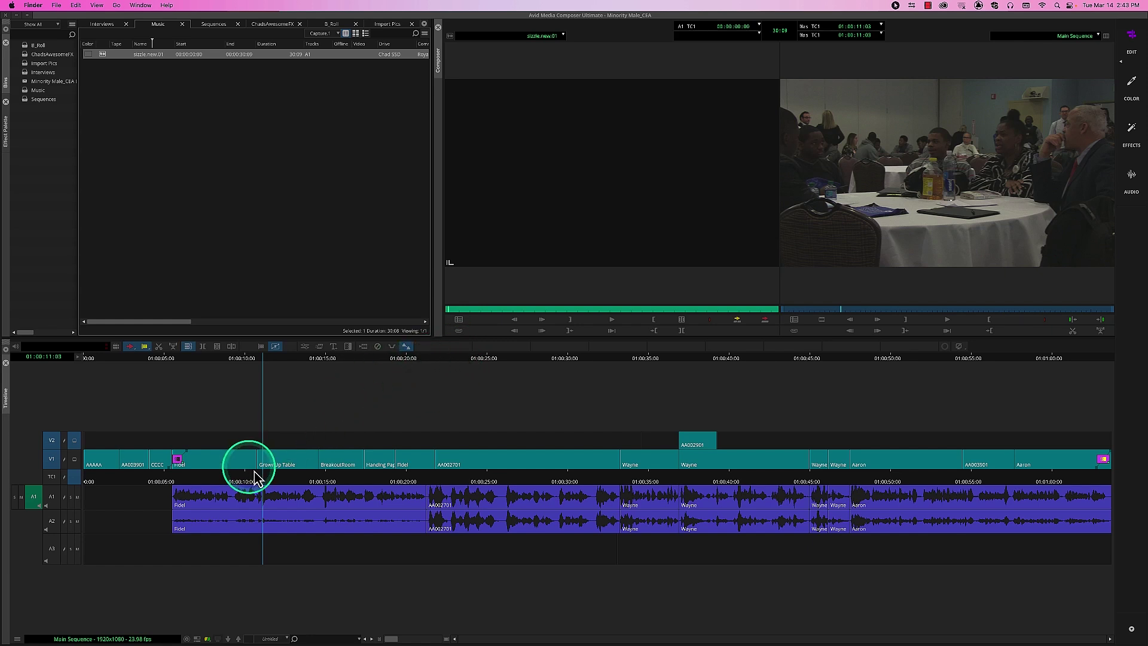
Step: Move the Main Sequence playhead to 01:00:19:13 and play the dialogue for a few seconds to hear its level
left_click_drag(261, 480, 397, 487)
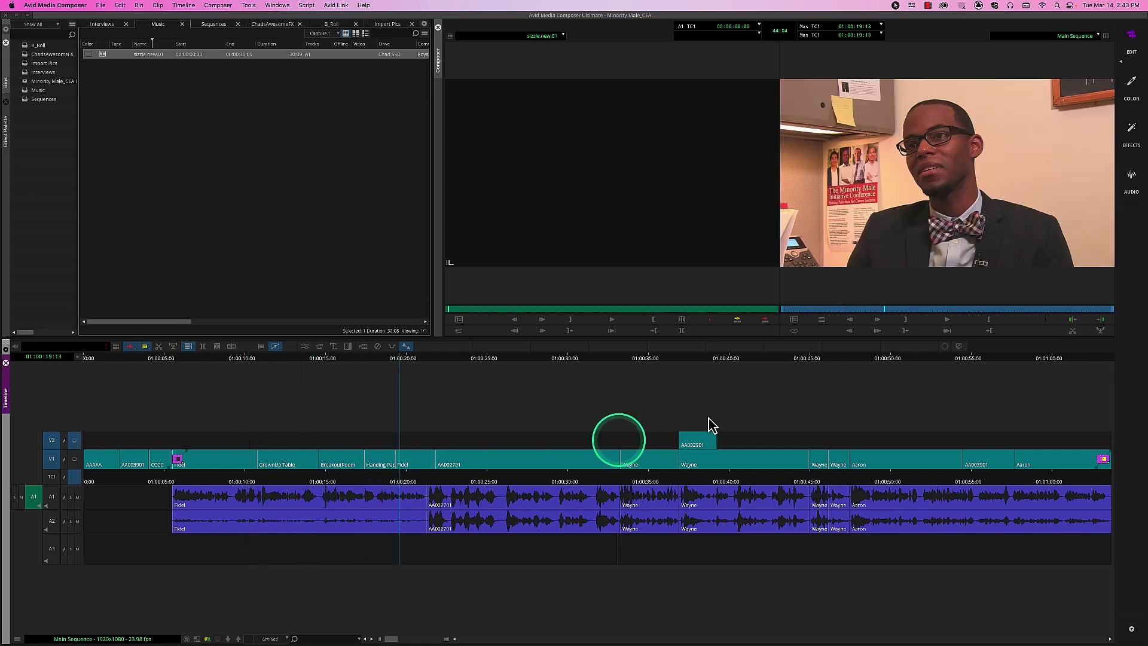
left_click(953, 323)
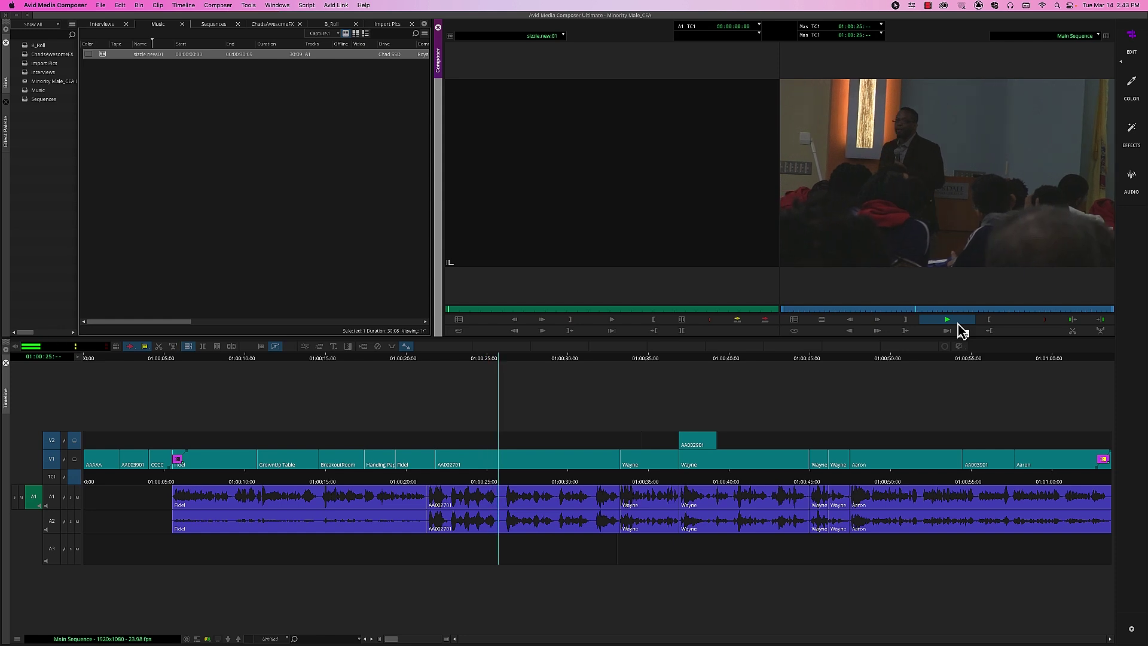
key("space")
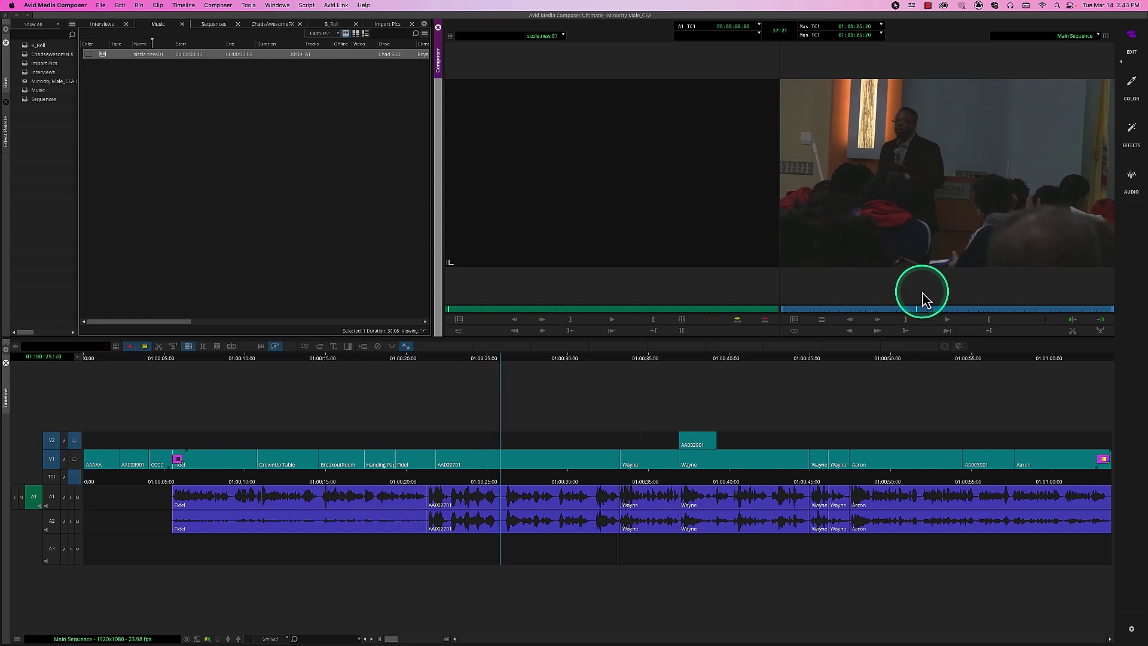
Step: Load the sizzle.new.01 music clip in the source monitor and play its opening twice to check its audio level
double_click(103, 55)
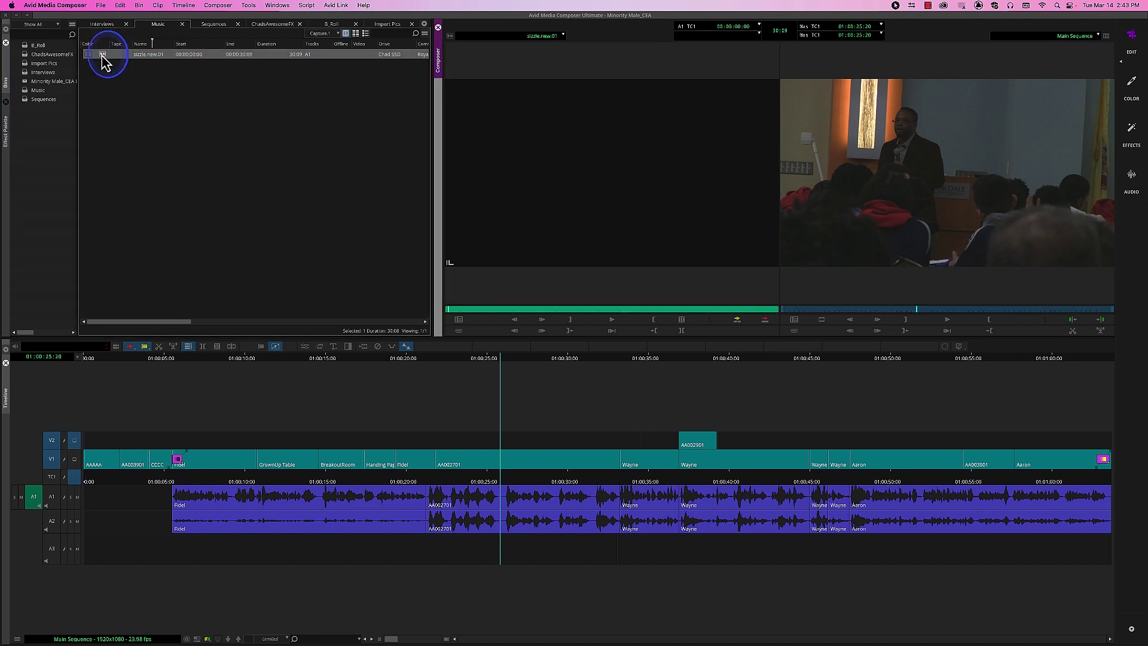
left_click(612, 319)
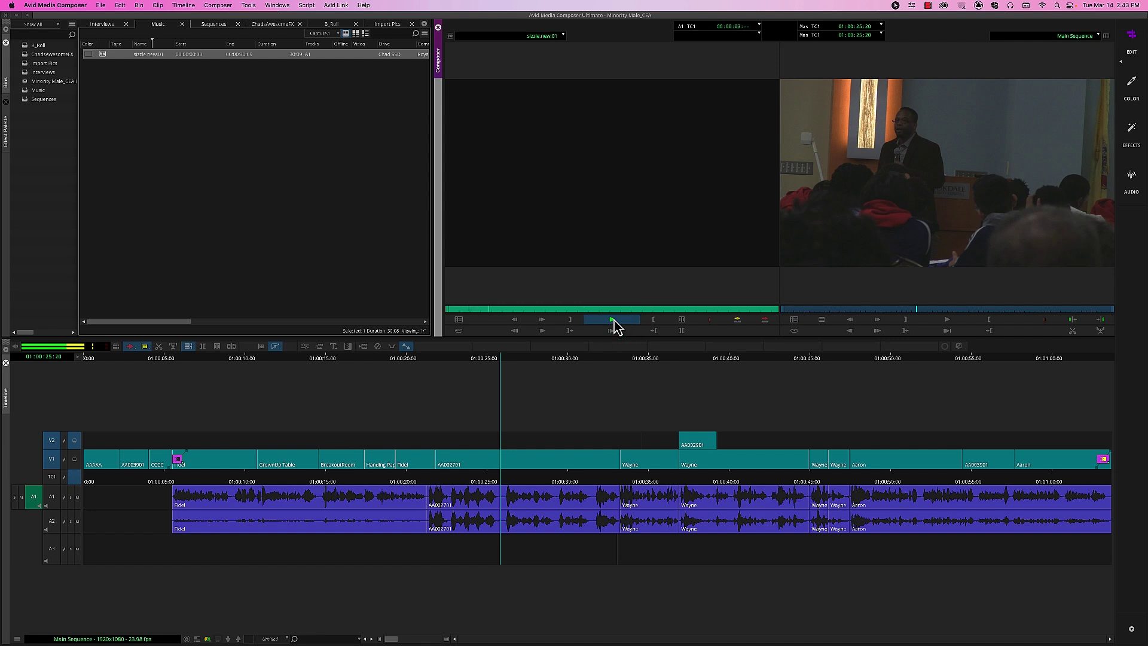
left_click(614, 321)
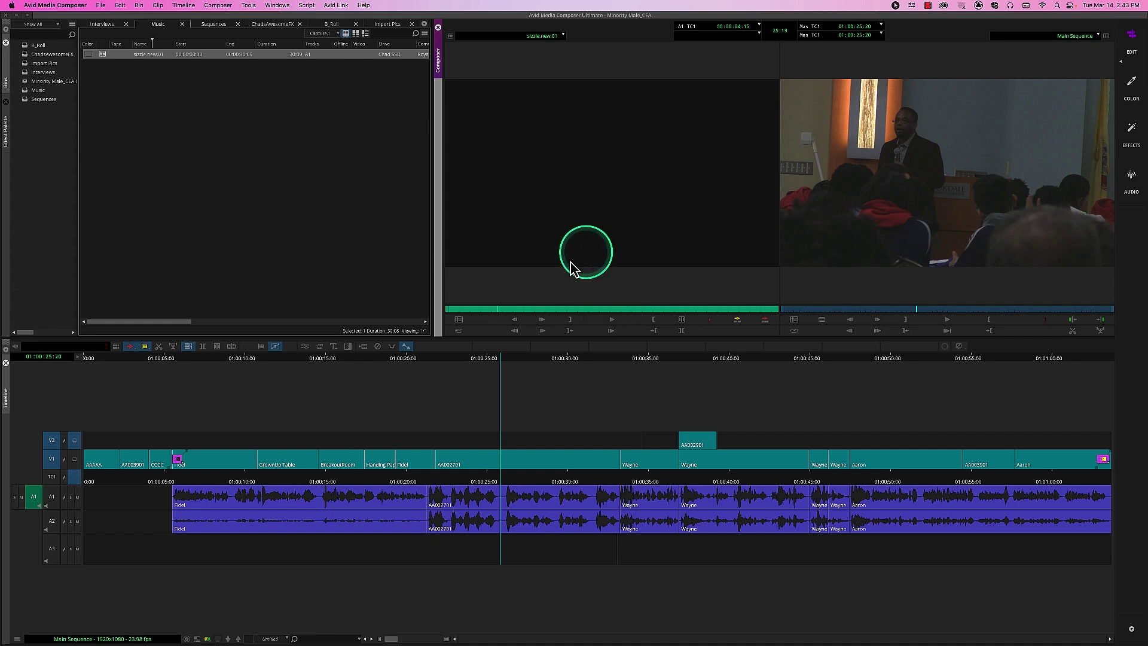
left_click(476, 309)
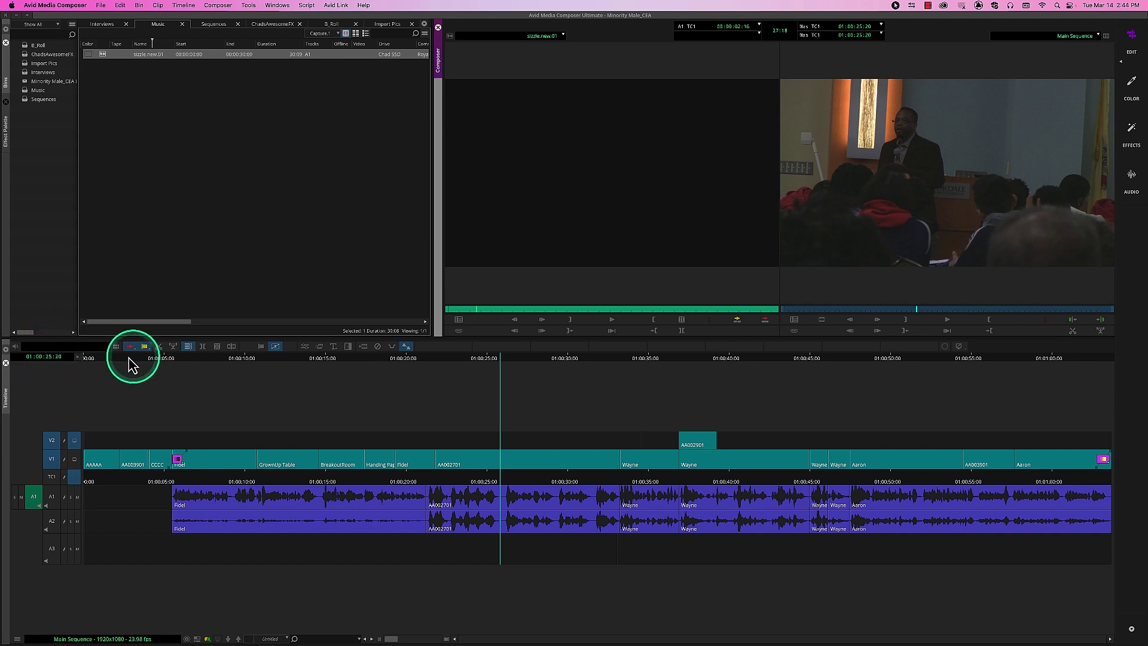
left_click(613, 321)
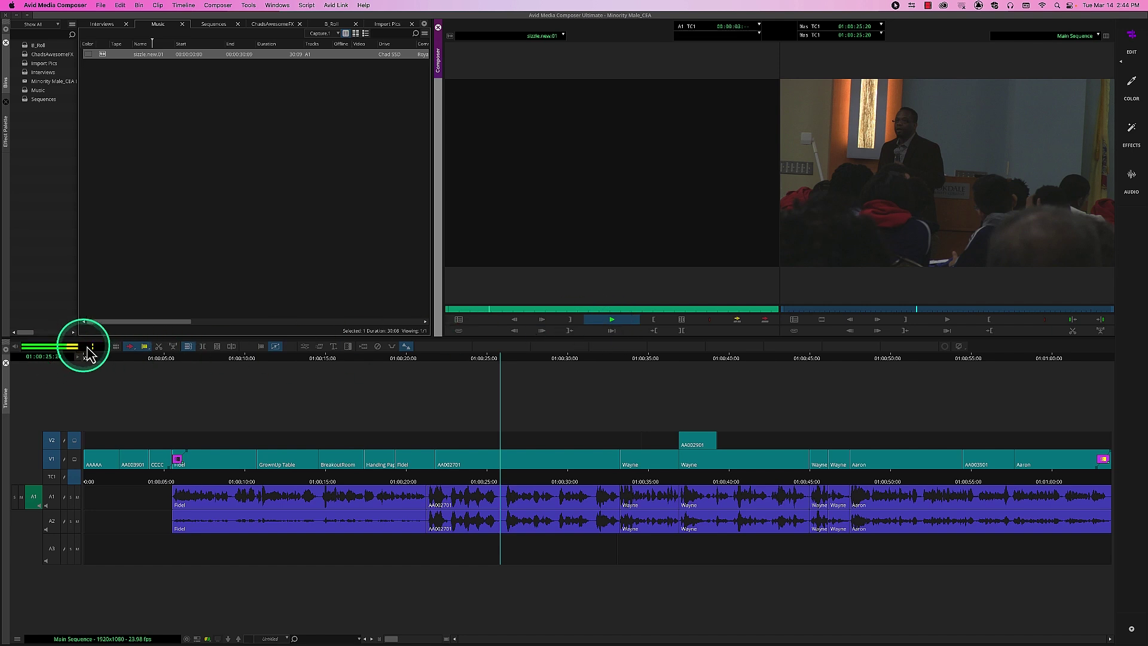
Step: Play the Main Sequence dialogue from around 01:00:21 to check its level on the timeline audio meter
left_click(901, 309)
left_click(947, 320)
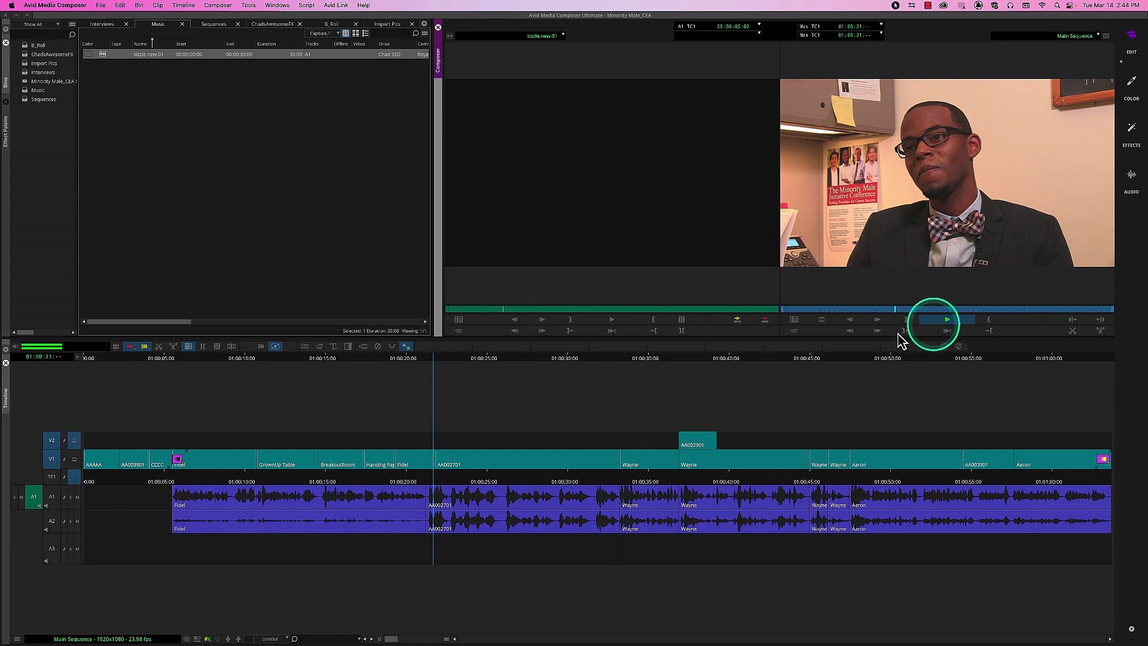
left_click(948, 321)
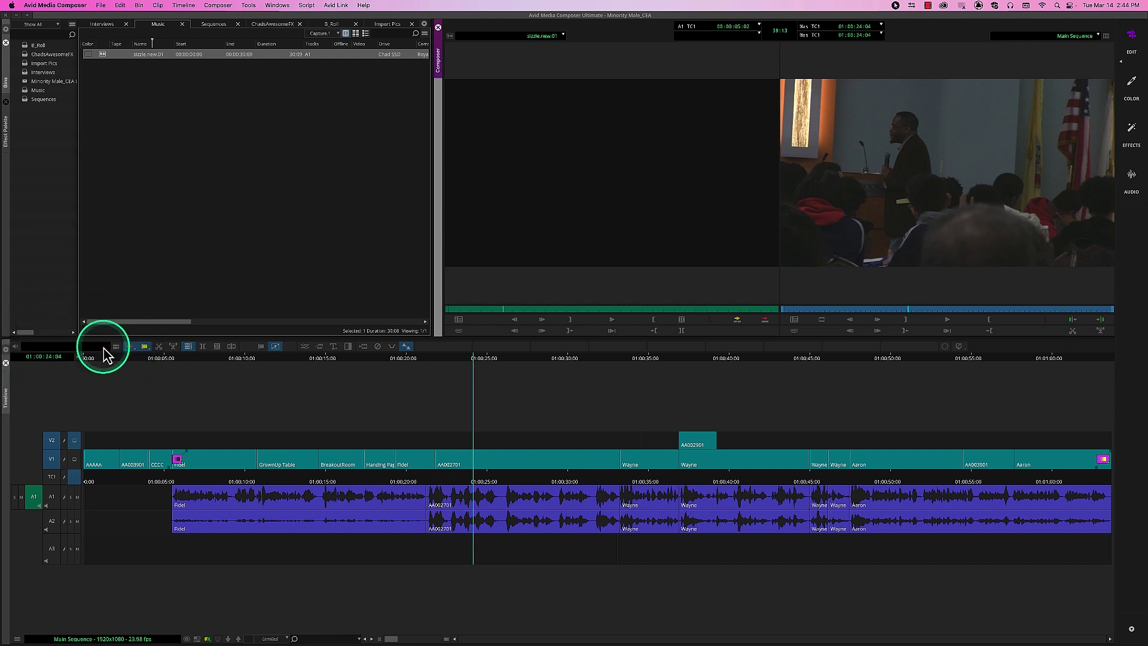
Step: Open the Audio Tool, make it taller and dock it between the bins and the Composer window
left_click(249, 6)
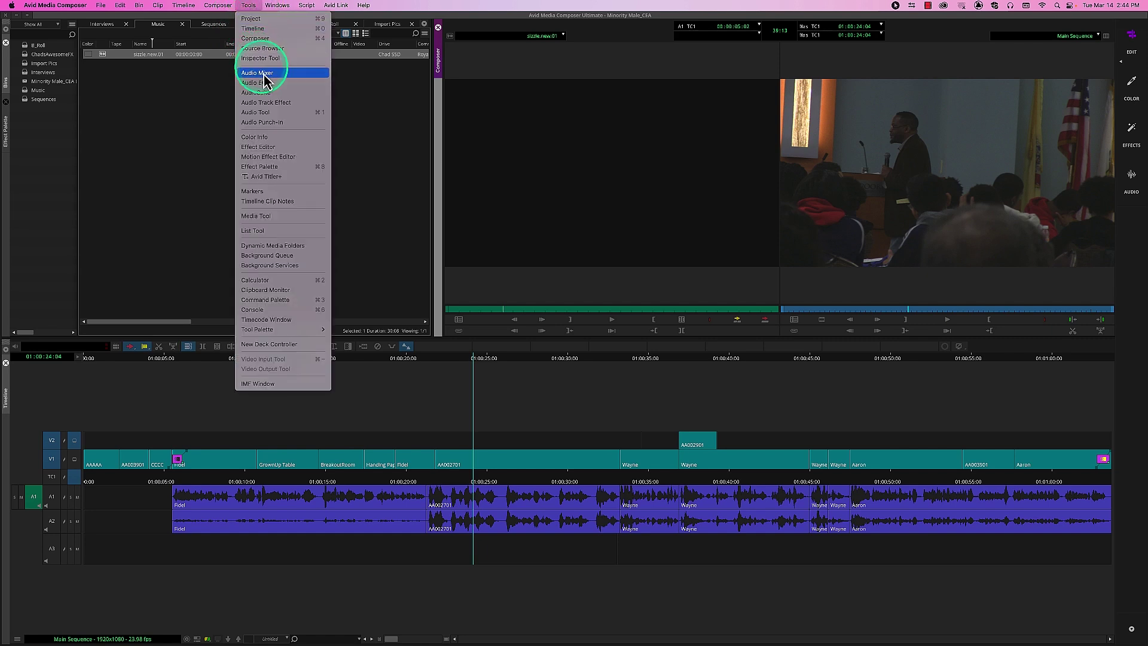
left_click(319, 115)
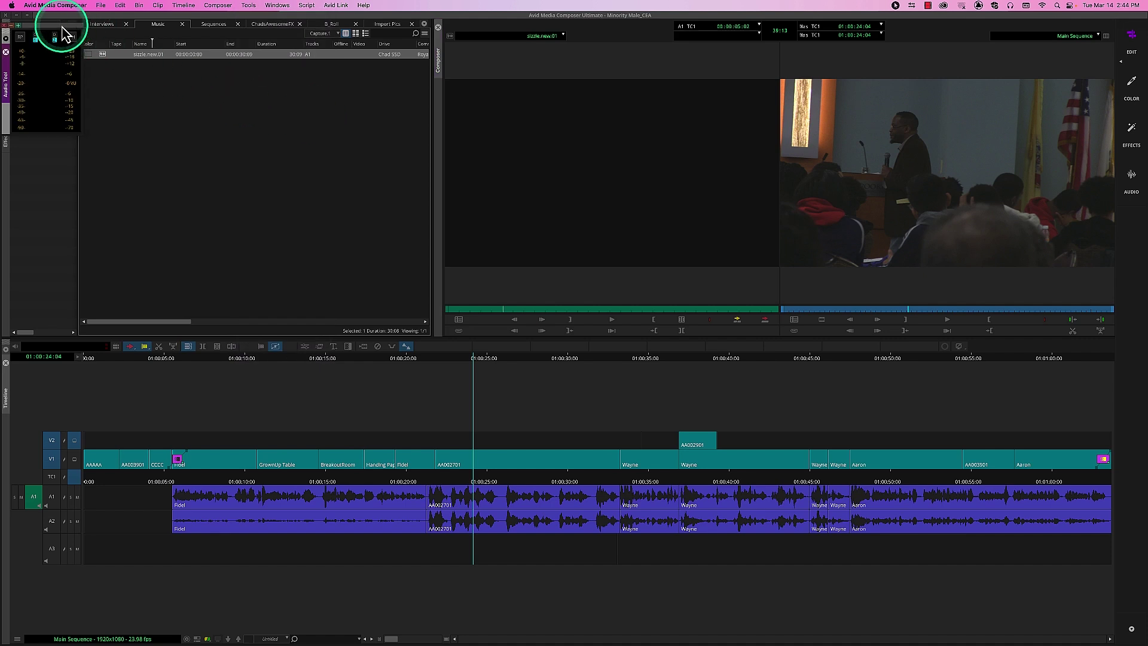
left_click_drag(62, 26, 230, 102)
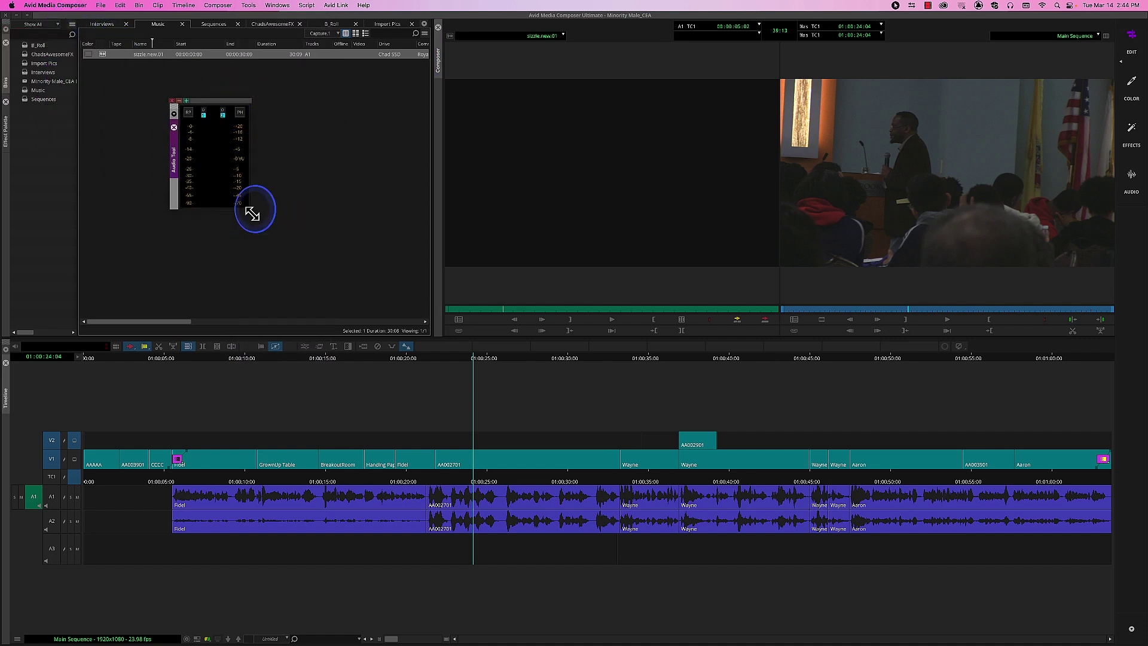
left_click_drag(251, 213, 266, 343)
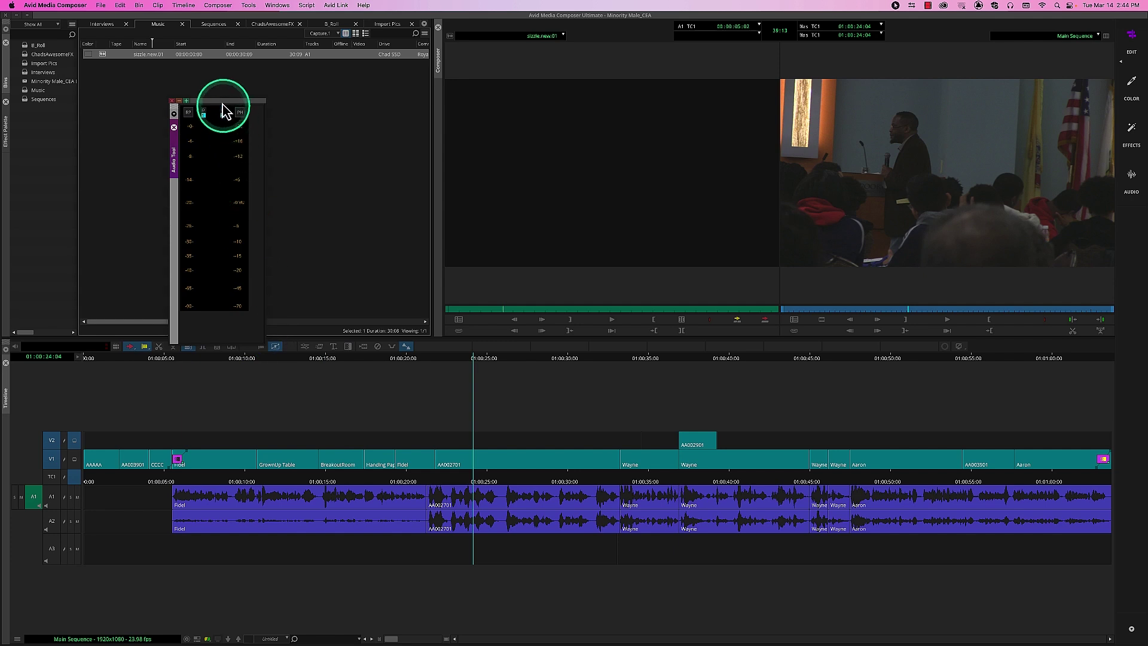
left_click_drag(224, 111, 662, 150)
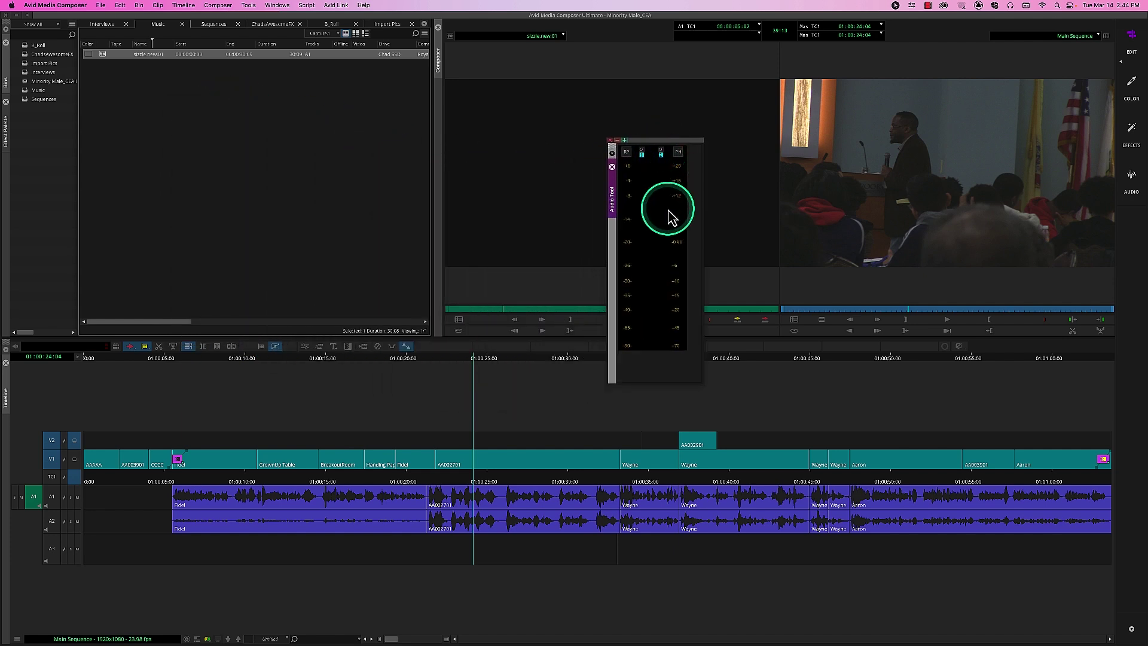
left_click_drag(622, 197, 439, 162)
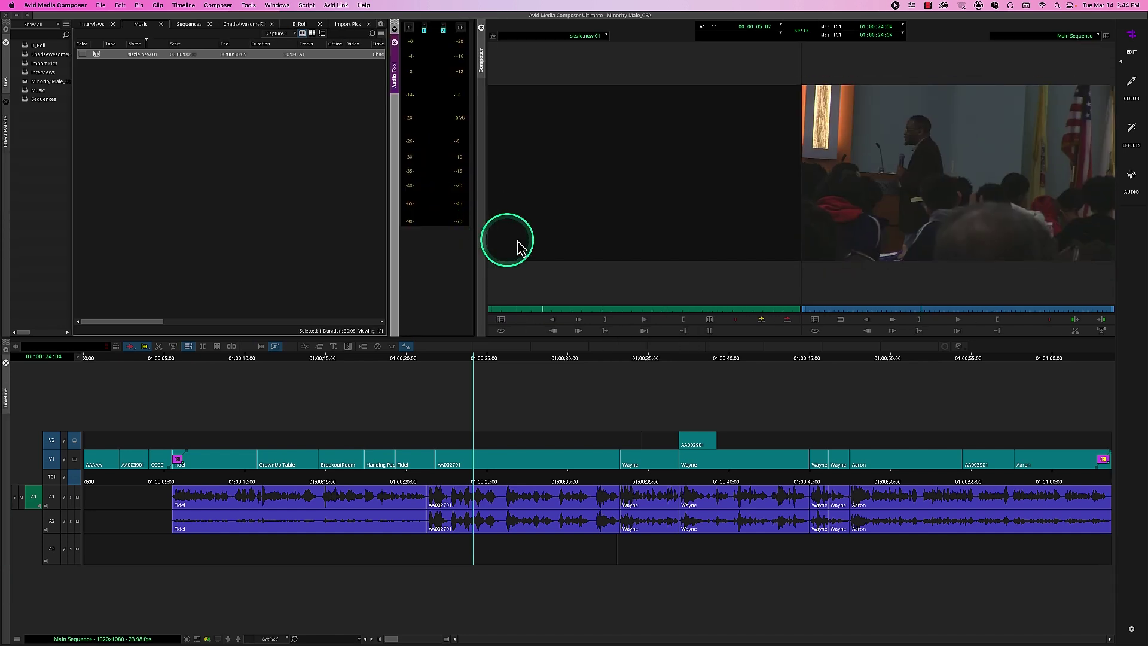
Step: Play the music clip and the Main Sequence dialogue in turn to compare their levels in the Audio Tool
left_click(545, 309)
left_click(644, 320)
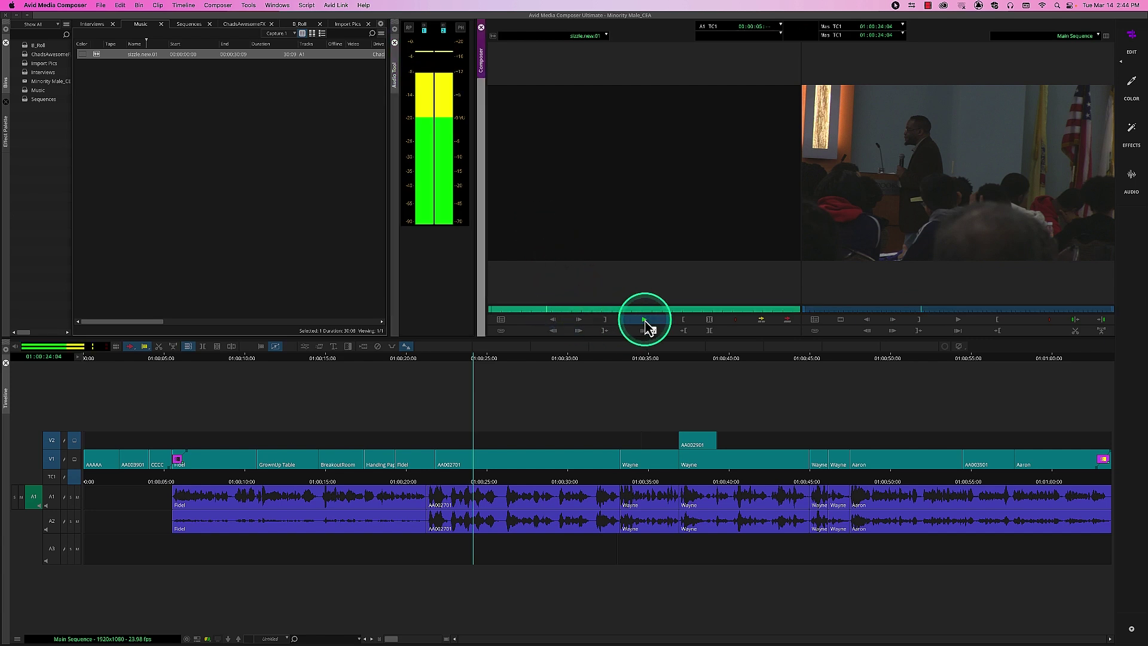
left_click(900, 309)
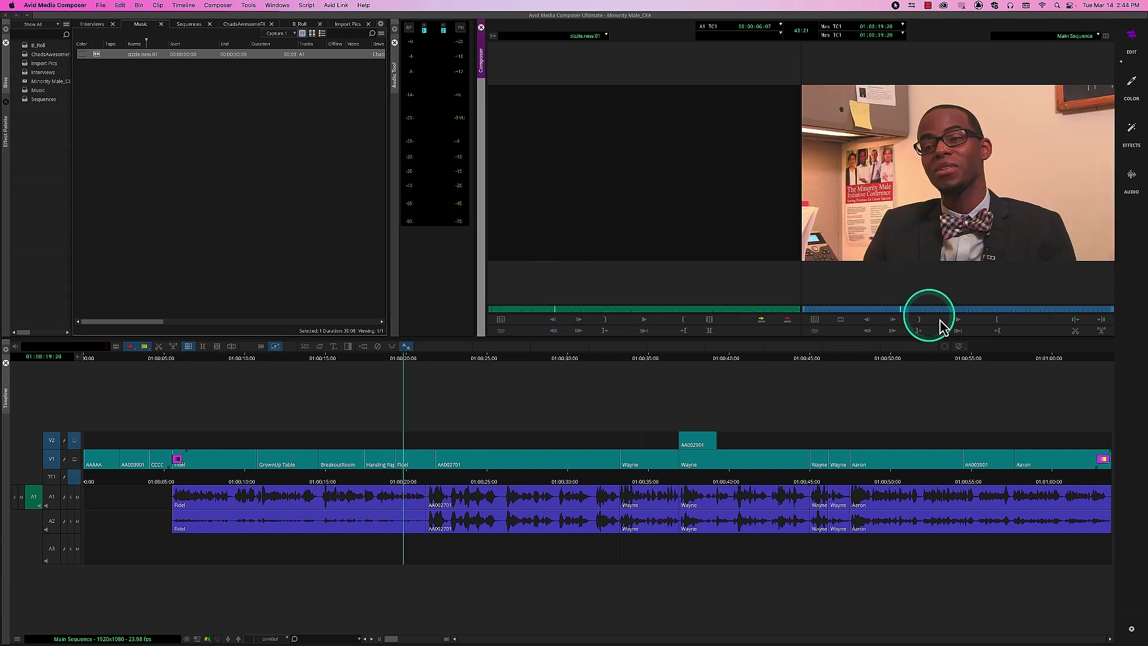
left_click(956, 320)
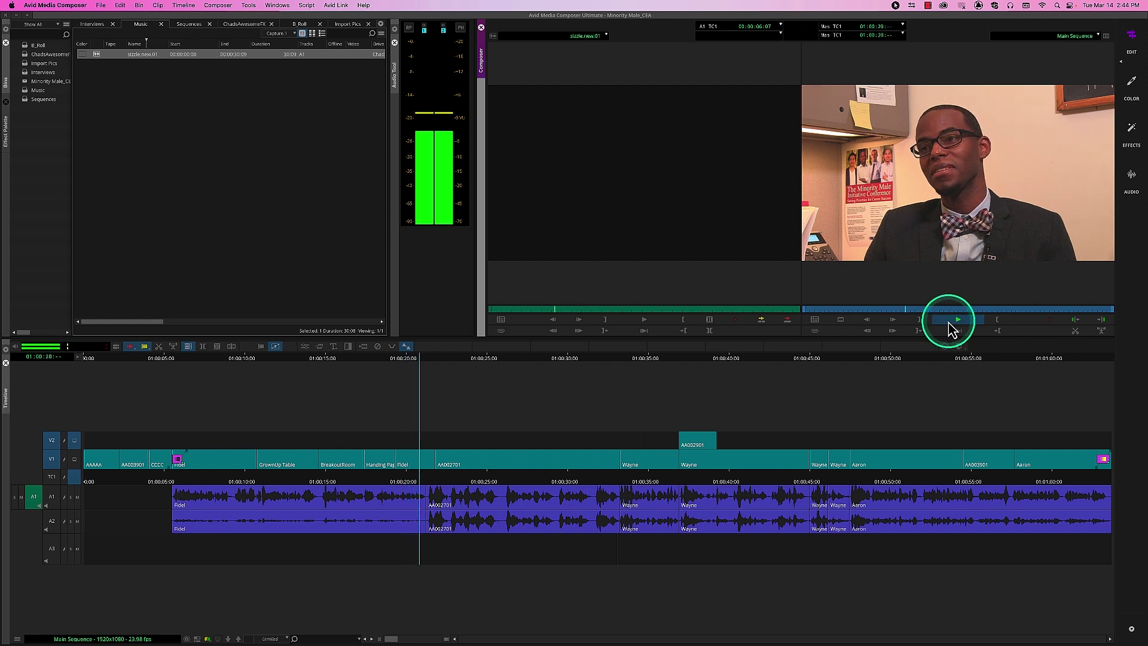
left_click(952, 323)
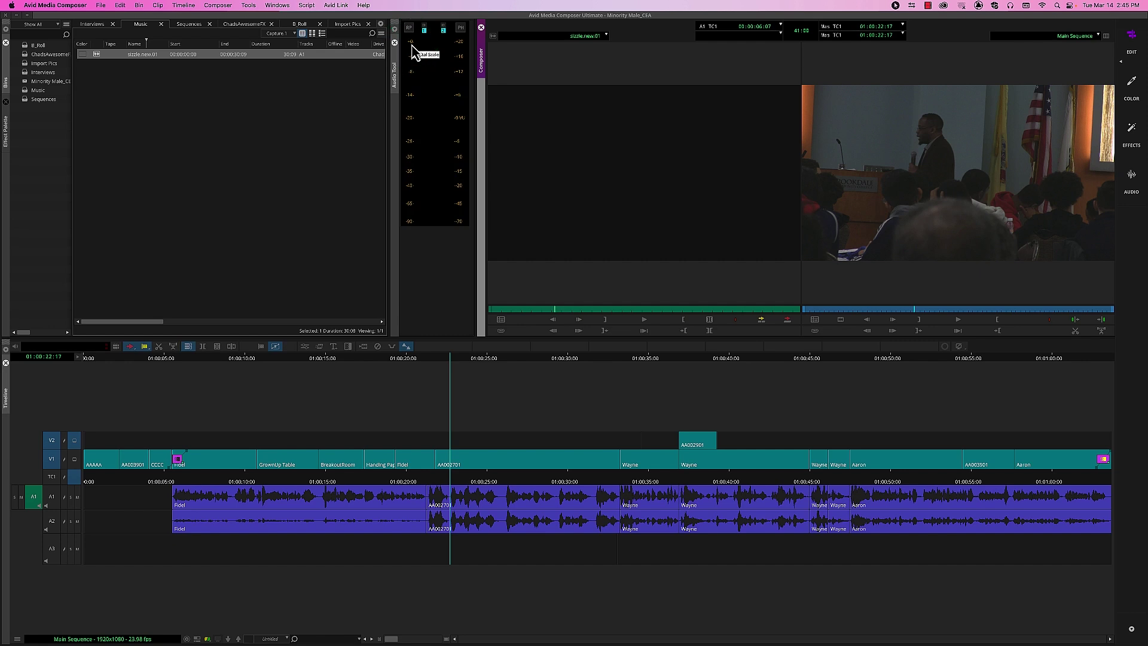
Step: Hide Media Composer, open analog vu.jpeg from the desktop and move its window to a clear area to examine the VU scale
left_click(563, 80)
key("super+h")
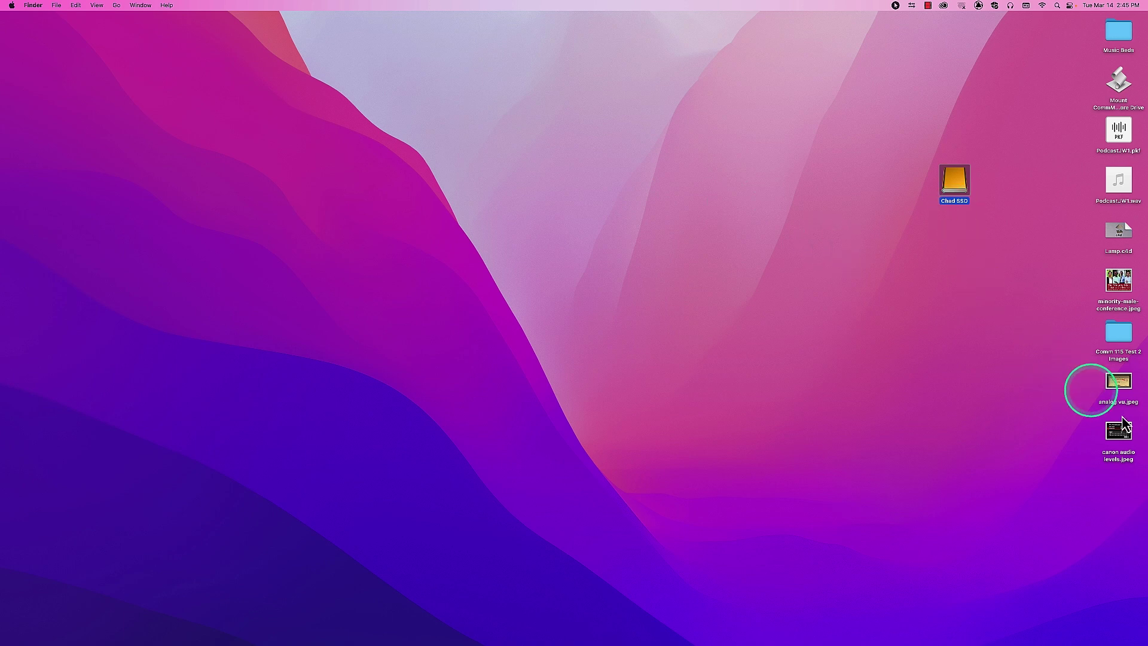
double_click(1120, 384)
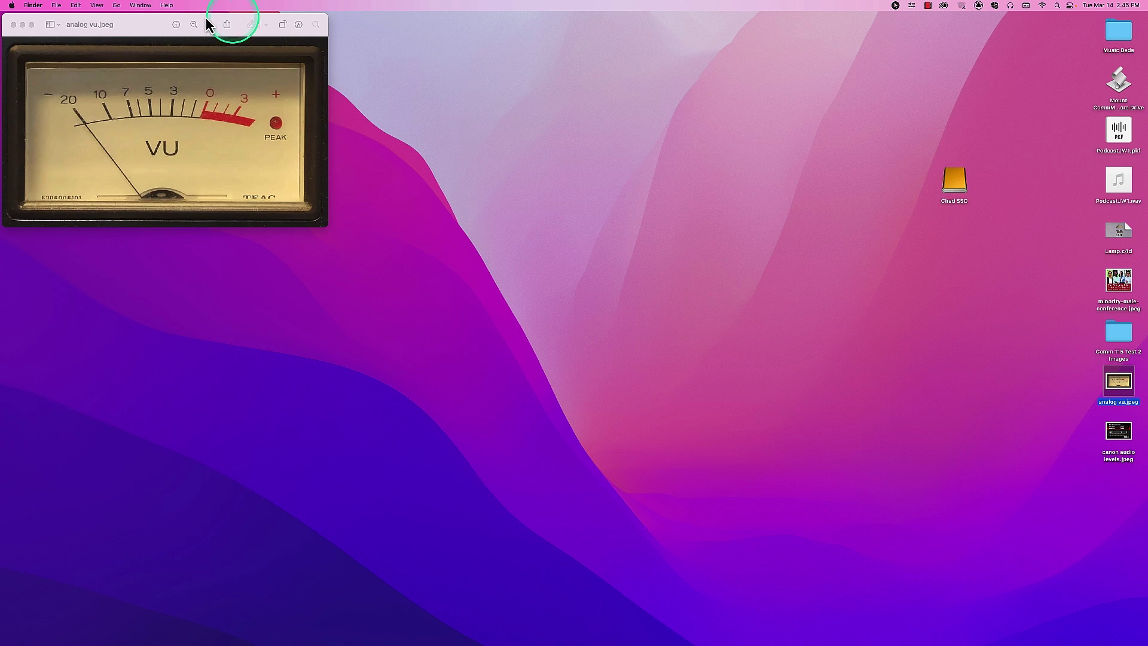
left_click_drag(149, 25, 419, 95)
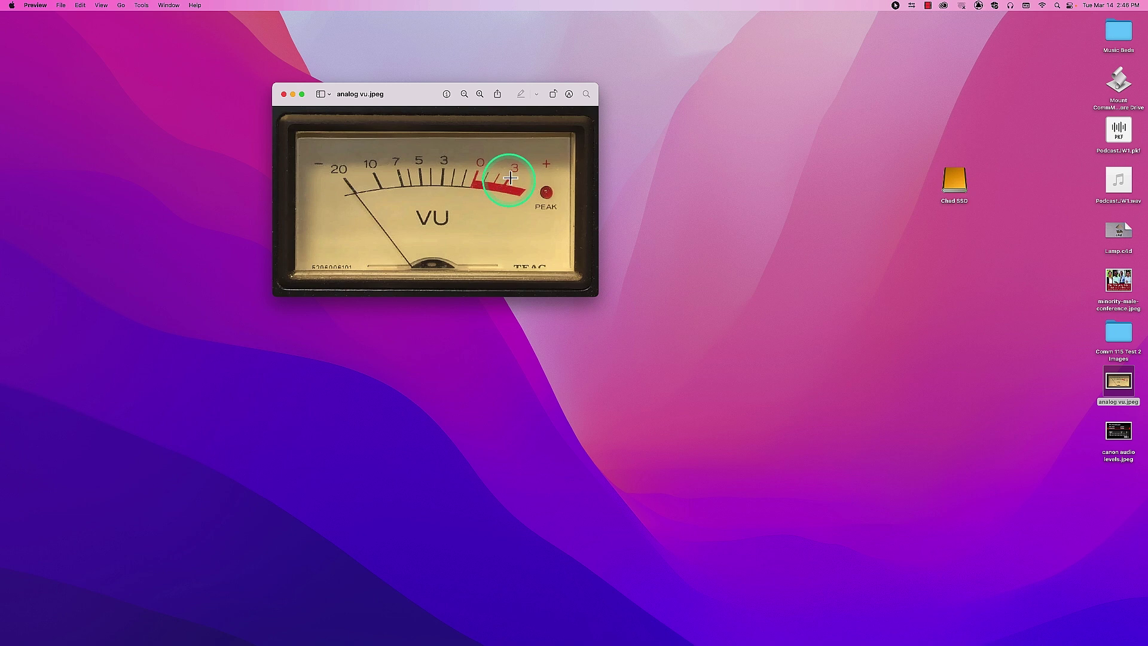
left_click(548, 195)
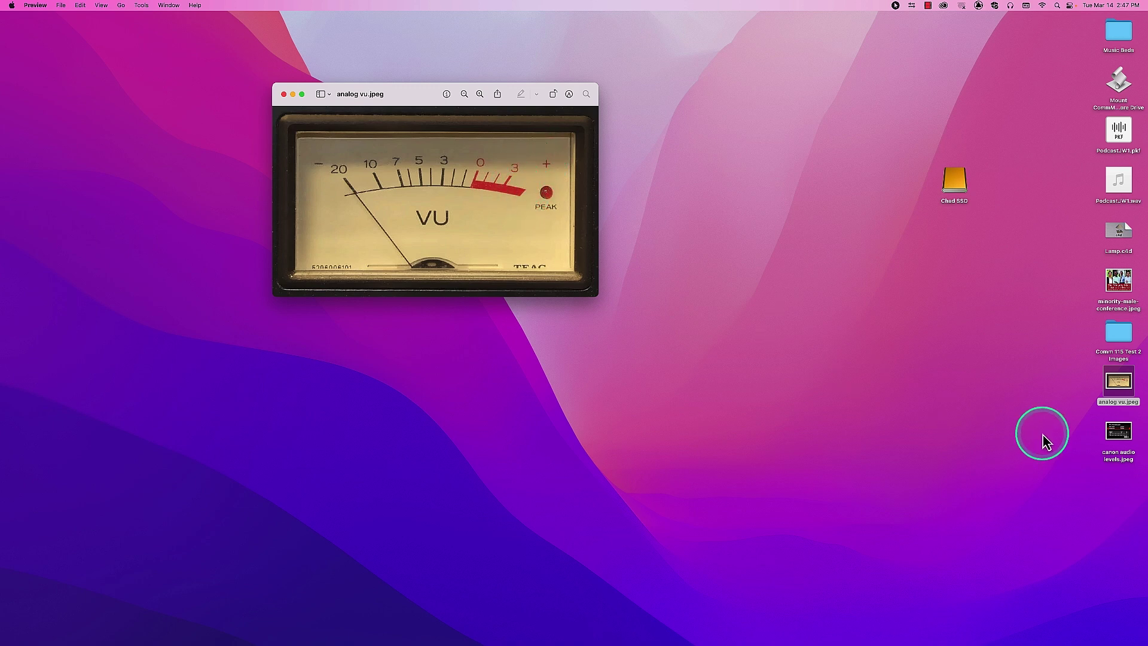
Step: Open canon audio levels.jpeg from the desktop, enlarge its window and place it over the lower edge of the VU meter image
left_click_drag(1112, 431, 1116, 436)
double_click(1116, 436)
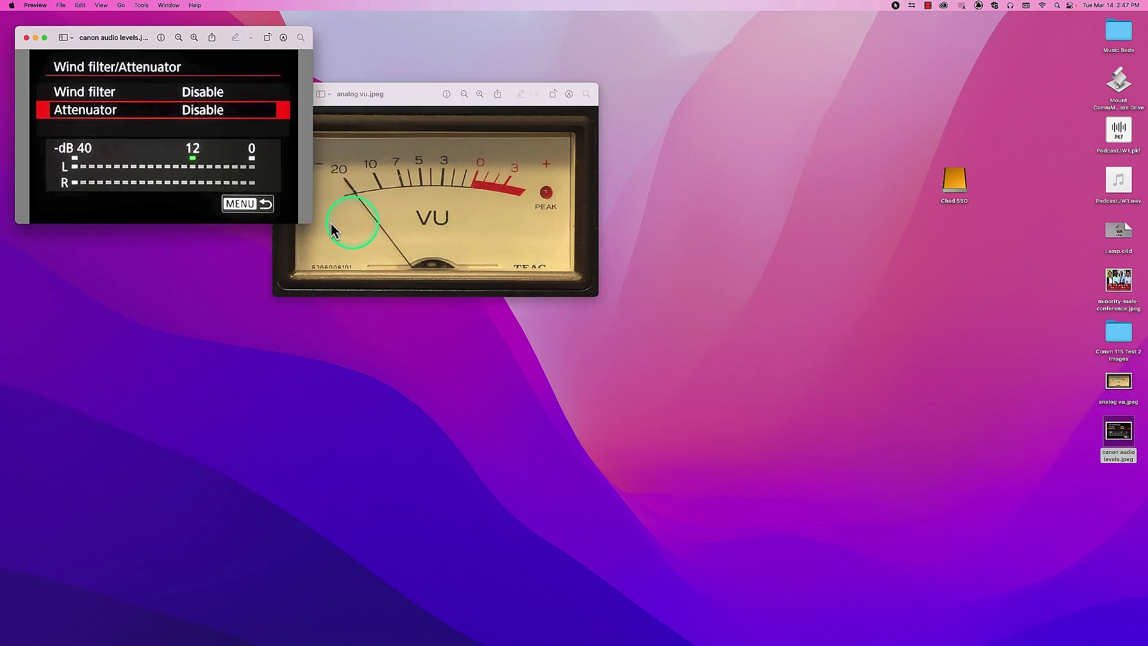
left_click_drag(298, 213, 697, 365)
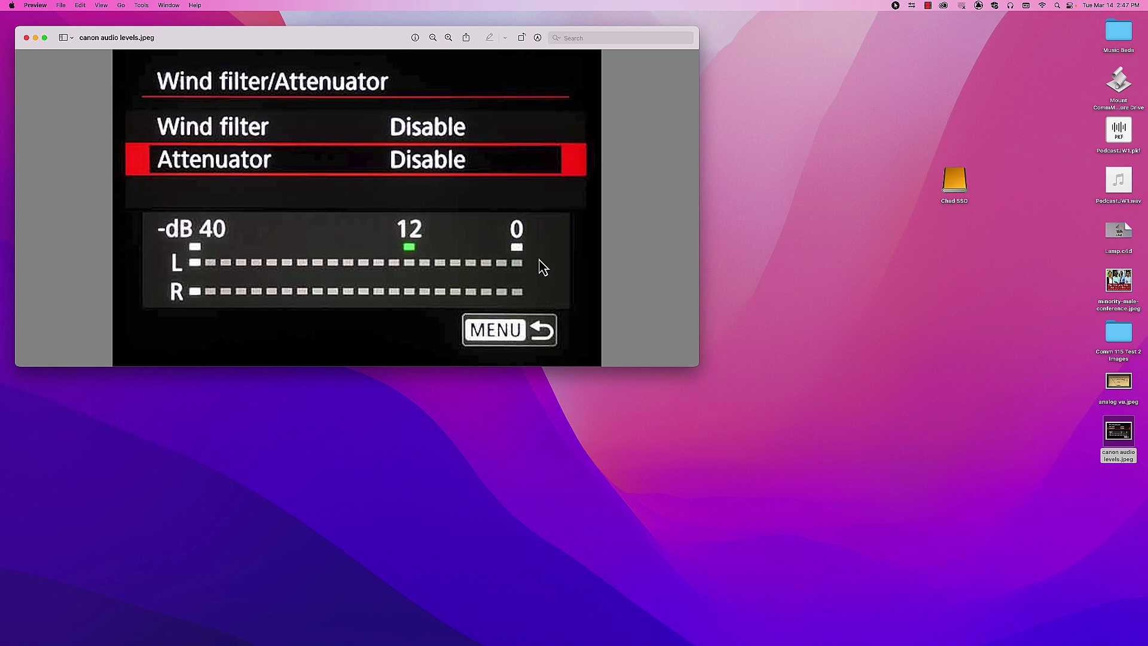
left_click_drag(375, 46, 464, 299)
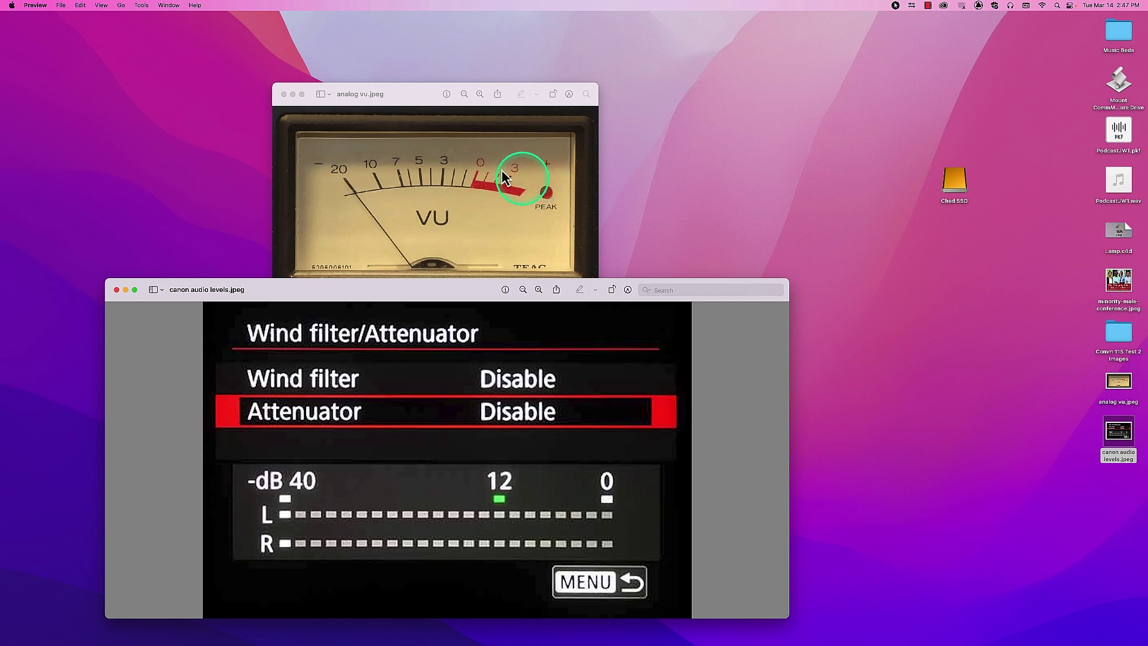
Step: Move the camera audio levels image up over the VU meter and back below it to examine both scales
left_click_drag(430, 289, 442, 162)
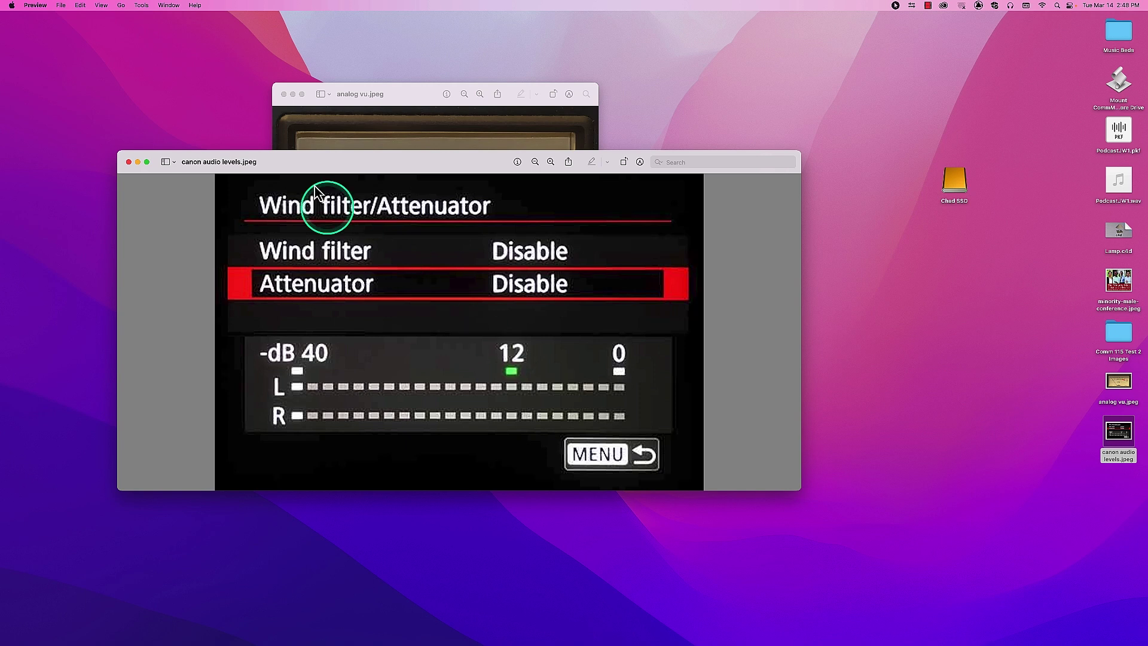
left_click_drag(359, 160, 319, 94)
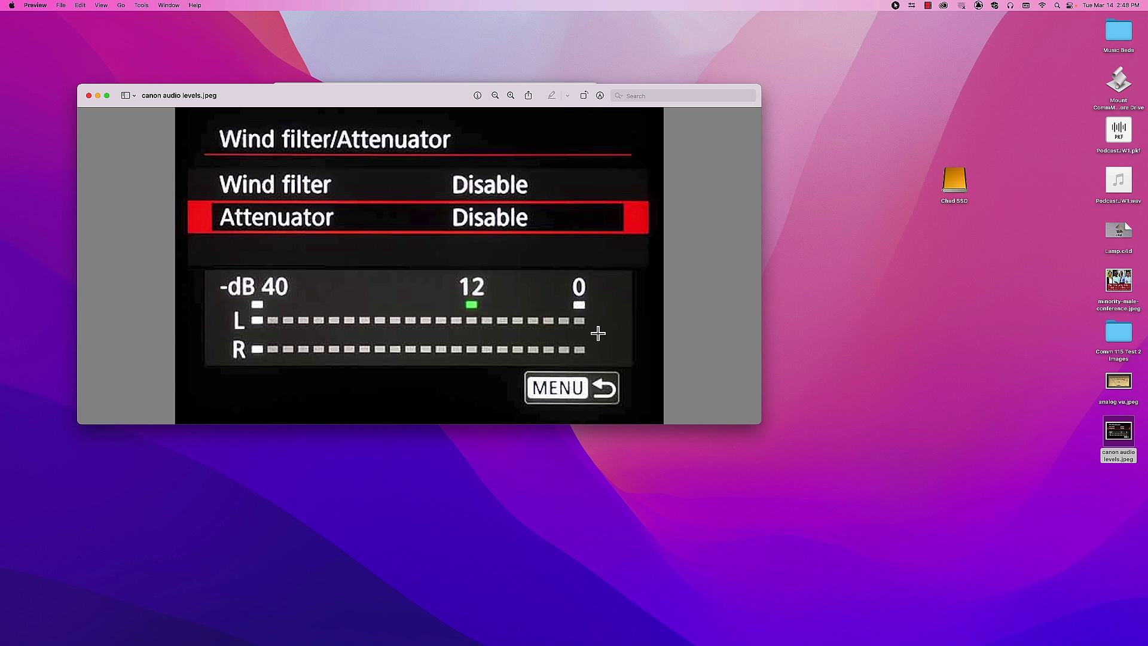
left_click_drag(425, 98, 475, 220)
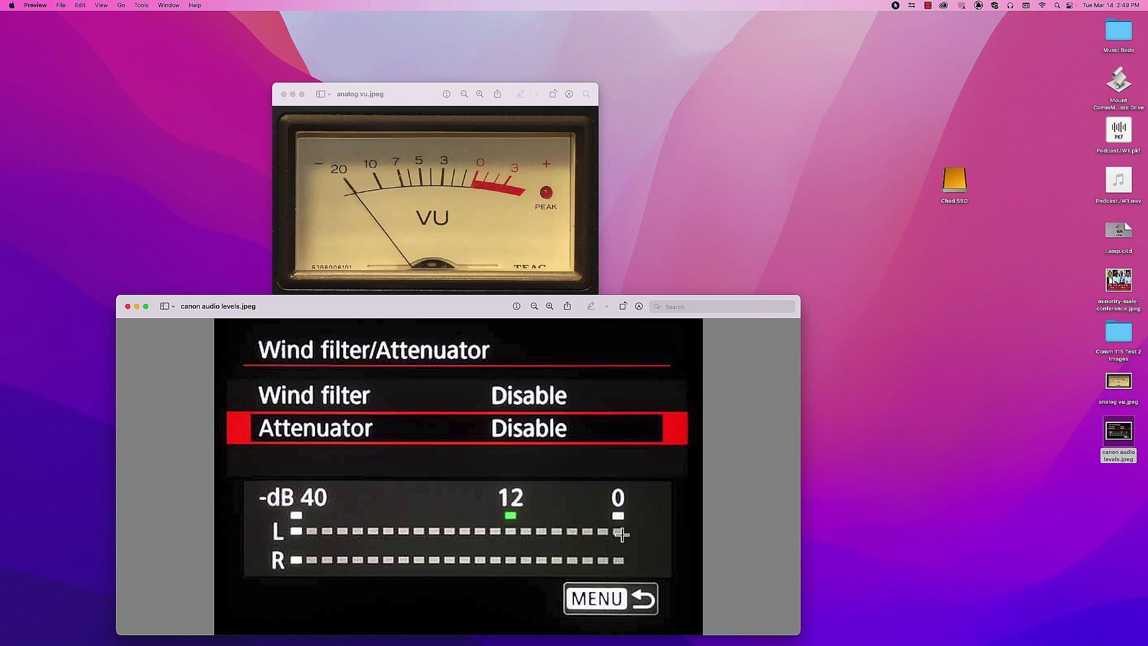
left_click(511, 509)
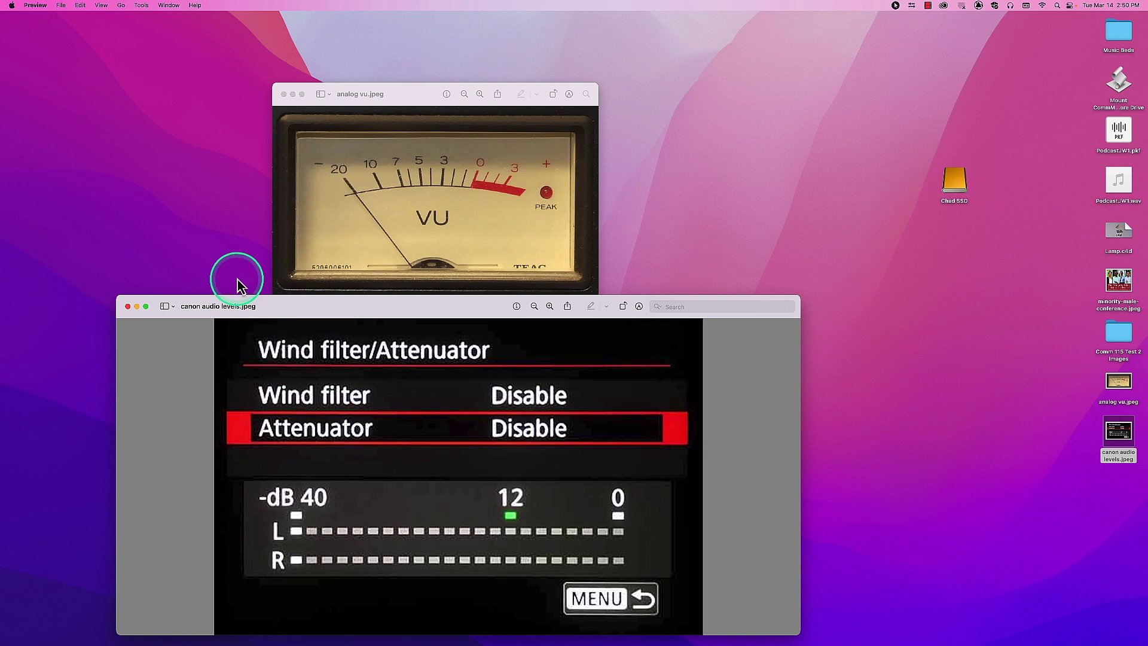
Step: Rearrange both image windows so the VU meter scale sits directly above the camera audio levels image for comparison
left_click_drag(307, 308, 297, 205)
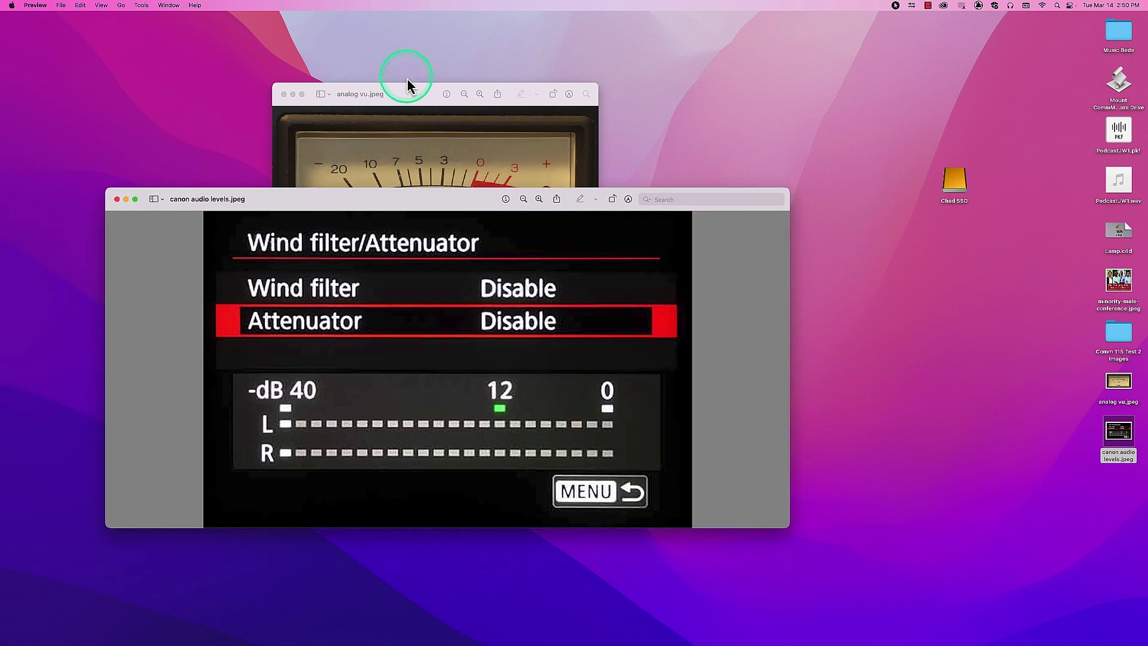
left_click_drag(410, 94, 422, 46)
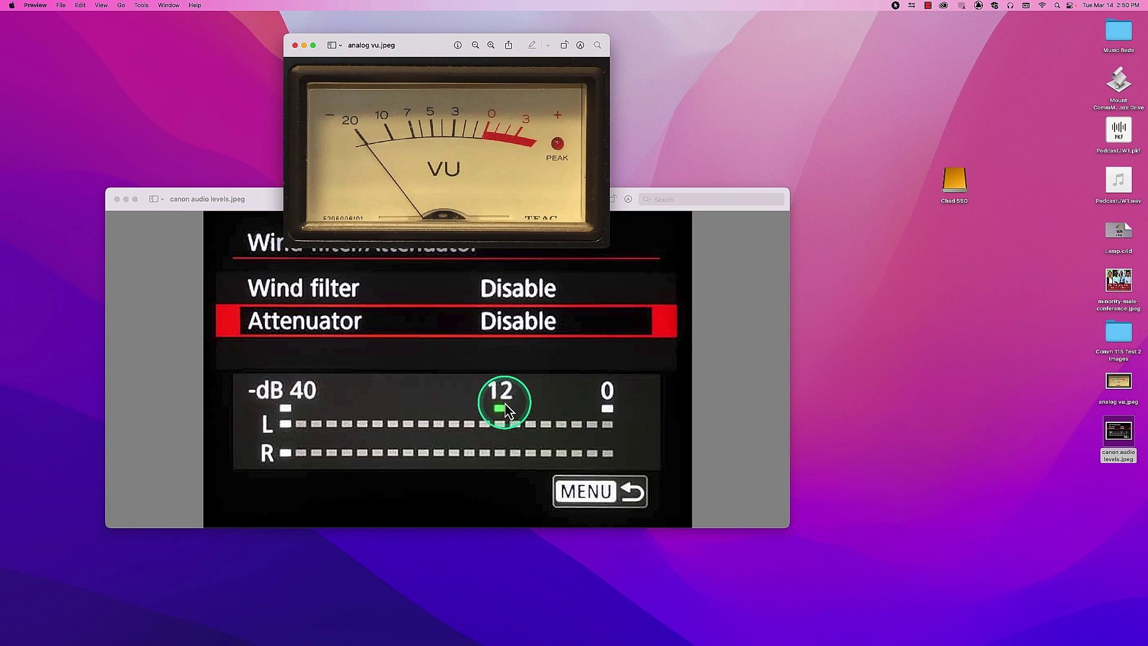
left_click_drag(269, 200, 274, 247)
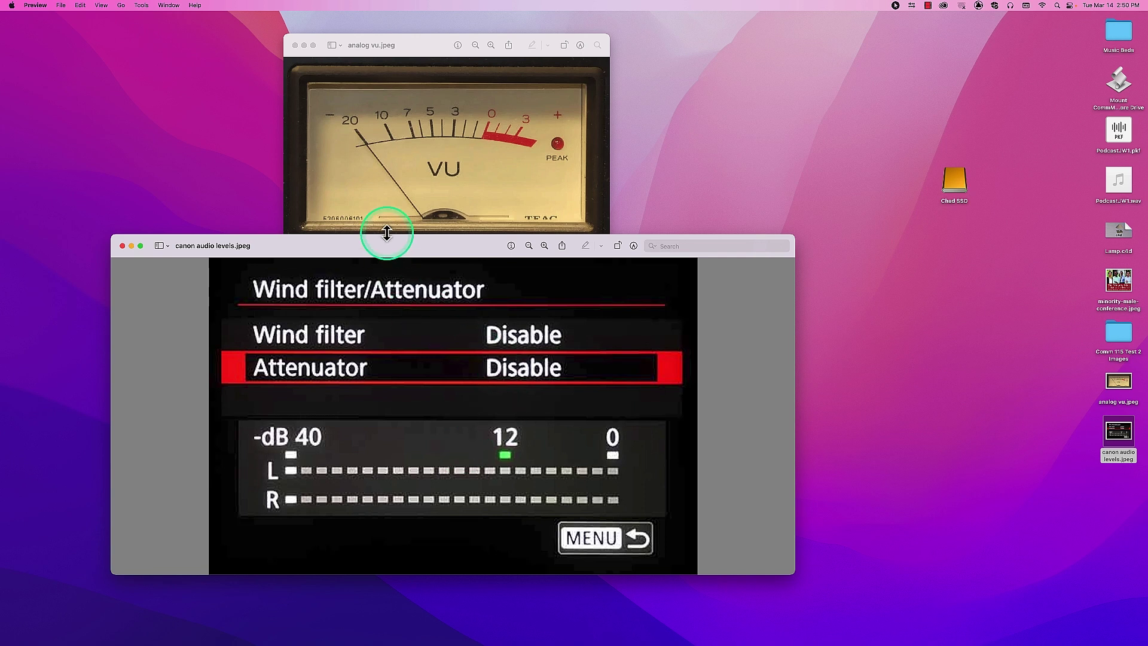
left_click_drag(400, 255, 399, 246)
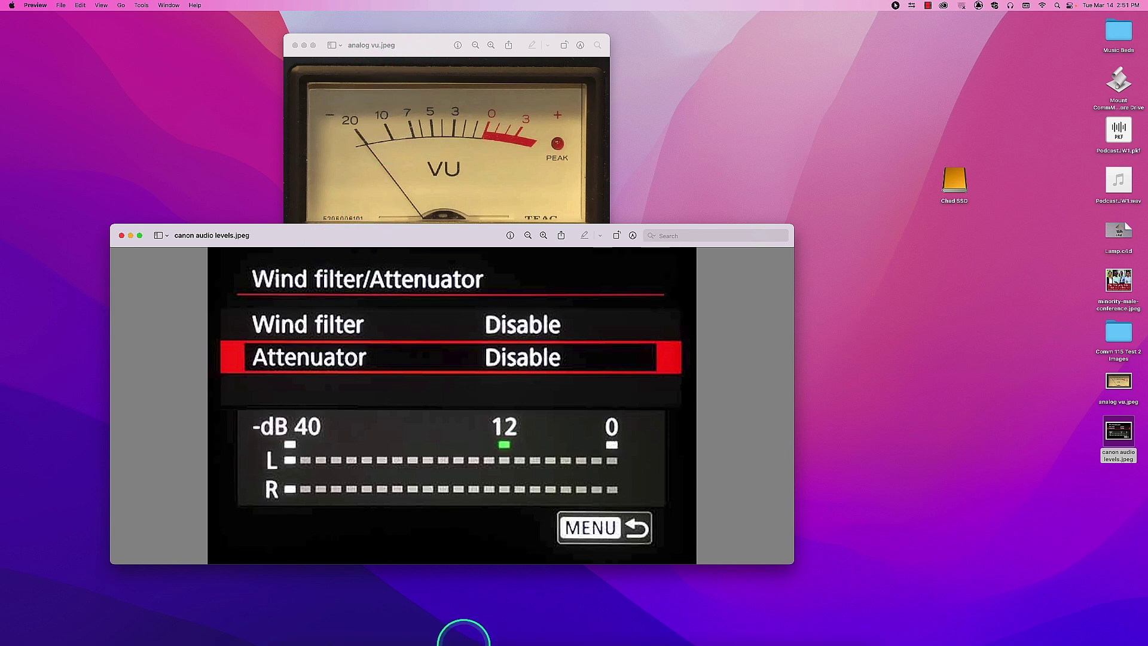
Step: Switch back to Media Composer and play the interview in the sequence from about 01:00:09:12 to check its levels in the Audio Tool
left_click(621, 626)
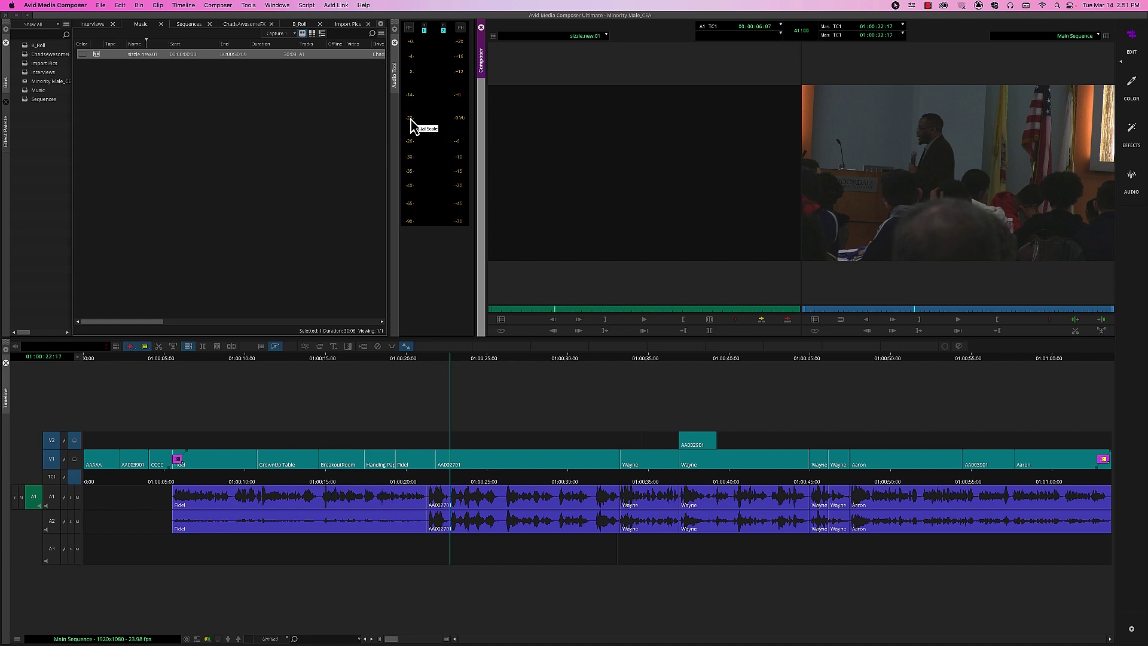
left_click(266, 483)
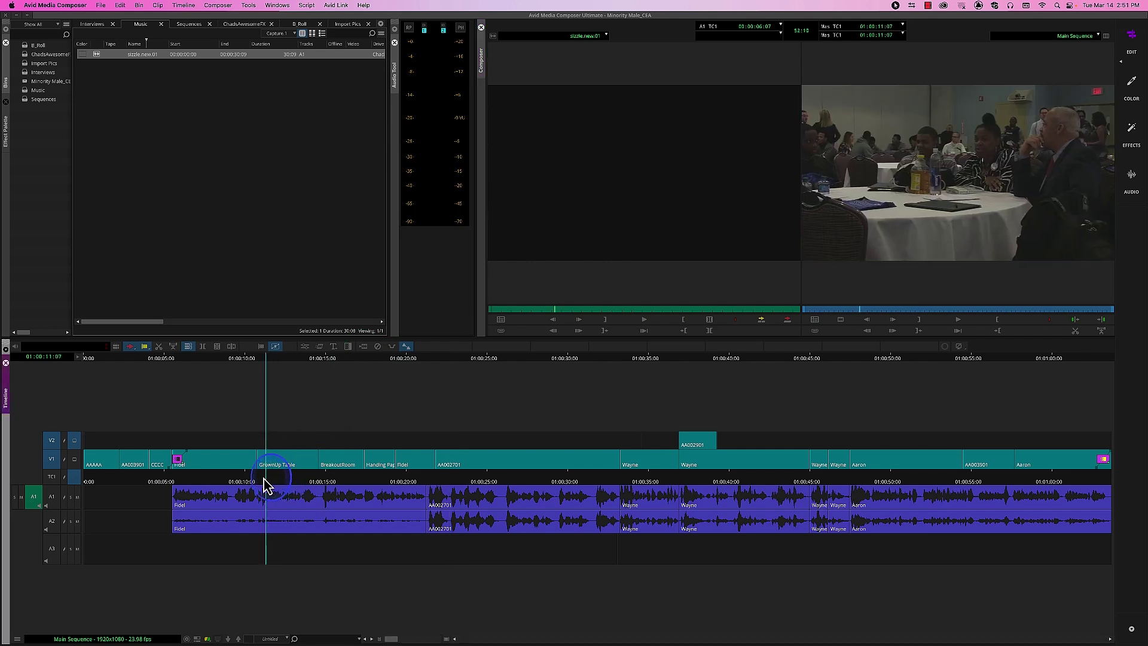
left_click_drag(266, 484, 238, 482)
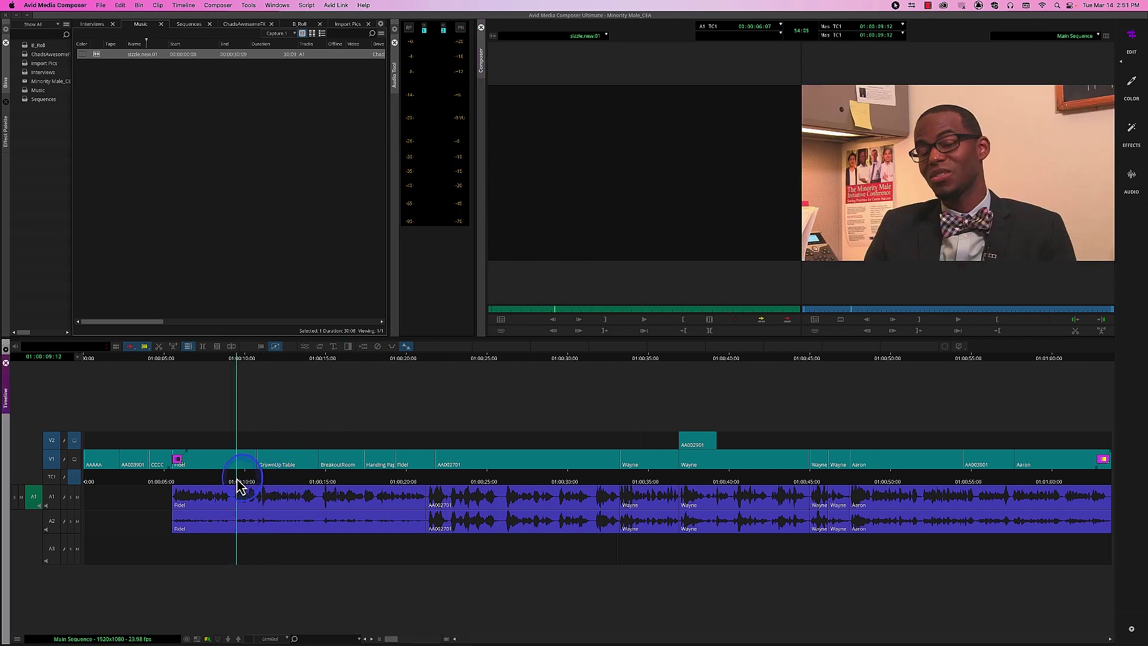
left_click(946, 321)
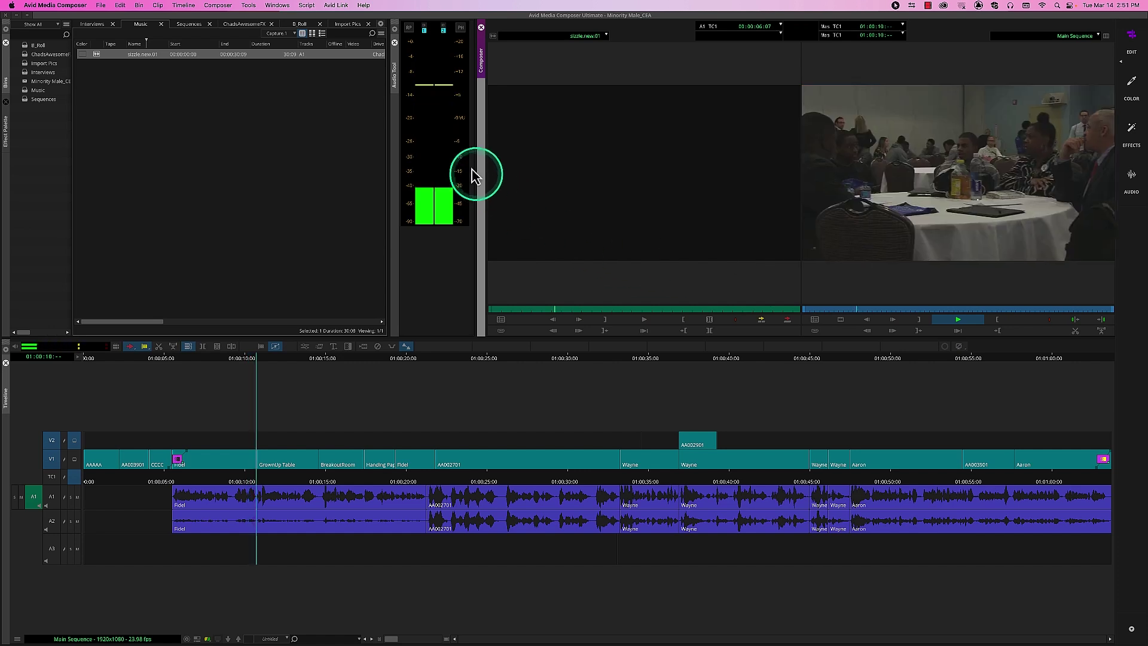
left_click(426, 132)
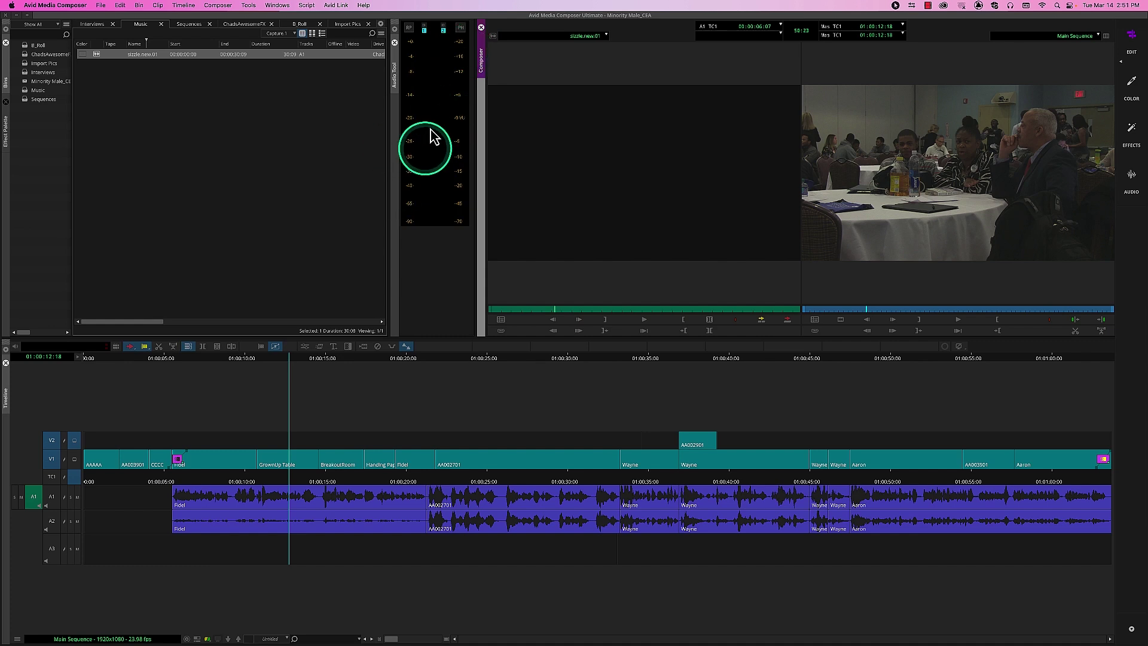
Step: Set the Audio Tool's reference level to -14 dB
left_click(463, 28)
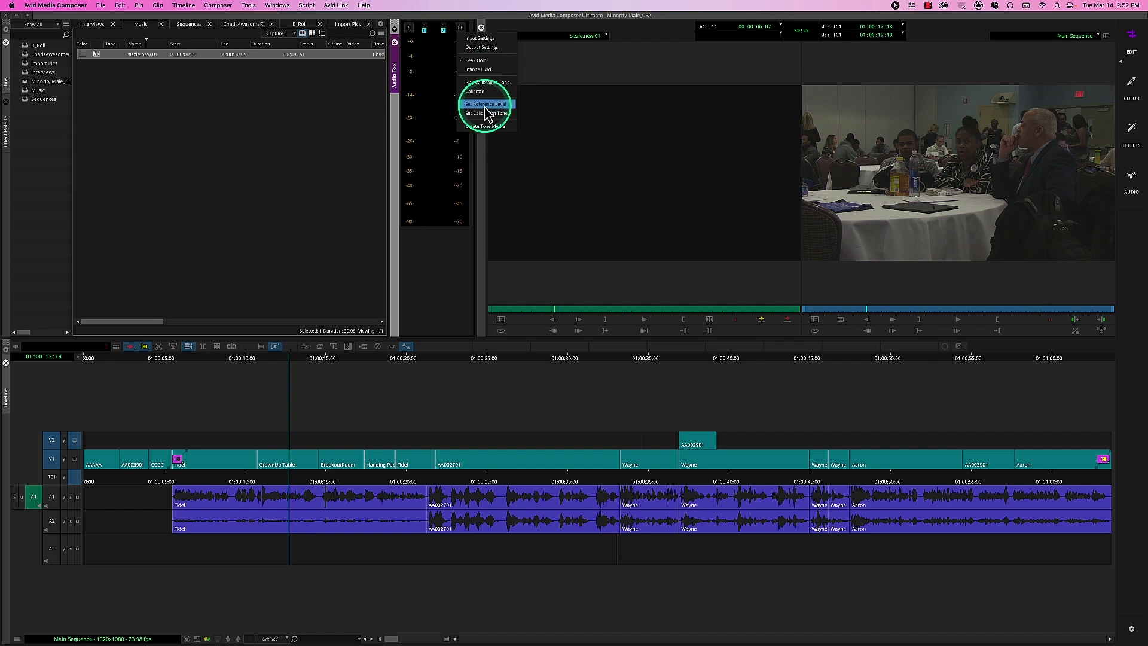
left_click(485, 106)
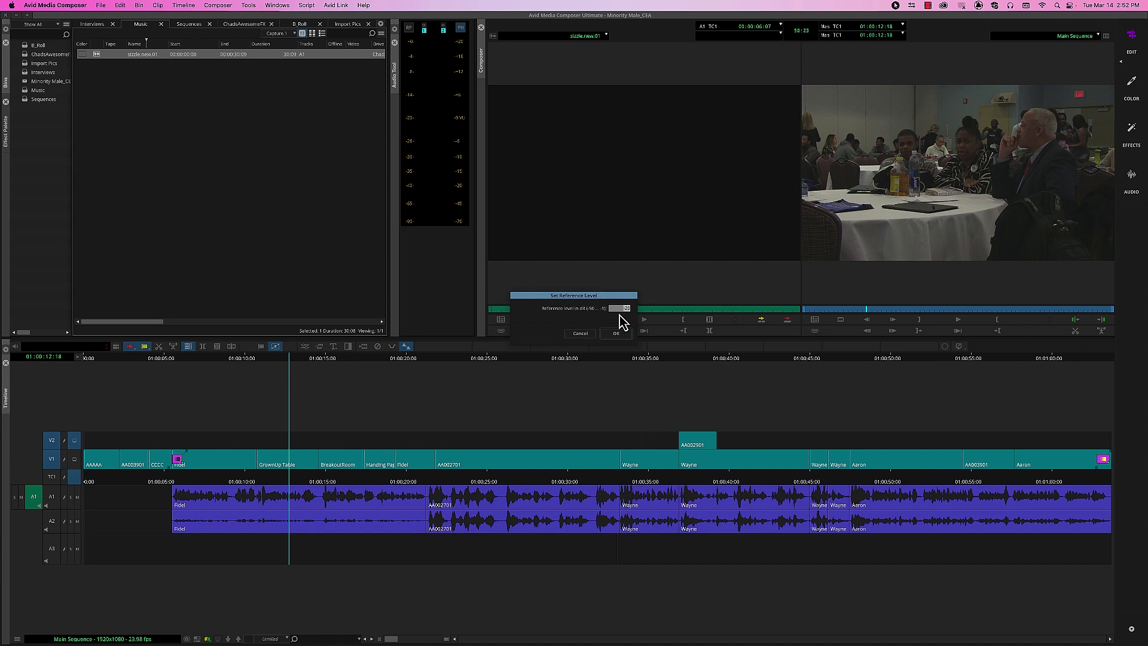
key("BackSpace")
left_click(618, 333)
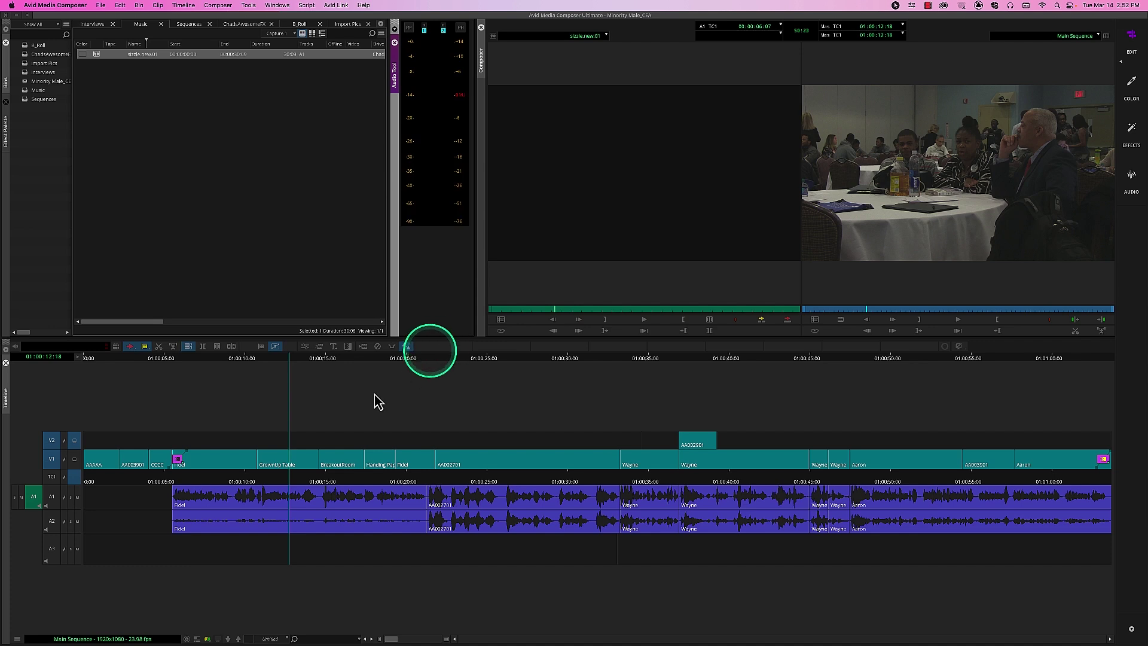
Step: Play the start of the first interview clip twice, beginning at about 01:00:06:16, to check its levels against the new reference
left_click(201, 479)
left_click(192, 479)
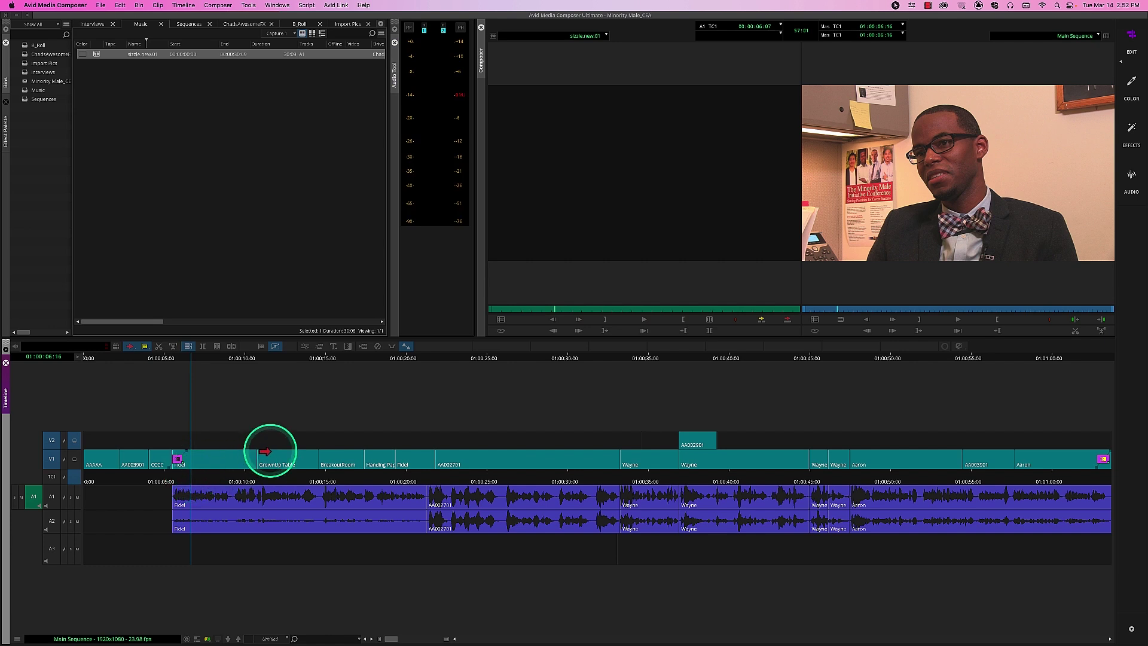
key("space")
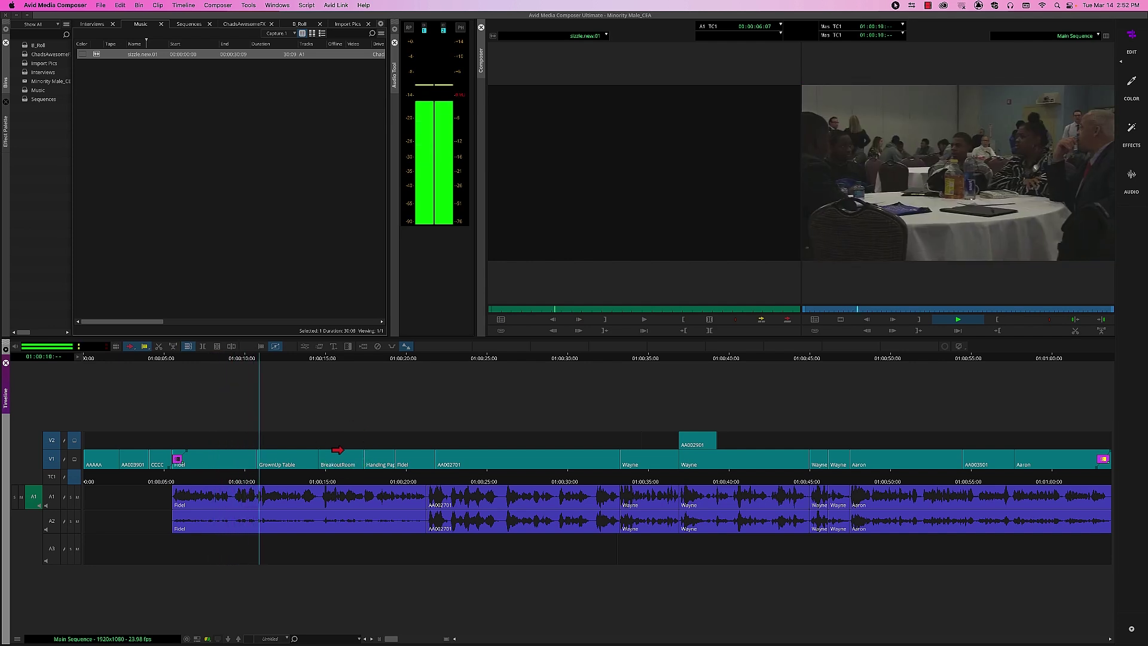
left_click(338, 450)
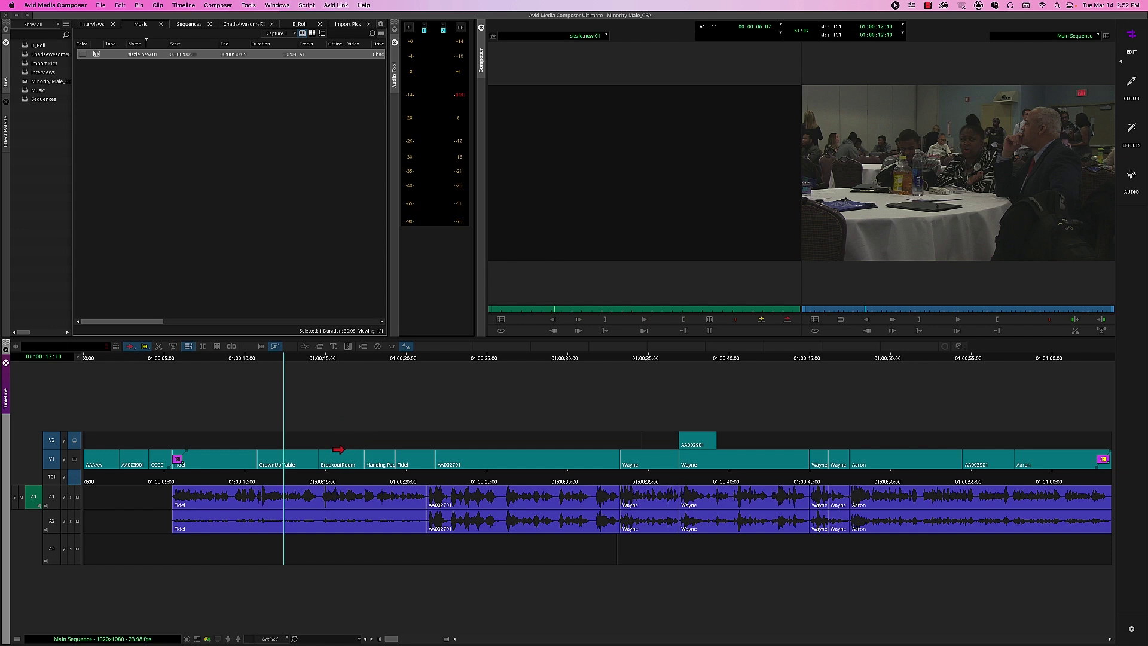
left_click(210, 478)
key("space")
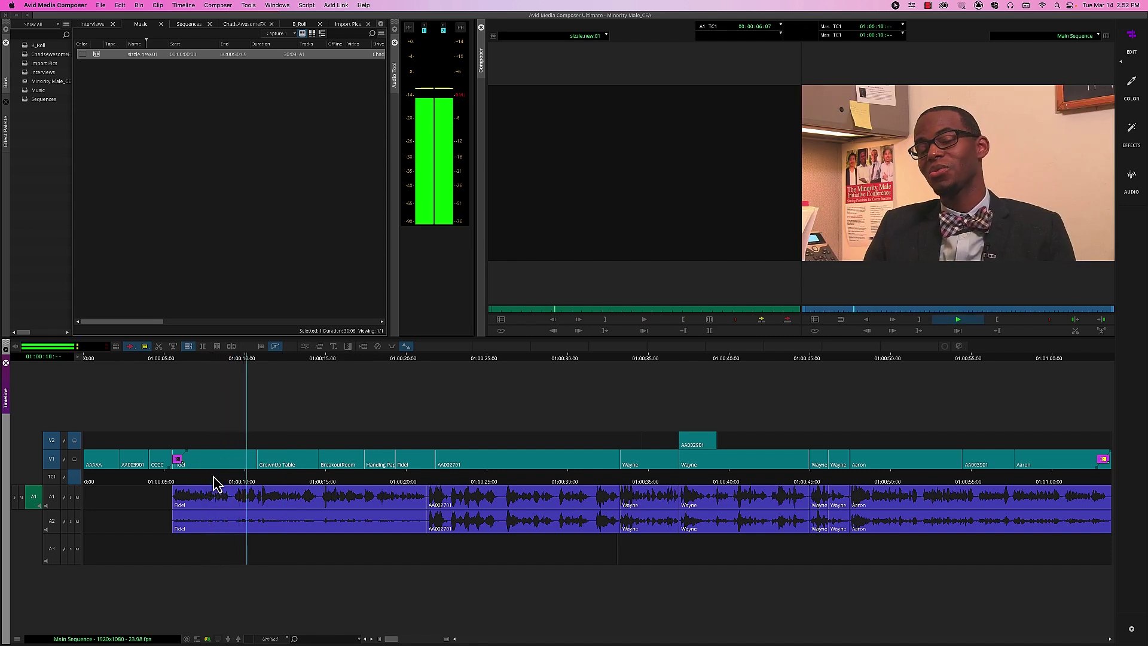
key("space")
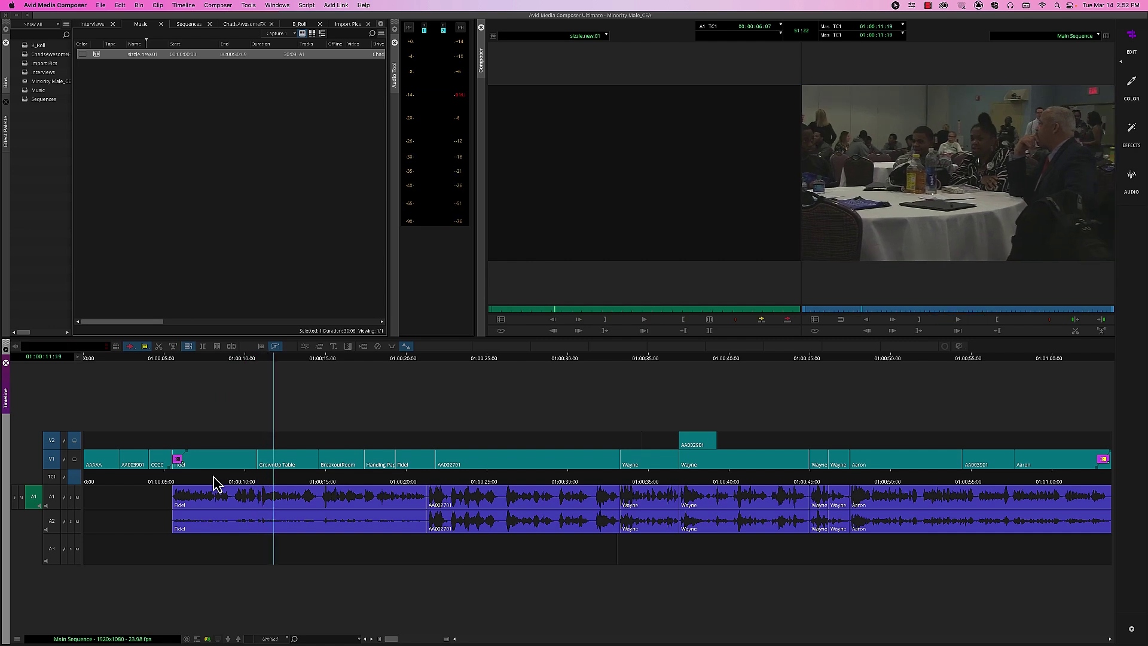
Step: Replay the dialogue around 01:00:09:16 several times to examine where its peaks fall on the Audio Tool's scales
left_click(406, 346)
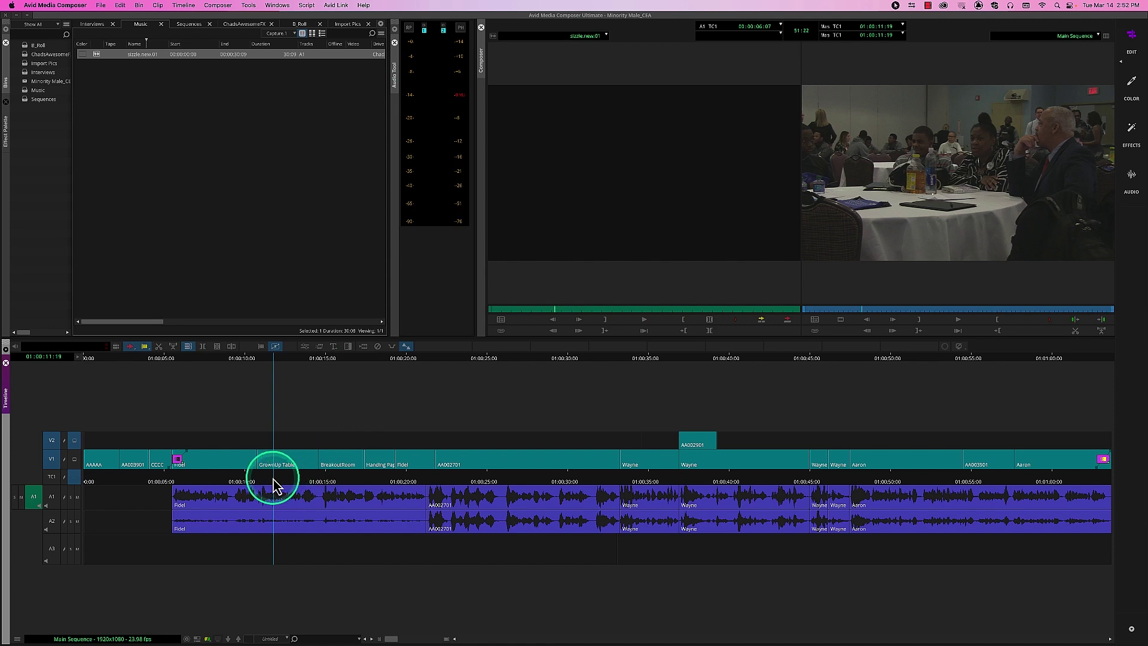
left_click(238, 482)
key("space")
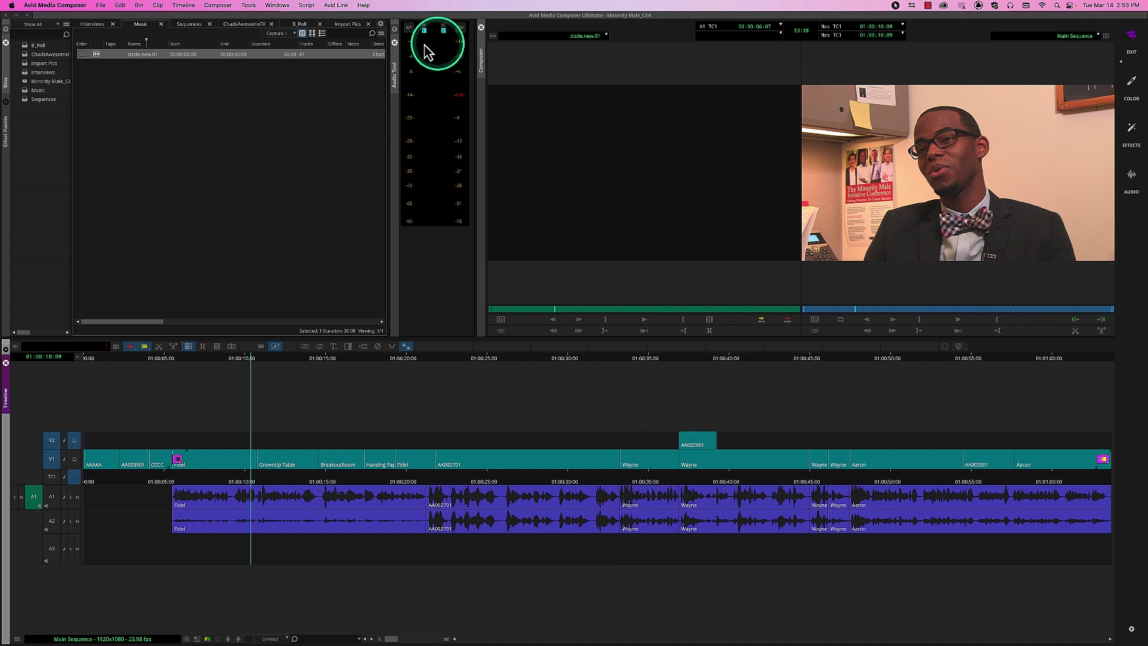
left_click(242, 482)
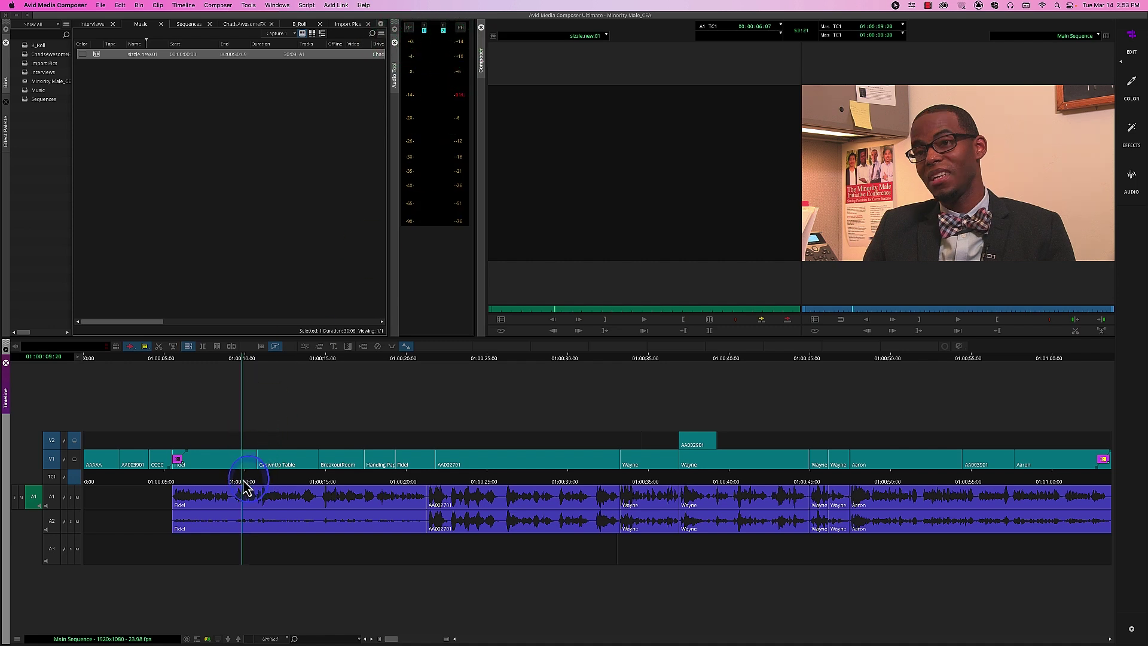
key("space")
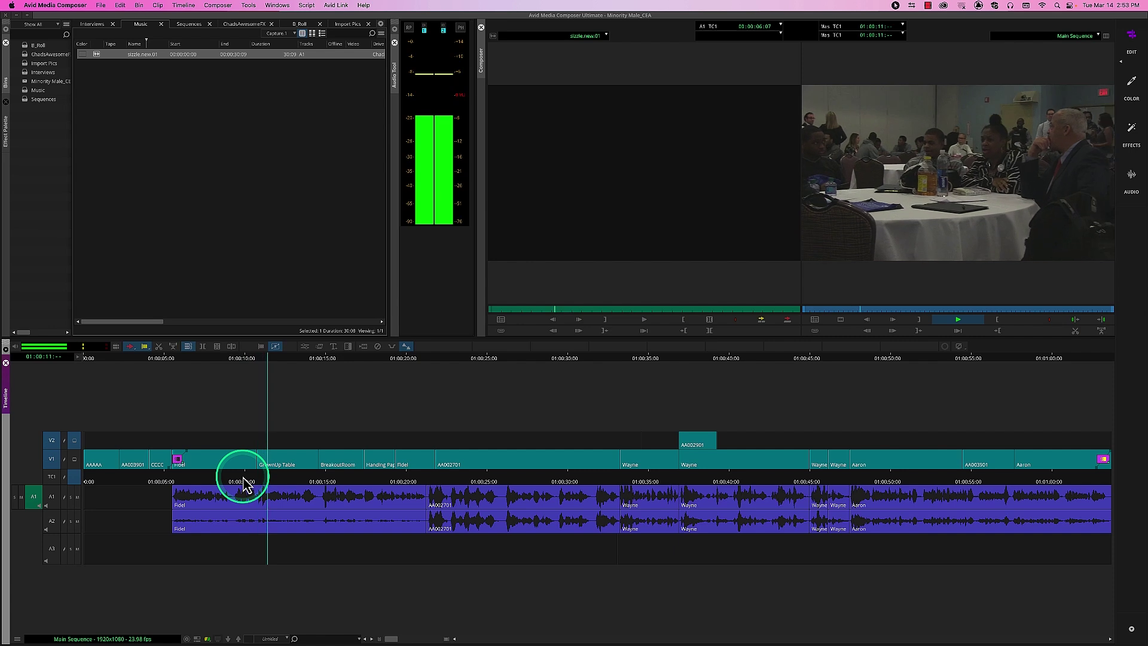
key("space")
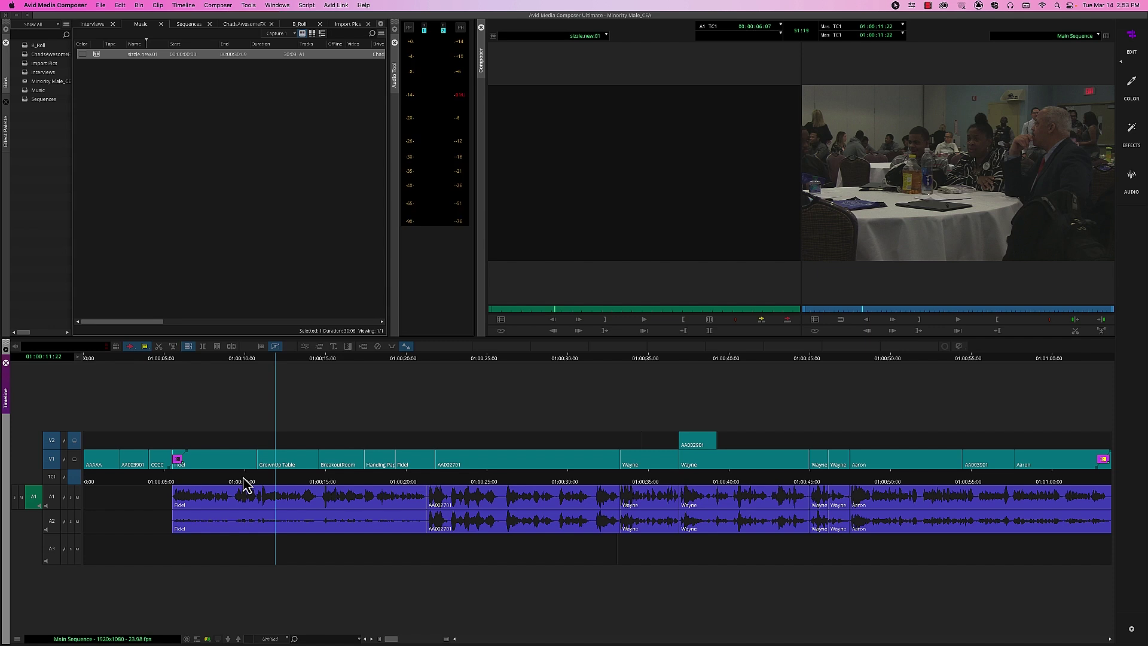
left_click(239, 483)
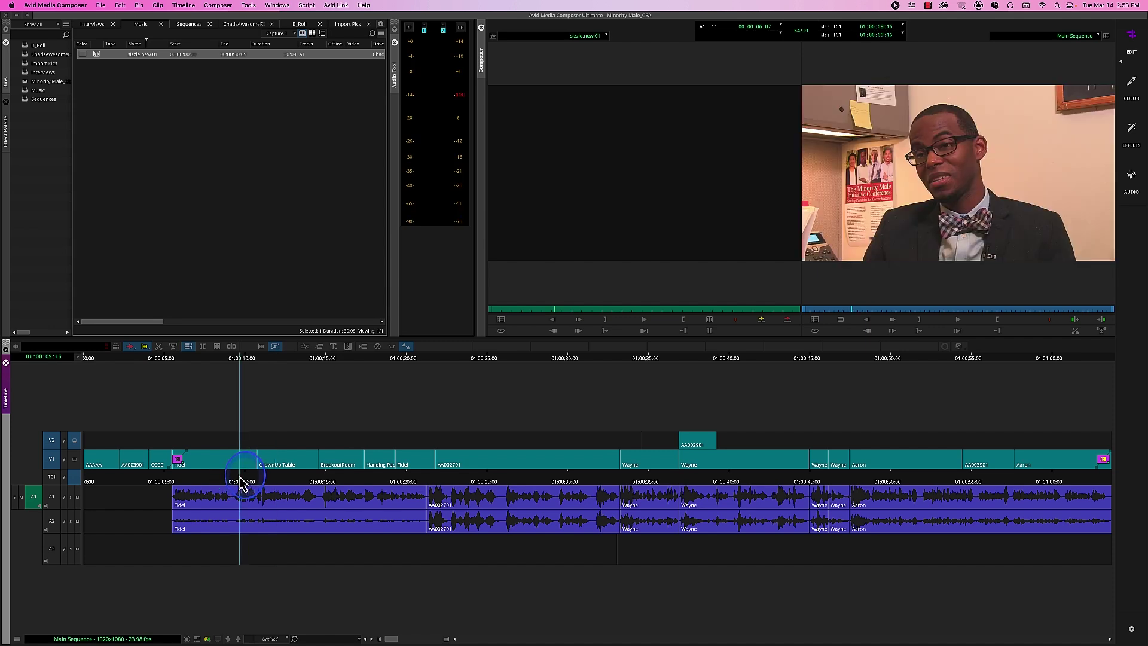
key("space")
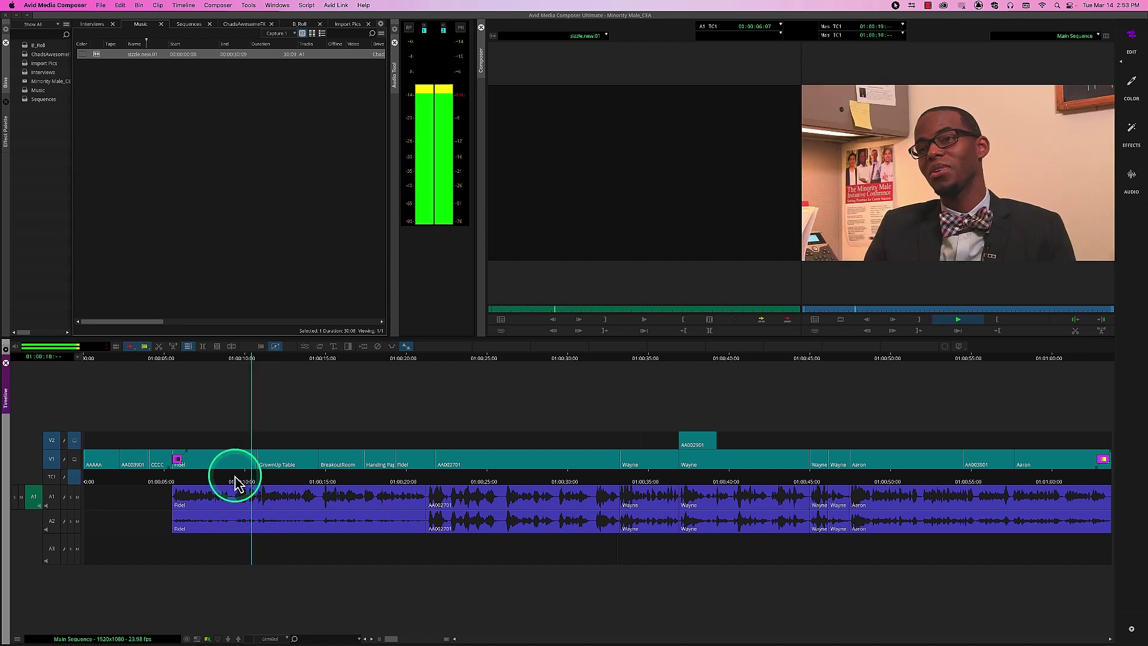
key("space")
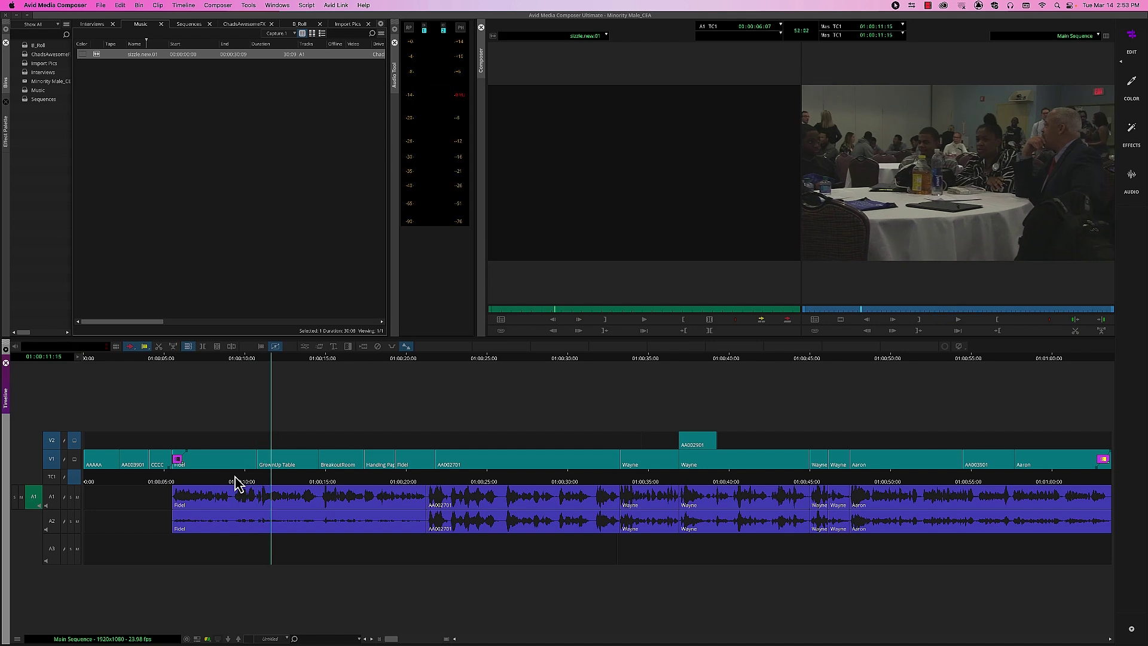
Step: Match-frame the interview shot at 01:00:08:18 into the source monitor and play the source clip from different points to check its levels
left_click(238, 483)
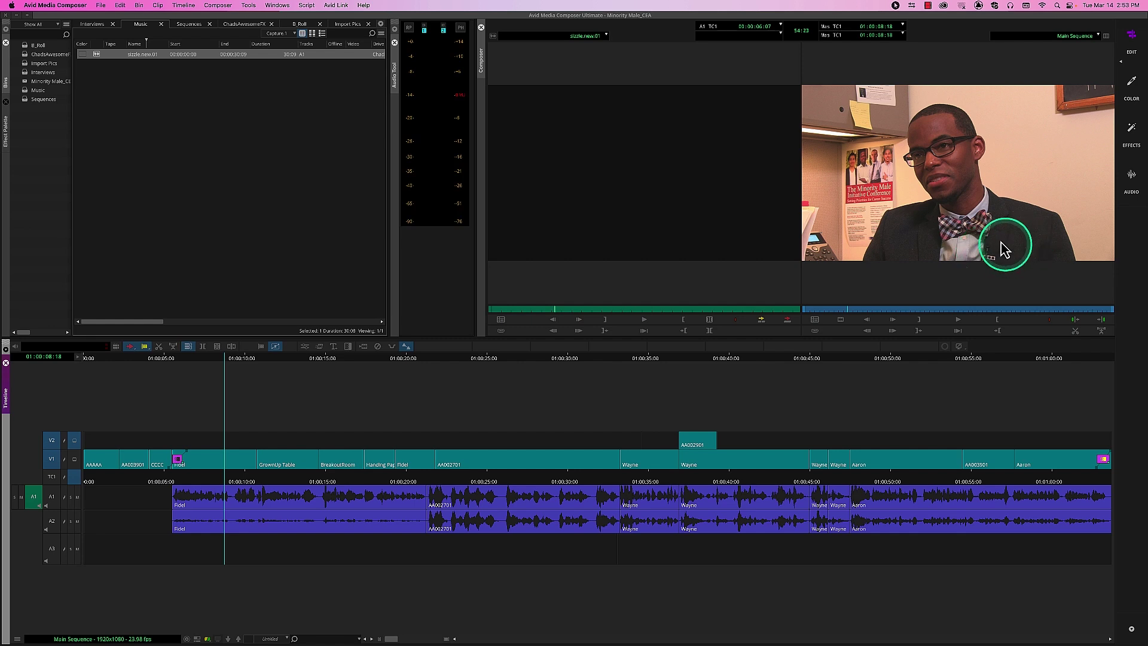
left_click(842, 320)
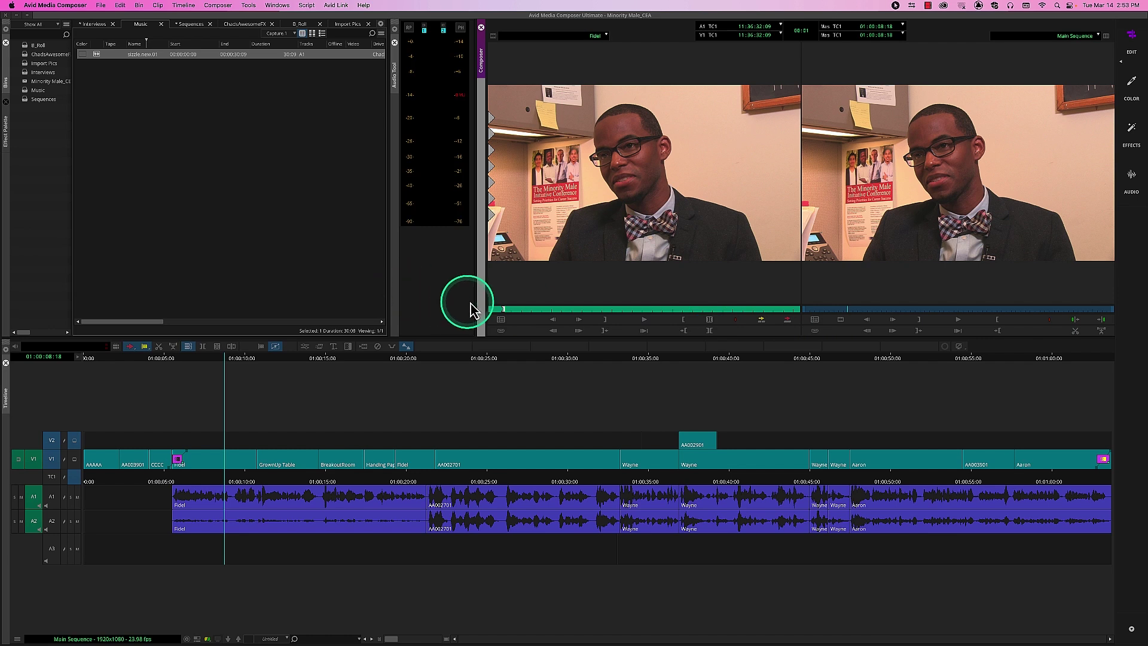
left_click(501, 310)
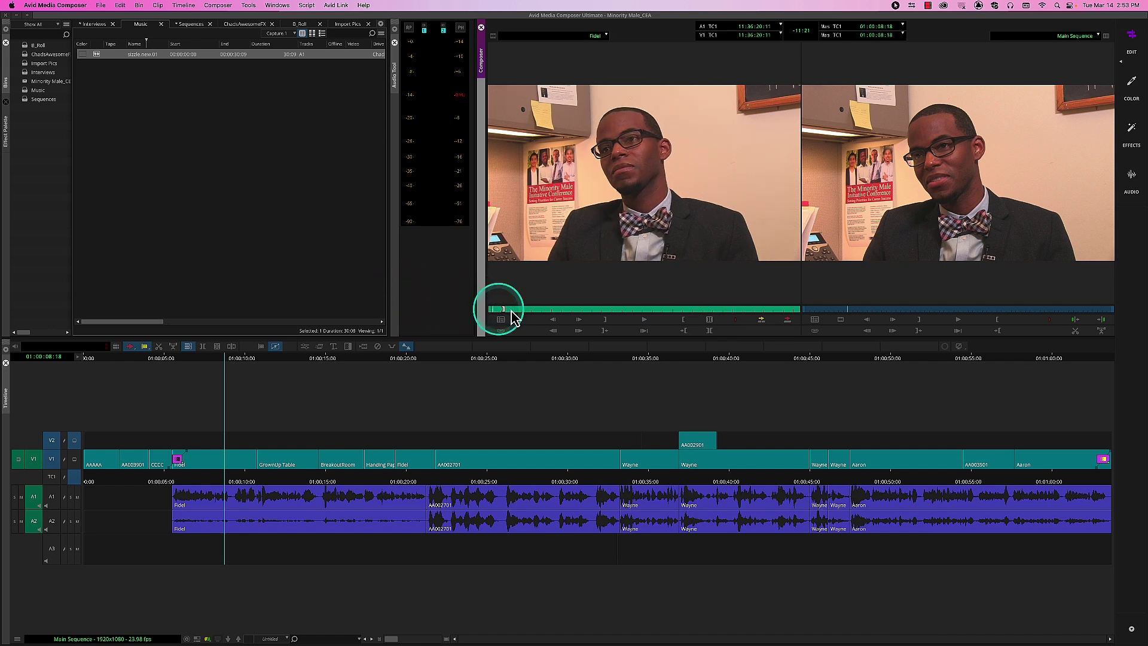
left_click(649, 323)
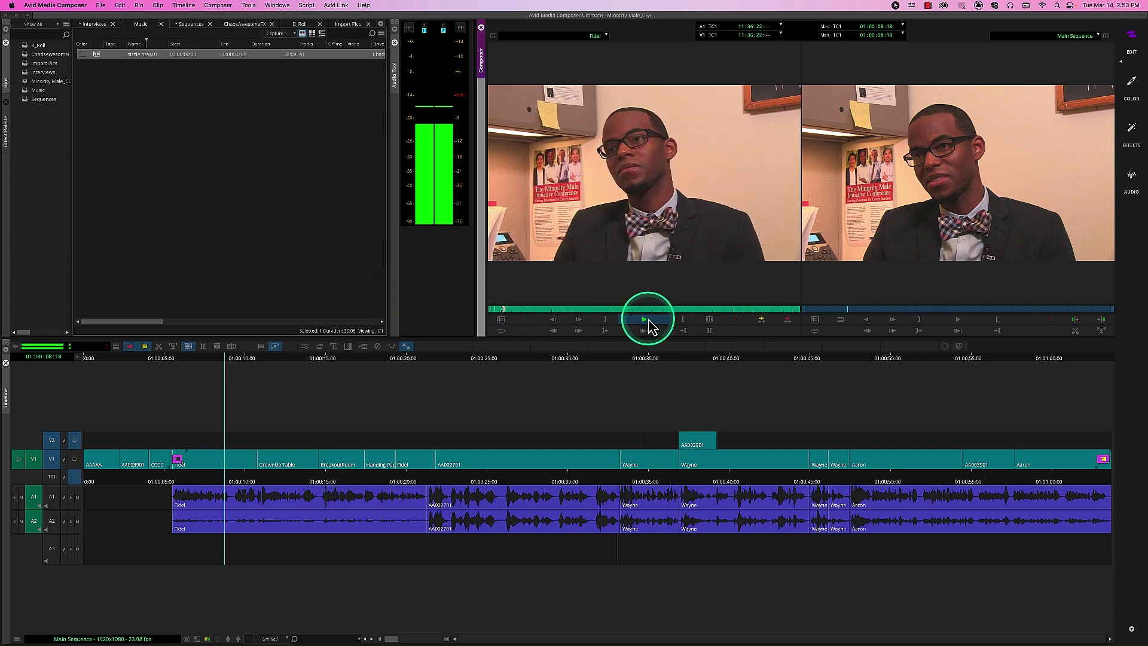
left_click(508, 309)
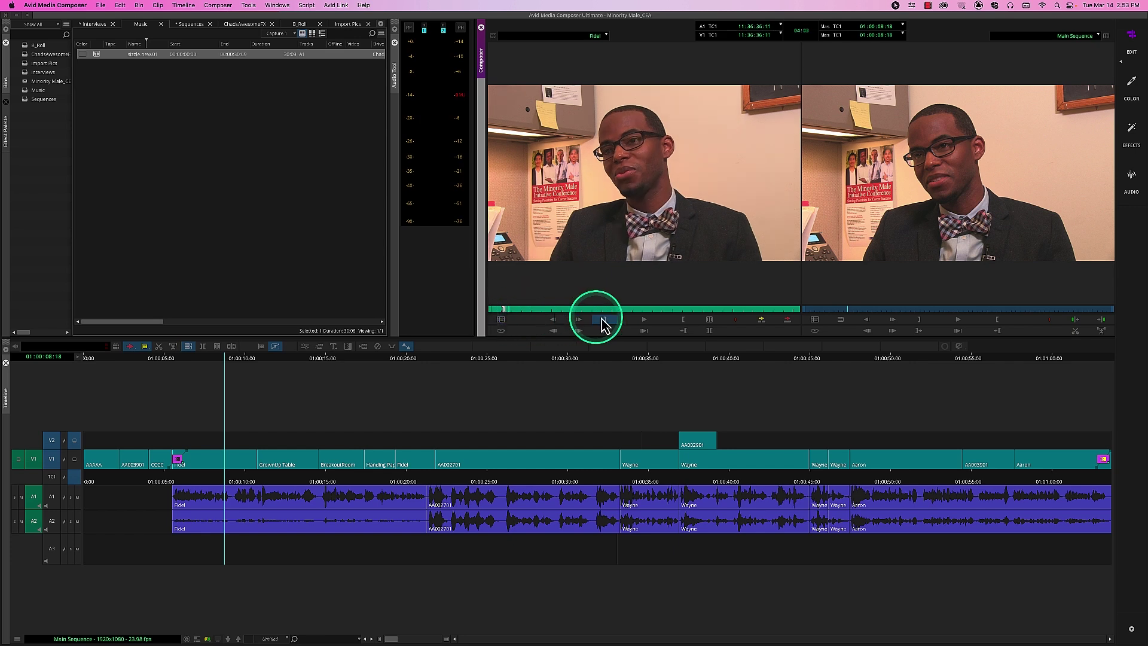
left_click(654, 324)
left_click(651, 323)
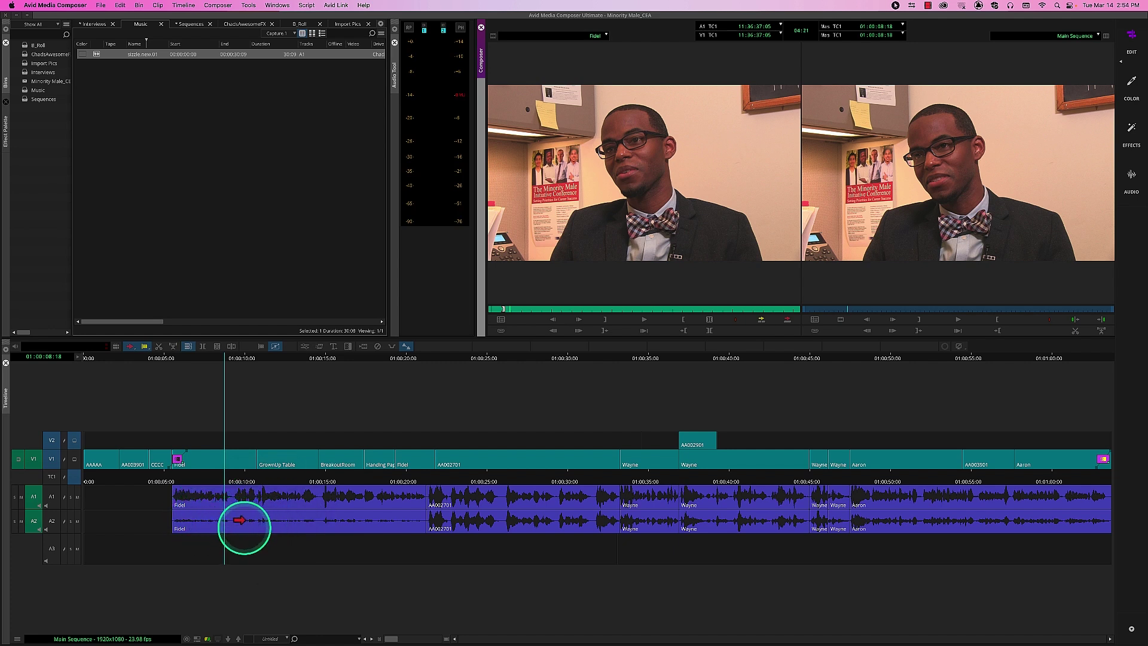
Step: Solo sequence track A2 and play the interview from 01:00:07:02 to check that track's level
mouse_move(214, 487)
left_mouse_down()
mouse_move(340, 489)
mouse_move(200, 485)
left_mouse_up()
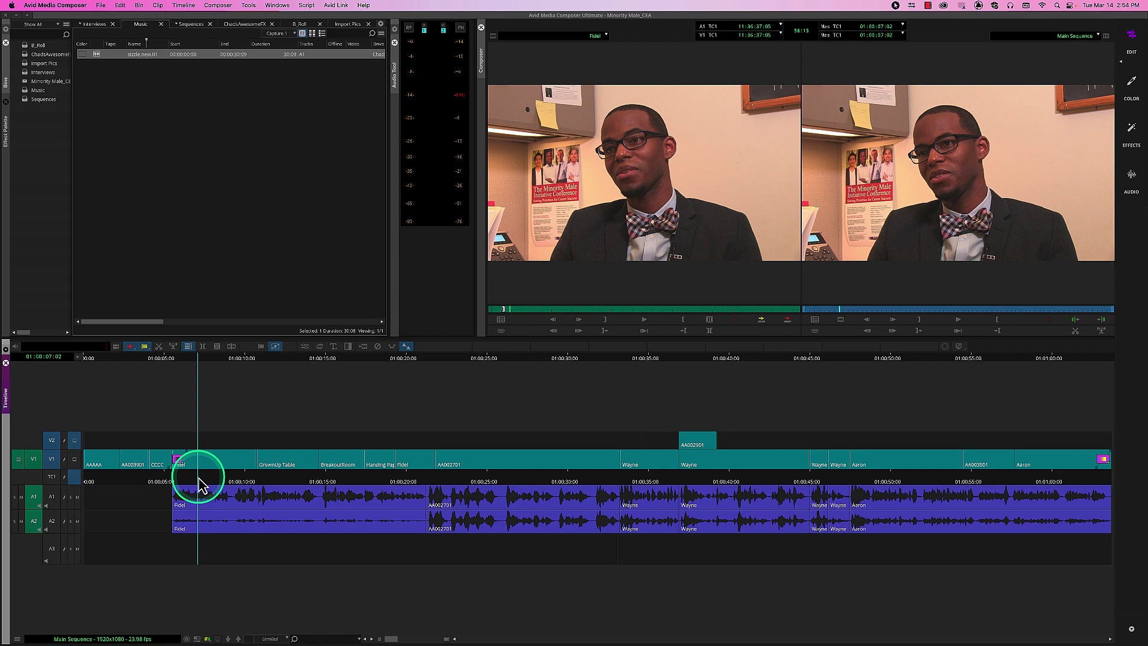
left_click(70, 521)
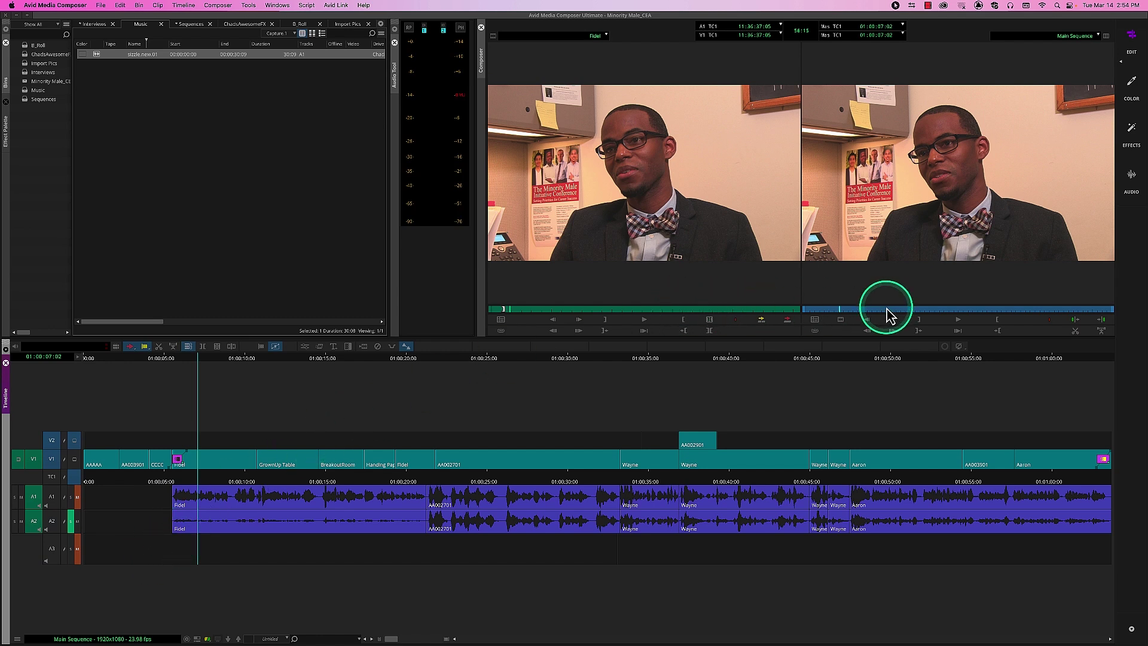
key("space")
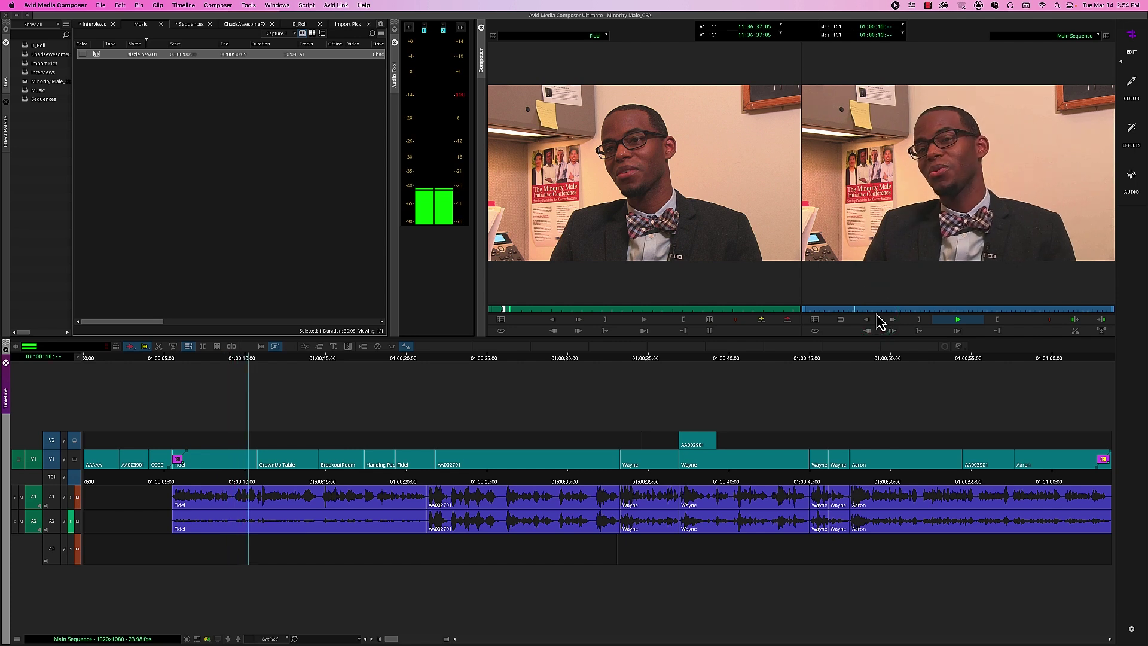
key("space")
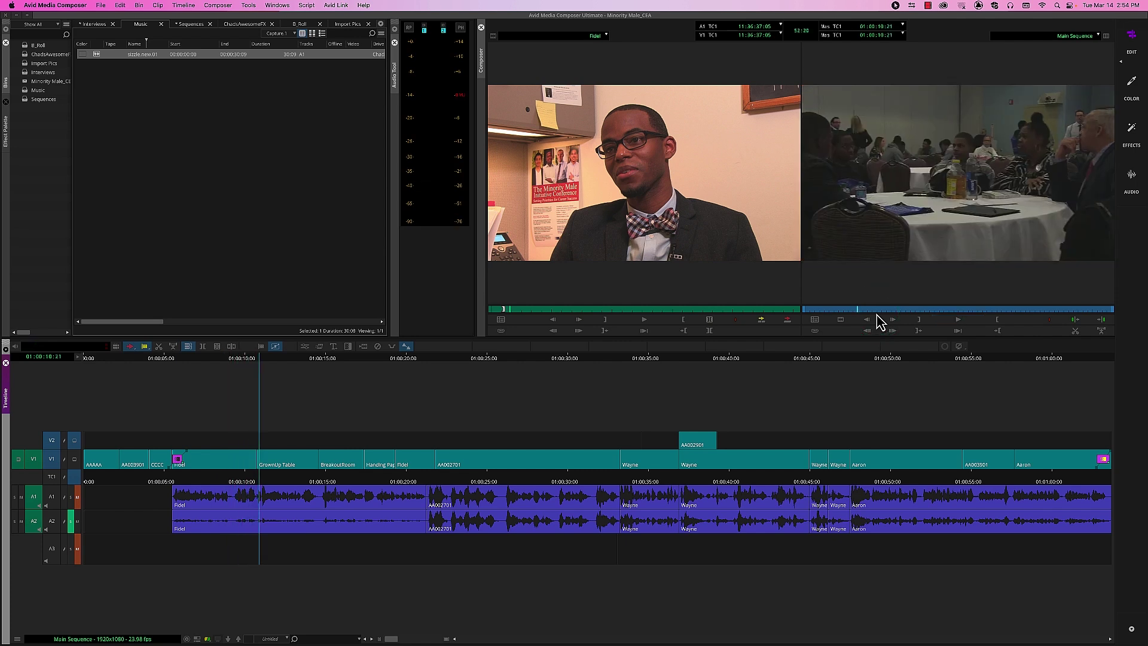
Step: Solo source track A2 and play the source interview clip from 11:36:24:00 to check that channel's level
left_click(500, 309)
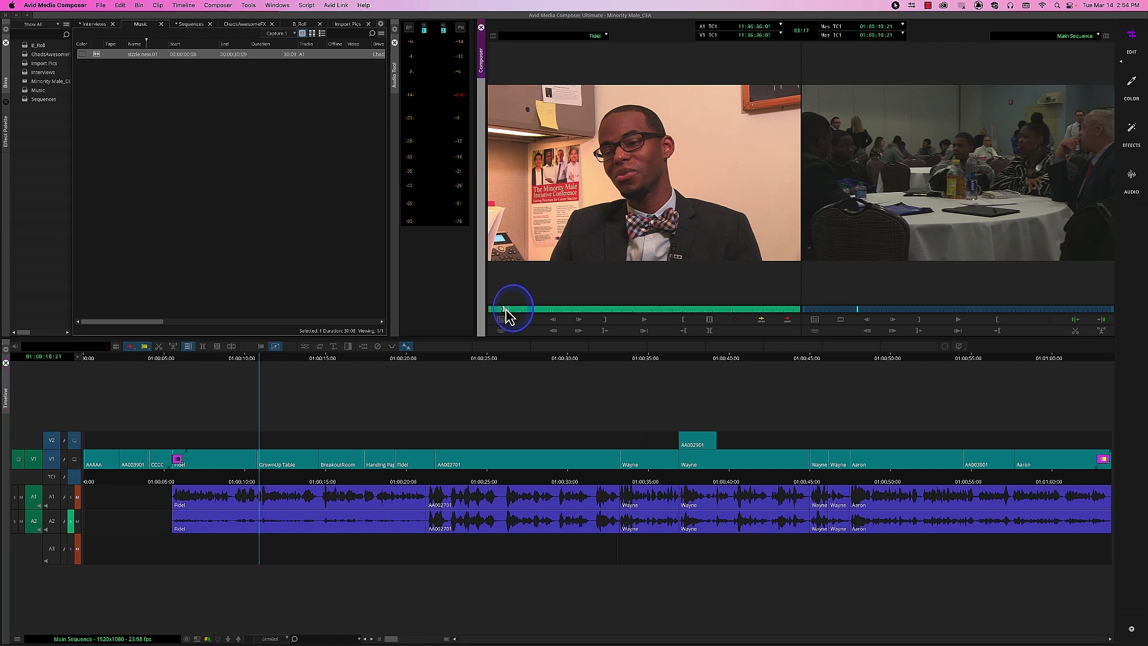
left_click(13, 523)
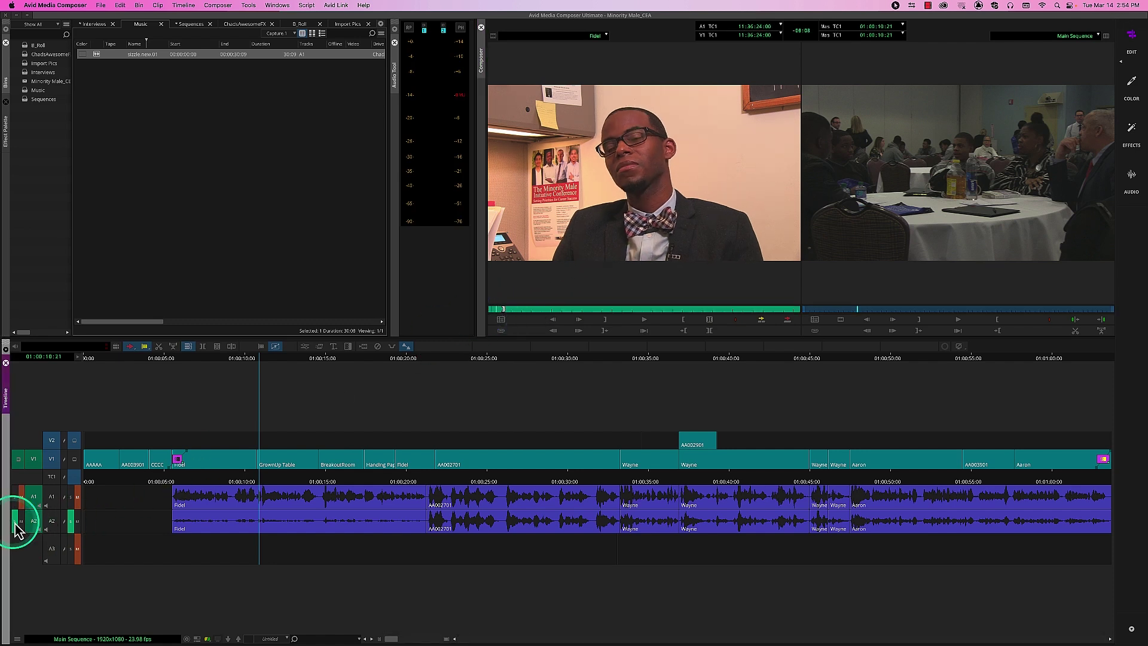
left_click(654, 322)
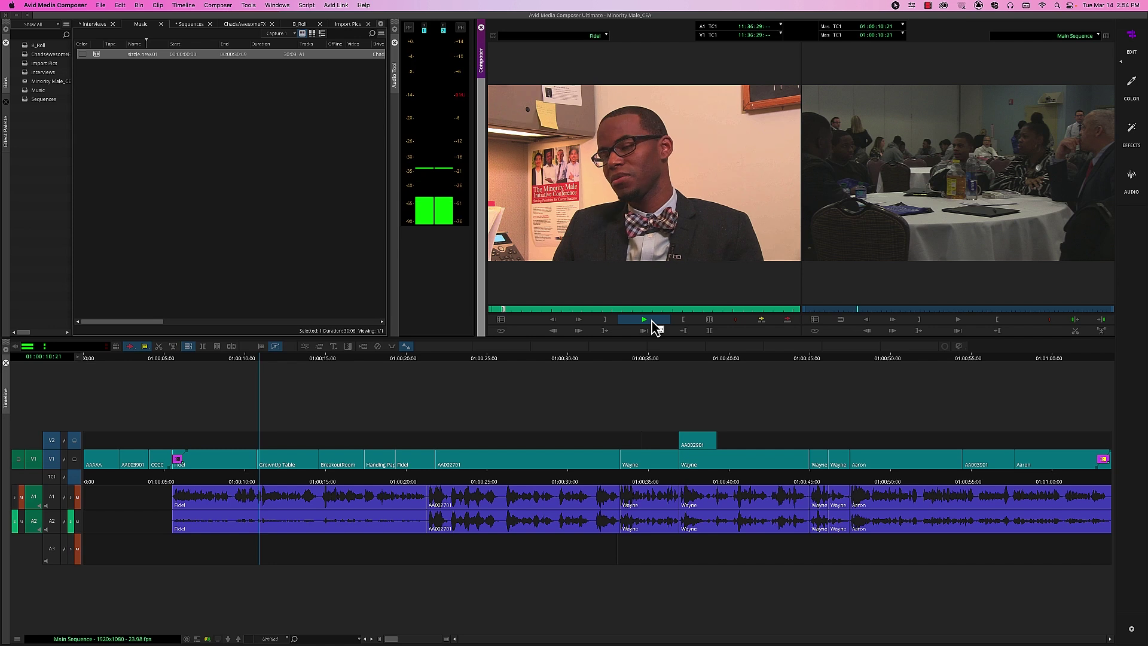
left_click(609, 330)
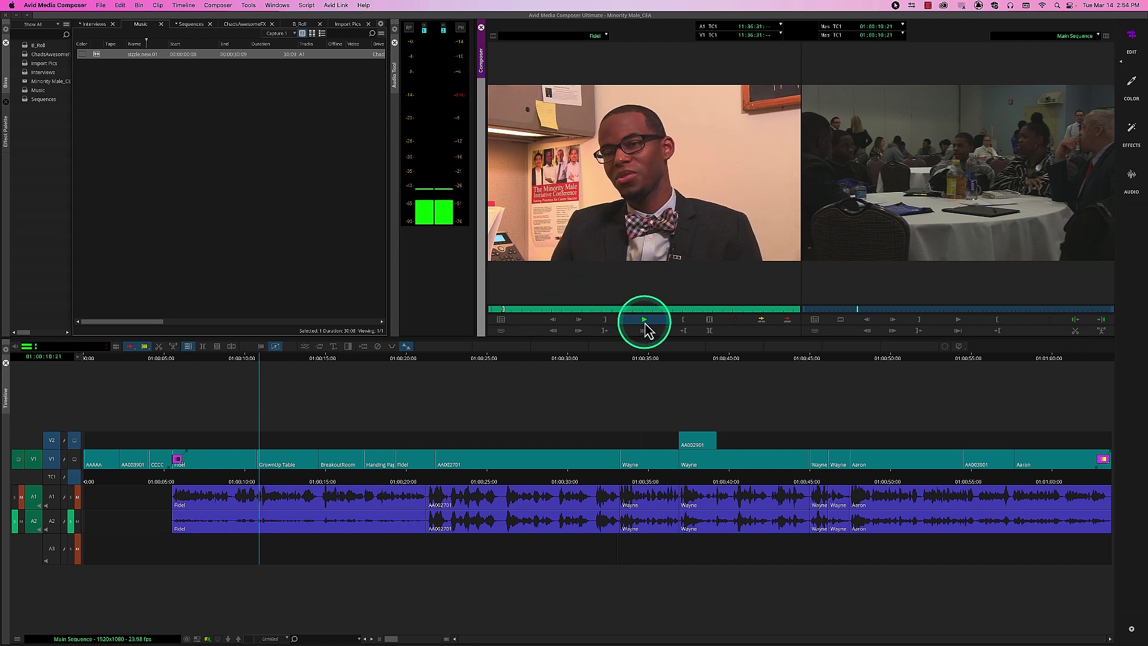
Step: Play the sequence interview from 01:00:09:00 and again from 01:00:08:08 with track A2 soloed to check that track's level
left_click(247, 480)
left_click(229, 496)
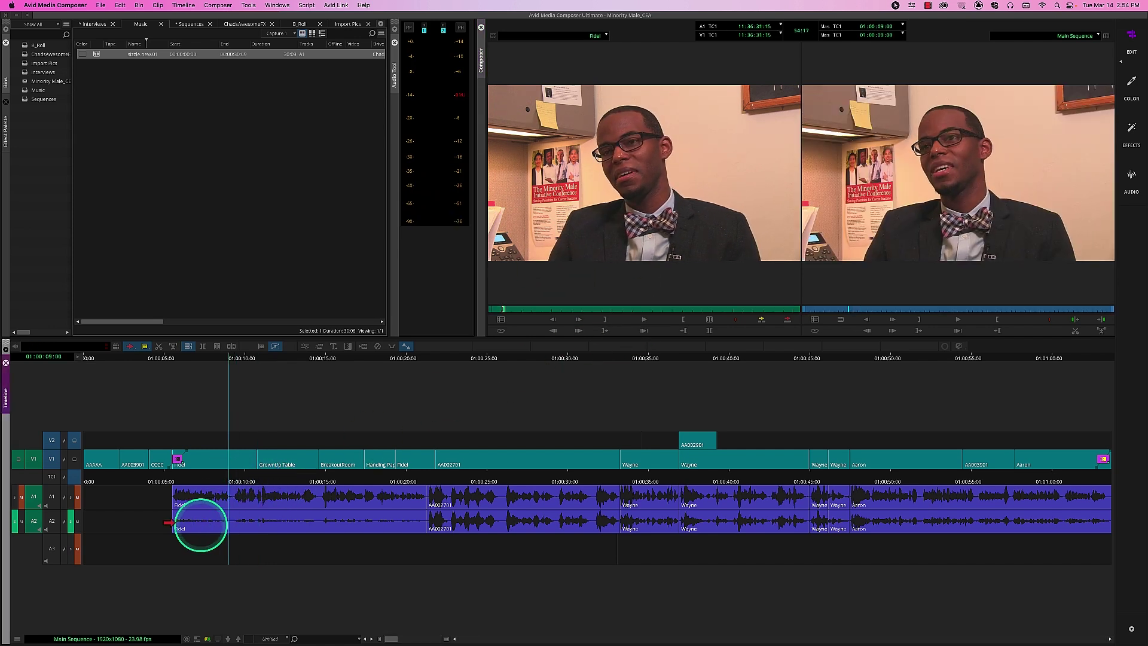
left_click(969, 326)
left_click(968, 323)
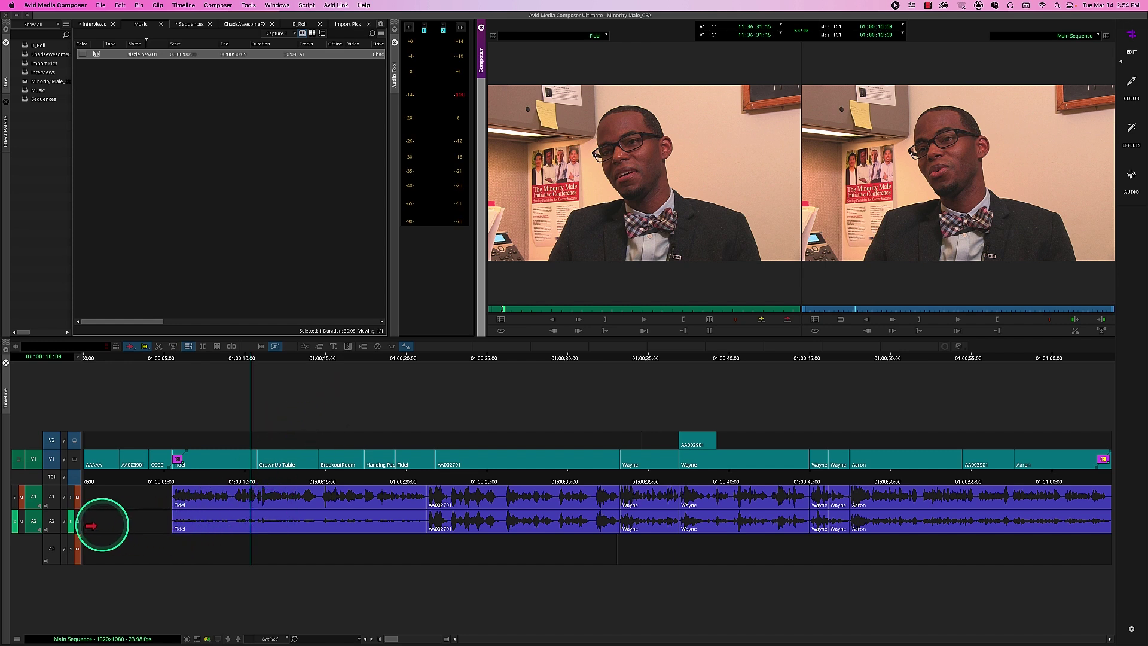
left_click(218, 487)
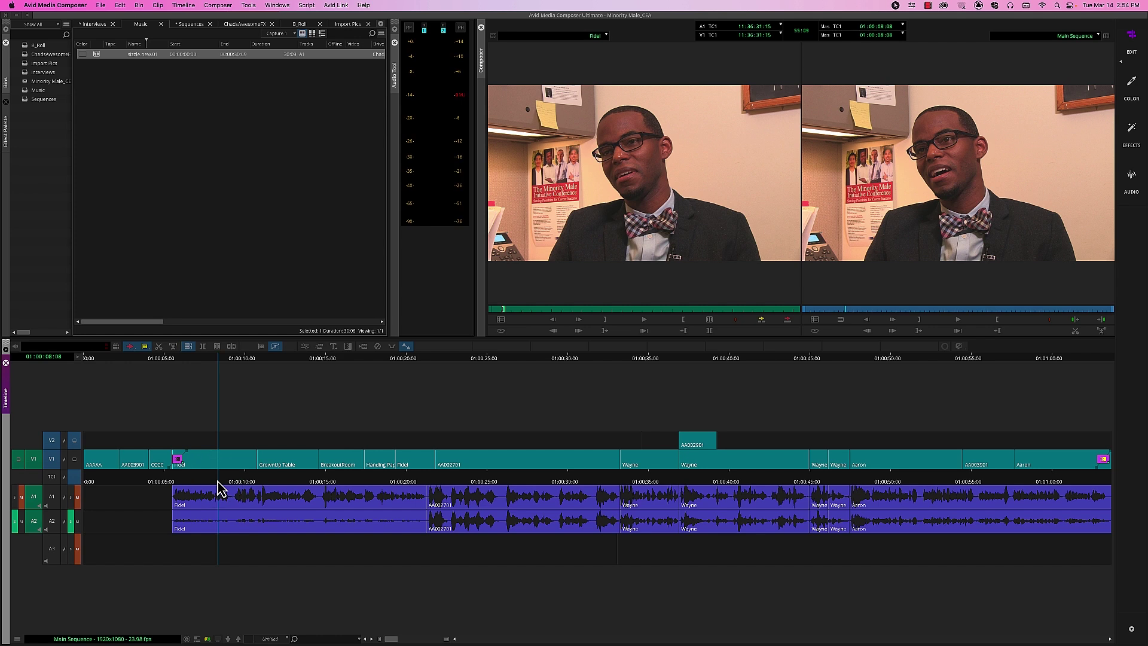
key("space")
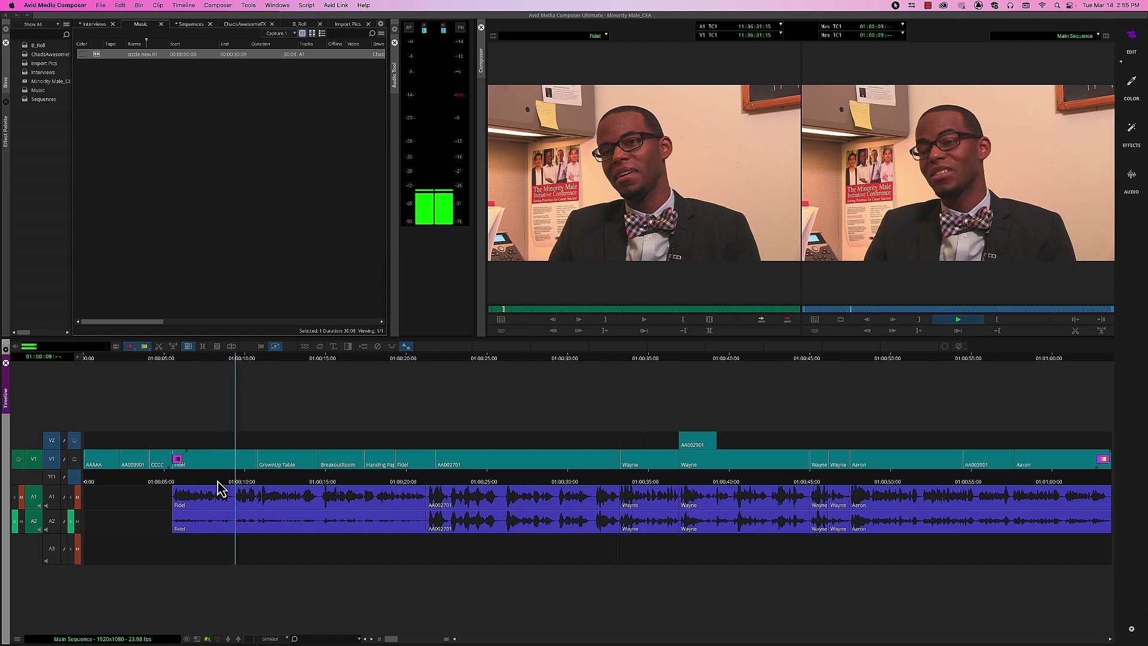
key("space")
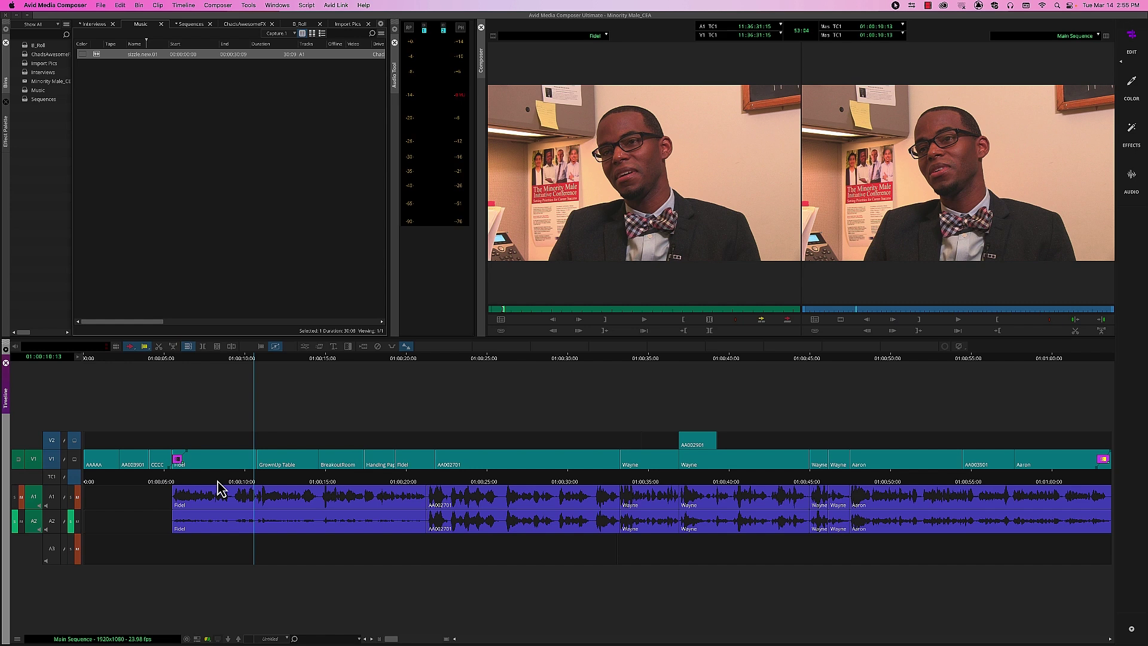
left_click(216, 515)
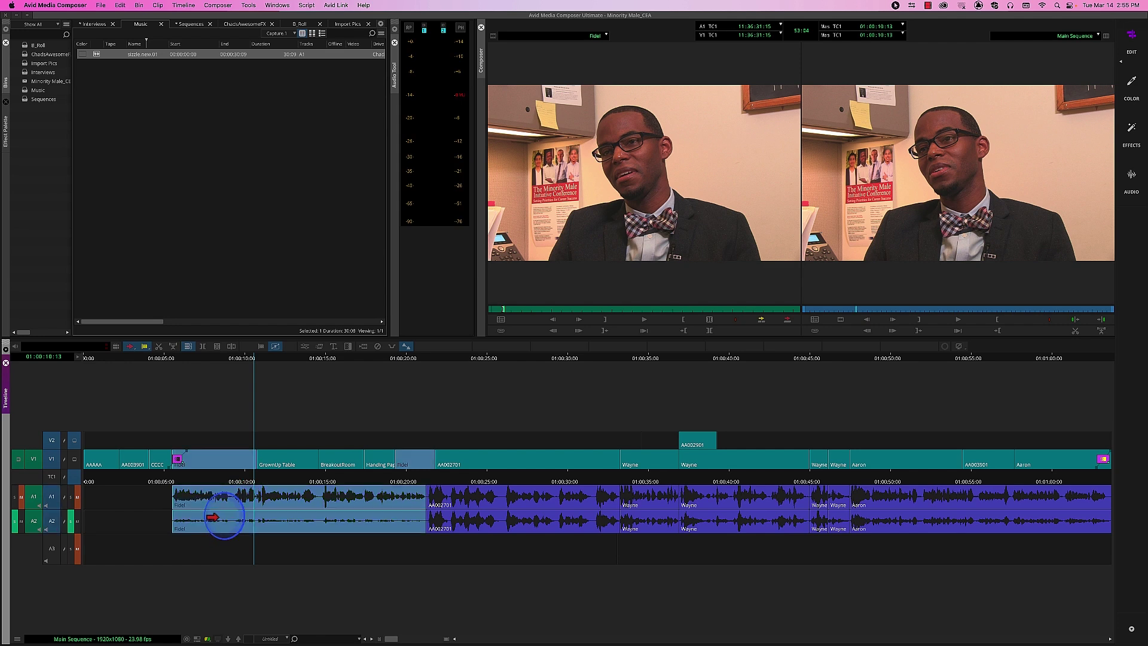
left_click(240, 482)
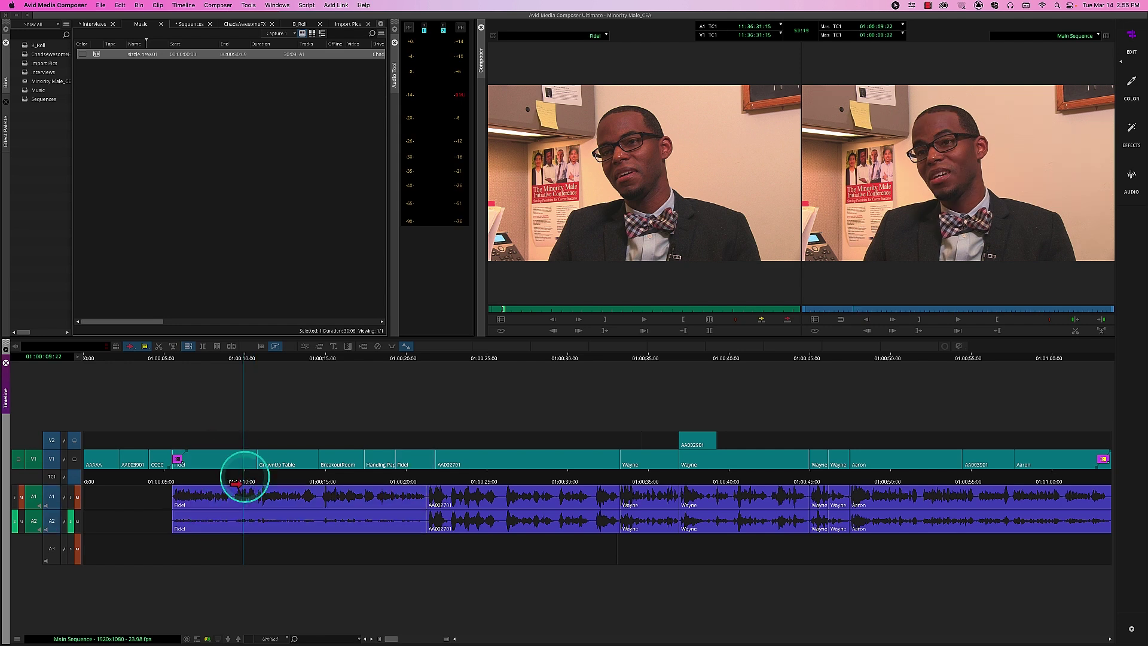
left_click(218, 520)
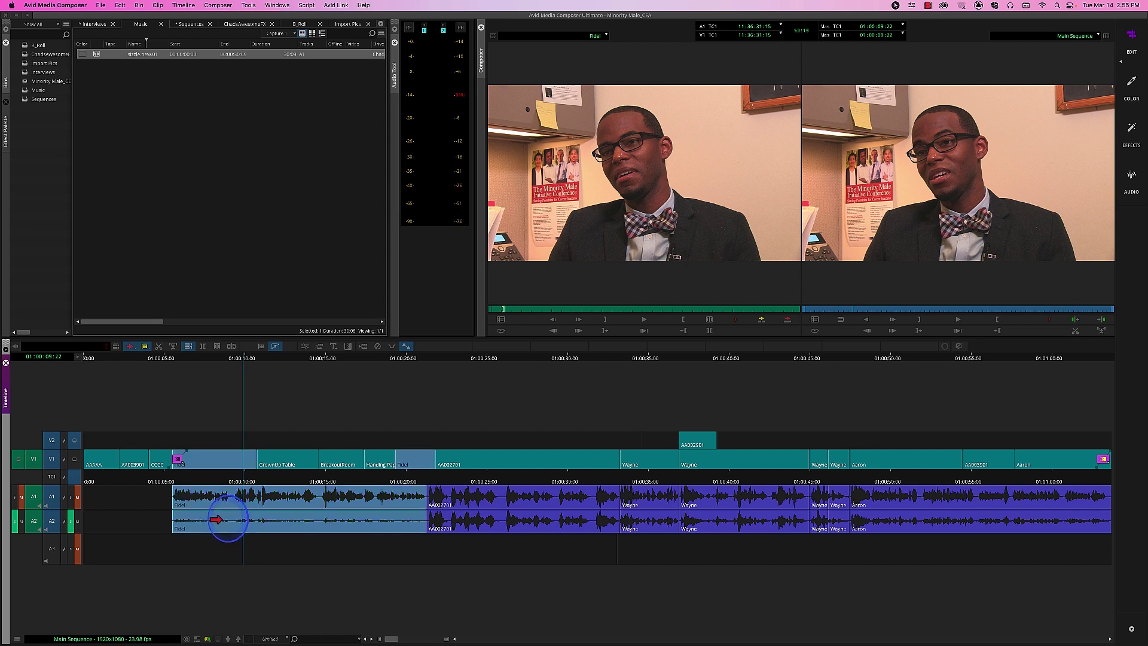
left_click(222, 521)
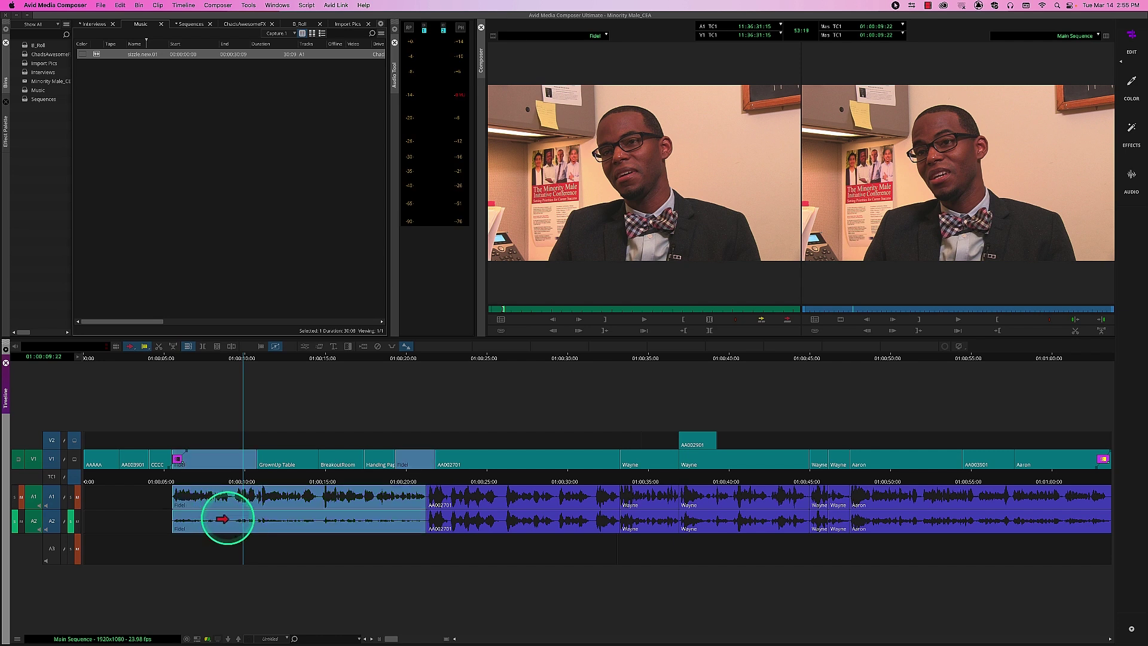
left_click(202, 477)
left_click(229, 519)
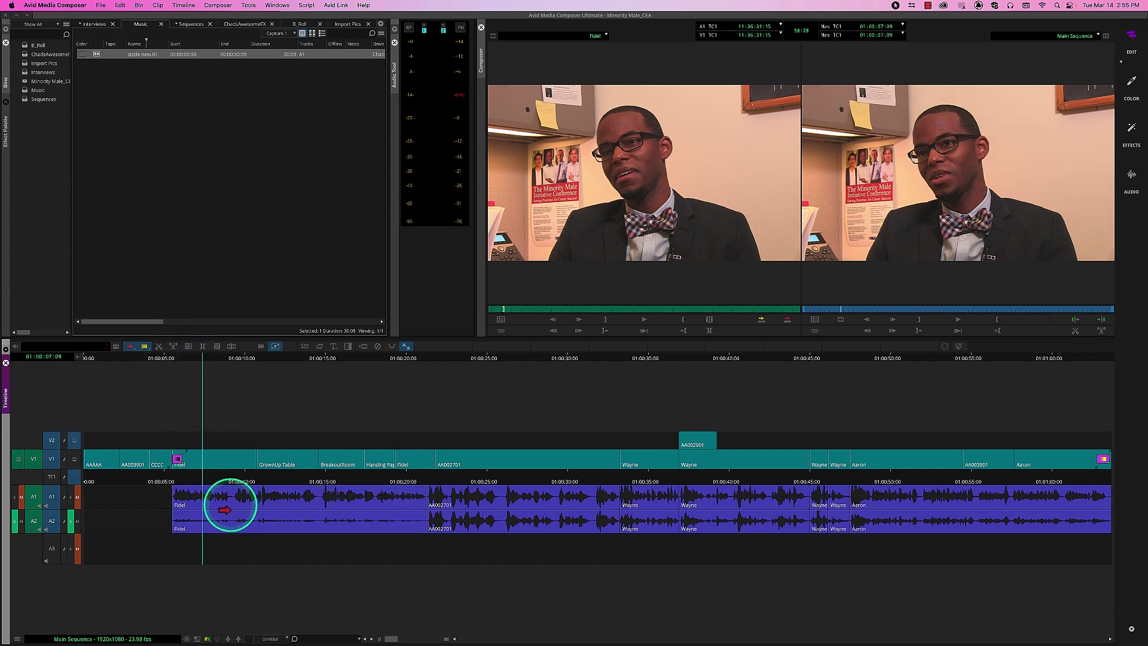
Step: Try deleting only the first interview's audio segment on track A2, and undo the deletion
left_click(319, 518)
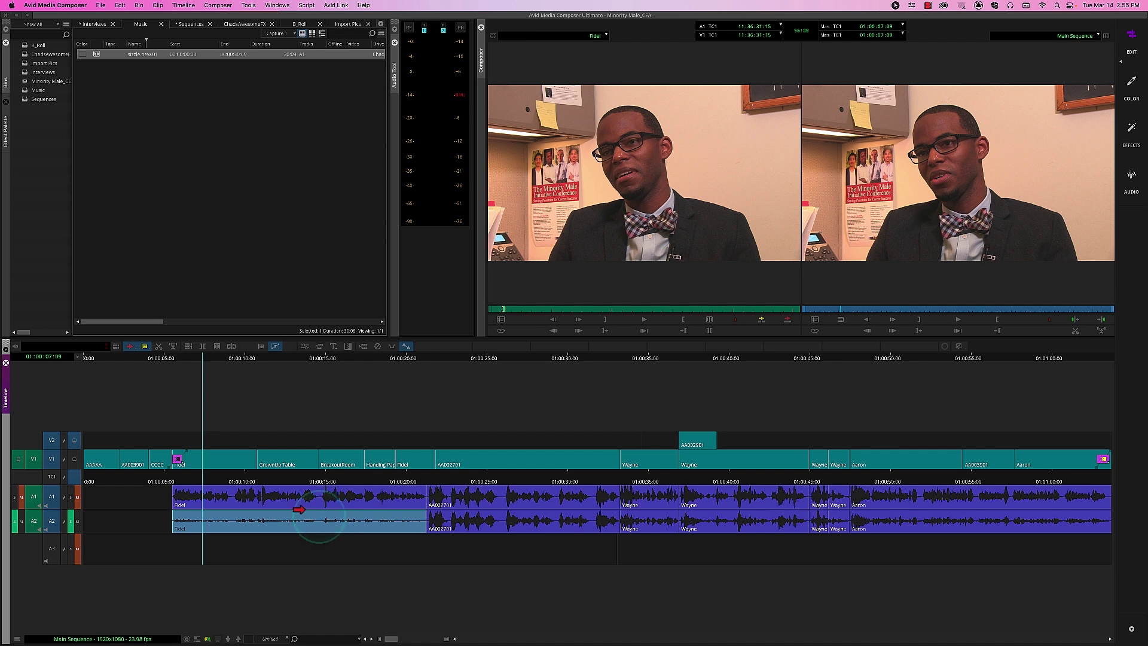
left_click(261, 478)
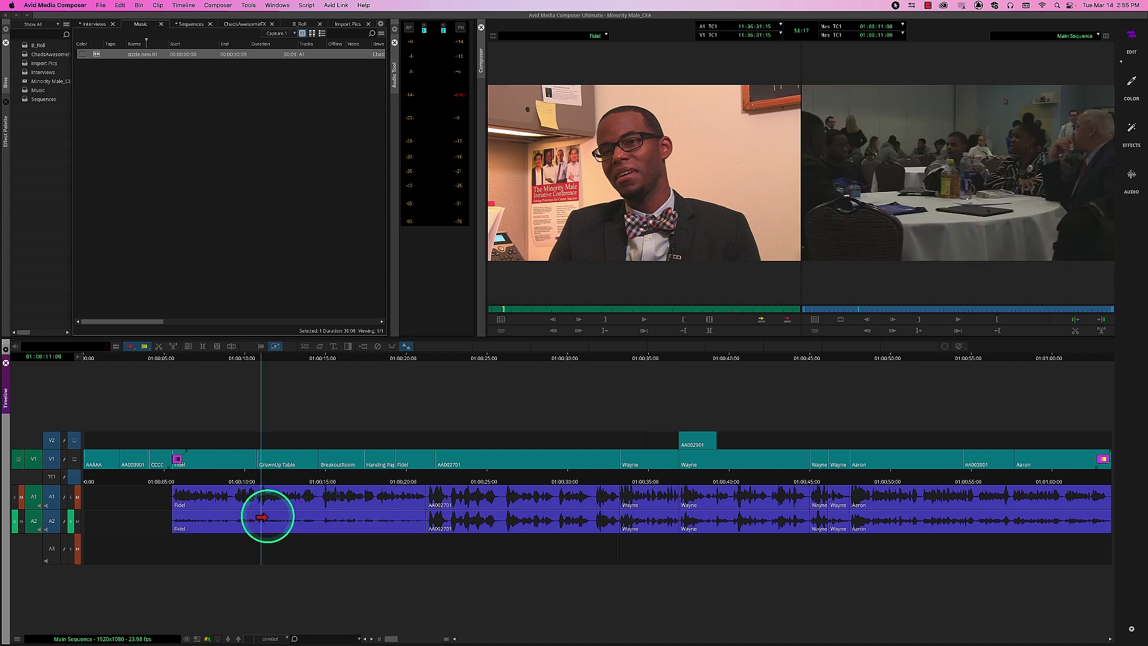
left_click(267, 516)
left_click(275, 505)
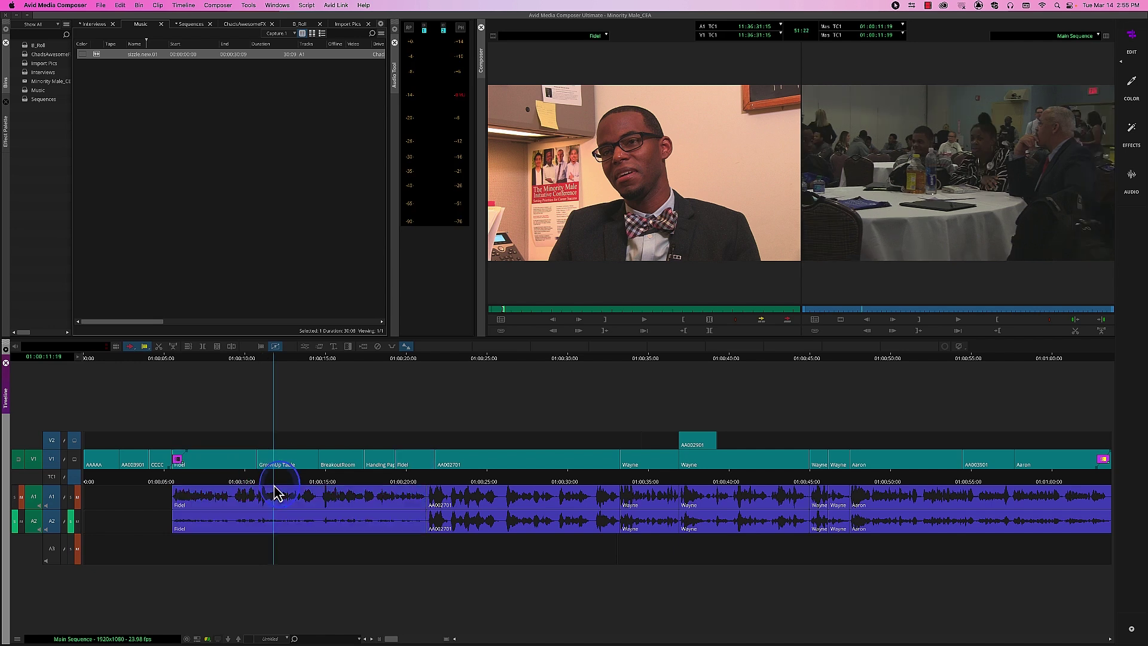
left_click(259, 503)
left_click(258, 517)
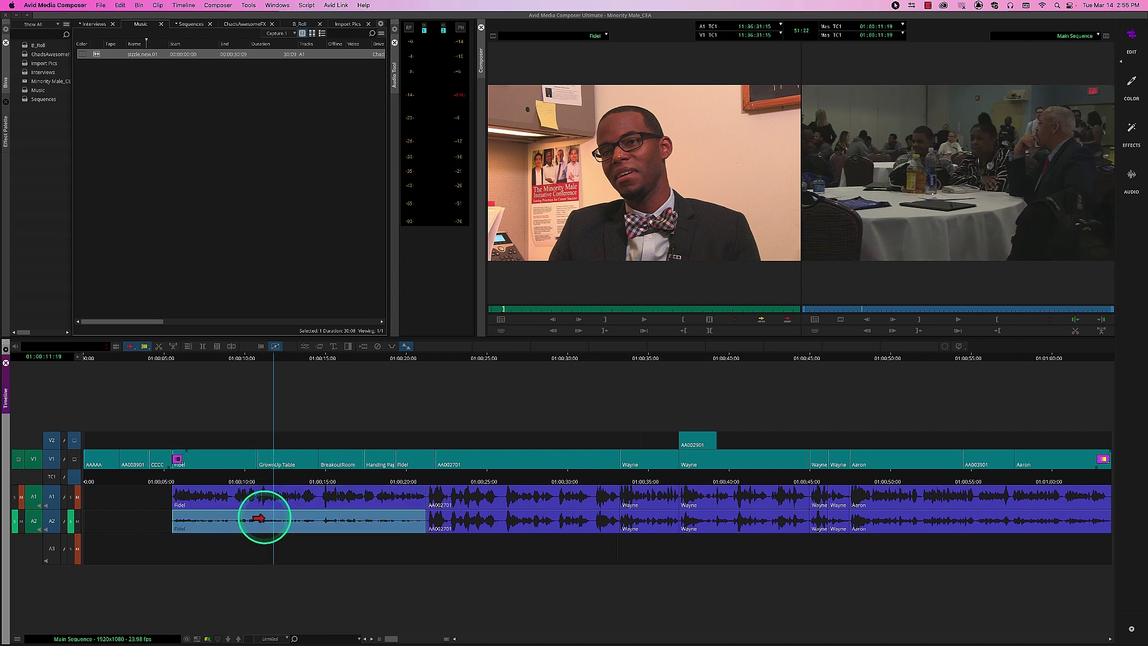
left_click(259, 518)
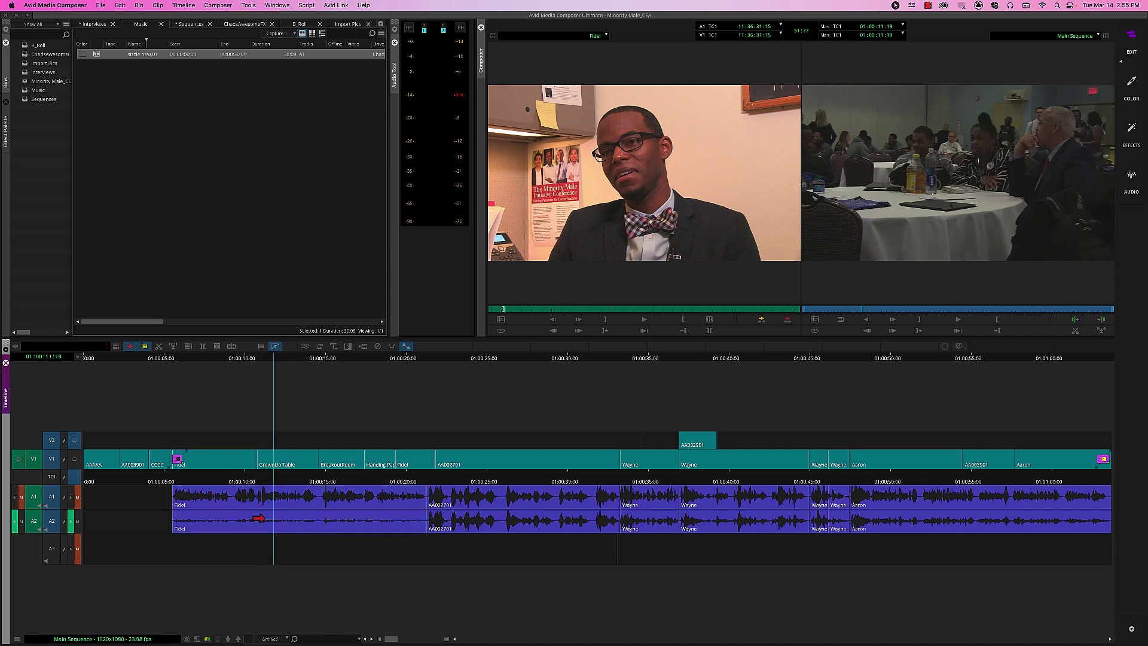
left_click(258, 518)
key("Delete")
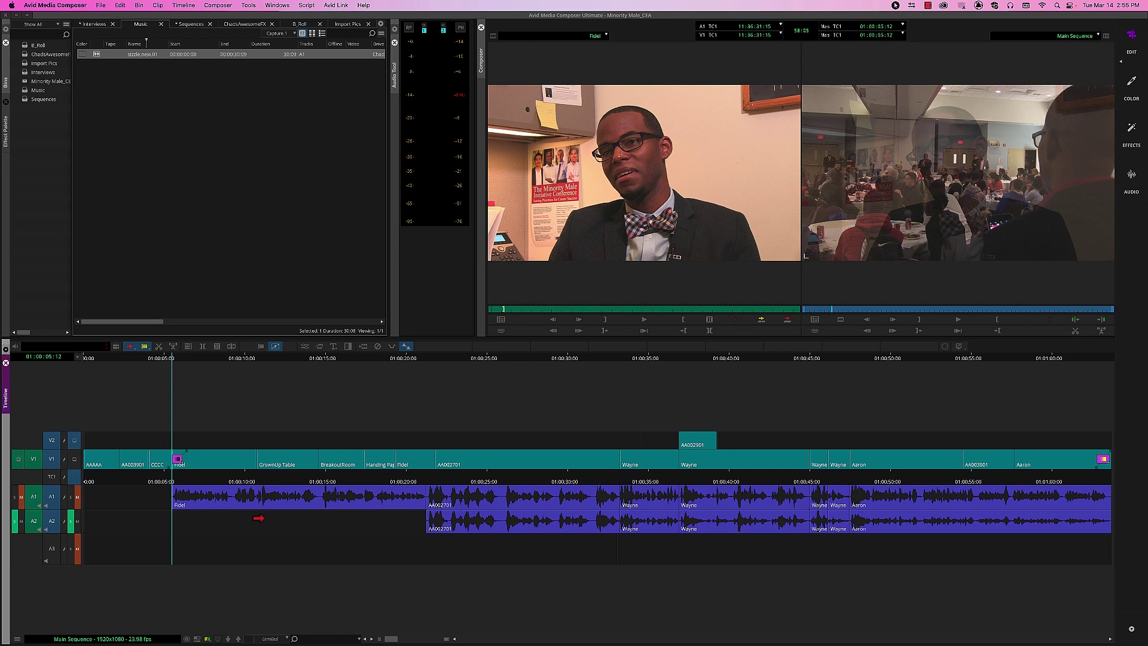
key("super+z")
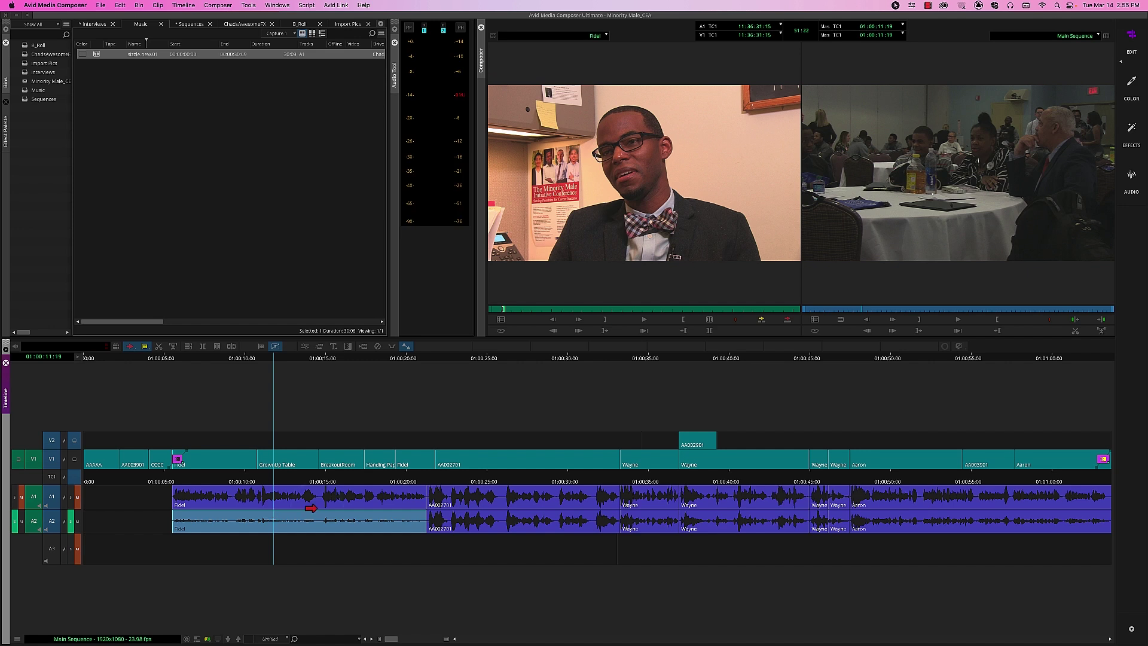
Step: Unsolo sequence track A2 and play the interview from 01:00:06:22 to hear both audio tracks together
left_click(220, 482)
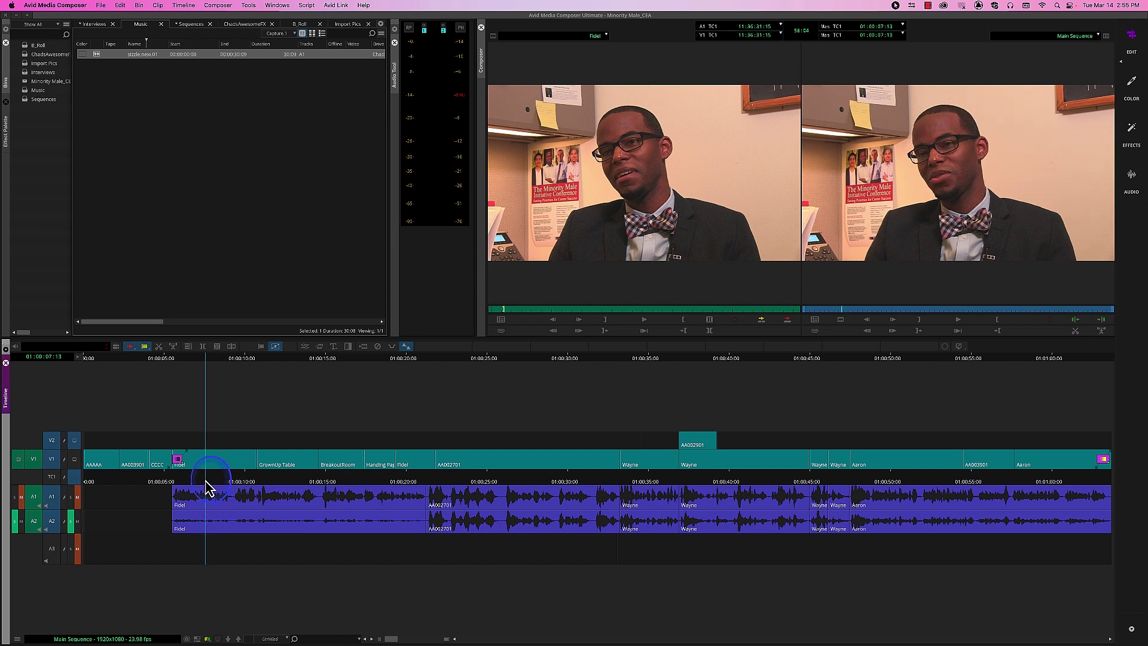
left_click(207, 484)
key("space")
left_click(220, 482)
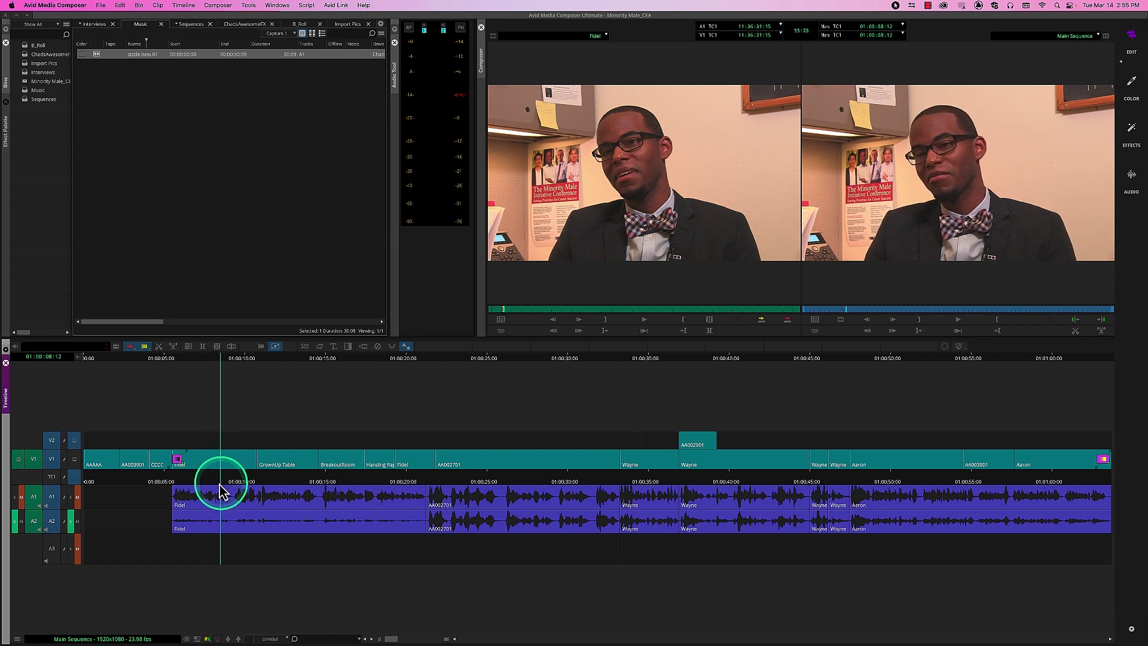
left_click(70, 521)
left_click(192, 482)
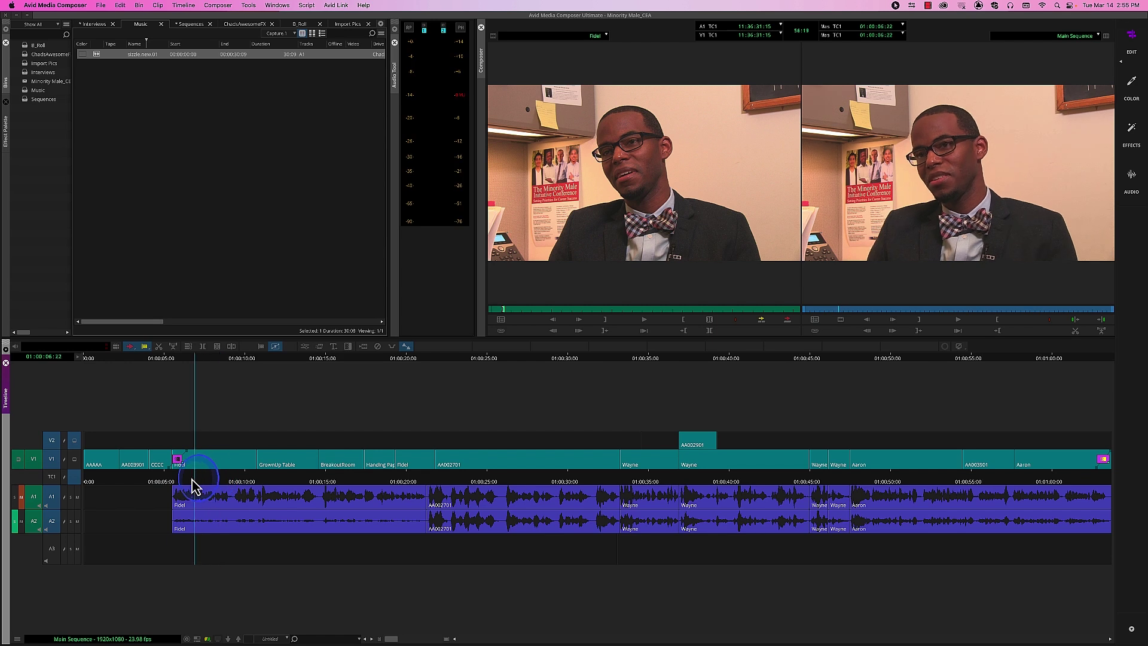
key("space")
key("space")
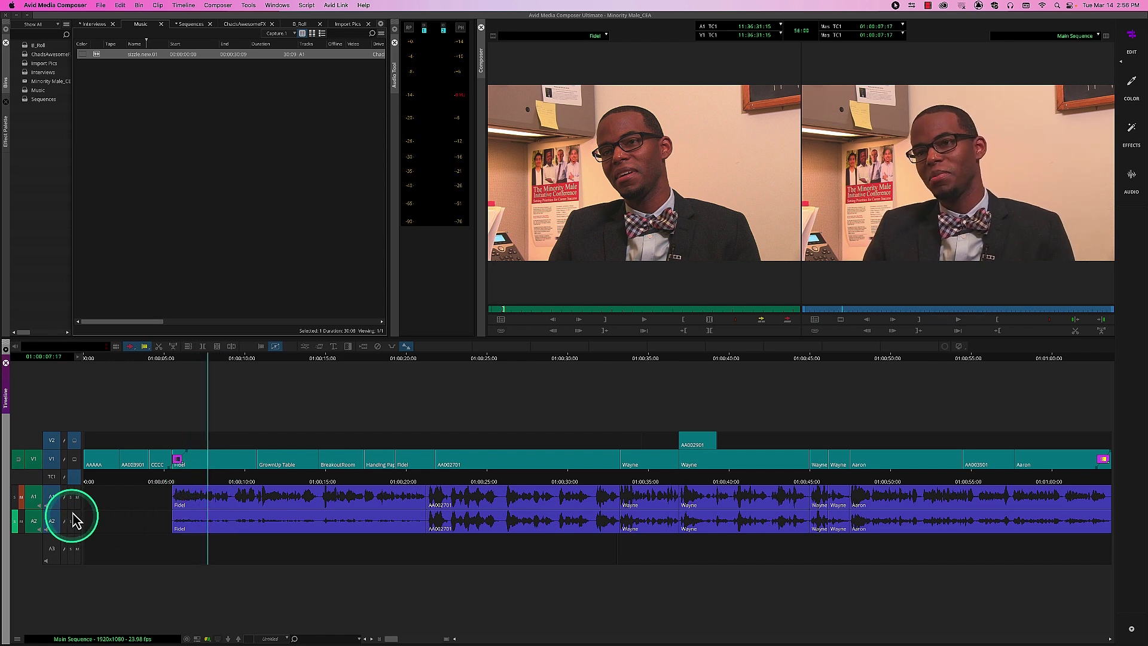
Step: Solo sequence track A1, play the interview from 01:00:07:17 to check that track's level, and unsolo it
left_click(71, 497)
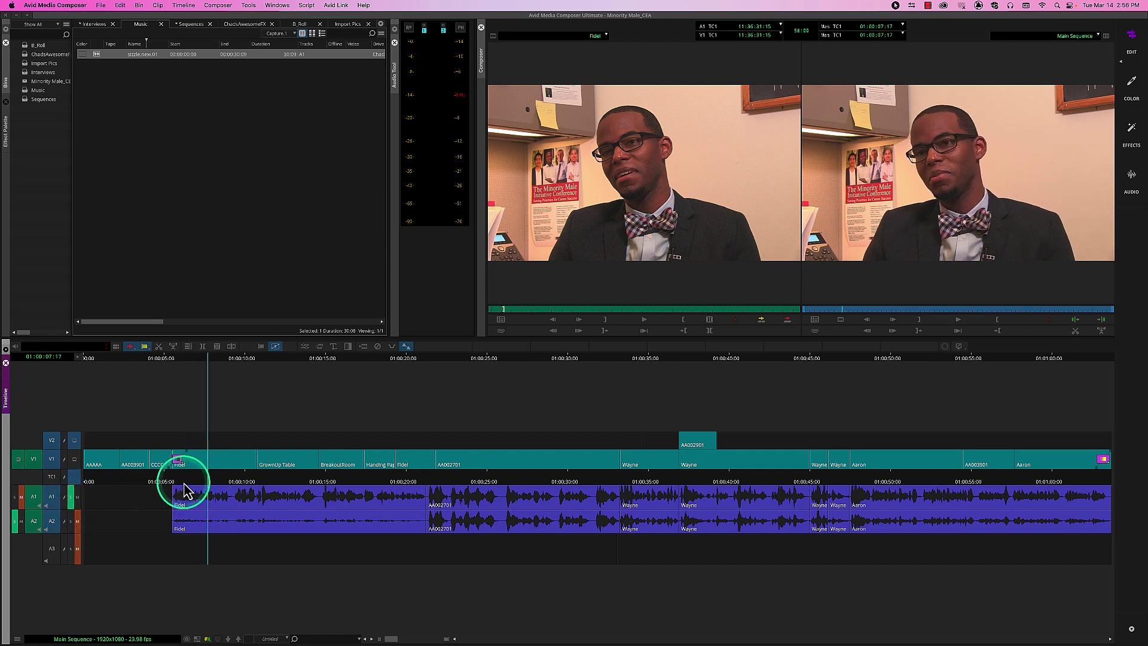
key("space")
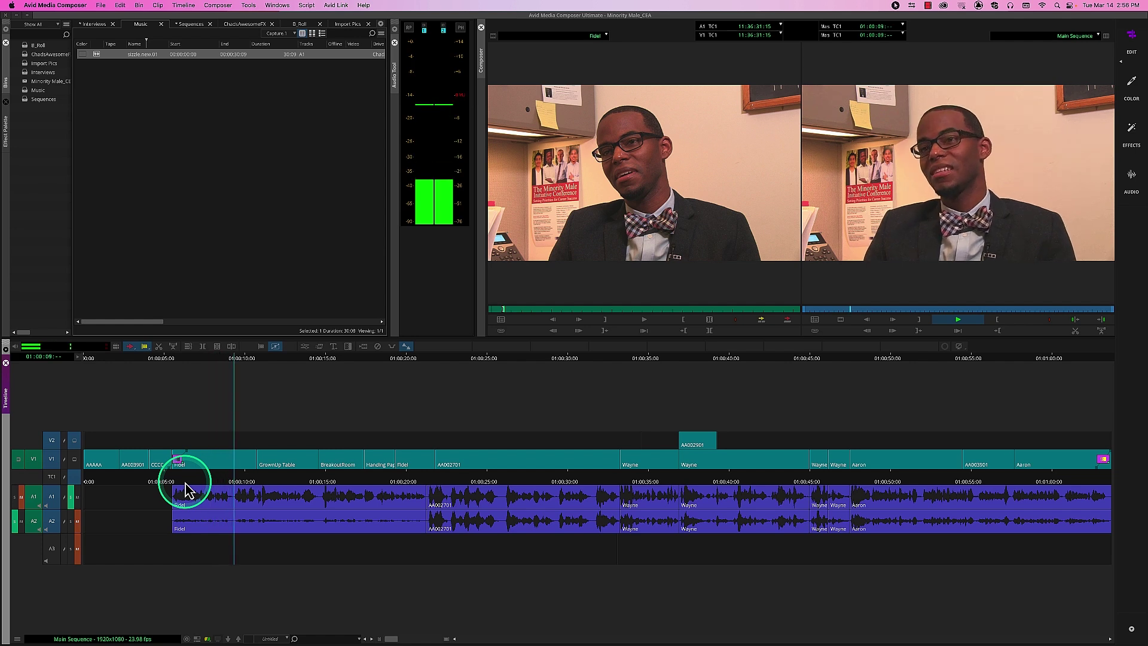
key("space")
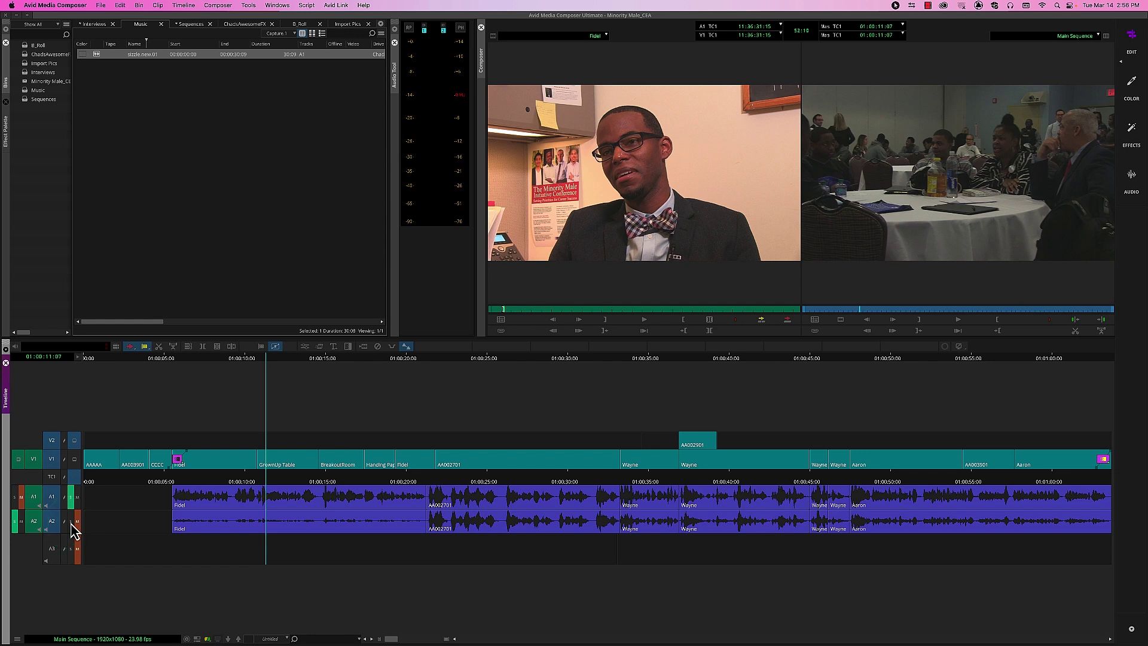
left_click(71, 496)
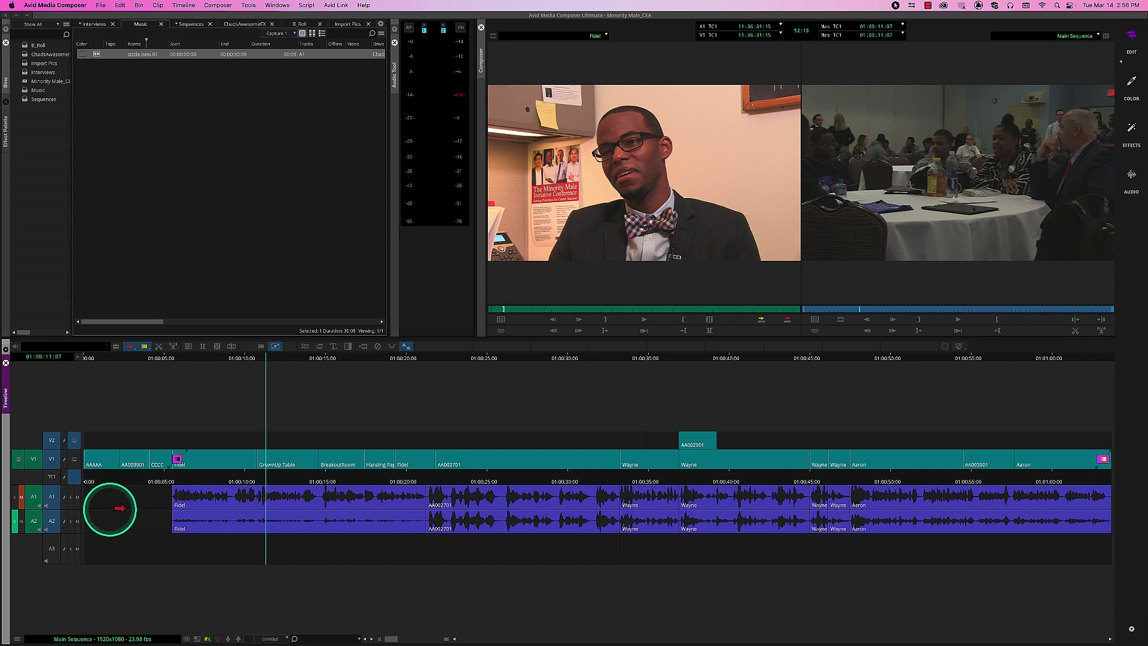
left_click(219, 485)
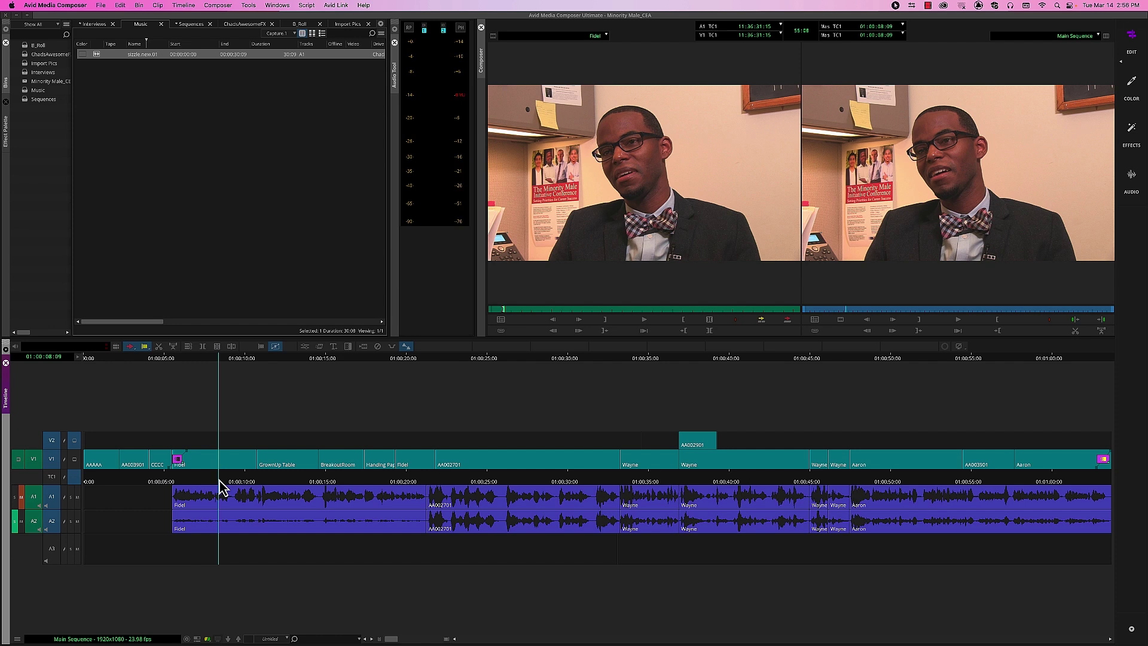
left_click(171, 428)
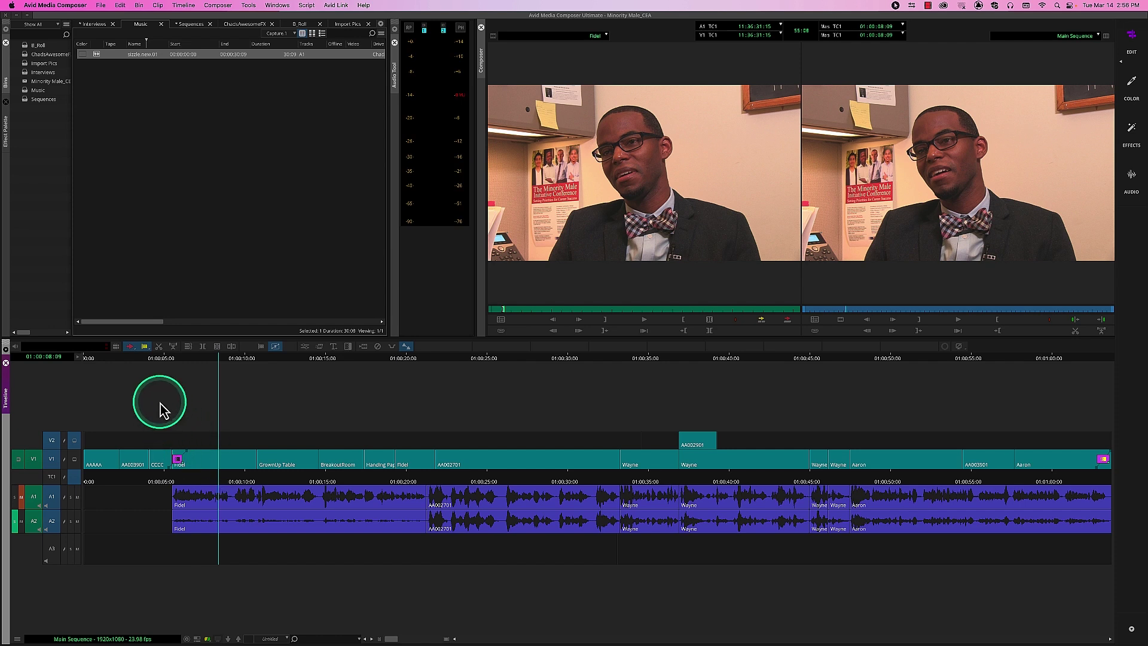
left_click_drag(160, 404, 89, 377)
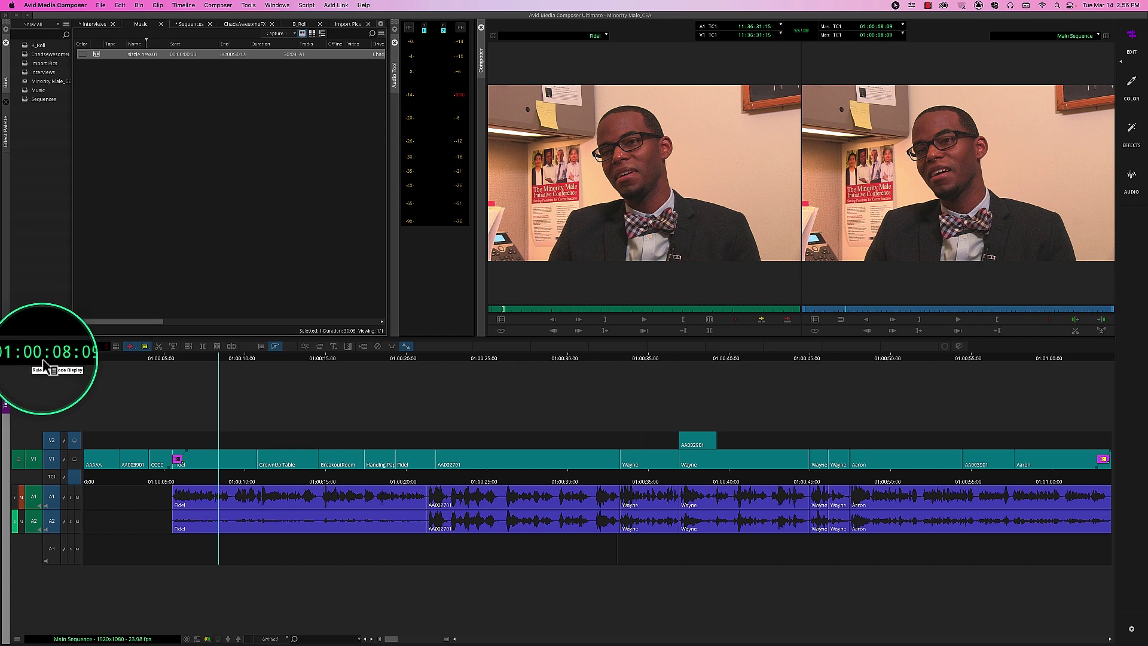
left_click(207, 469)
left_click(220, 478)
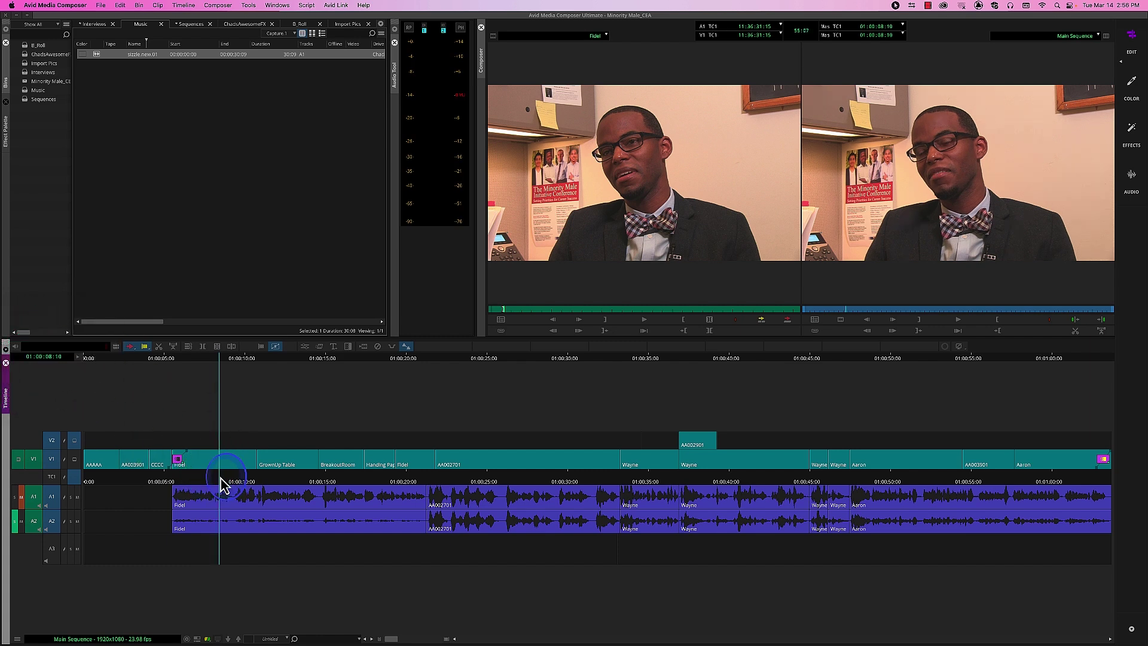
left_click(96, 380)
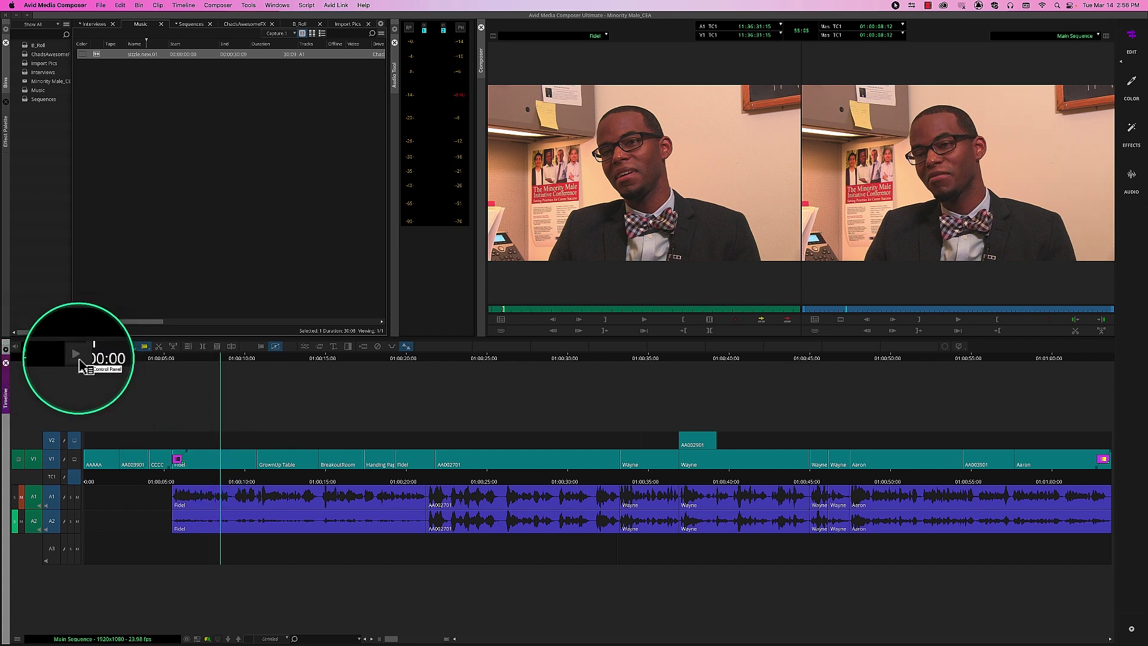
left_click(83, 449)
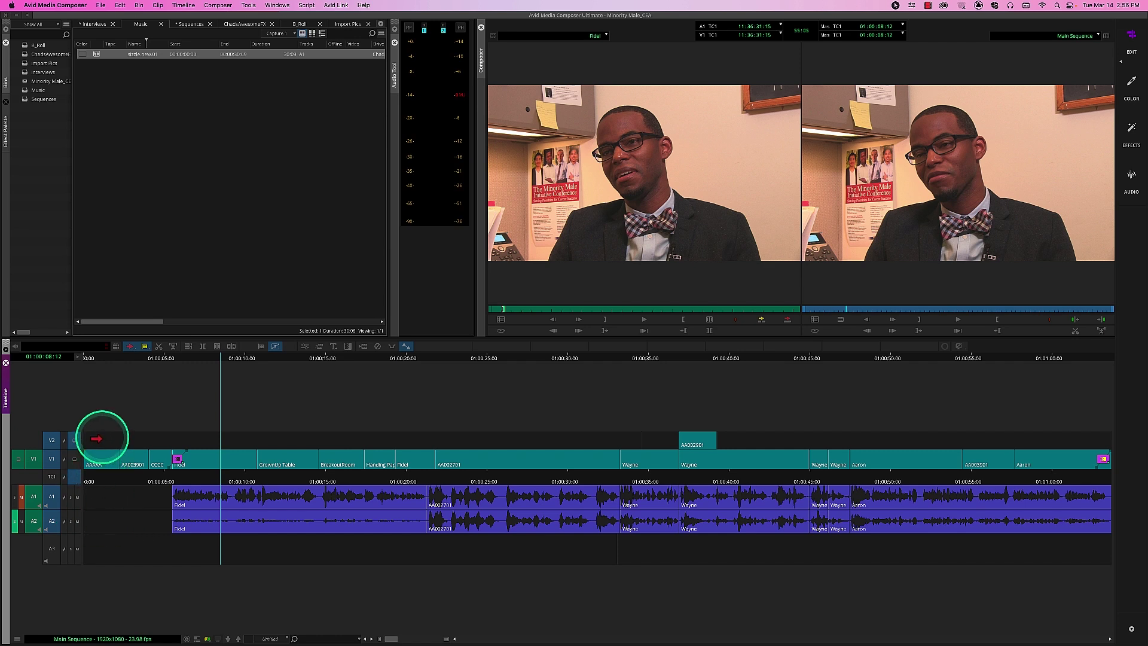
Step: Expand the Track Control Panel in the timeline and turn off the waveform display for track A1
left_click(78, 359)
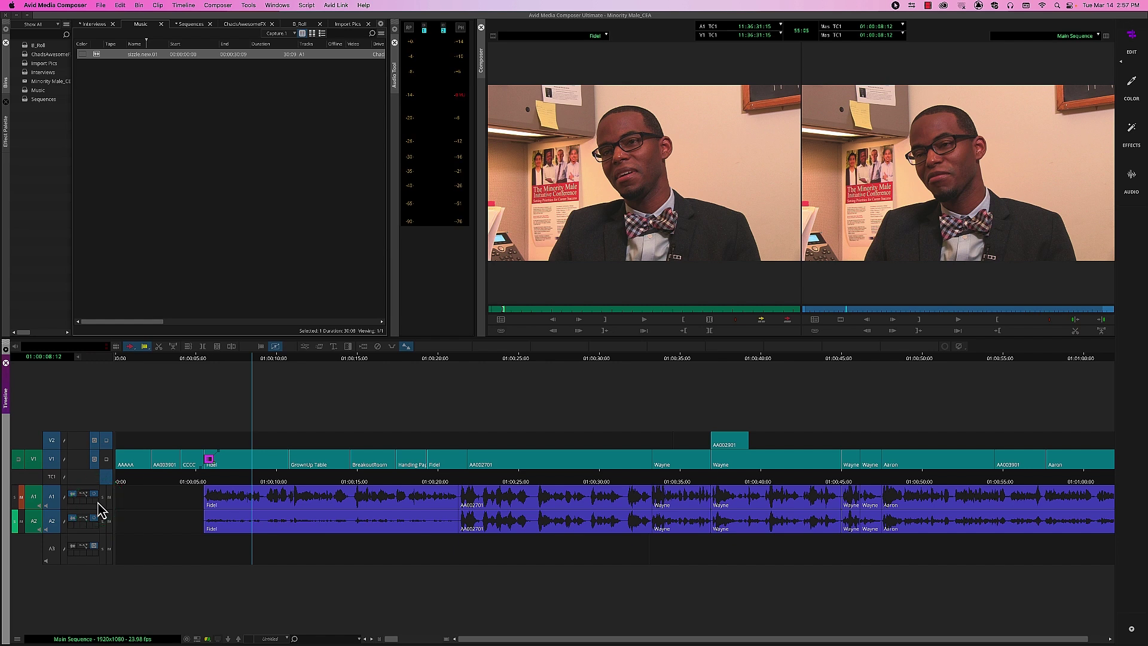
left_click(112, 486)
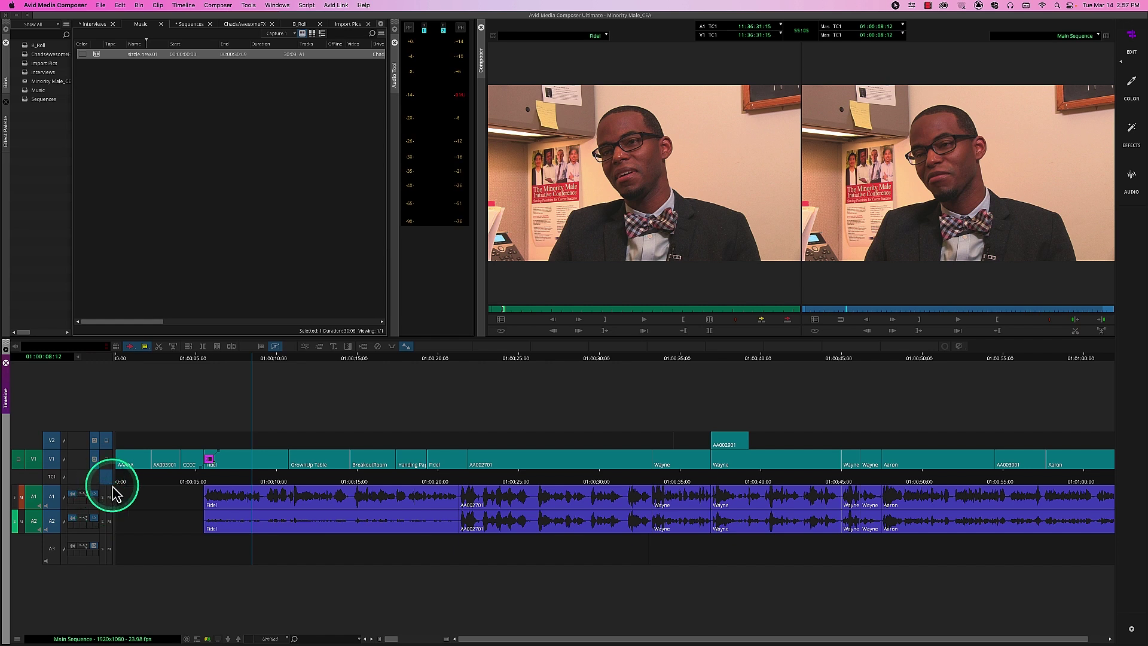
left_click(74, 499)
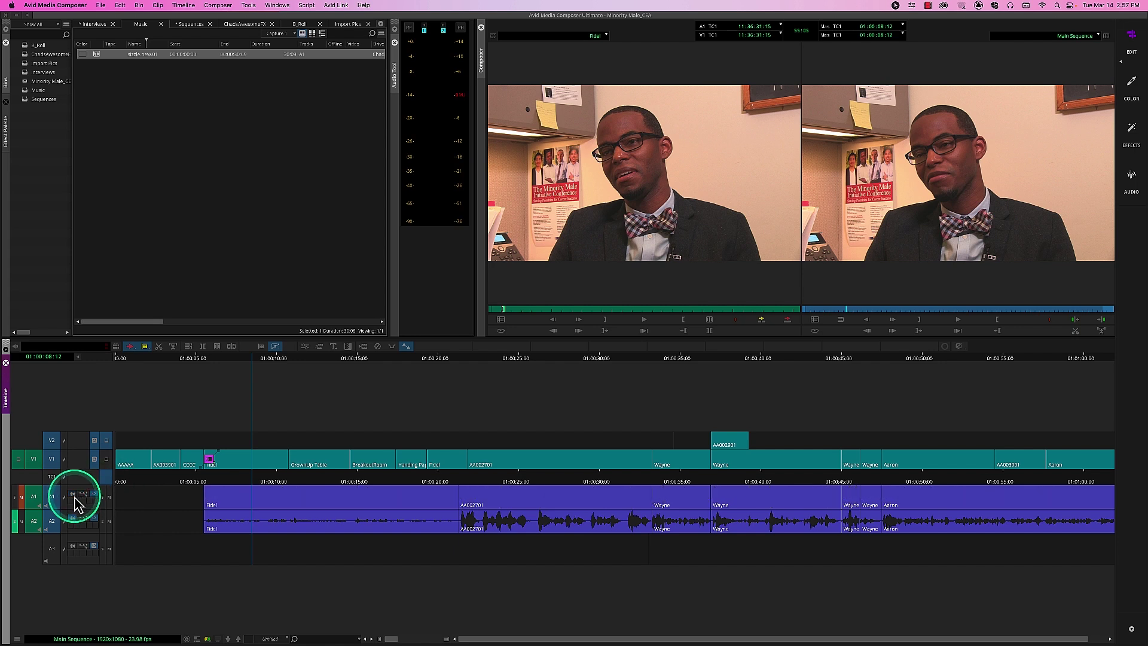
left_click(75, 500)
left_click(75, 500)
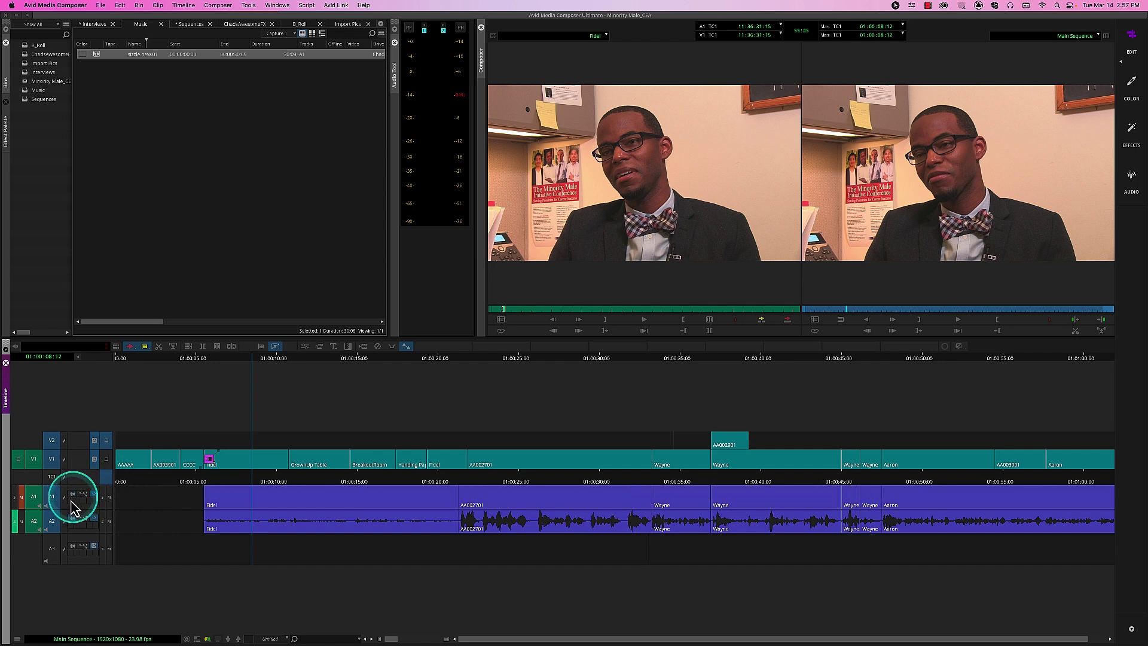
Step: Turn the waveform display back on for tracks A1 and A2
left_click(73, 521)
left_click(73, 496)
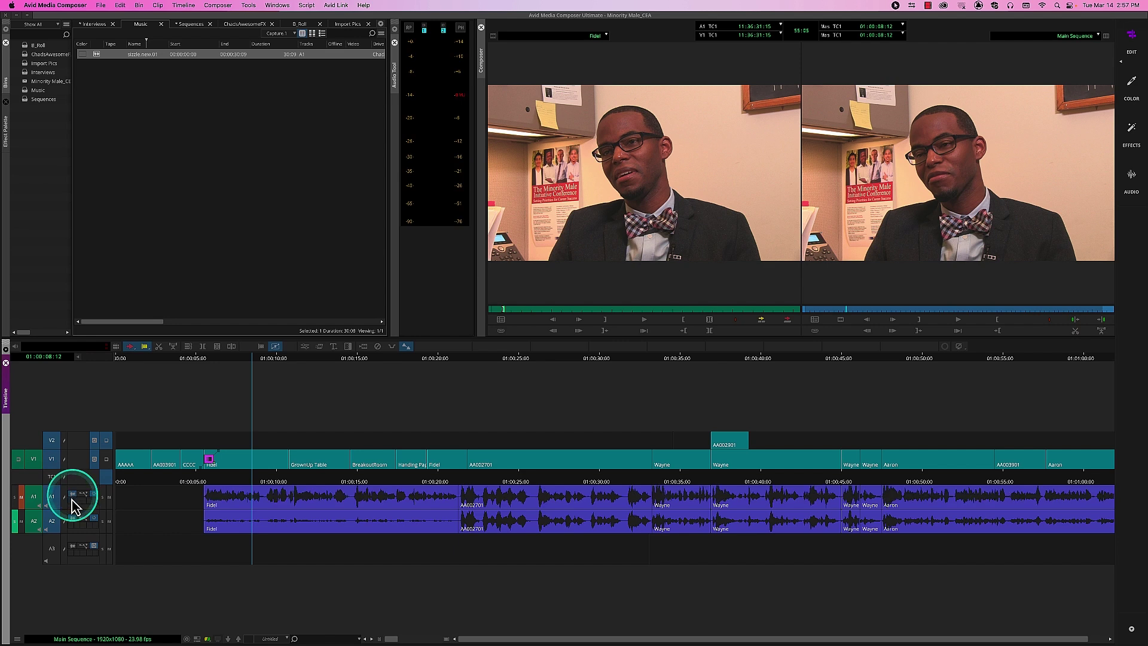
left_click(73, 520)
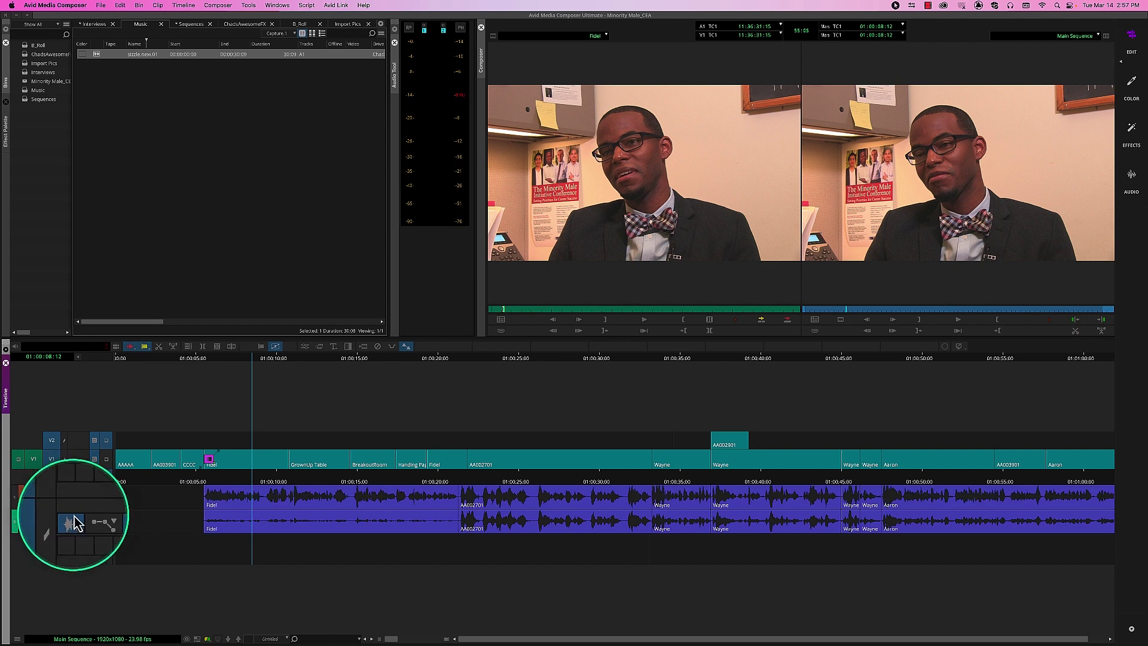
key("ctrl")
key("ctrl")
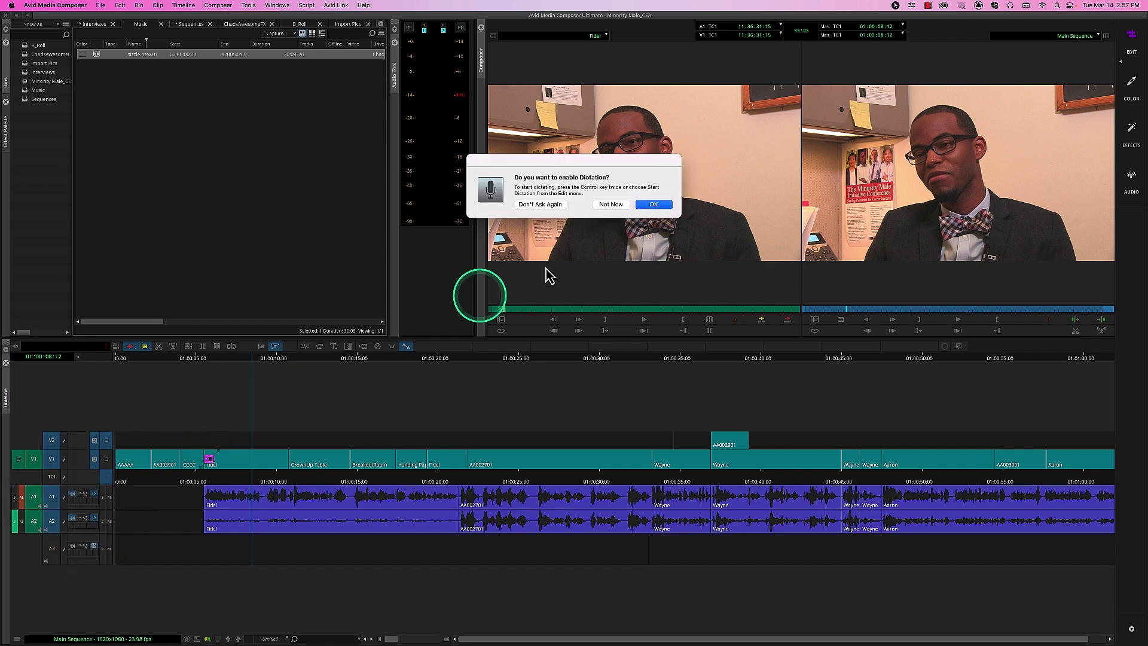
left_click(651, 207)
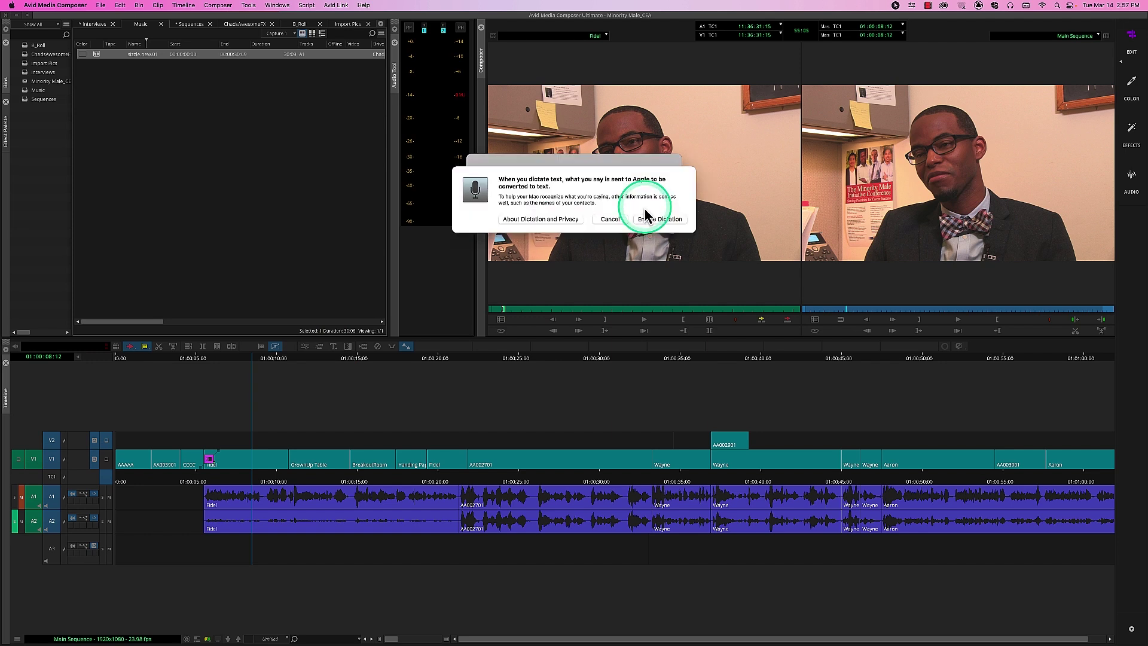
left_click(609, 219)
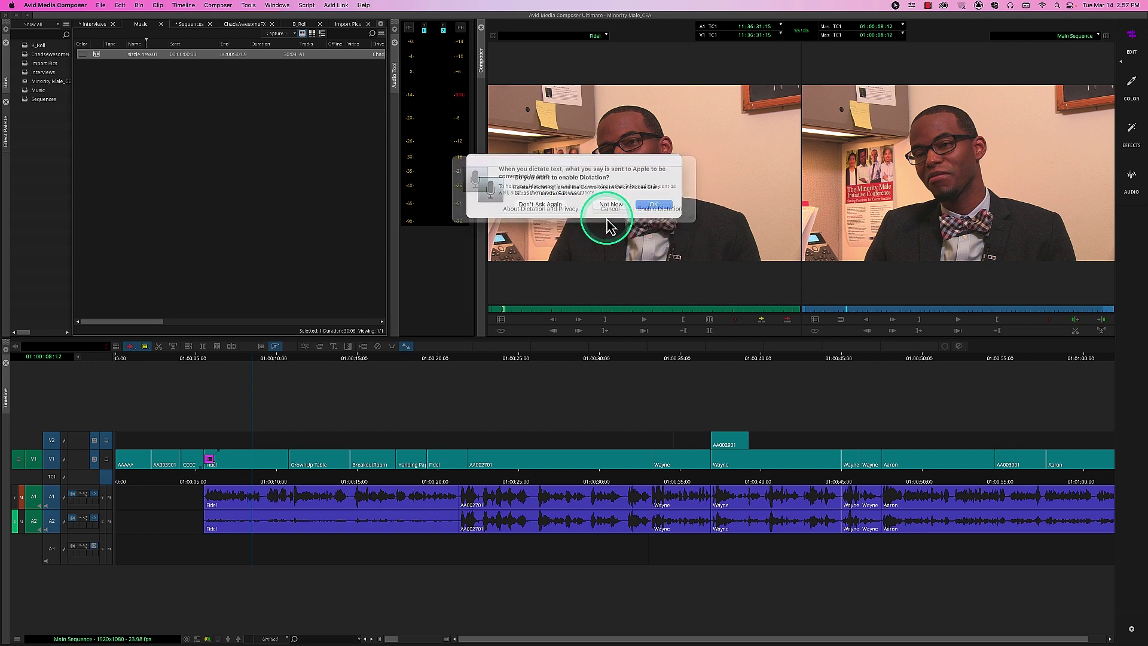
left_click(616, 214)
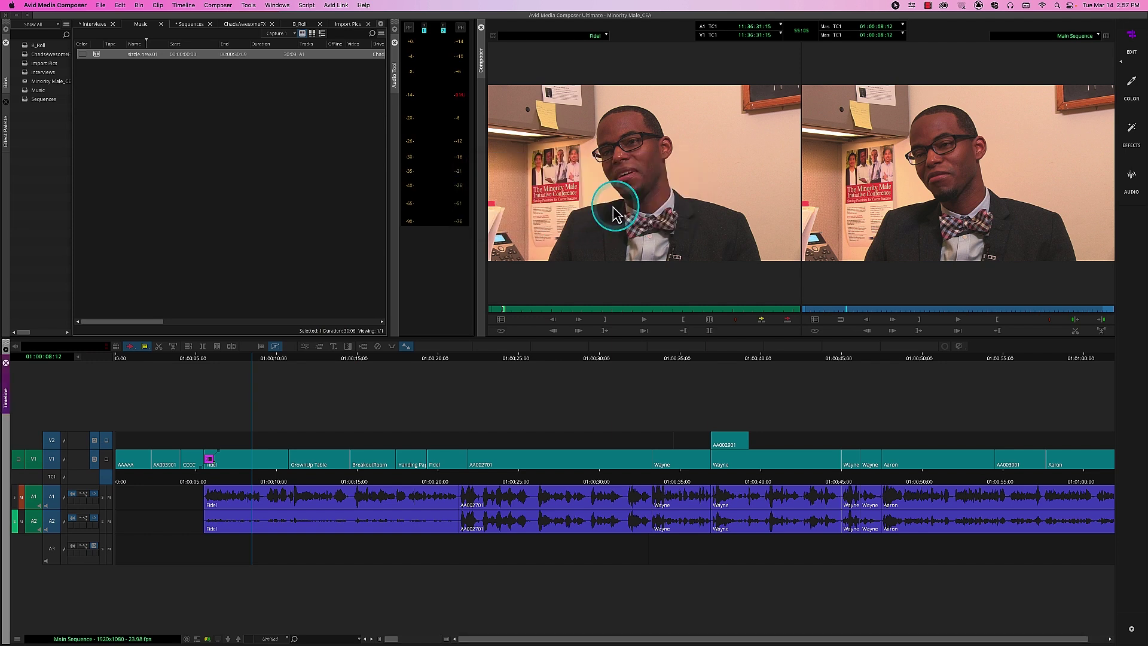
Step: Display Clip Gain on audio tracks A1, A3 and A2 in the Track Control Panel
left_click(86, 496)
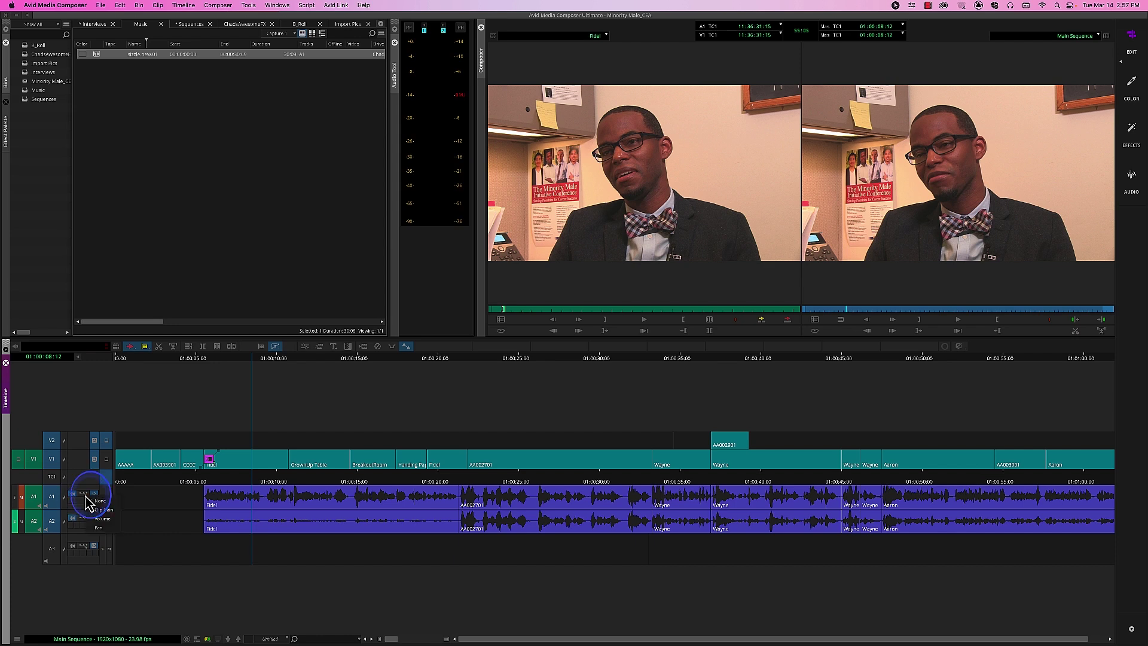
left_click(114, 509)
left_click(90, 497)
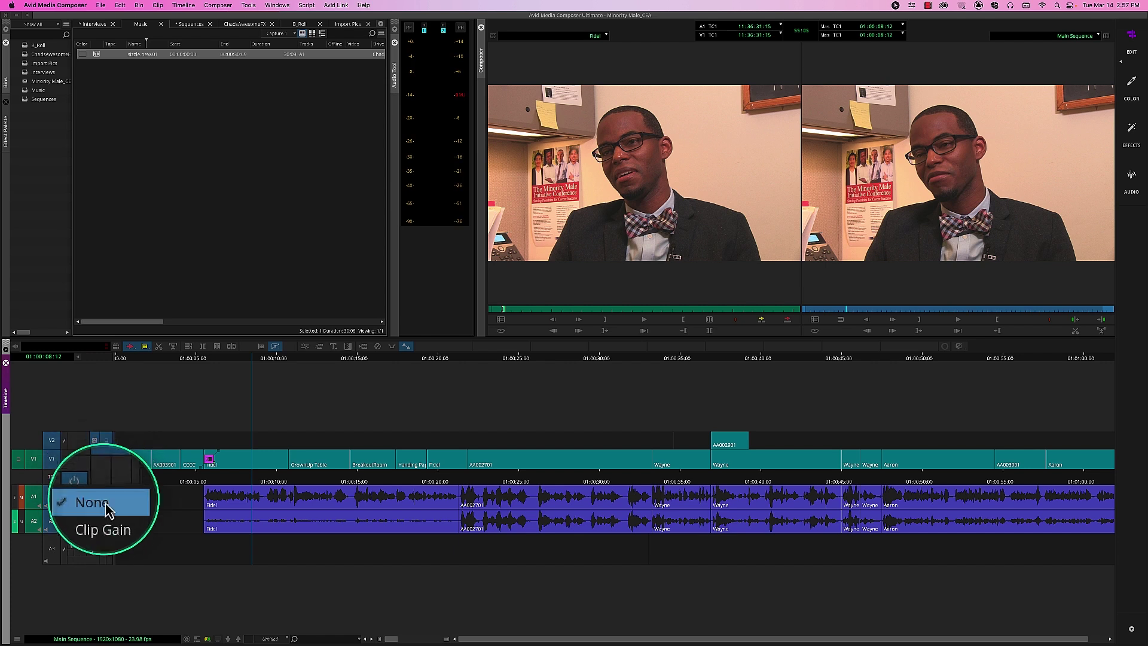
left_click(108, 513)
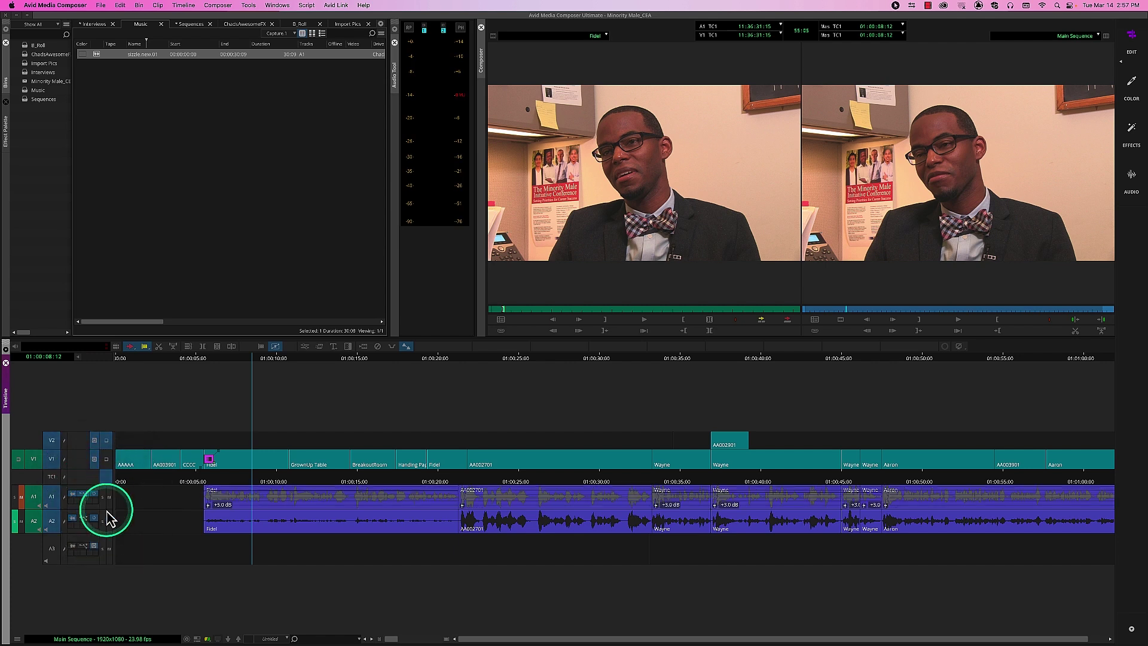
left_click(94, 546)
left_click(95, 558)
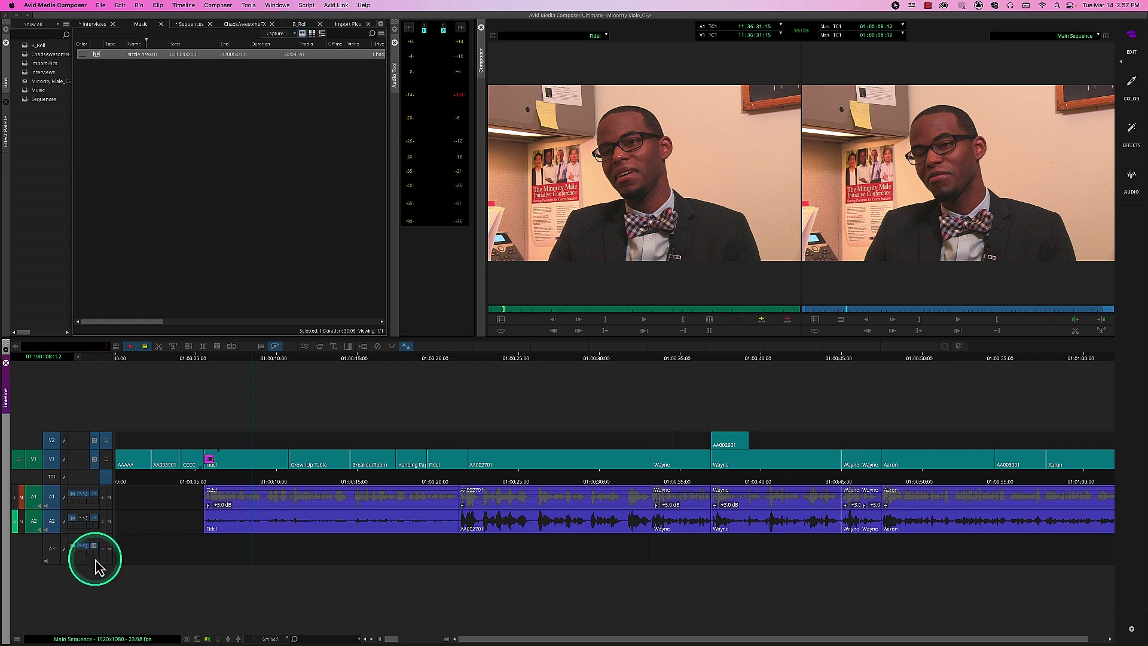
left_click(91, 519)
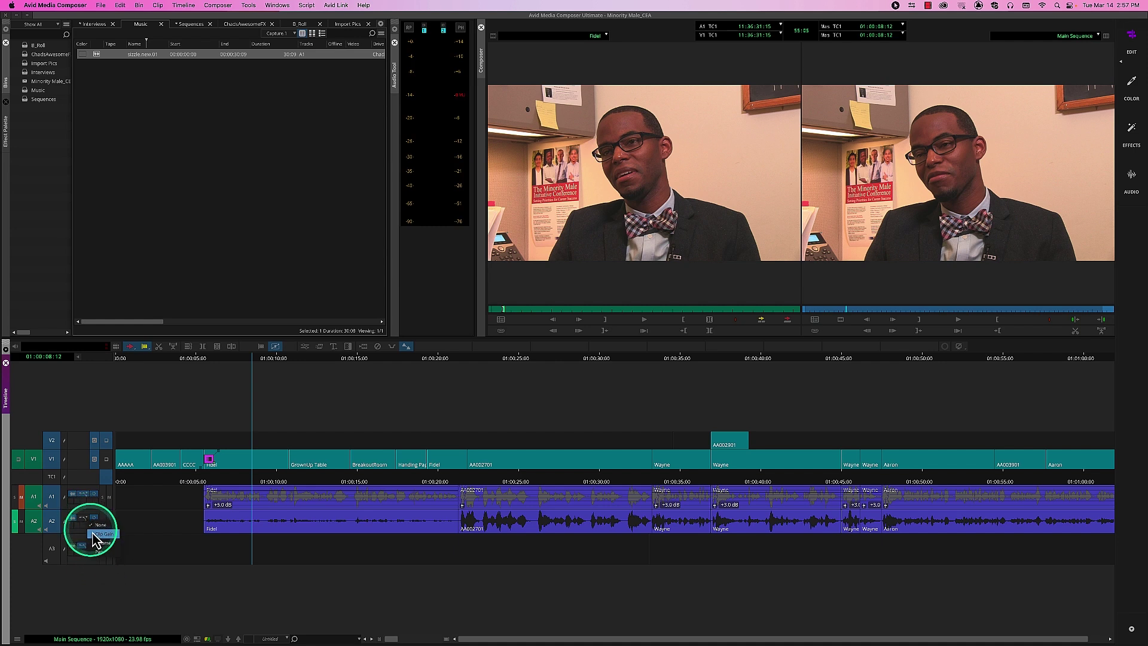
left_click(95, 536)
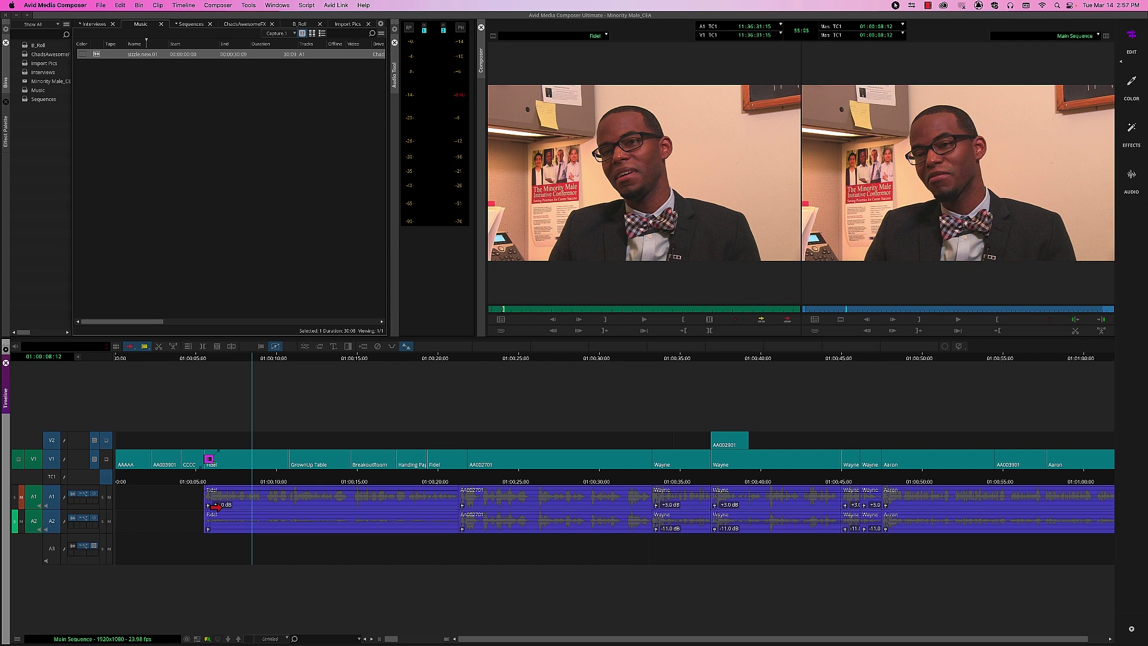
left_click(213, 506)
left_click(929, 9)
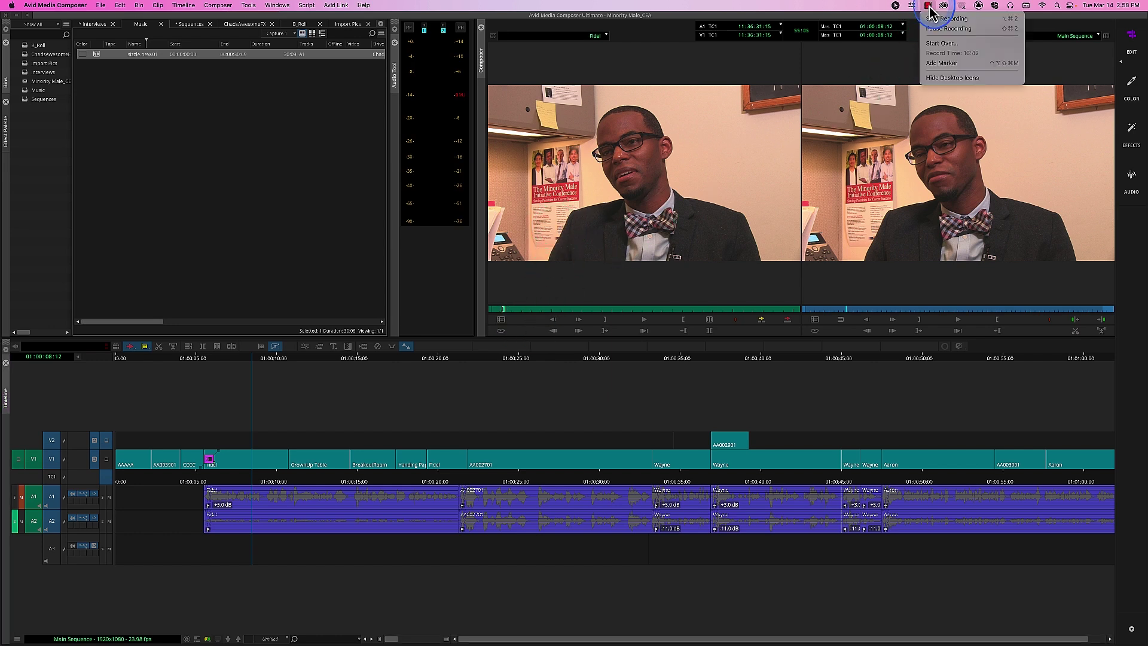
left_click(948, 29)
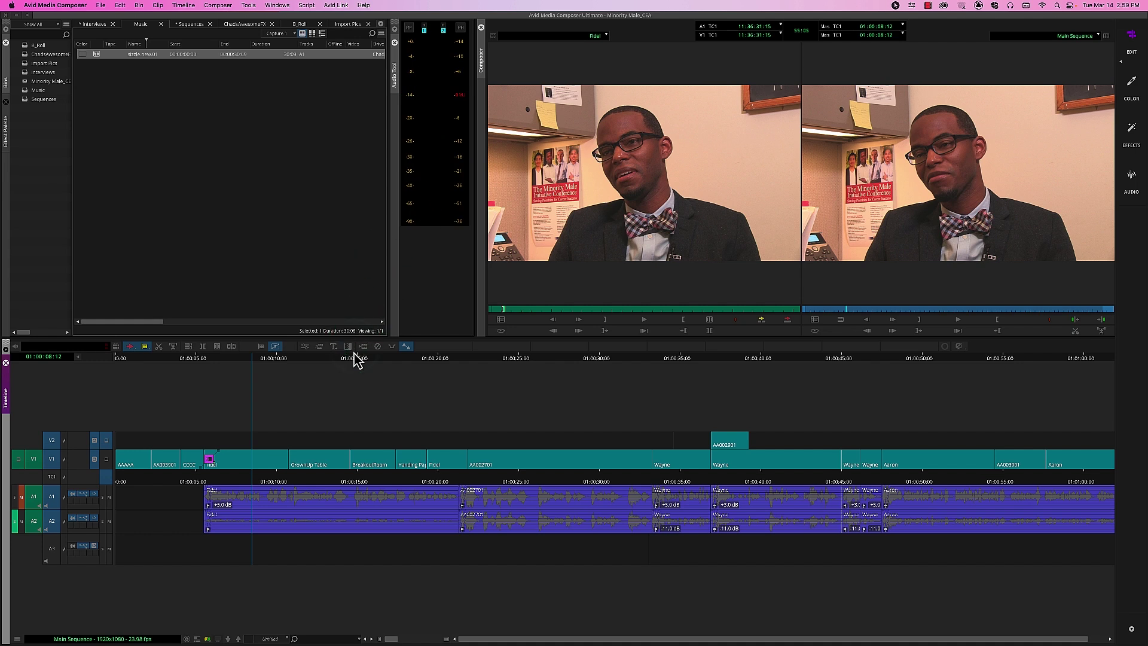
Step: Play the first interview from 01:00:06:22 and examine its level in the Audio Tool
left_click(345, 402)
left_click_drag(345, 401, 228, 487)
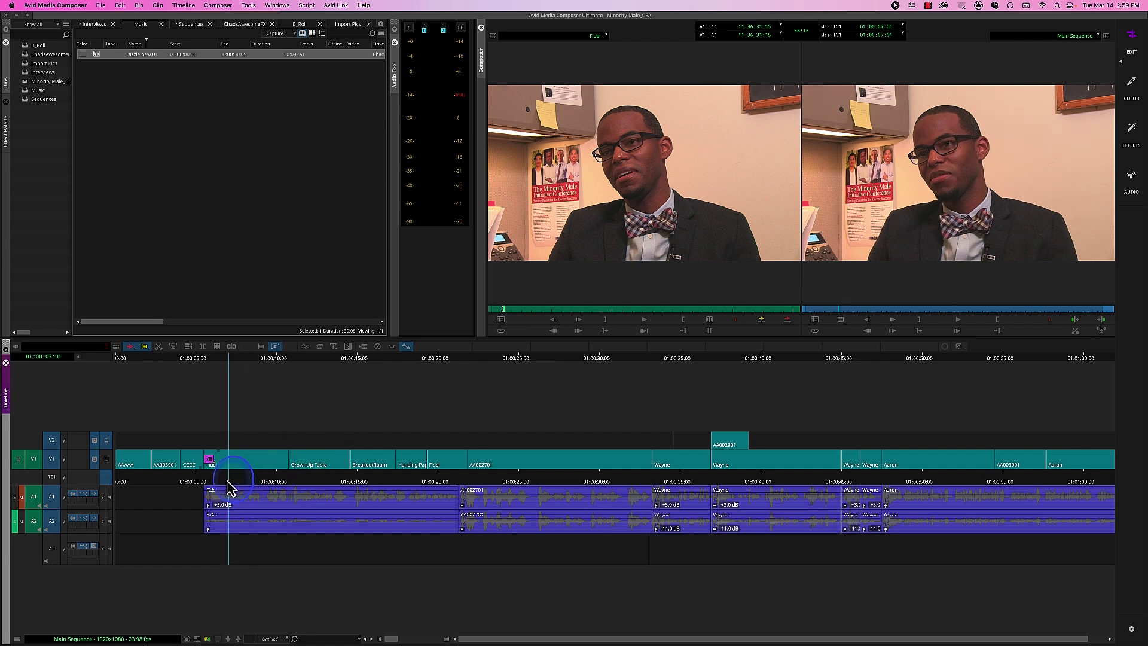
left_click(238, 492)
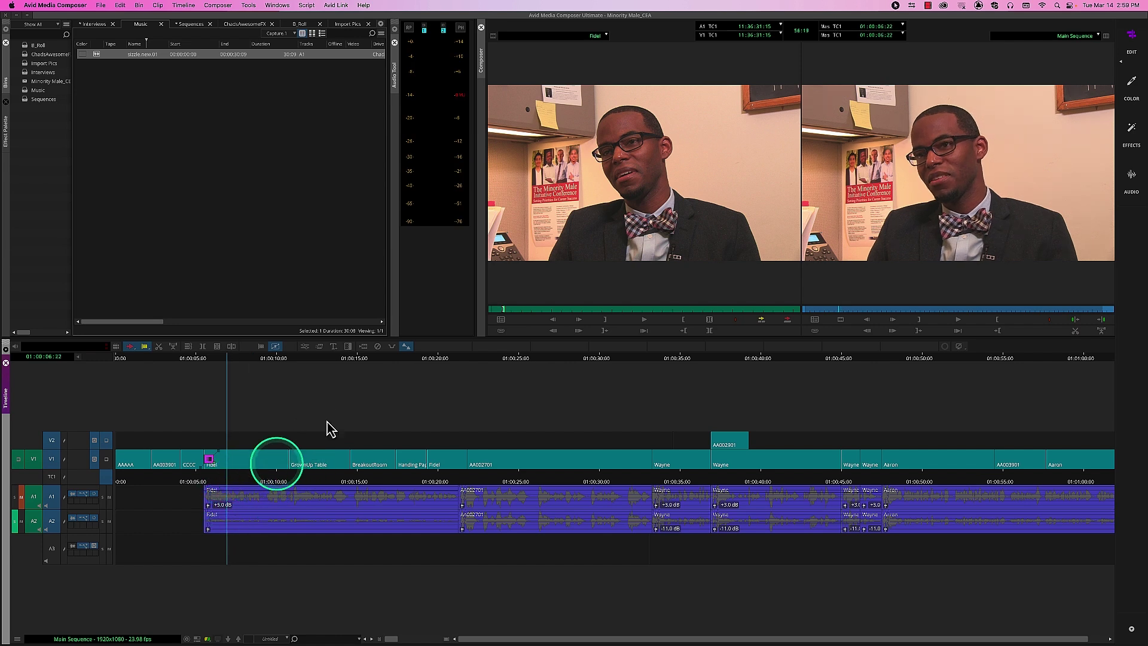
key("space")
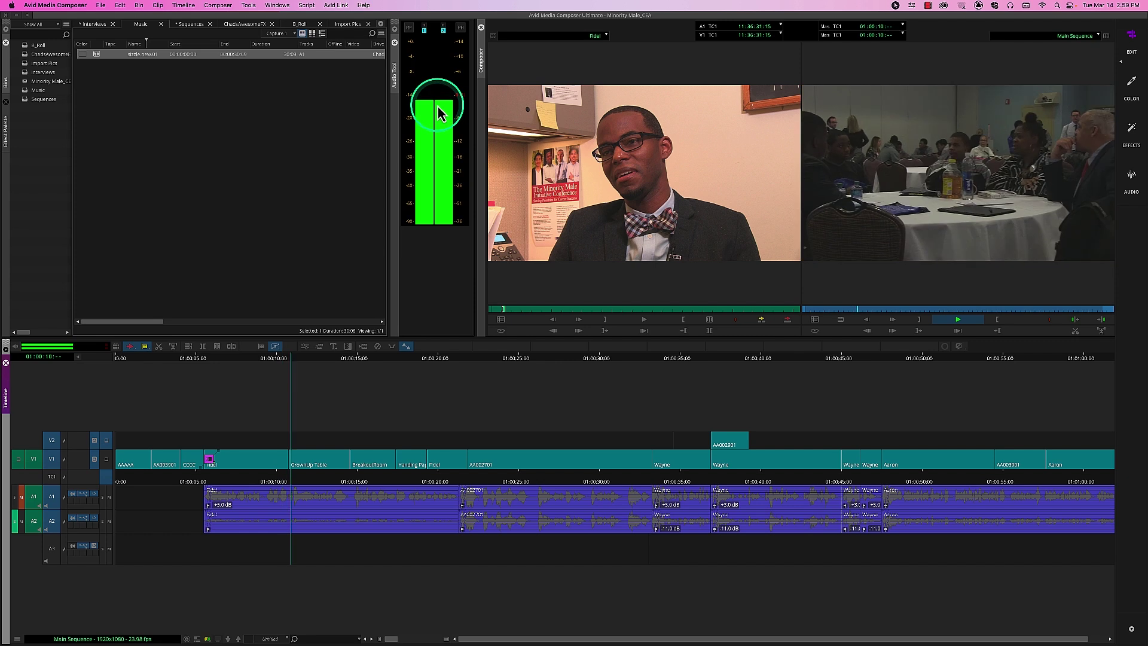
key("space")
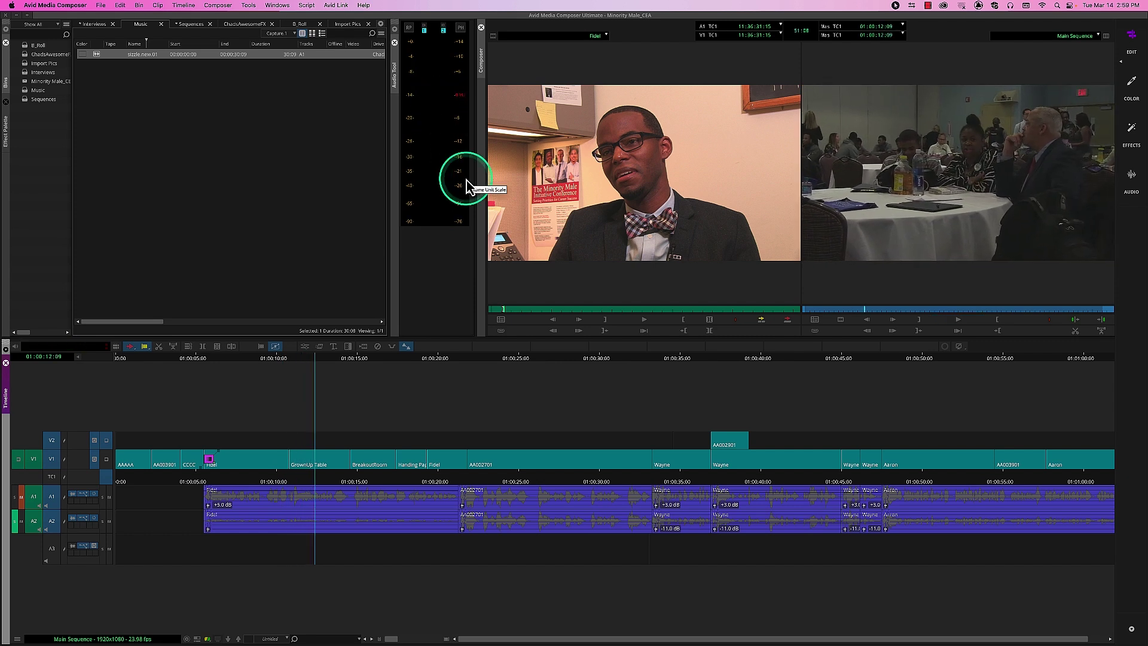
Step: Lower the first interview's clip gain on track A2 to minus infinity and play that track soloed to check it
left_click(210, 530)
left_click_drag(208, 536, 193, 595)
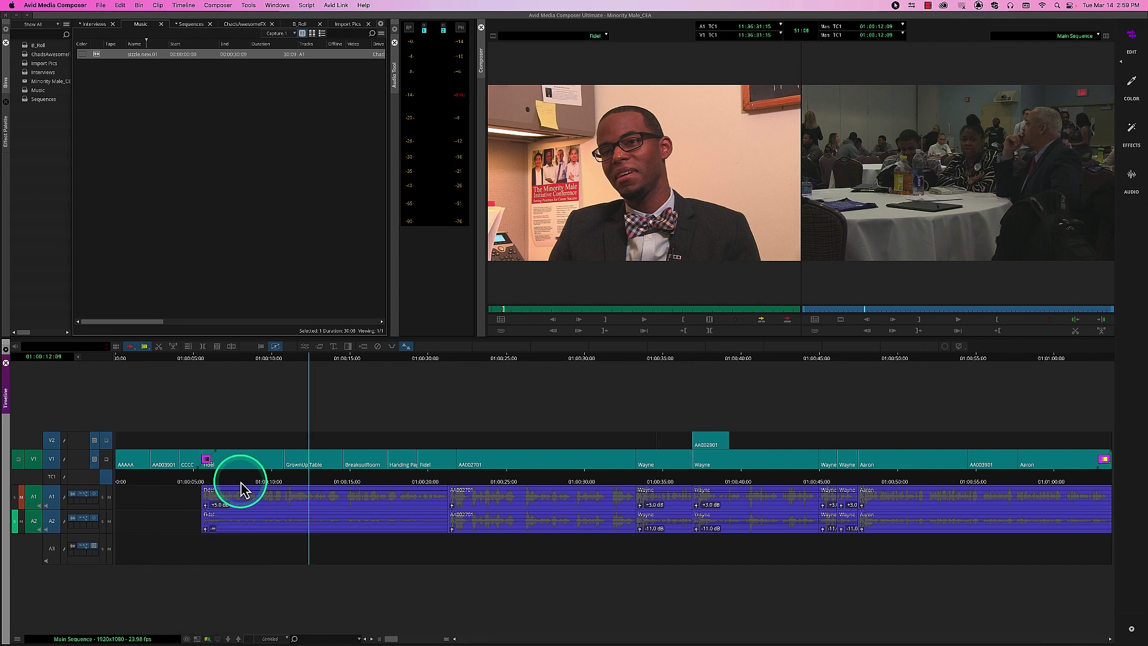
left_click(207, 488)
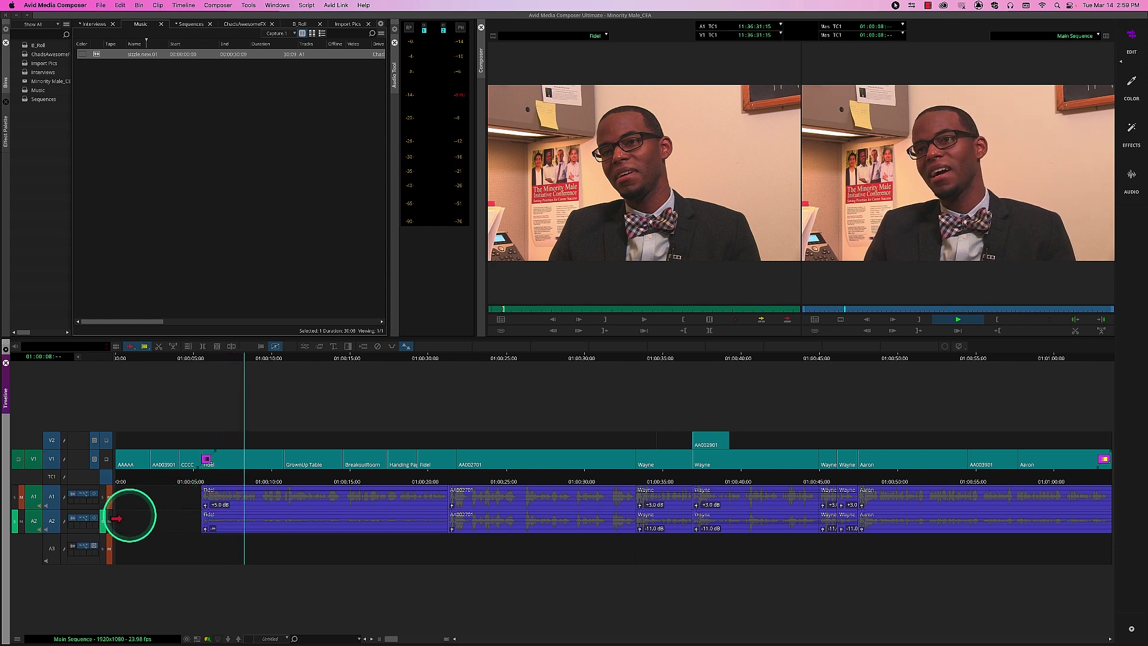
key("space")
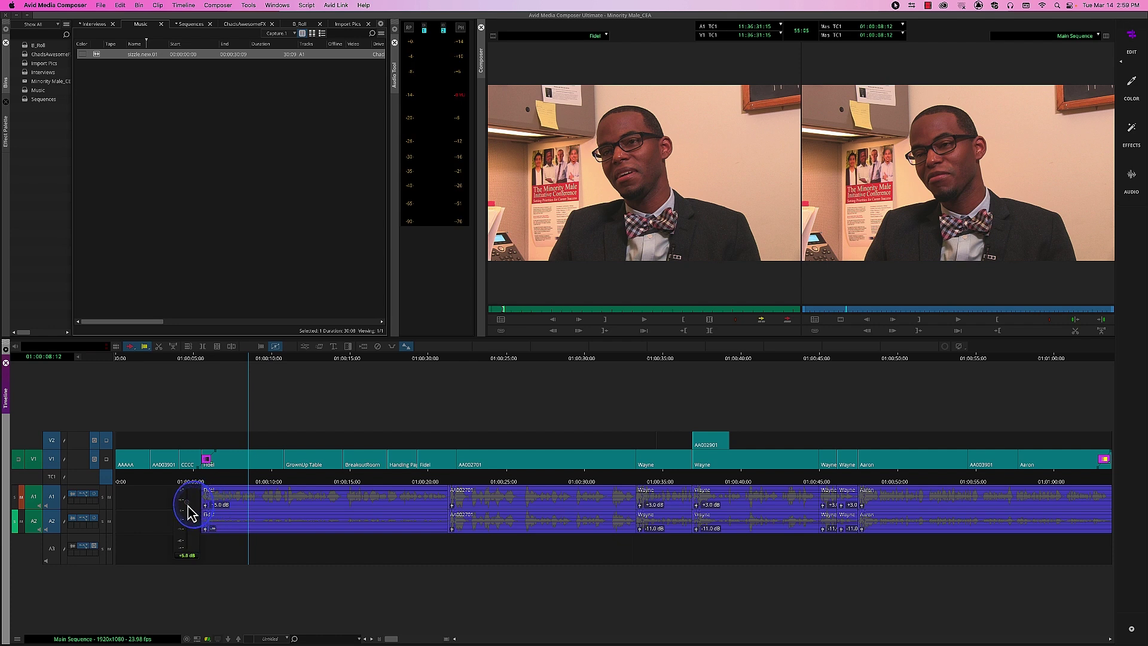
Step: Lower the first interview's clip gain on track A1 to +4.0 dB and further to +3.0 dB
left_click_drag(188, 505, 187, 508)
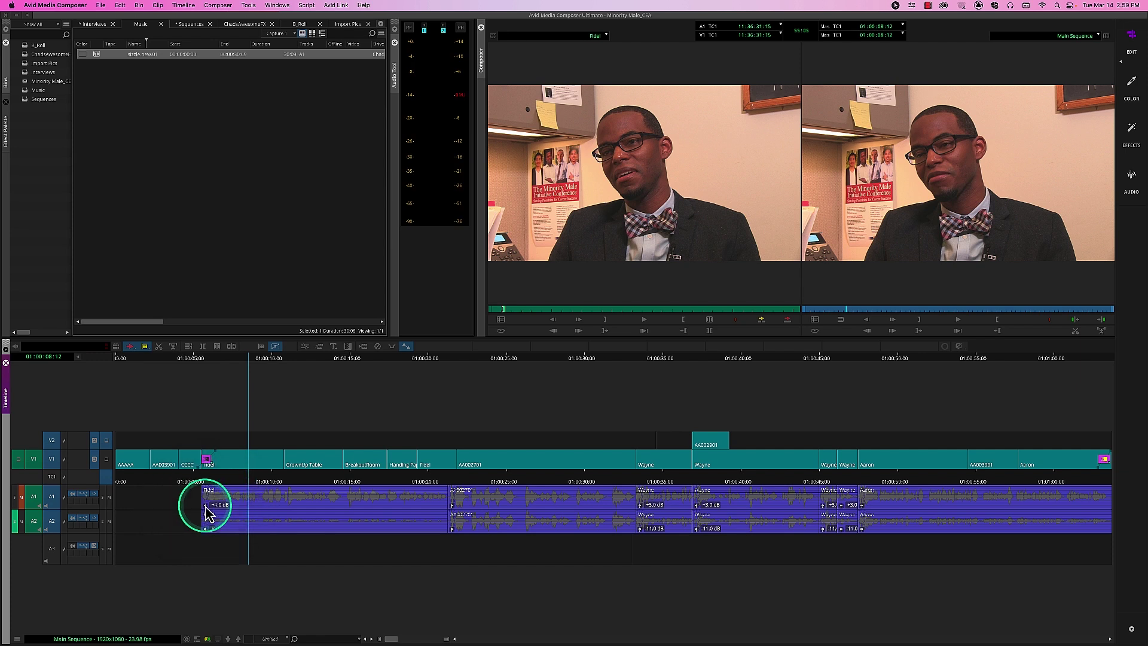
left_click(205, 506)
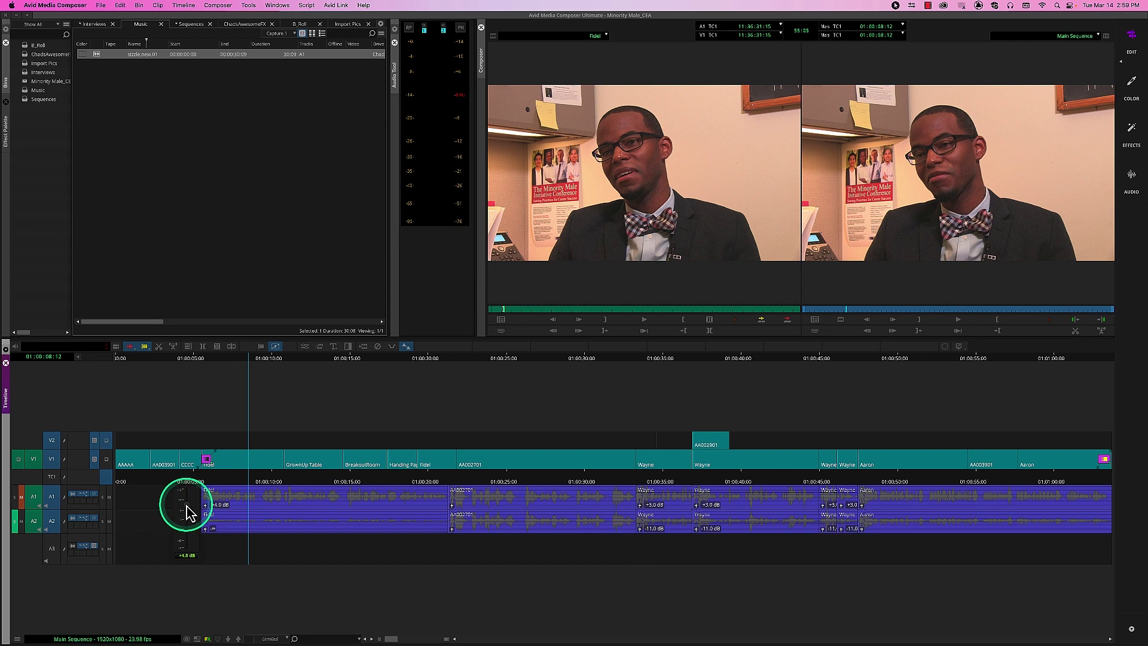
left_click(214, 482)
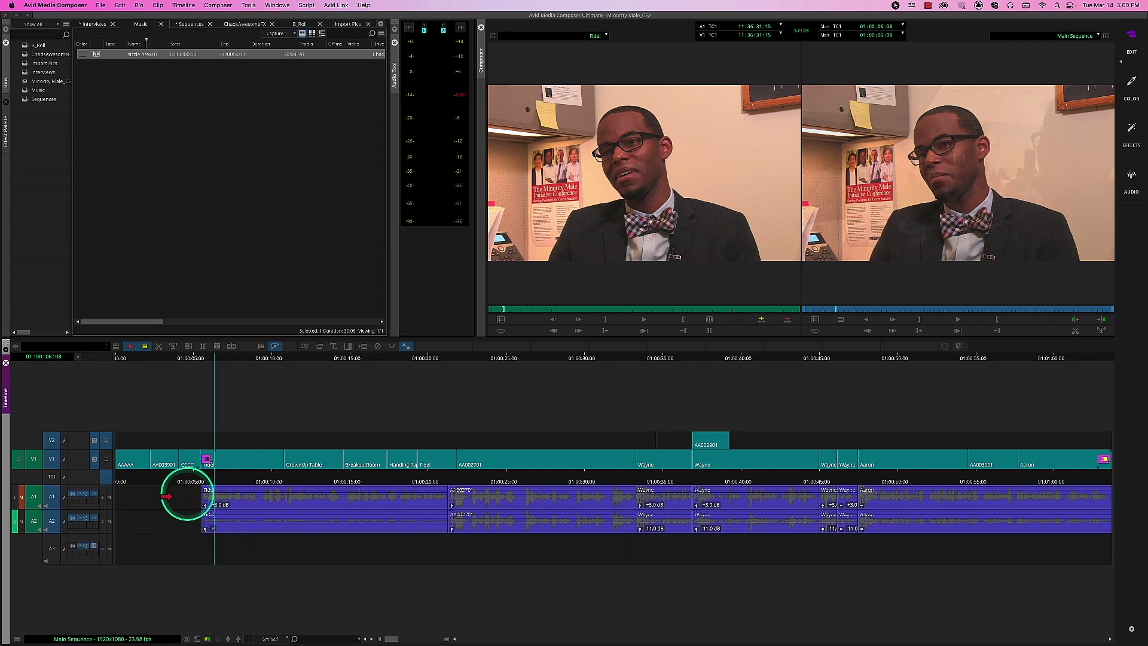
Step: Turn off track A1's waveform display and play the first interview from 01:00:05:07 to check its level
left_click(73, 495)
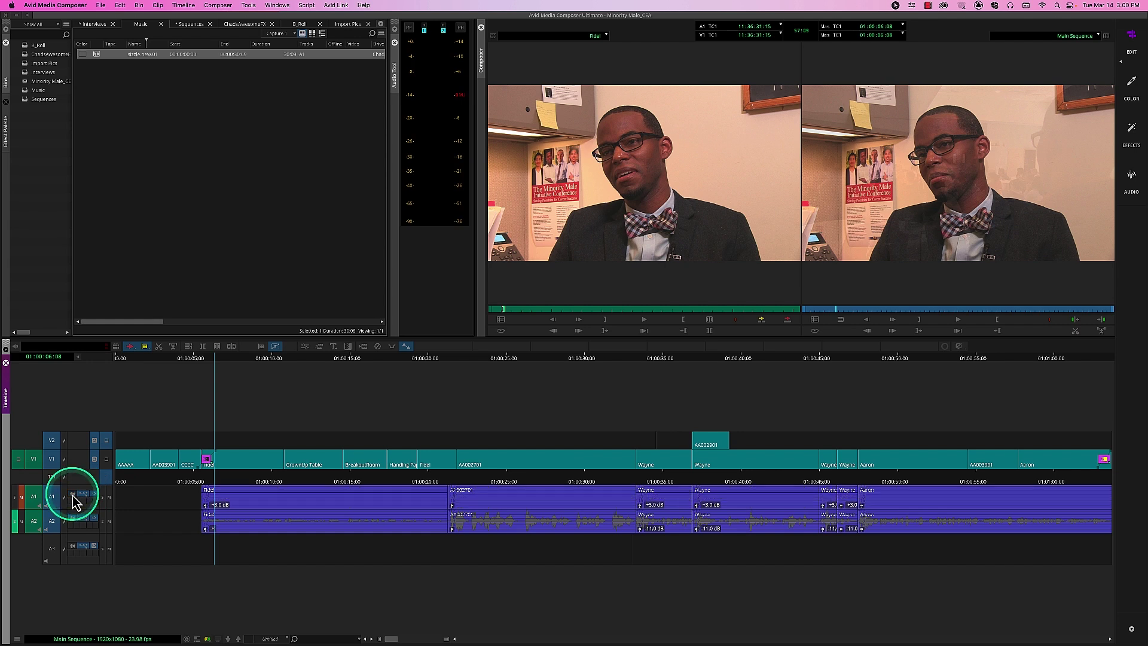
left_click(263, 497)
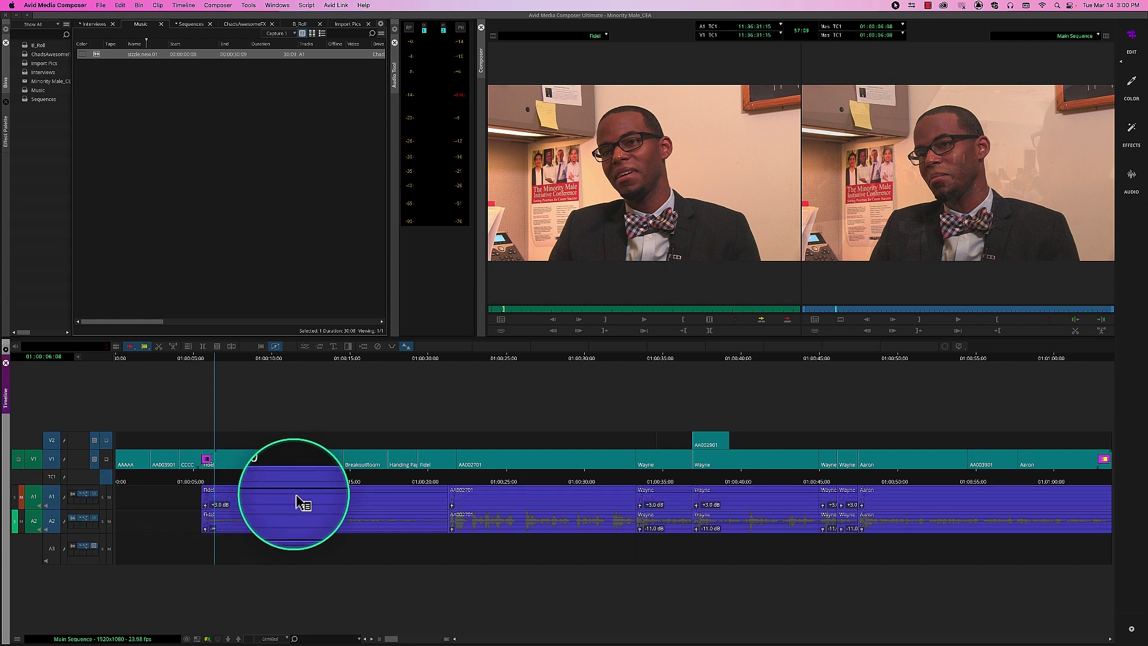
left_click_drag(215, 486, 200, 485)
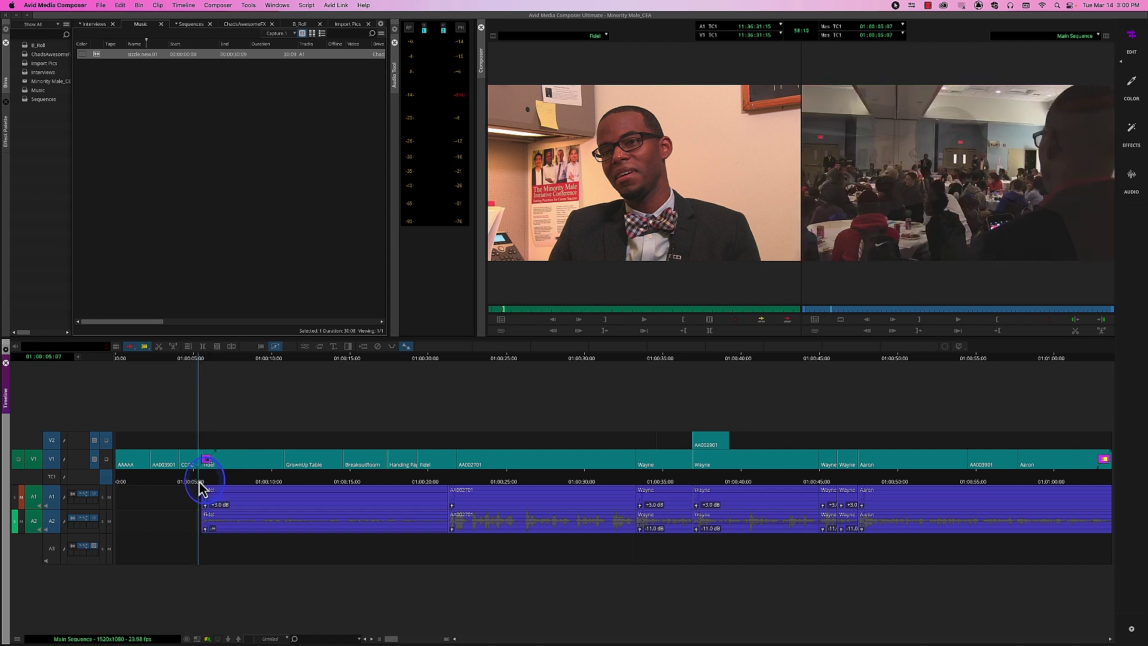
key("space")
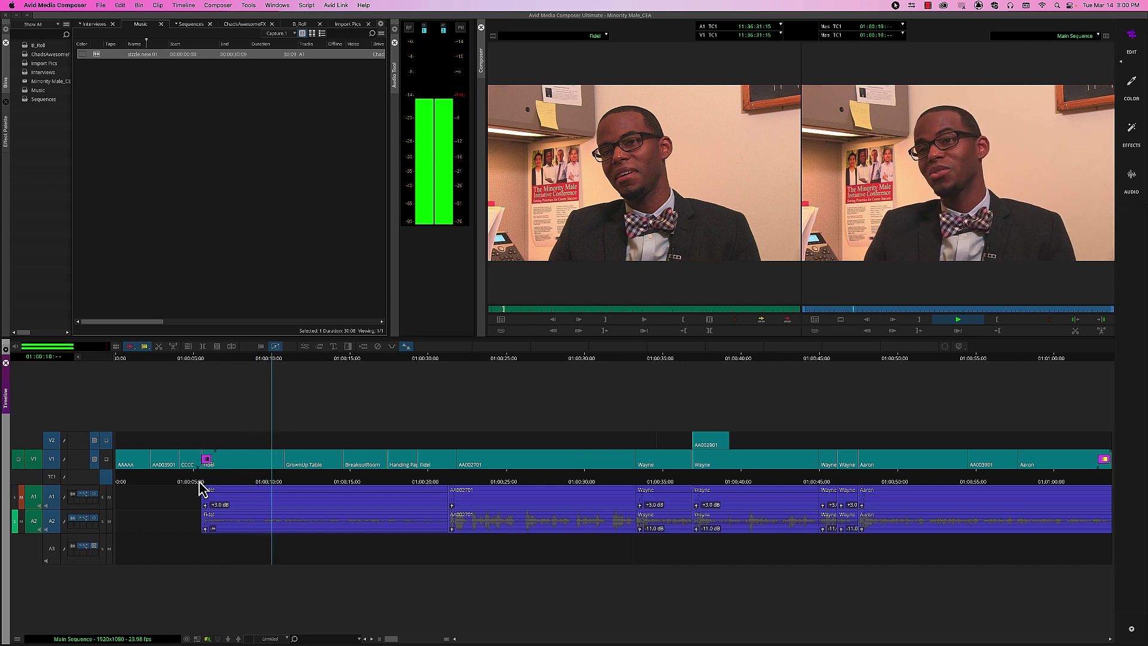
key("space")
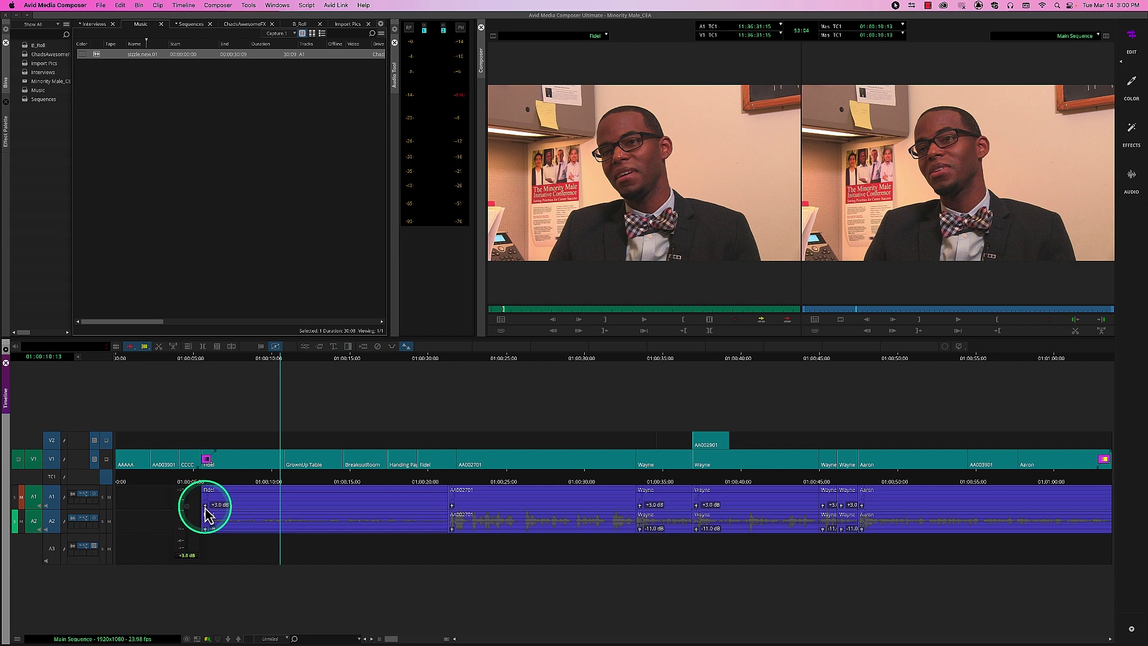
Step: Set the first interview's clip gain on track A1 to 0.0 dB and play it to check the level
left_click_drag(201, 522, 202, 520)
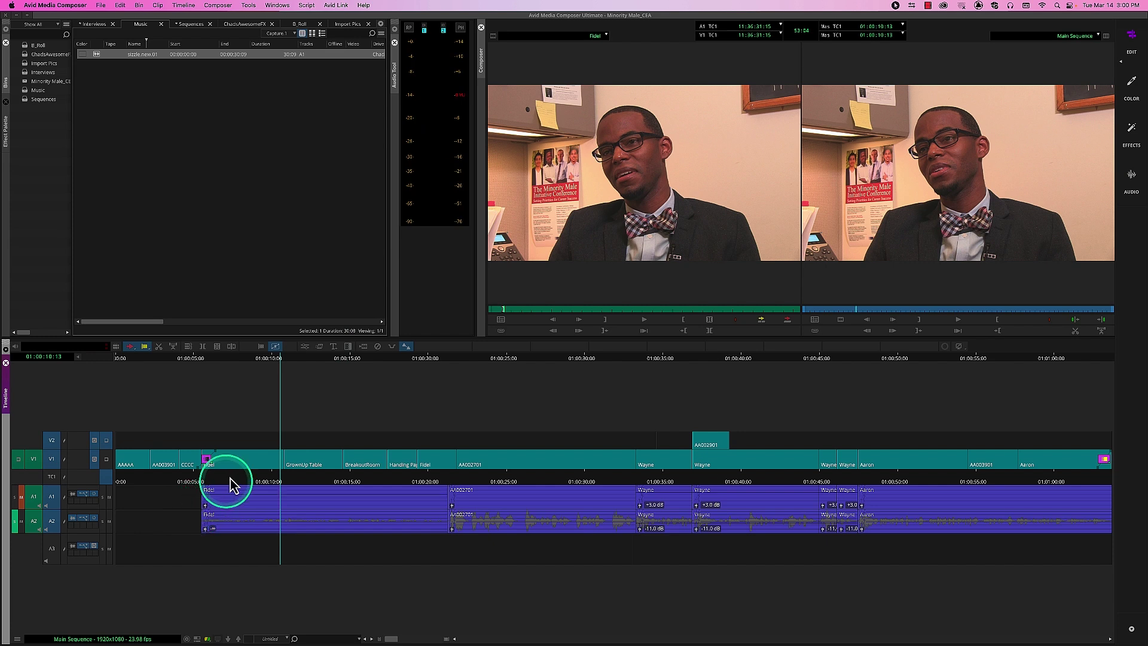
left_click(237, 481)
key("space")
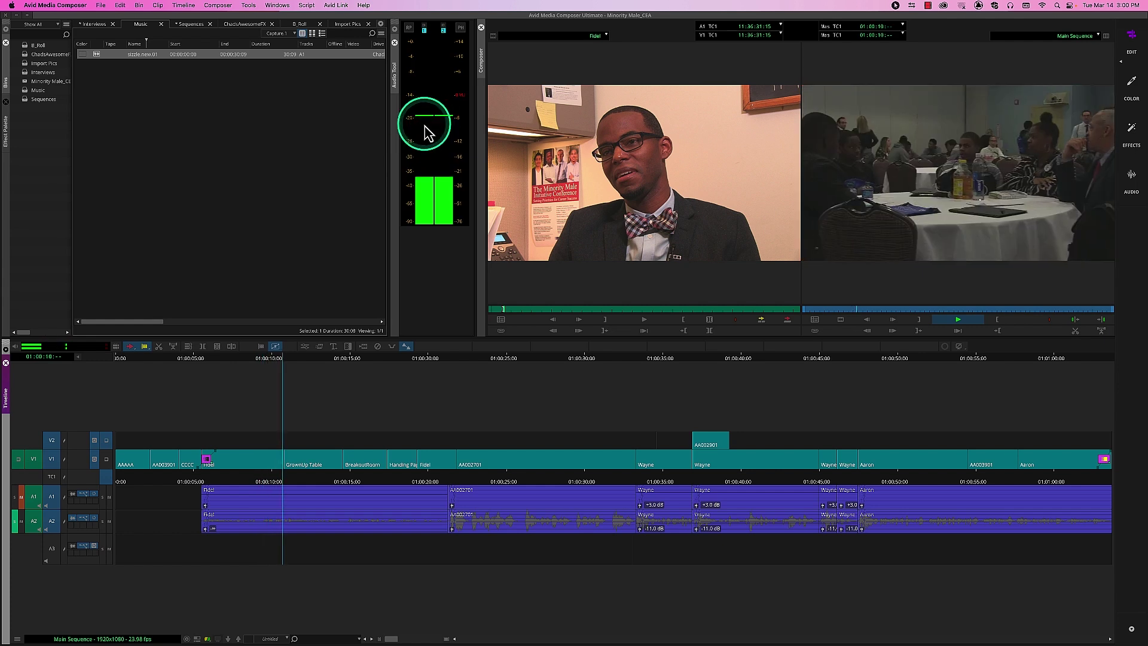
key("space")
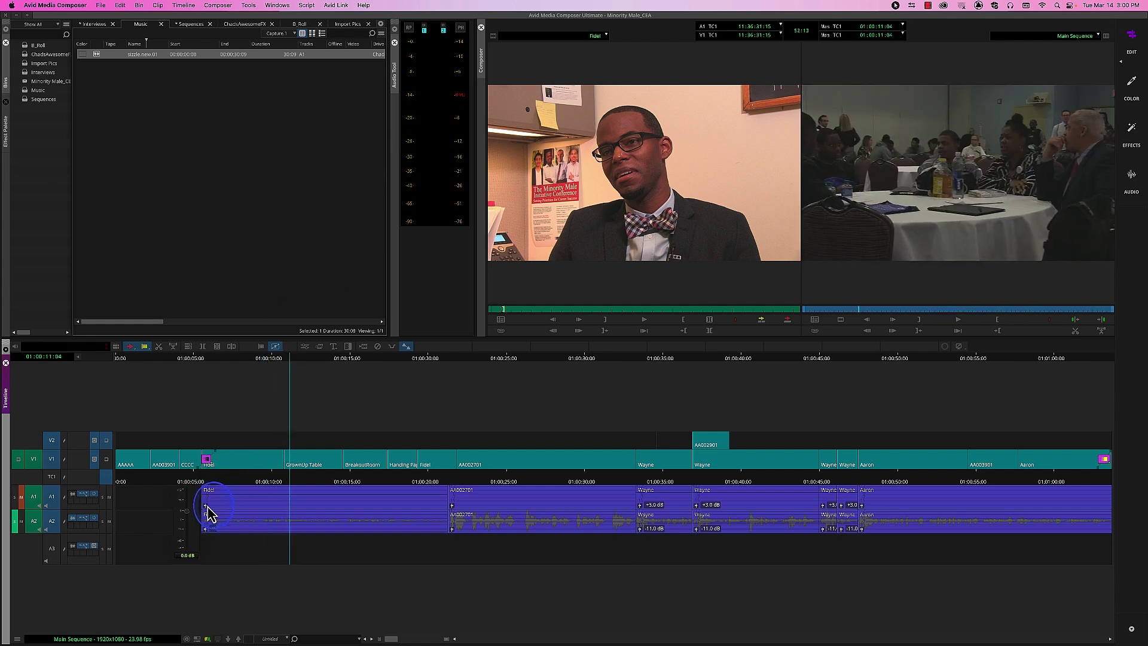
Step: Set the first interview's clip gain on track A1 to -2.0 dB and play it from 01:00:06:22 to check the level
left_click(233, 485)
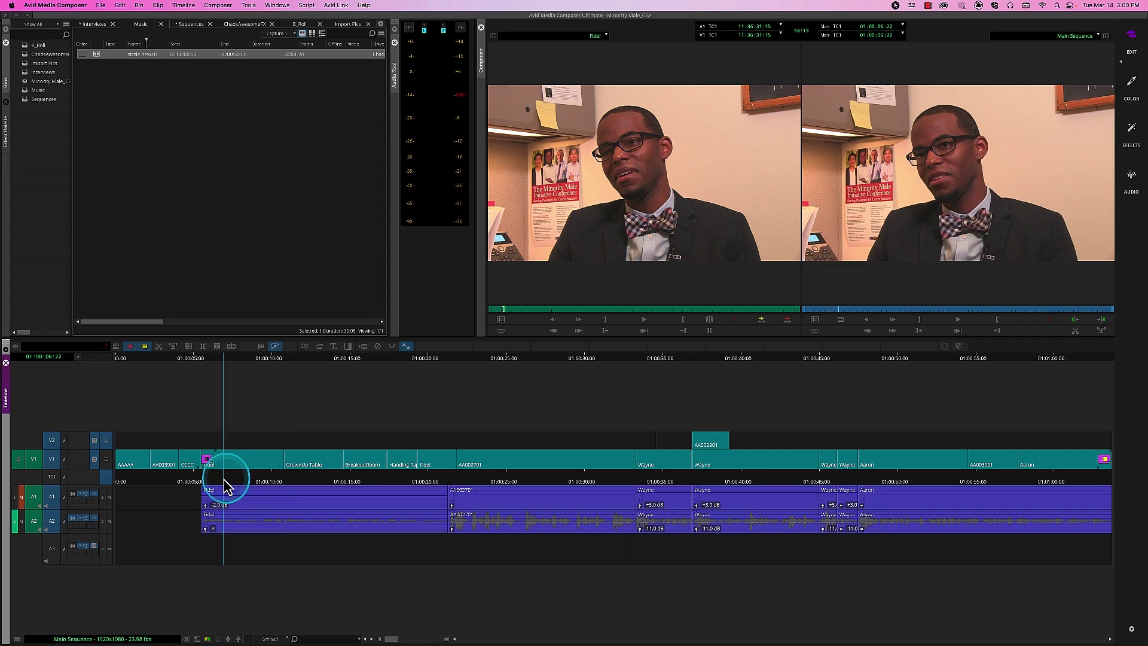
key("space")
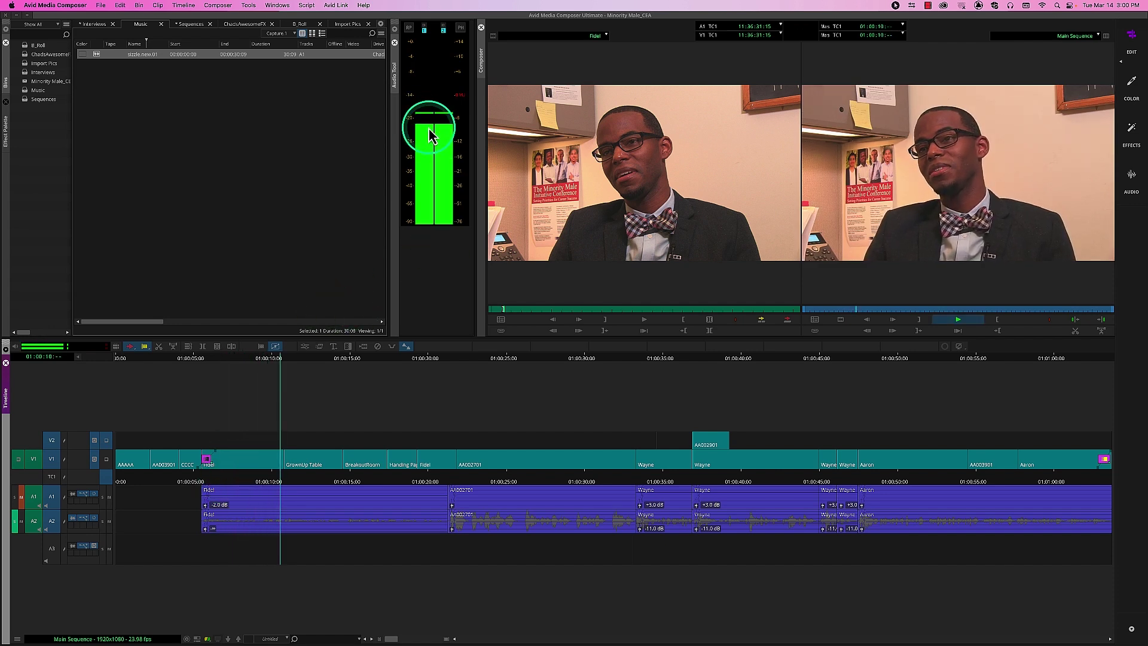
left_click(259, 500)
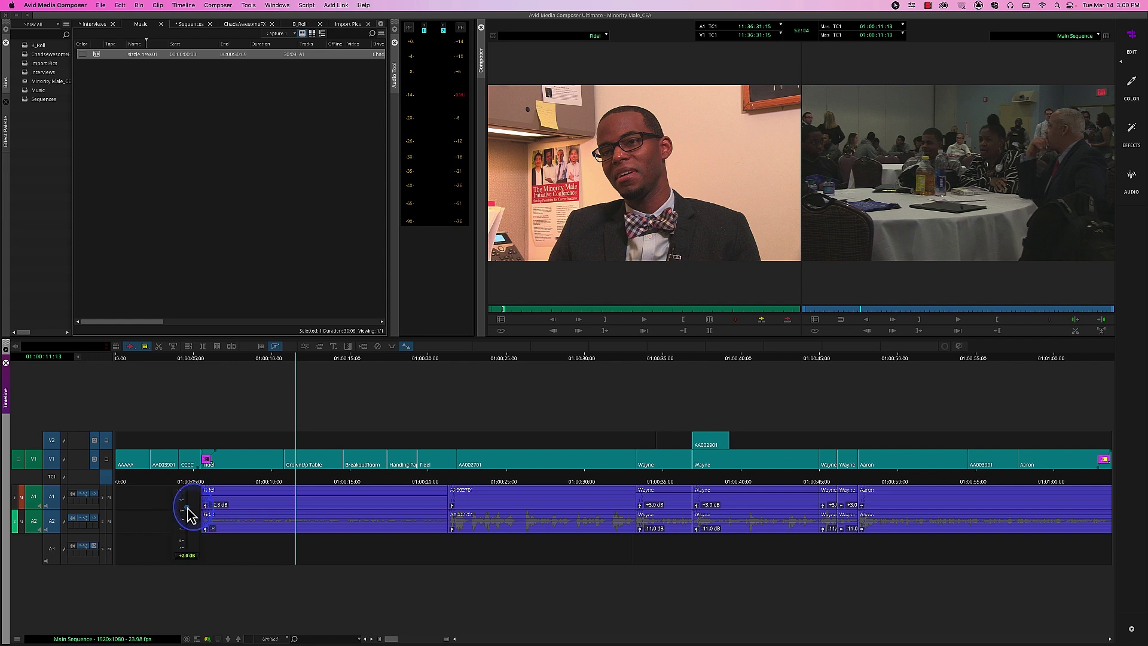
Step: Raise the first interview's clip gain on track A1 to +4.0 dB and play it from near the interview's start to check the level
left_click(261, 482)
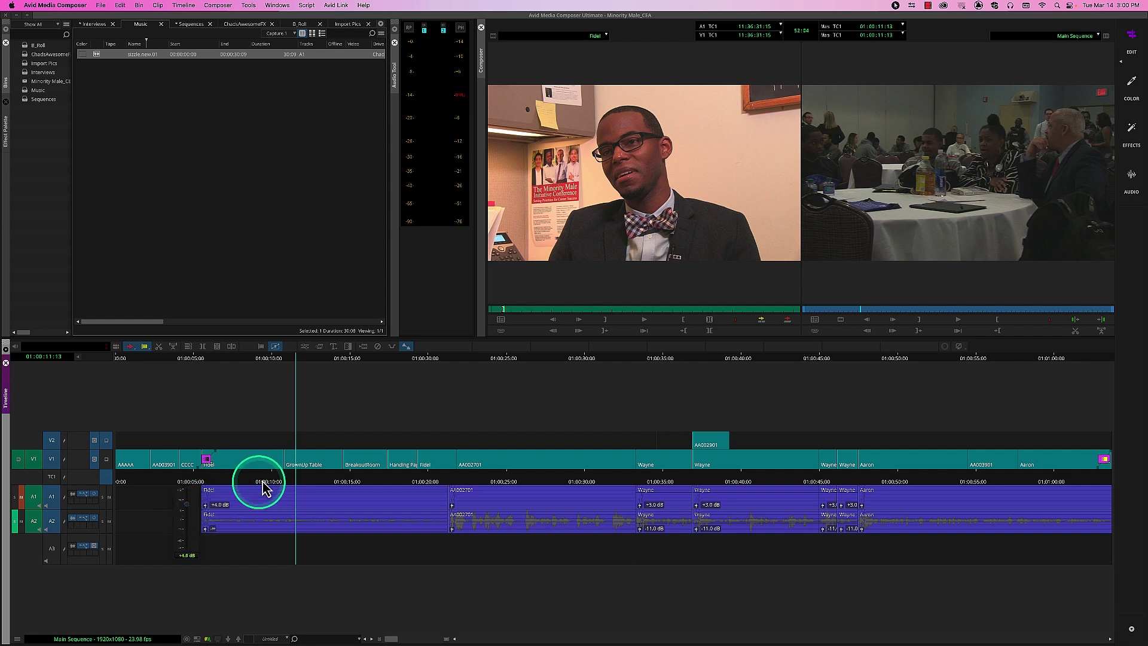
left_click(224, 484)
key("space")
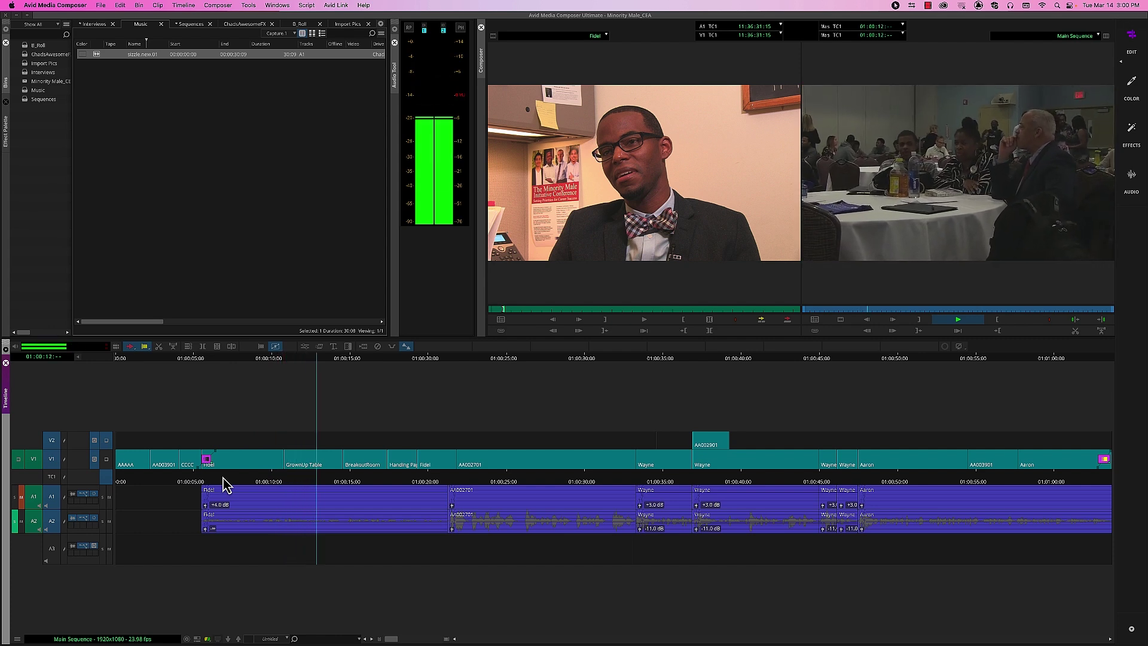
key("space")
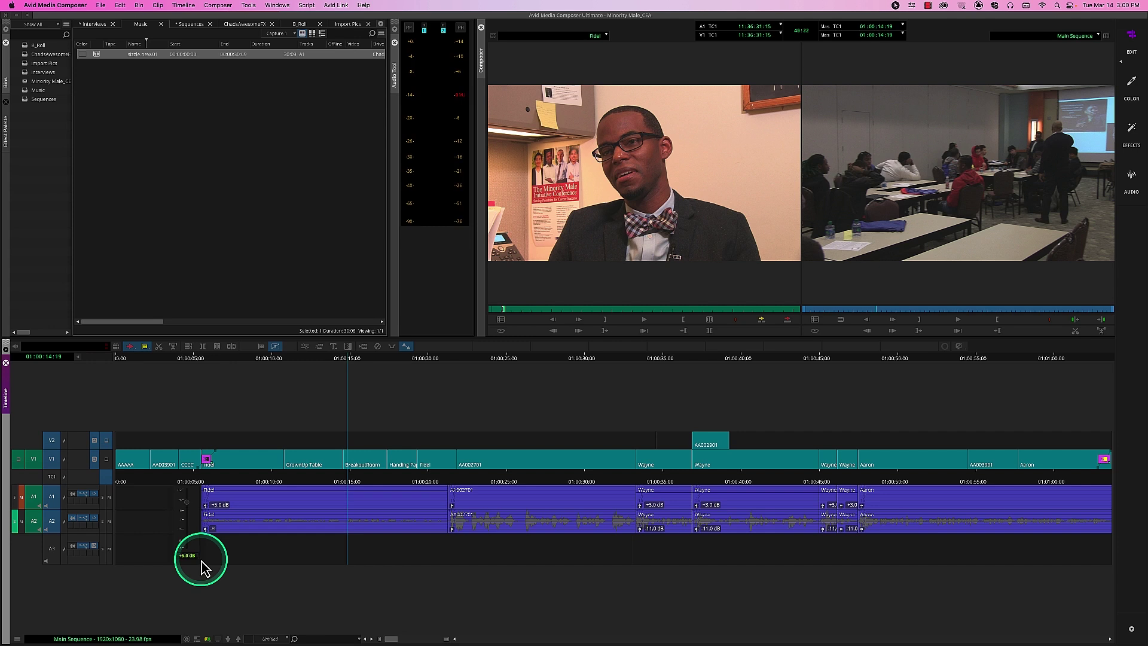
Step: Set the first interview's A1 clip gain to +5.0 dB, playing it as a check, and turn track A1's waveform display back on
left_click_drag(202, 567, 202, 567)
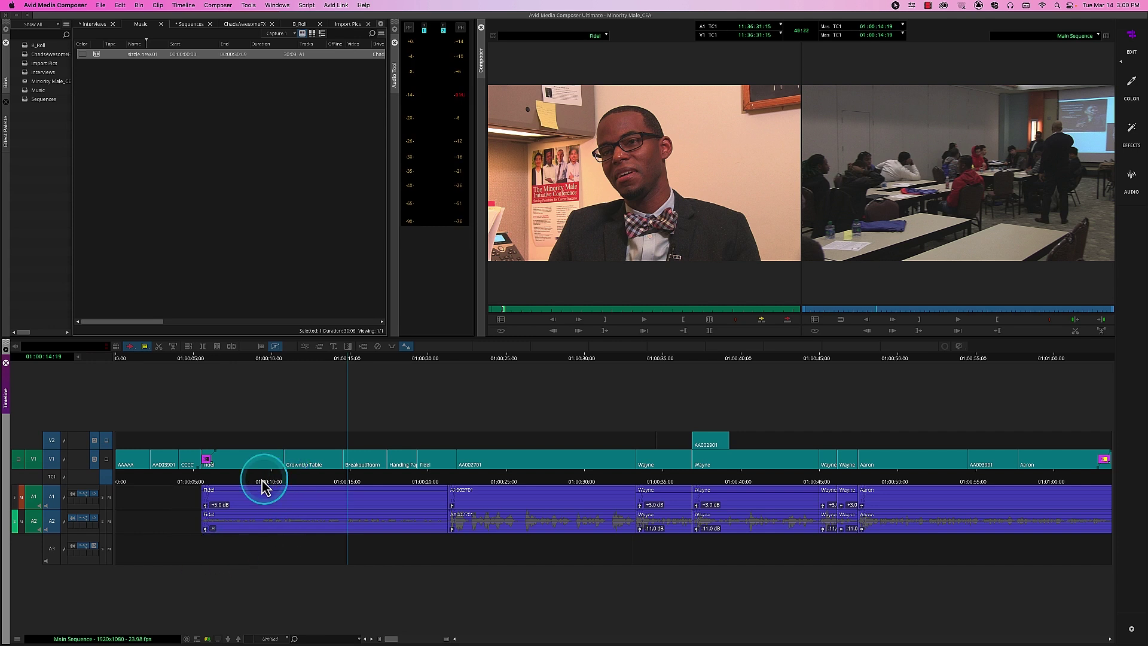
left_click_drag(262, 480, 248, 480)
key("space")
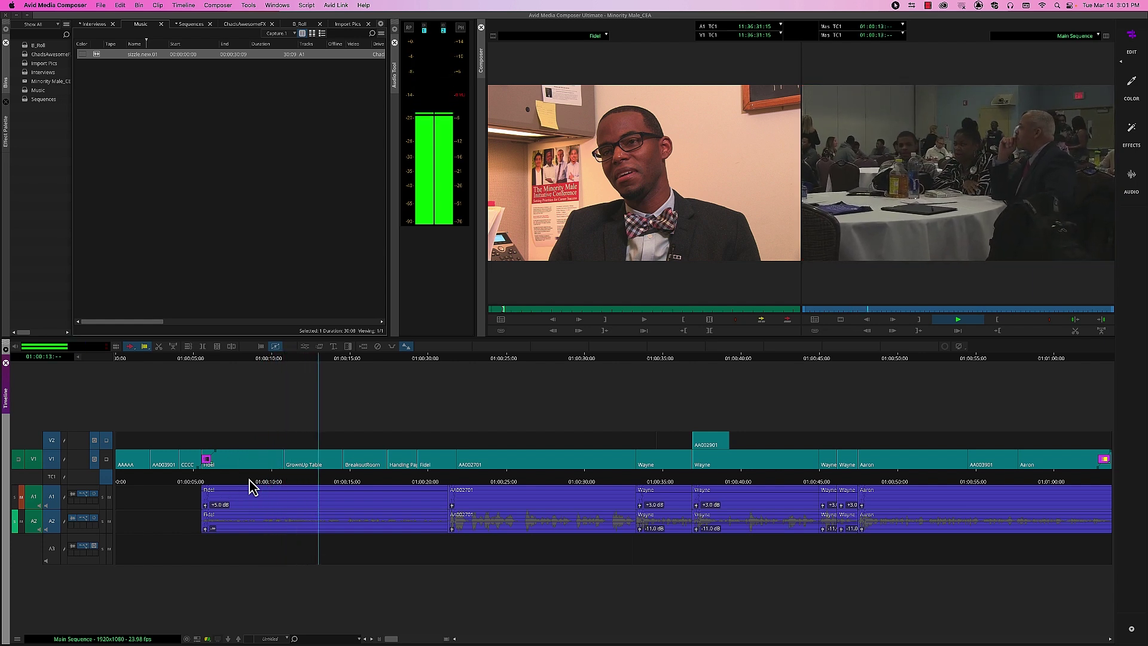
key("space")
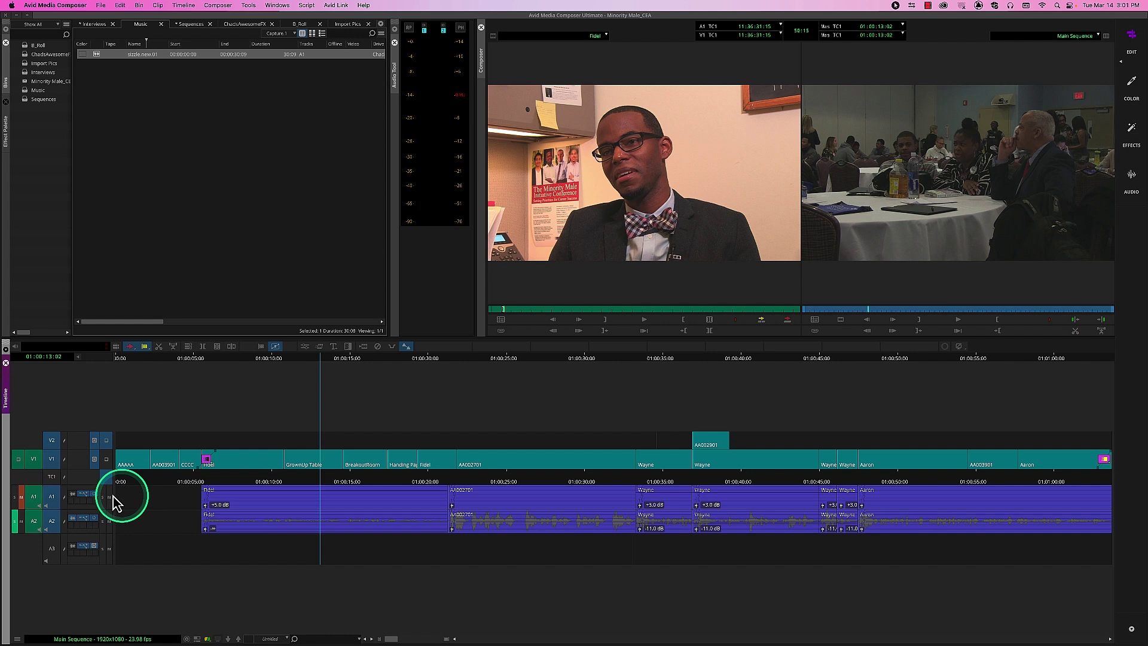
left_click(75, 493)
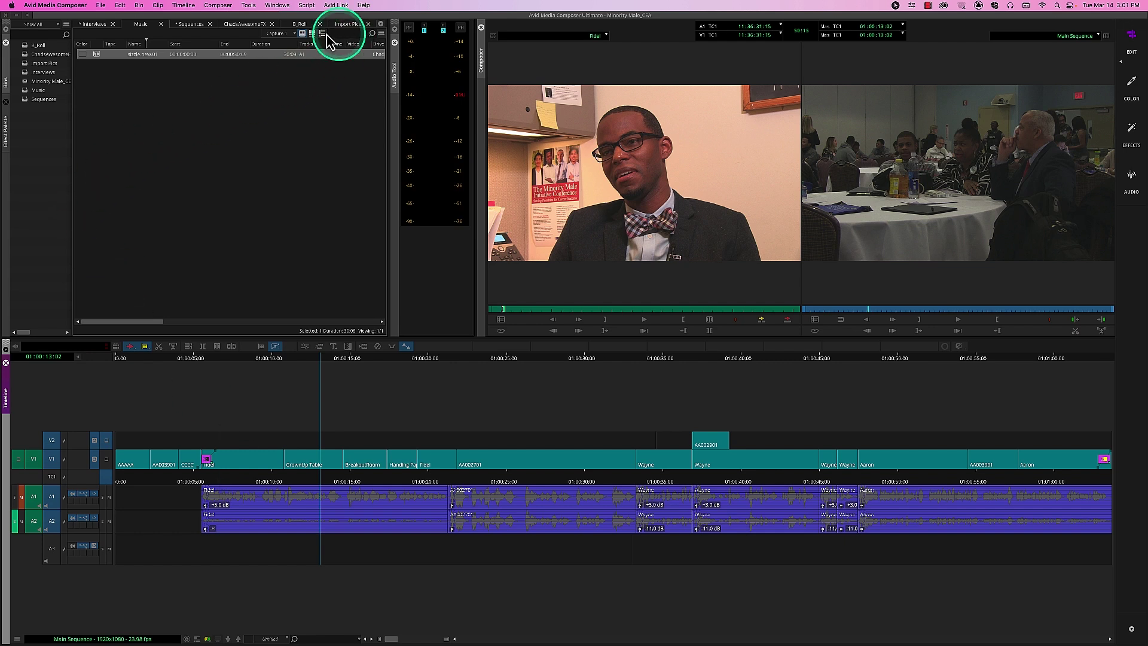
Step: Show the Interviews bin in Frame view and load the clip of the young man in the grey hoodie into the source monitor
left_click(100, 26)
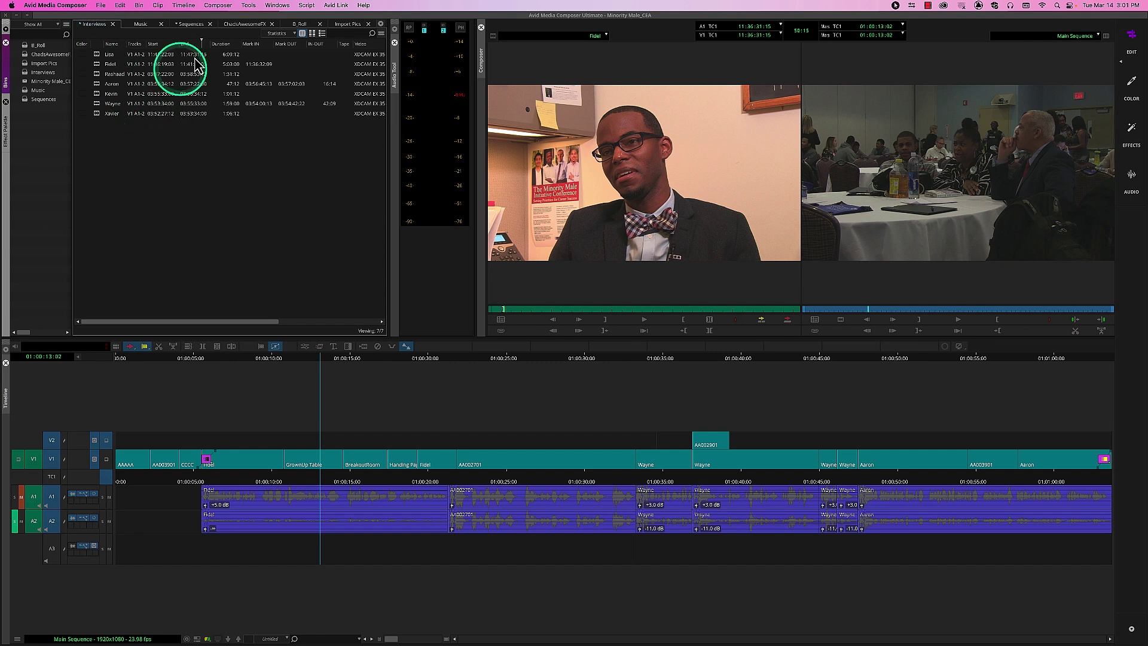
left_click(313, 33)
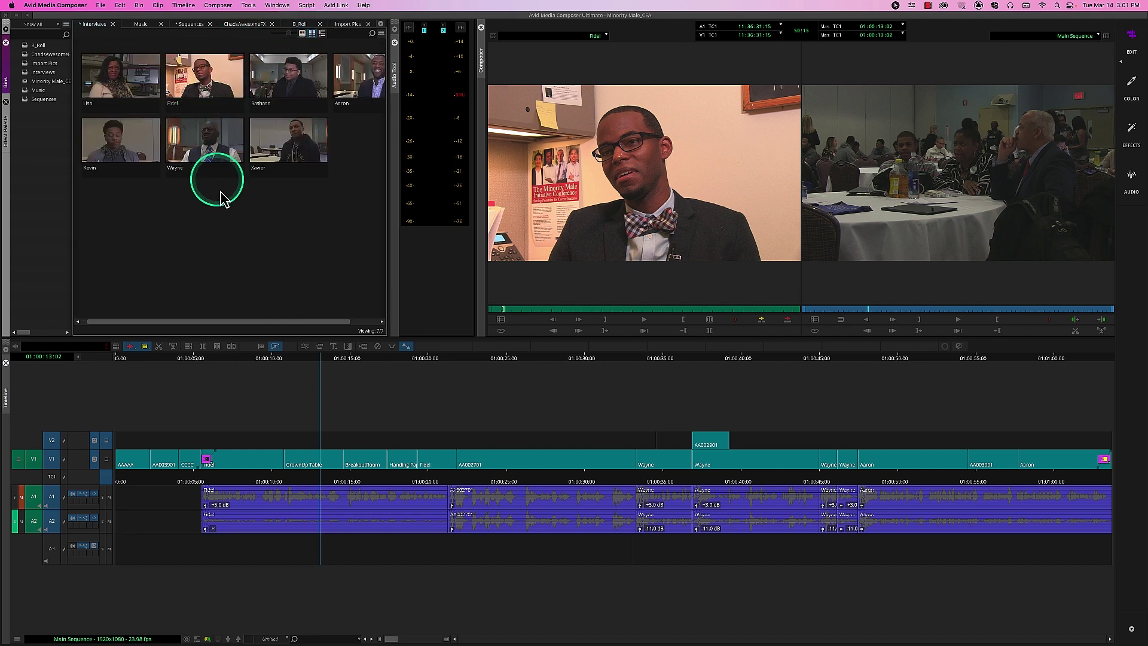
double_click(125, 152)
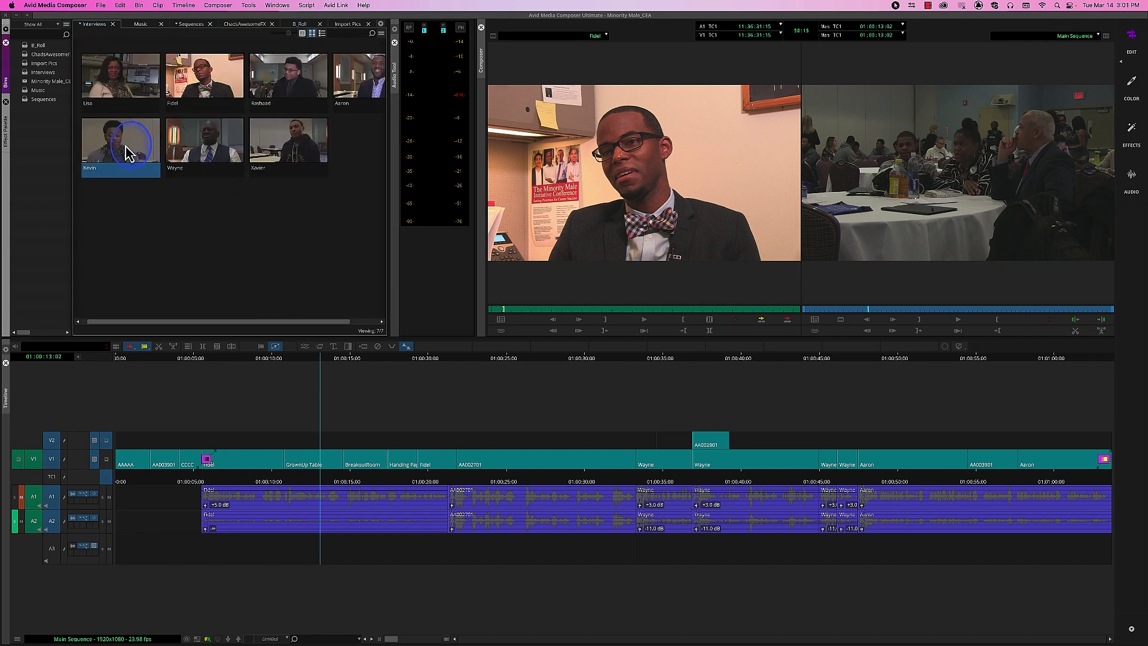
Step: Play the hoodie interview clip in the source monitor and mark its usable section, with the out point at 03:55:54:08
left_click_drag(554, 311, 532, 316)
key("space")
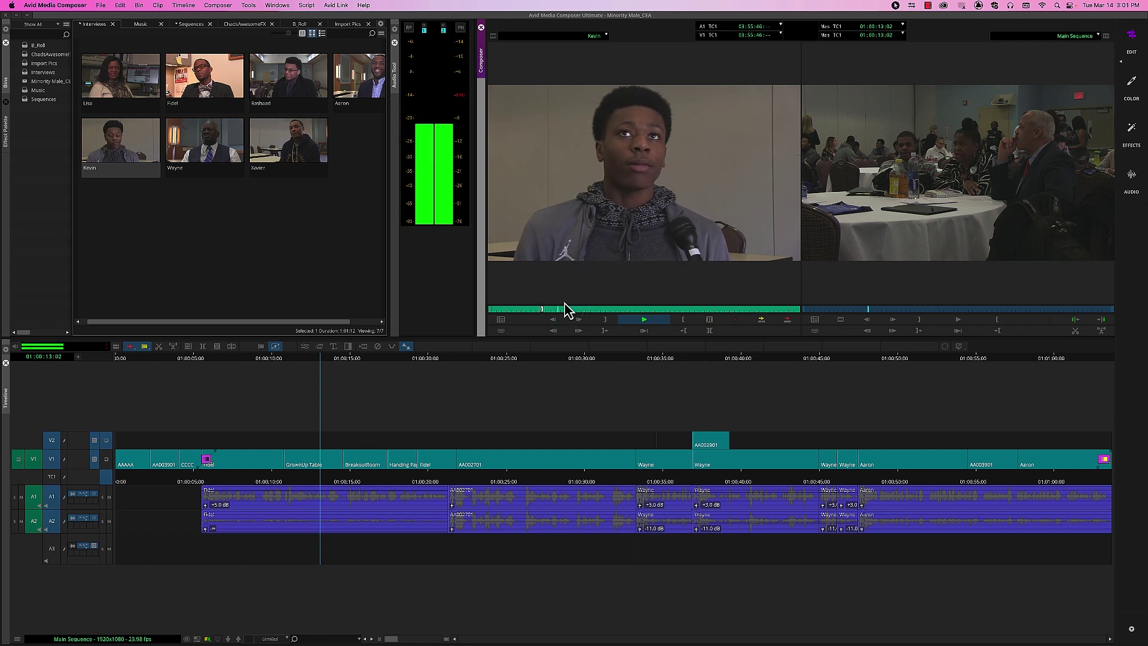
left_click(565, 309)
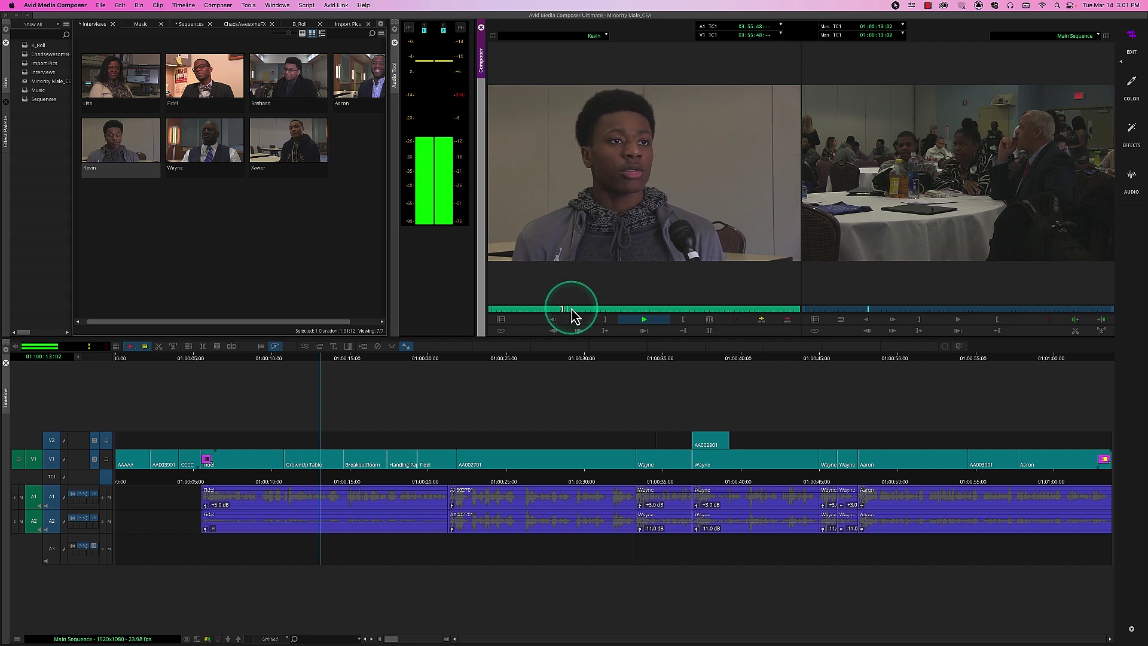
key("space")
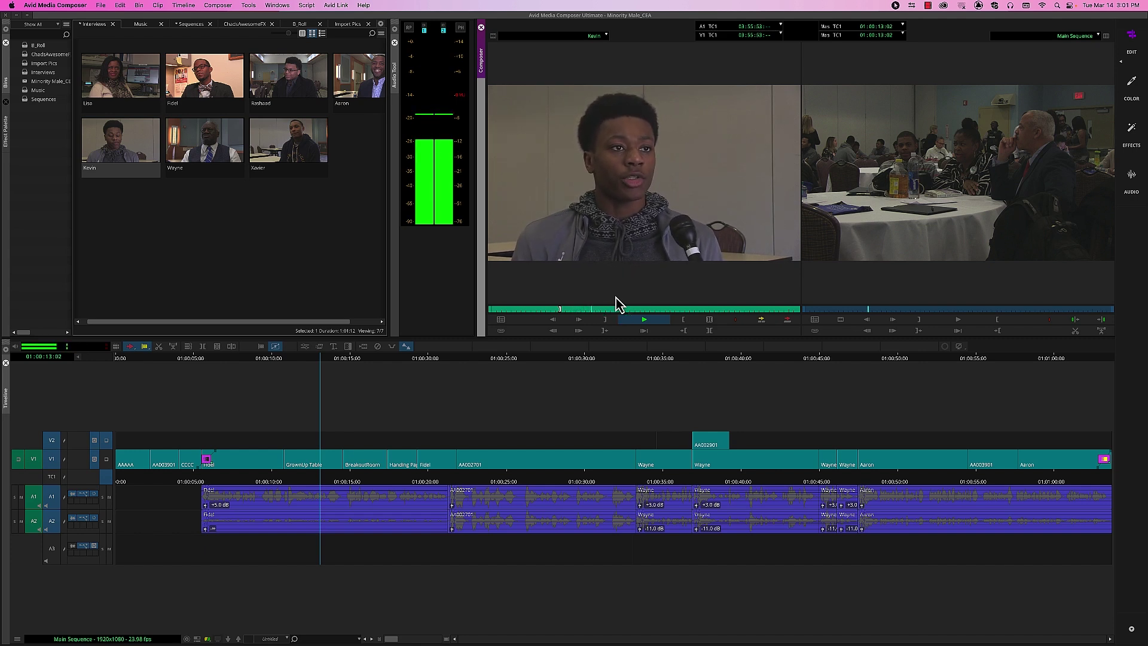
key("space")
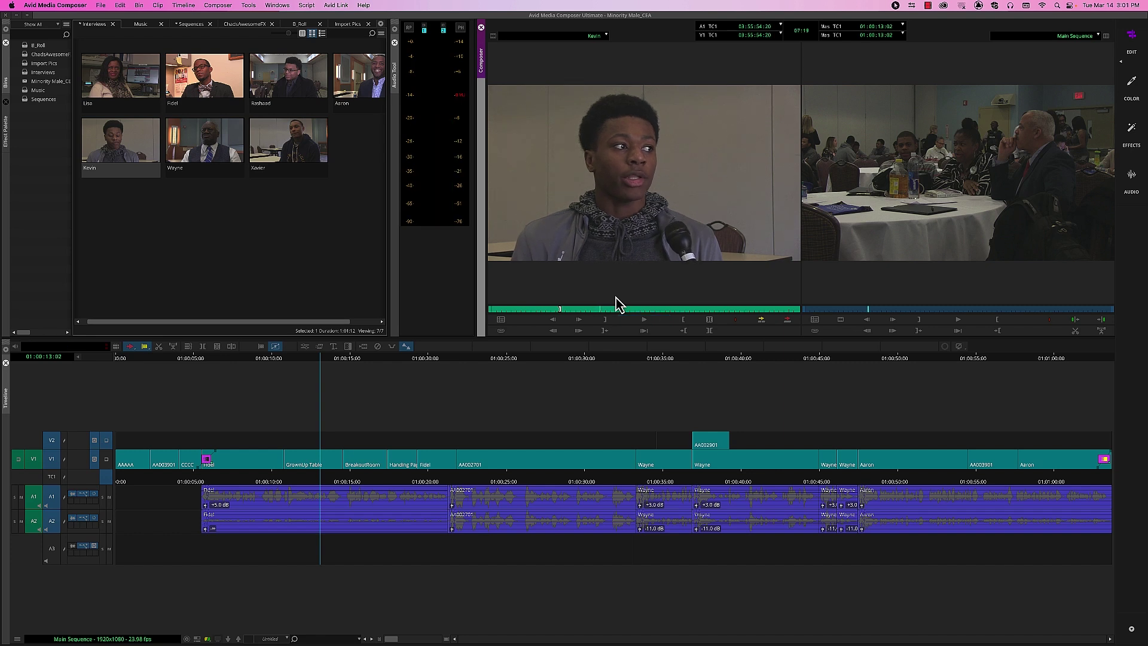
left_click(617, 301)
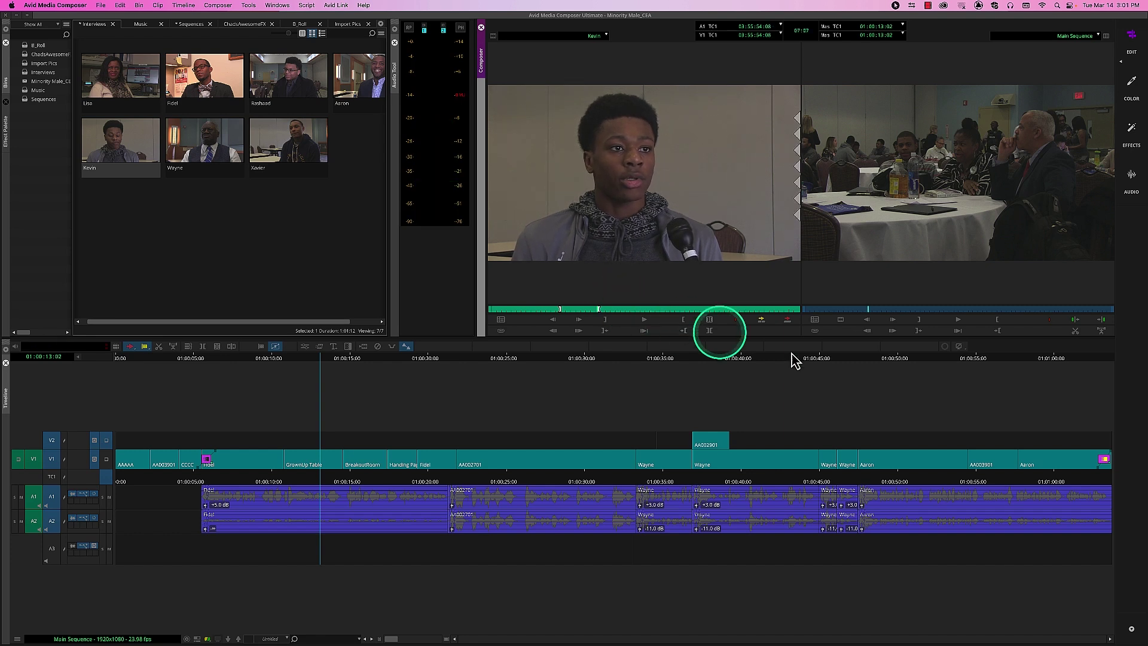
Step: Park at the end of the Main Sequence and mark an in point at 01:01:03:17
left_click(1113, 476)
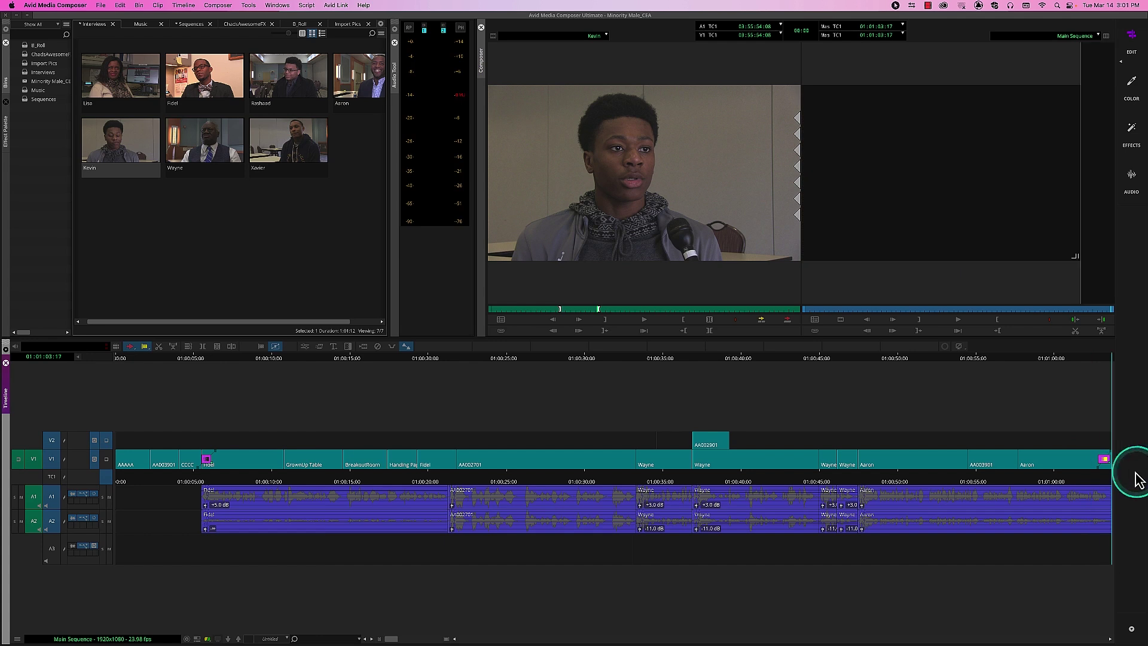
left_click(278, 515)
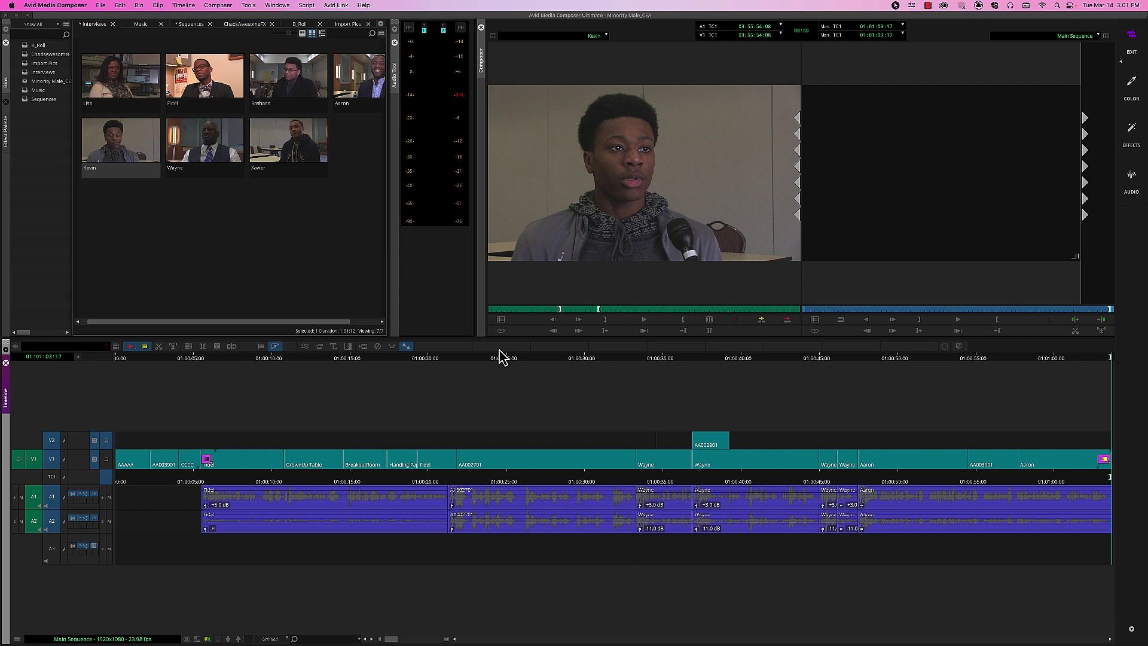
mouse_move(479, 266)
left_mouse_down()
mouse_move(456, 205)
mouse_move(510, 226)
mouse_move(601, 295)
mouse_move(584, 207)
mouse_move(576, 245)
mouse_move(597, 204)
left_mouse_up()
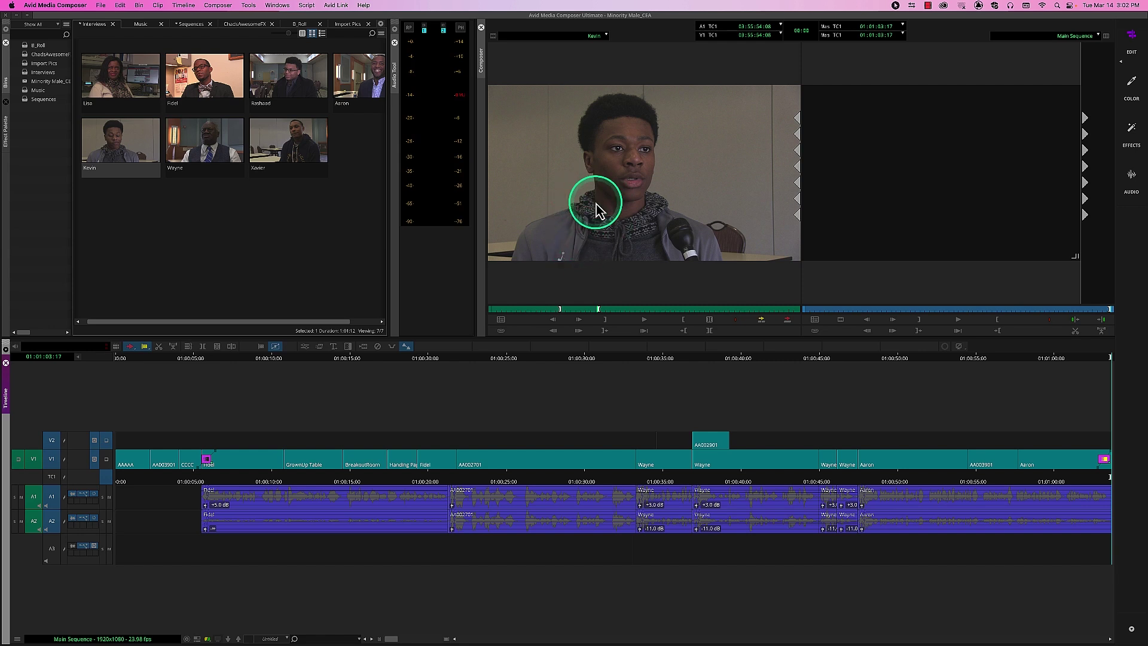
Step: Open the Audio Mixer, dock it between the bins and the Audio Tool, and resize it so both tools are fully visible
left_click(250, 6)
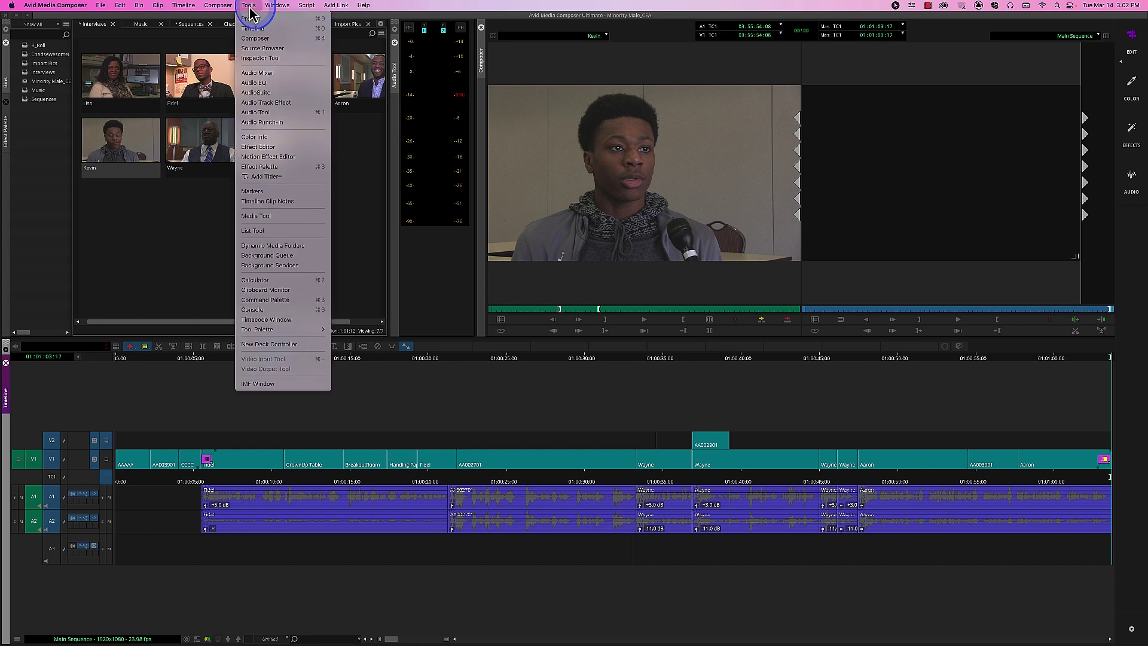
left_click(266, 74)
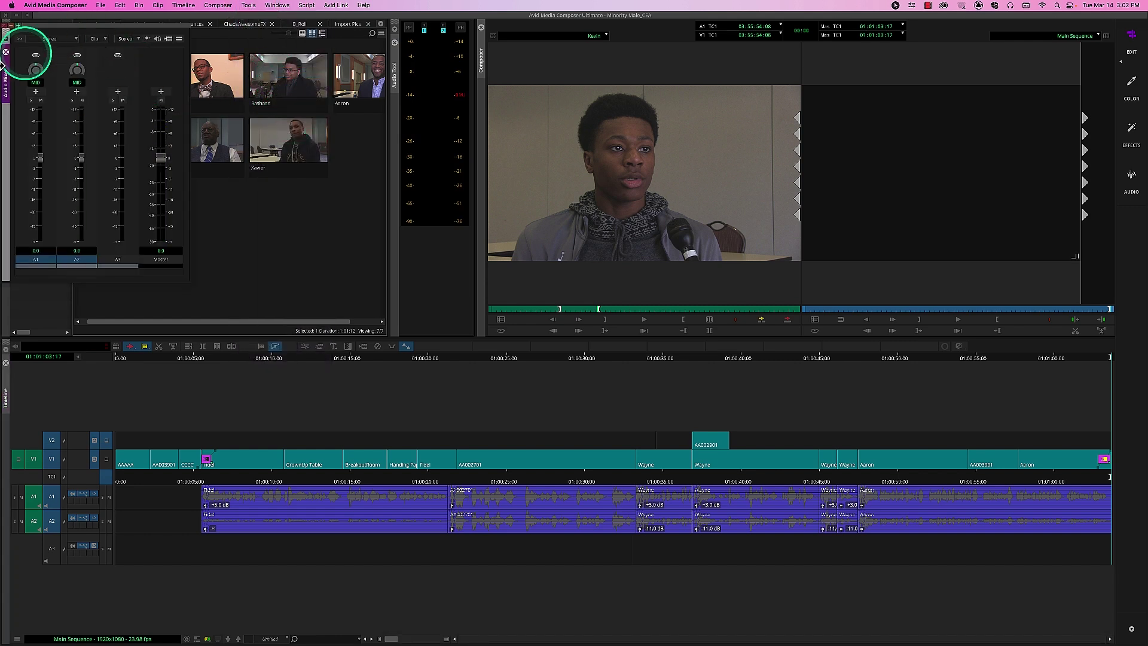
left_click_drag(8, 78, 184, 166)
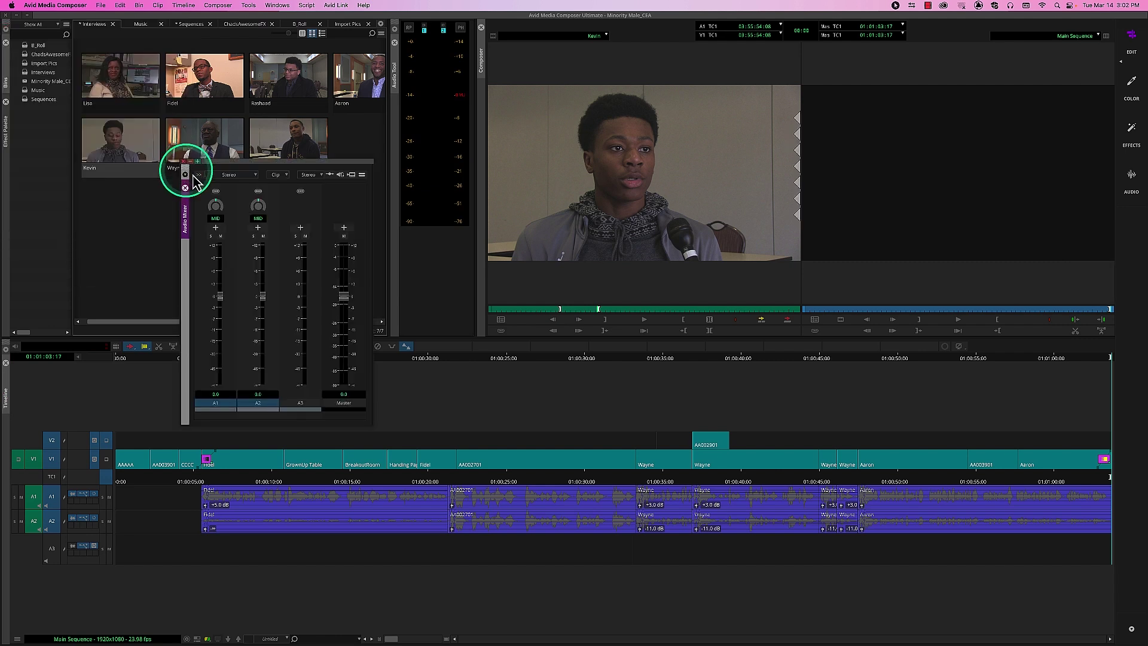
left_click_drag(257, 149, 247, 111)
left_click_drag(198, 179, 390, 123)
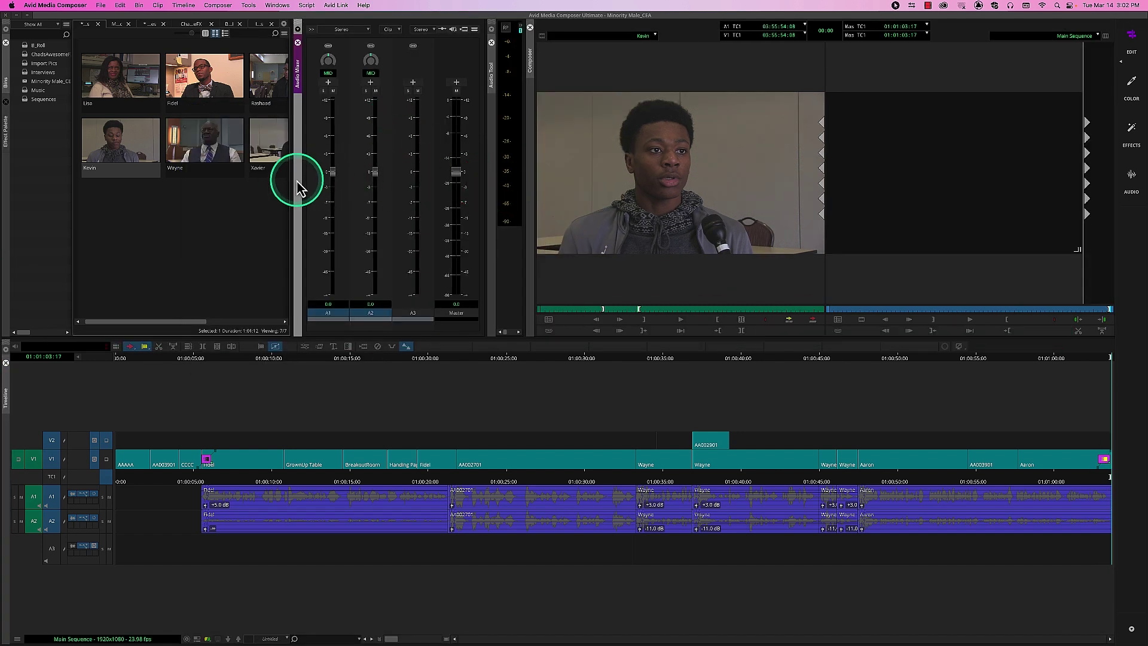
left_click_drag(290, 182, 239, 179)
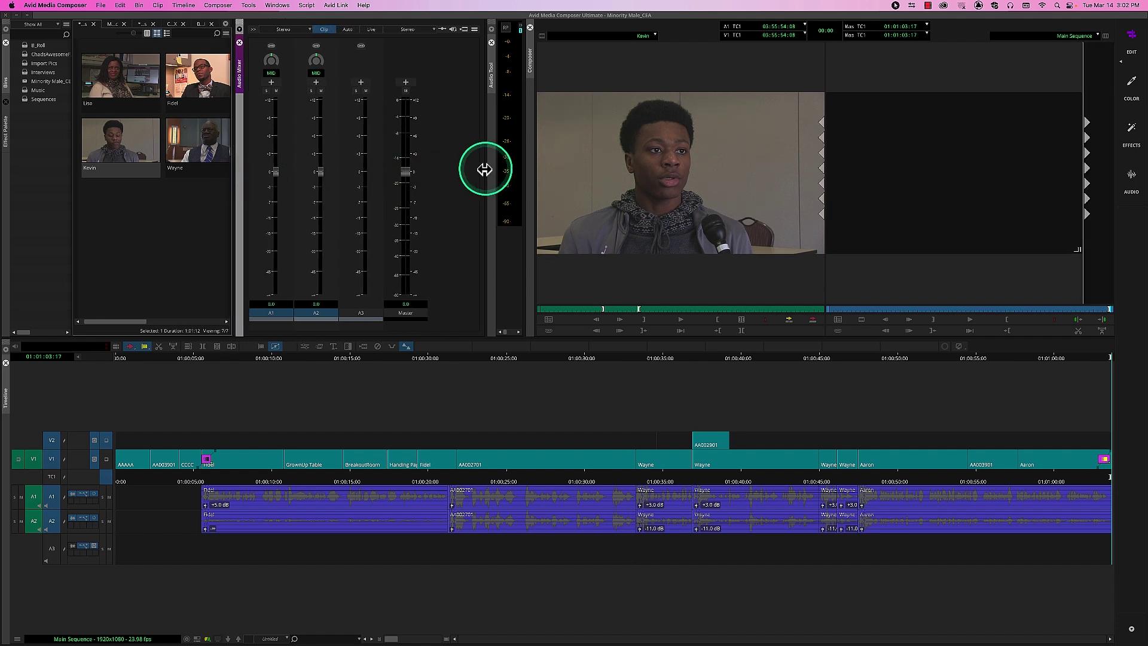
left_click_drag(484, 170, 422, 177)
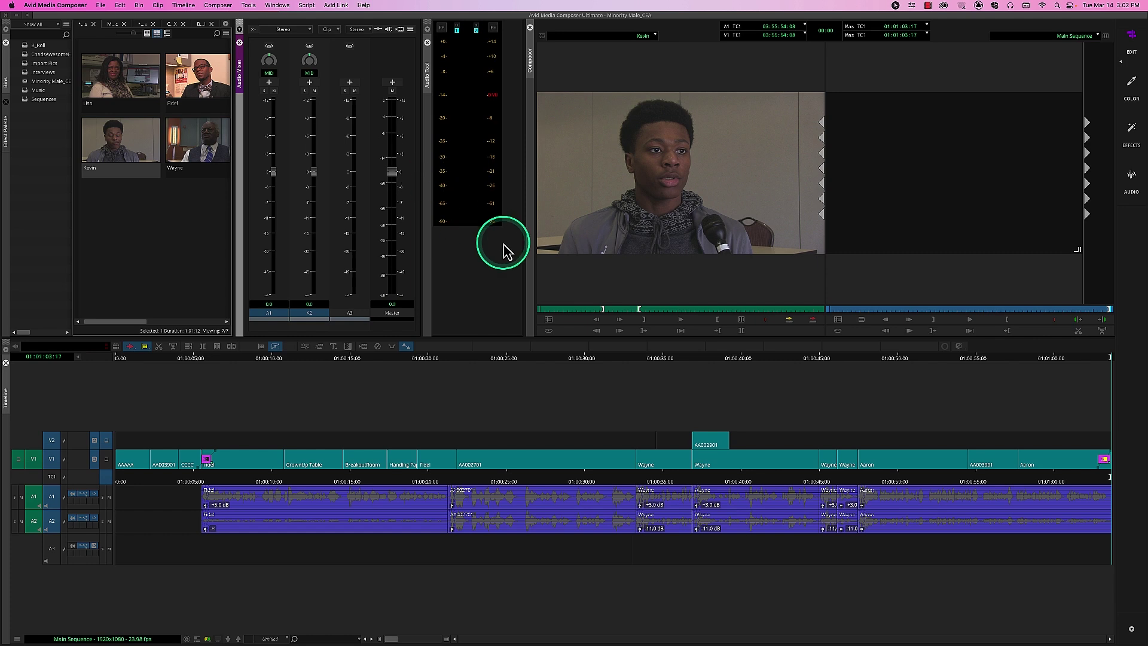
Step: Switch focus between the sequence and the source clip to compare the tracks shown in the Audio Mixer, finishing on the source clip
left_click(447, 415)
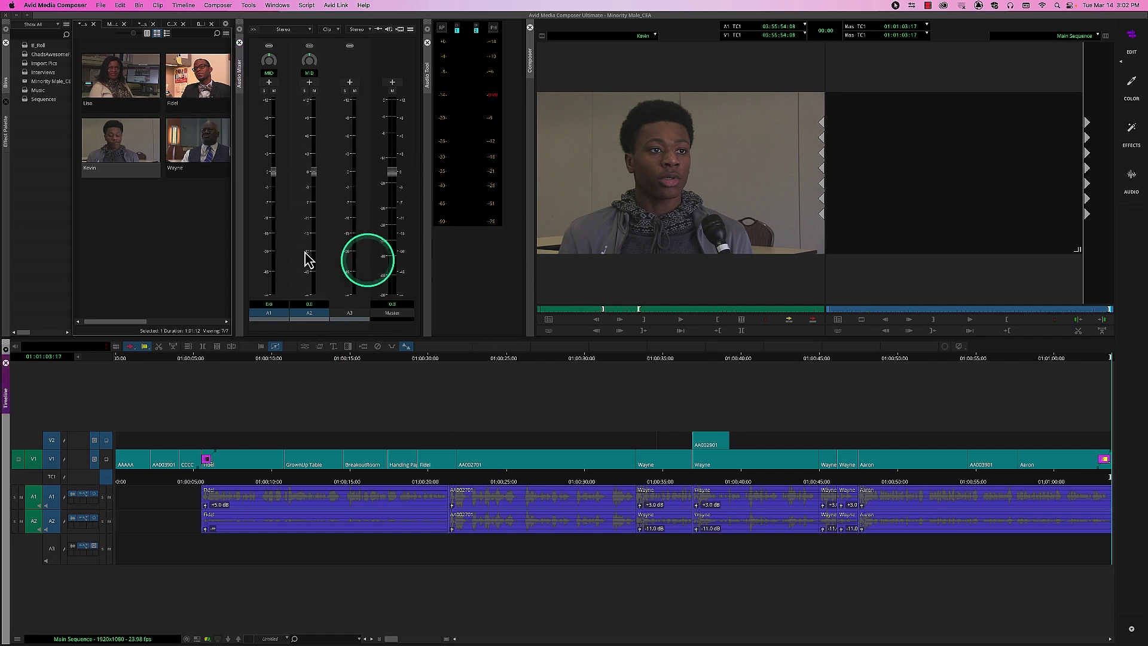
left_click(658, 164)
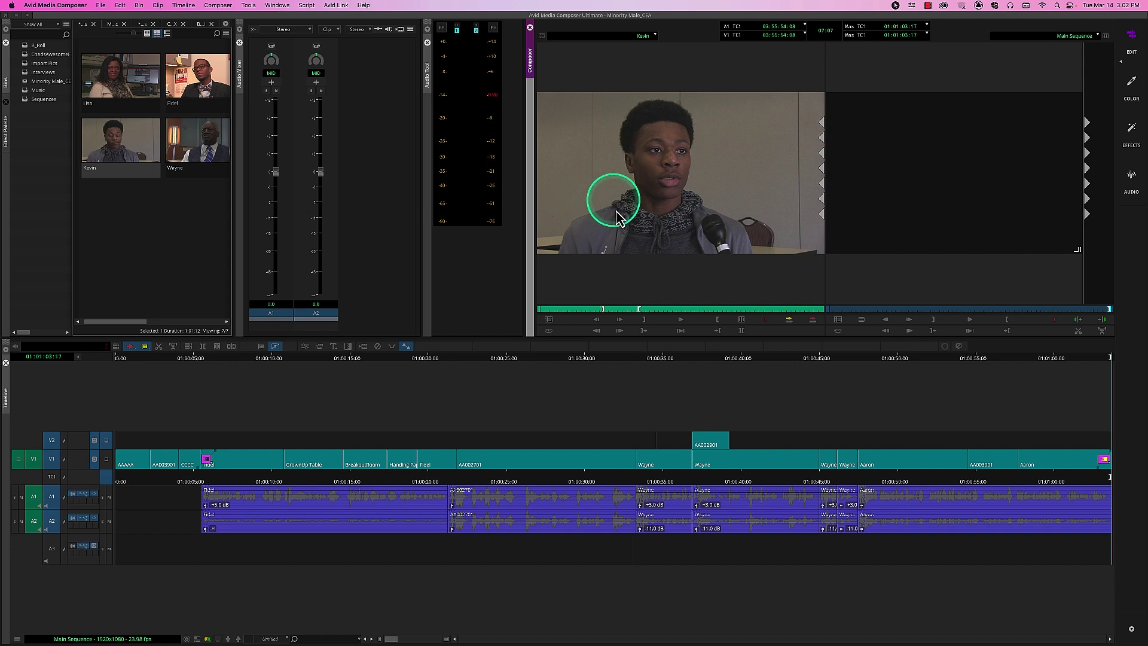
left_click(583, 401)
left_click(640, 218)
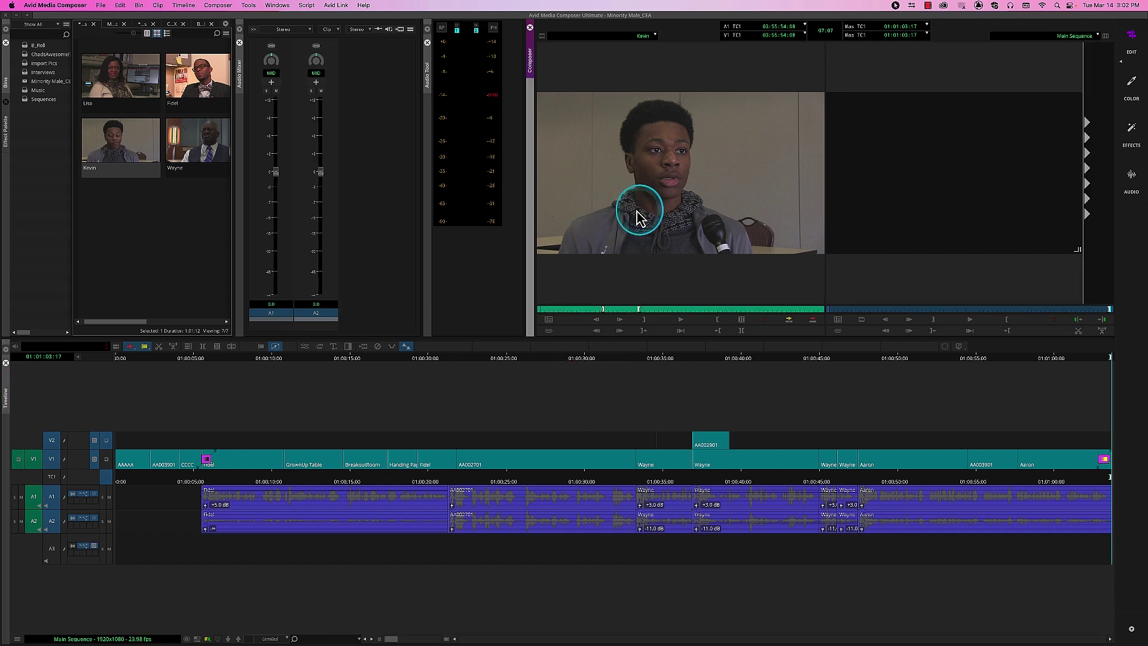
left_click(568, 409)
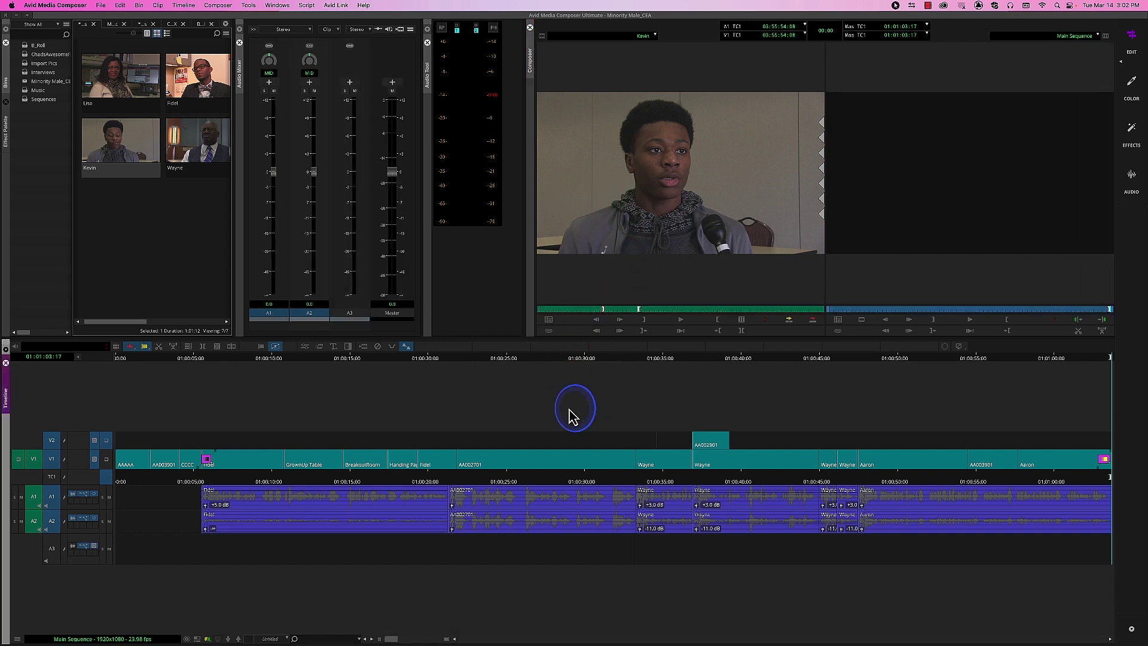
left_click(626, 219)
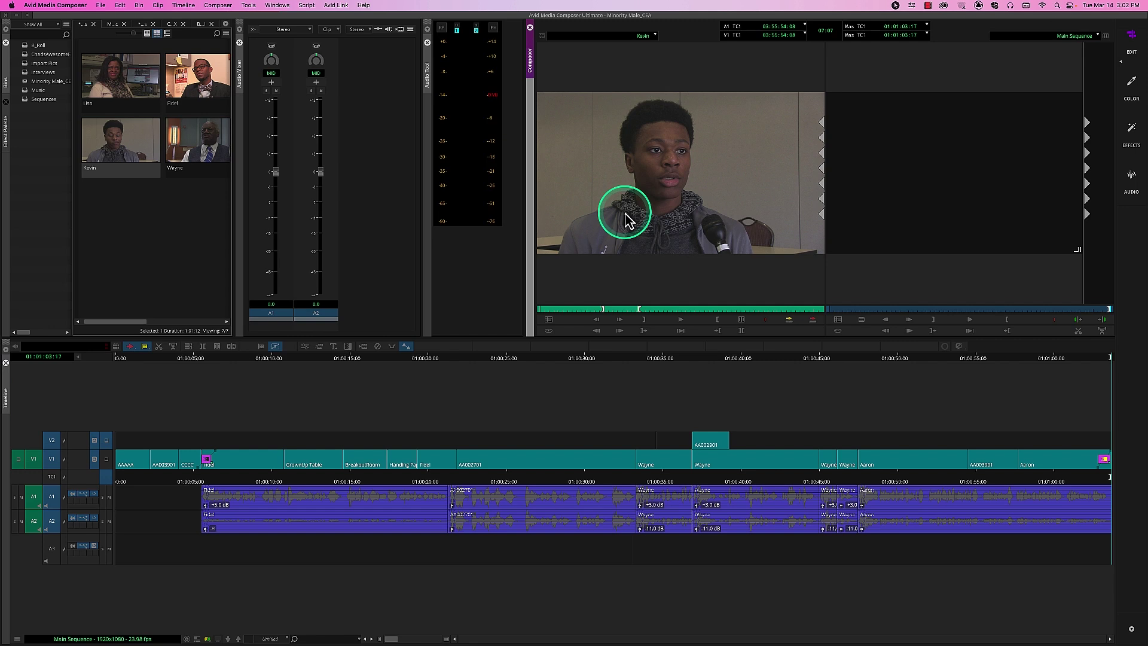
Step: Play the source interview clip from 03:55:48:01 and check its levels in the Audio Mixer and Audio Tool
left_click(615, 310)
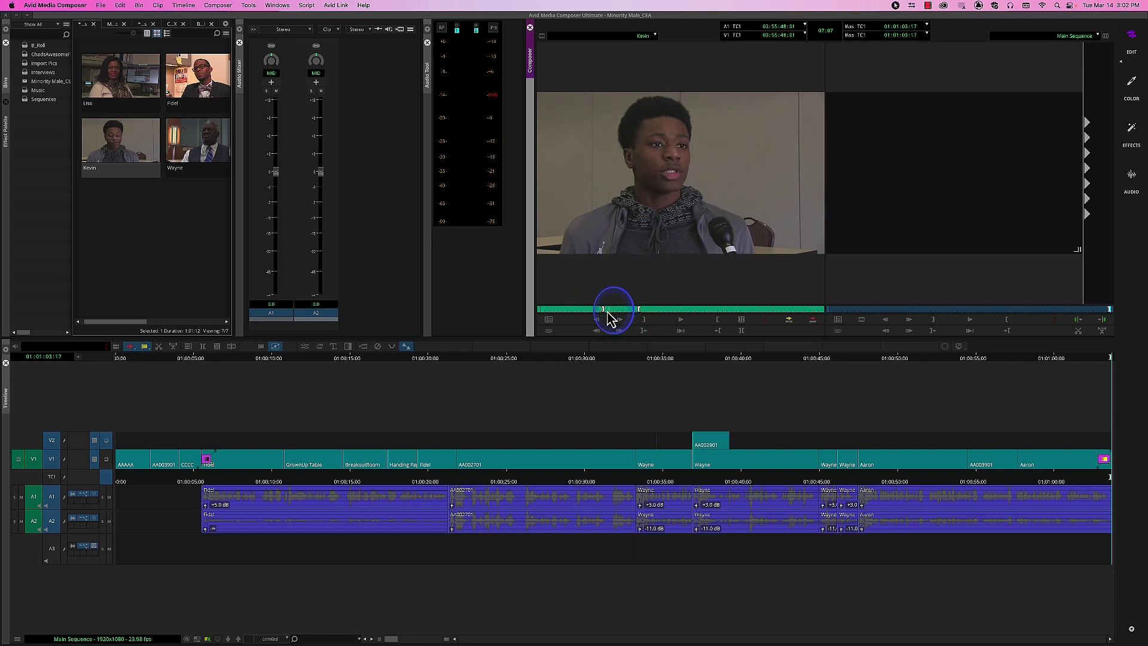
left_click(681, 321)
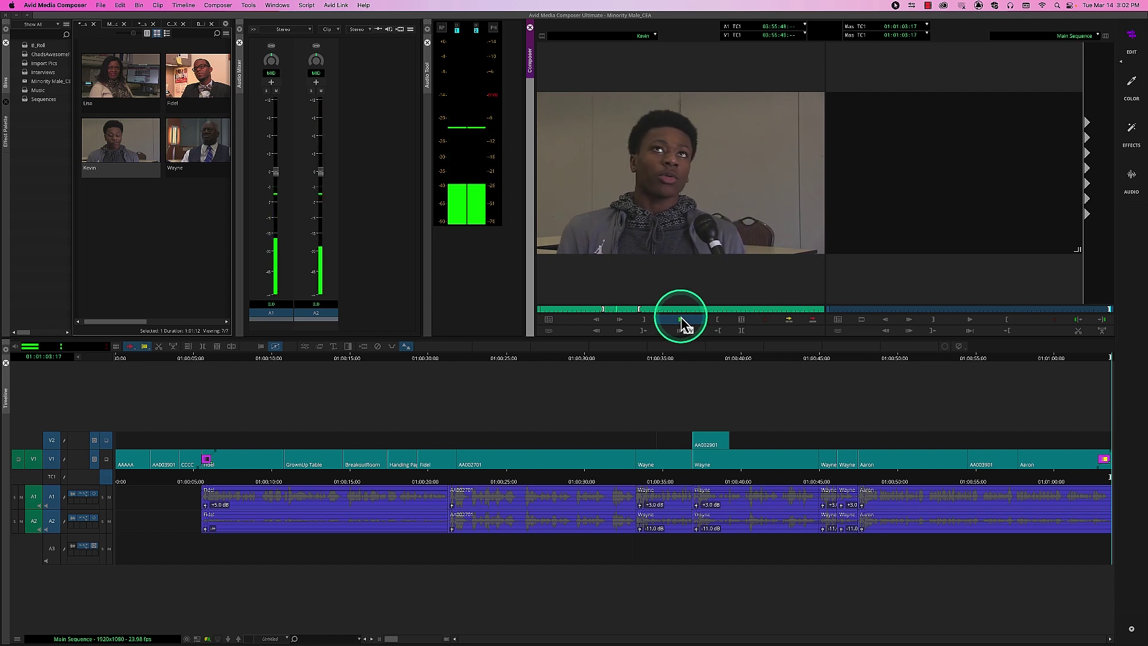
left_click(681, 321)
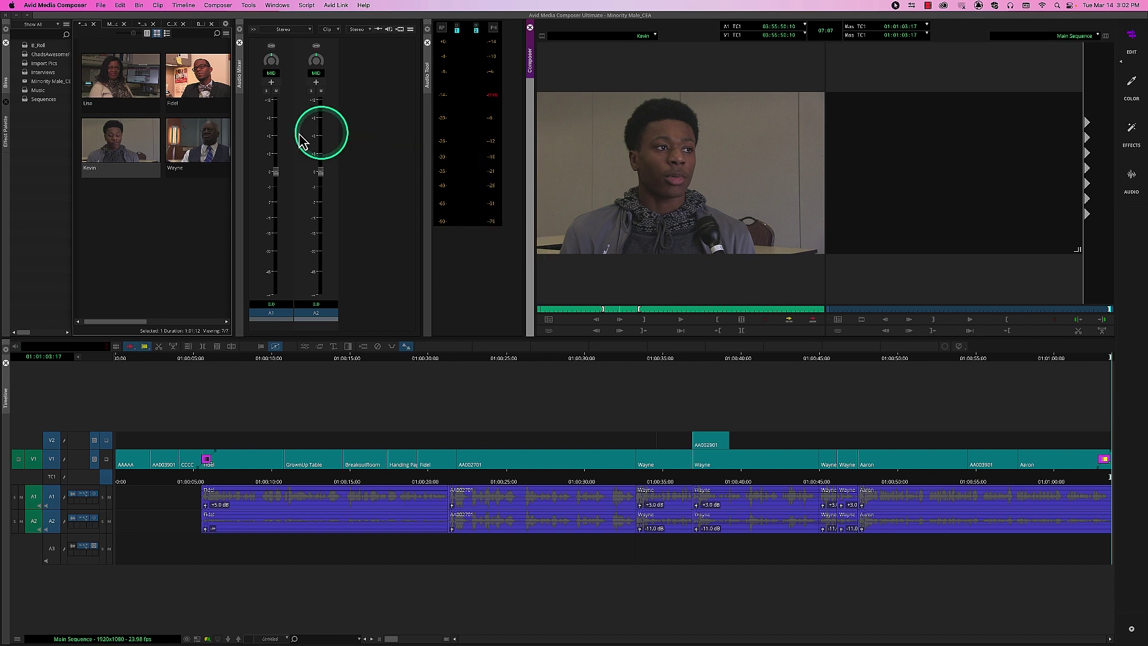
Step: Solo track A1 of the source interview clip, play from 03:55:48:01 to check its sound and level, and clear the solo
left_click(267, 90)
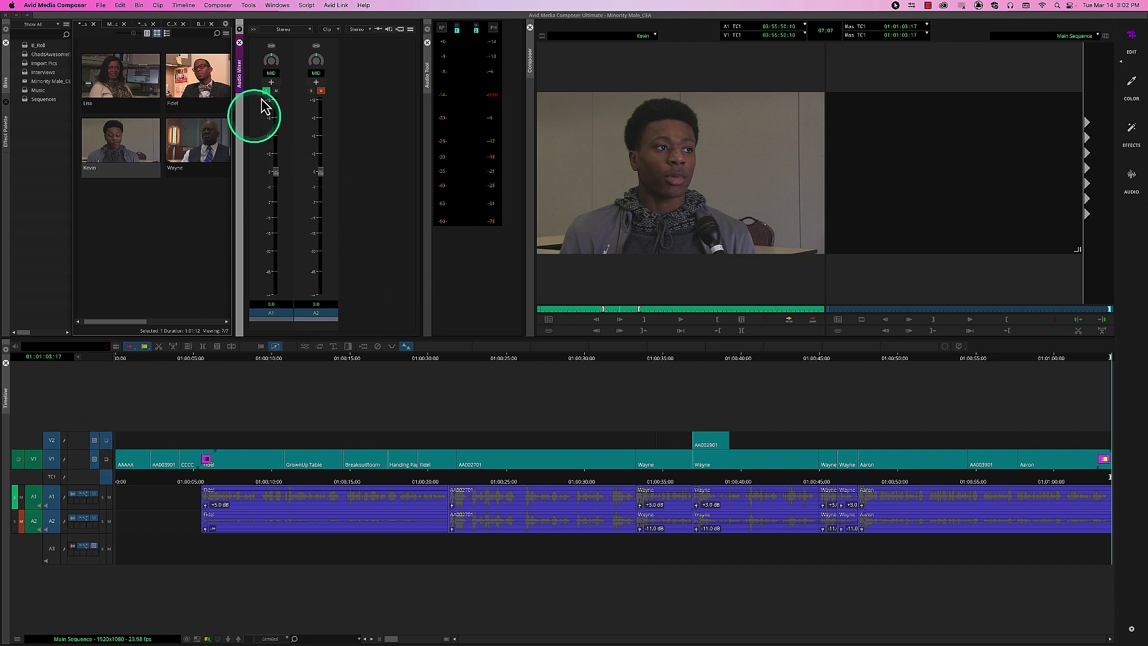
left_click(622, 309)
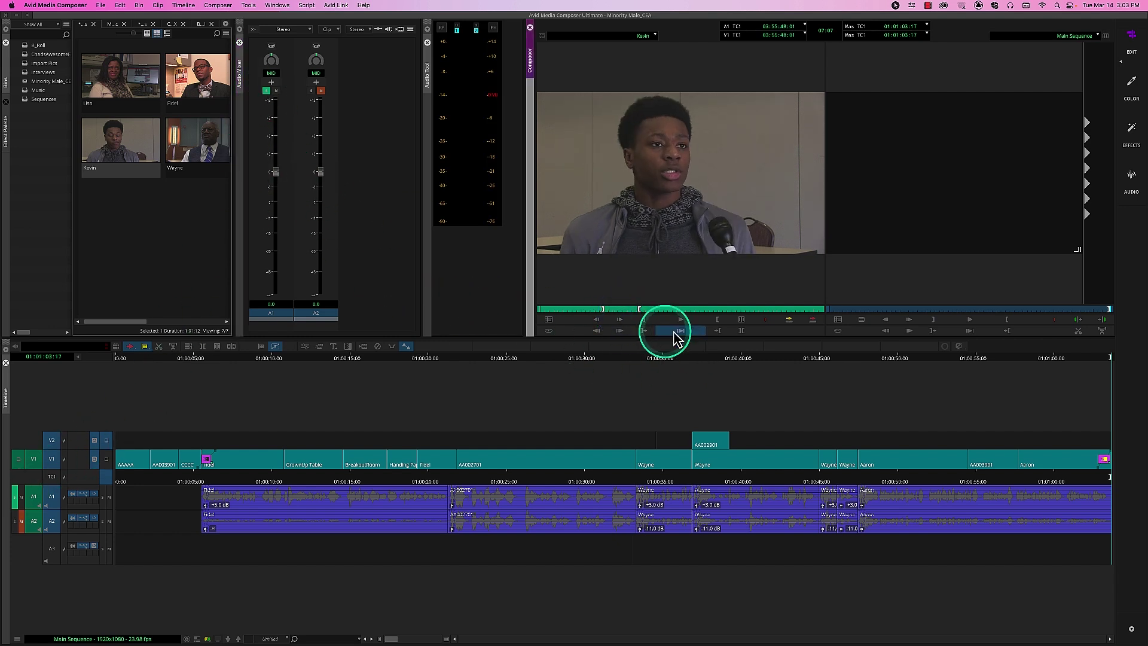
left_click(682, 320)
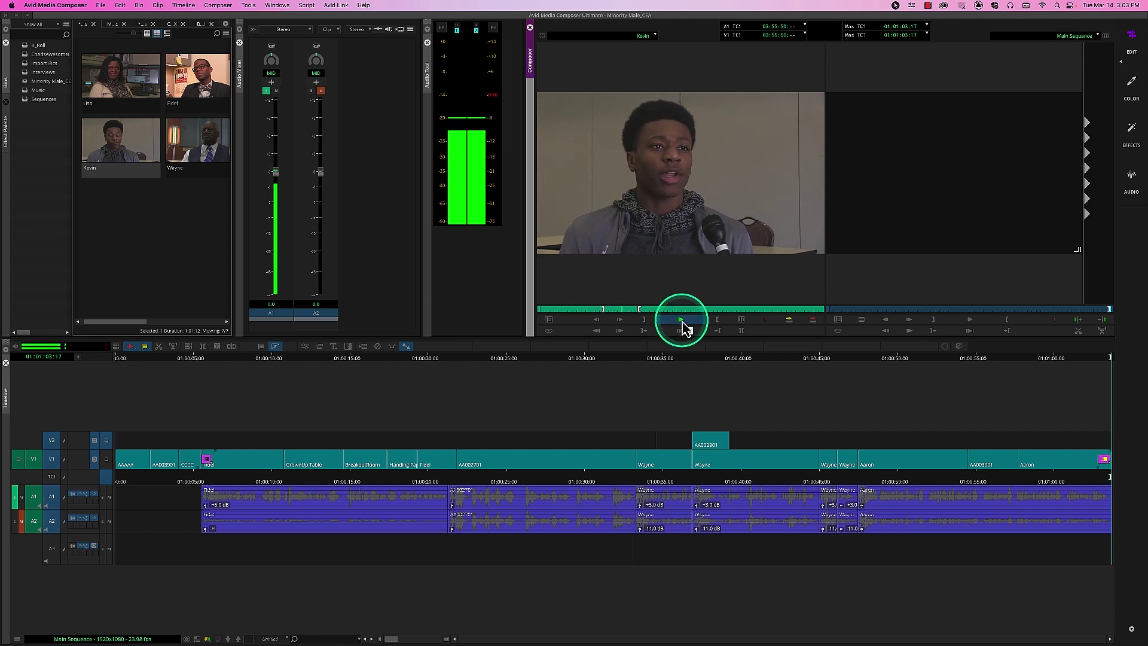
left_click(682, 320)
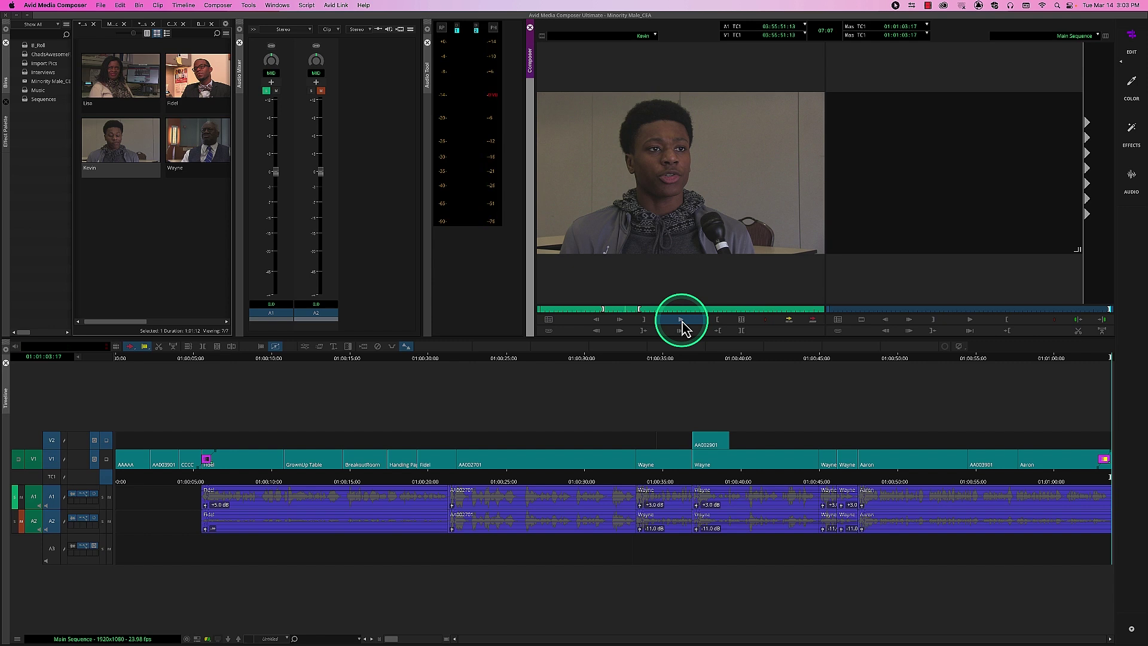
left_click(268, 91)
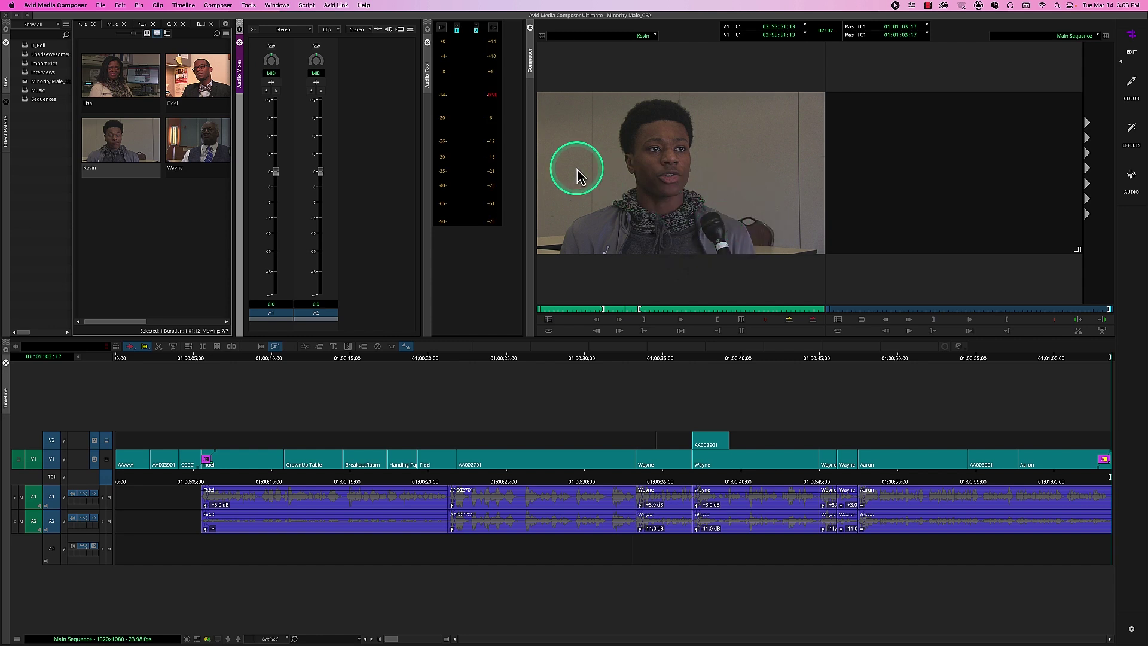
Step: Solo track A2 of the source clip, play from just after the in point to compare its sound and level, and clear the solo
left_click(310, 91)
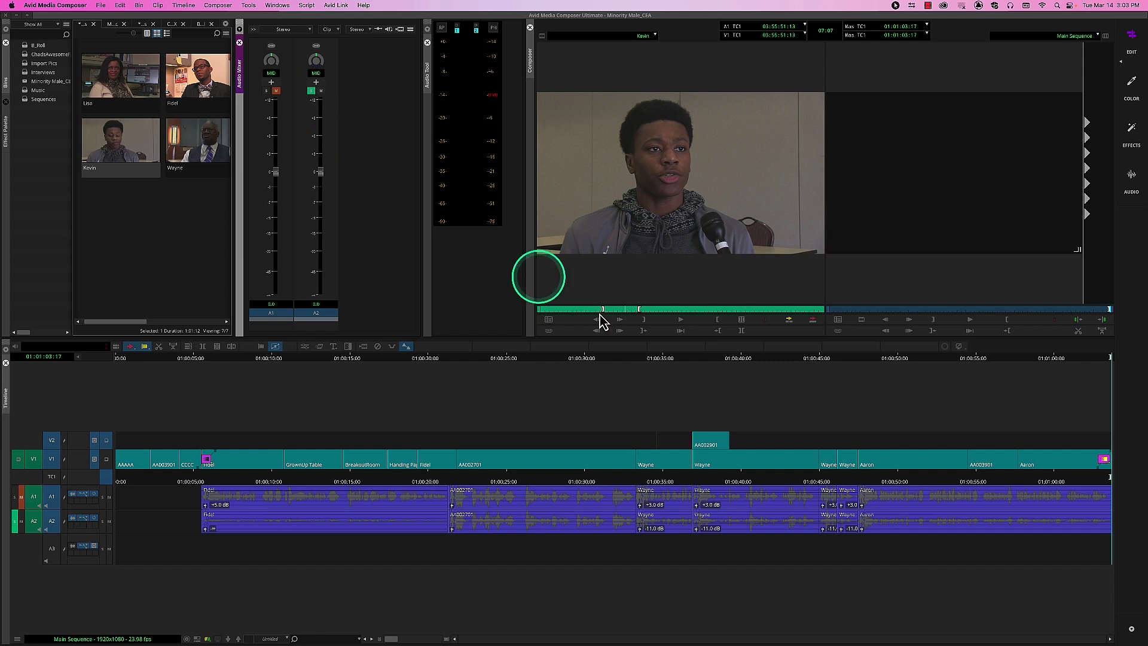
left_click(606, 310)
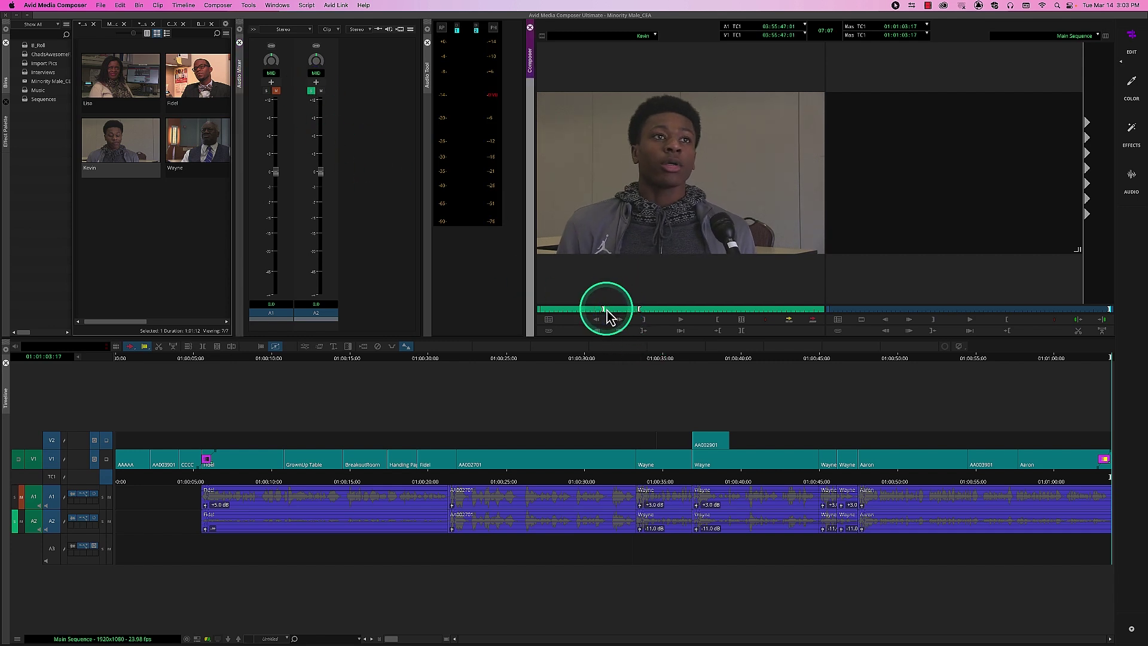
left_click(680, 321)
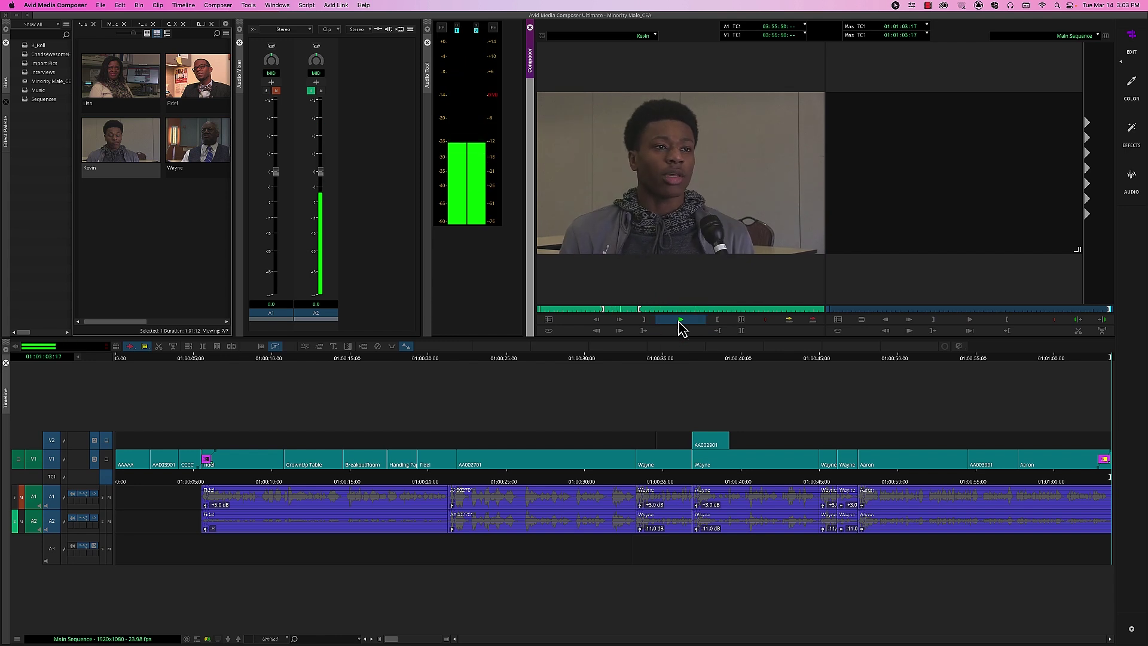
left_click(680, 322)
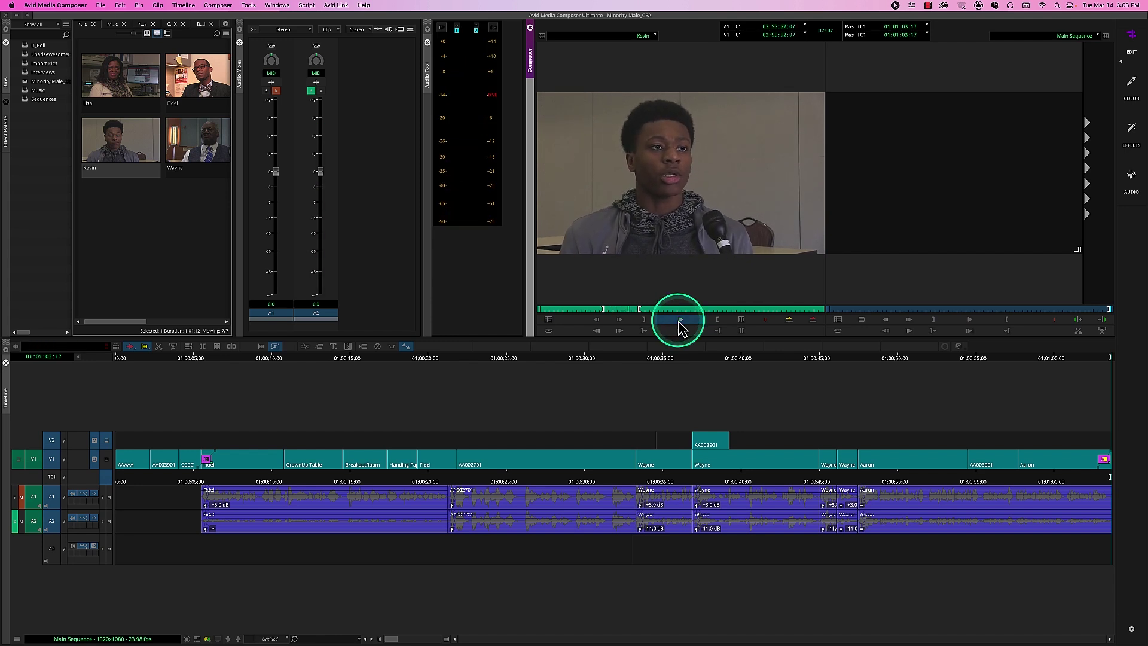
left_click(311, 91)
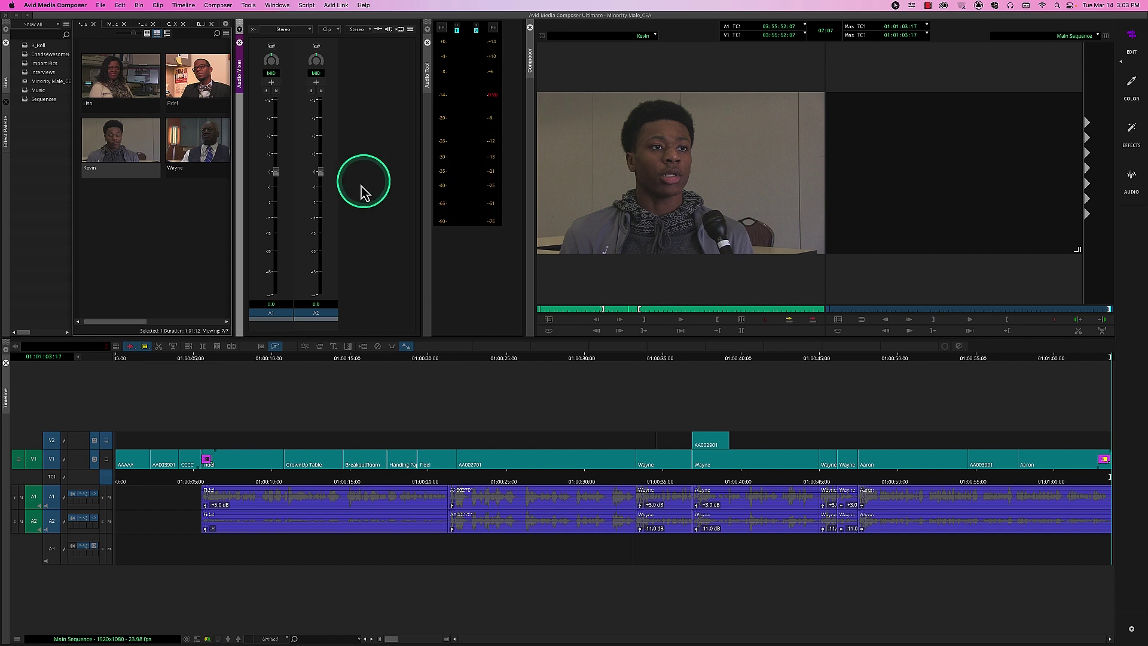
Step: Lower the source clip's A2 gain all the way to -inf in the Audio Mixer
left_click(321, 172)
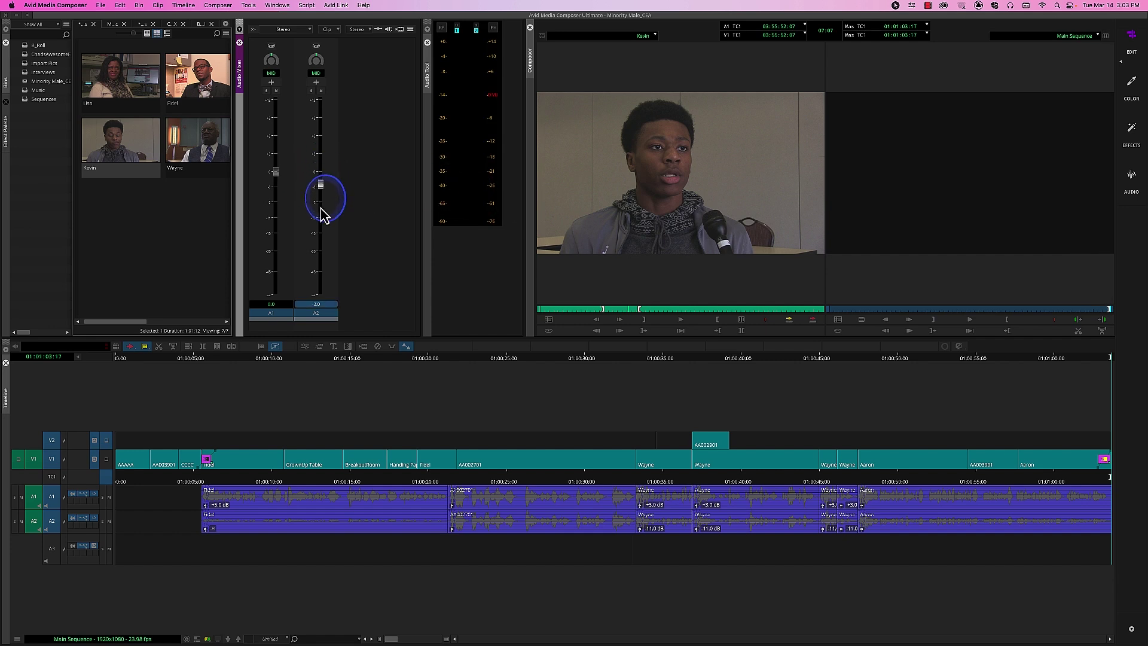
left_click(333, 321)
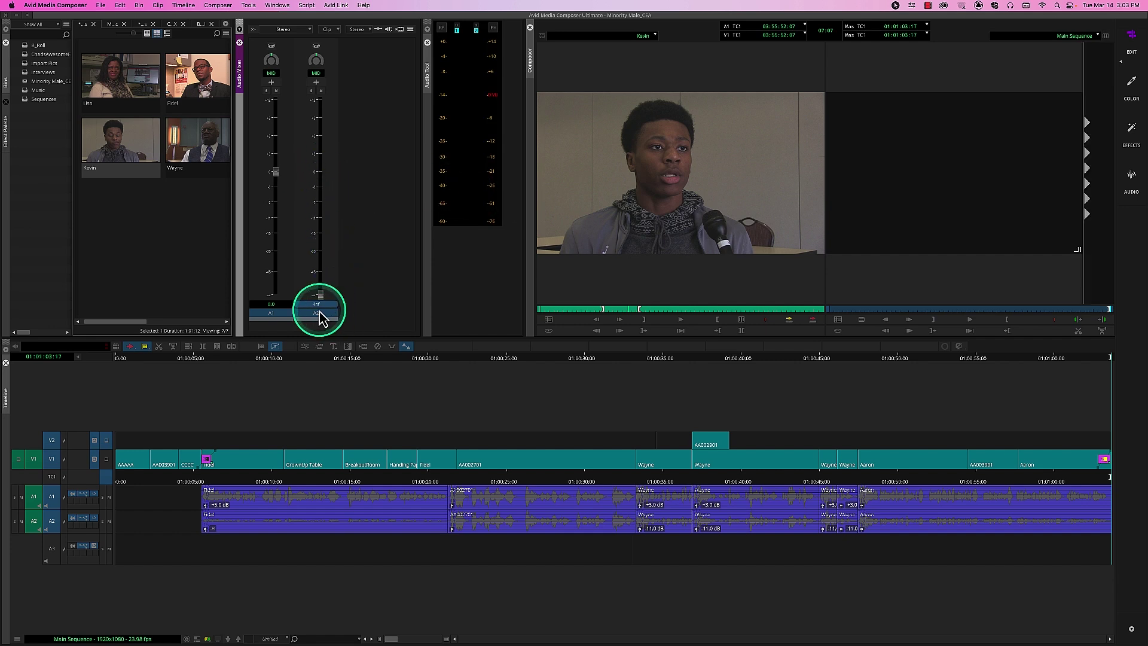
left_click(317, 299)
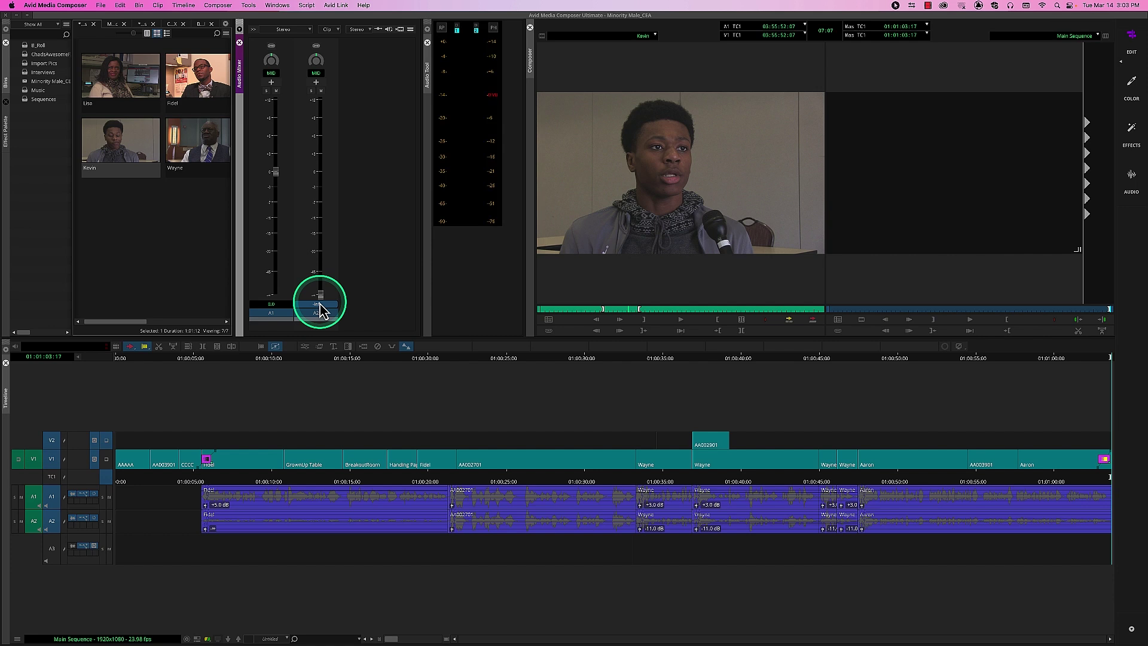
Step: Play the source clip again from near its in point and check the level coming from A1 alone
left_click(616, 320)
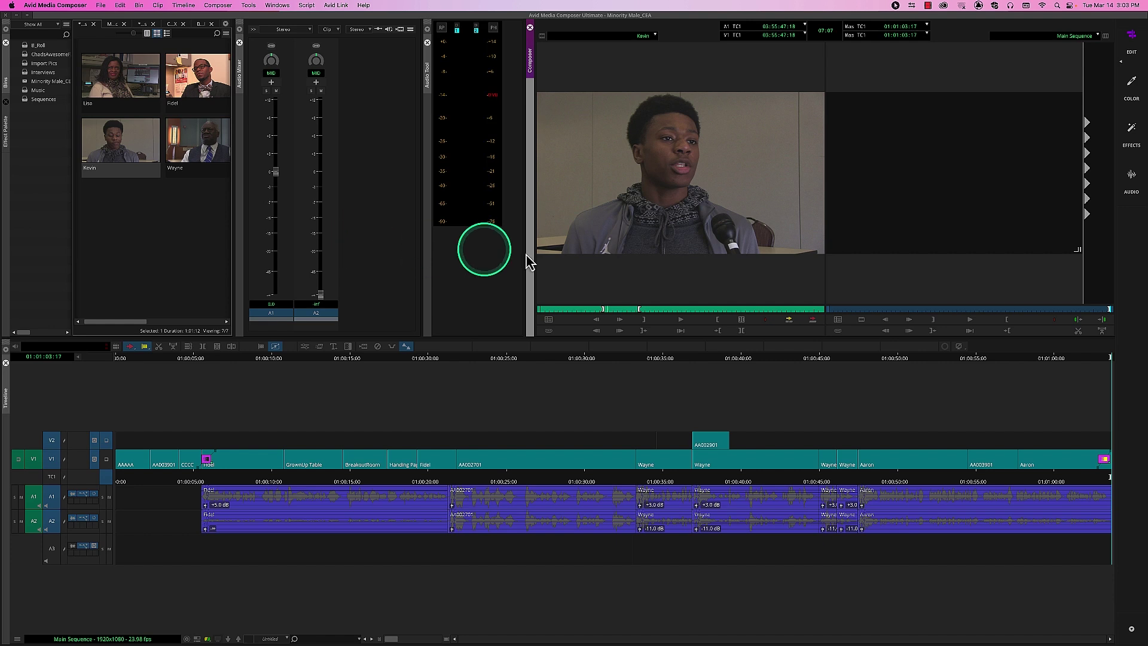
left_click(611, 309)
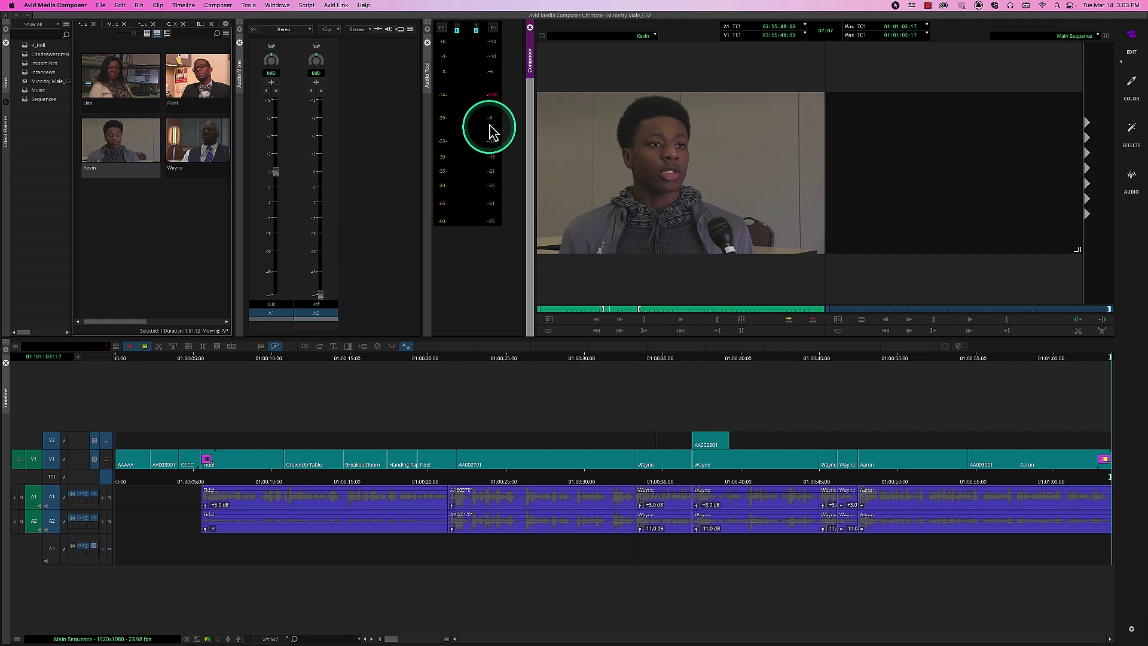
left_click(685, 323)
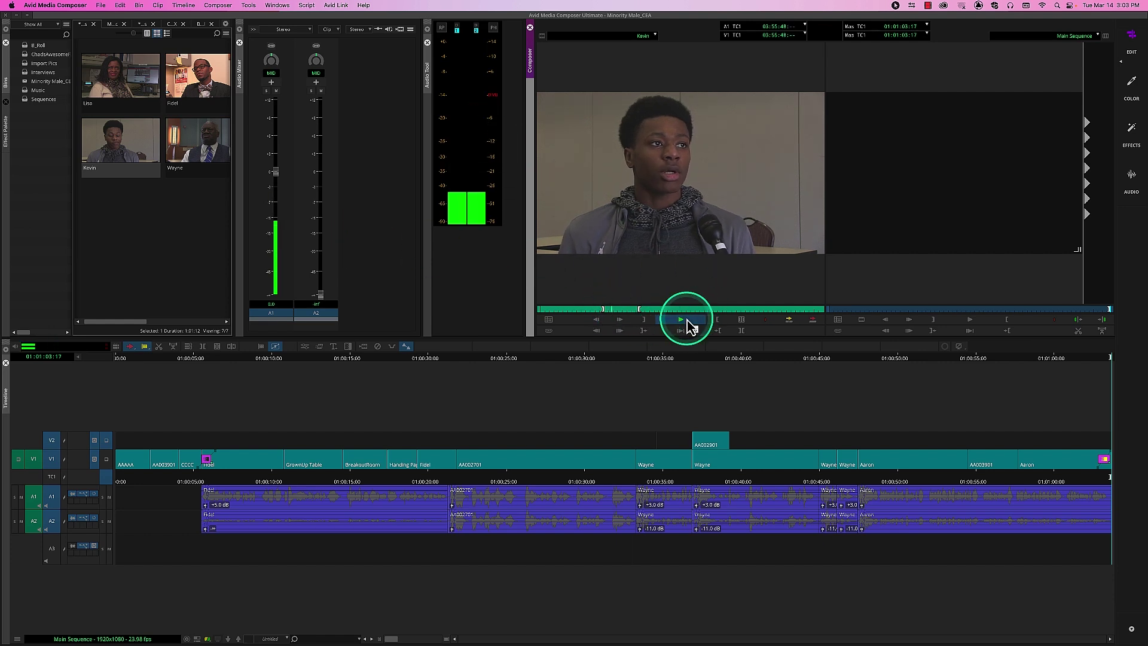
left_click(686, 322)
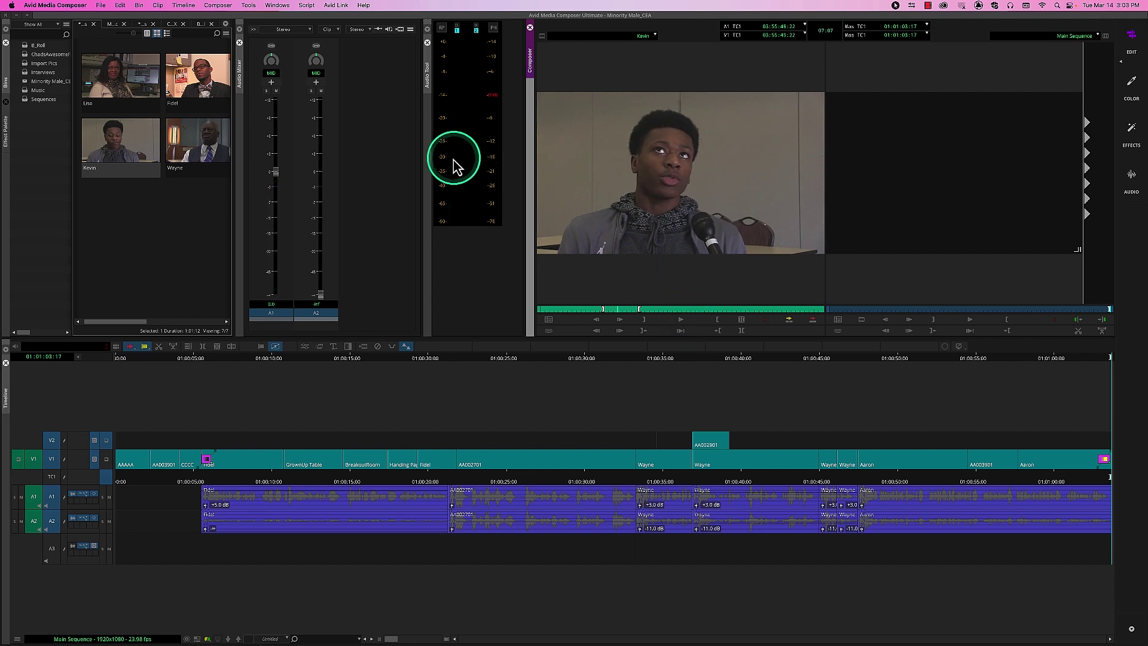
Step: Raise the source clip's A1 gain to 4.0 dB in the Audio Mixer and replay the clip to check the level
left_click(277, 174)
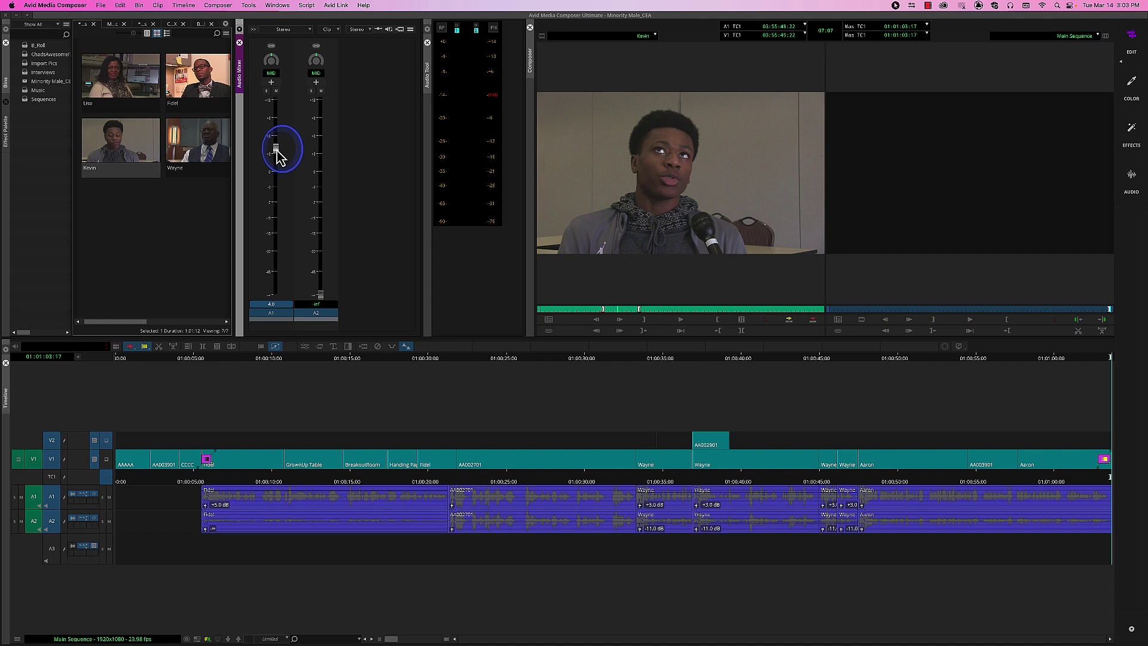
left_click(685, 322)
left_click(614, 308)
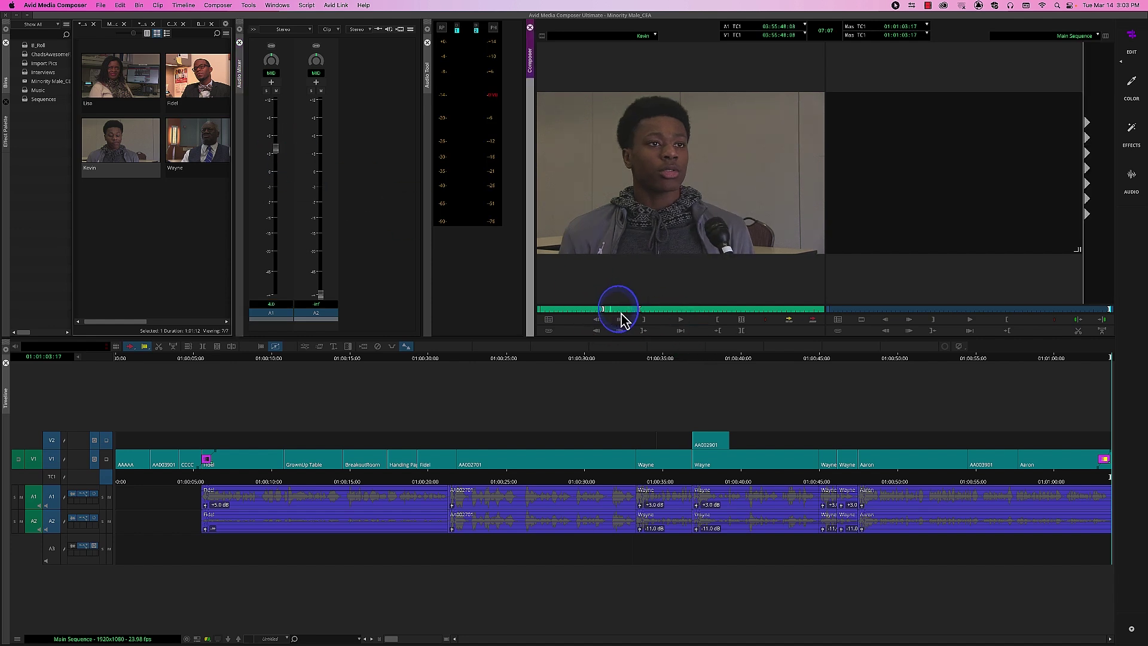
left_click(680, 320)
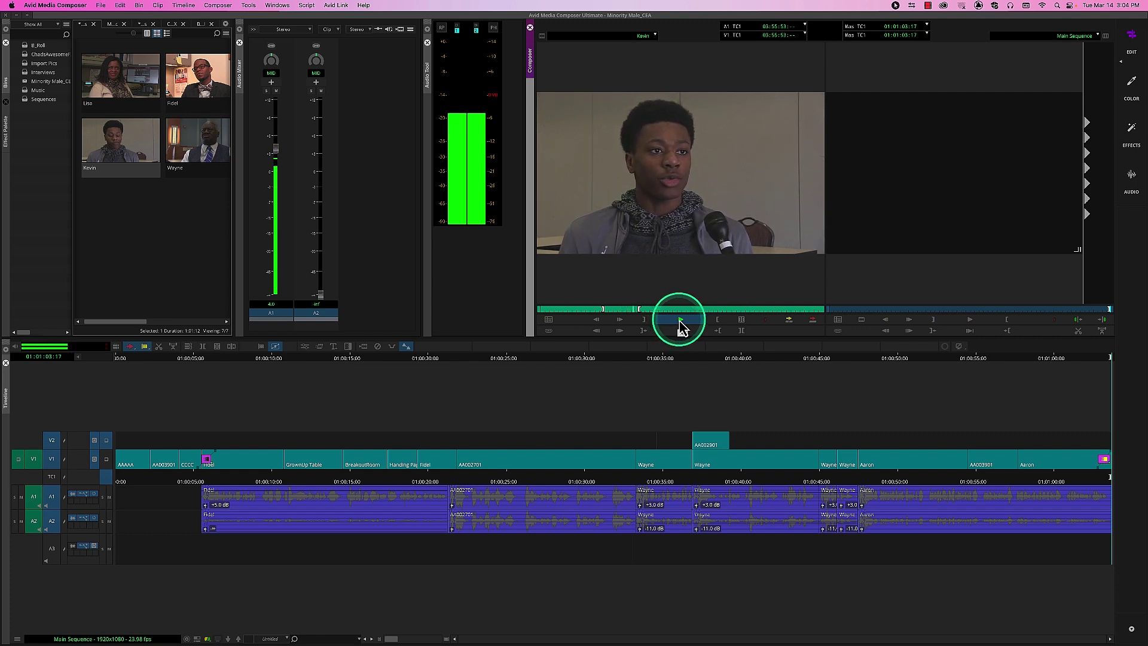
left_click(602, 286)
Step: Set the source clip's A1 gain to 5.0 dB in the Audio Mixer and replay the clip to check the level
left_click(275, 155)
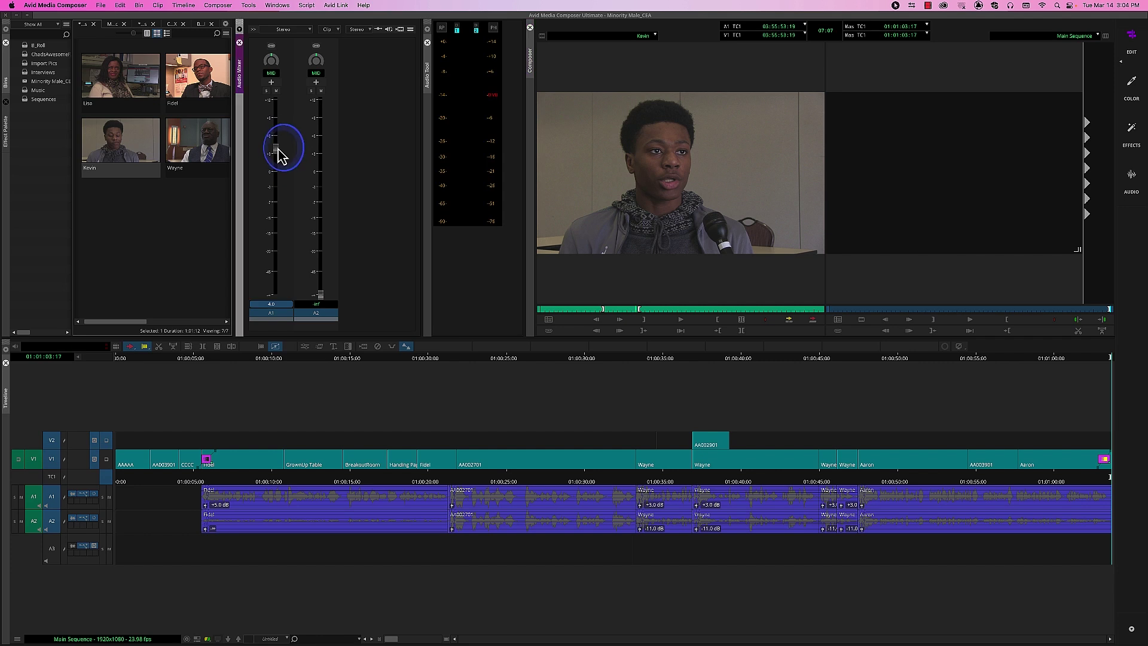
left_click_drag(282, 124, 278, 149)
left_click(626, 312)
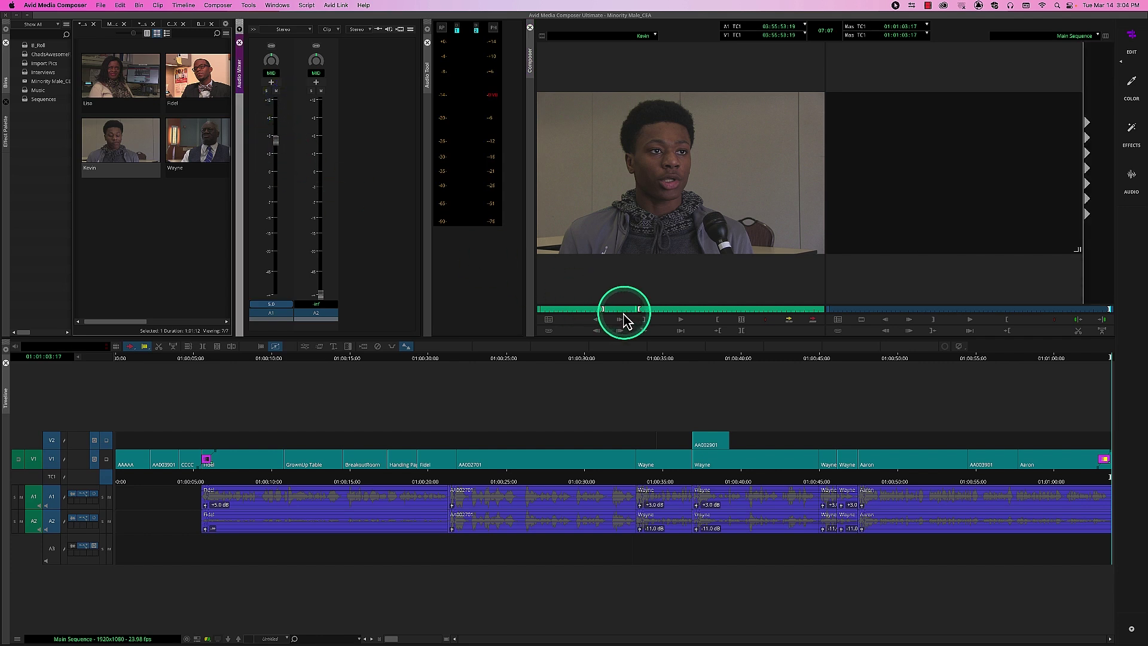
left_click(680, 320)
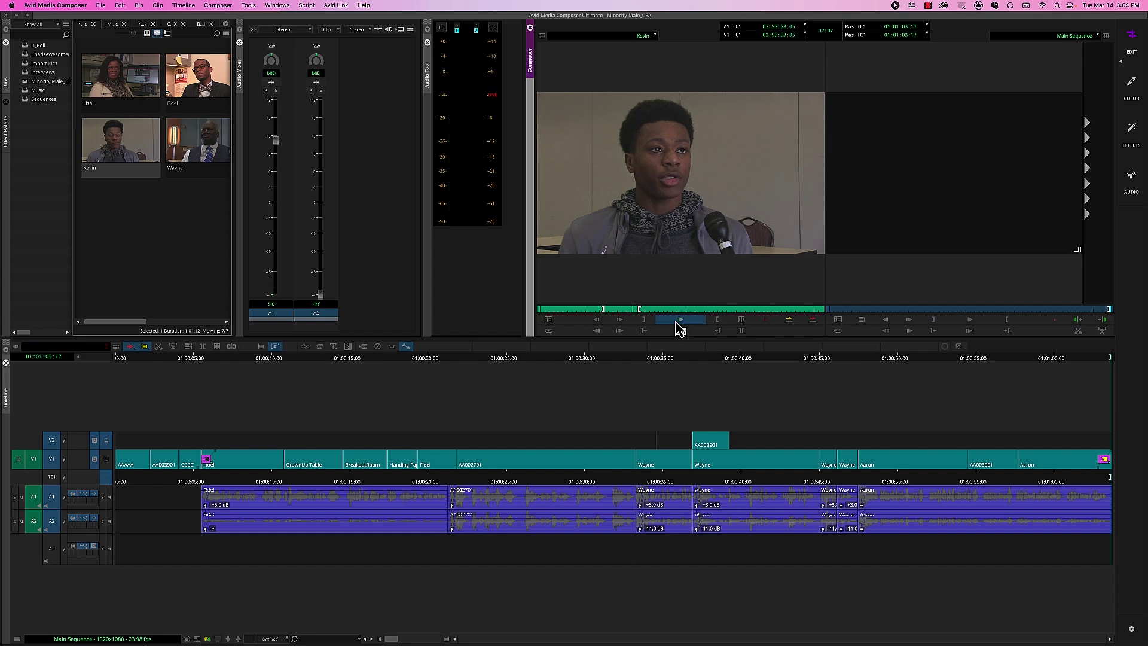
left_click(680, 328)
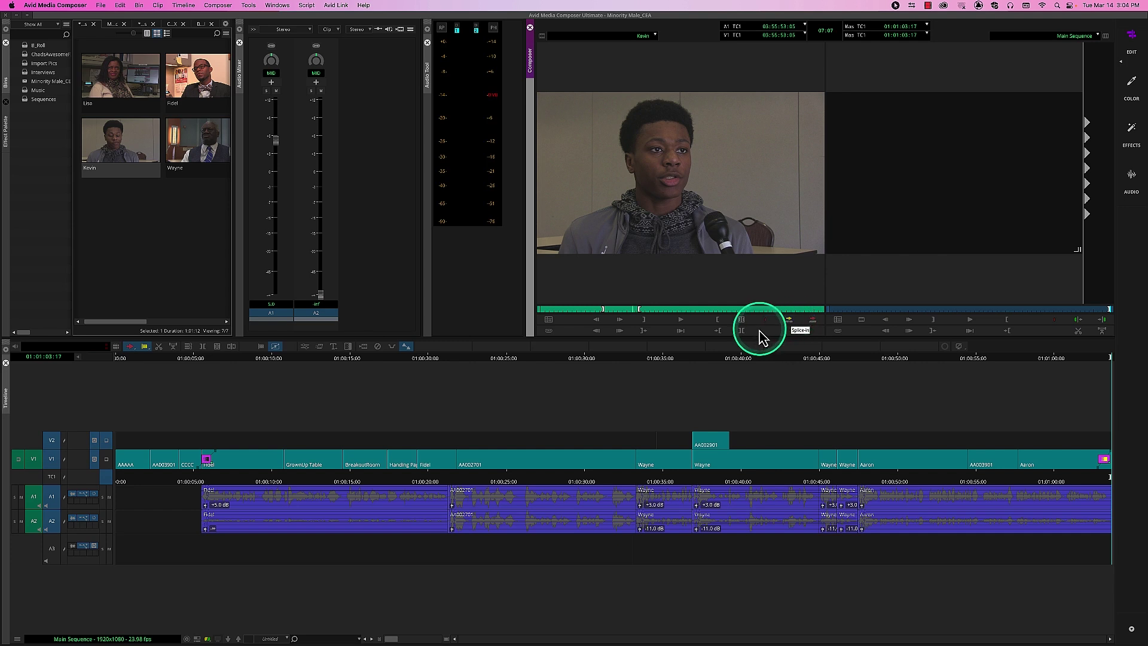
Step: Keep source tracks V1, A1 and A2 enabled and splice the marked interview section into the Main Sequence at the in point
left_click(34, 521)
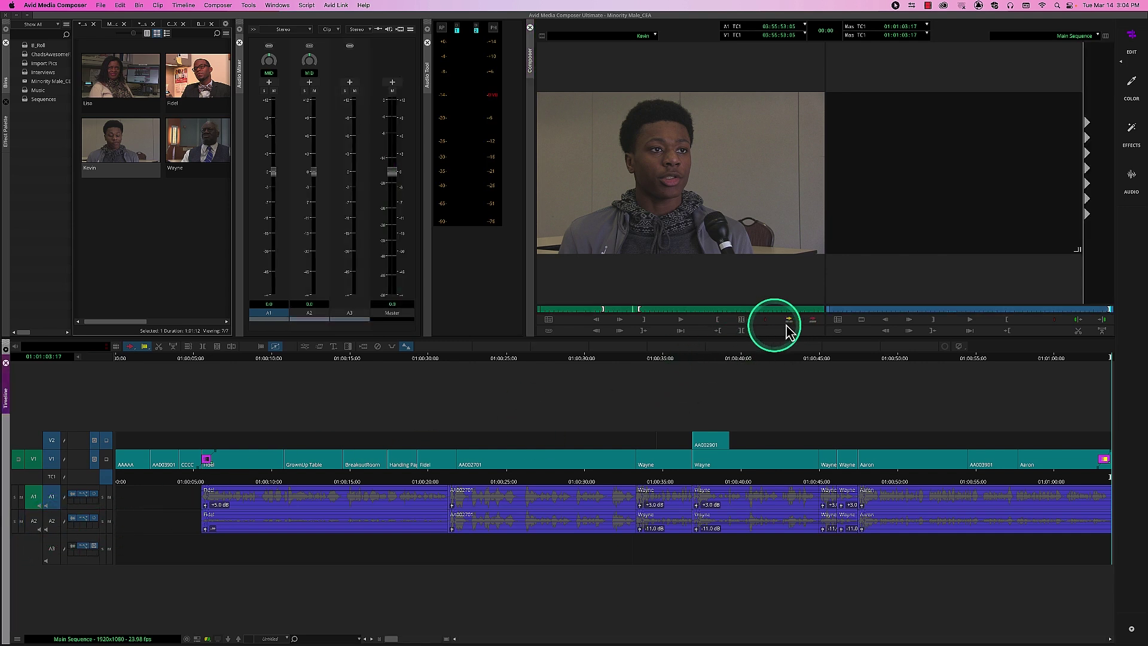
left_click(34, 521)
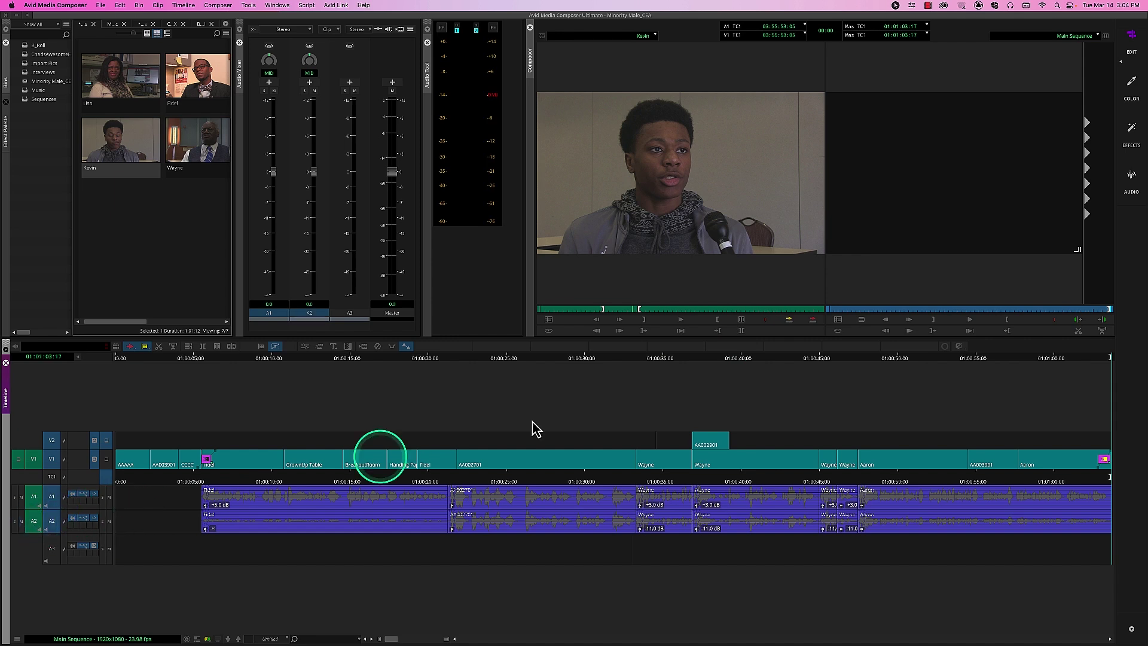
left_click(789, 320)
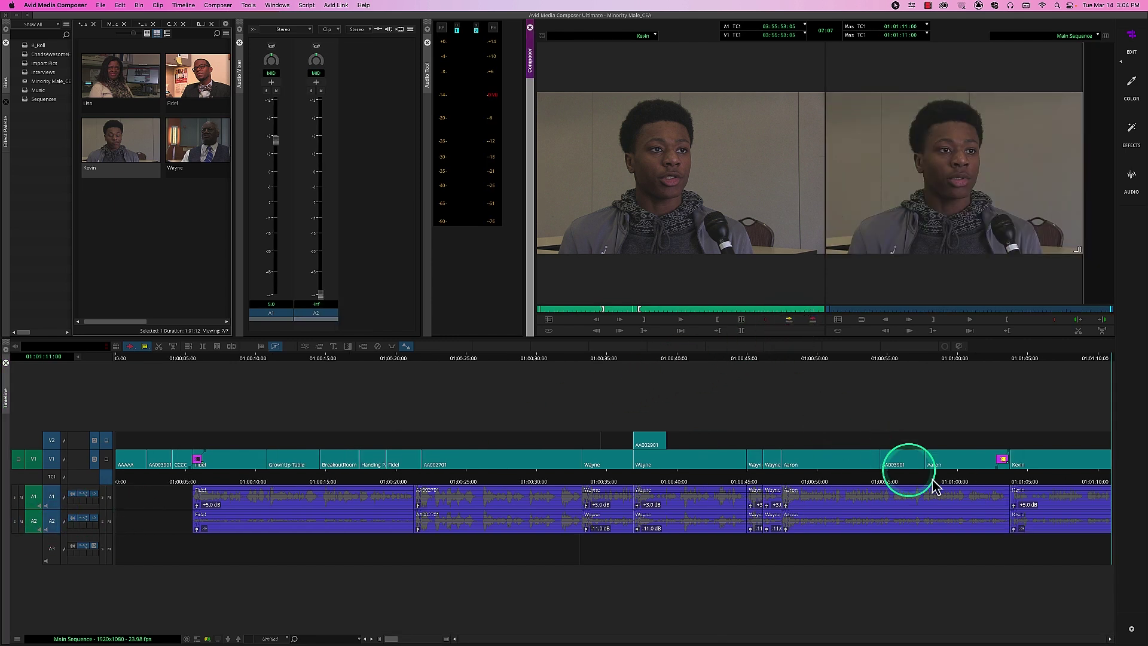
Step: Review the cut into the newly spliced interview clip, delete the transition effect at that cut, and play across it again
left_click(978, 482)
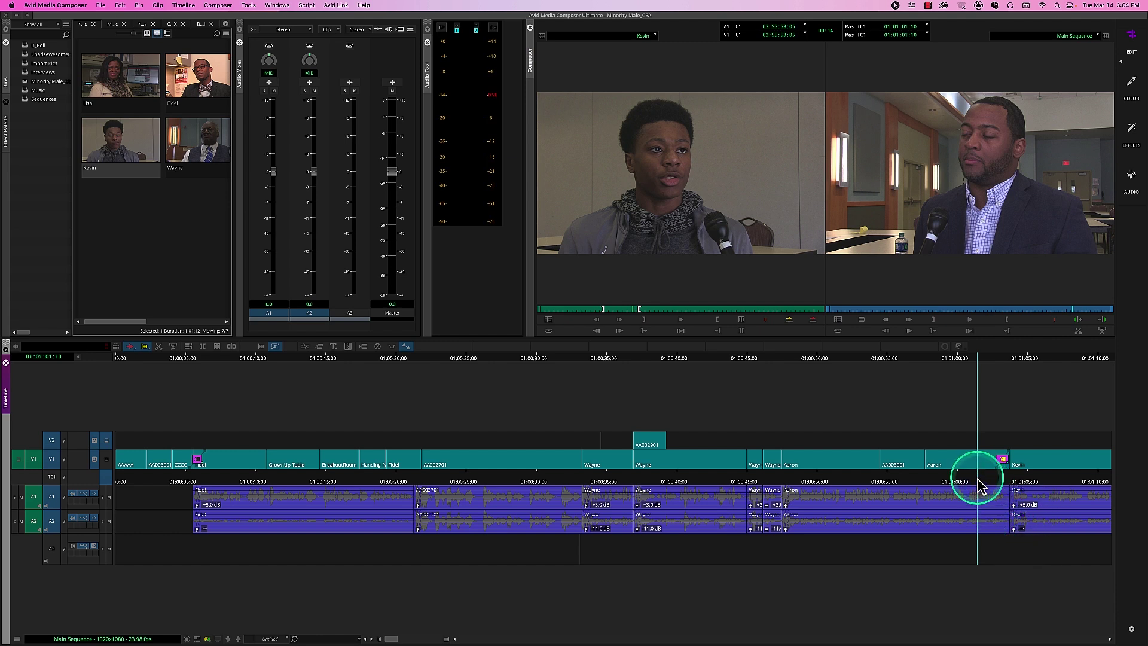
key("space")
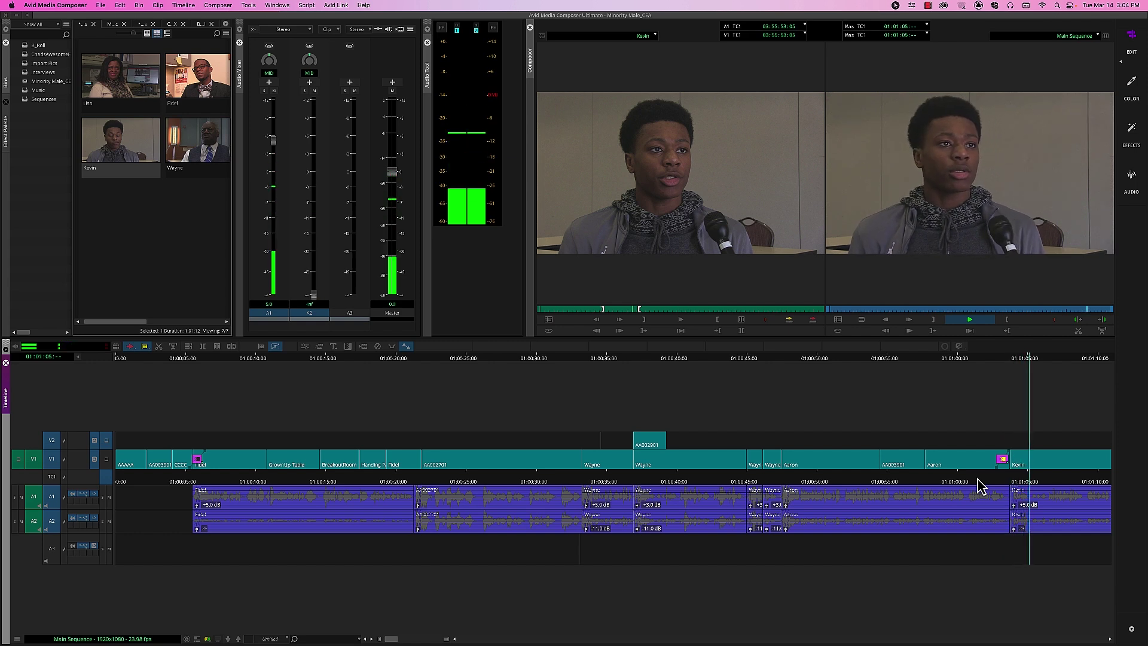
left_click(1002, 461)
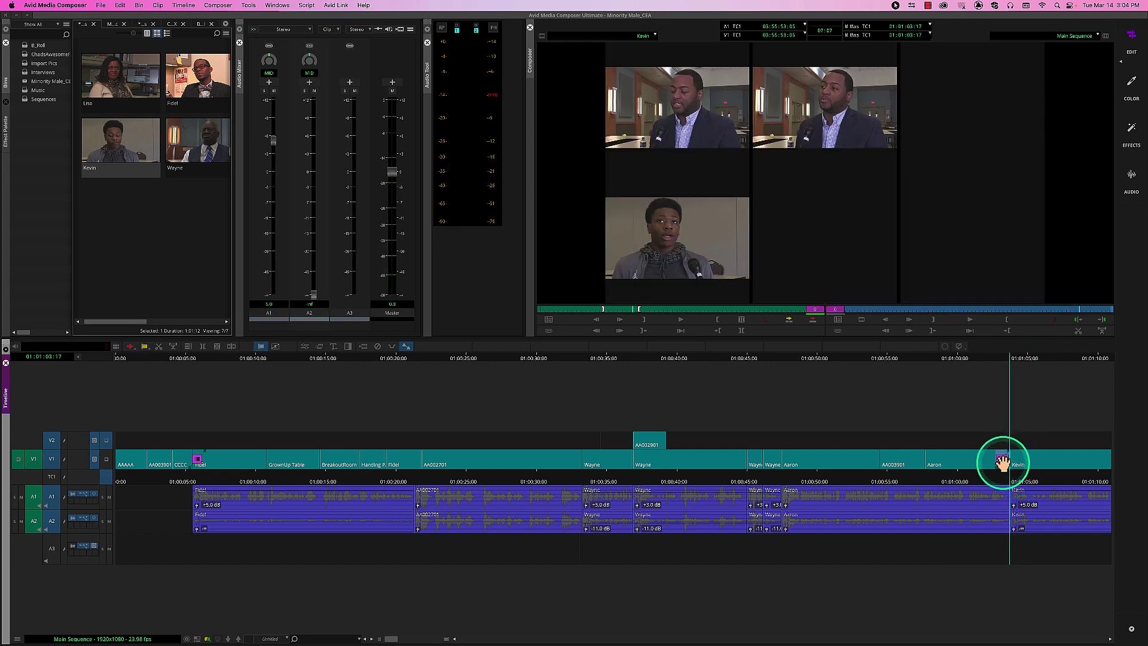
key("Delete")
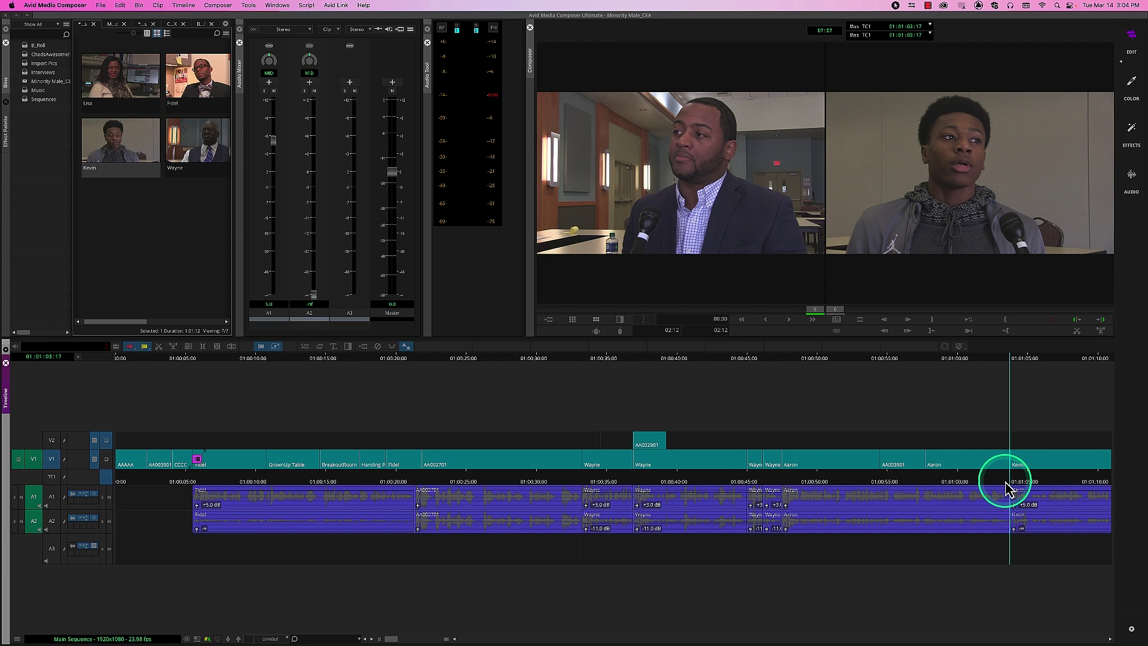
left_click(1006, 489)
key("space")
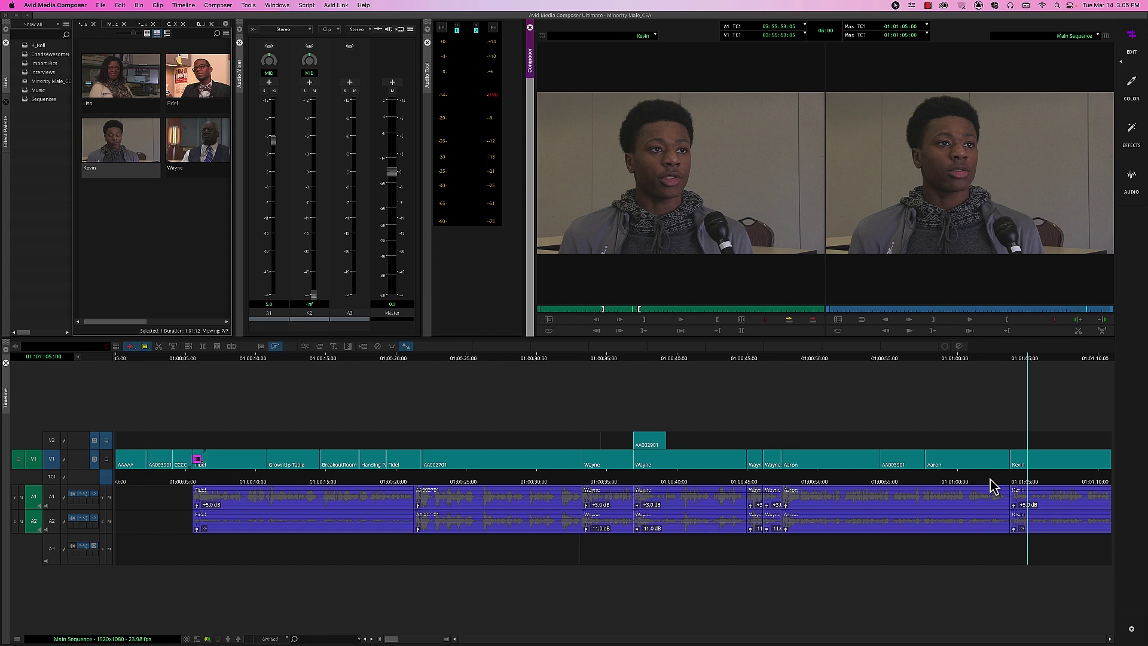
Step: Play clip AA002701 and the cut into it from the preceding interview clip to compare their audio levels
left_click(433, 482)
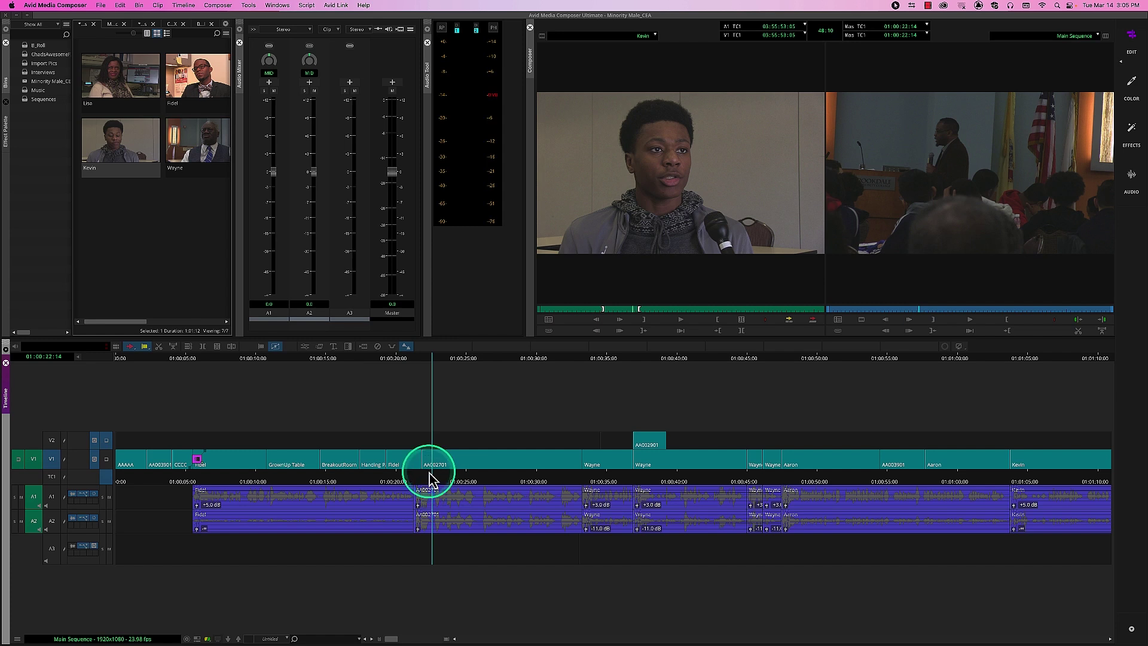
left_click(428, 475)
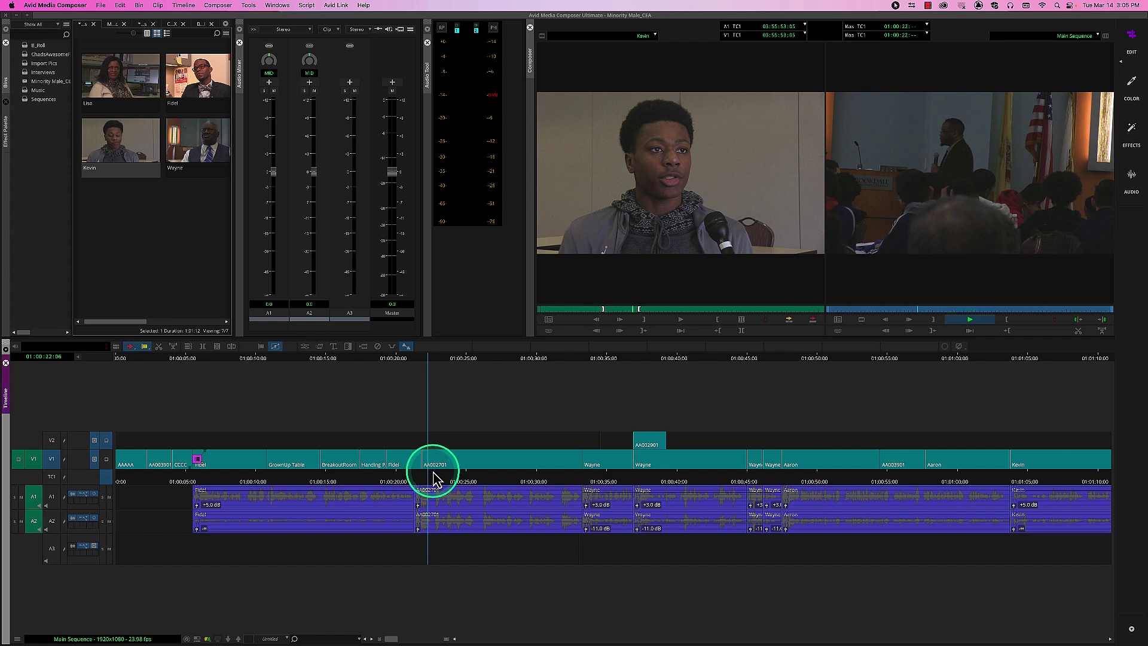
key("space")
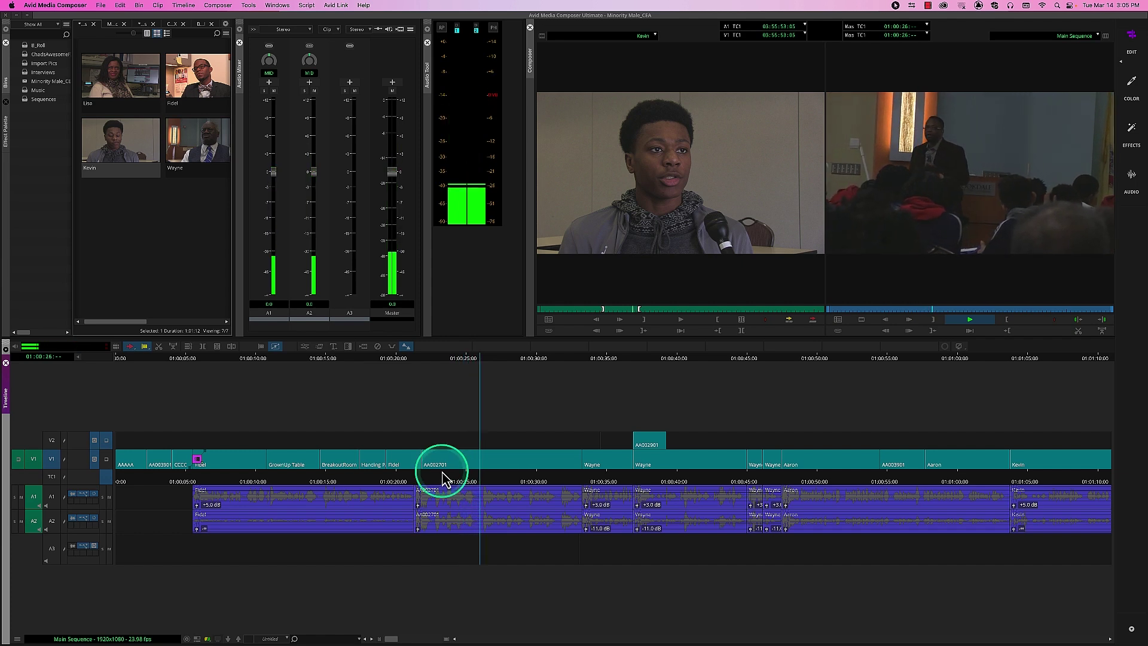
key("space")
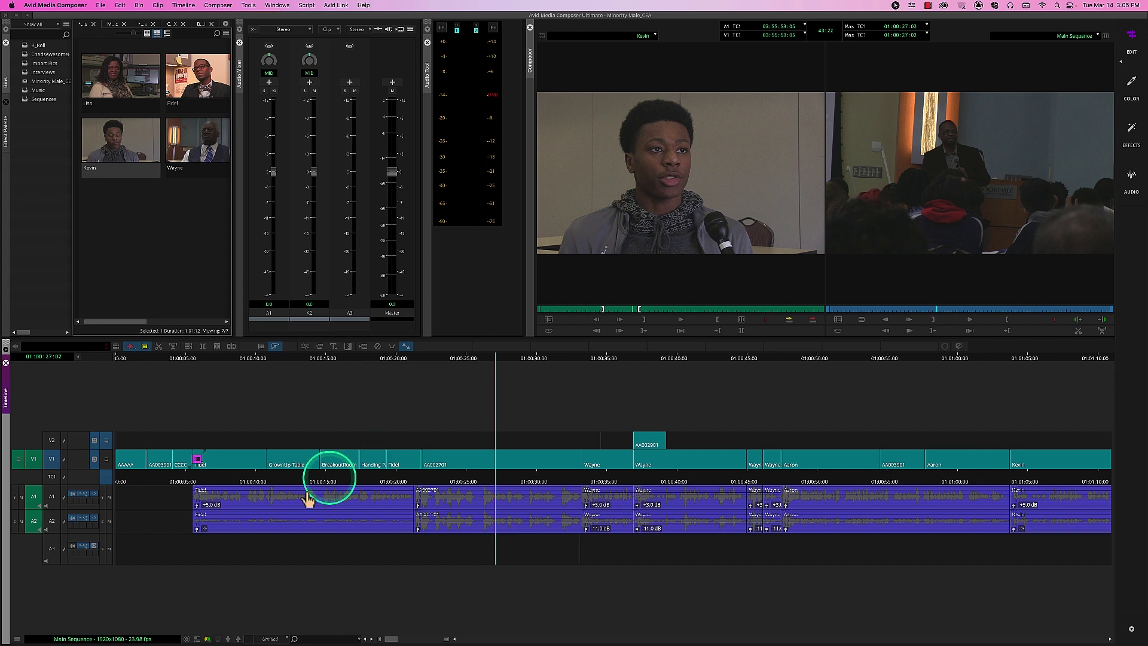
left_click(290, 483)
left_click(354, 485)
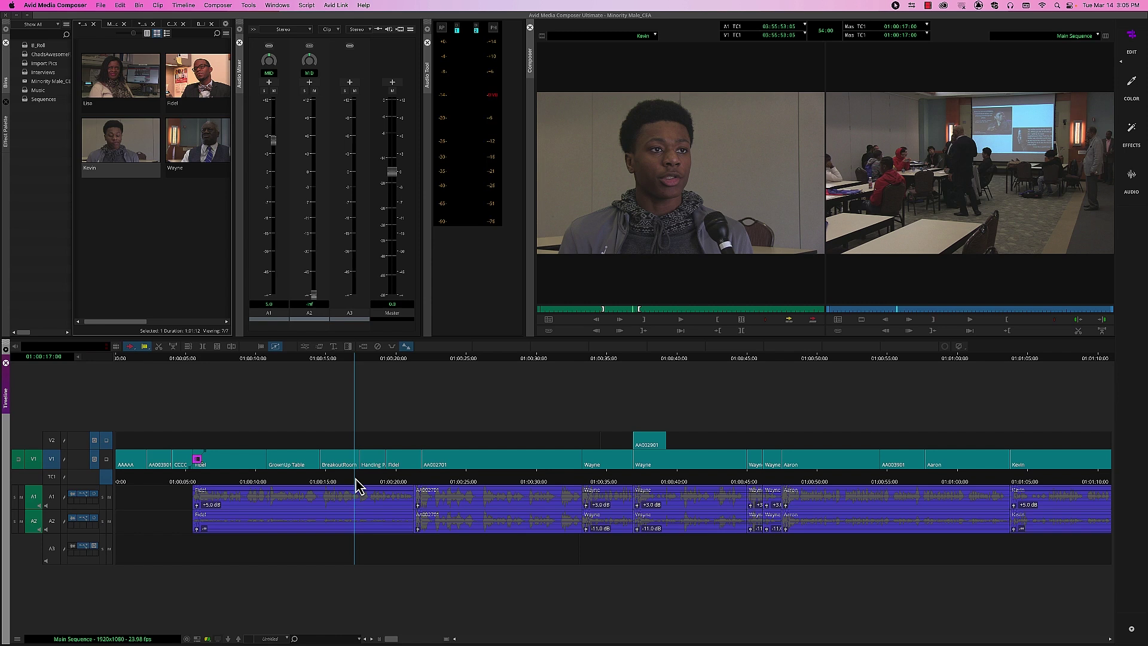
key("space")
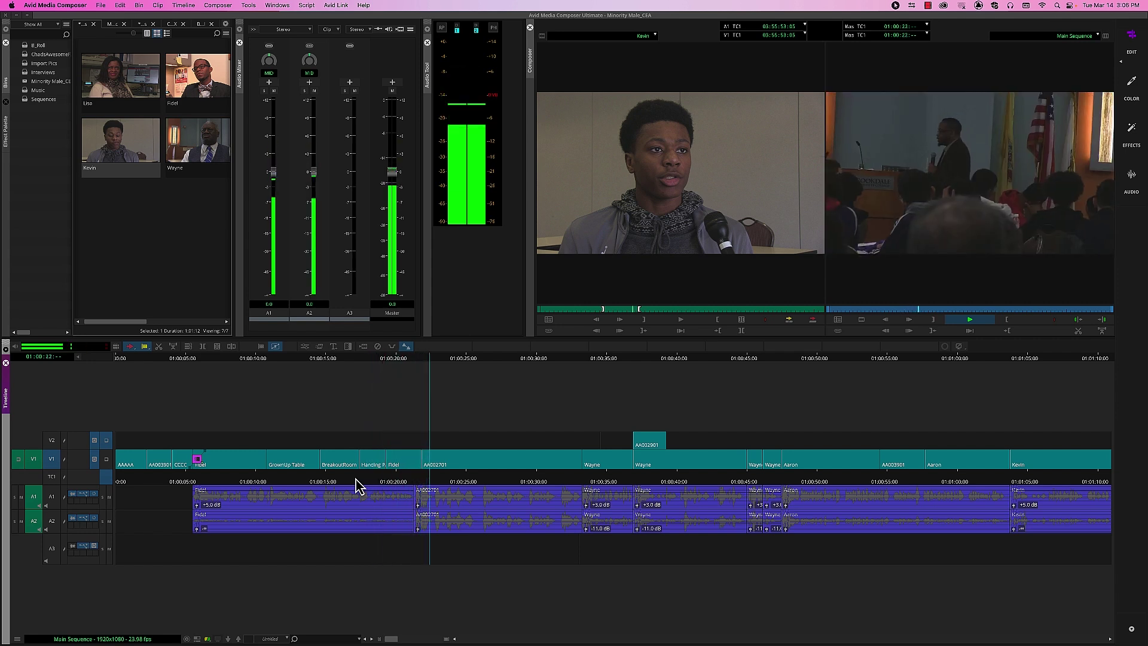
key("space")
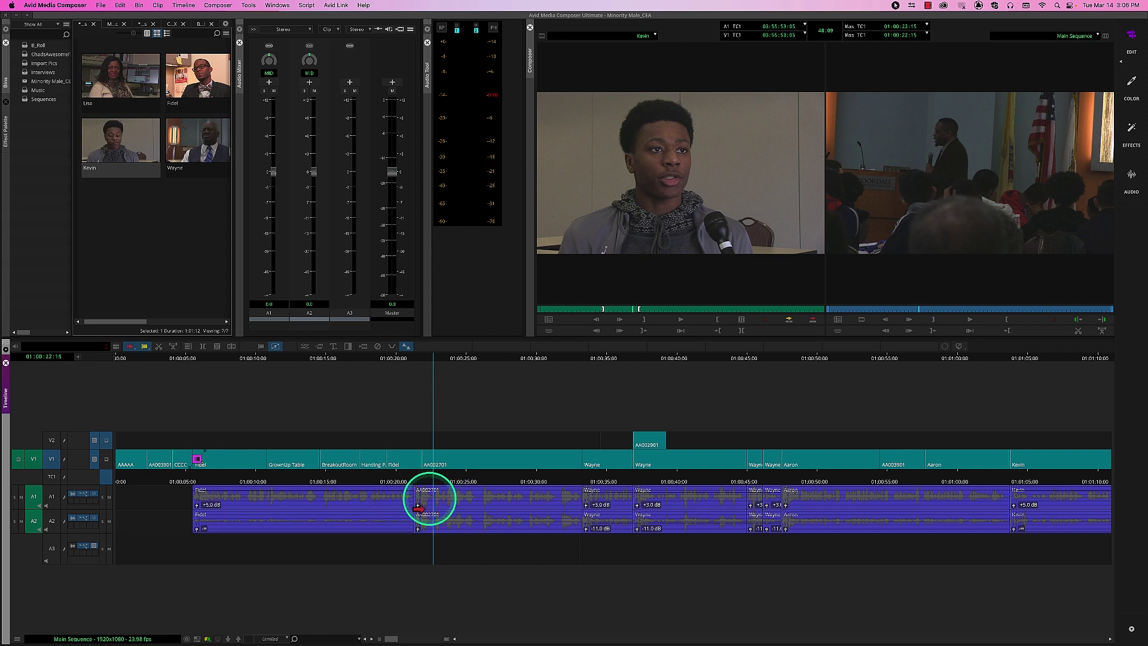
left_click(418, 506)
key("space")
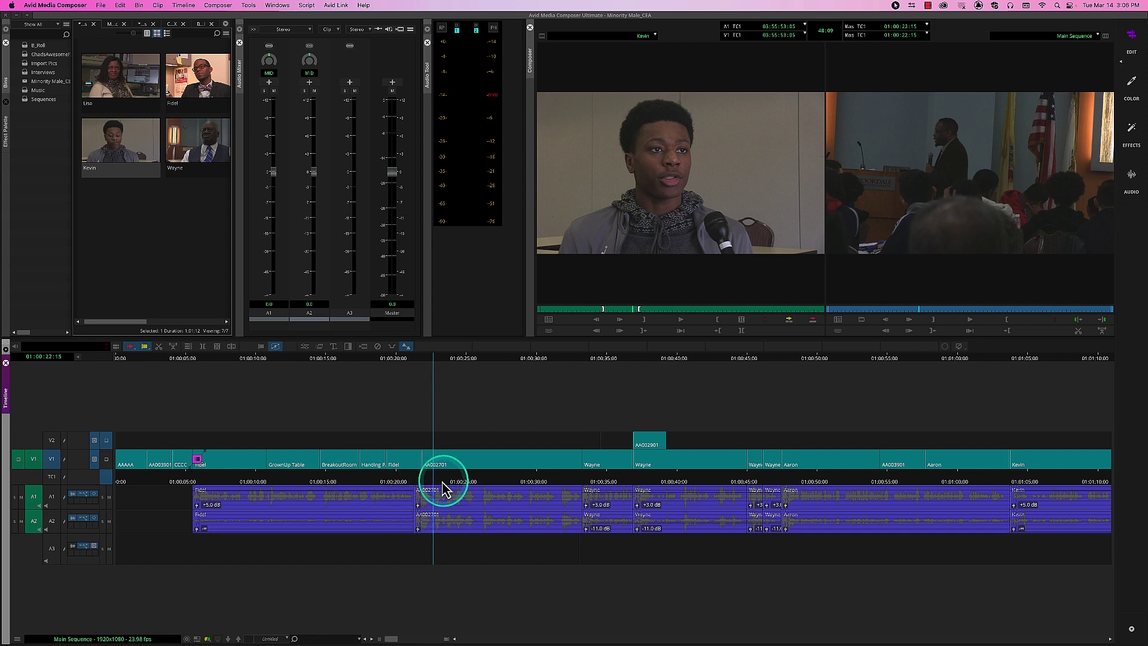
key("space")
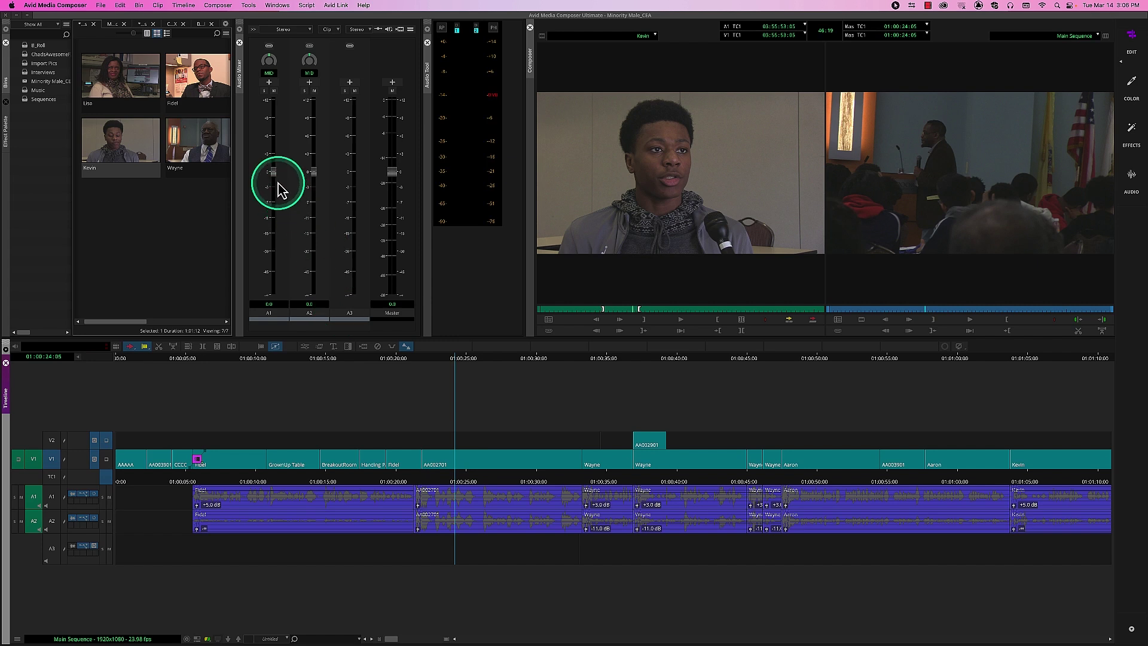
Step: Lower the A1 and A2 clip gain of AA002701 to -4.0 dB and play into the following interview clip
left_click_drag(274, 174, 273, 175)
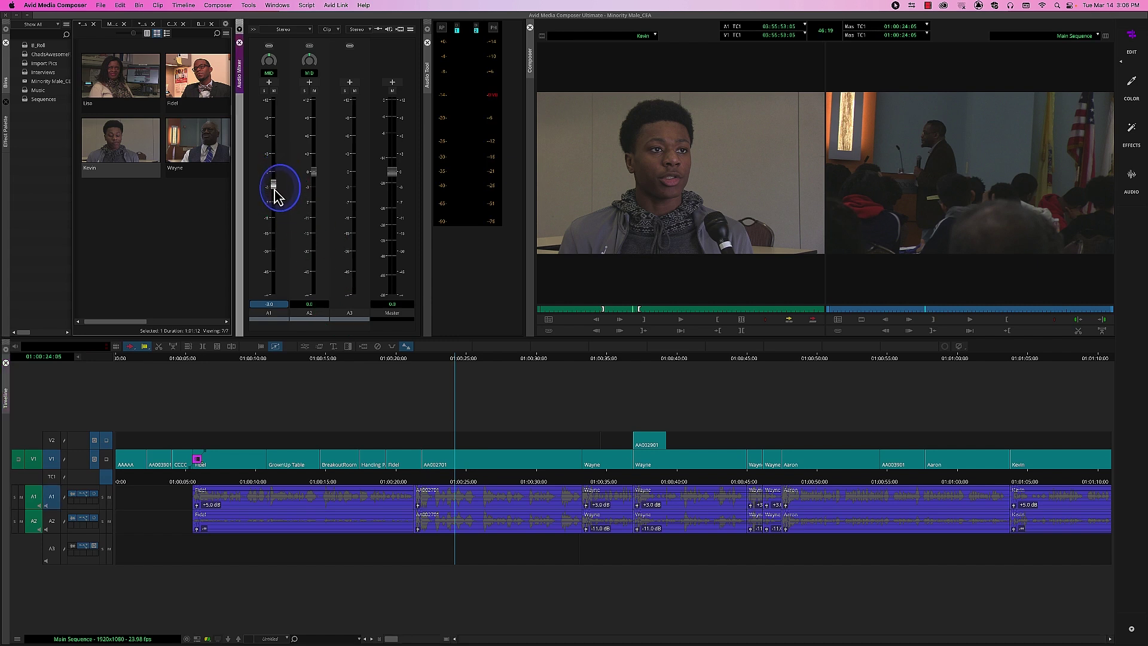
left_click_drag(276, 194, 277, 196)
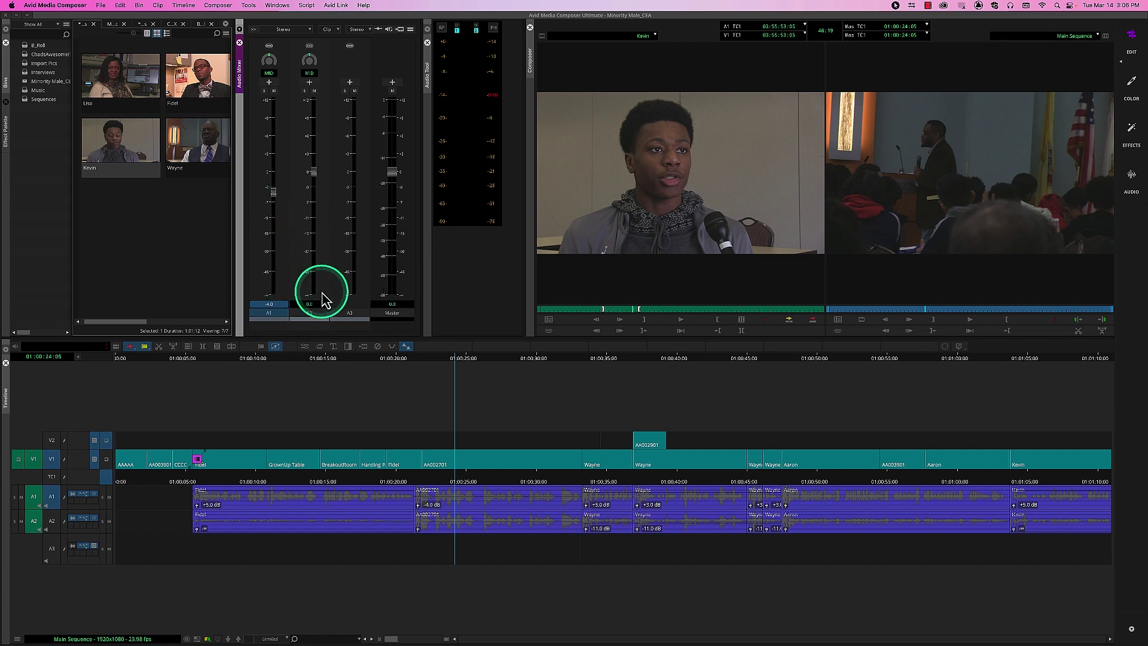
left_click_drag(314, 174, 314, 178)
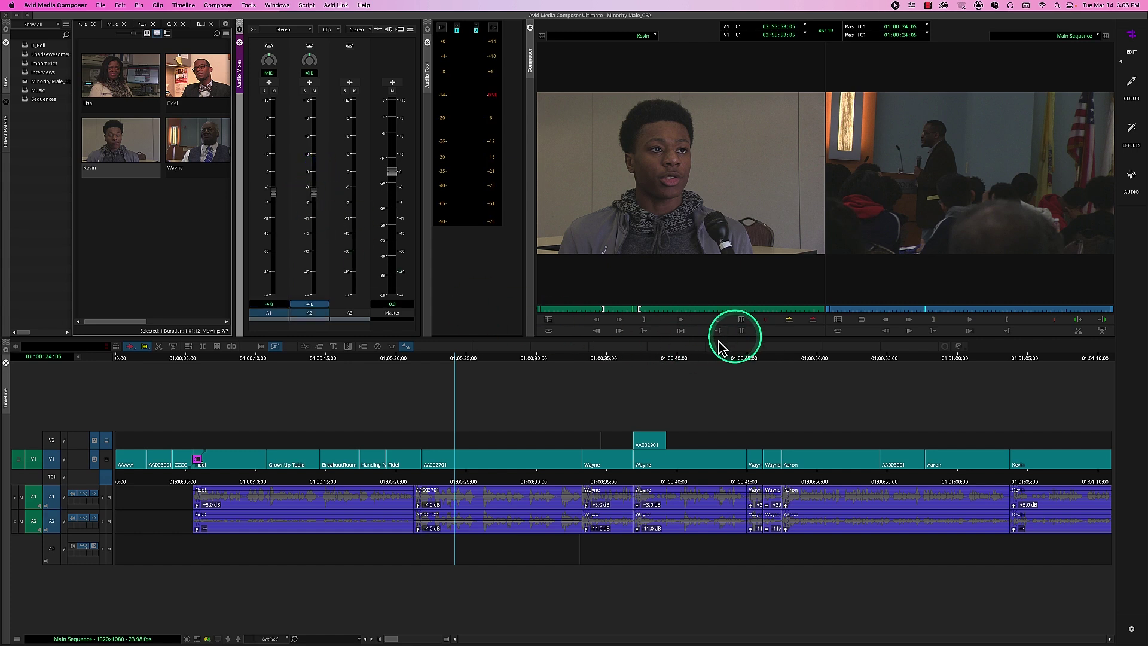
left_click(682, 330)
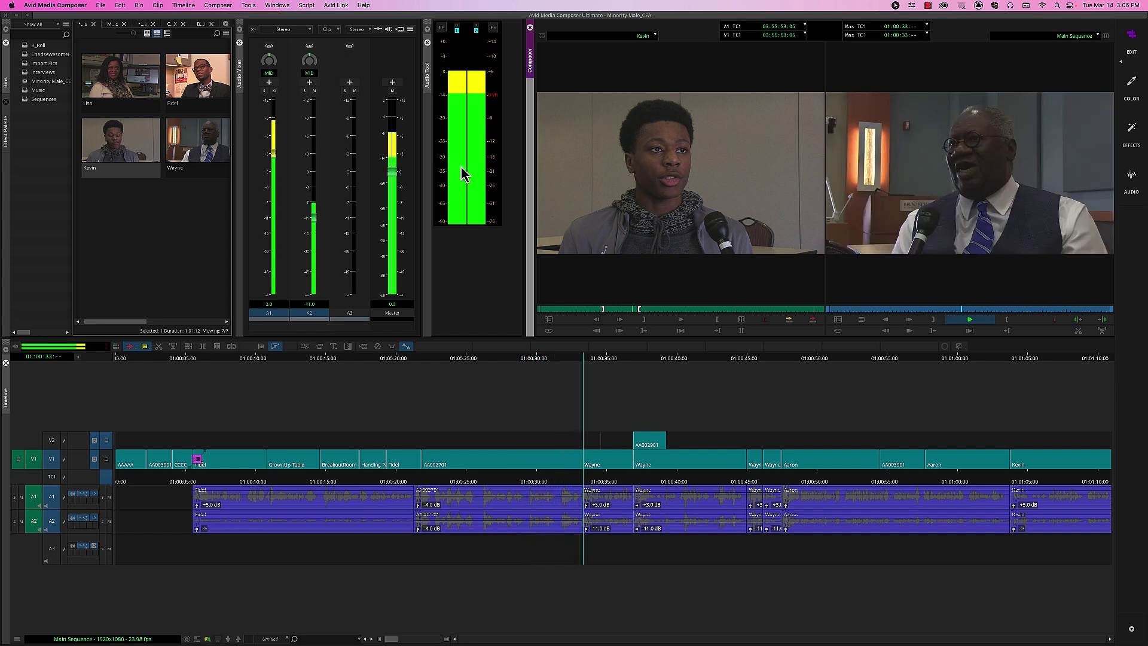
key("space")
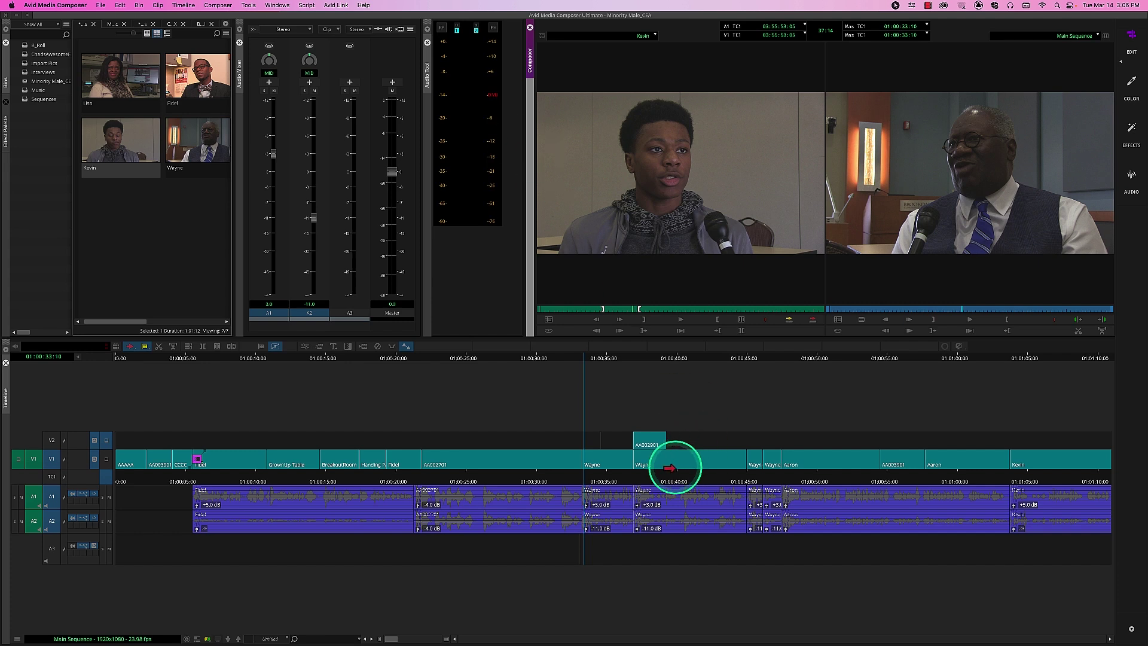
Step: Park on the interview clip right after AA002701, solo track A2 and play its A2 audio on its own
left_click(595, 482)
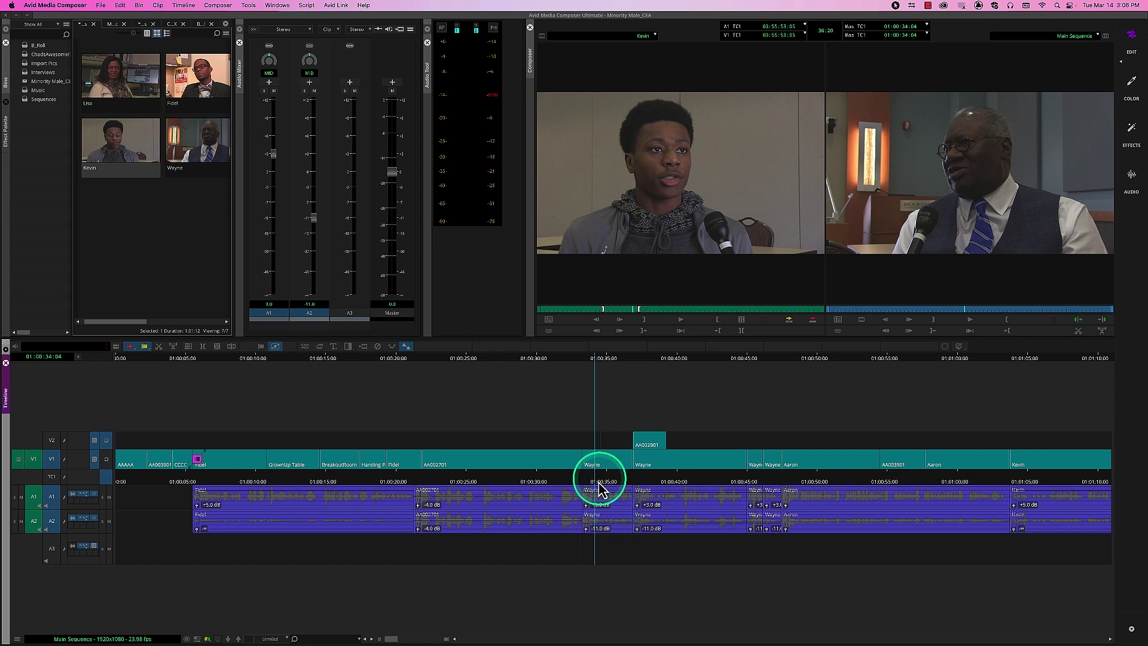
left_click(598, 478)
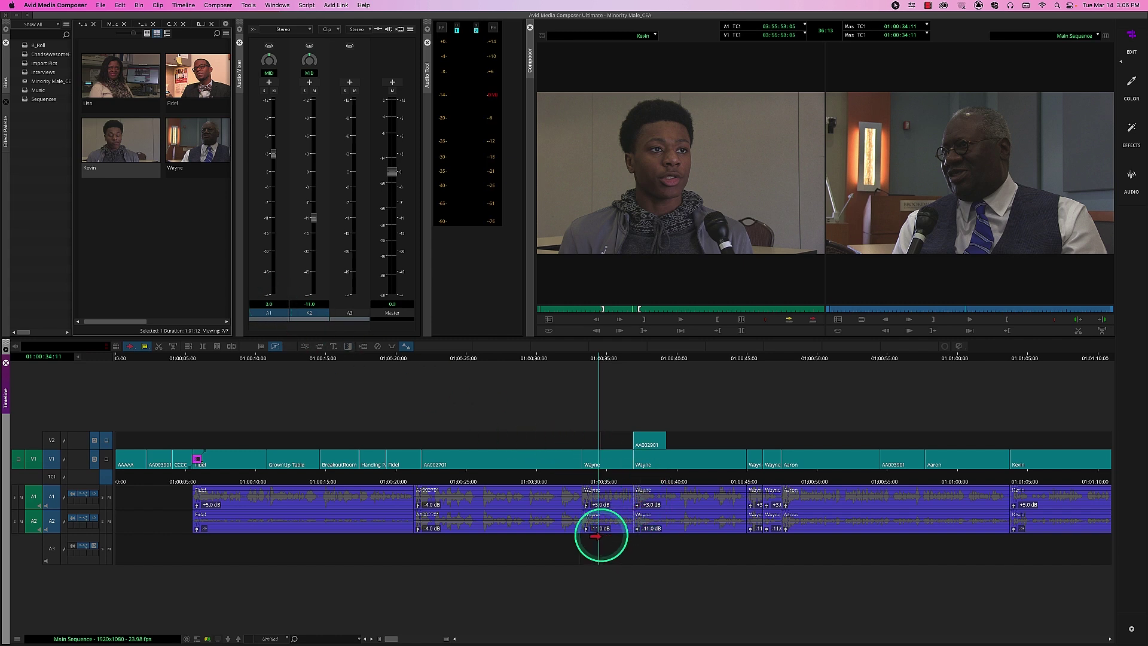
left_click(305, 91)
key("space")
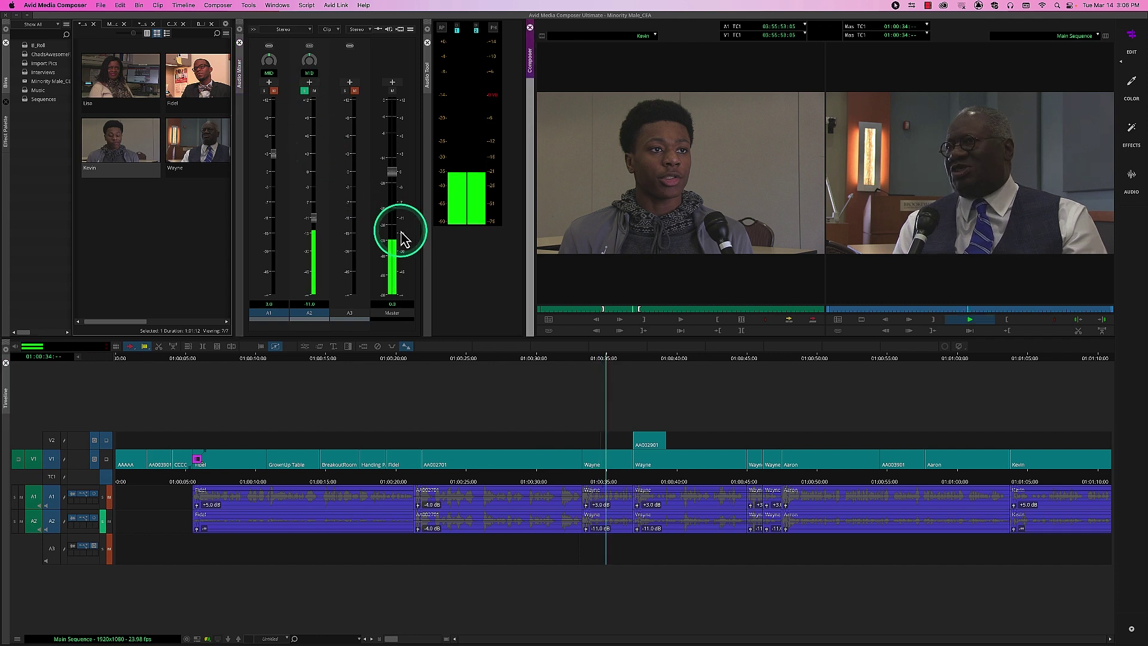
key("space")
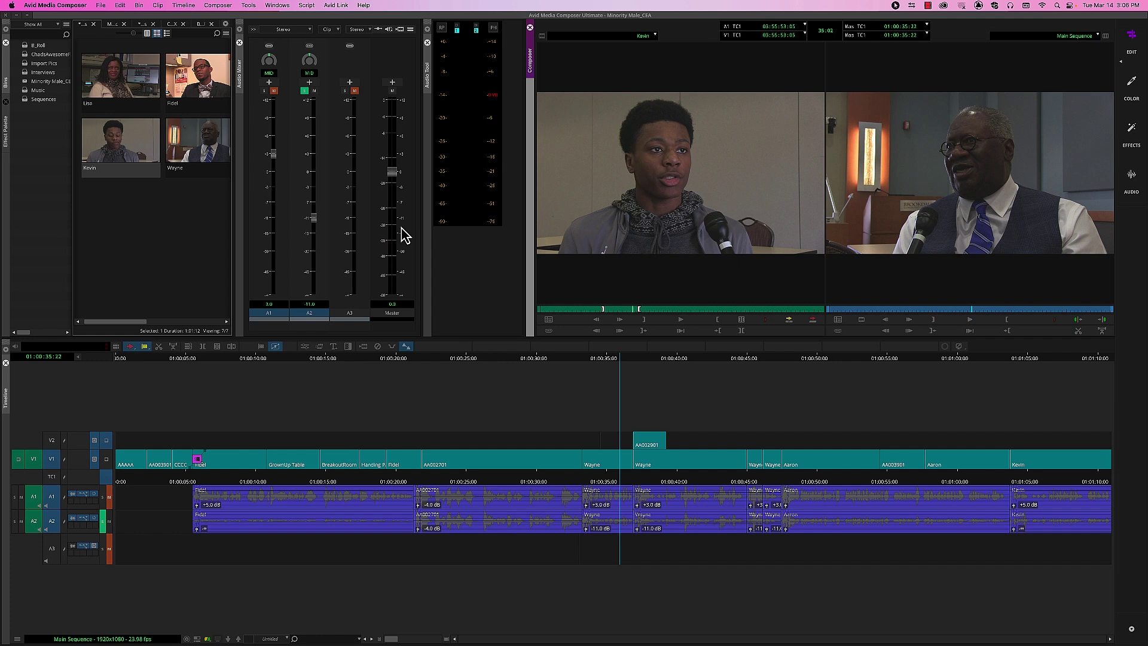
Step: Pull the A2 clip gain of the interview clip after AA002701 all the way down to -inf
left_click(313, 224)
left_click(316, 188)
left_click_drag(313, 219, 329, 347)
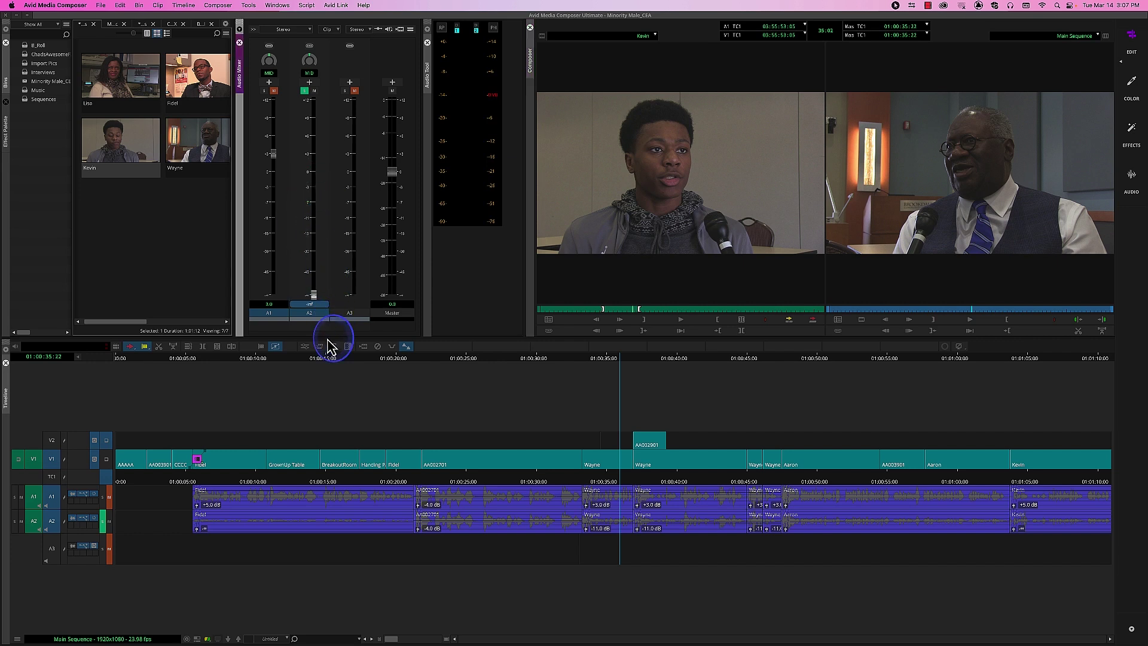
left_click_drag(472, 469, 591, 530)
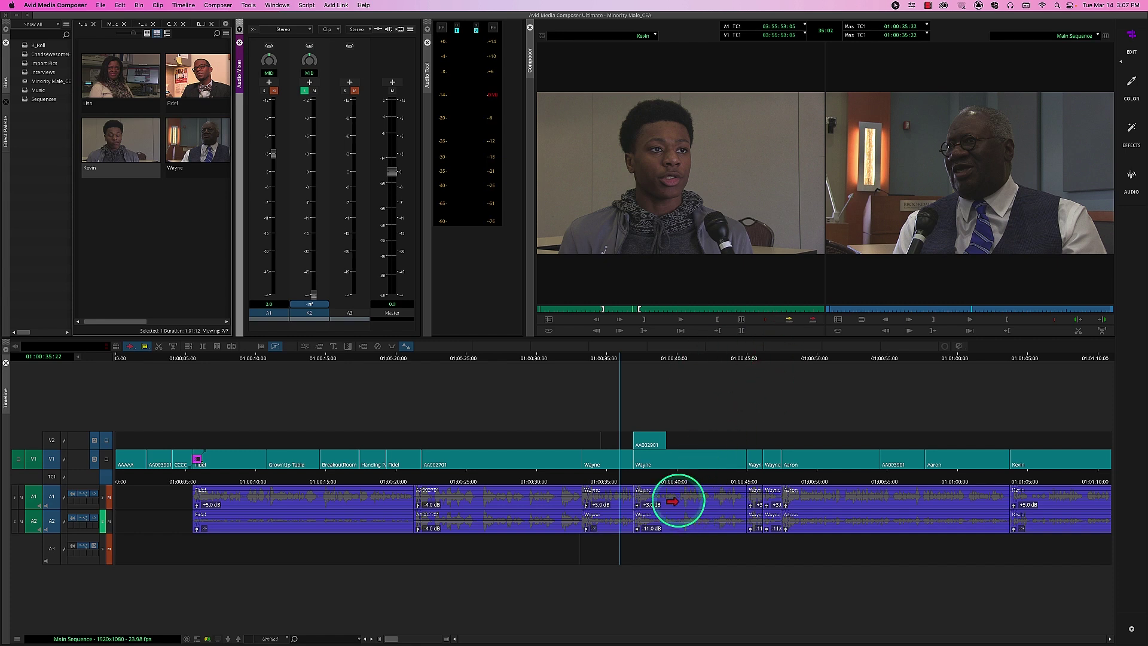
Step: Check the soloed A2 audio of that interview clip, clear the A2 solo and play across the next cut
left_click(601, 482)
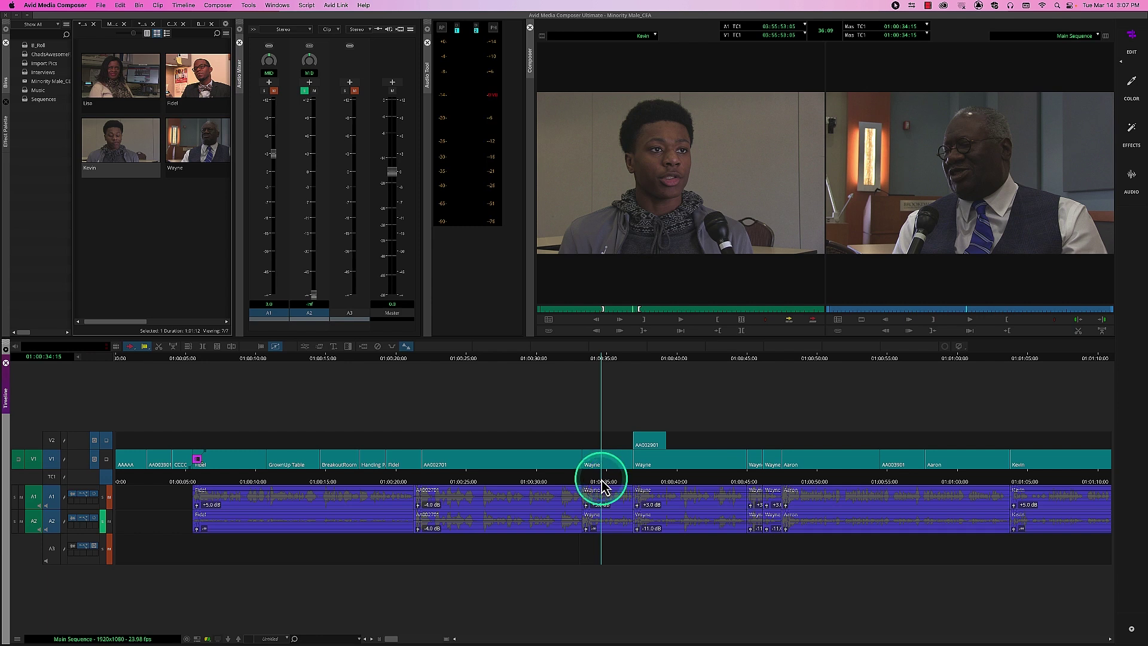
mouse_move(602, 480)
left_mouse_down()
mouse_move(613, 480)
mouse_move(591, 480)
left_mouse_up()
key("space")
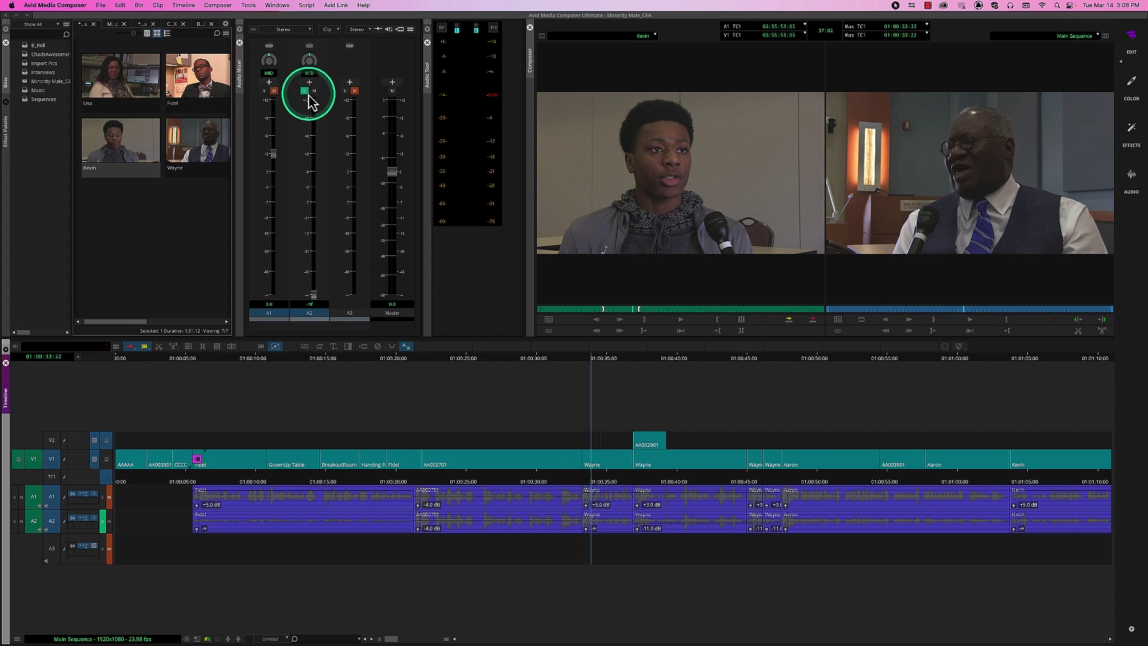
left_click(371, 167)
left_click(586, 482)
key("space")
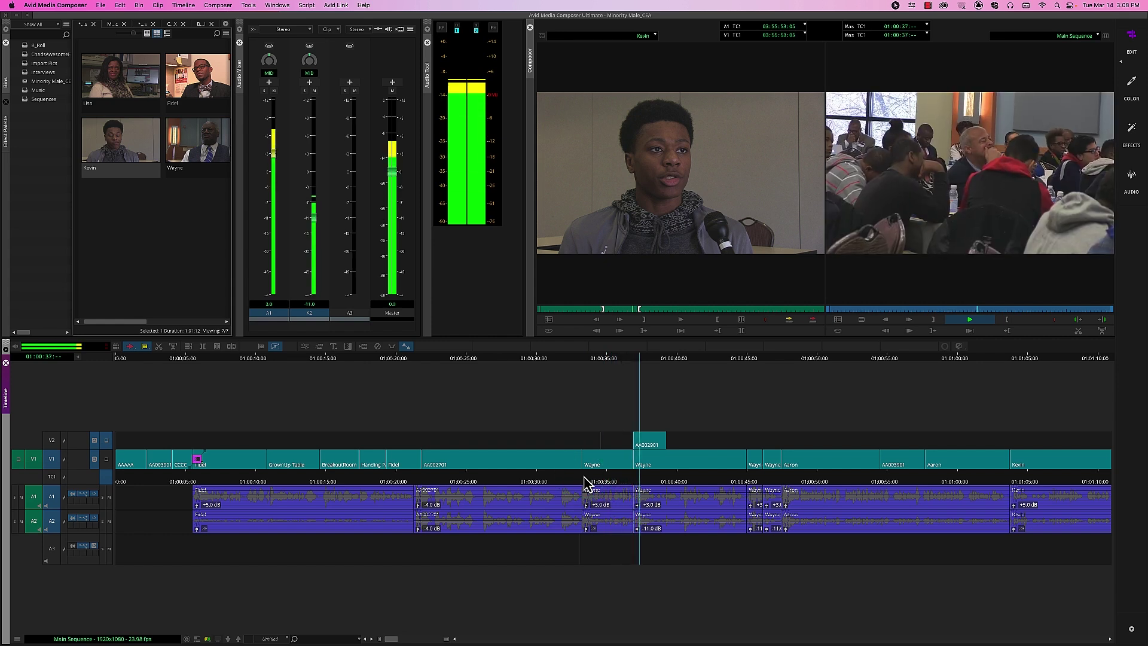
Step: Set the A1 clip gain of the interview clip after AA002701 to 2.5 dB and replay it into the next clip
left_click(611, 481)
left_click_drag(611, 480, 603, 481)
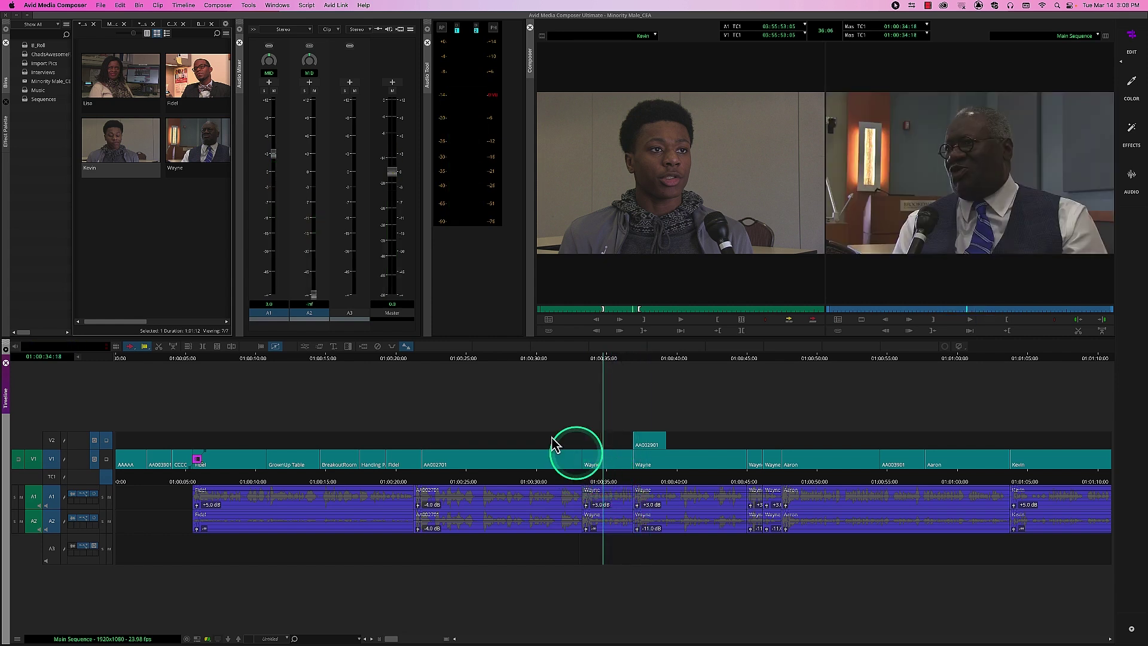
left_click(281, 299)
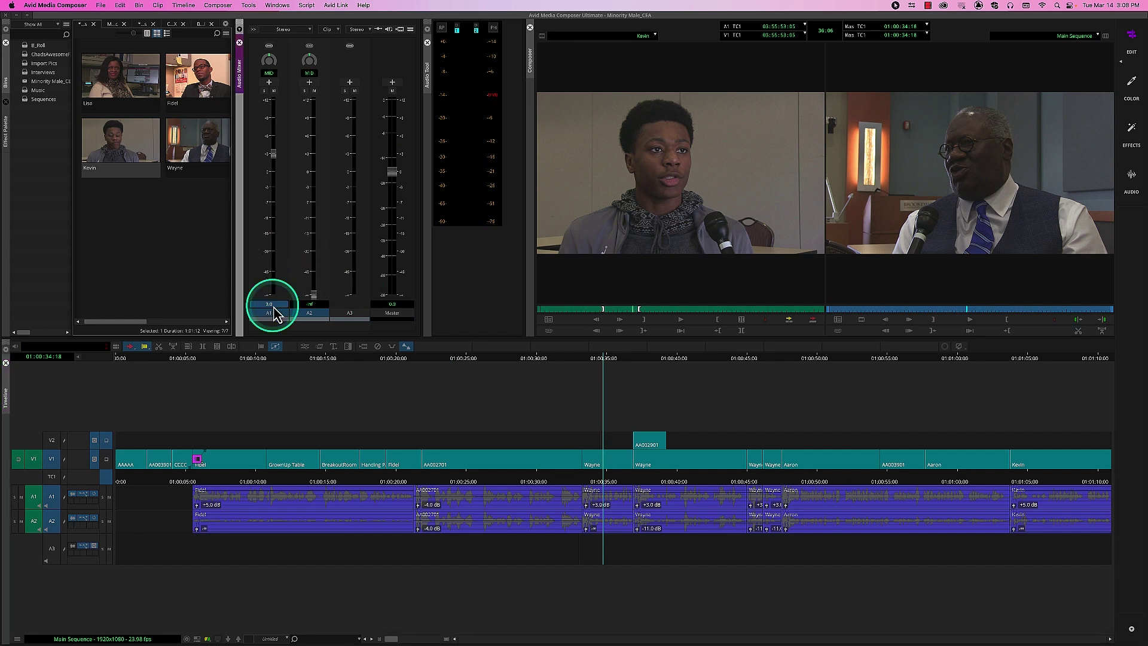
left_click(343, 311)
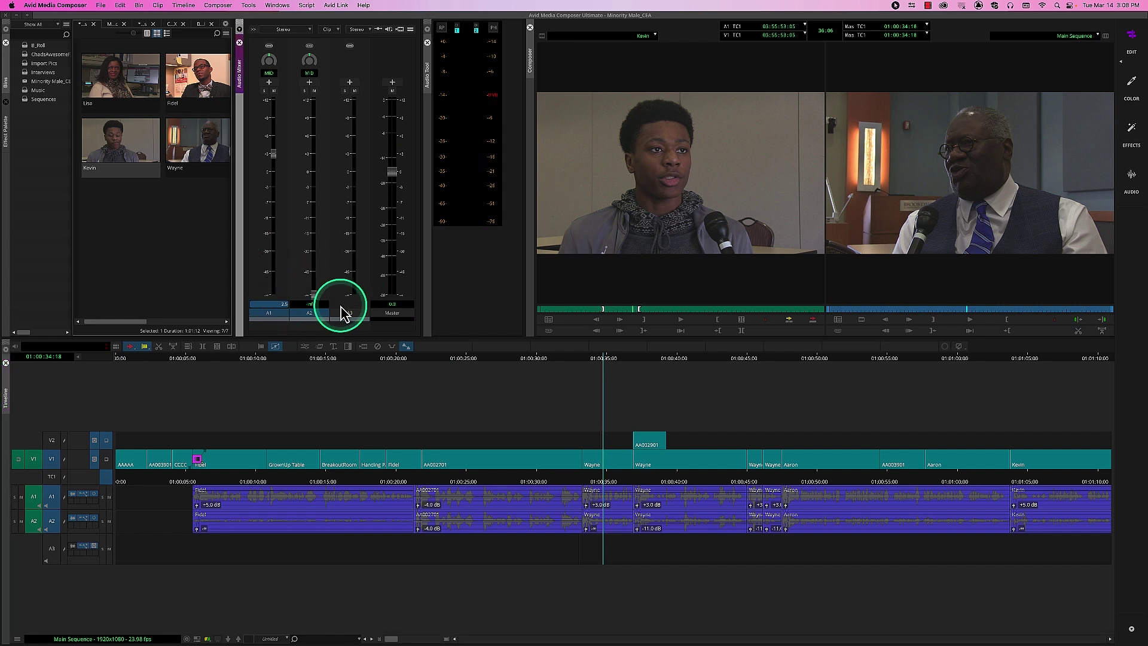
key("Return")
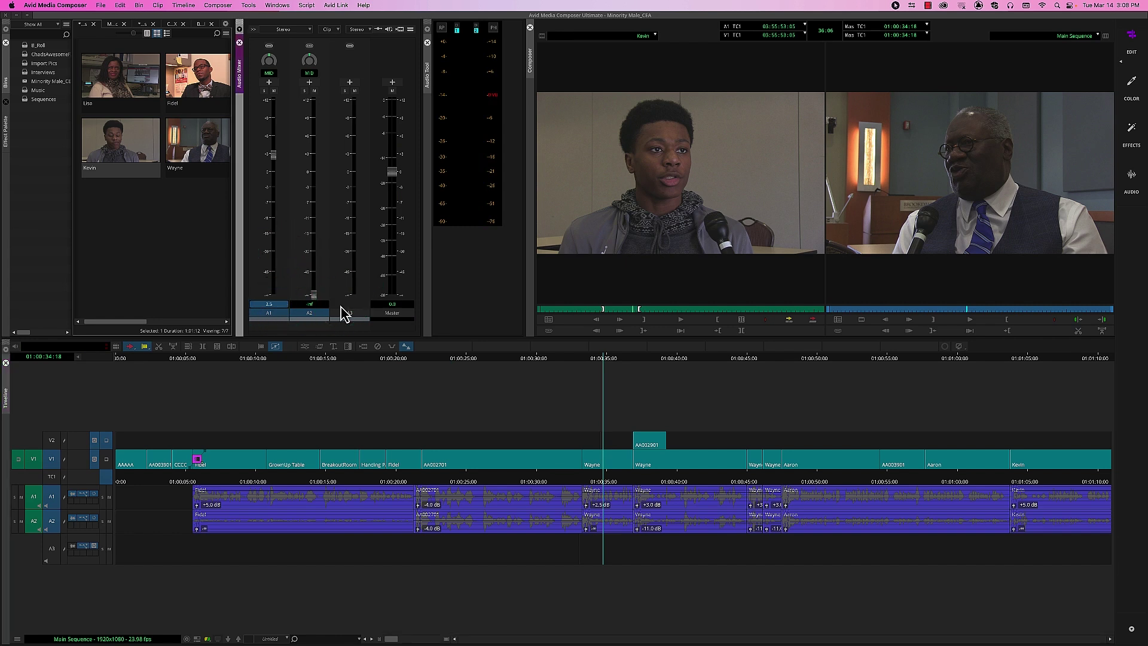
left_click(591, 481)
key("space")
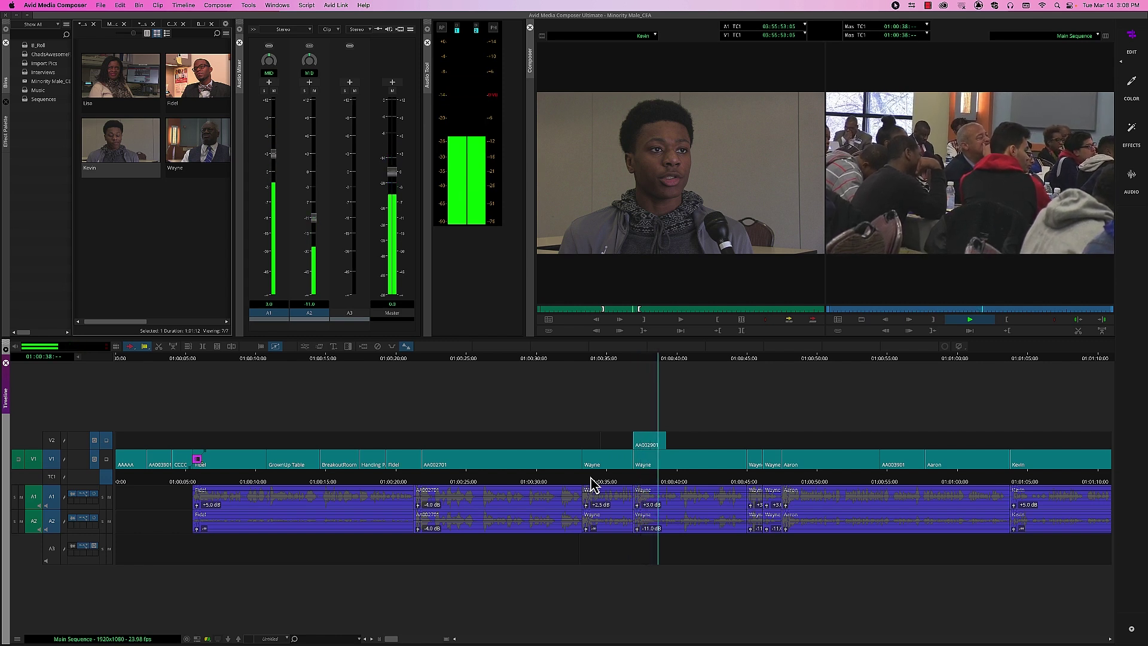
key("space")
left_click(506, 143)
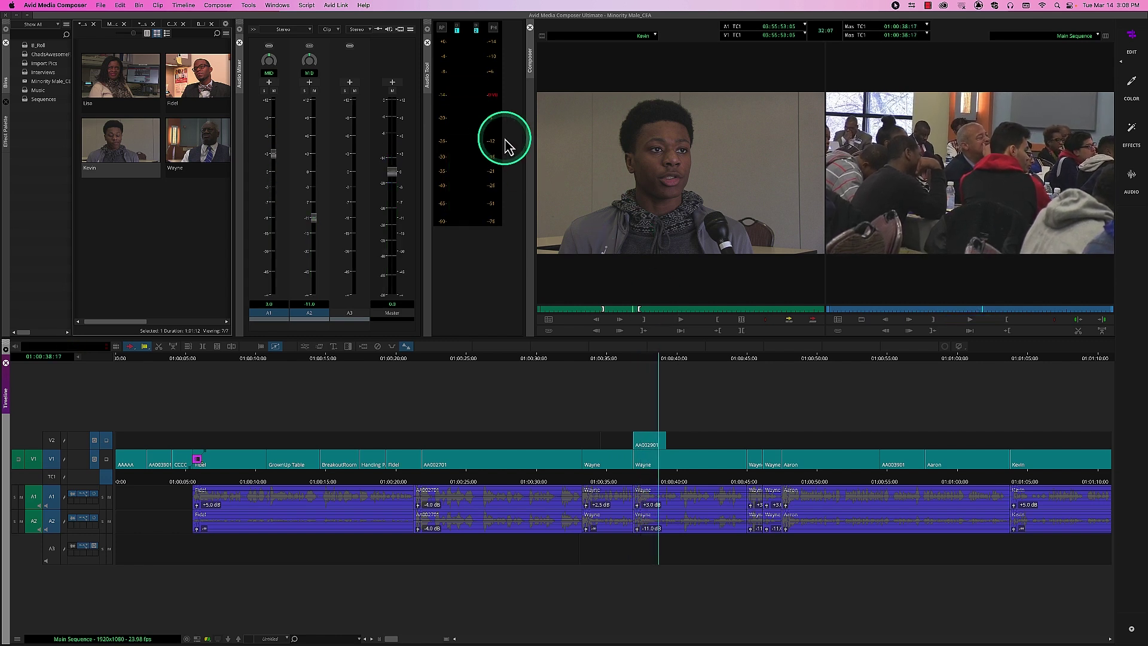
Step: Reset the A1 clip gain of the interview clip after AA002701 to 0.0 dB and replay it across the next cut
left_click(610, 479)
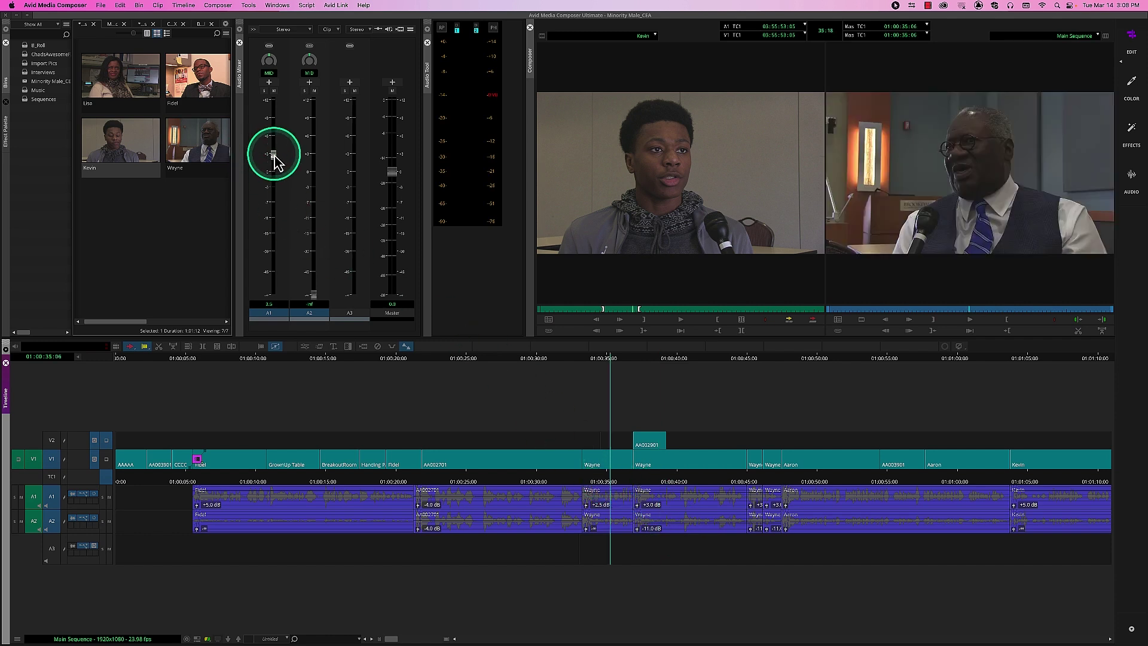
left_click_drag(274, 156, 274, 171)
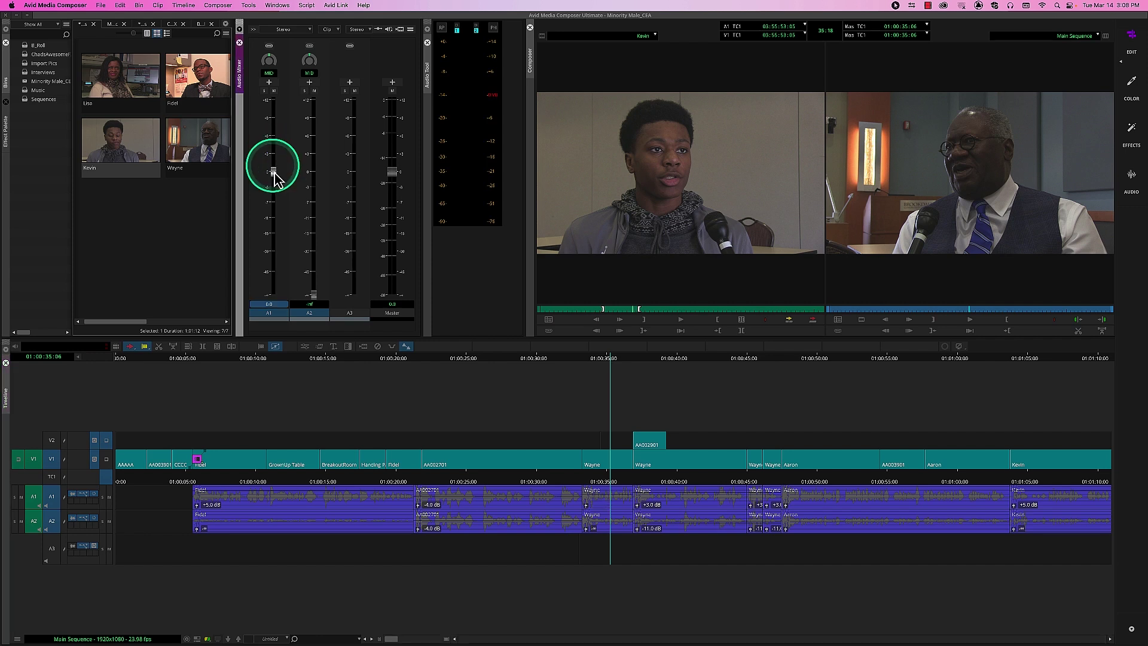
left_click(591, 481)
key("space")
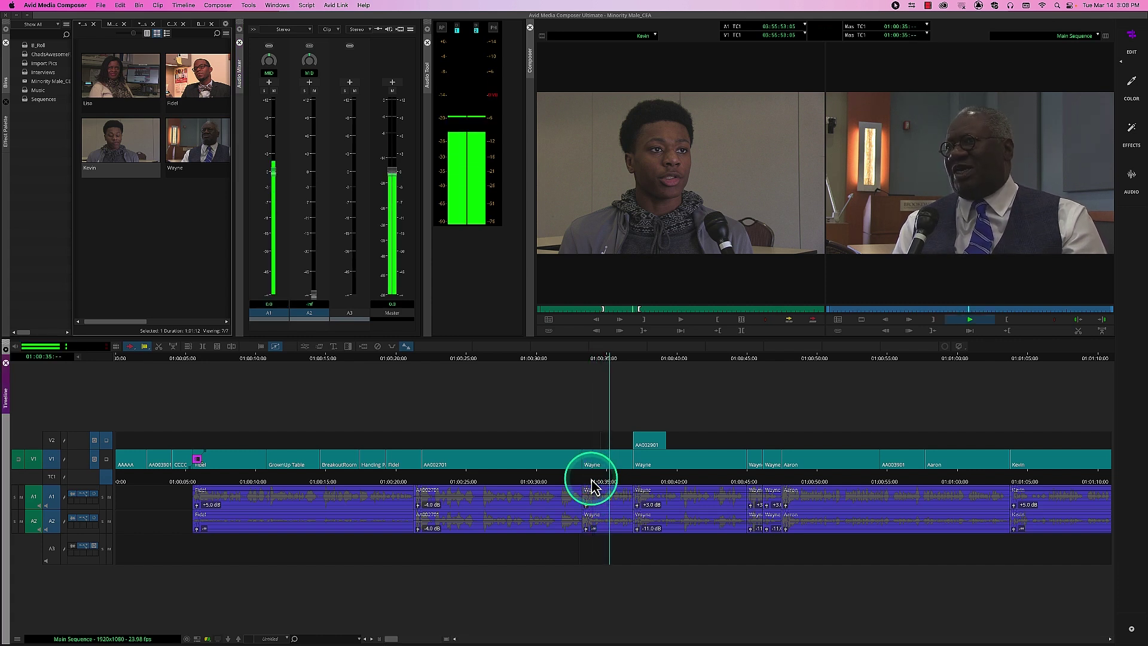
key("space")
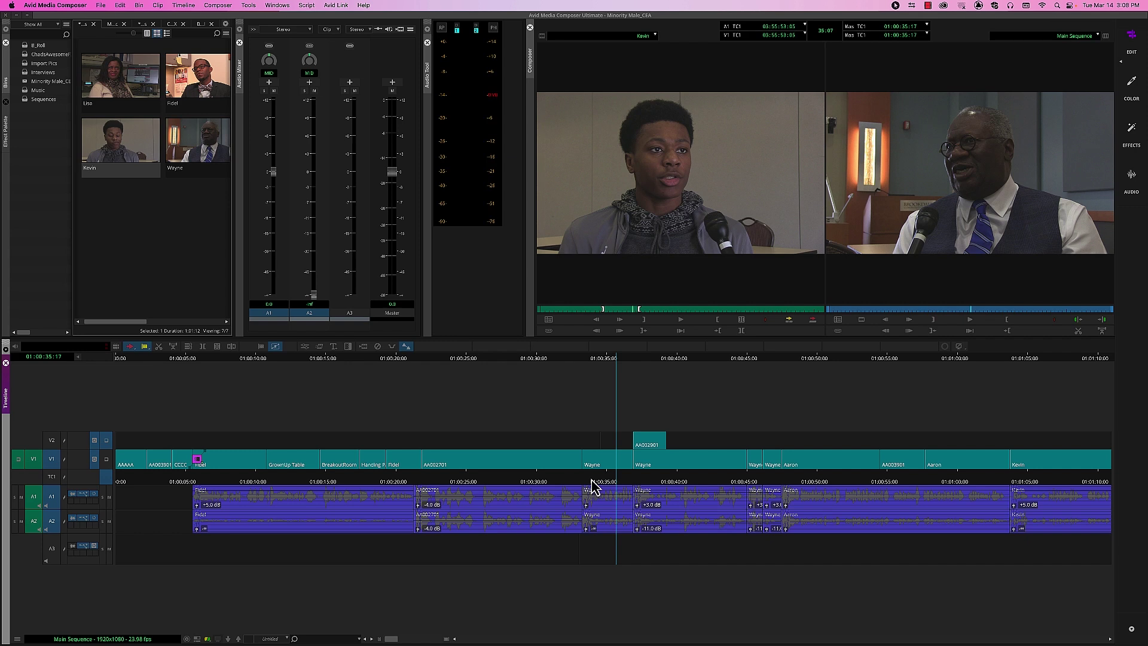
key("space")
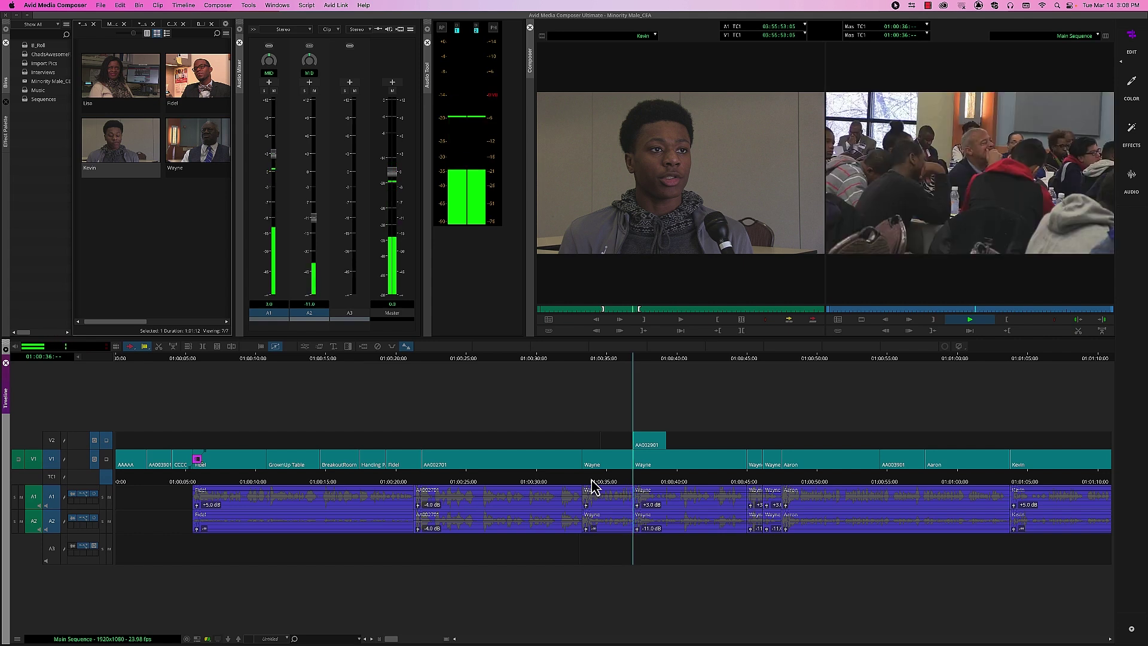
key("space")
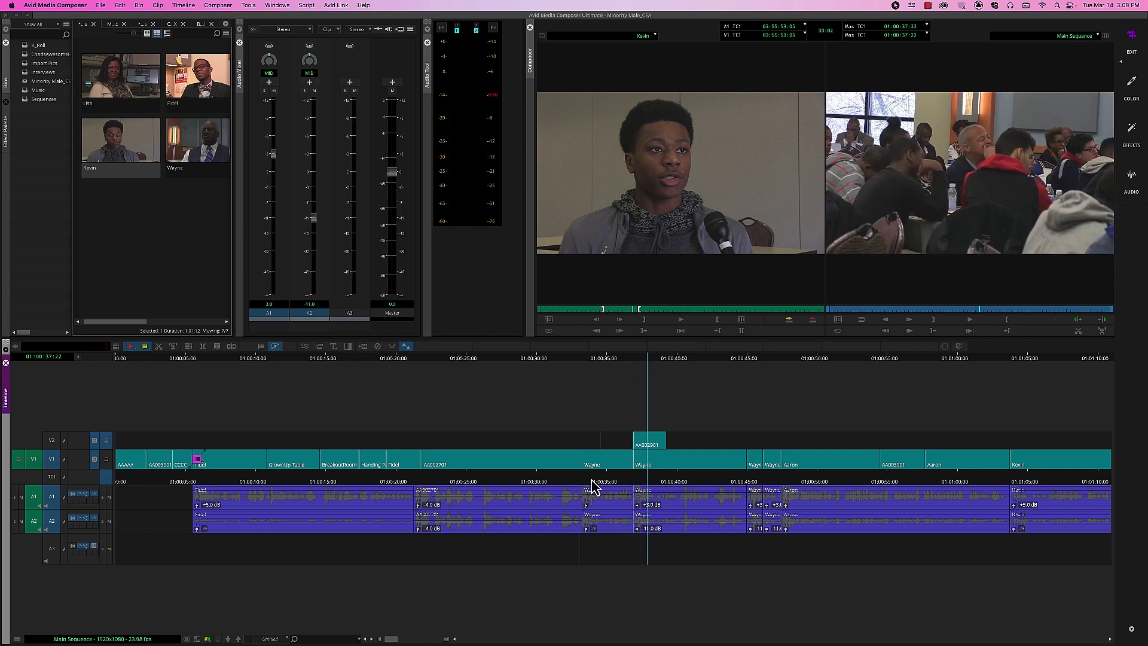
Step: Play around the cut between the first and second interview clips after AA002701 and set the first clip's A1 gain to 2.5 dB
left_click(591, 481)
key("space")
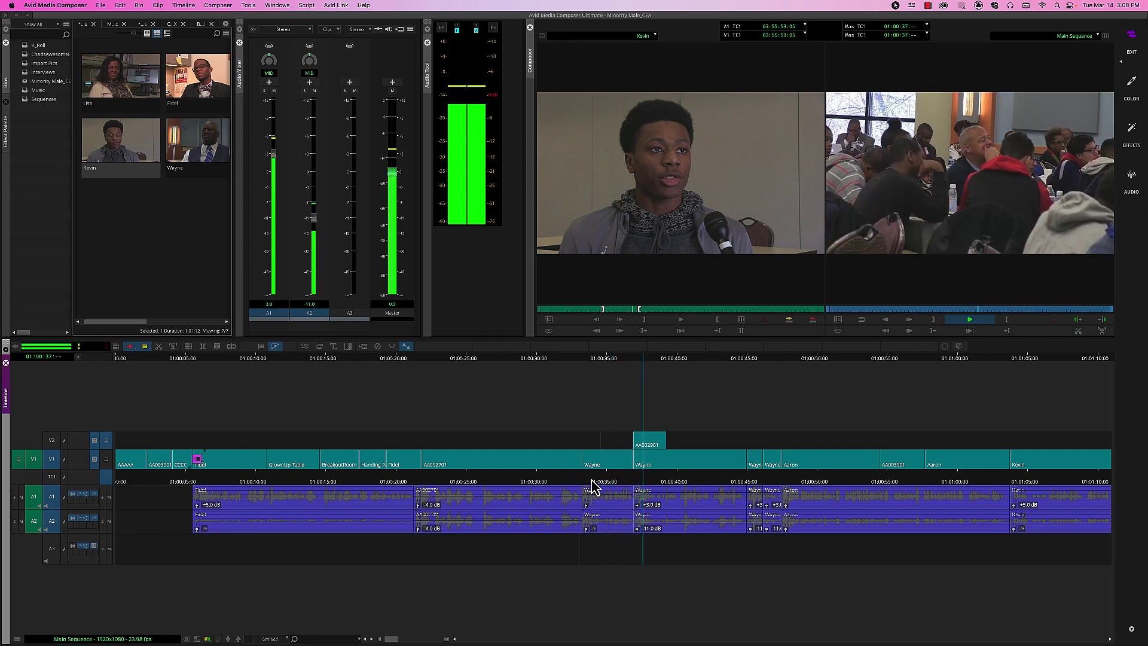
key("space")
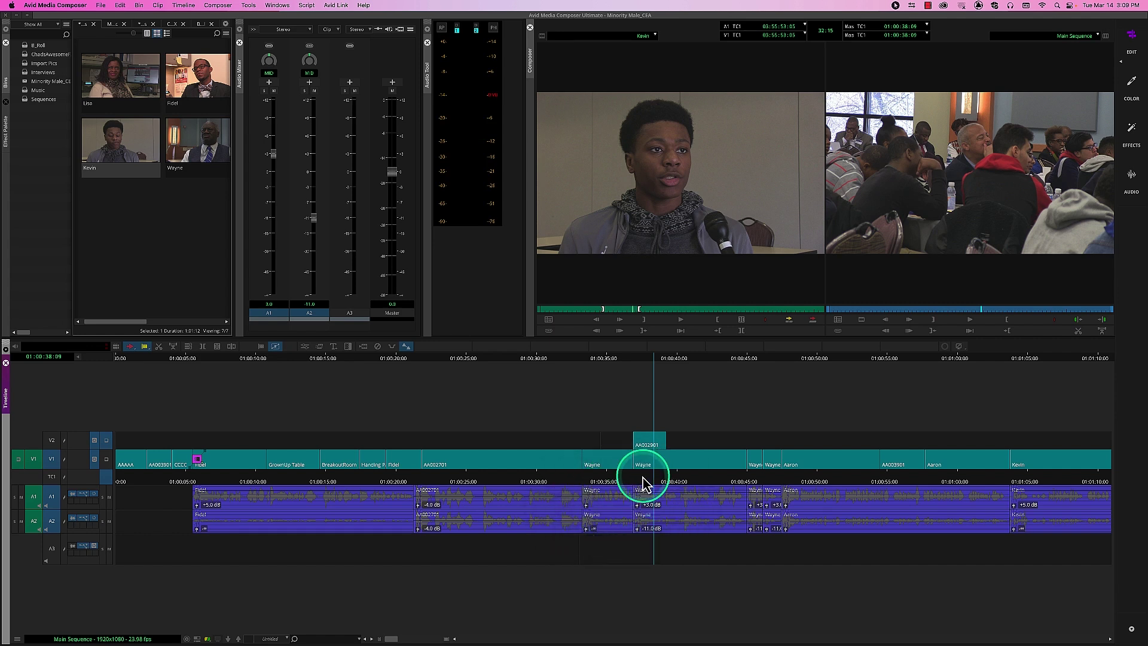
left_click_drag(635, 479, 607, 487)
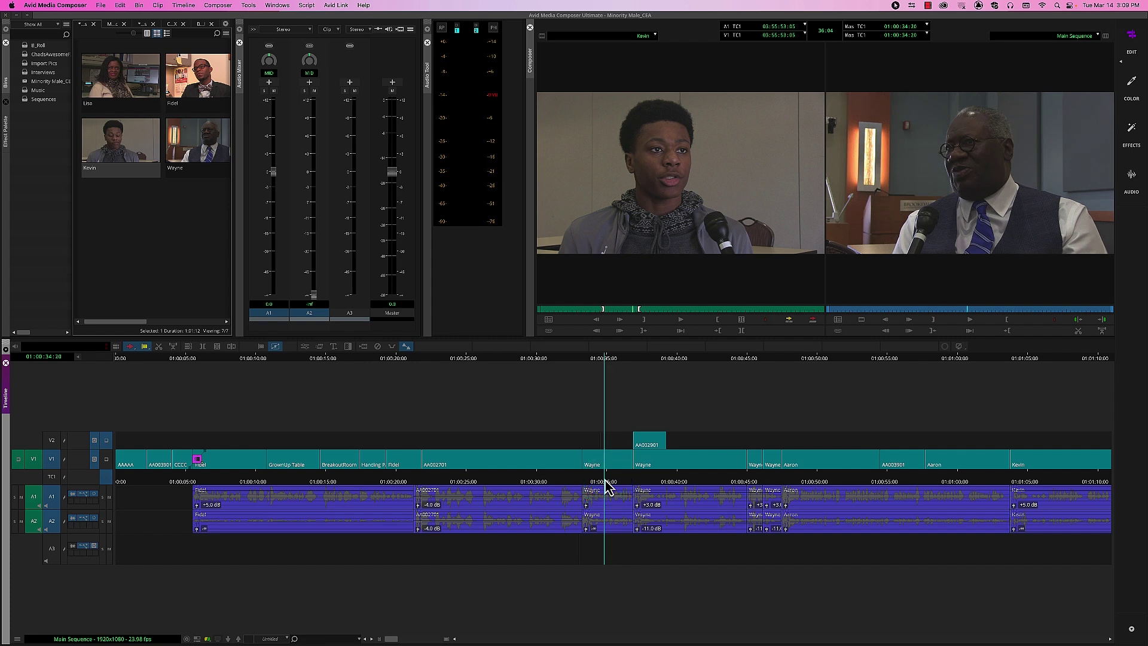
left_click(270, 313)
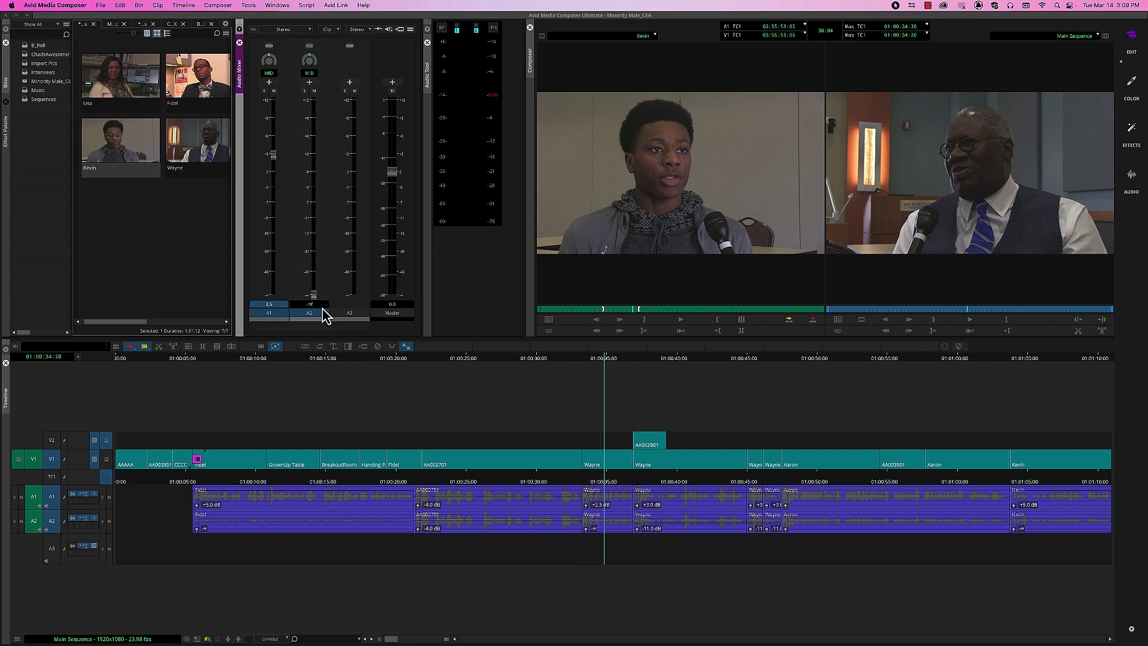
Step: Set the A1 clip gain of the second interview clip after AA002701 to 2.5 dB and pull its A2 gain down to -inf
left_click(665, 482)
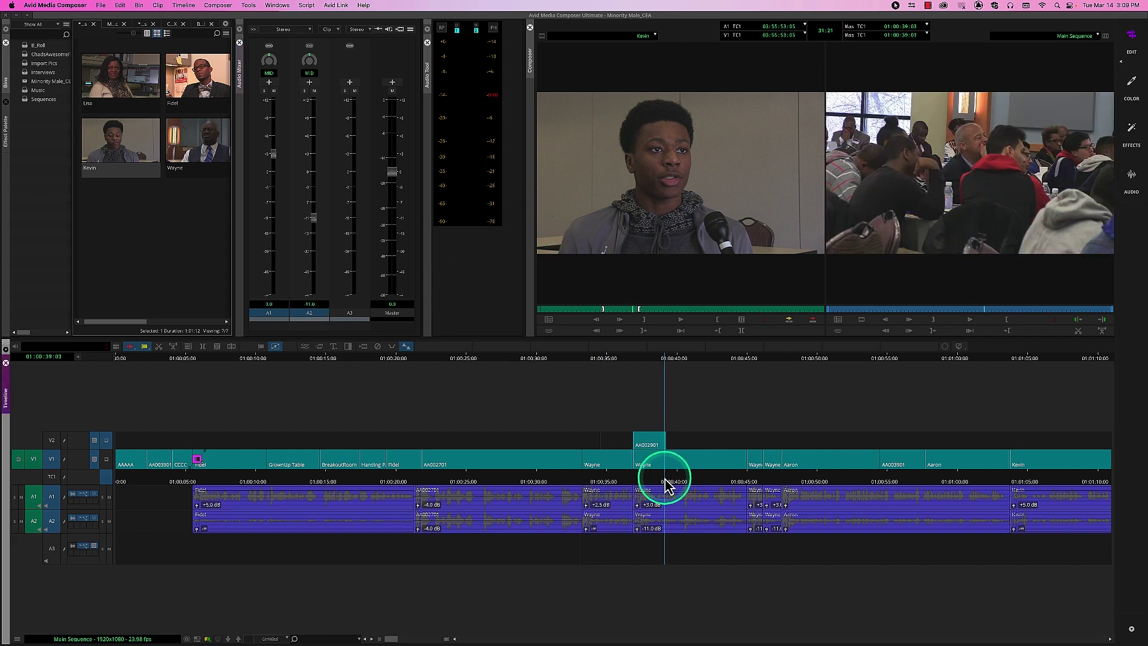
left_click(269, 305)
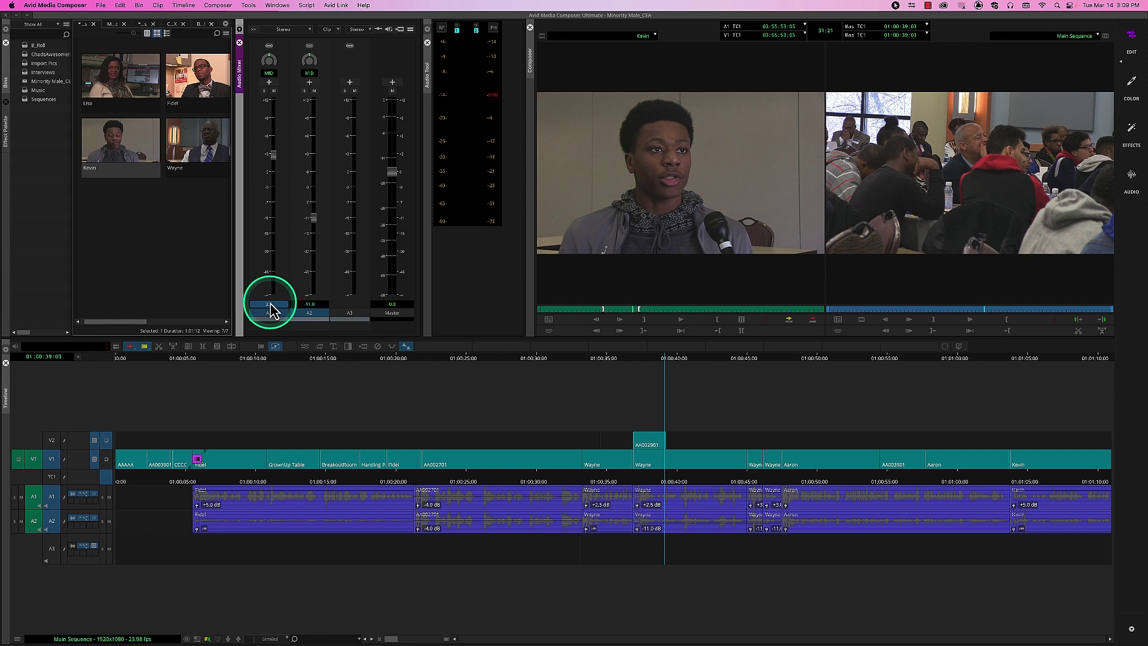
type("2.5")
left_click(315, 218)
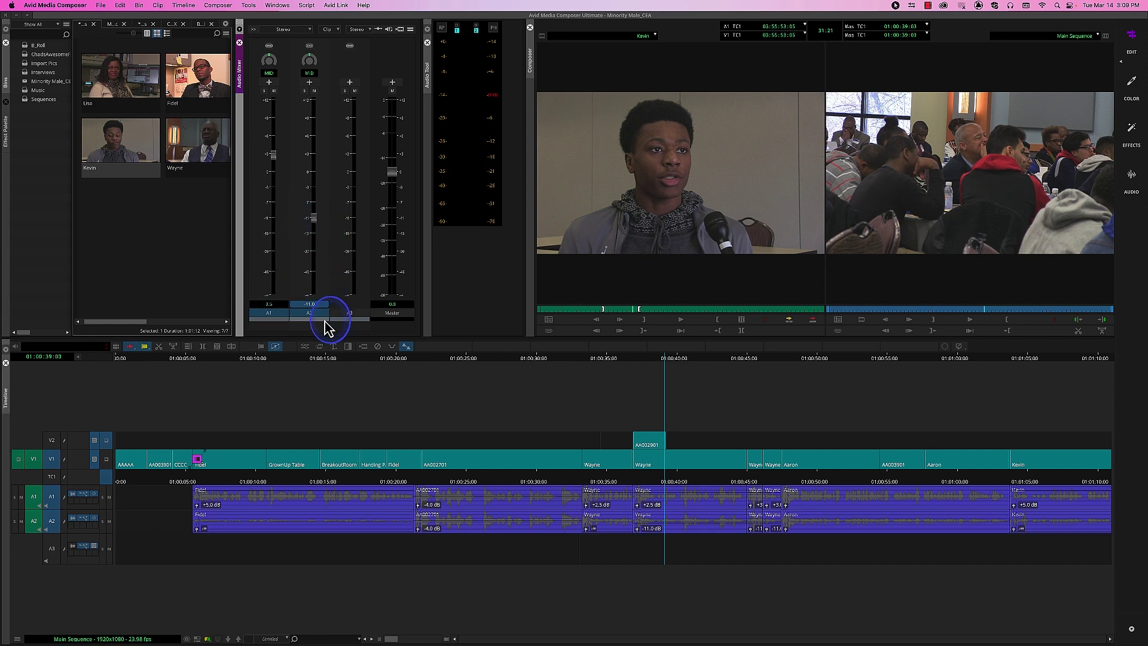
left_click_drag(310, 223, 477, 435)
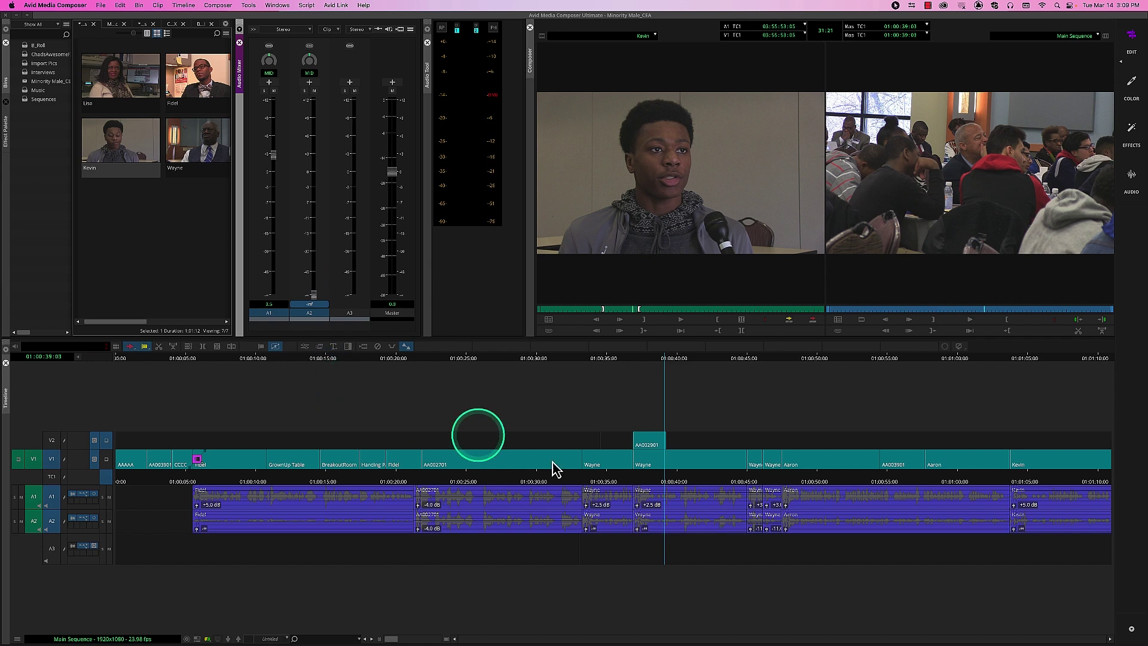
Step: Set the A1 clip gain of the third interview clip after AA002701 to 2.5 dB and its A2 gain to -inf
left_click(752, 480)
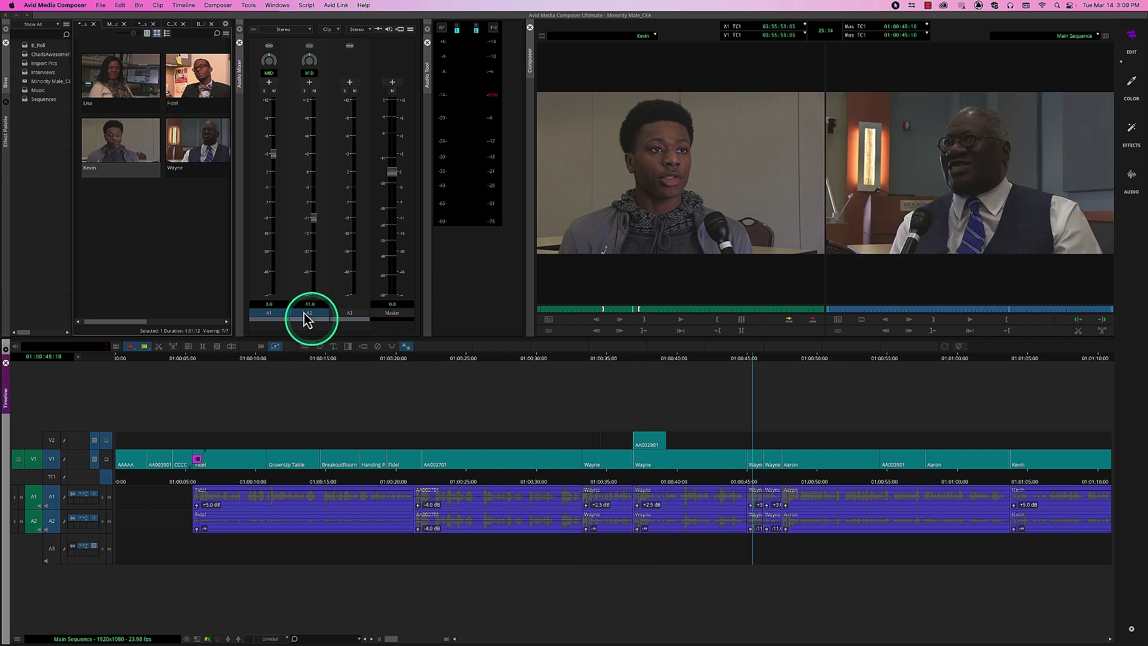
left_click(276, 306)
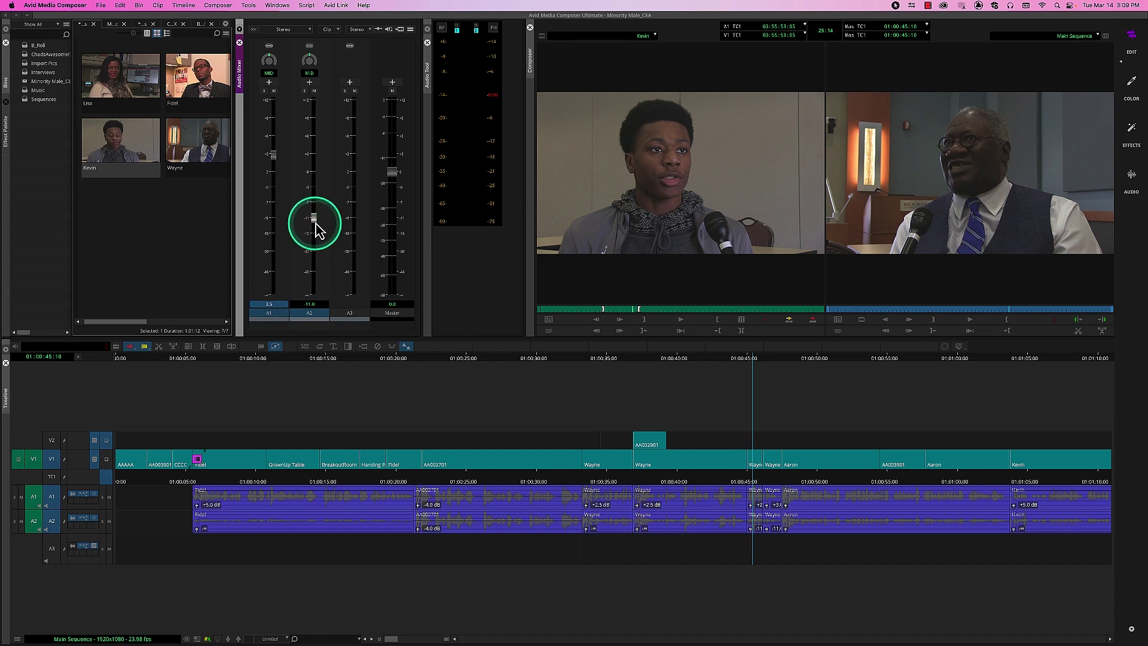
left_click_drag(315, 223, 323, 334)
left_click(334, 347)
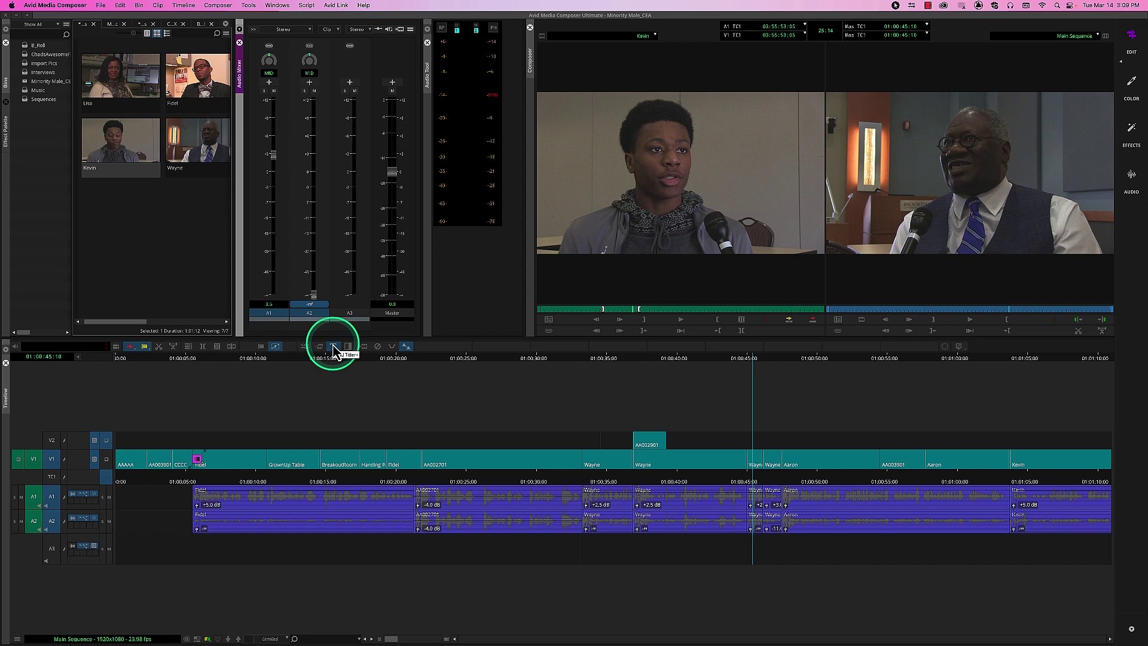
Step: Undo the recent clip gain changes on the interview clips after AA002701
key("super+z")
key("super+z")
key("super+z")
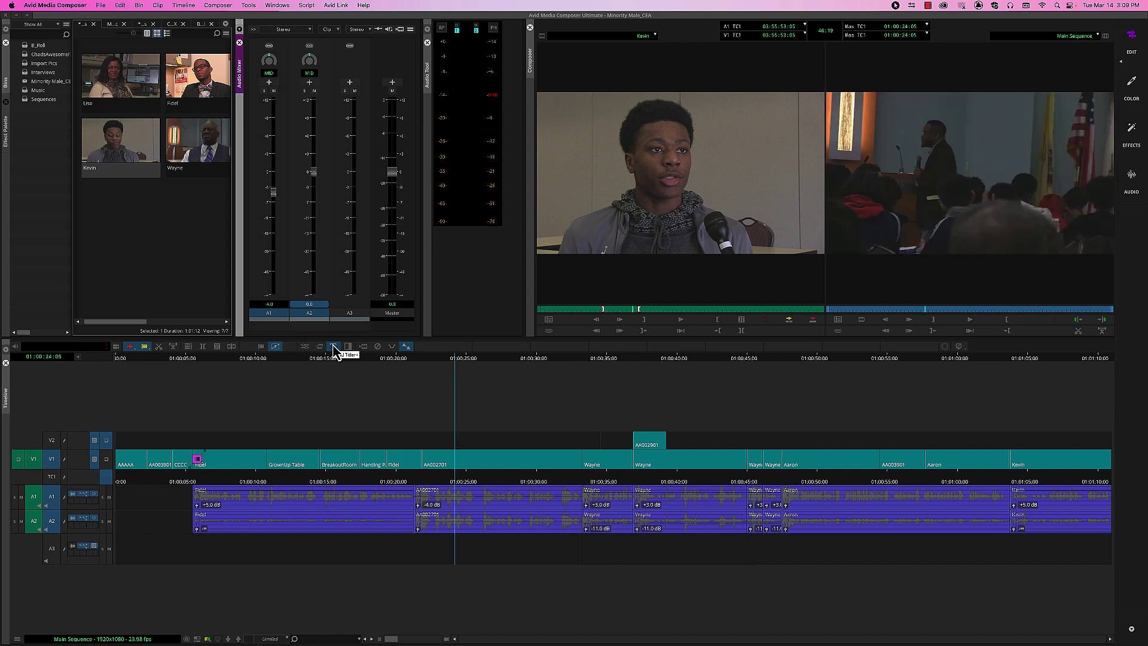
Step: Compare the first two interview clips after AA002701 and set the second clip's A1 gain back to 3.0 dB
left_click(609, 479)
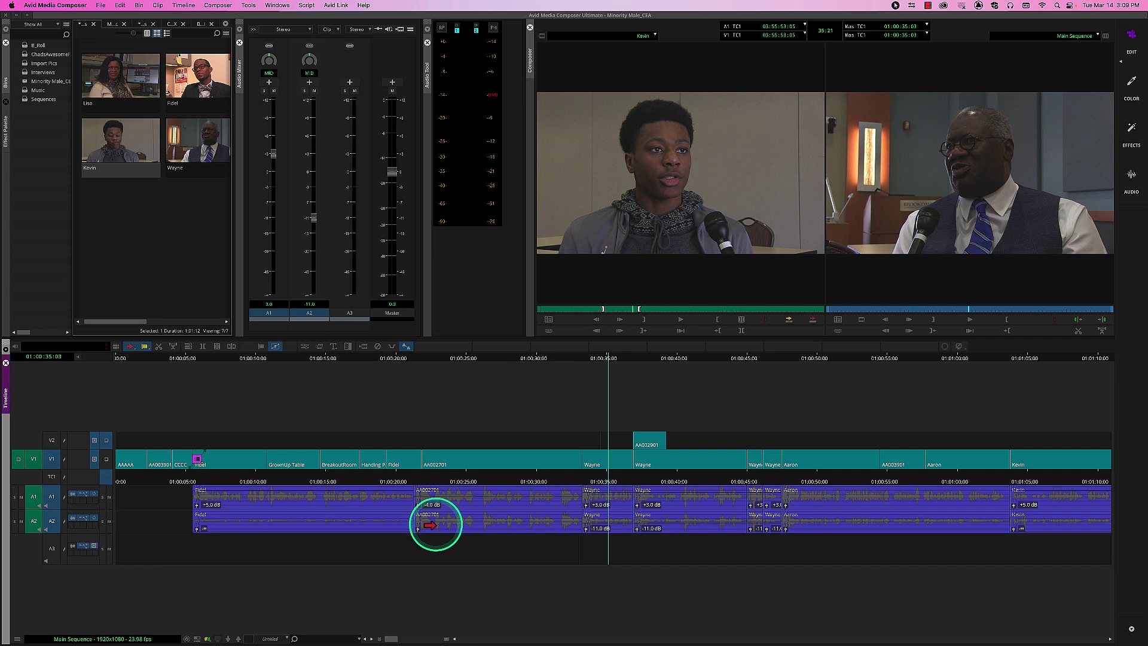
left_click(620, 476)
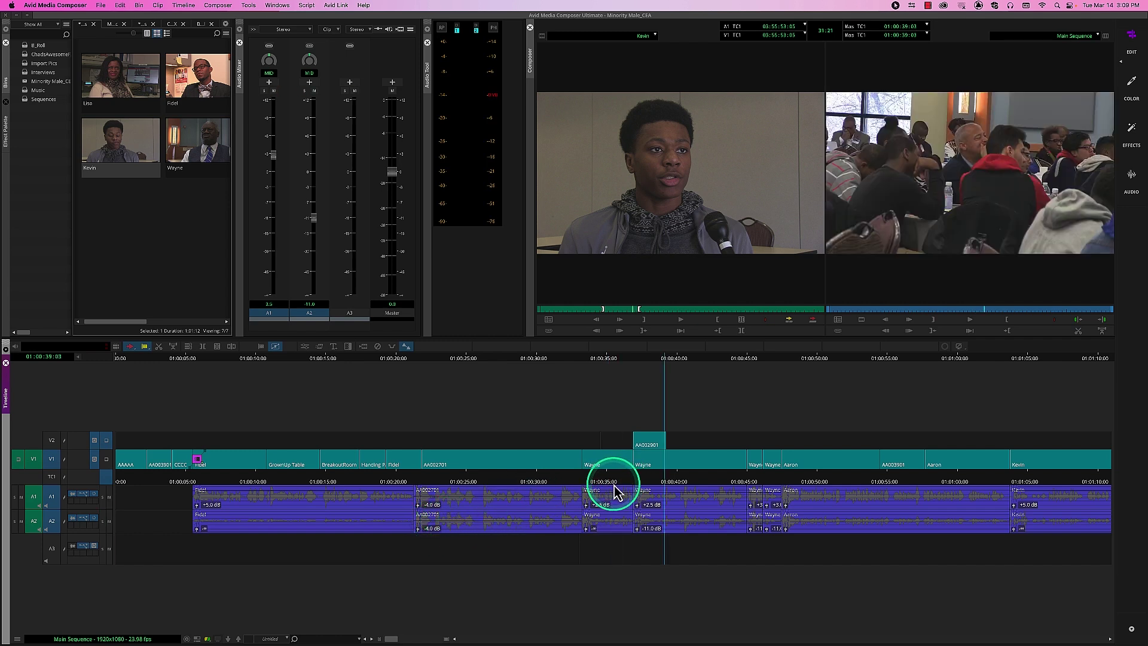
left_click(607, 482)
left_click_drag(606, 485, 660, 492)
left_click(660, 492)
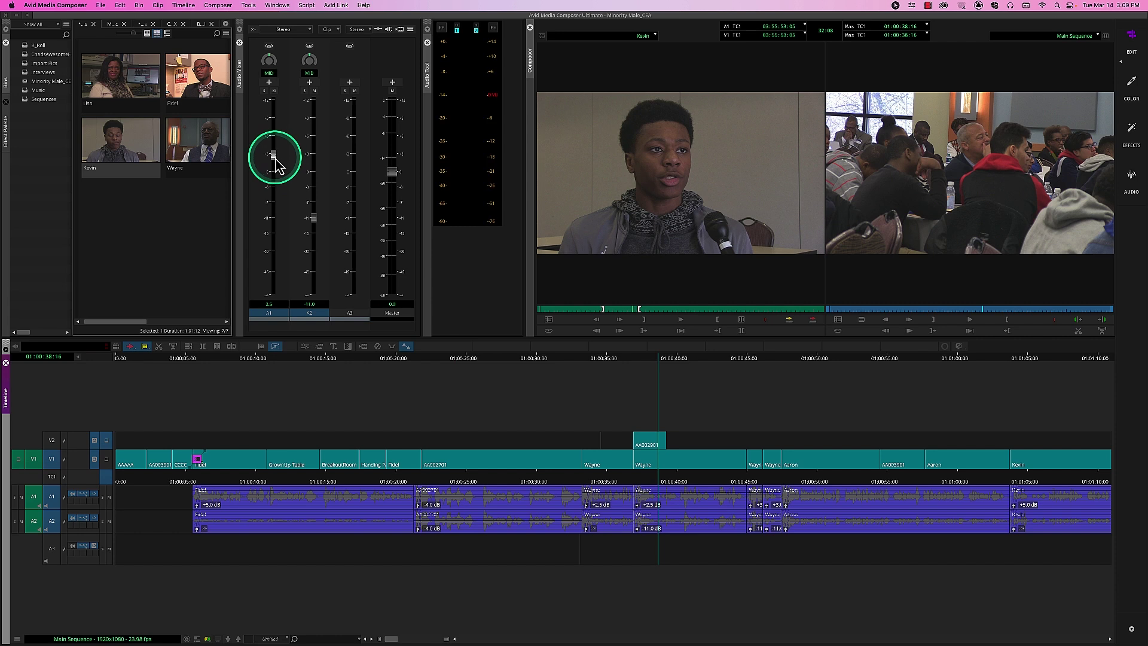
left_click_drag(275, 164, 276, 163)
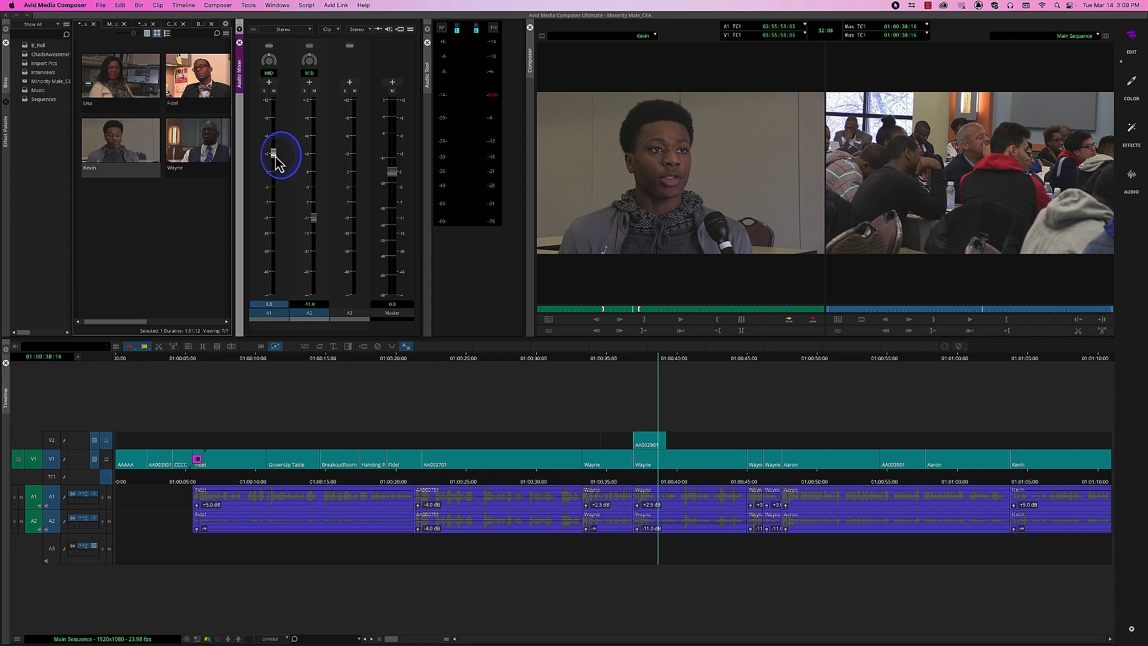
left_click(598, 481)
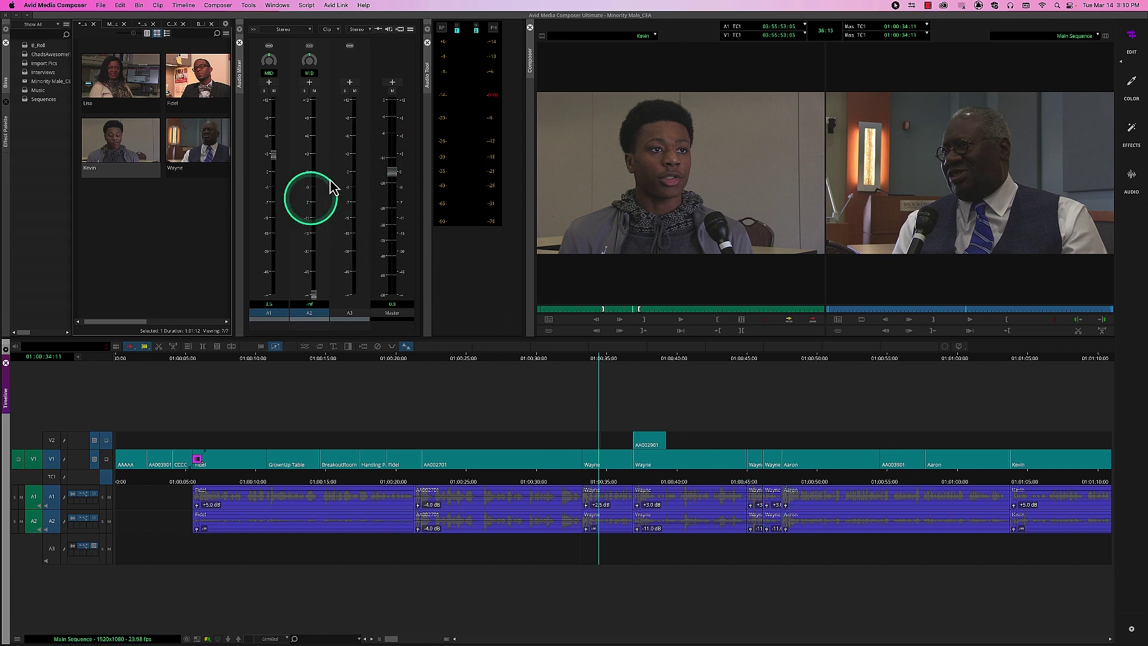
left_click(410, 30)
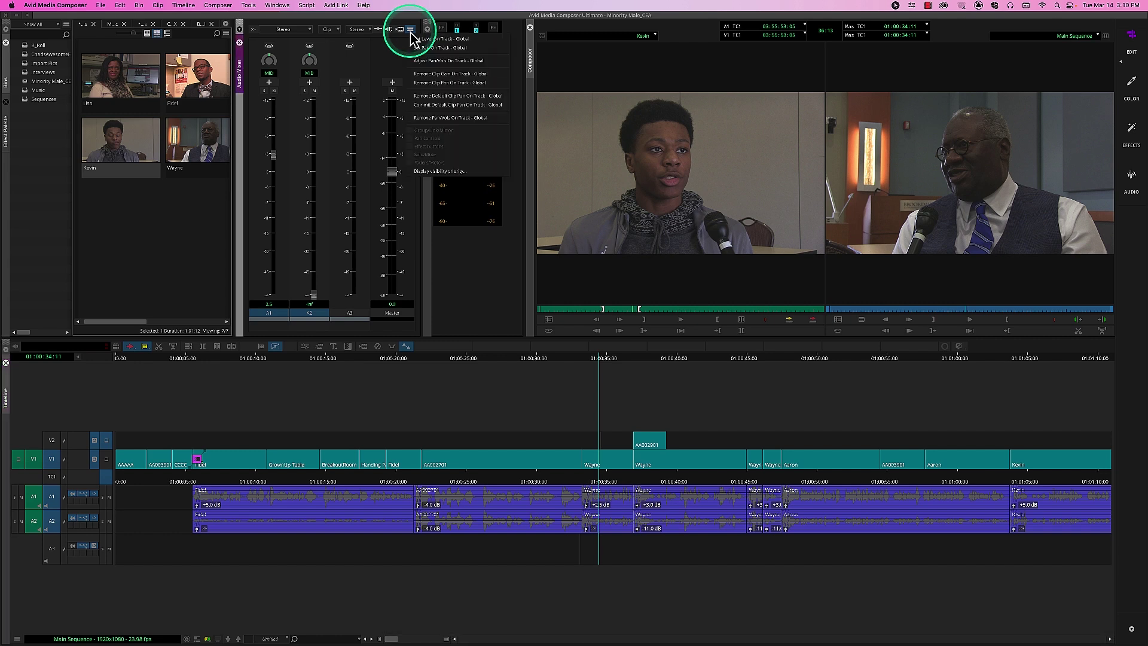
left_click(413, 37)
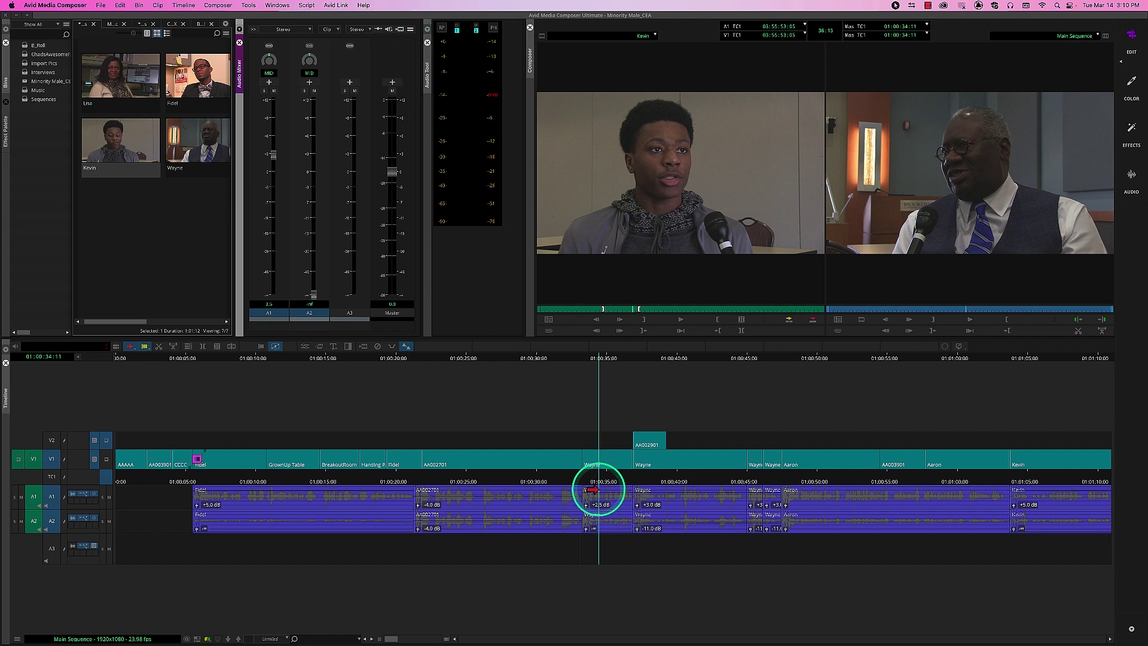
left_click(410, 30)
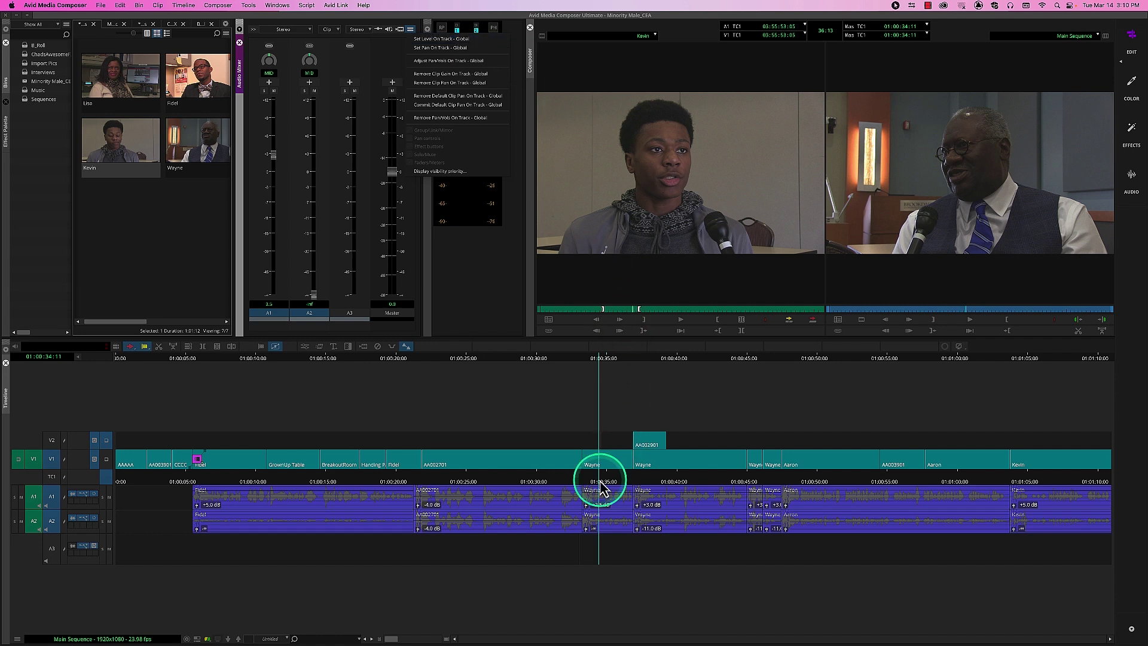
Step: Mark an In inside the first interview clip after AA002701 and an Out at 01:00:47:02 in the same interviewee's last clip
left_click(591, 485)
key("Right")
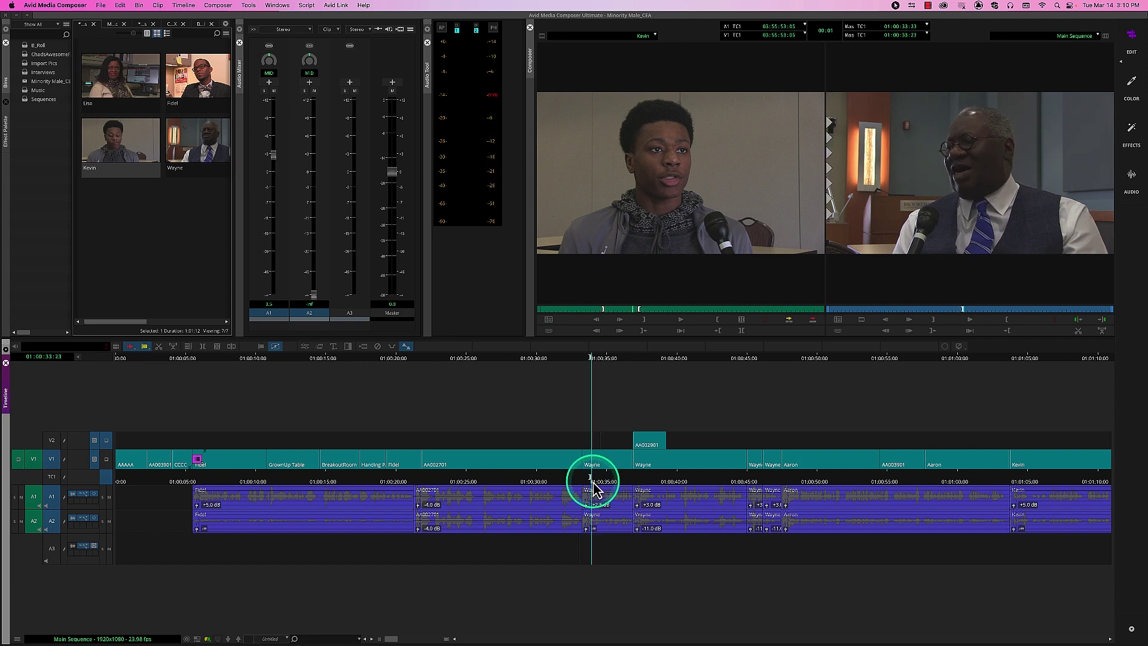
left_click_drag(607, 486, 777, 478)
key("o")
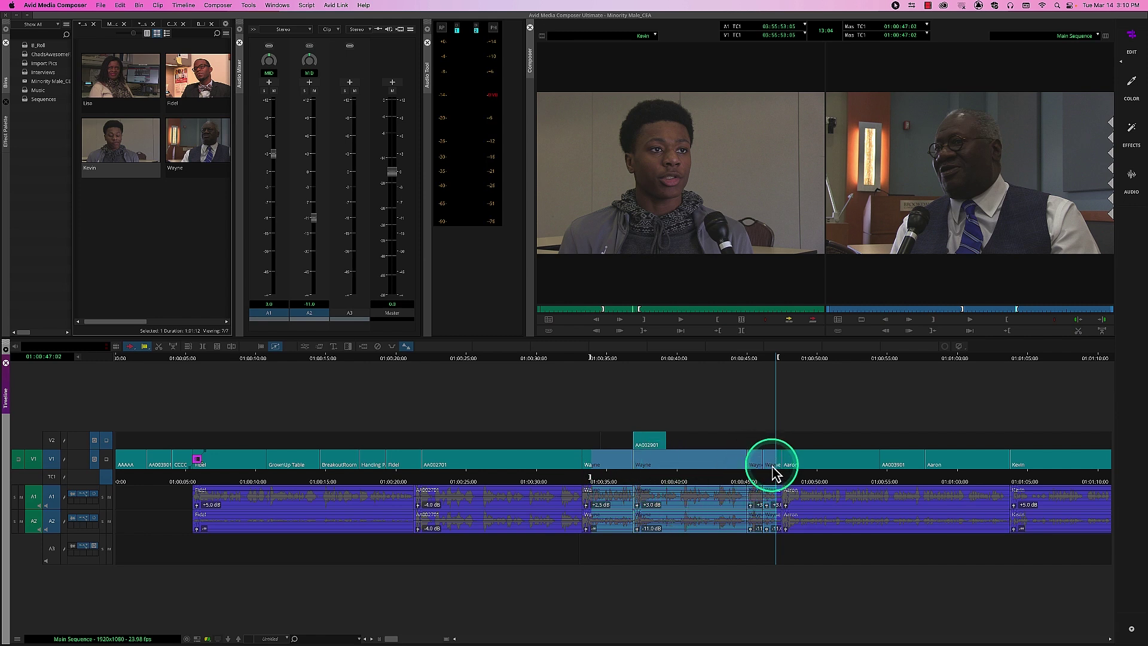
Step: Park in the first marked interview clip and apply Set Level On Track - In/Out to copy its A1 and A2 gain across the range
left_click(605, 480)
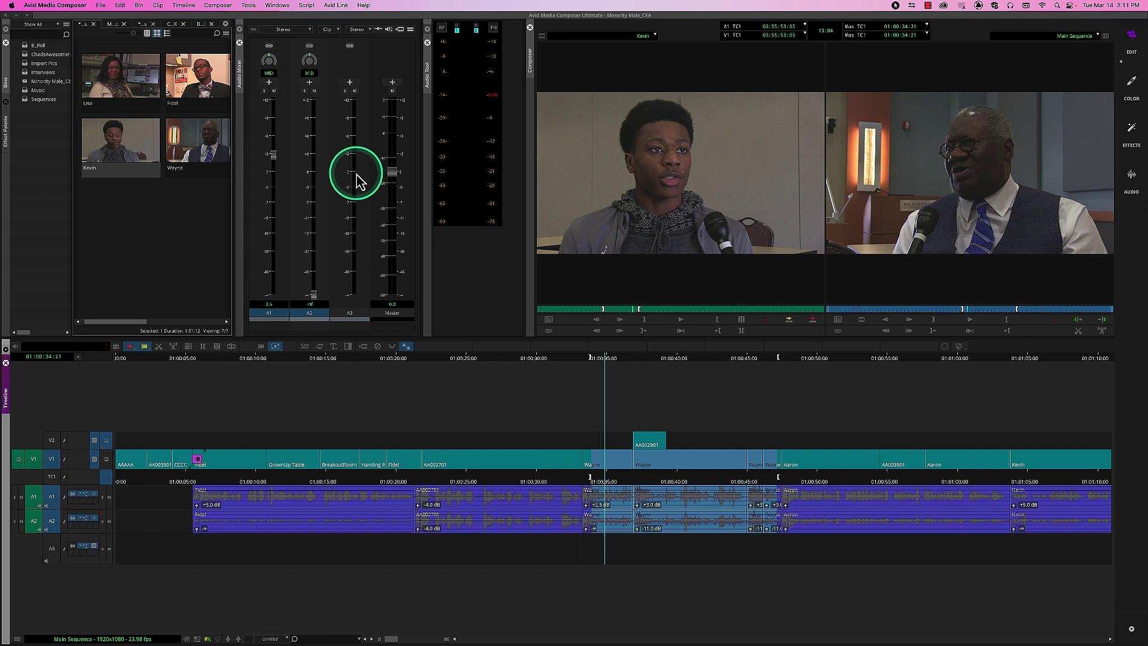
left_click(410, 29)
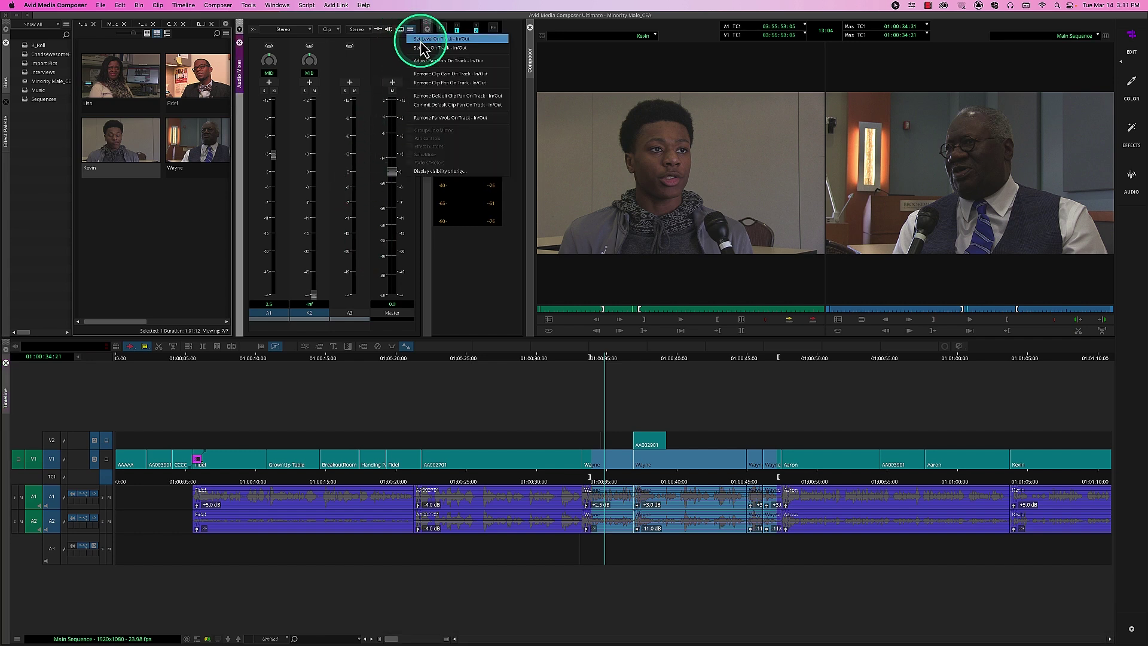
left_click(461, 40)
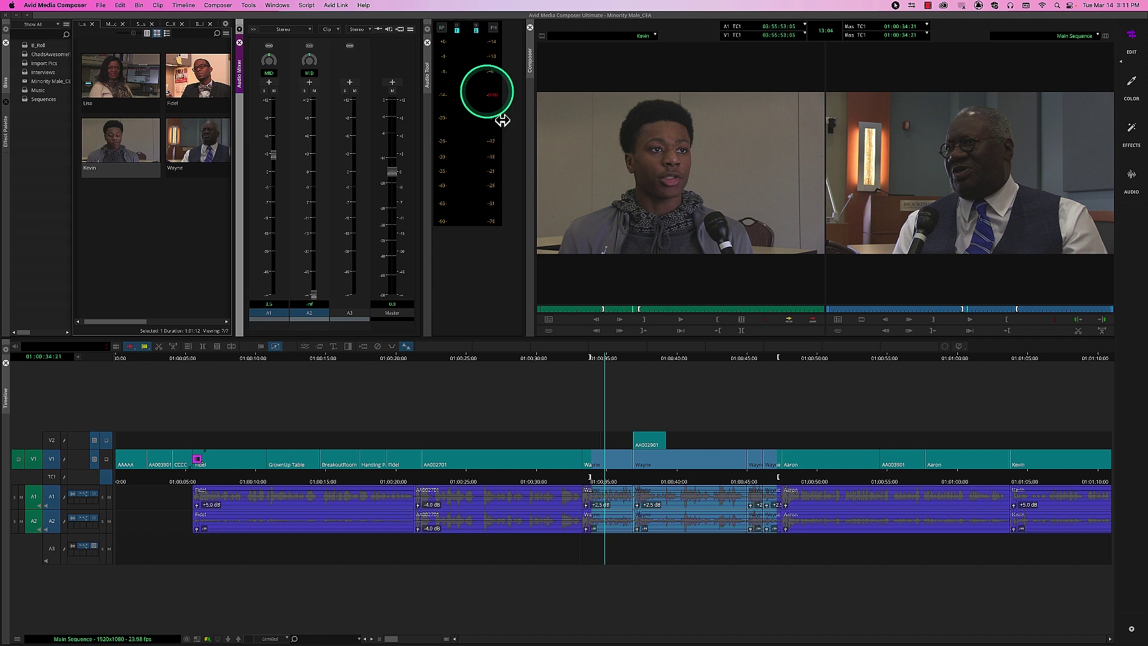
Step: Clear the In and Out marks and play from the end of AA002701 through the levelled interview clips
left_click(579, 481)
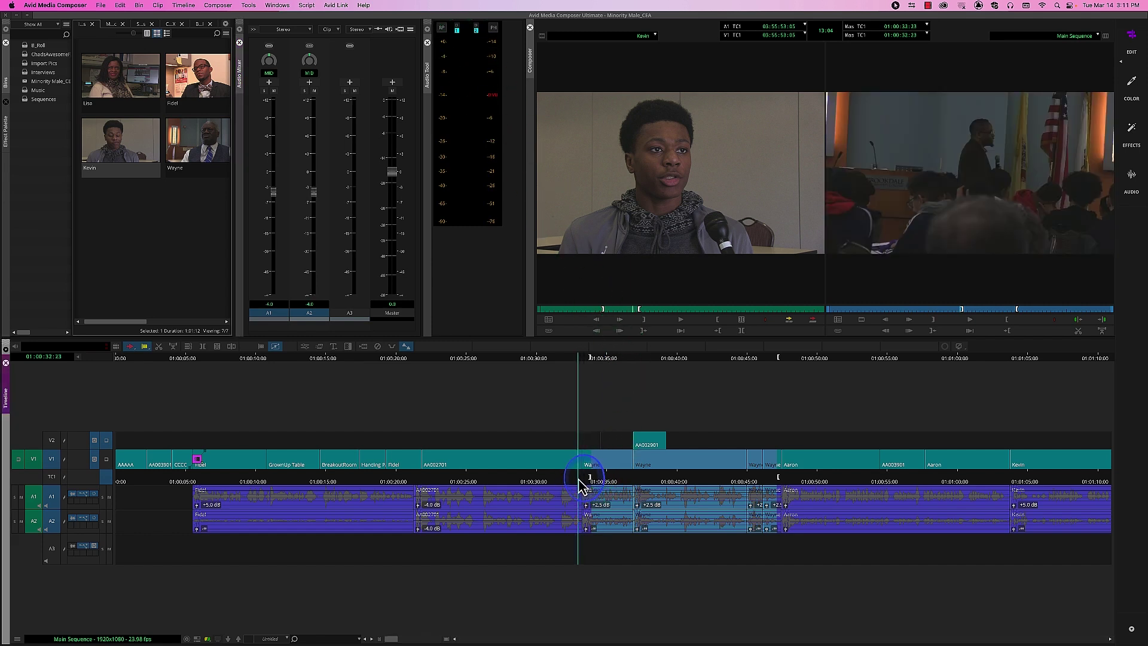
key("g")
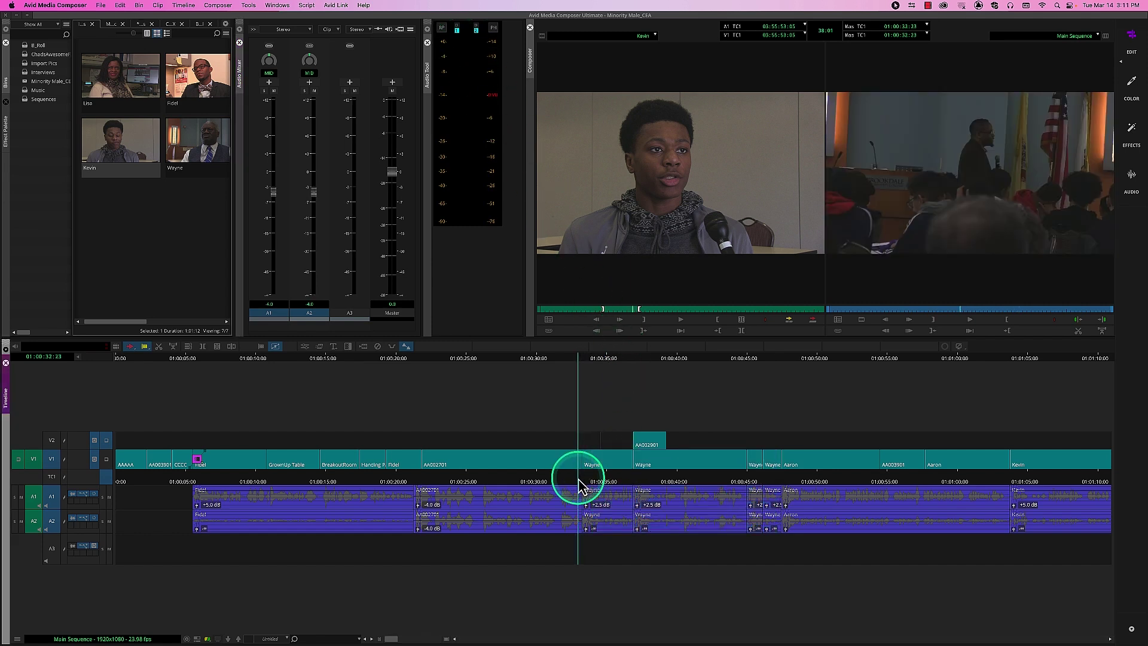
key("space")
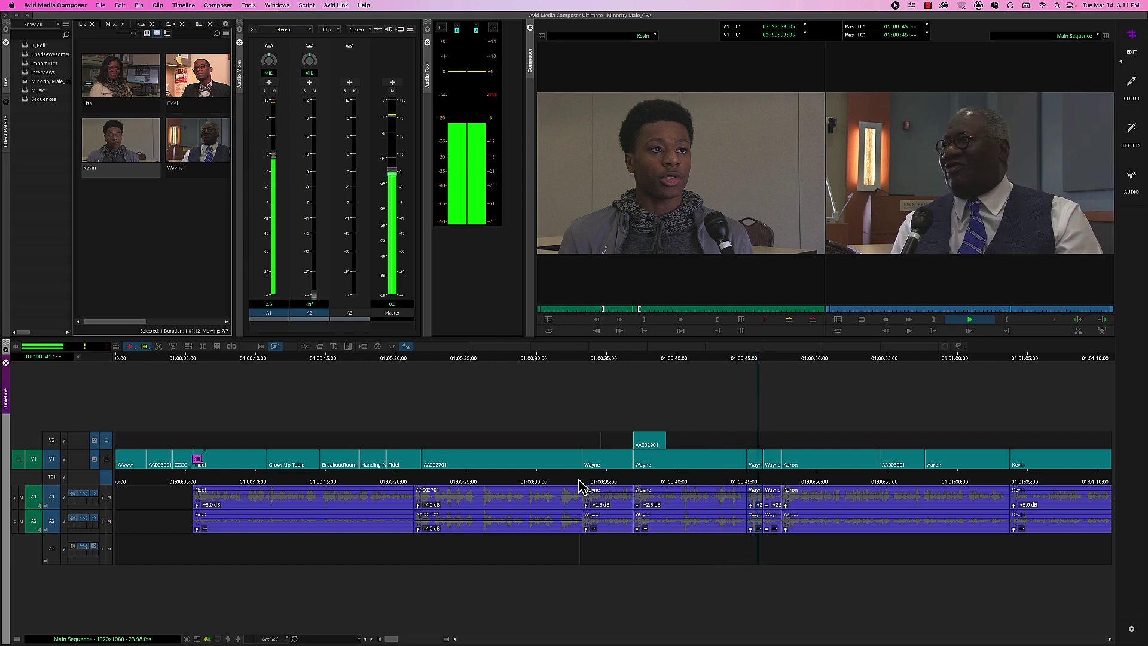
key("space")
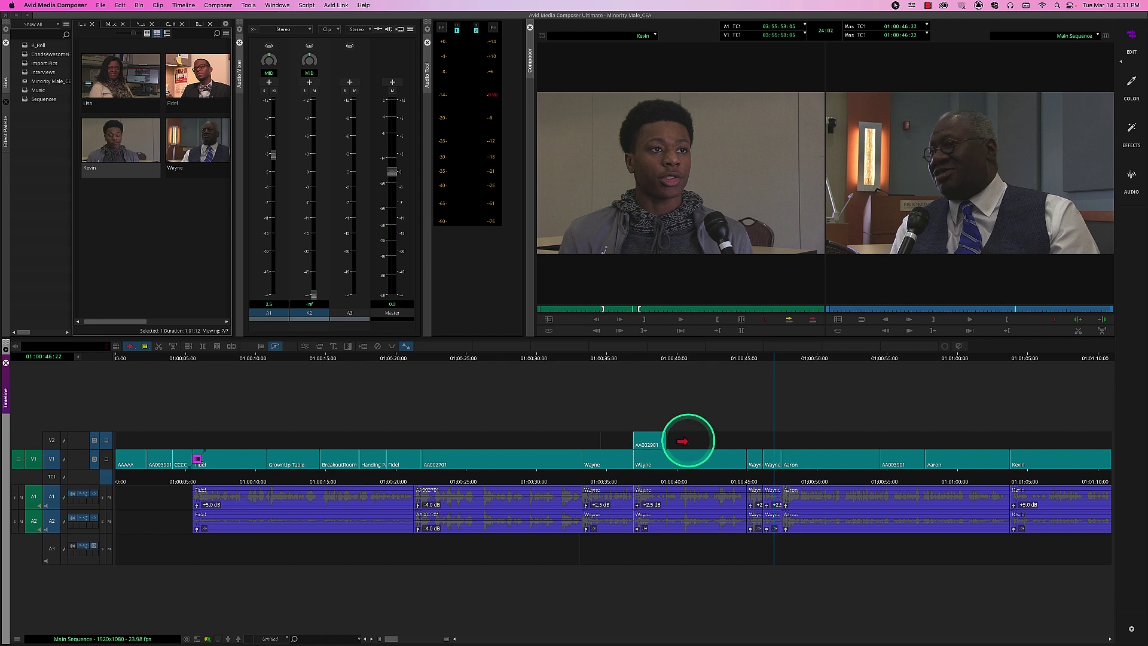
left_click_drag(735, 477, 693, 483)
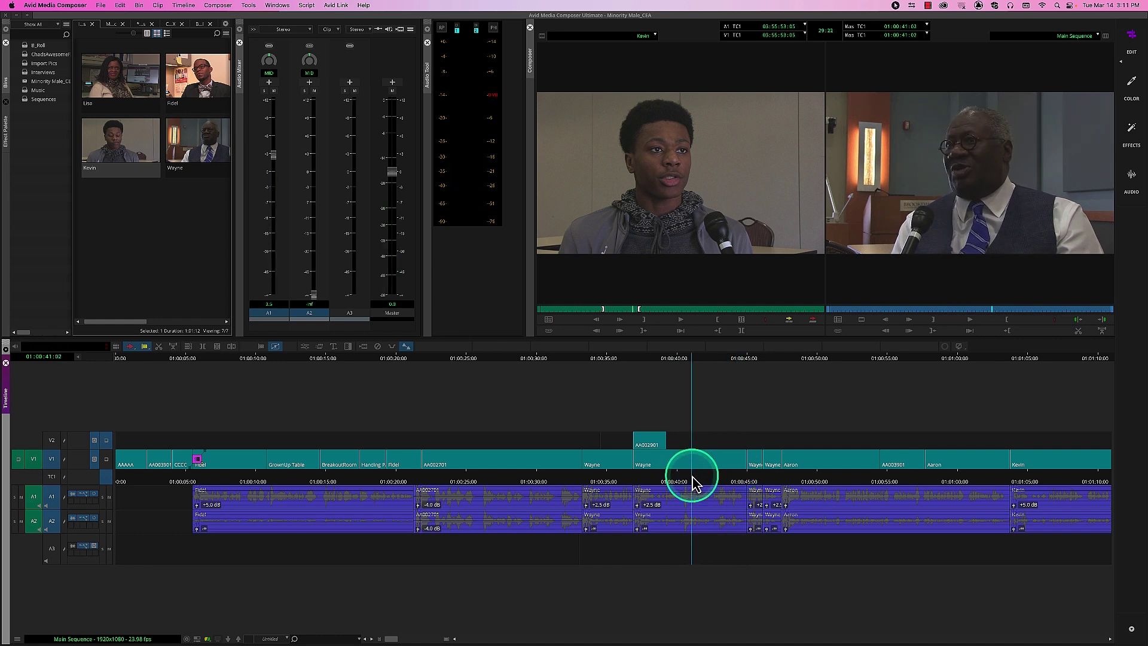
Step: Play the start of the next interviewee's clip and pull its A2 clip gain all the way down to -inf
left_click(799, 482)
key("space")
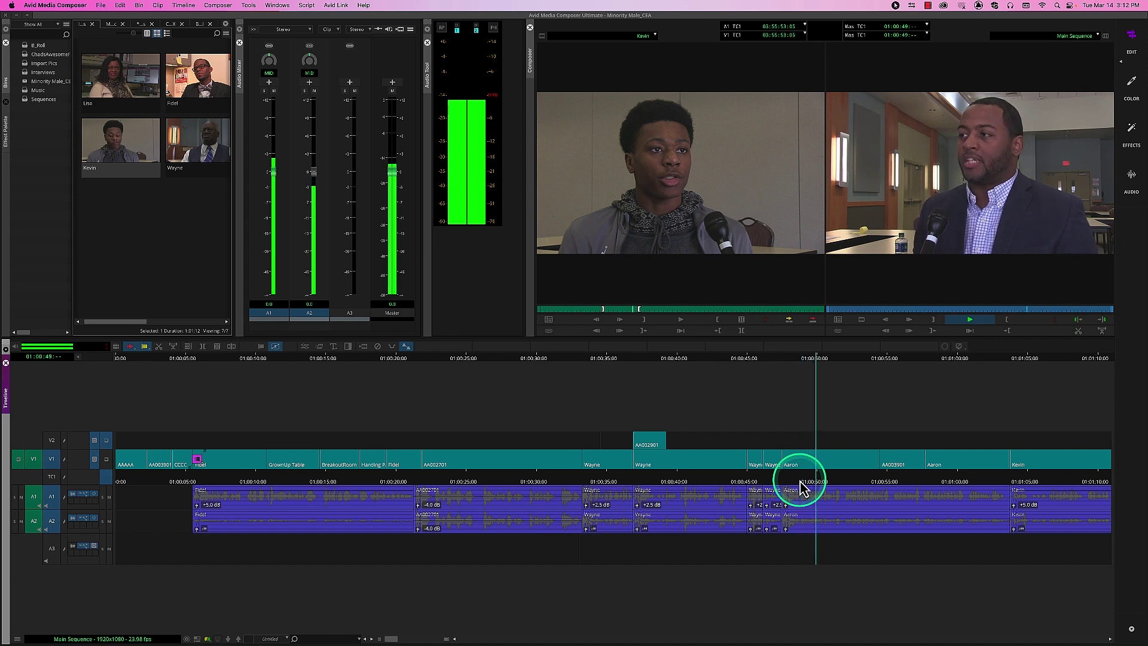
key("space")
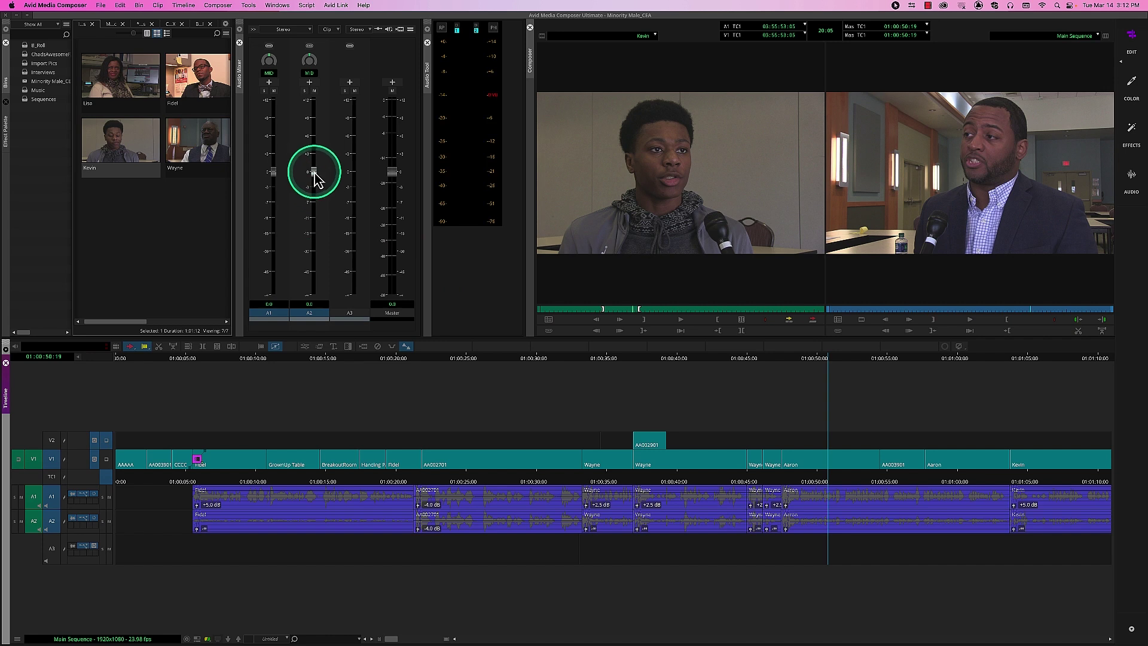
left_click_drag(314, 174, 318, 341)
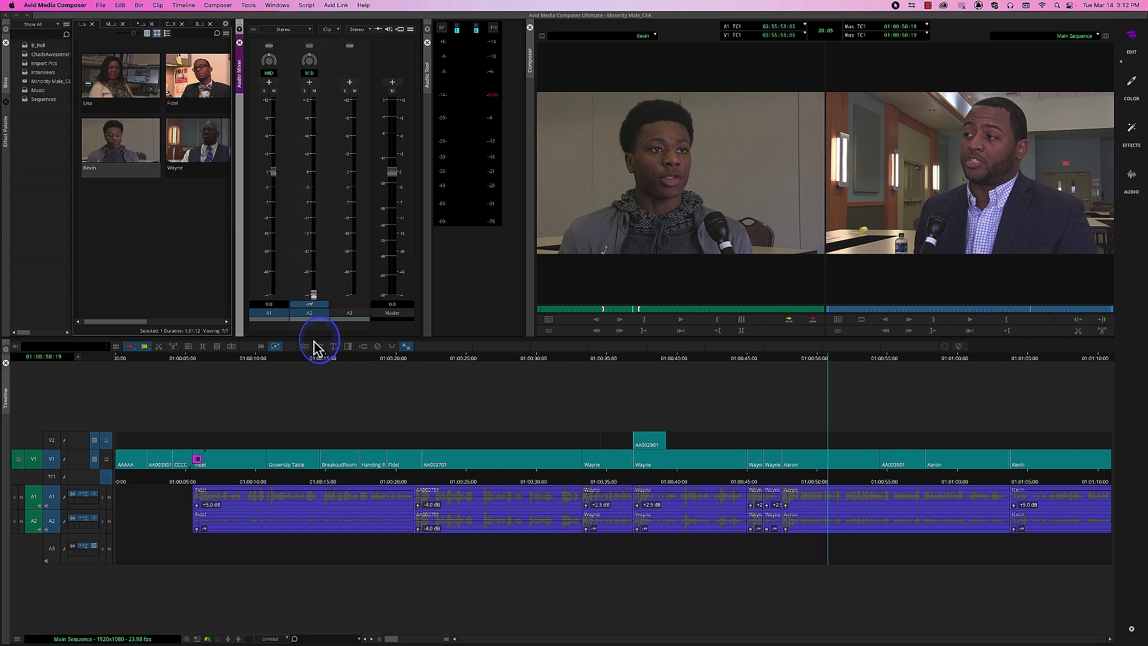
Step: Replay that interviewee's clip with only A1 audible and raise its A1 clip gain to 5.0 dB
left_click(799, 482)
key("space")
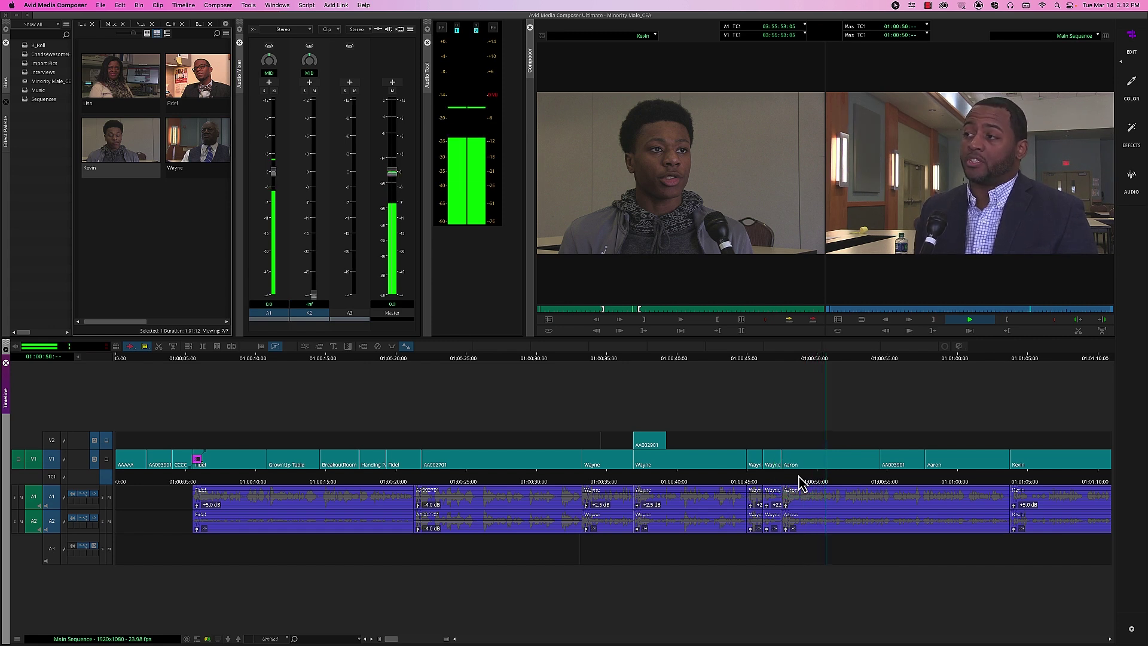
left_click(792, 508)
left_click(787, 505)
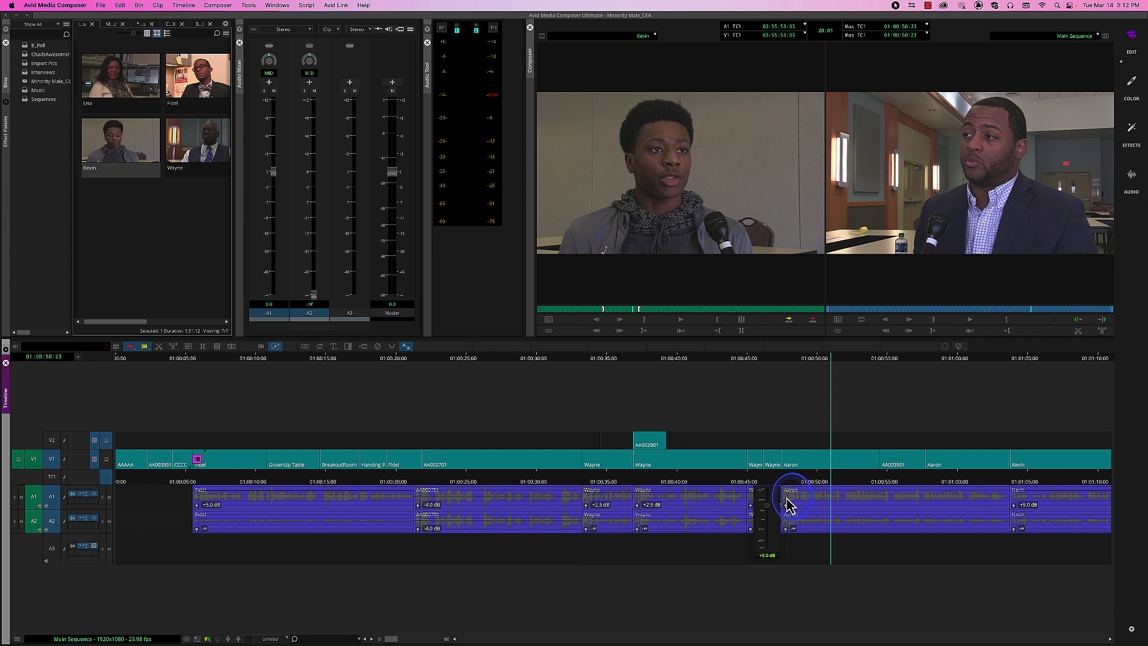
Step: Play the interview clip near 01:00:49 and the AA002701 clip near 01:00:29 to check their audio levels
left_click(803, 481)
key("space")
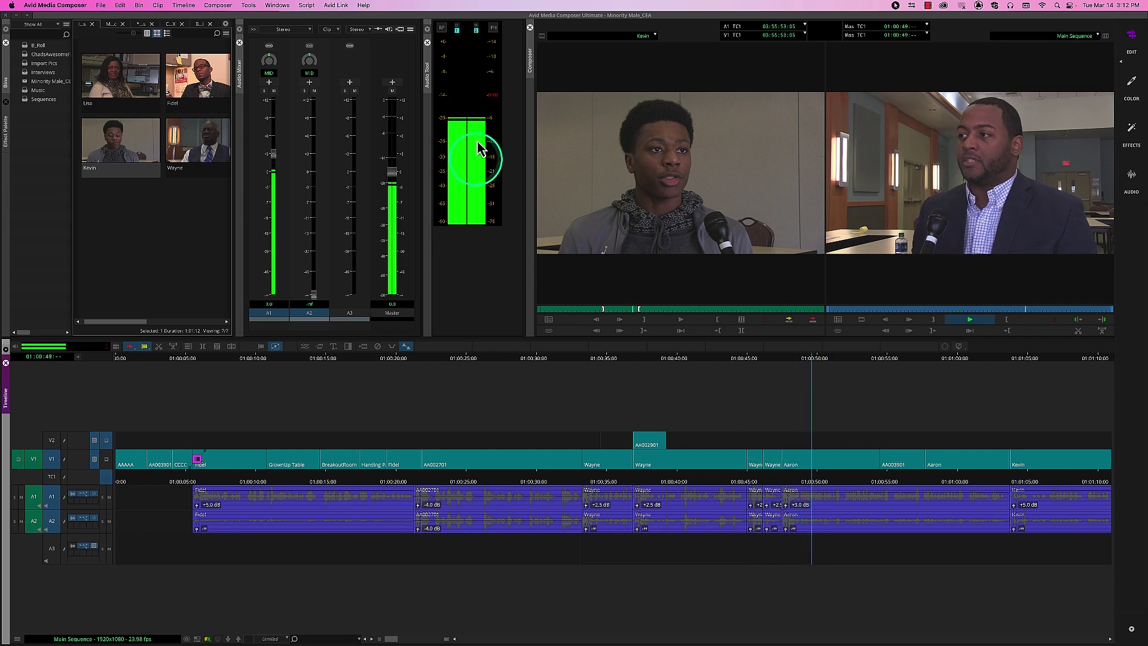
left_click(471, 106)
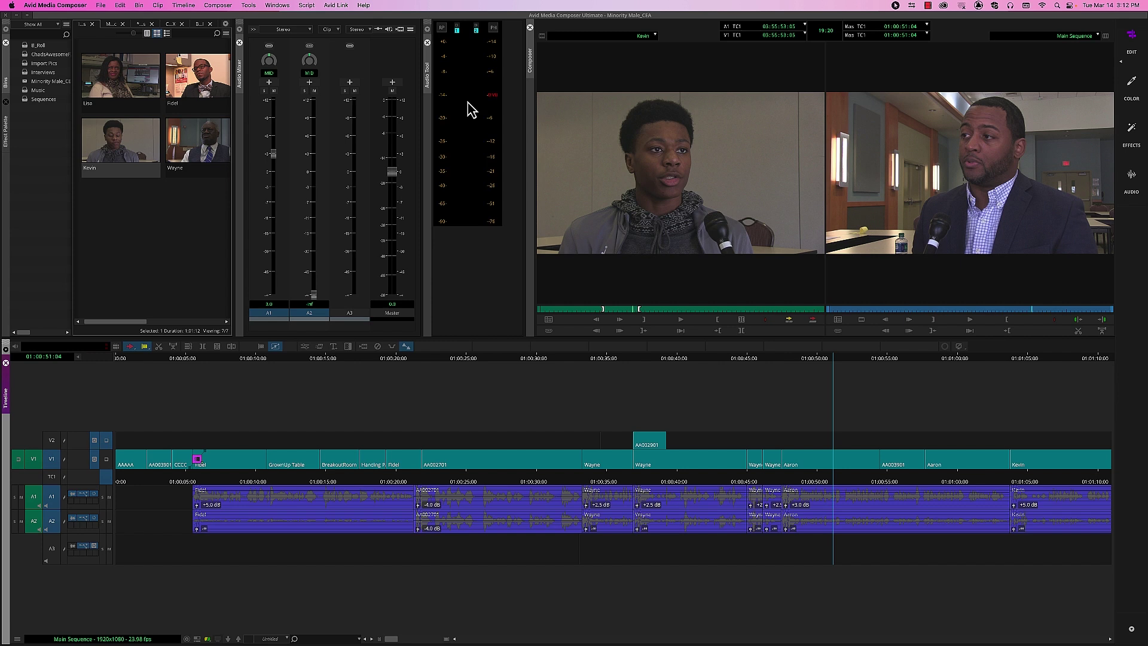
left_click(527, 479)
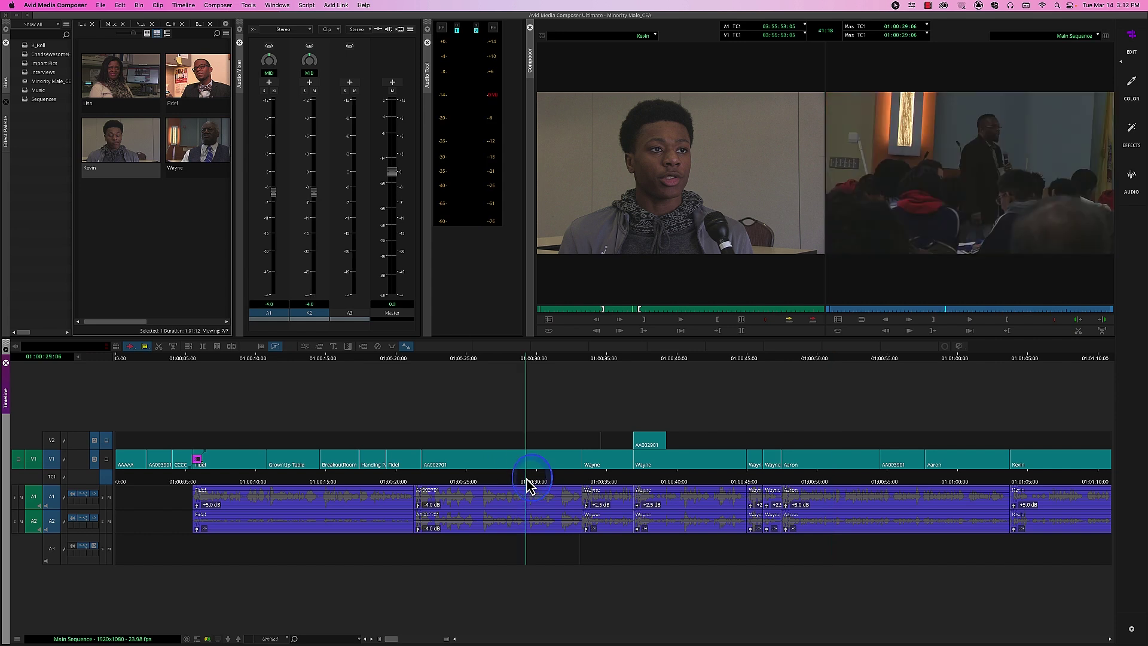
key("space")
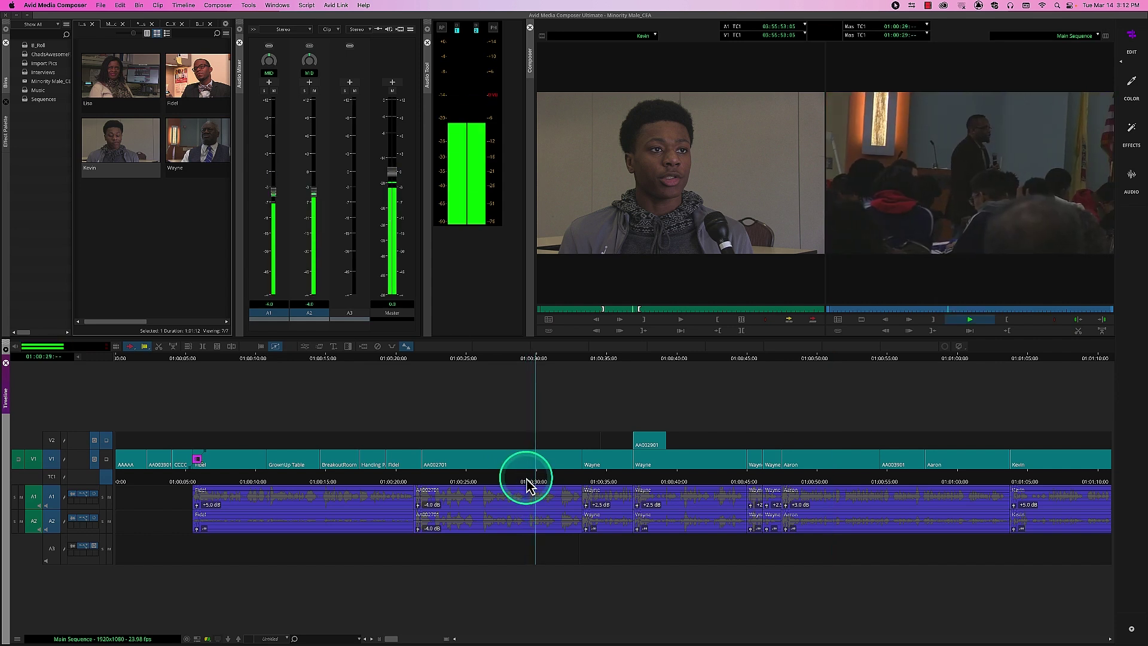
key("space")
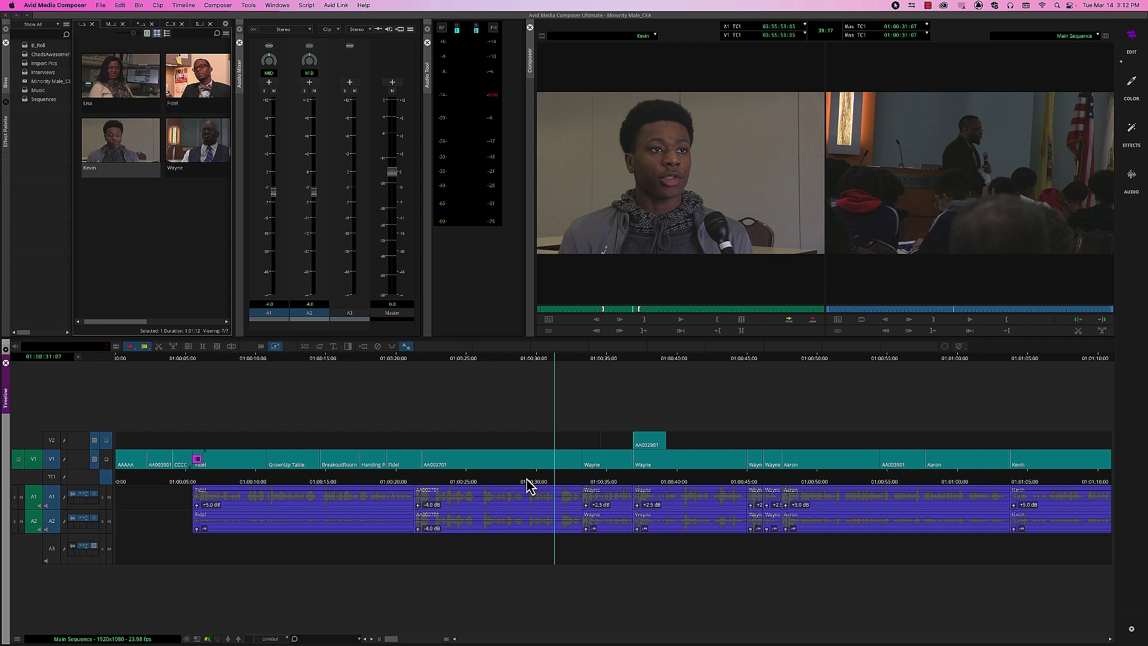
Step: Load the music clip sizzle.new.01 as the source and mark an In point at its start
left_click(111, 25)
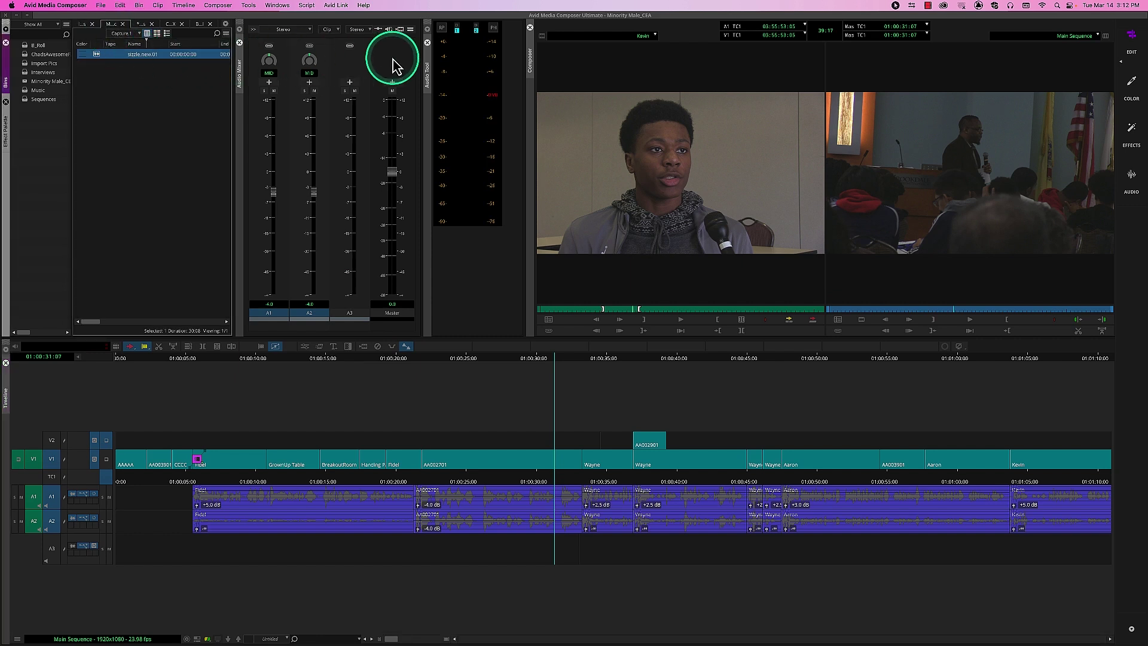
double_click(98, 60)
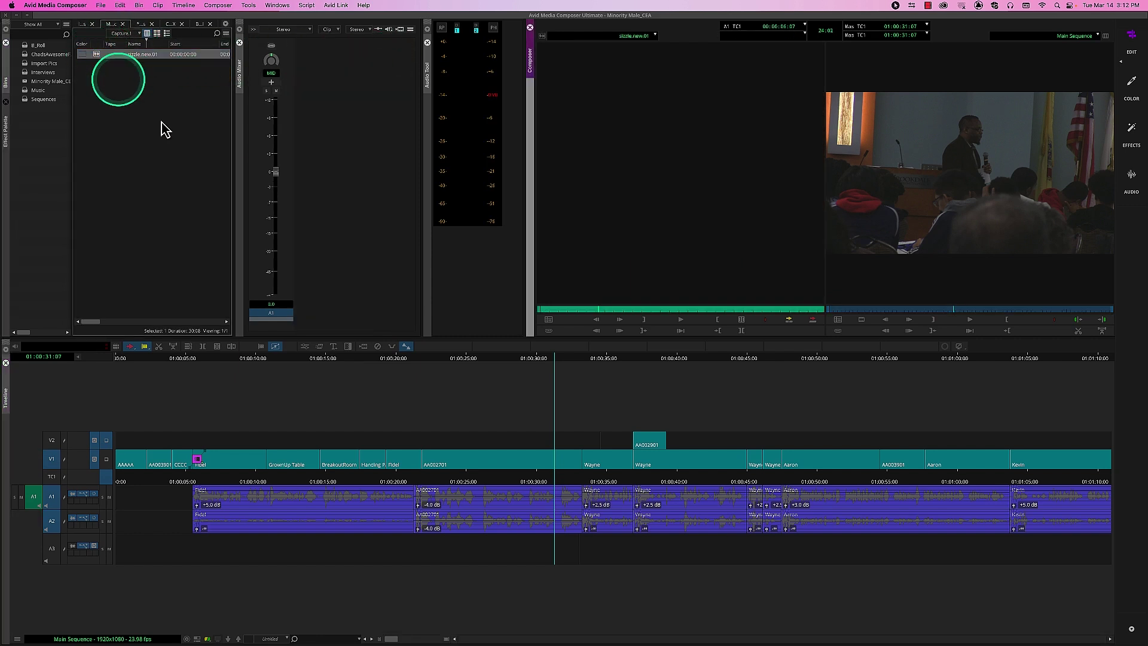
left_click_drag(615, 309, 540, 310)
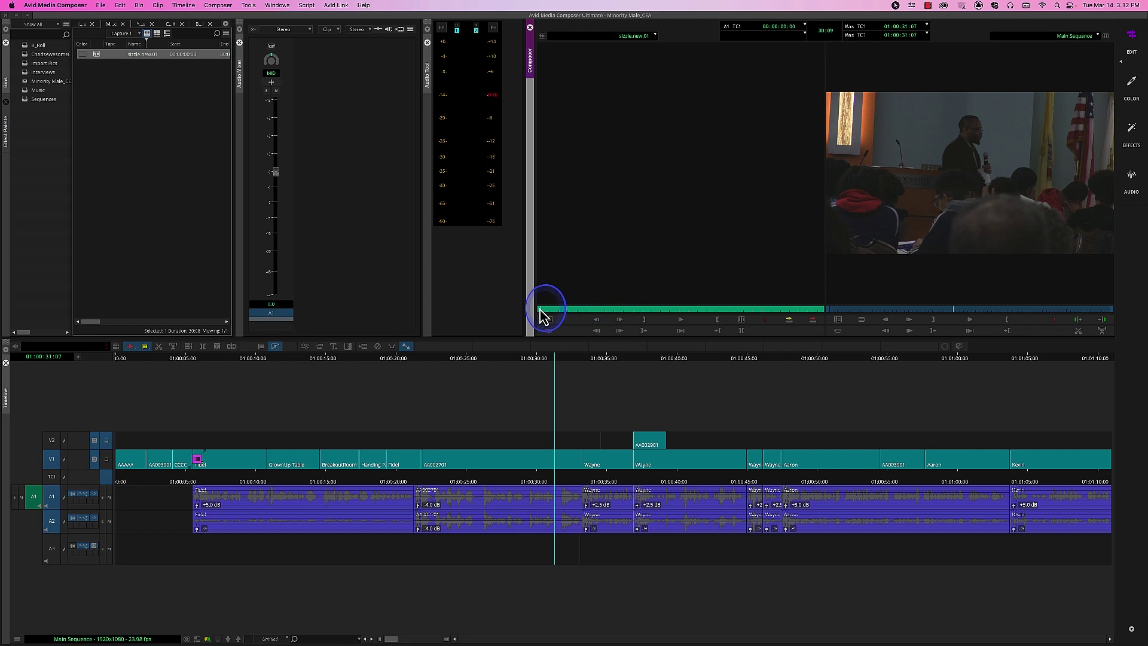
key("i")
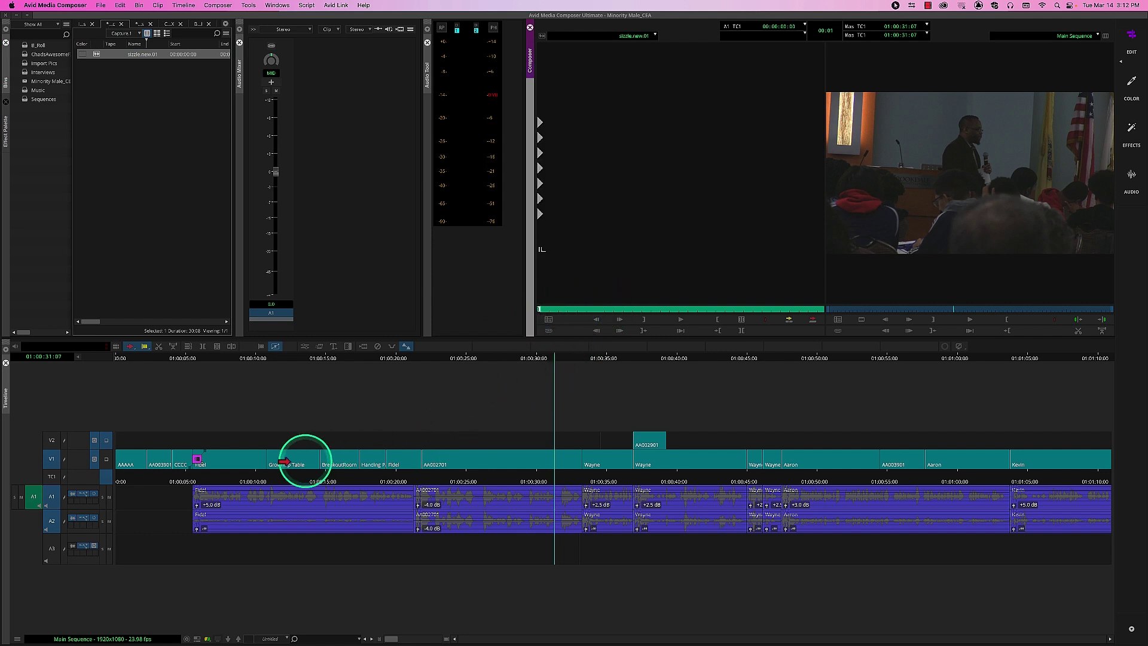
Step: Patch the music's source A1 to sequence track A3 and mark the sequence from its start to 01:00:06:00
left_click_drag(190, 485, 118, 477)
left_click_drag(28, 514, 52, 550)
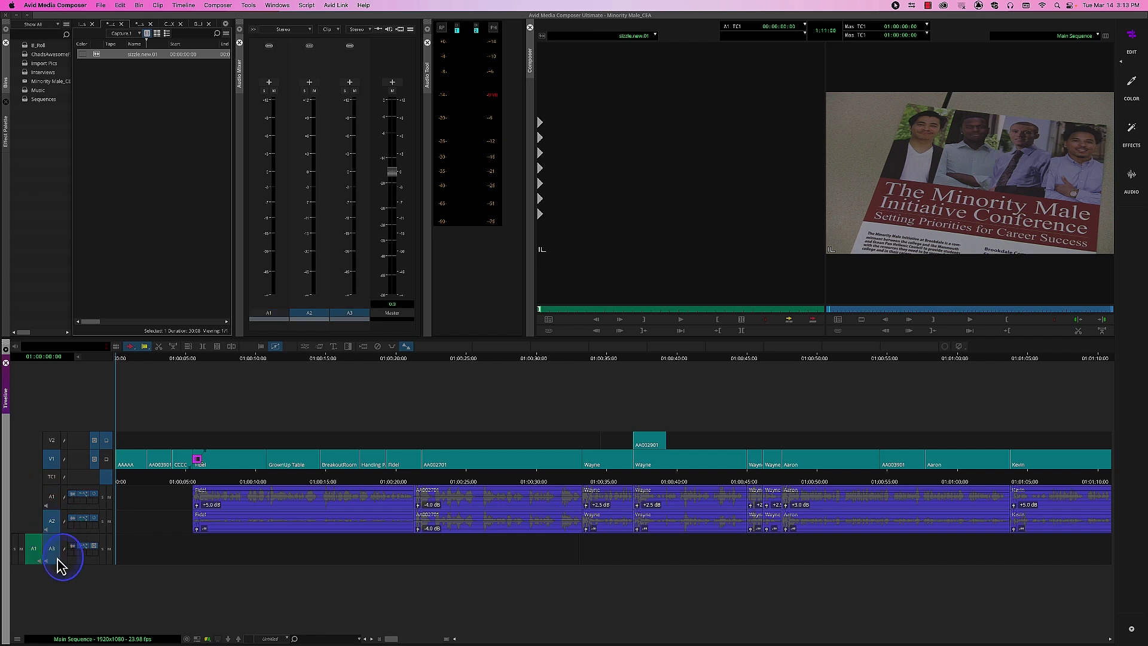
left_click(109, 477)
left_click_drag(114, 485, 200, 486)
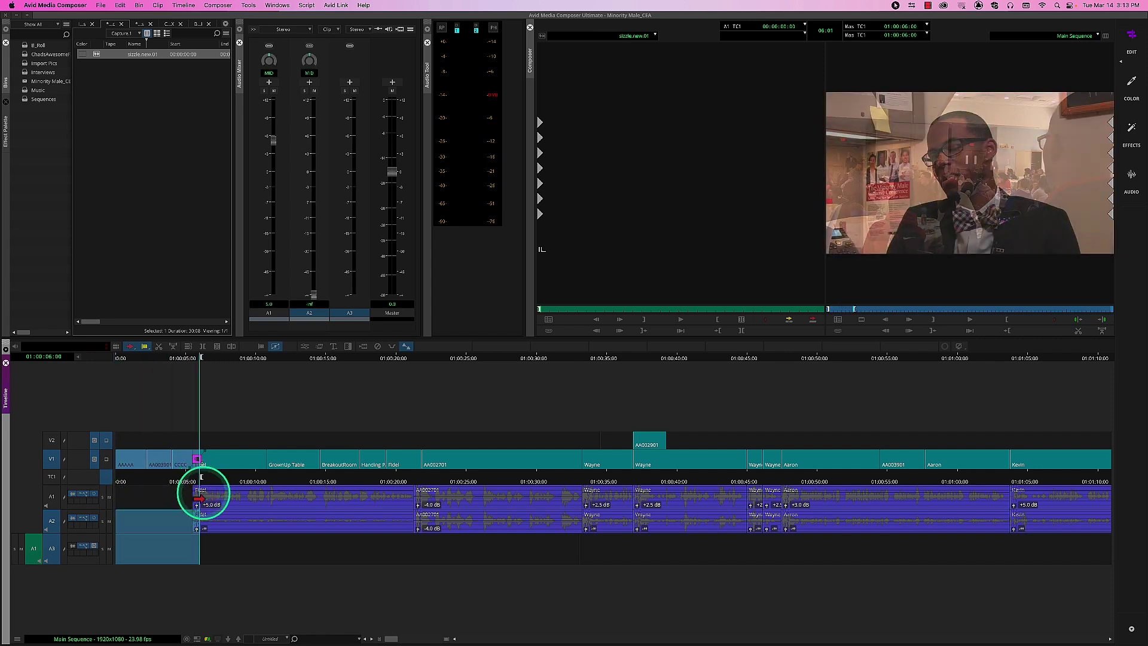
Step: Deselect tracks A2 and V1, leaving only A3 targeted, and return the playhead to the sequence start
left_click(52, 523)
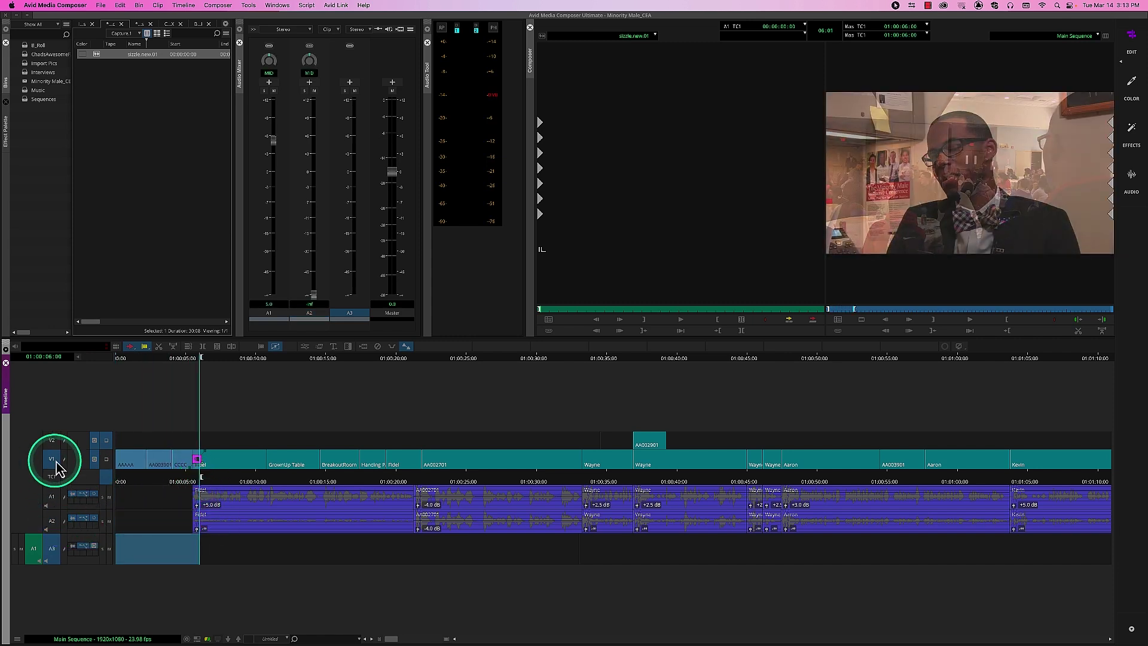
left_click(176, 486)
left_click(113, 485)
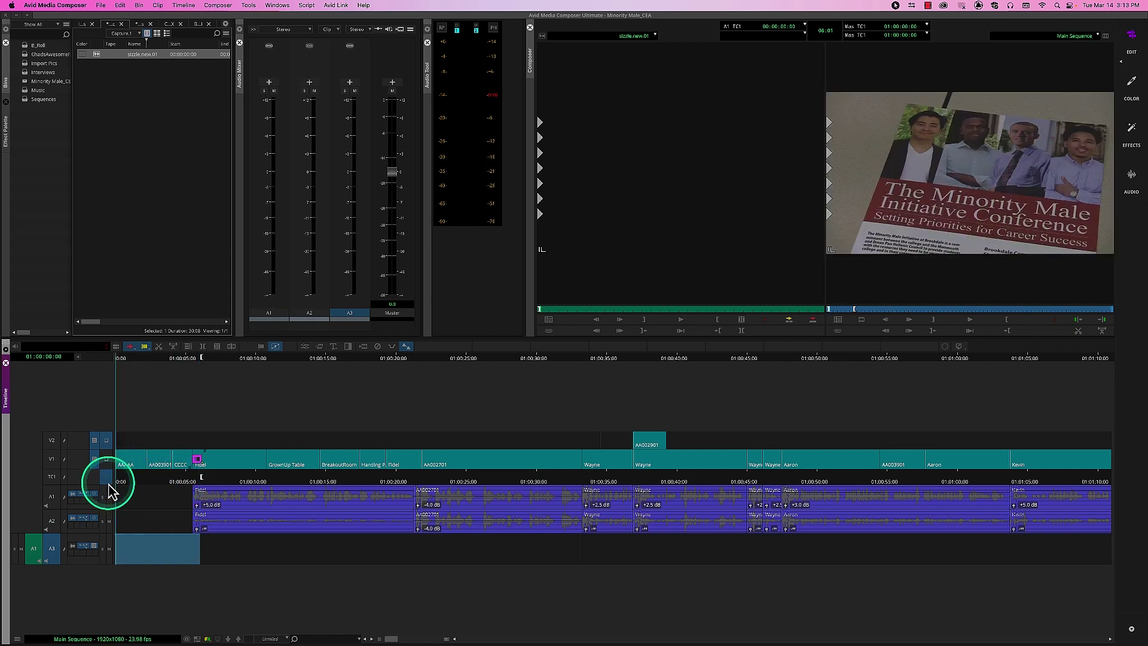
Step: Play the opening seconds of the source music clip to check its level on the audio meters
left_click(637, 251)
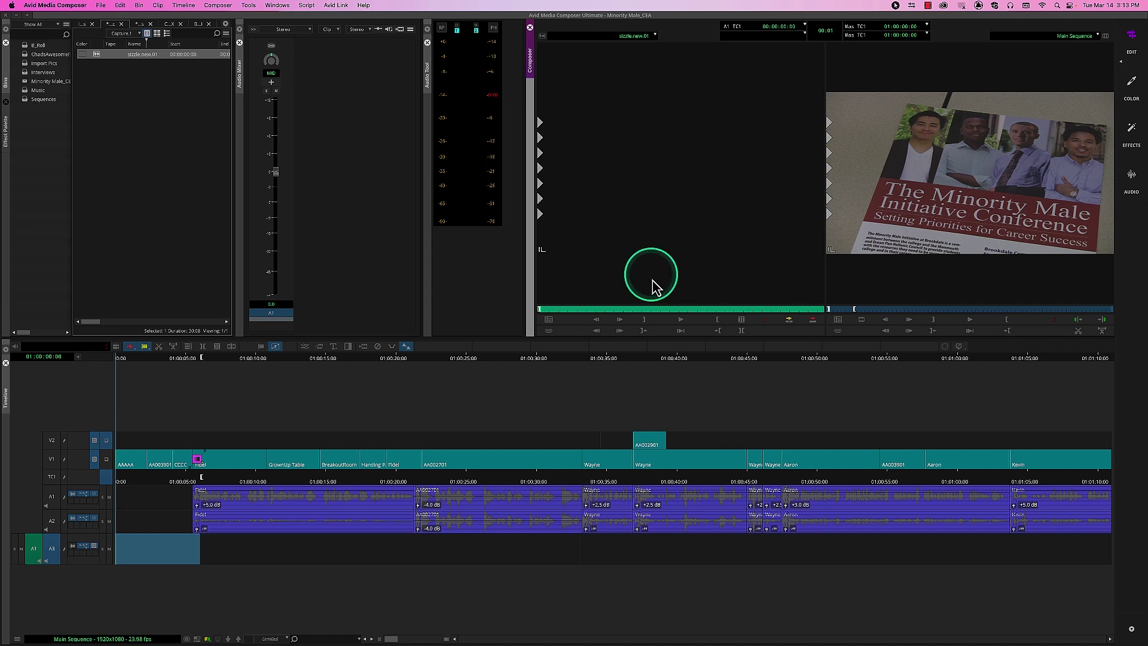
left_click(684, 326)
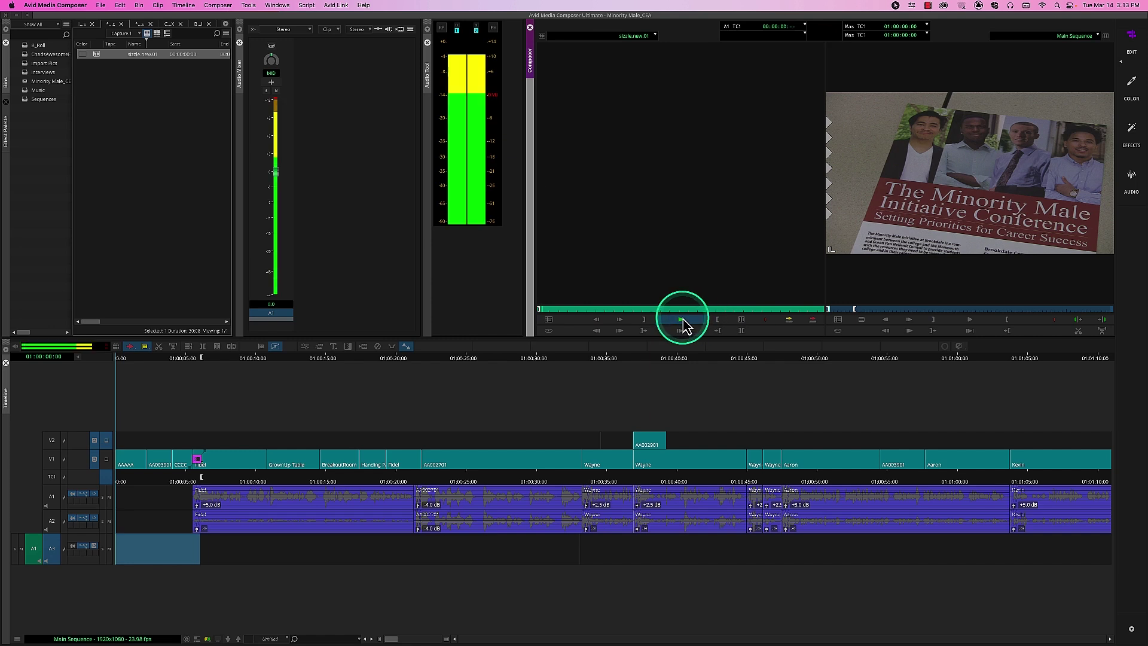
left_click(683, 326)
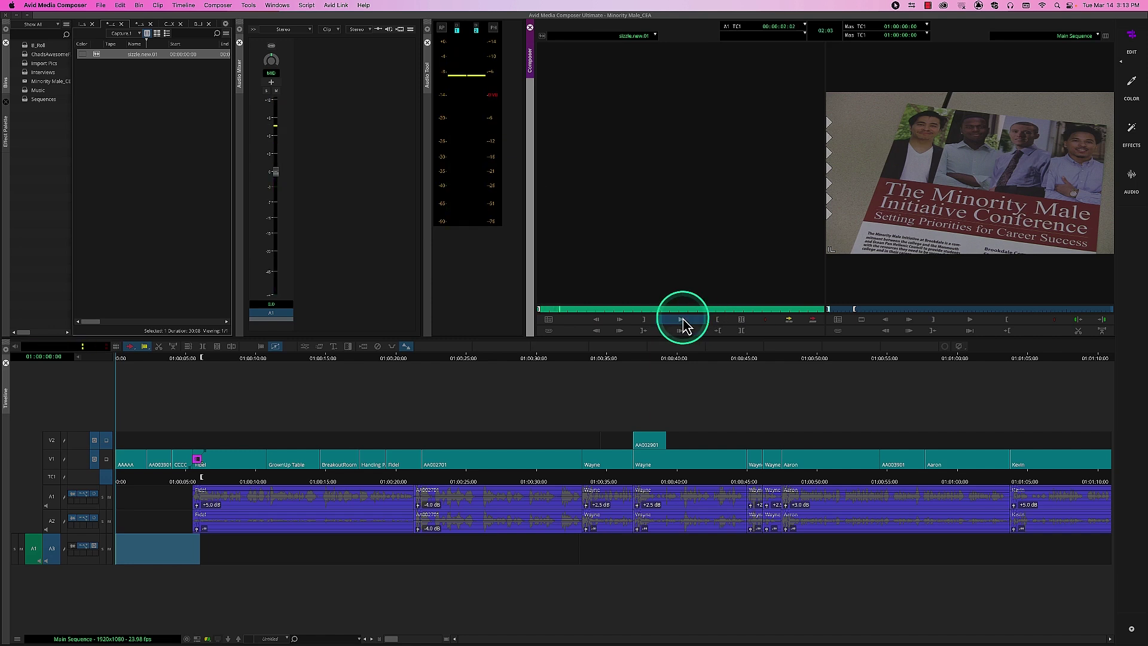
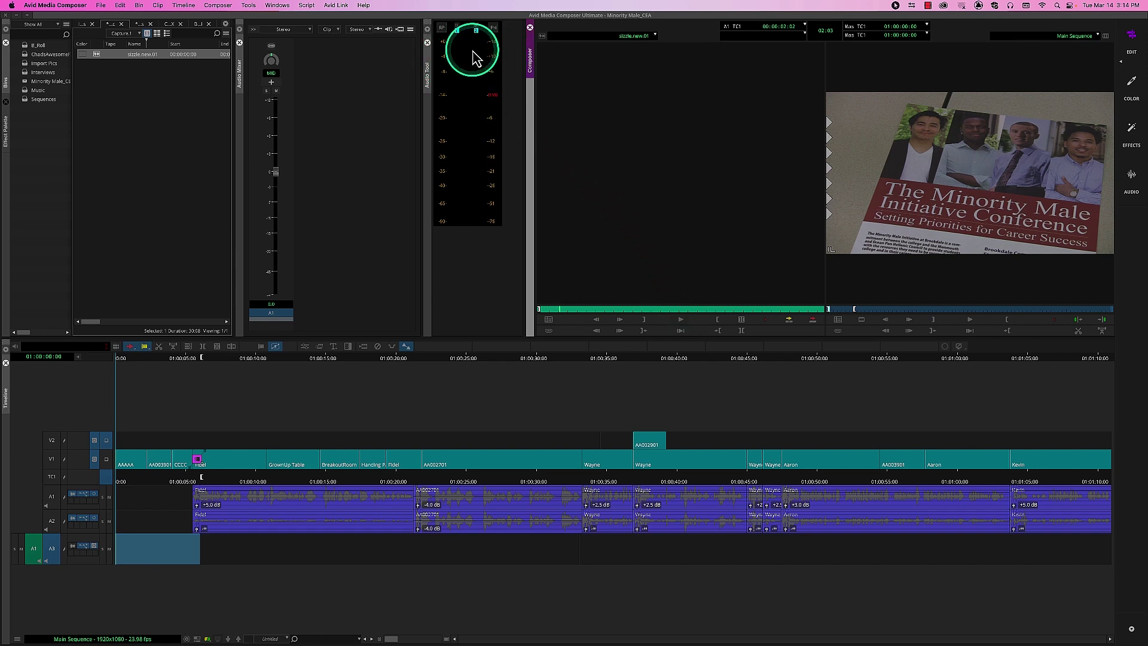
left_click(685, 324)
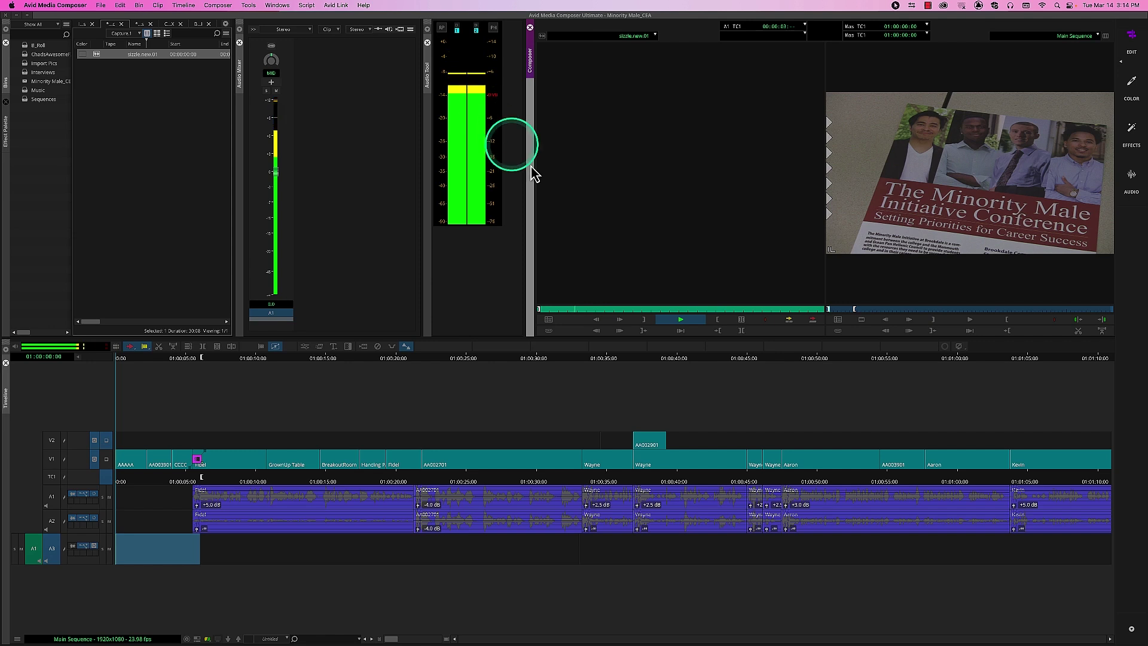
left_click(680, 320)
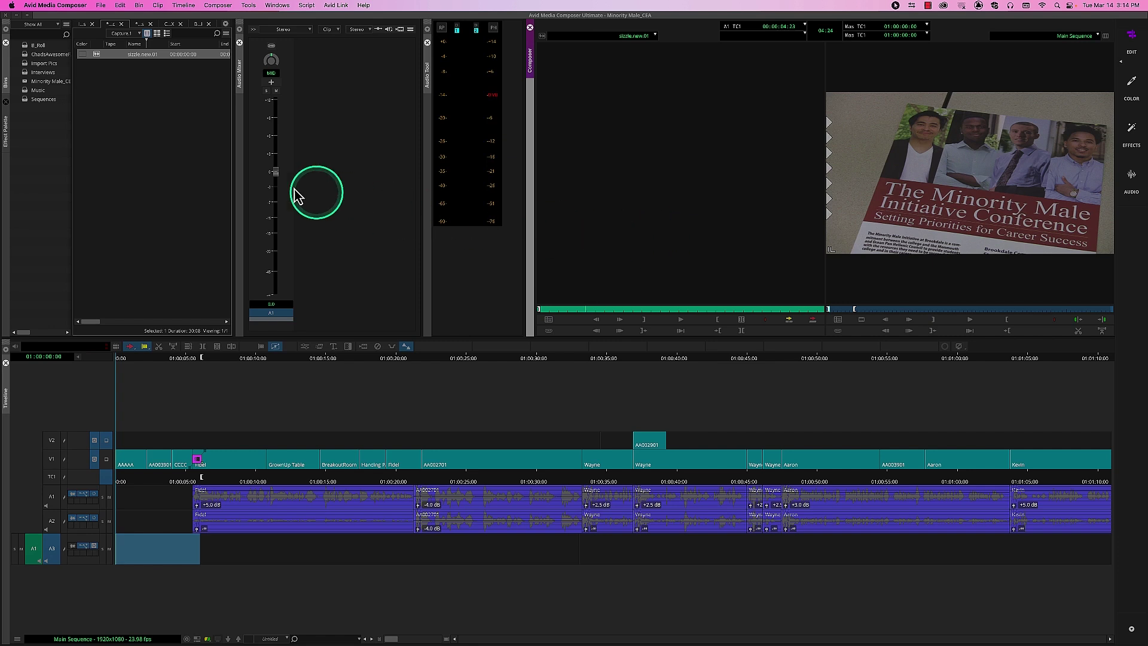
Step: Lower the source music clip's level to -11.0 dB and play it to check the meters
left_click_drag(276, 174, 274, 218)
left_click(681, 319)
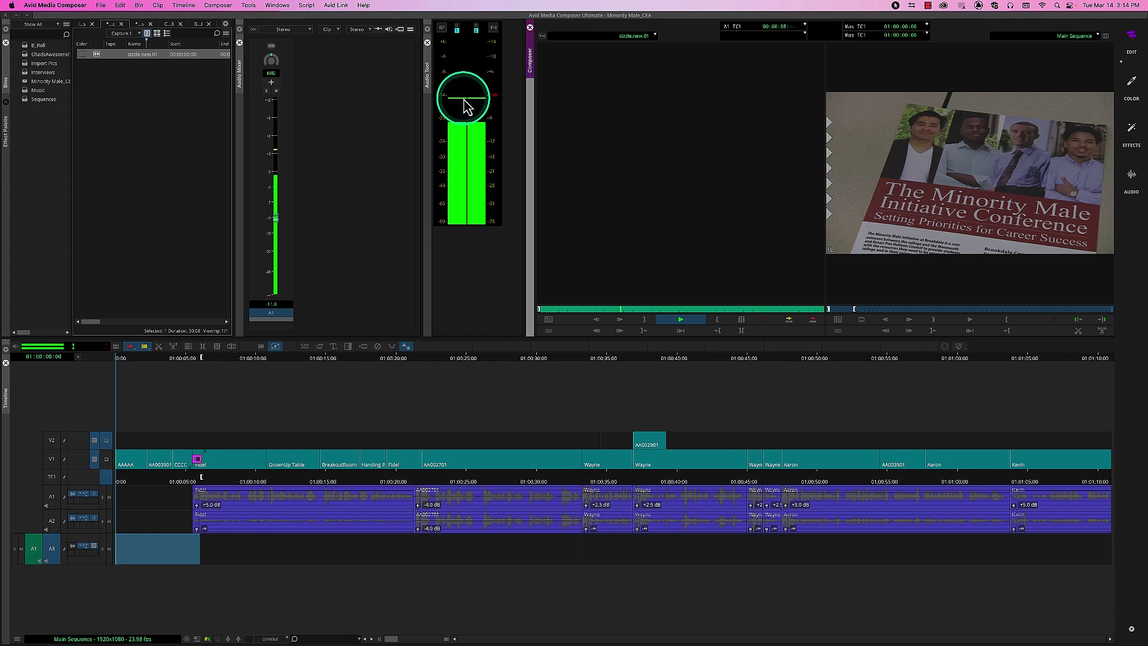
left_click(688, 321)
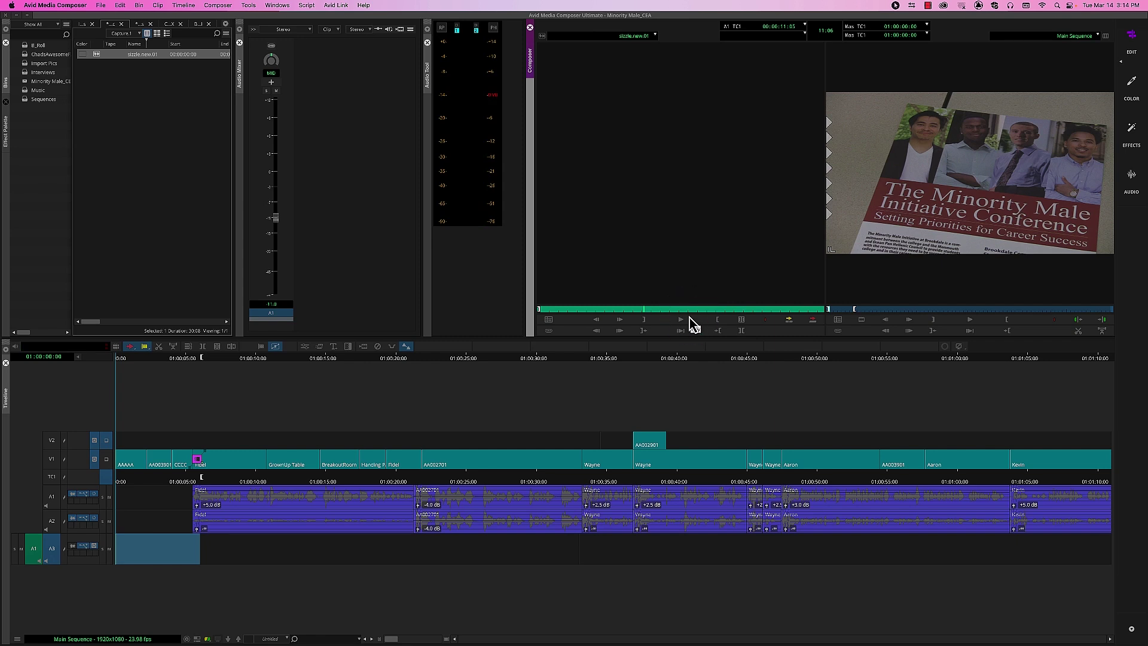
mouse_move(693, 323)
left_mouse_down()
mouse_move(551, 136)
mouse_move(459, 46)
mouse_move(447, 51)
left_mouse_up()
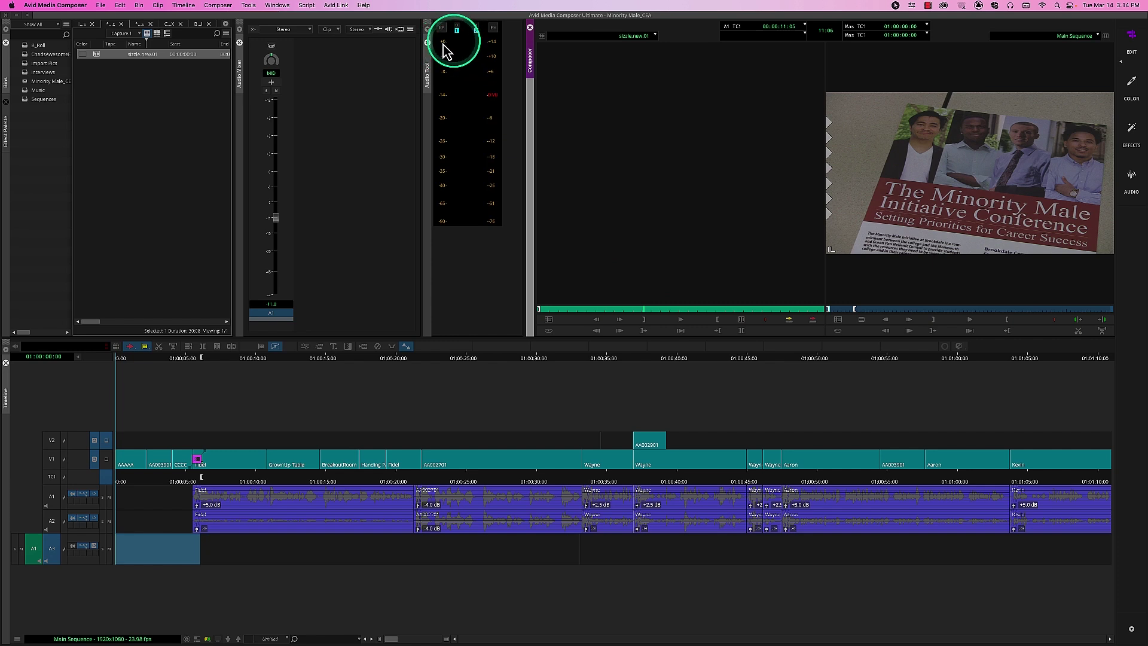
left_click(677, 321)
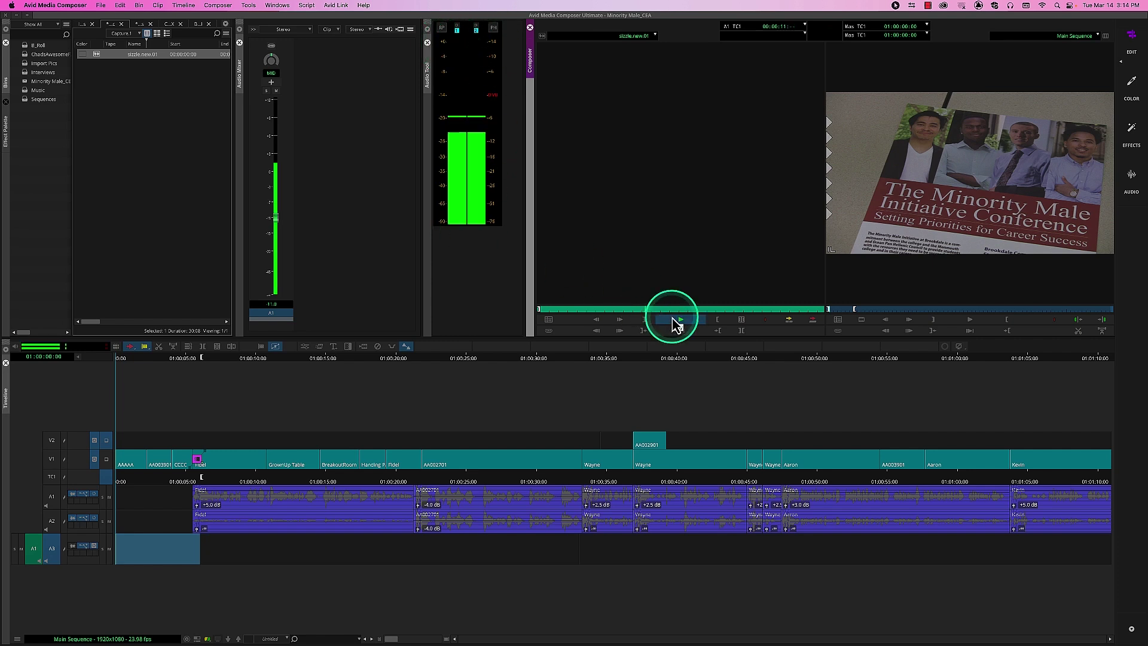
left_click(677, 322)
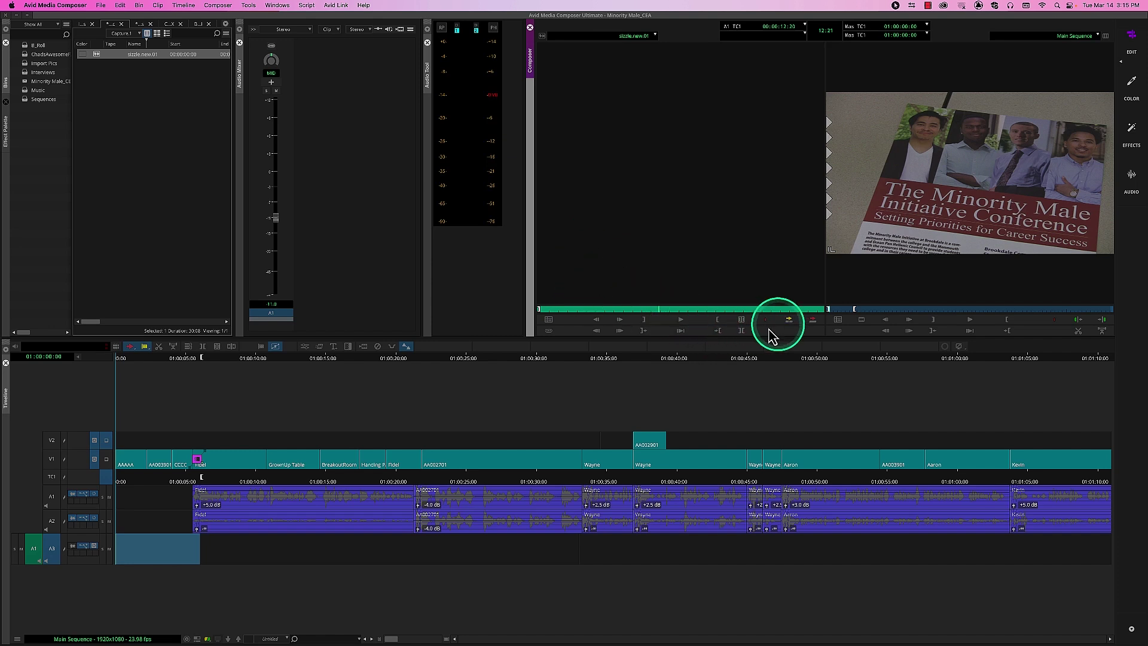
Step: Overwrite the music into the marked opening section of A3 and play back where it meets the first interview
left_click(812, 320)
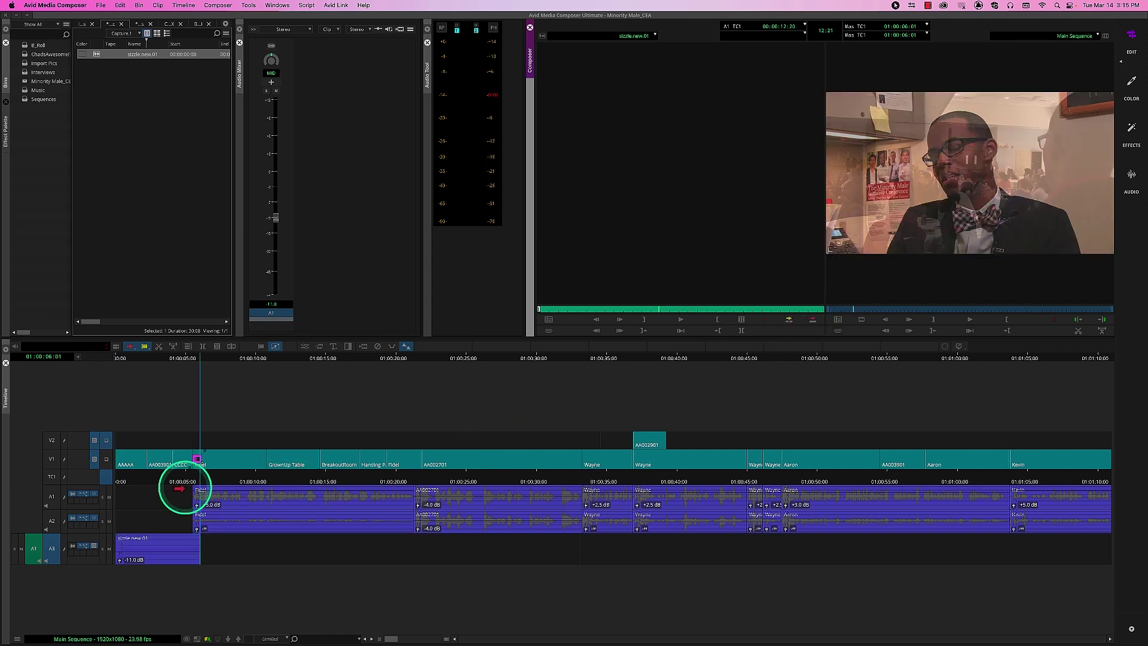
left_click_drag(176, 481, 78, 486)
key("space")
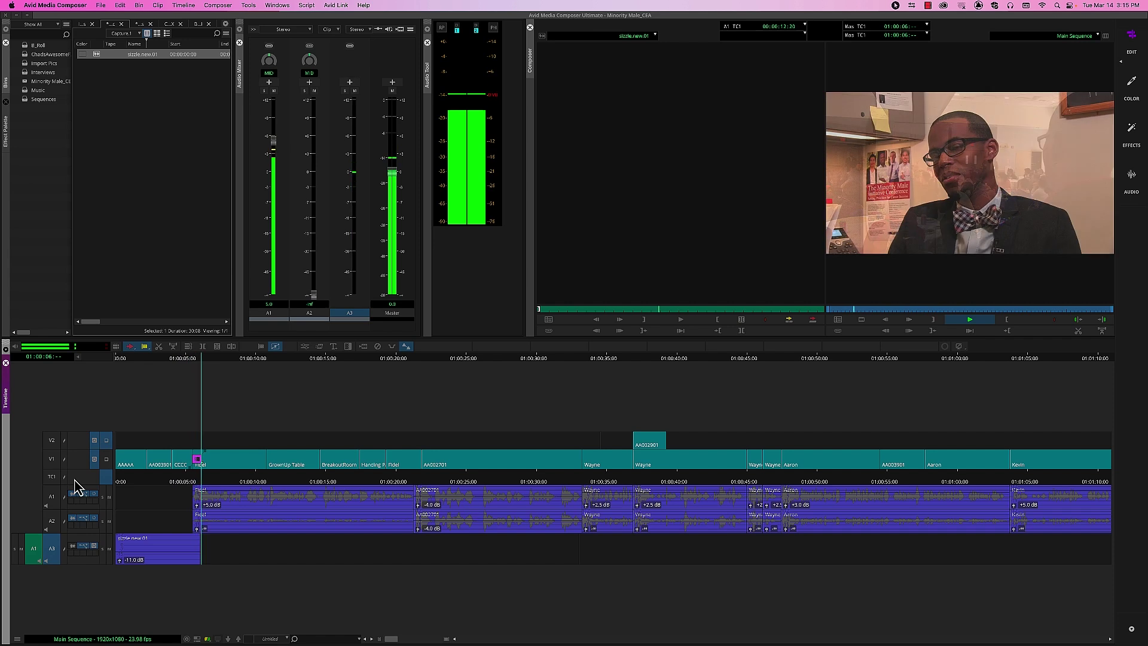
key("space")
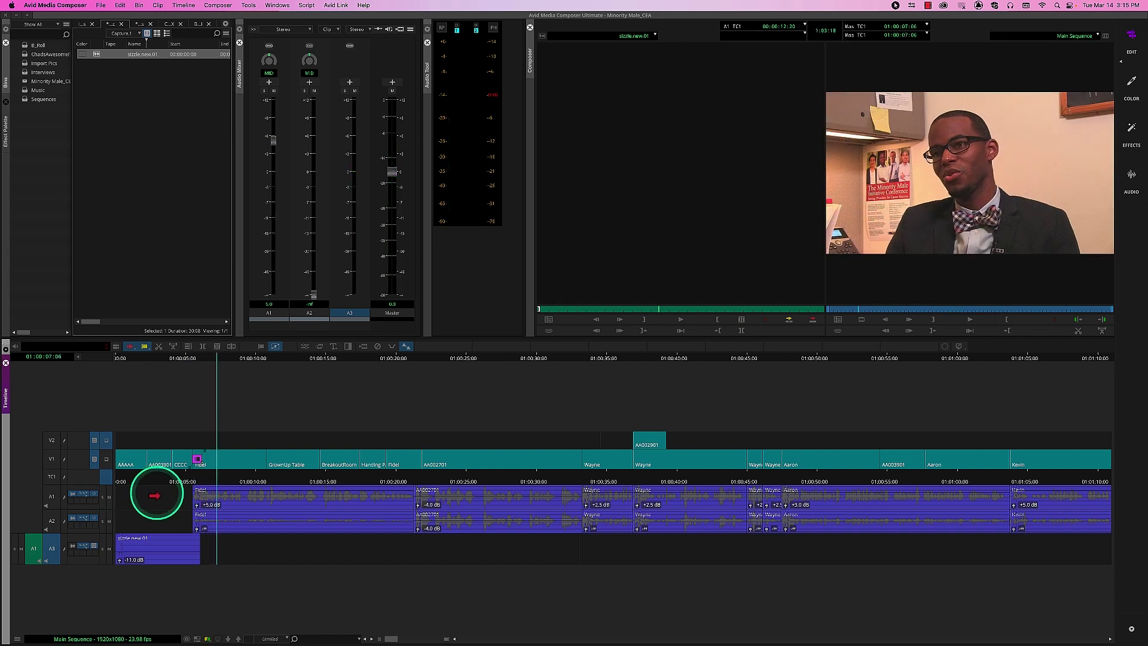
left_click(208, 481)
left_click_drag(208, 481, 90, 482)
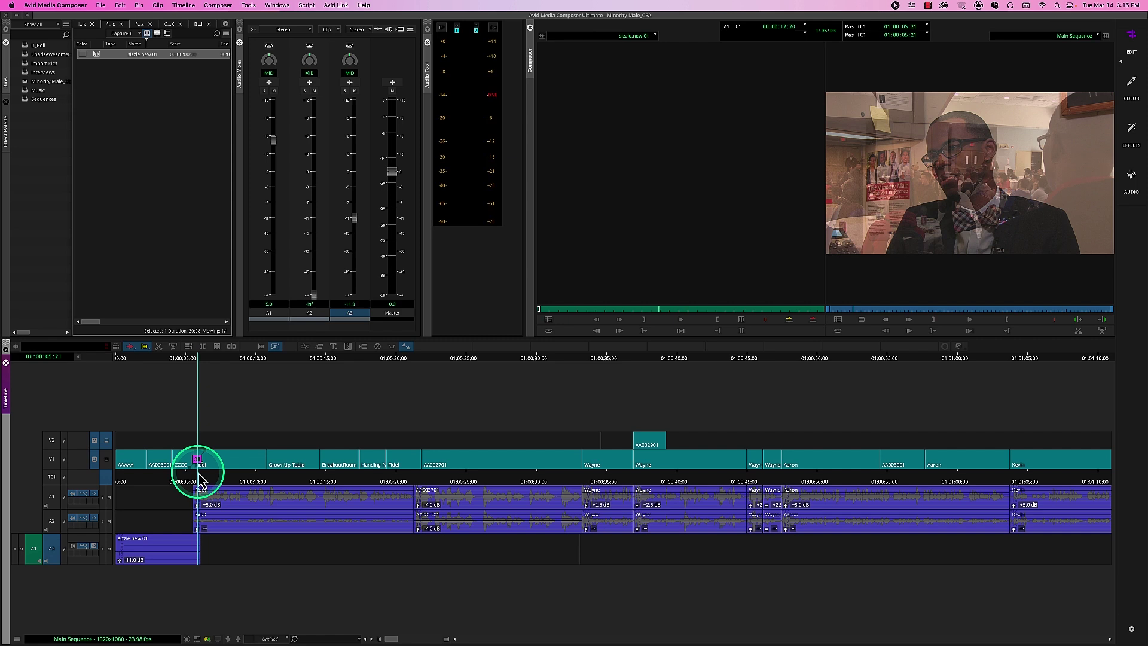
key("space")
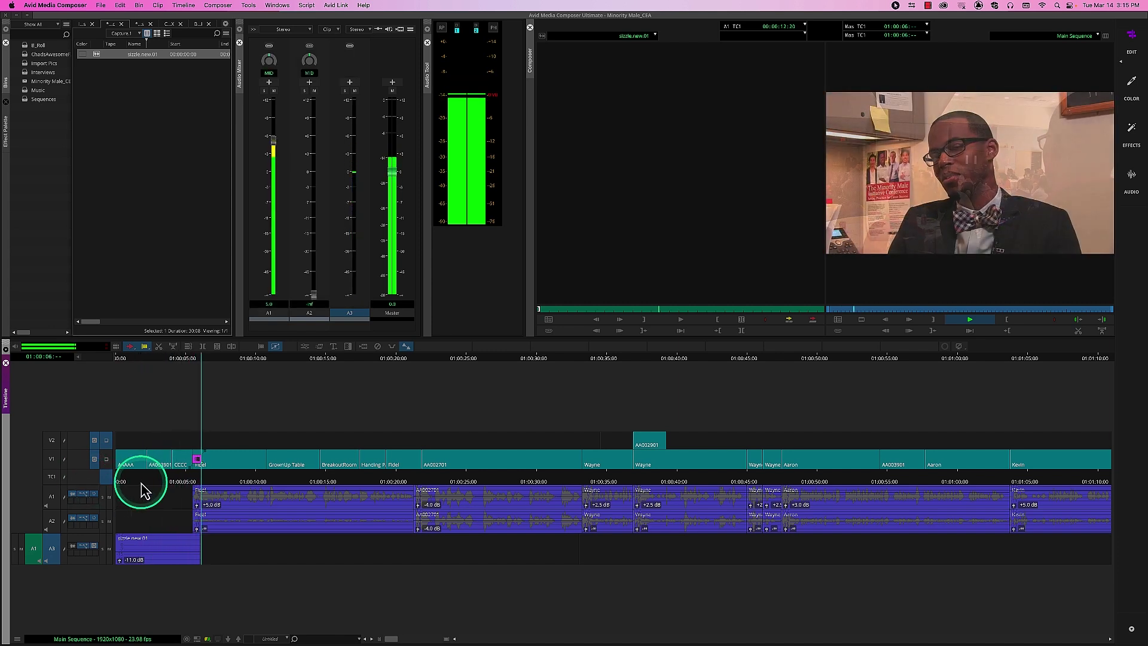
left_click_drag(174, 481, 154, 486)
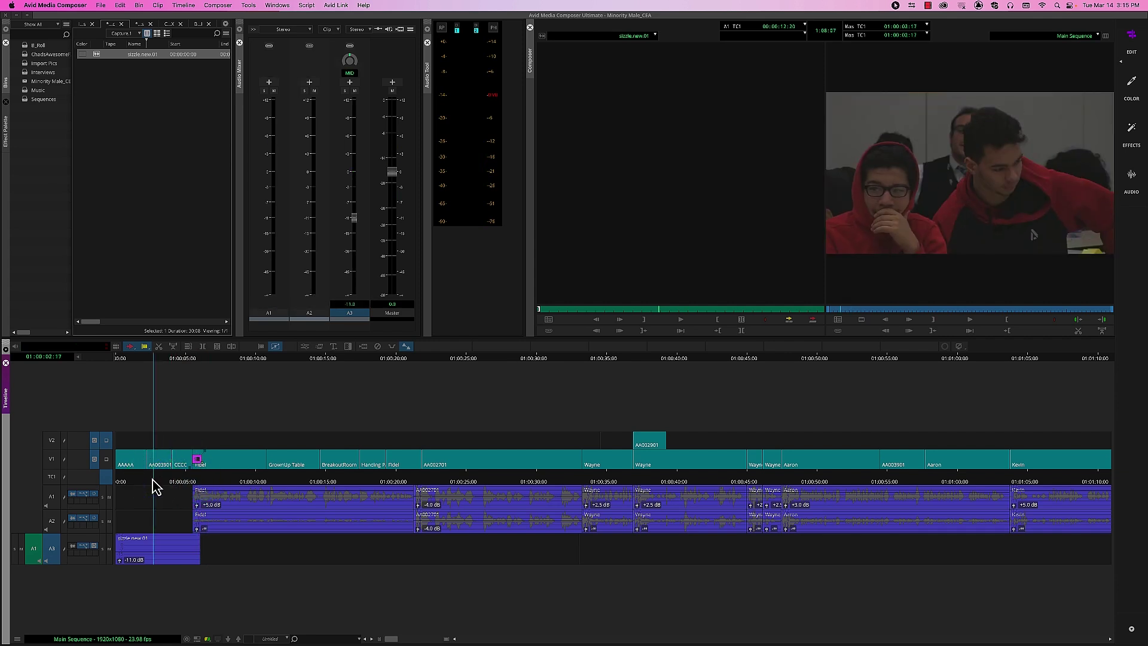
left_click_drag(113, 456, 87, 500)
left_click(87, 500)
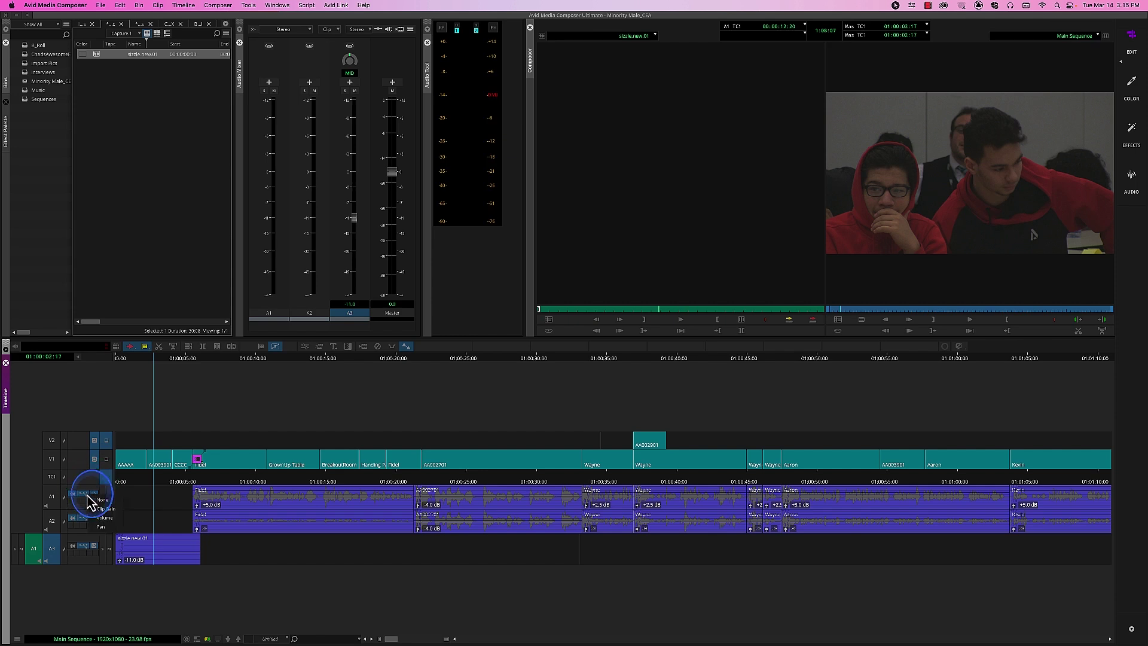
left_click(94, 503)
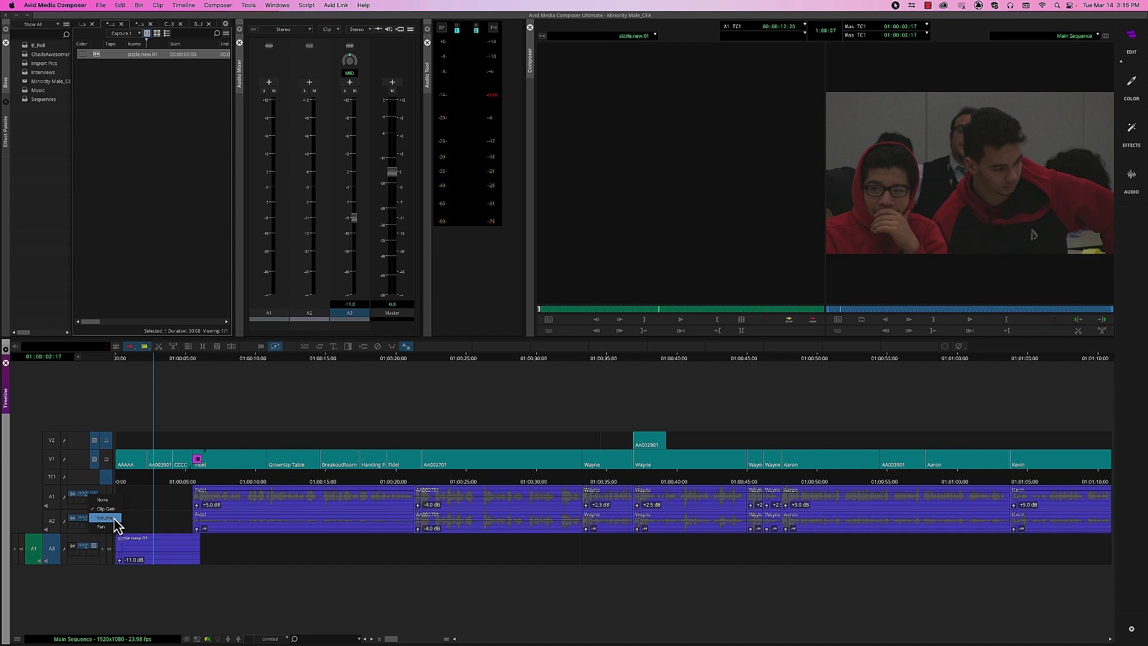
left_click(114, 518)
Step: Switch music track A3 from clip gain to Volume display, with the playhead at 01:00:04:09
left_click_drag(161, 472, 175, 477)
left_click(86, 561)
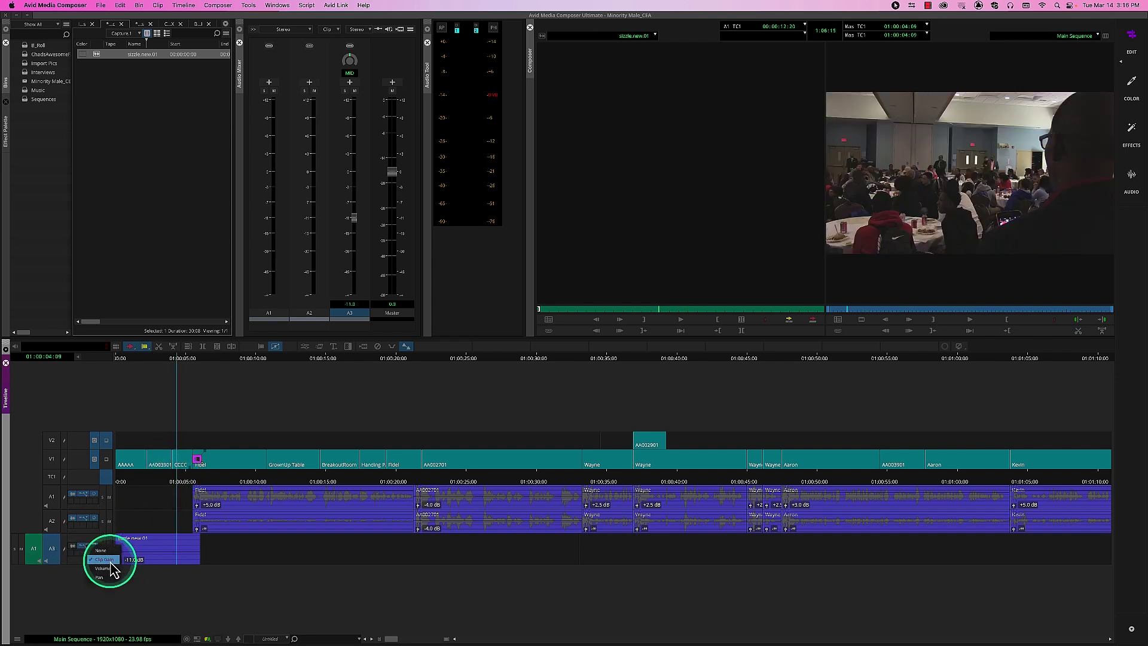
left_click(111, 567)
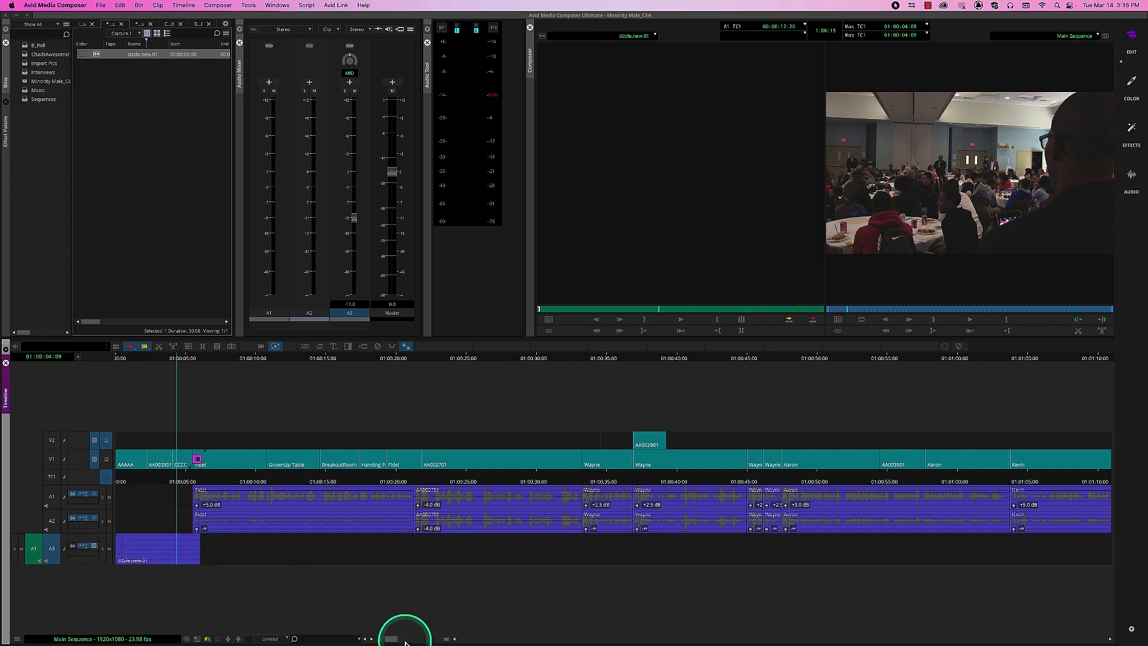
left_click_drag(394, 641, 427, 640)
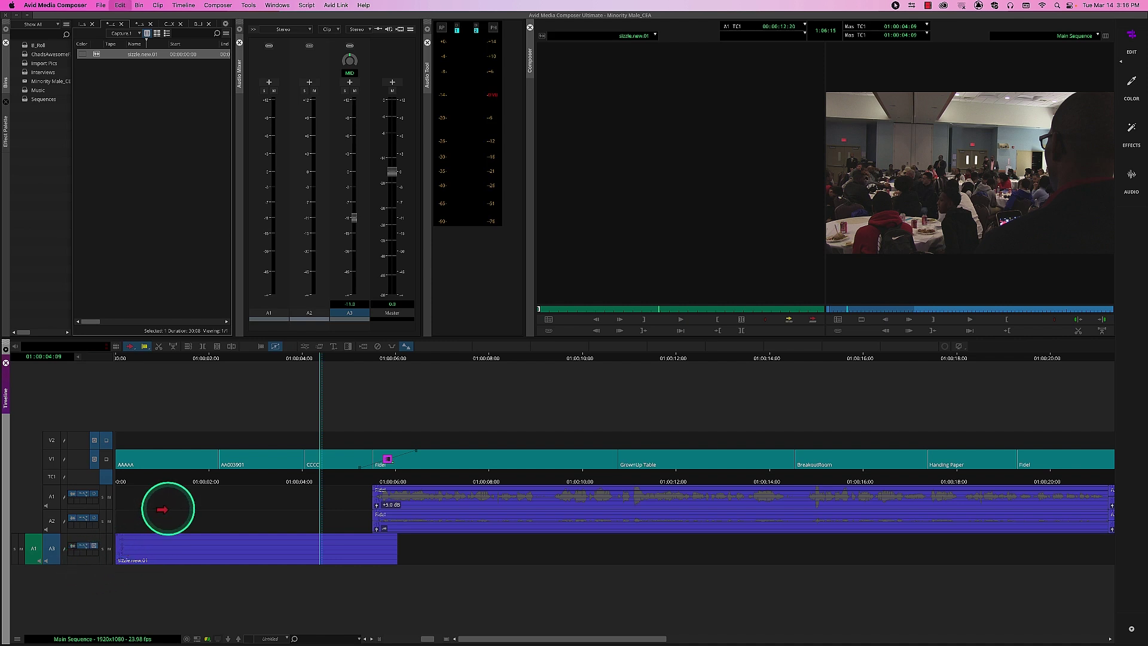
Step: Enlarge the A3 music track's height so its volume scale is easier to work with
key("ctrl+l")
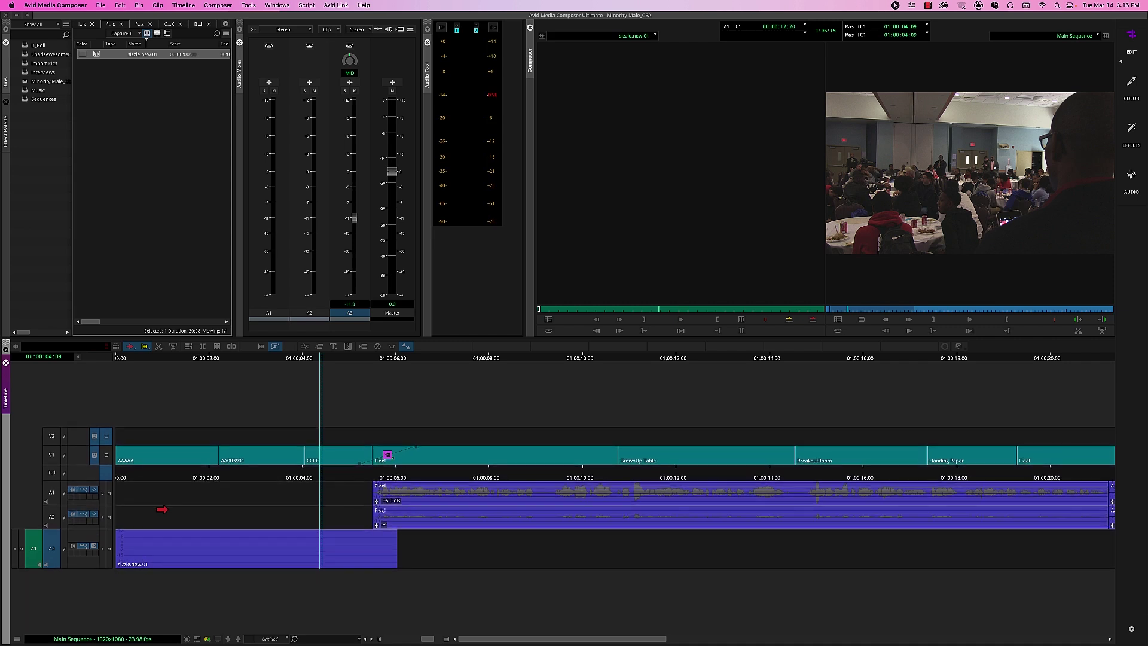
key("ctrl+l")
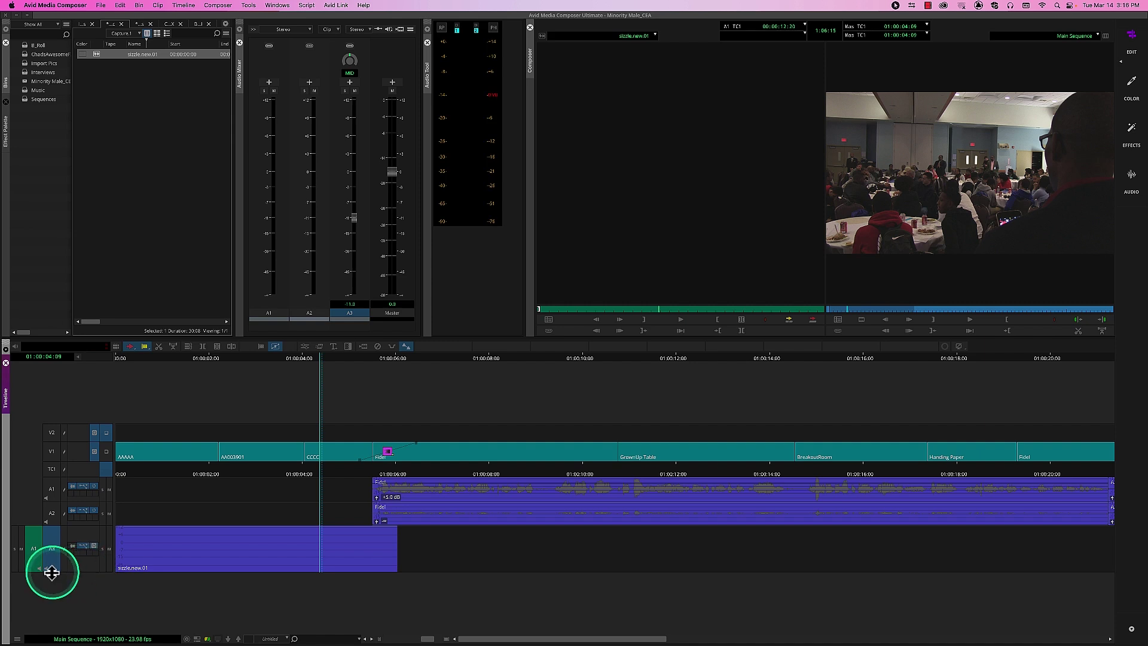
key("ctrl+l")
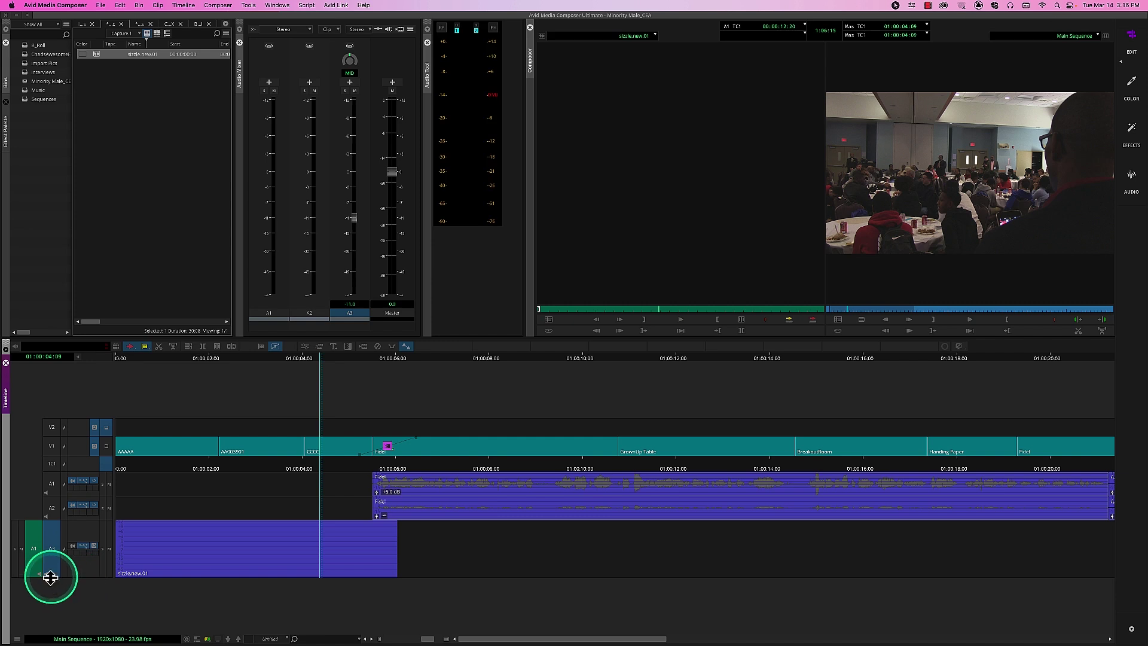
left_click_drag(51, 577, 57, 583)
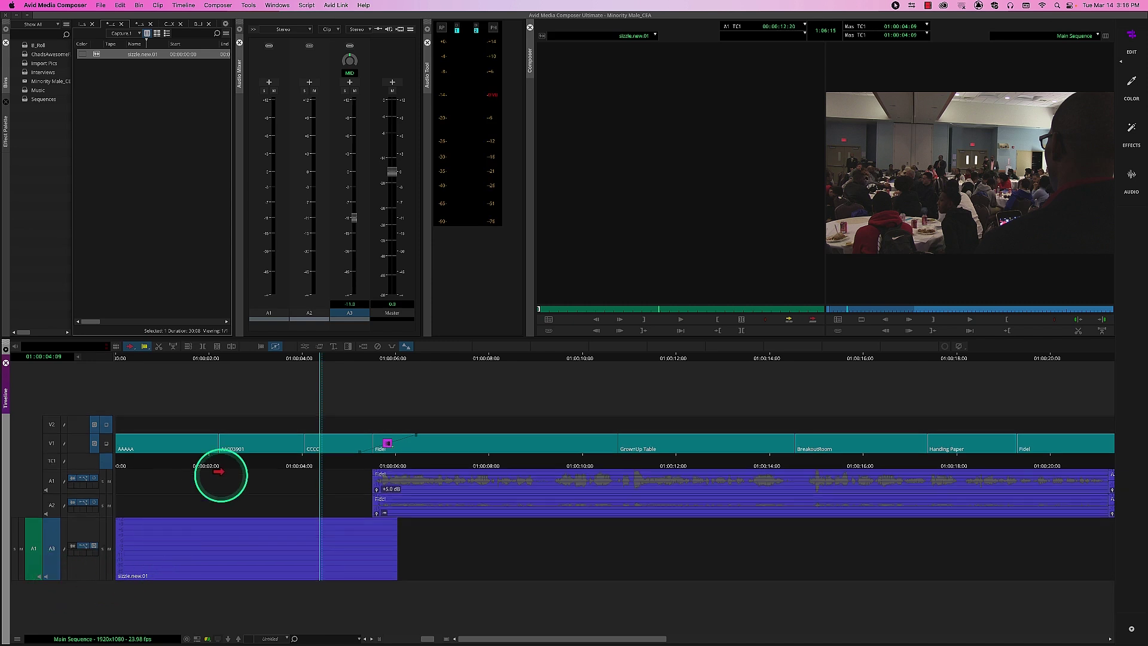
Step: Add a Fade from Color transition centered on the cut at the sequence start, targeting V1 only
left_click_drag(231, 465, 131, 497)
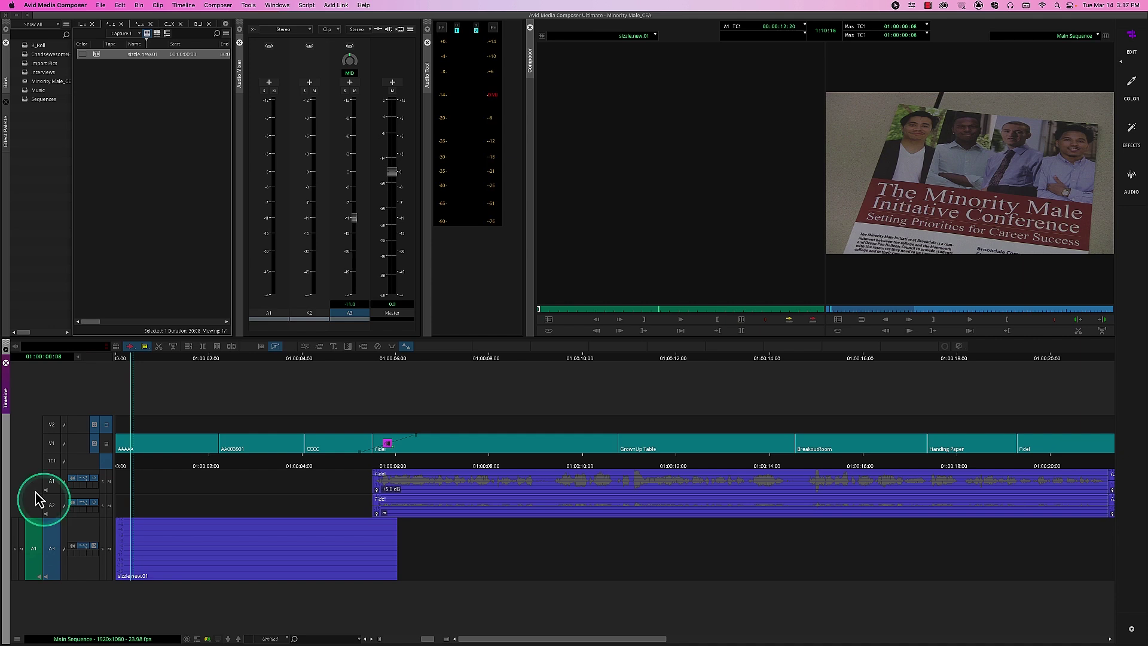
left_click(52, 443)
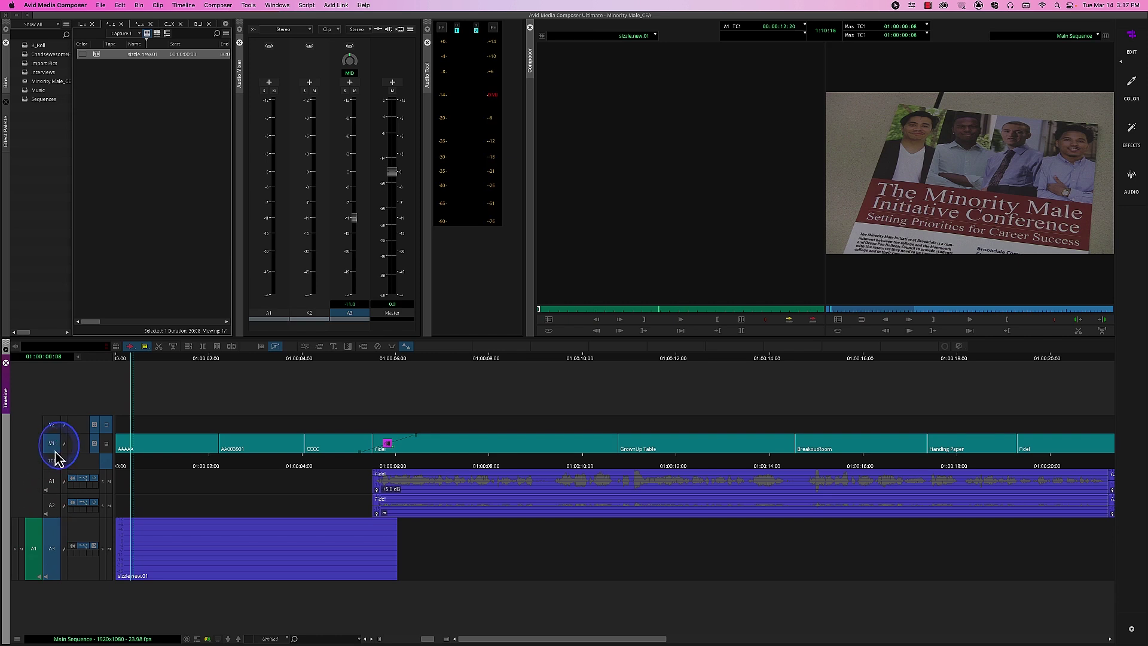
left_click(54, 545)
left_click(122, 465)
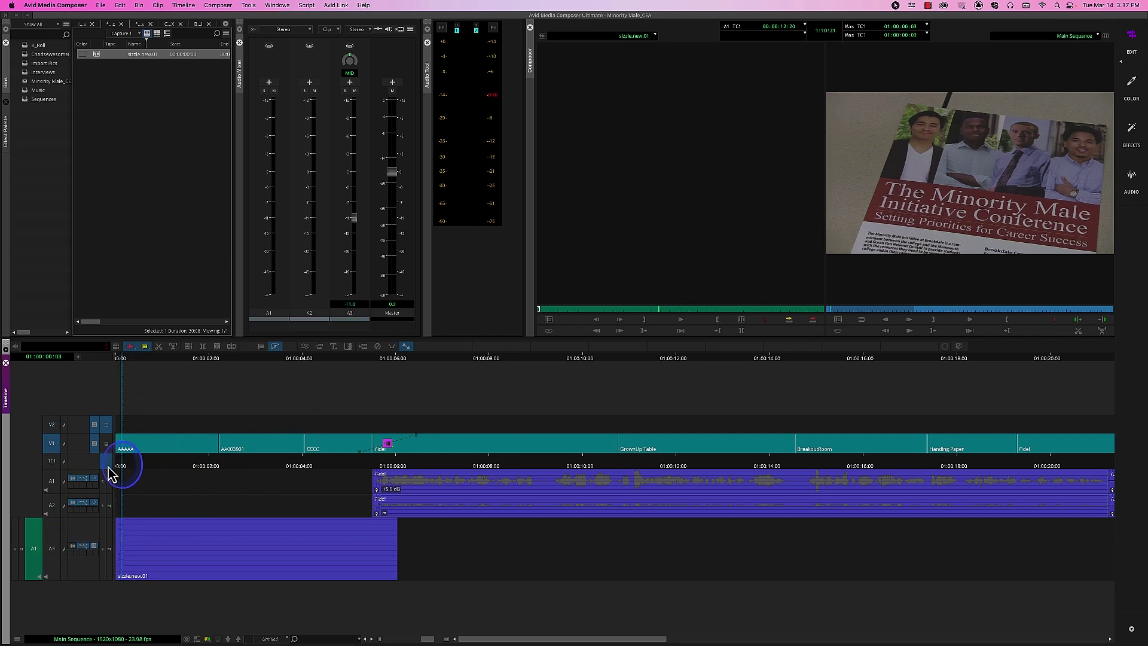
left_click_drag(110, 474, 114, 469)
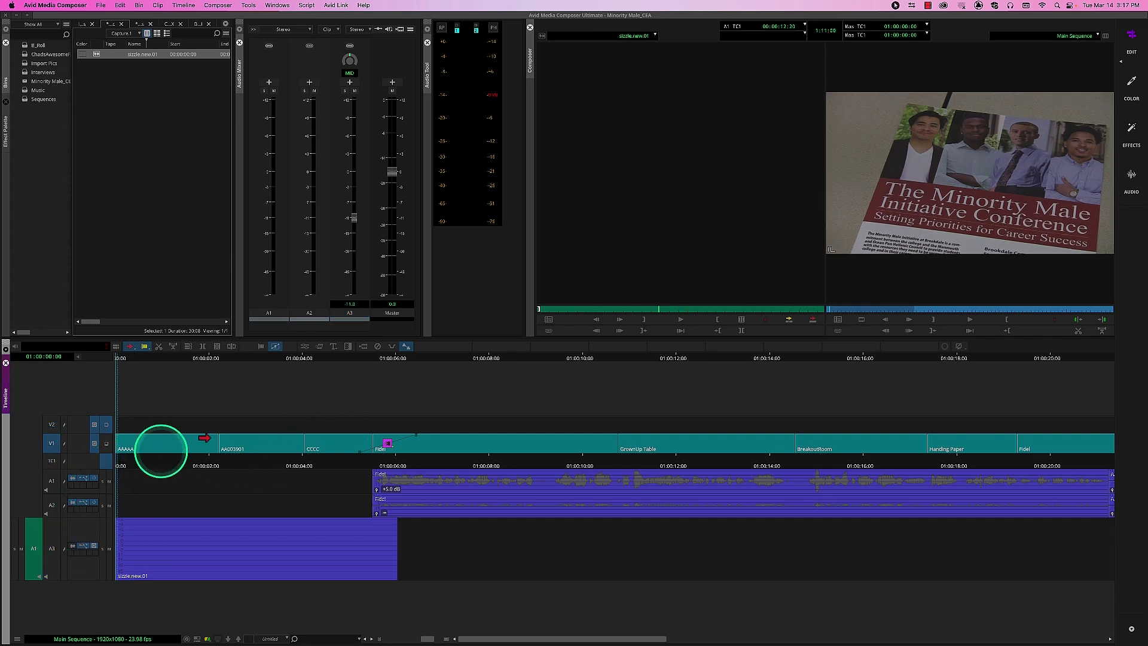
left_click(348, 348)
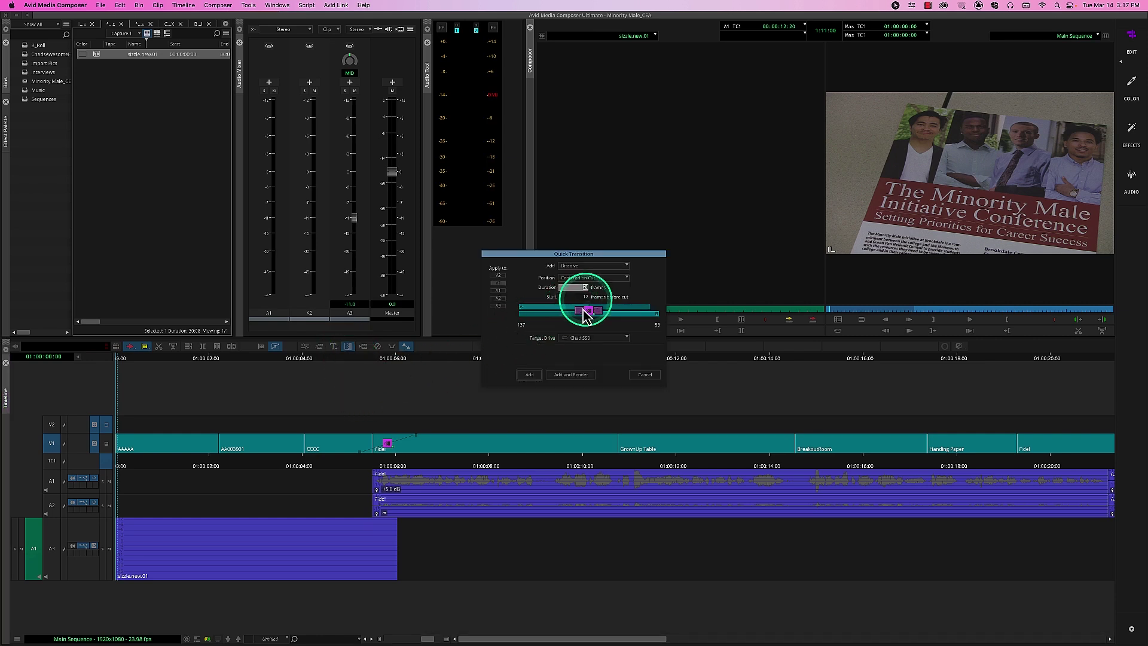
left_click(528, 377)
left_click(580, 278)
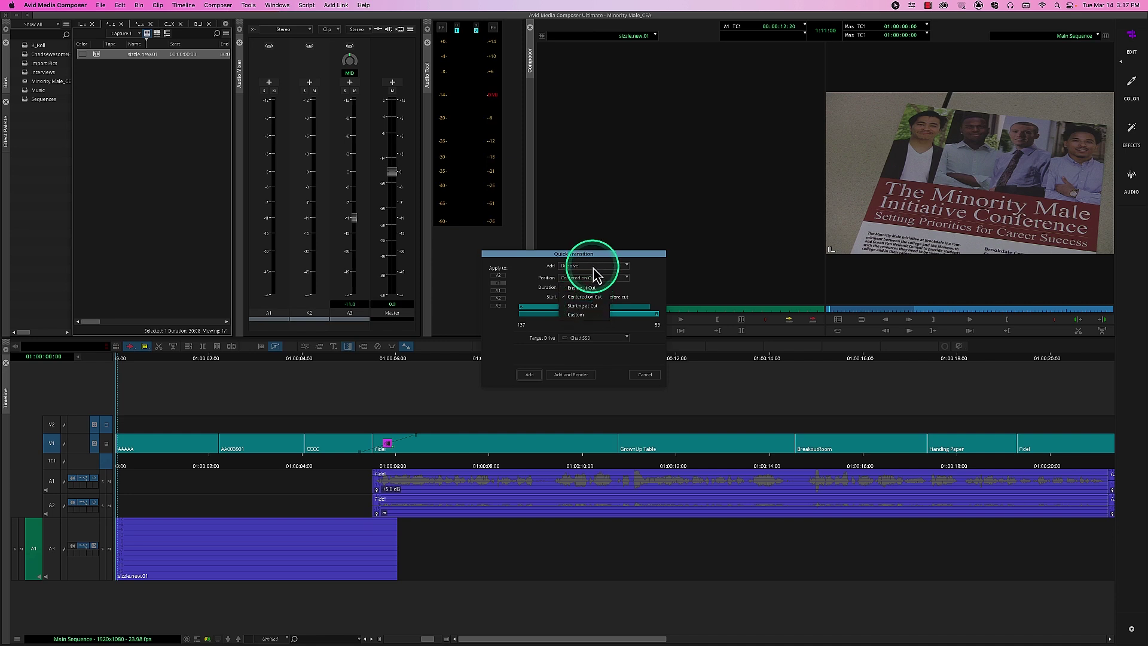
left_click(588, 304)
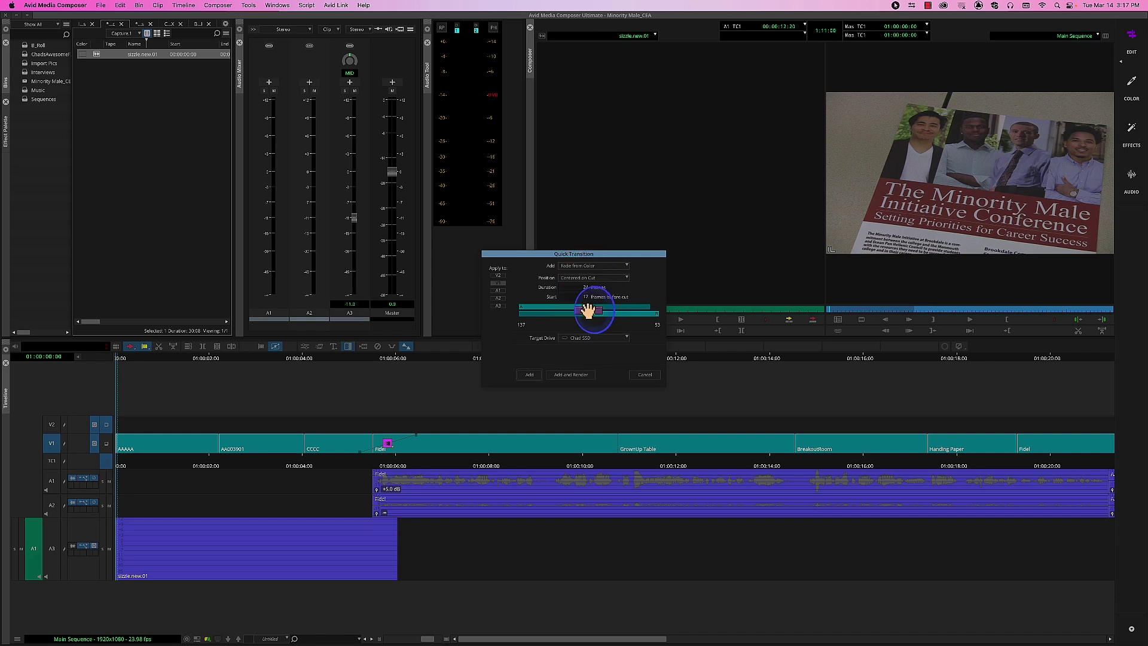
left_click(529, 375)
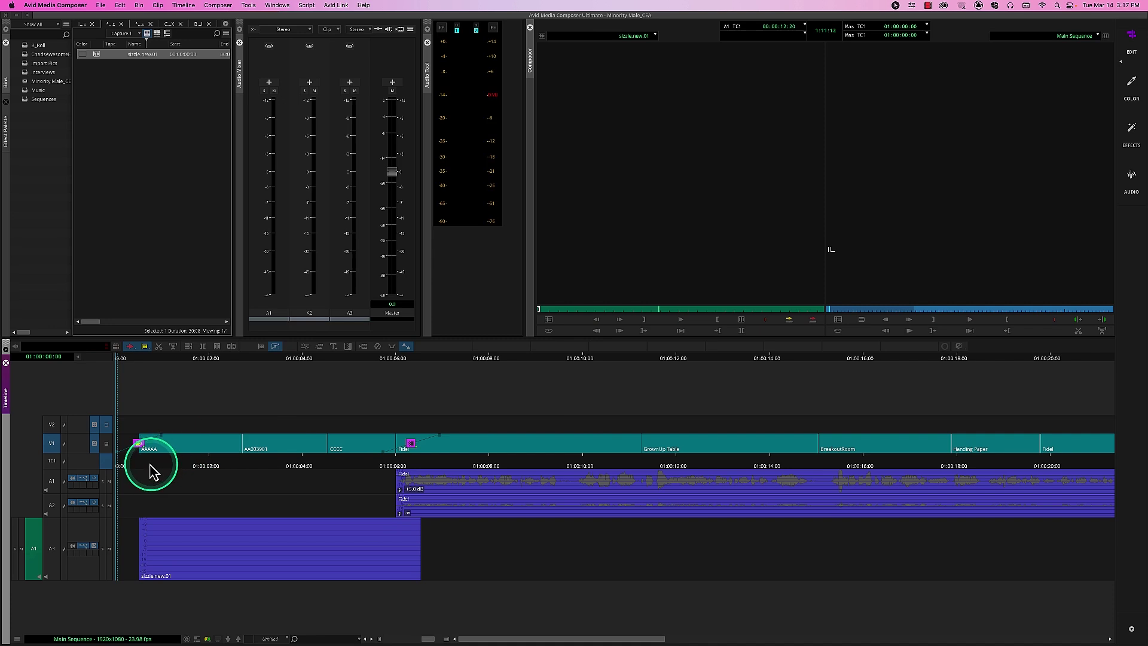
Step: Move the A3 music clip back to the sequence start and extend its end to about 7.5 seconds, past the first interview's start
left_click_drag(146, 465, 158, 371)
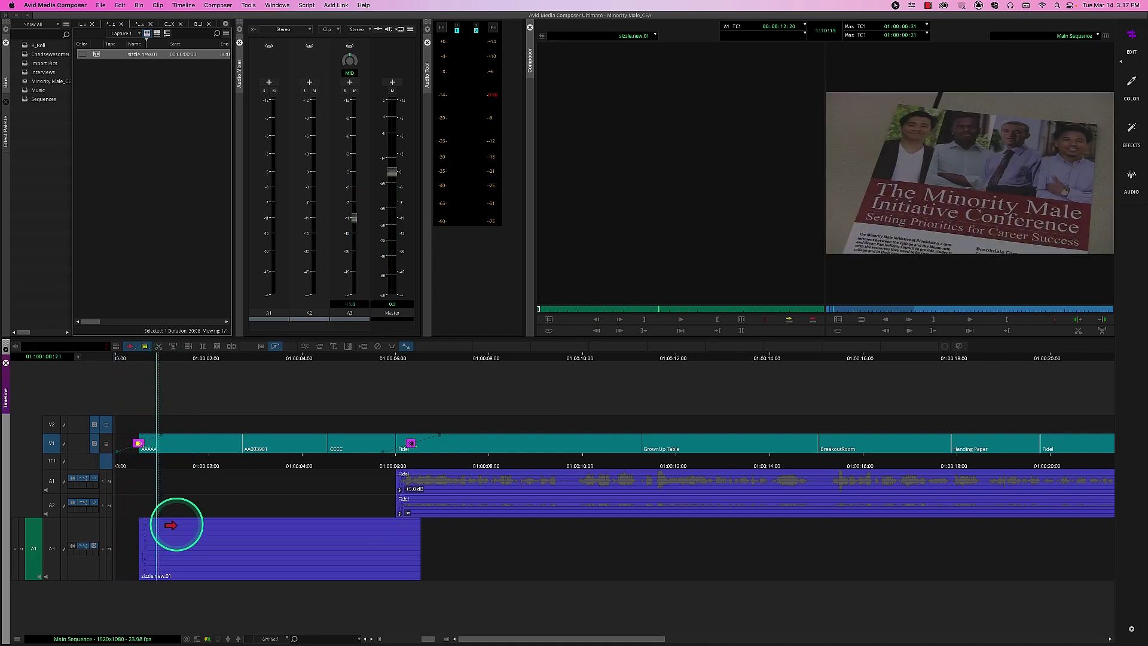
left_click_drag(180, 525, 154, 520)
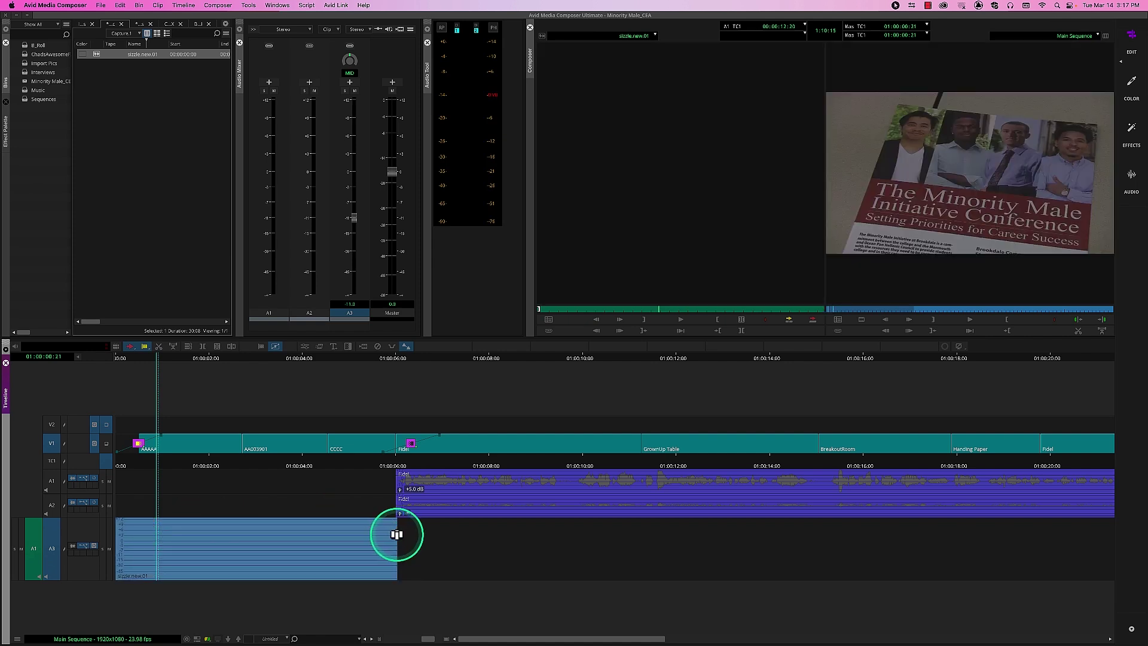
left_click_drag(396, 534, 471, 549)
left_click_drag(206, 466, 65, 476)
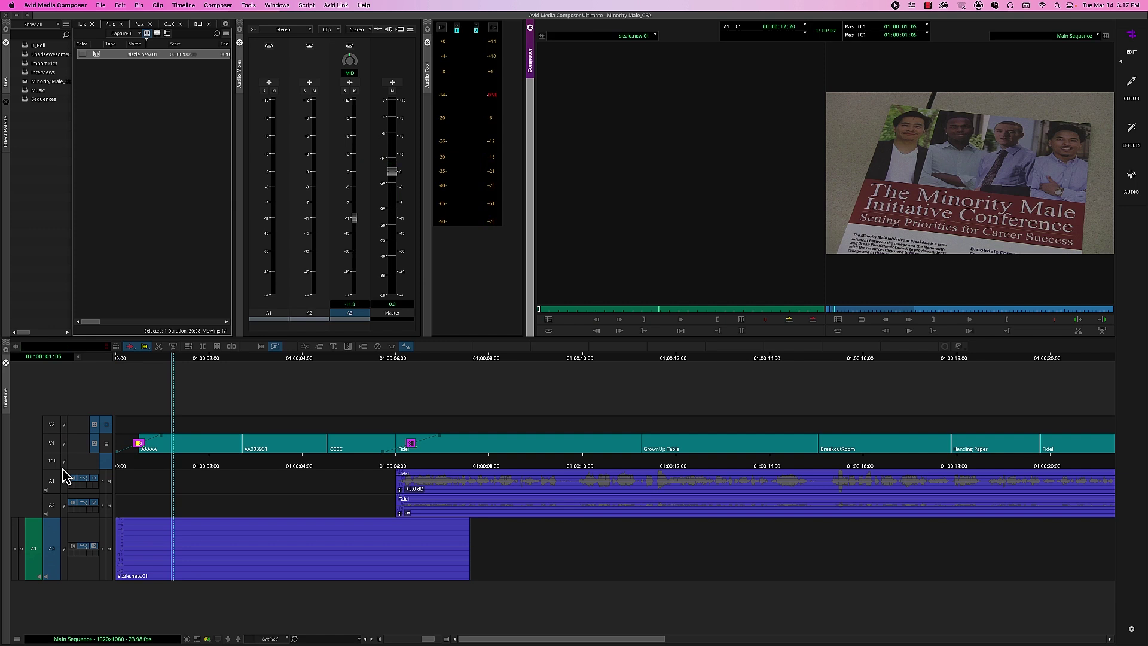
left_click_drag(149, 471, 84, 487)
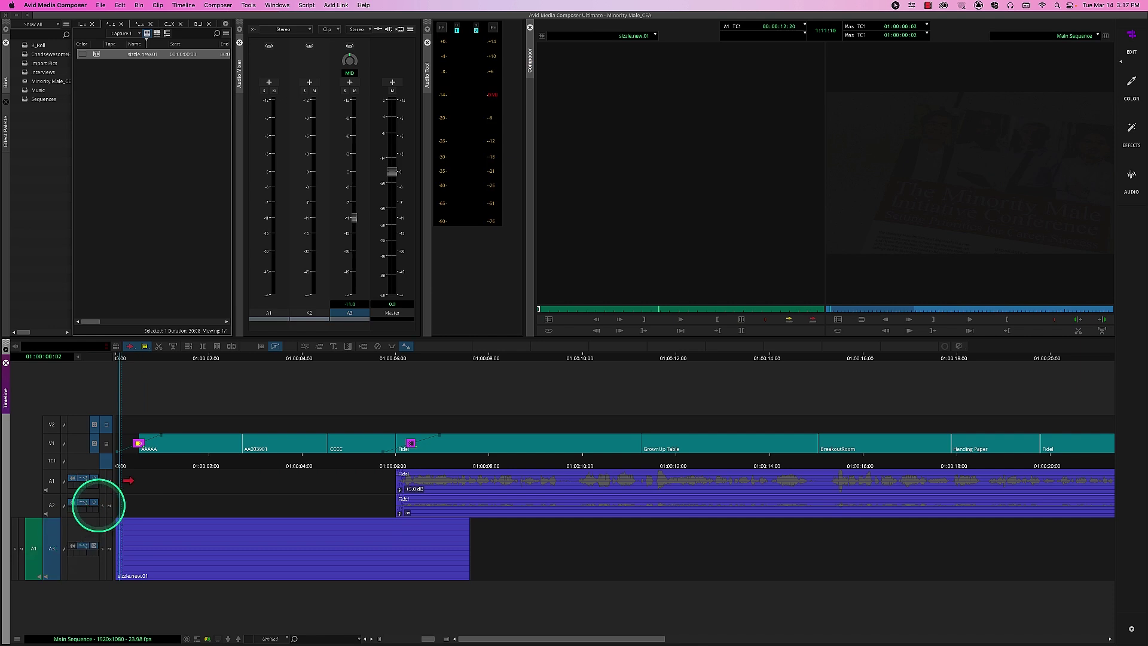
left_click(348, 346)
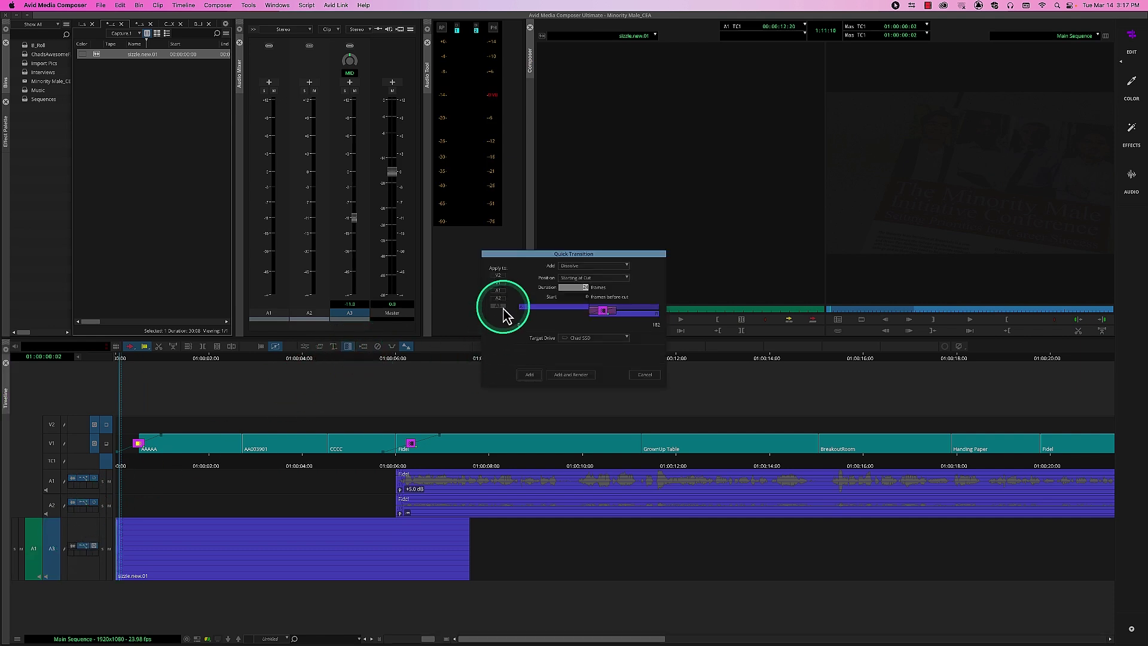
left_click(646, 386)
left_click_drag(147, 468, 109, 472)
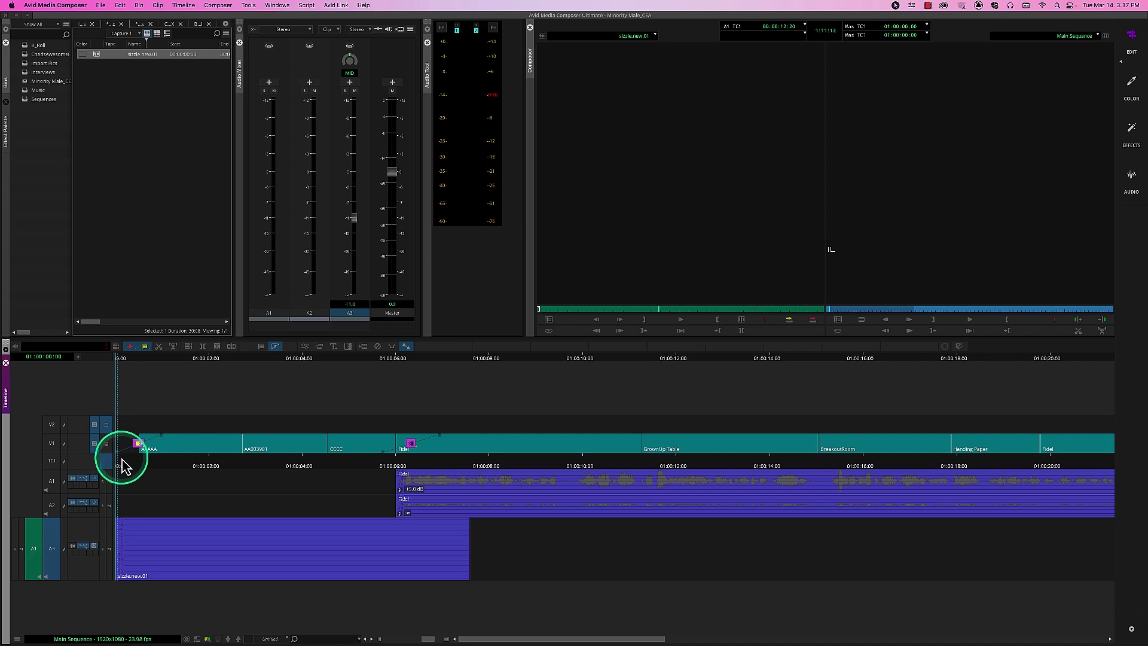
Step: Look up the key assigned to adding a keyframe in the active user keyboard settings, and close the settings
left_click_drag(121, 466, 156, 473)
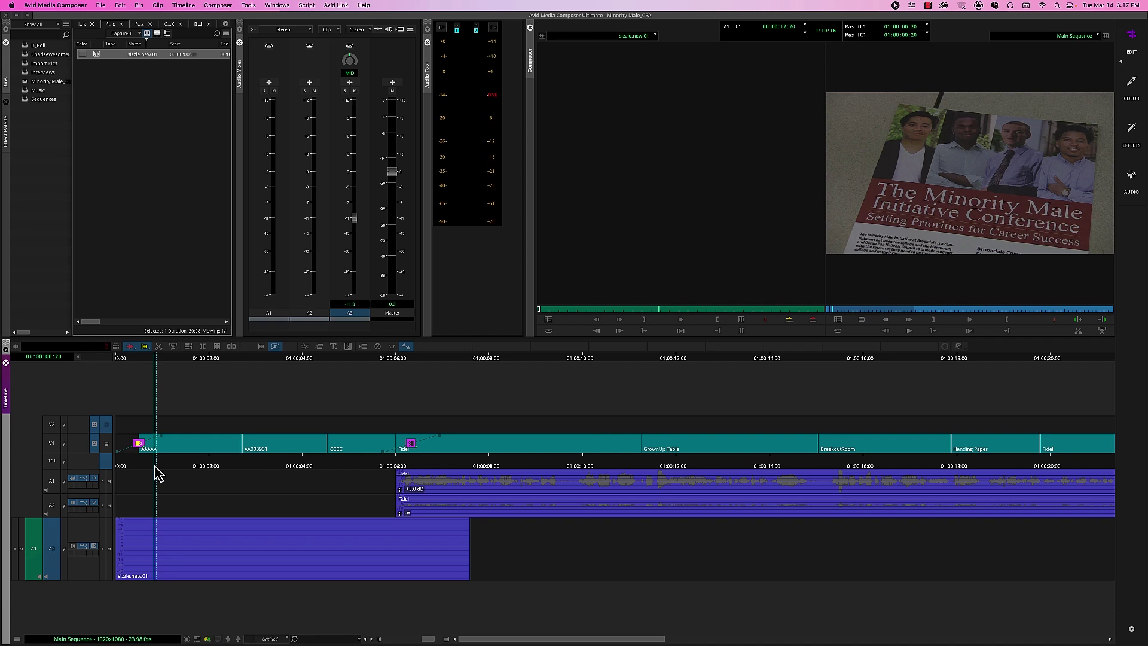
key("super+9")
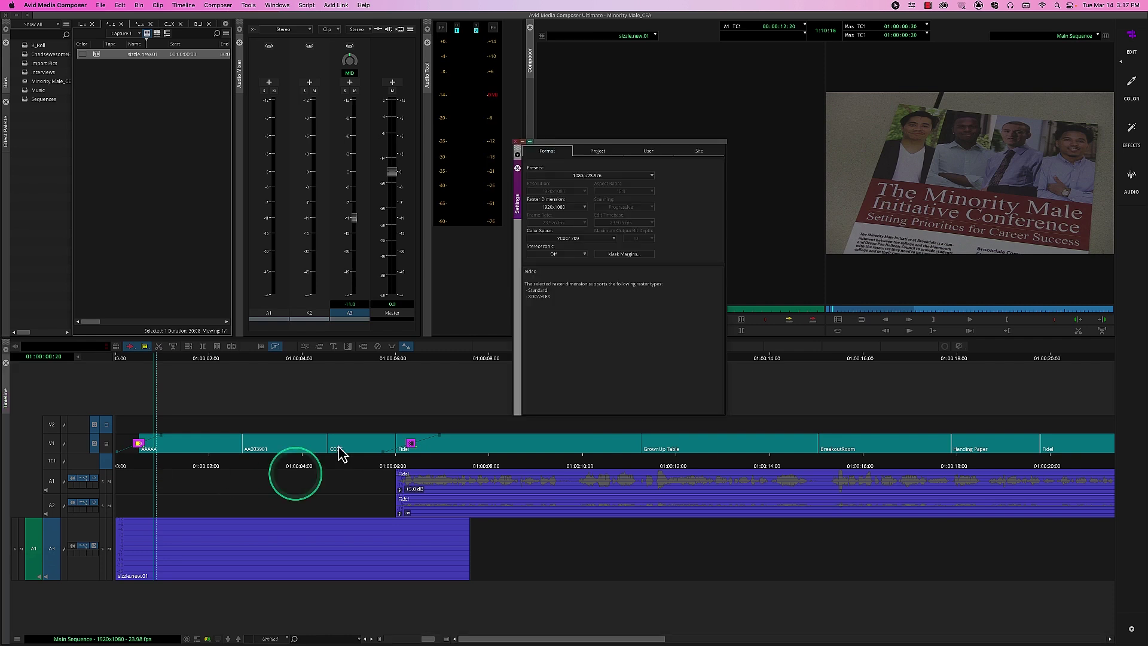
left_click(651, 152)
scroll(551, 365, "down", 2)
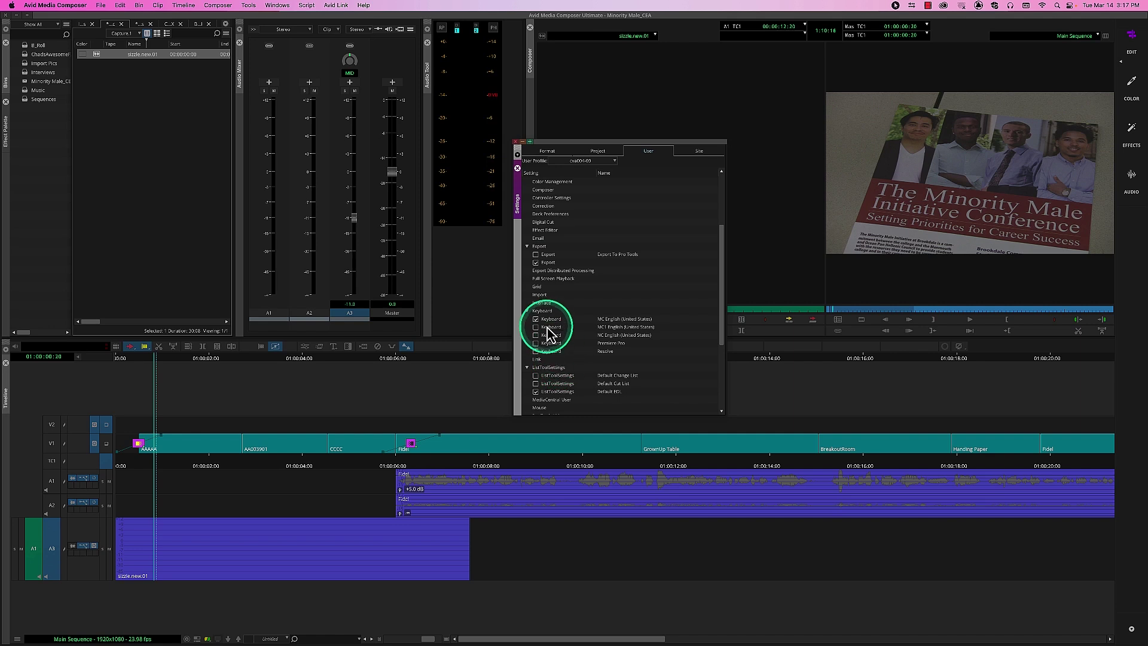
double_click(549, 321)
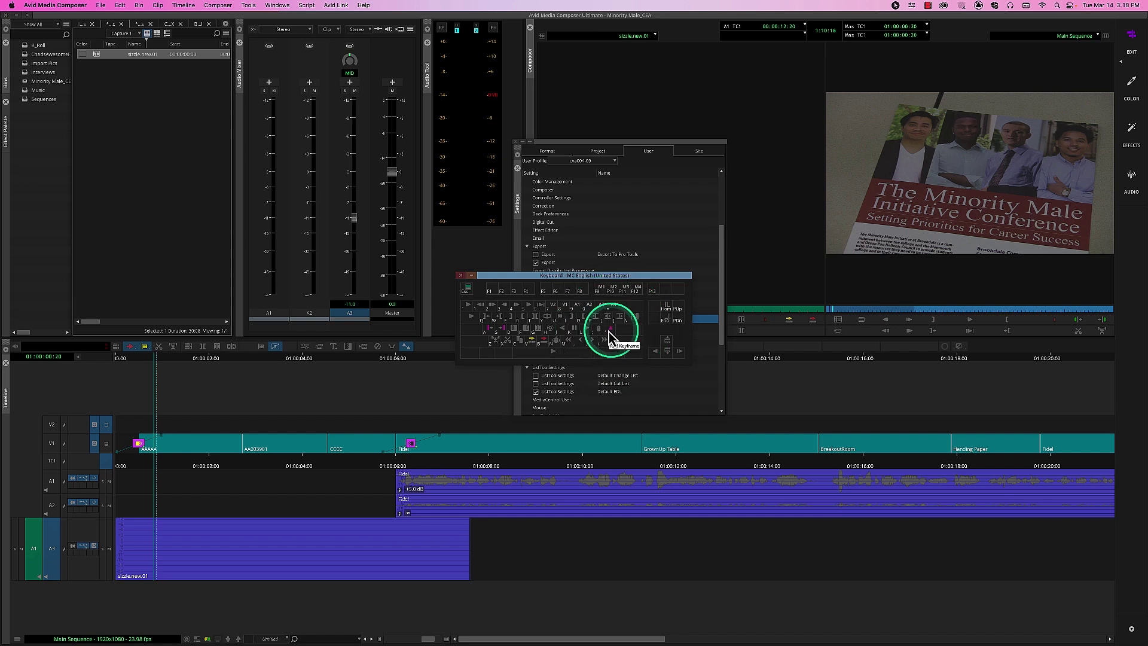
left_click(460, 275)
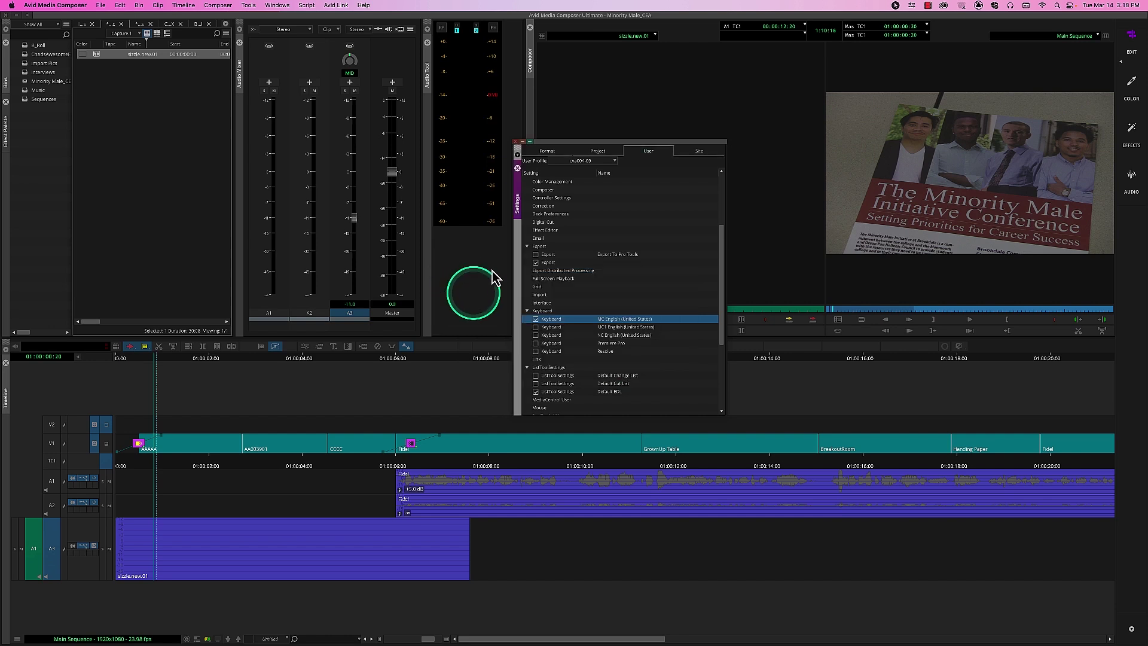
left_click(517, 168)
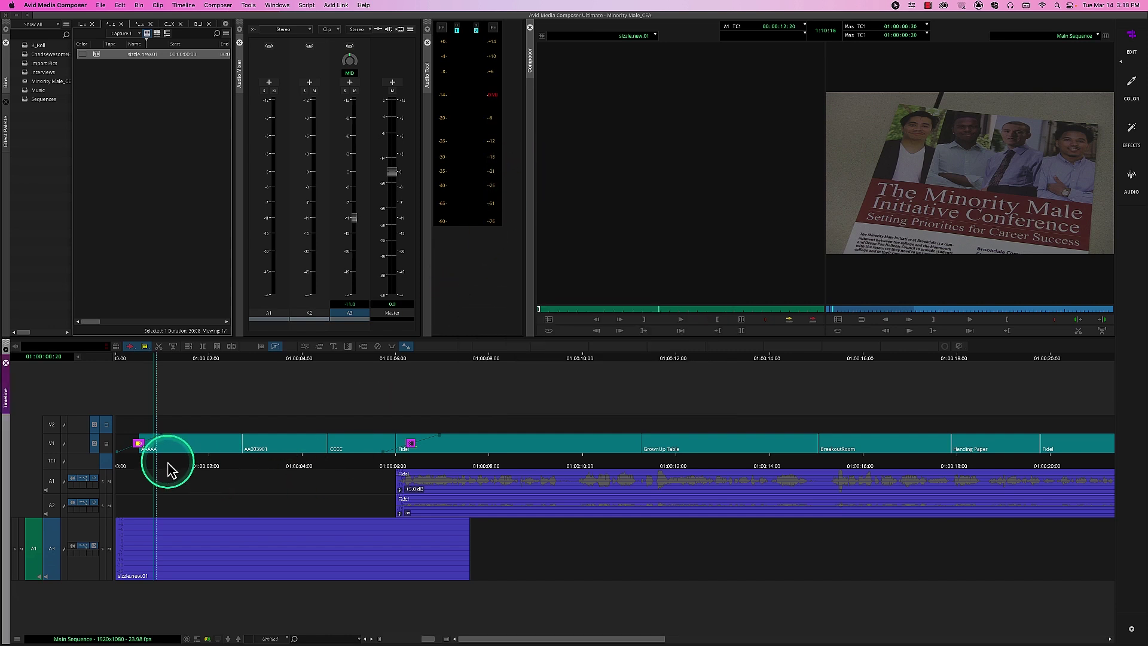
Step: Add volume keyframes to the A3 music at 01:00:00:23 and at the very beginning of the clip
left_click_drag(161, 462, 144, 460)
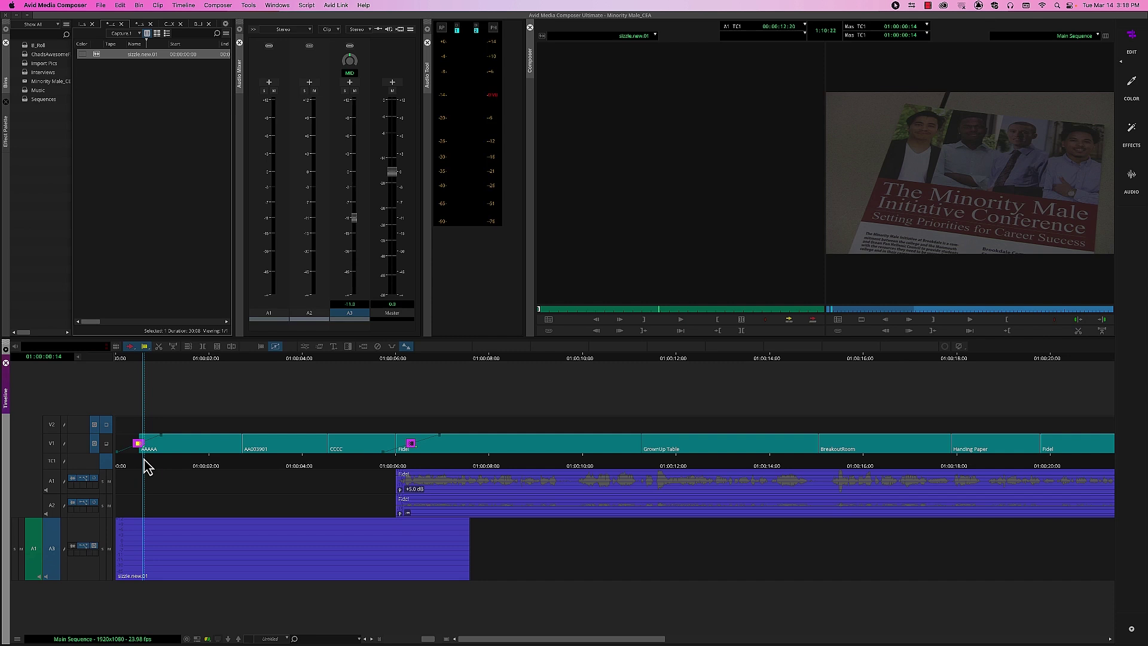
left_click_drag(146, 466, 148, 464)
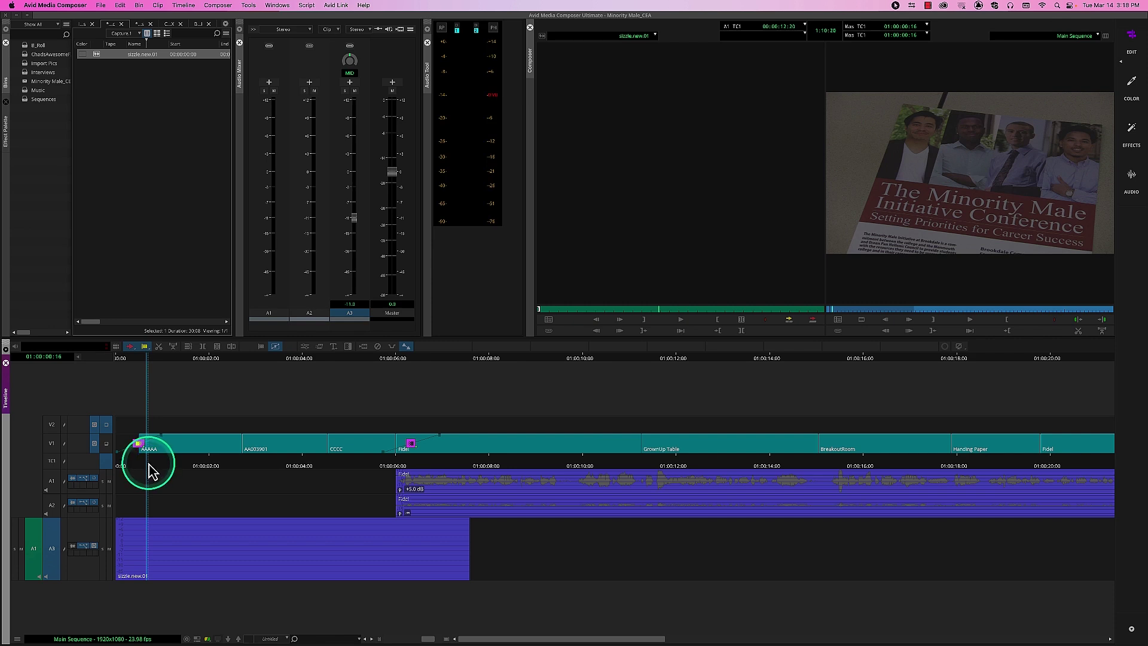
left_click(54, 549)
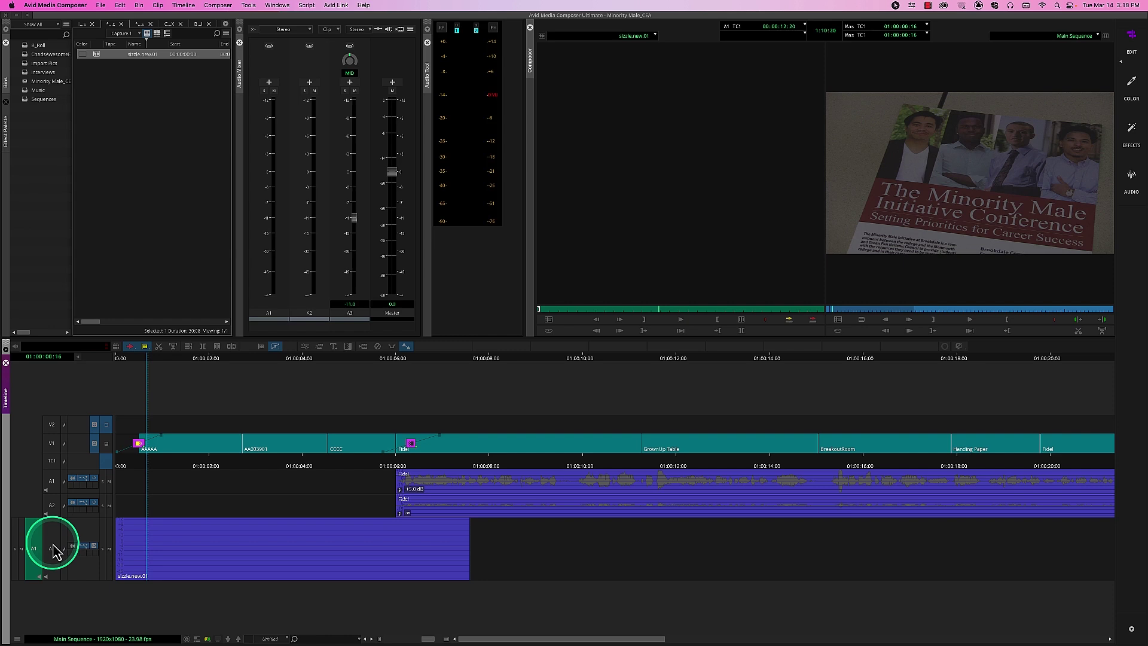
left_click(54, 549)
left_click_drag(150, 470, 164, 473)
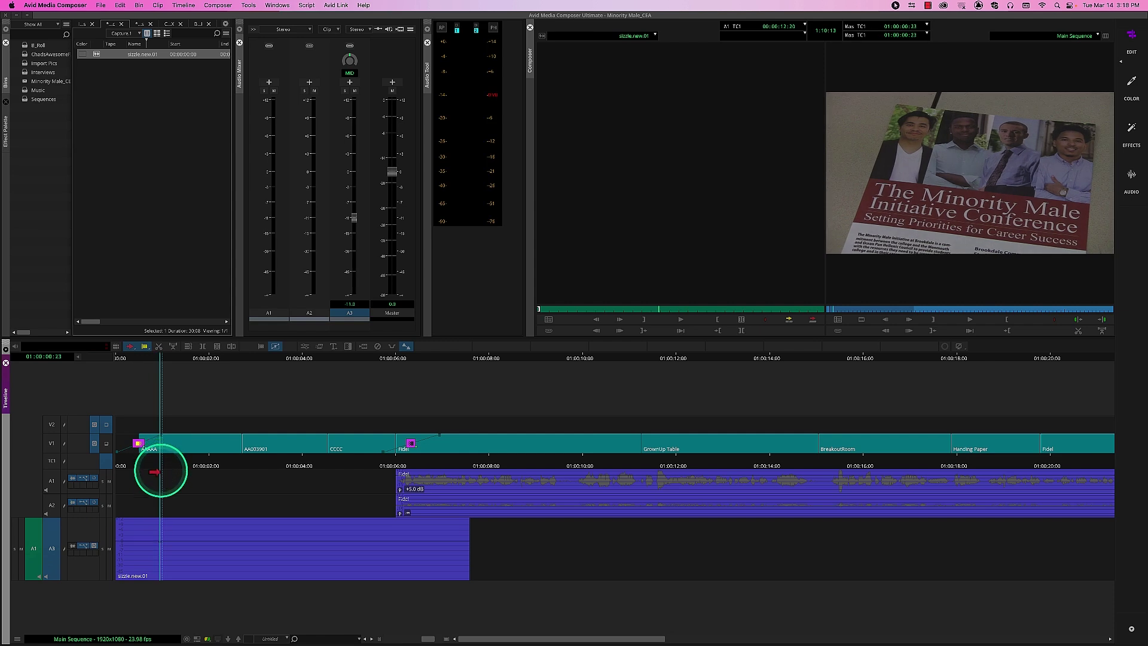
left_click_drag(163, 473, 200, 472)
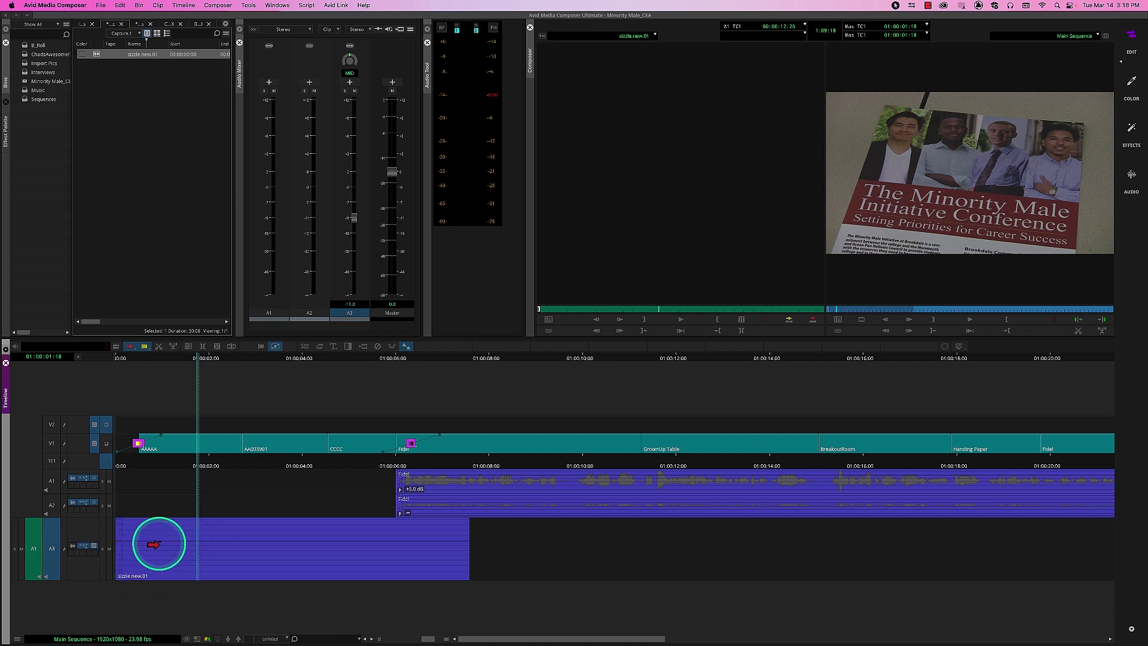
left_click_drag(180, 470, 119, 465)
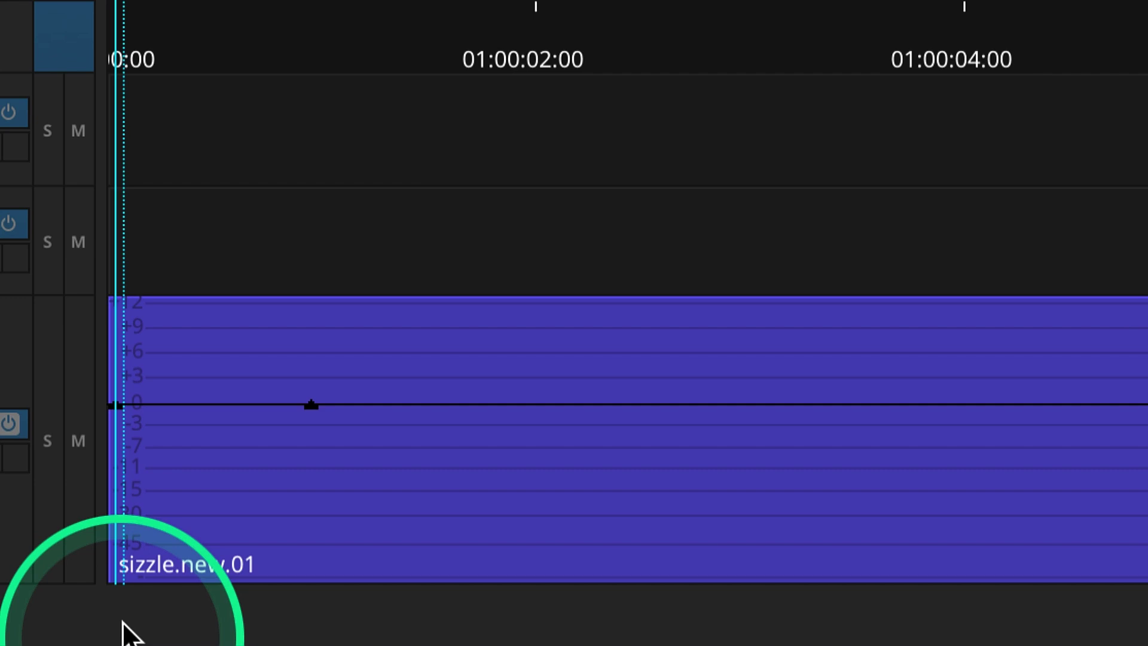
Step: Turn off the segment tools and lower the music's first volume keyframe to the bottom of the scale for a fade-in
left_click(121, 547)
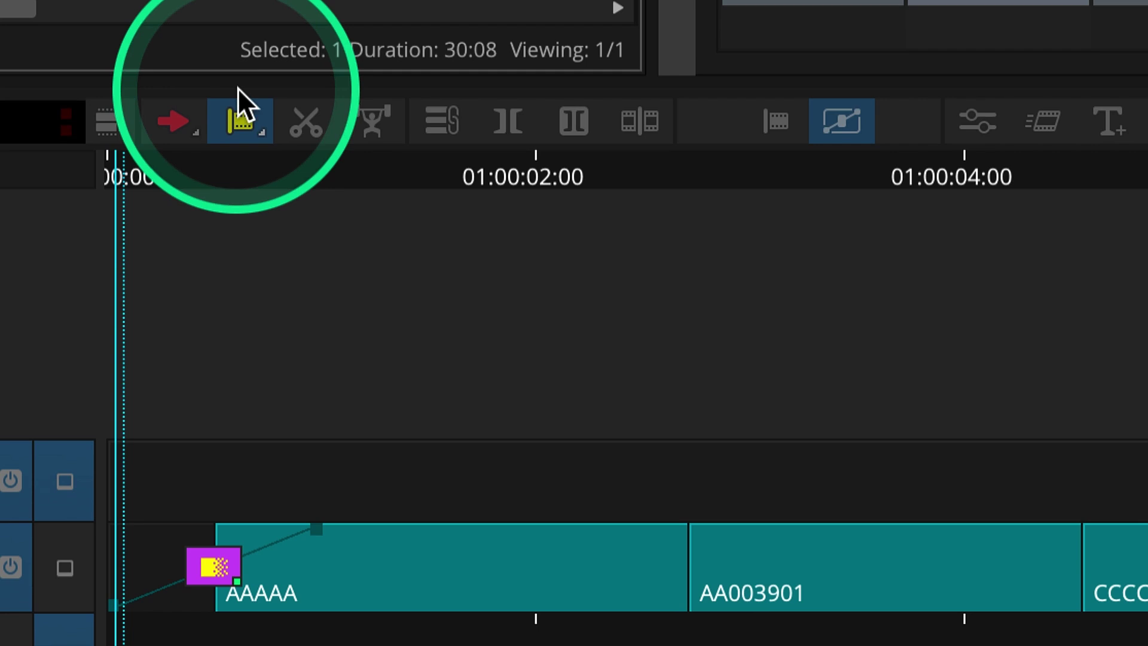
left_click(241, 114)
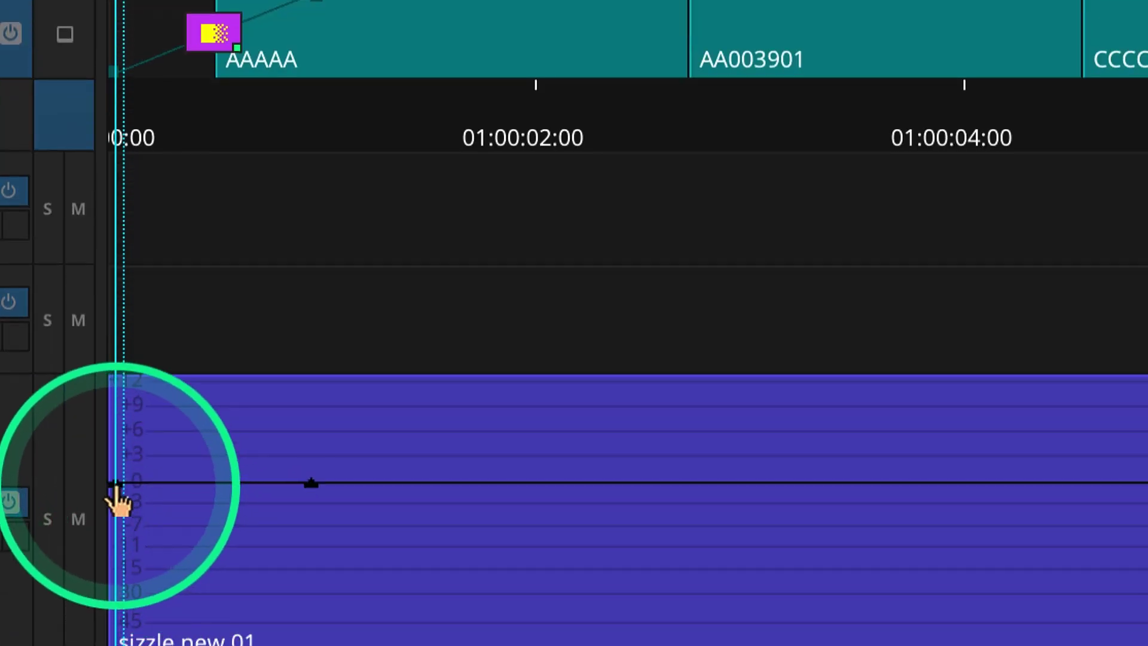
left_click_drag(114, 491, 162, 587)
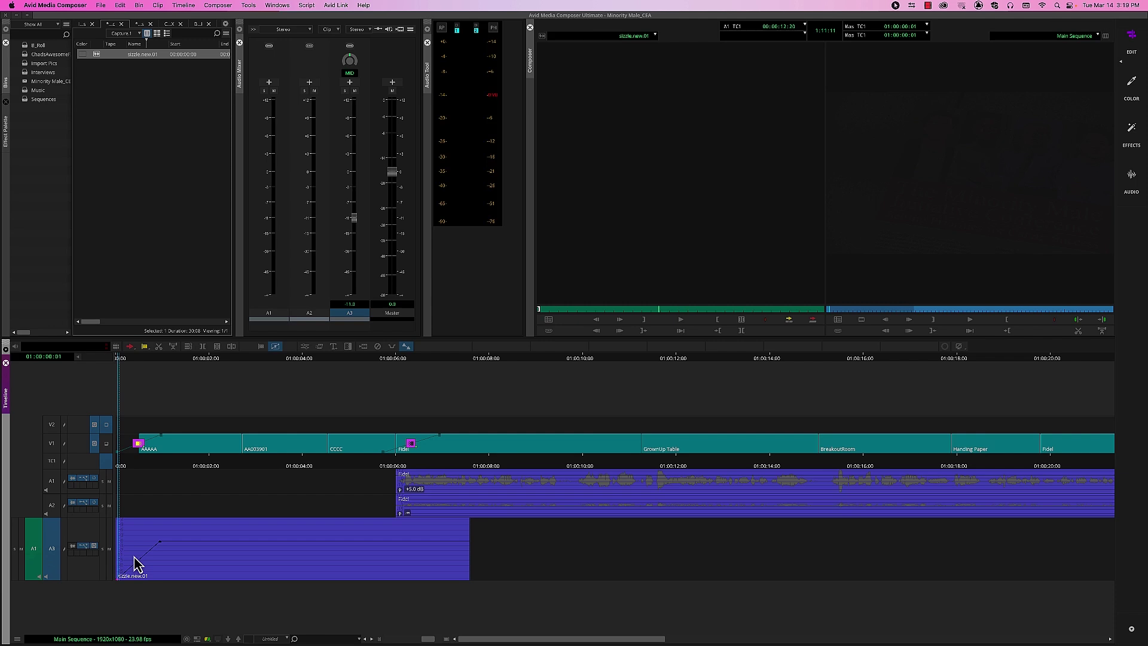
Step: Play back the opening music fade-in and park the playhead at 01:00:05:21, just before the first interview
left_click(161, 470)
key("space")
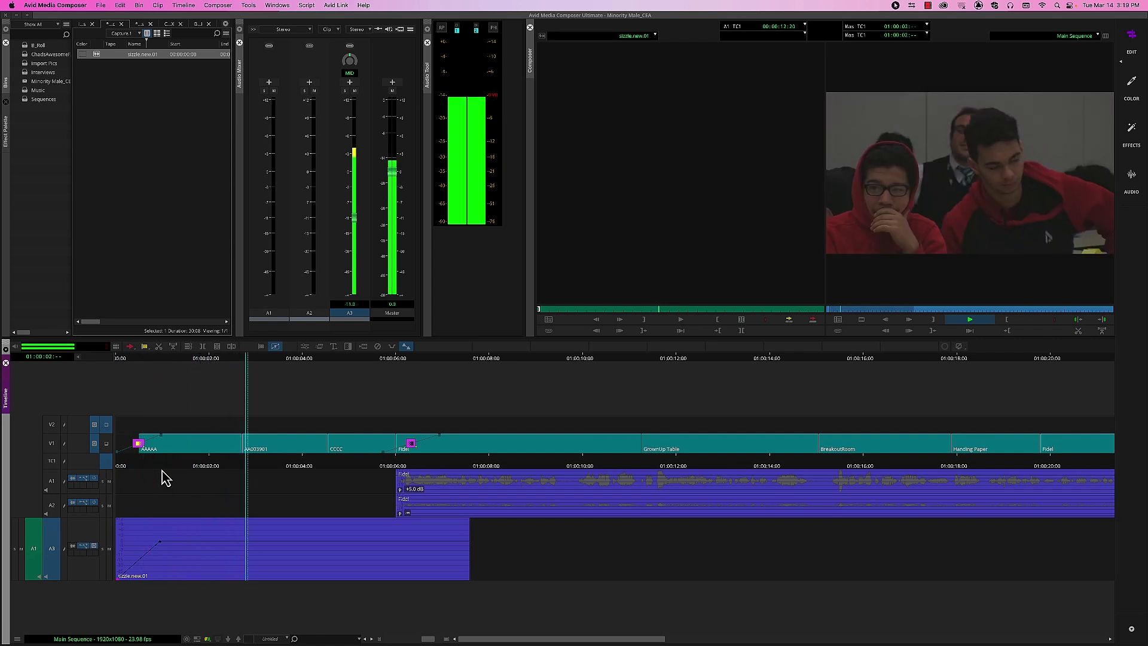
left_click_drag(284, 485, 392, 466)
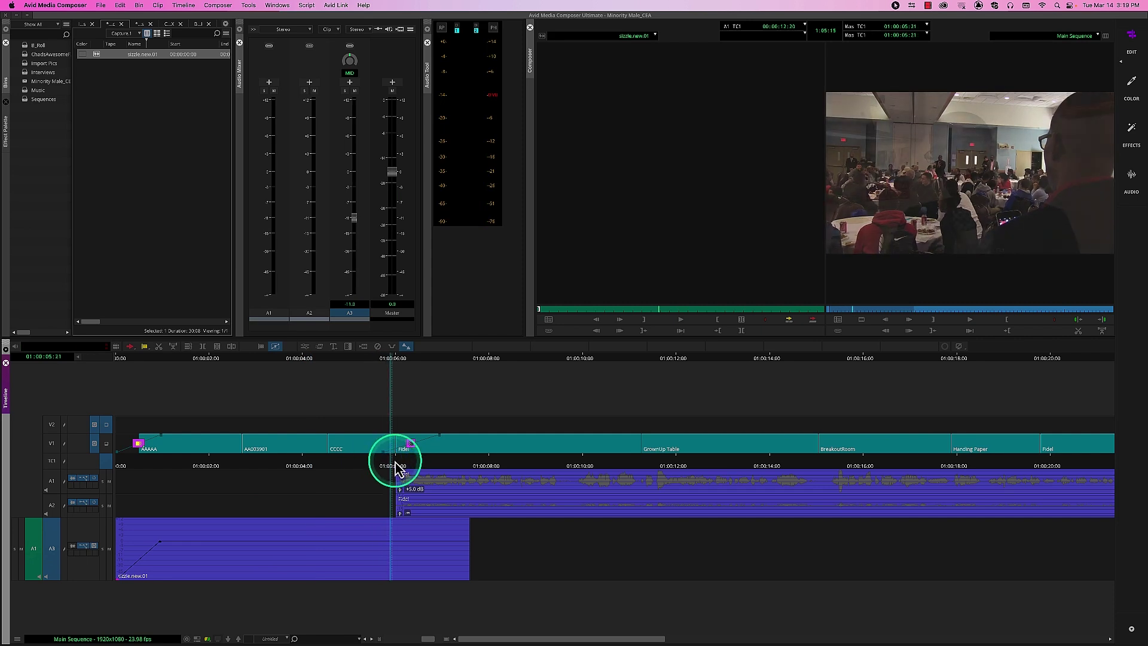
Step: Add volume keyframes to the A3 music at 01:00:05:21 and 01:00:06:18, and lower the second one to the bottom of the scale
left_click_drag(412, 465, 434, 468)
left_click(430, 546)
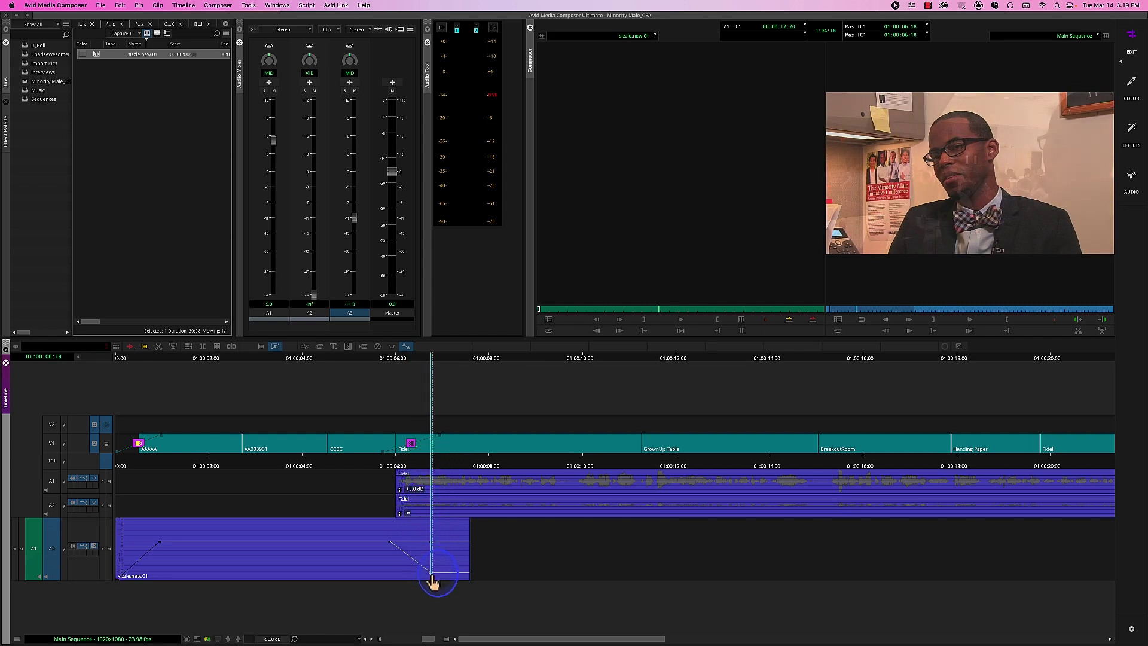
Step: Play back the music's fade-out under the start of the first interview, including a pass from 01:00:05:02
left_click_drag(395, 471, 93, 483)
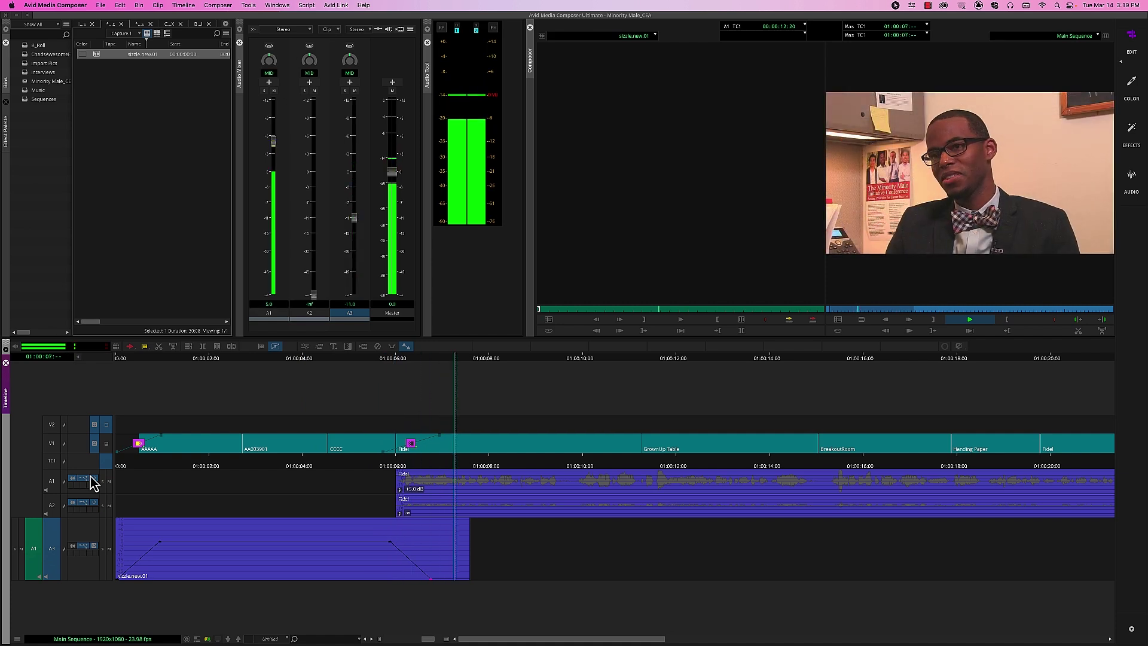
left_click(379, 464)
left_click_drag(379, 470, 418, 476)
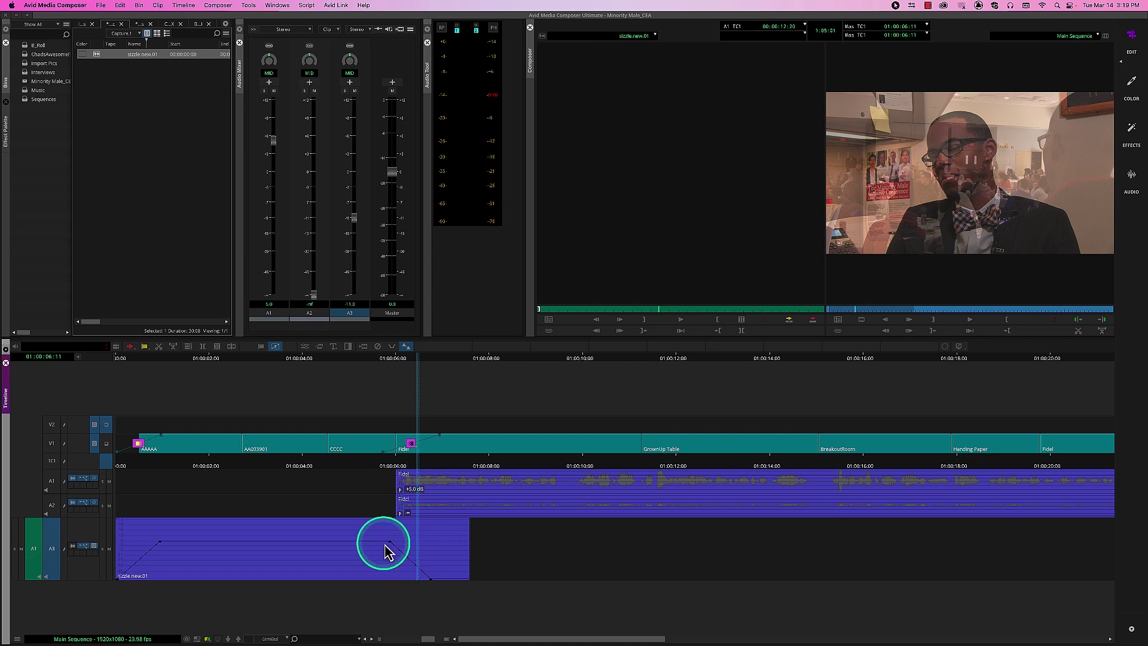
left_click(392, 464)
left_click(354, 465)
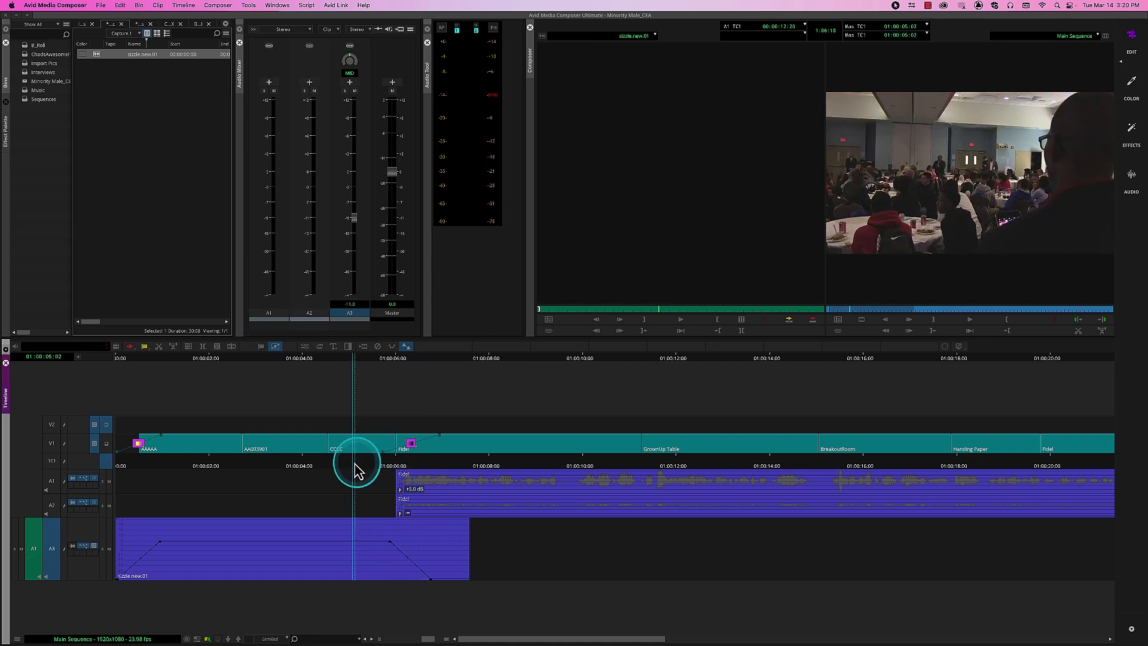
key("space")
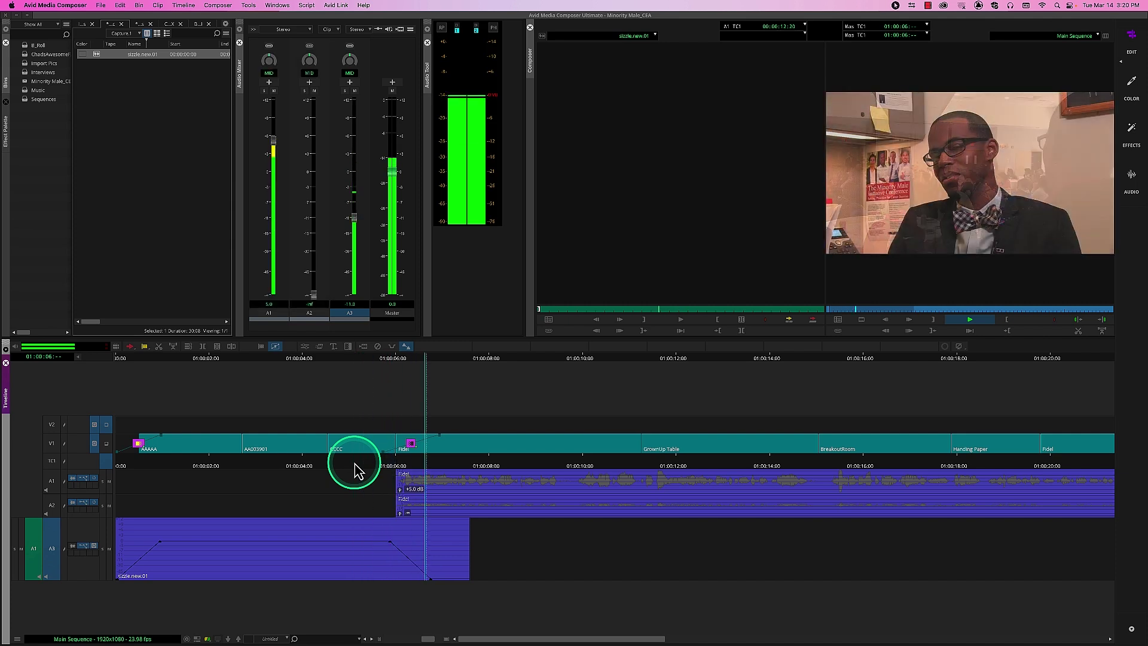
key("space")
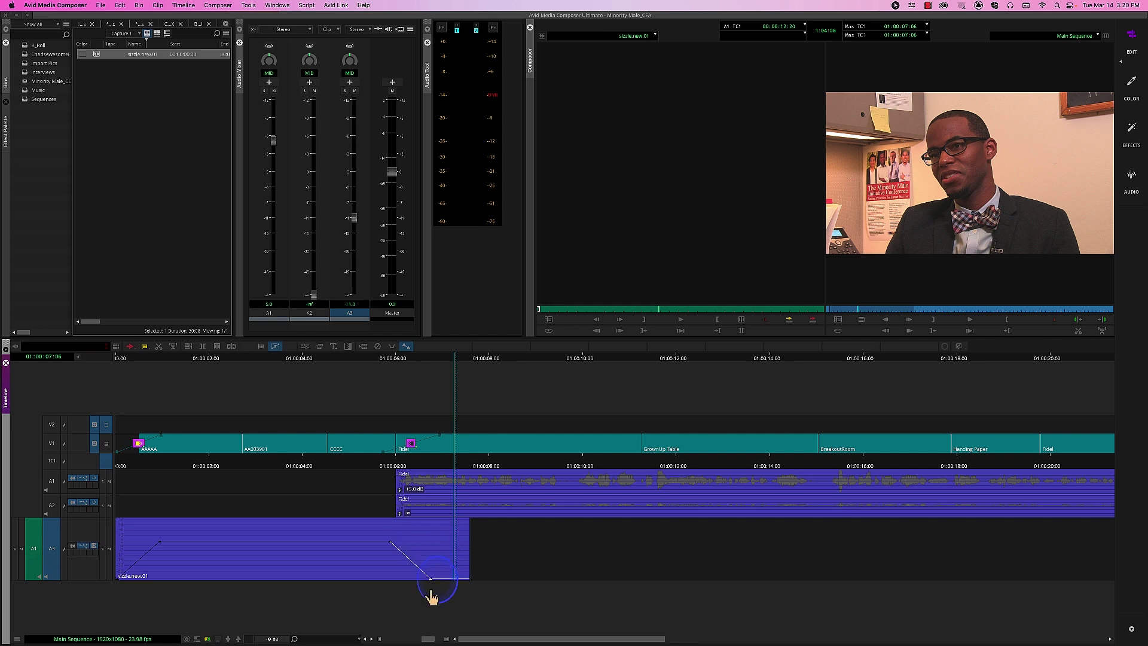
Step: Lengthen the music's fade-out by moving its last volume keyframe along the clip to 01:00:07:06, keeping it at the bottom of the scale
left_click(390, 549)
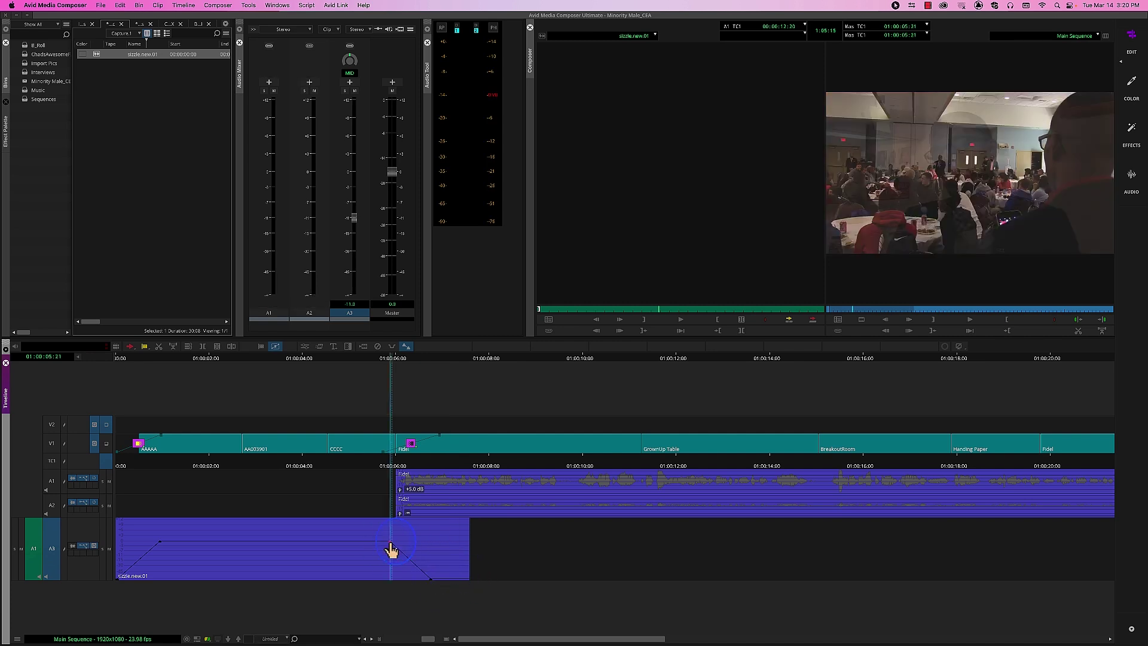
left_click(432, 586)
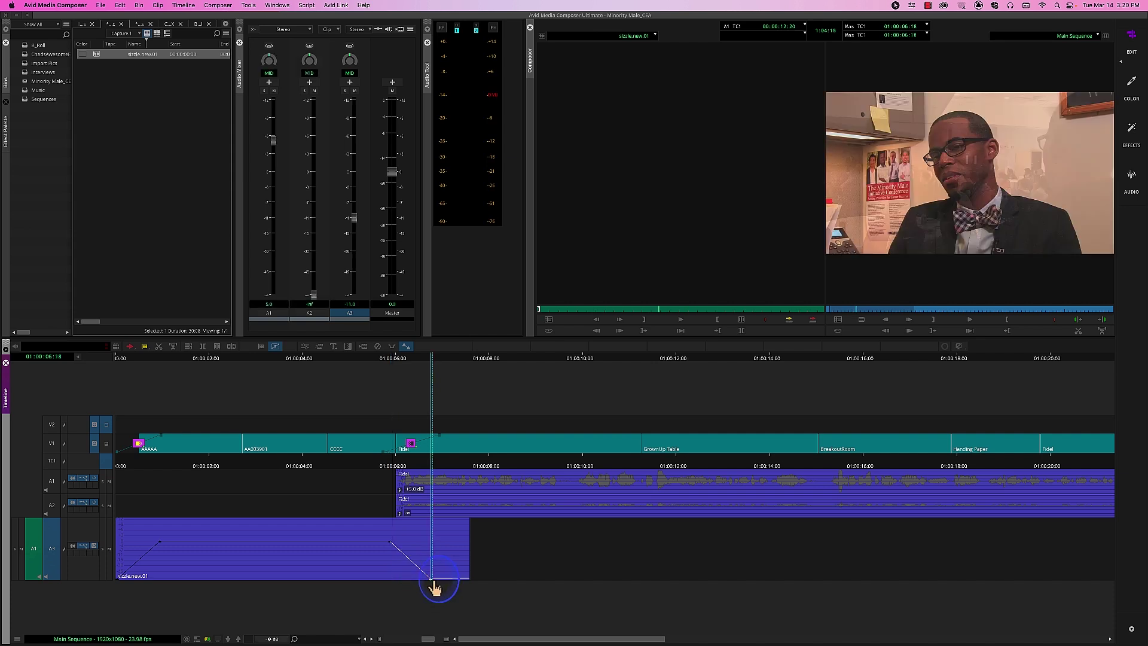
left_click(431, 588)
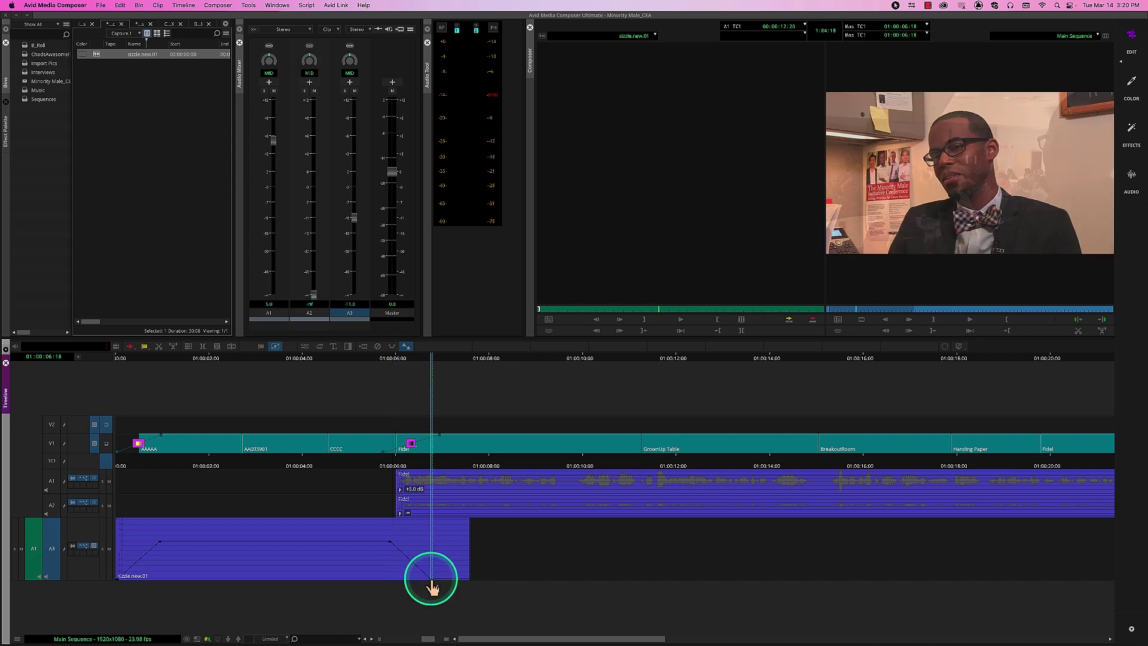
left_click(437, 586)
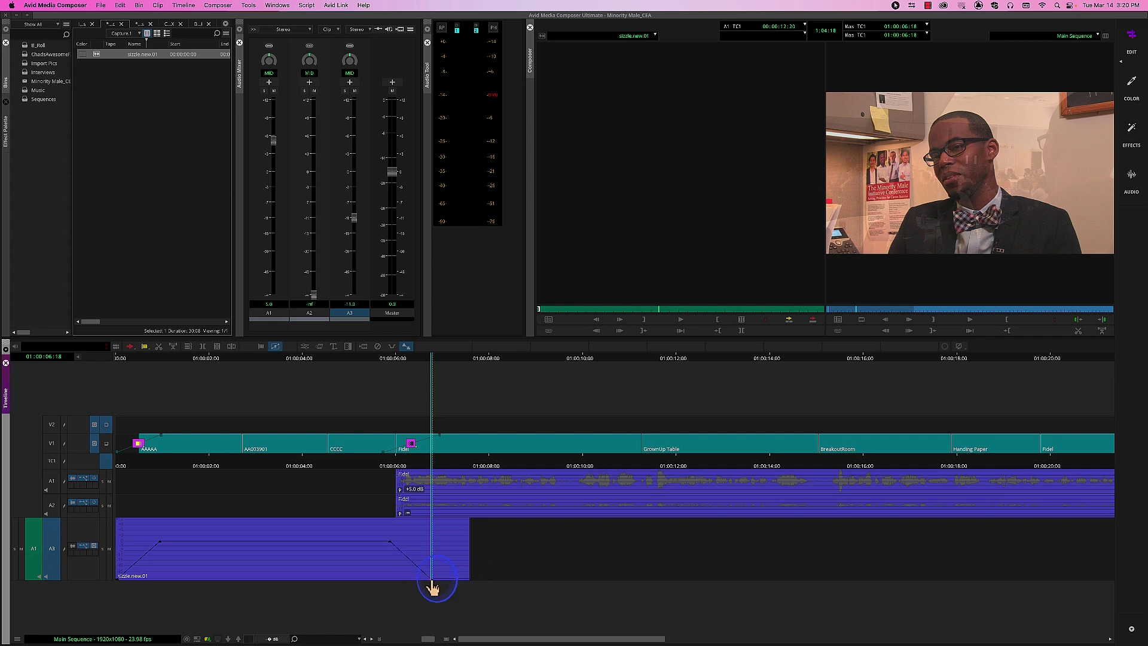
left_click_drag(430, 469, 343, 470)
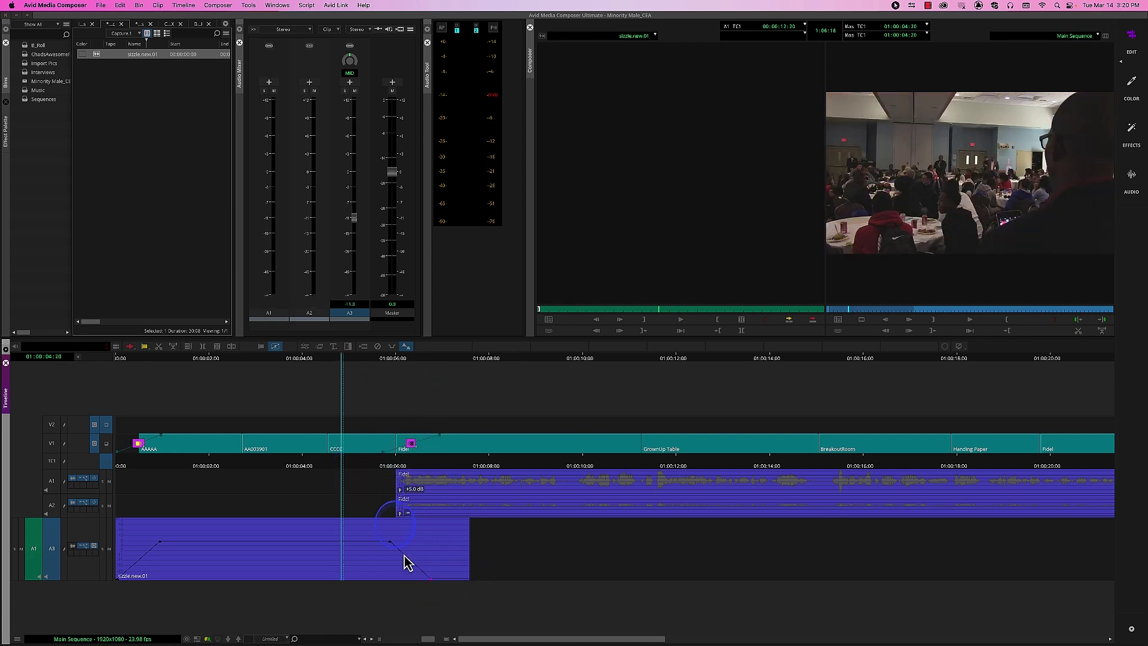
left_click(430, 579)
left_click_drag(430, 580, 463, 579)
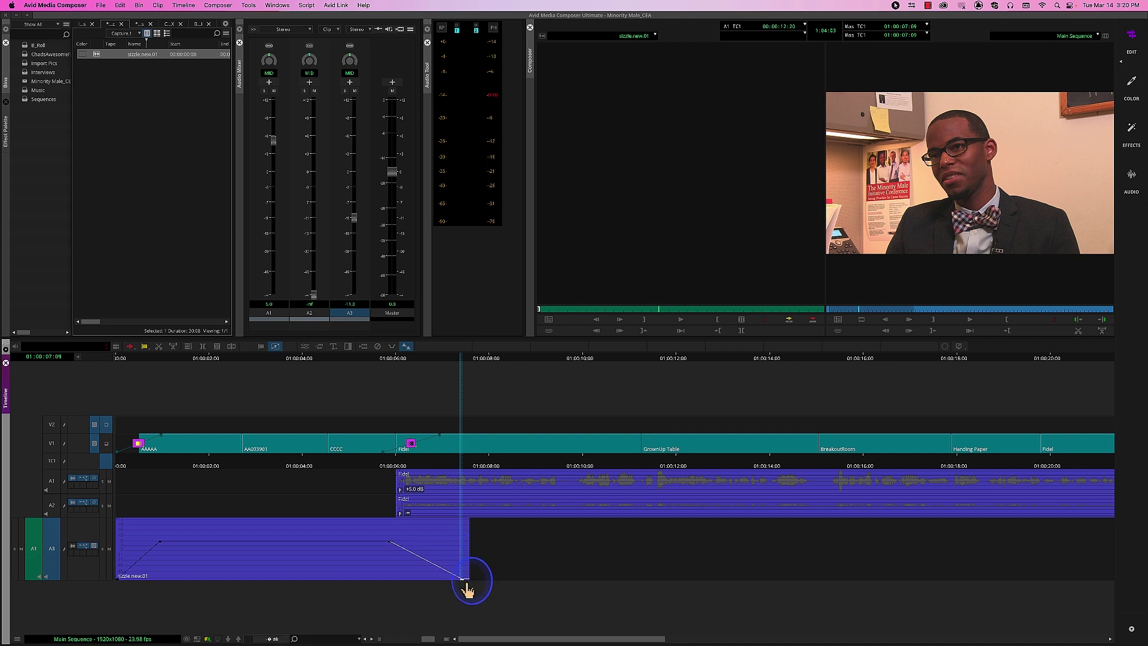
mouse_move(463, 580)
left_mouse_down()
mouse_move(442, 579)
mouse_move(455, 579)
left_mouse_up()
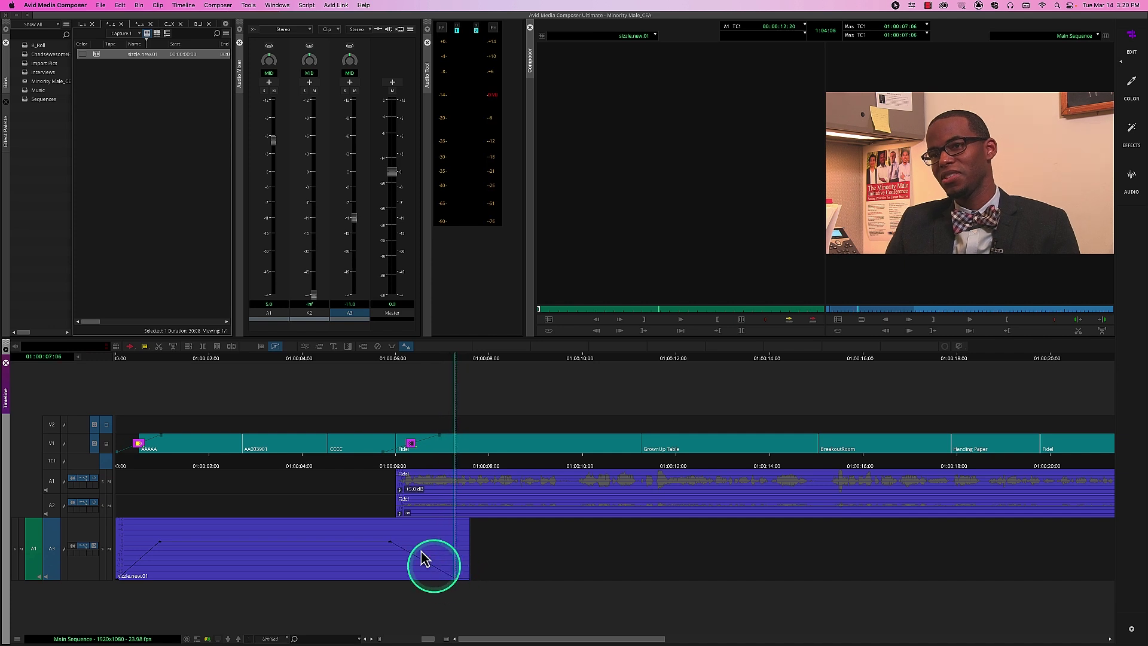
Step: Play back the lengthened music fade-out twice from about 01:00:05:01 into the first interview
left_click_drag(386, 477, 353, 470)
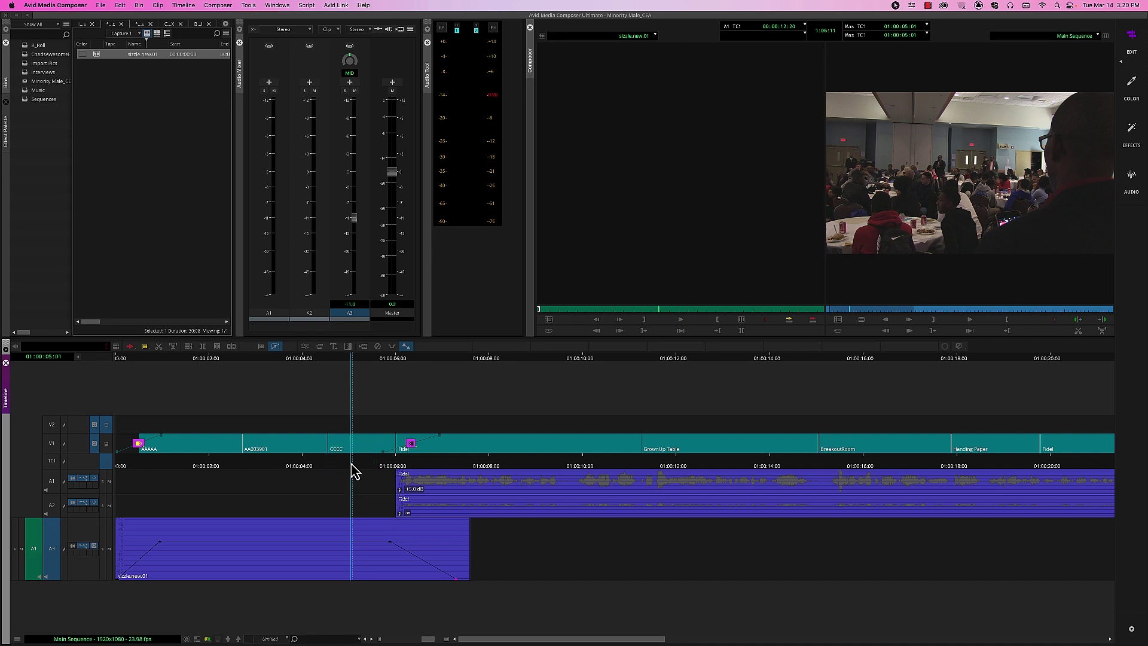
key("space")
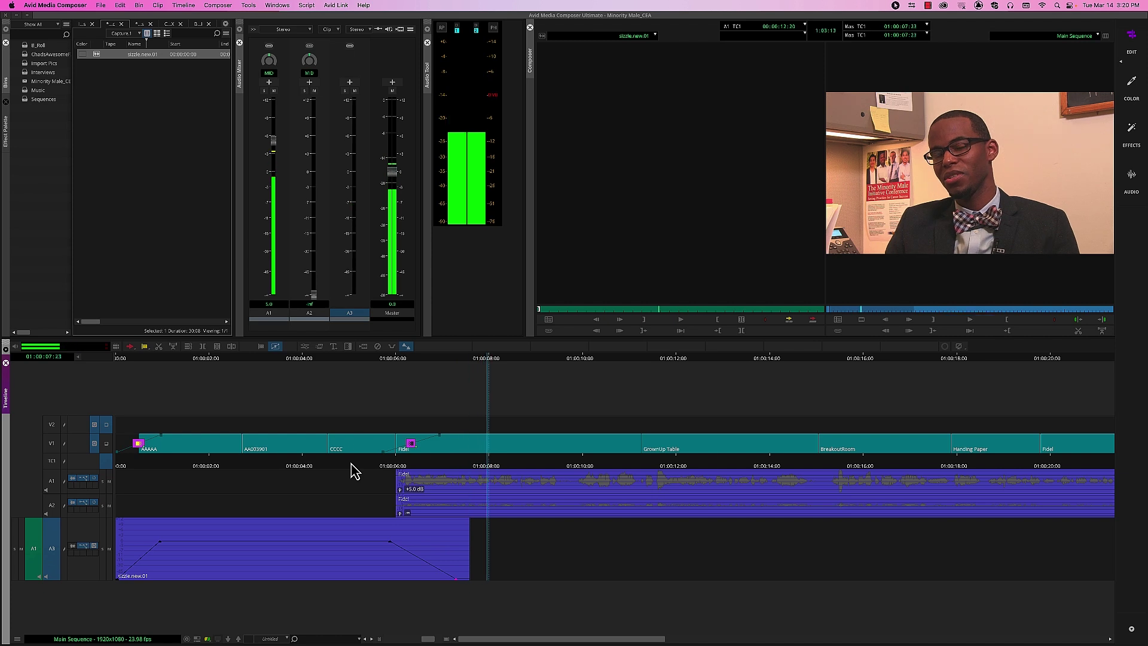
key("space")
left_click(353, 471)
key("space")
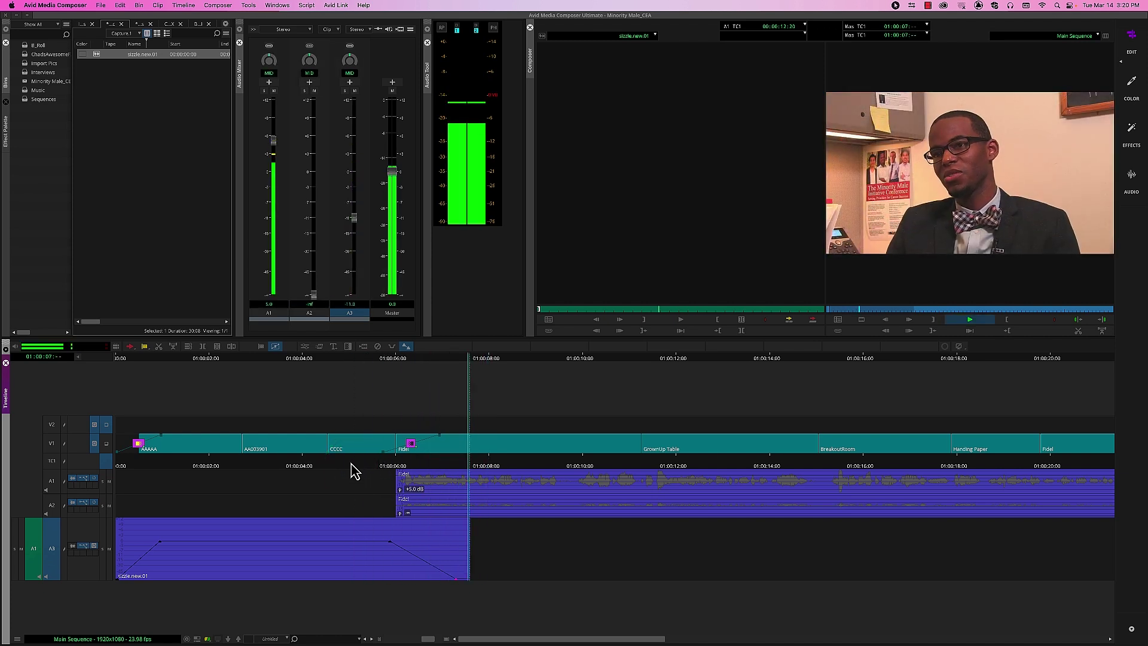
key("space")
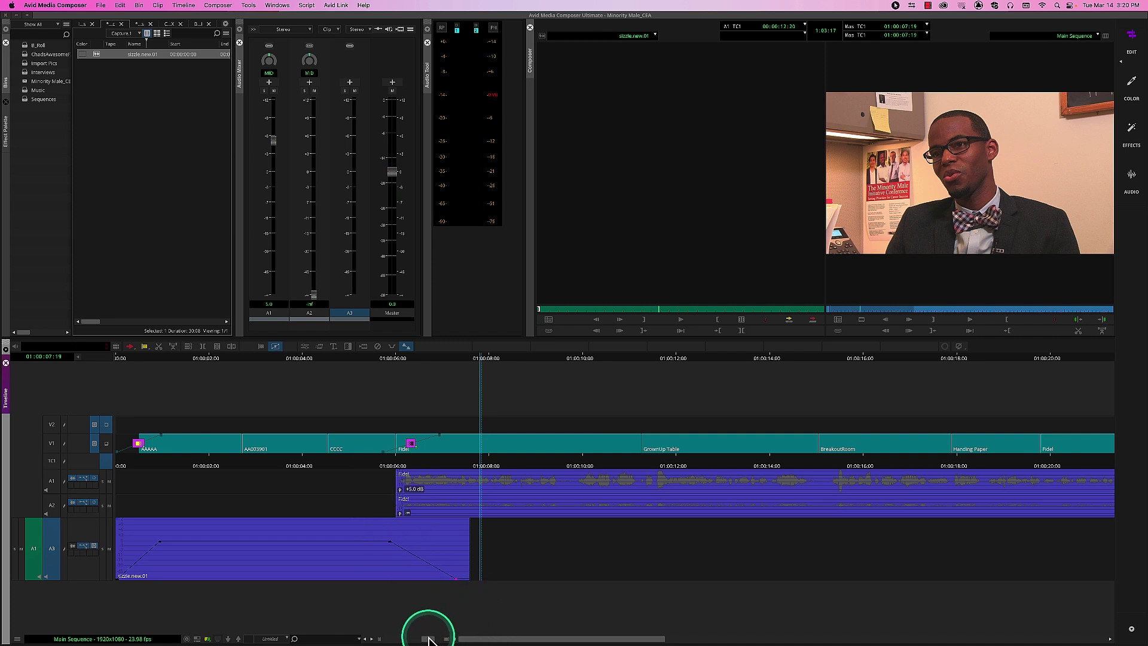
Step: Mark the sequence from about 01:00:21 to 01:00:34:09 and overwrite A3 with sizzle new.01 starting at 00:00:11:13
left_click_drag(427, 639, 391, 639)
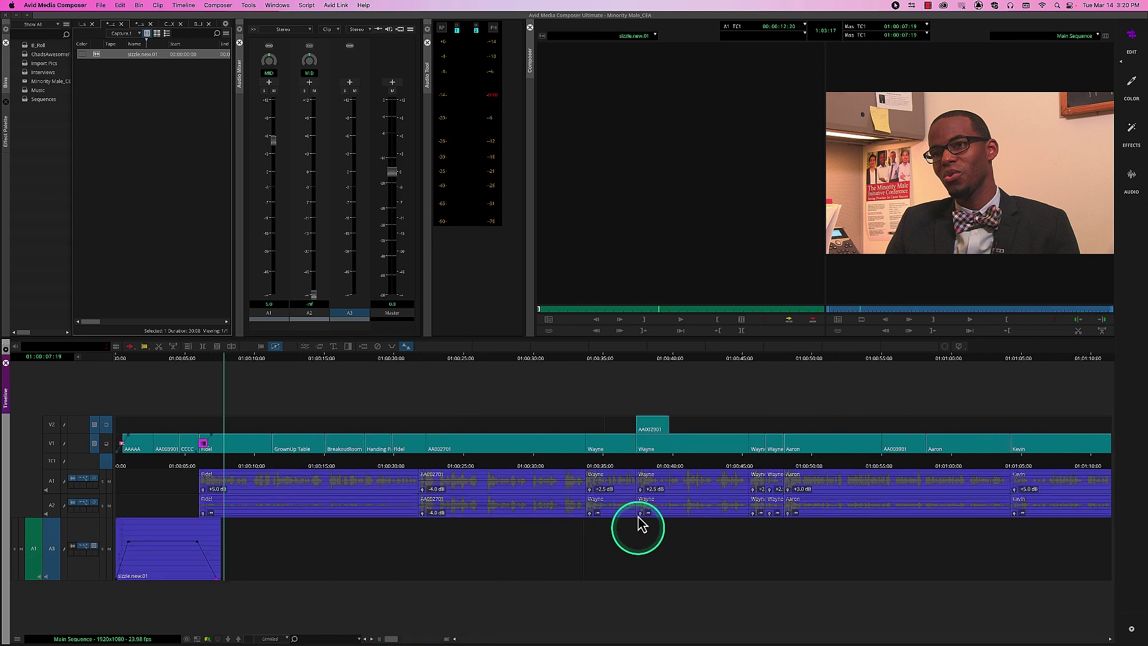
left_click_drag(423, 468, 594, 468)
key("space")
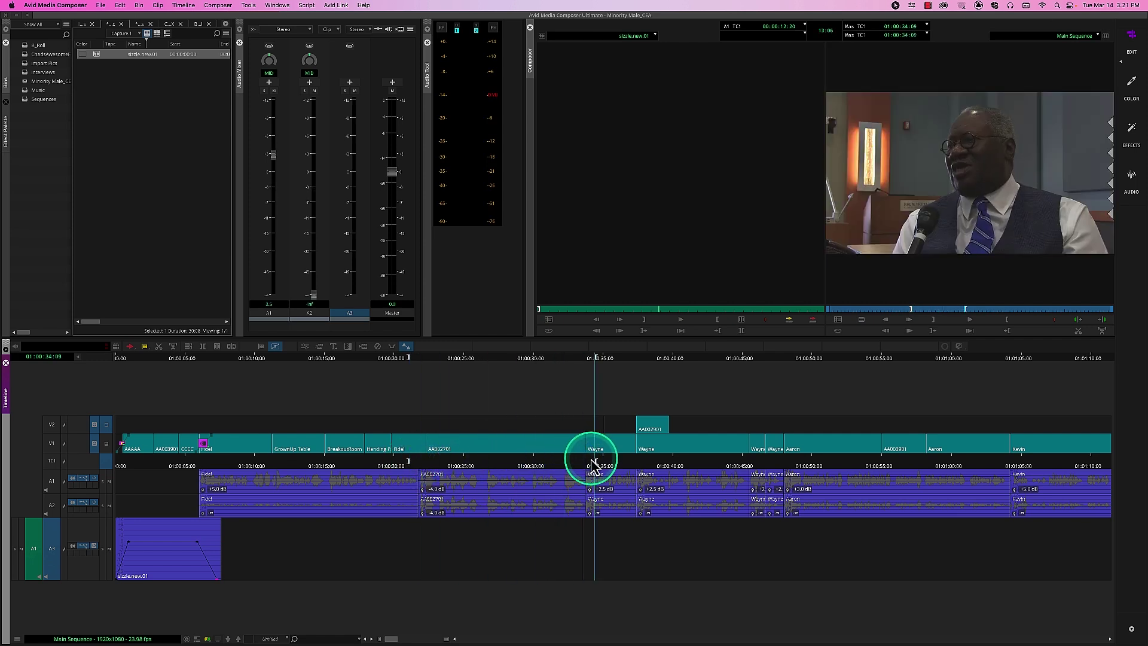
left_click(646, 309)
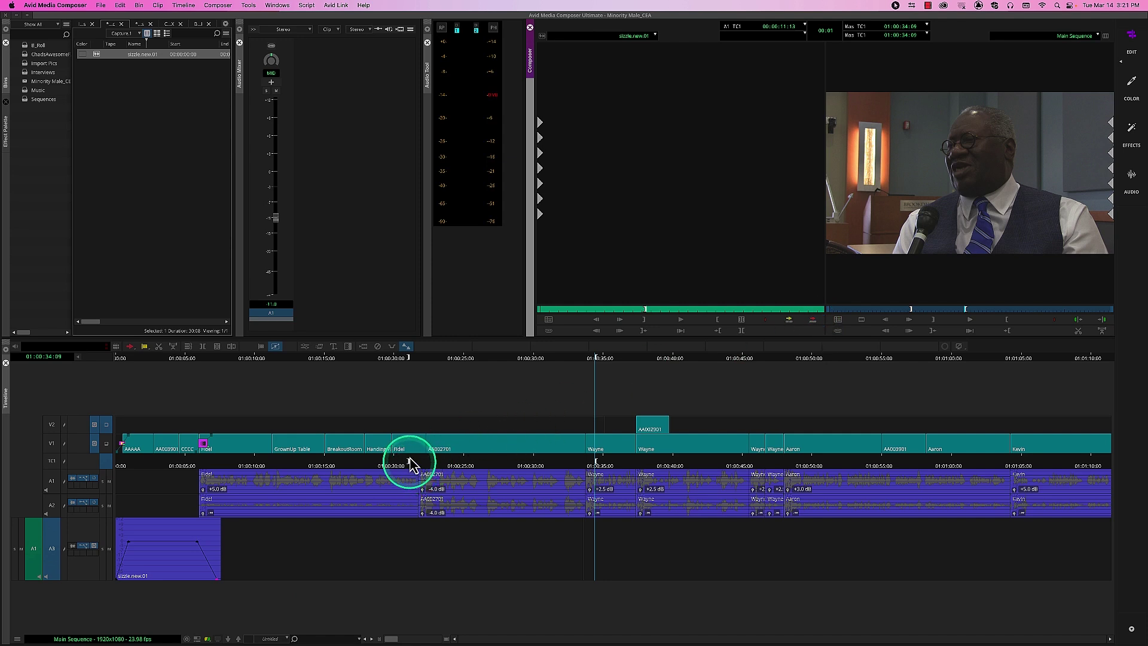
left_click(808, 327)
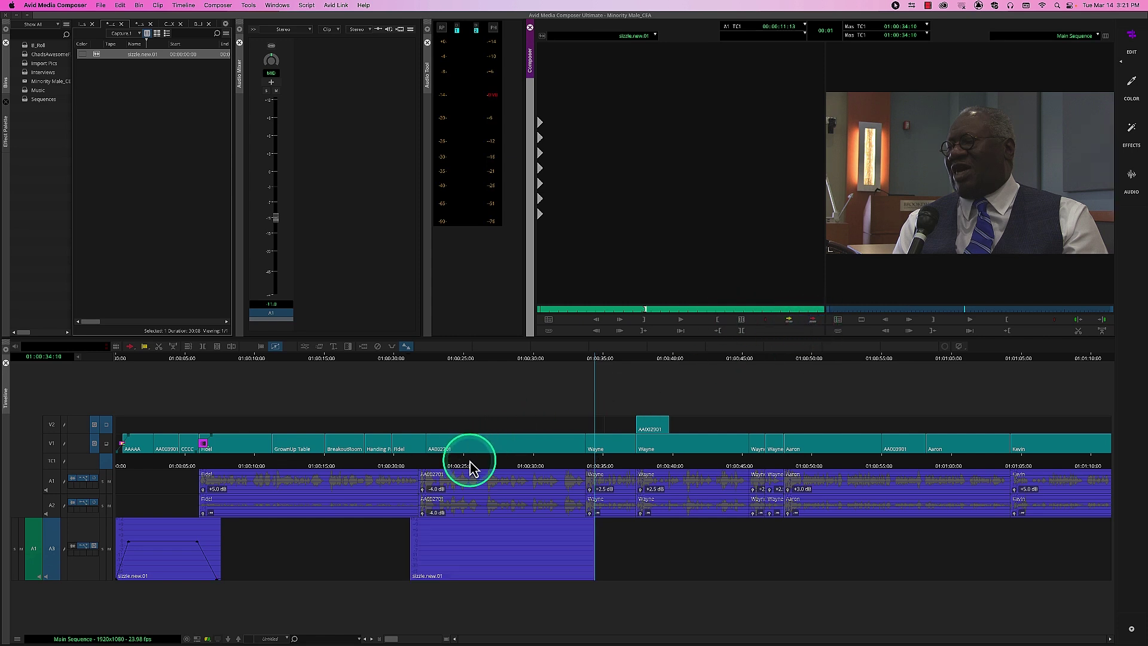
Step: Show the waveforms on A3 and play back the start of the second music clip from 01:00:20:11
left_click_drag(470, 468, 401, 468)
left_click(93, 546)
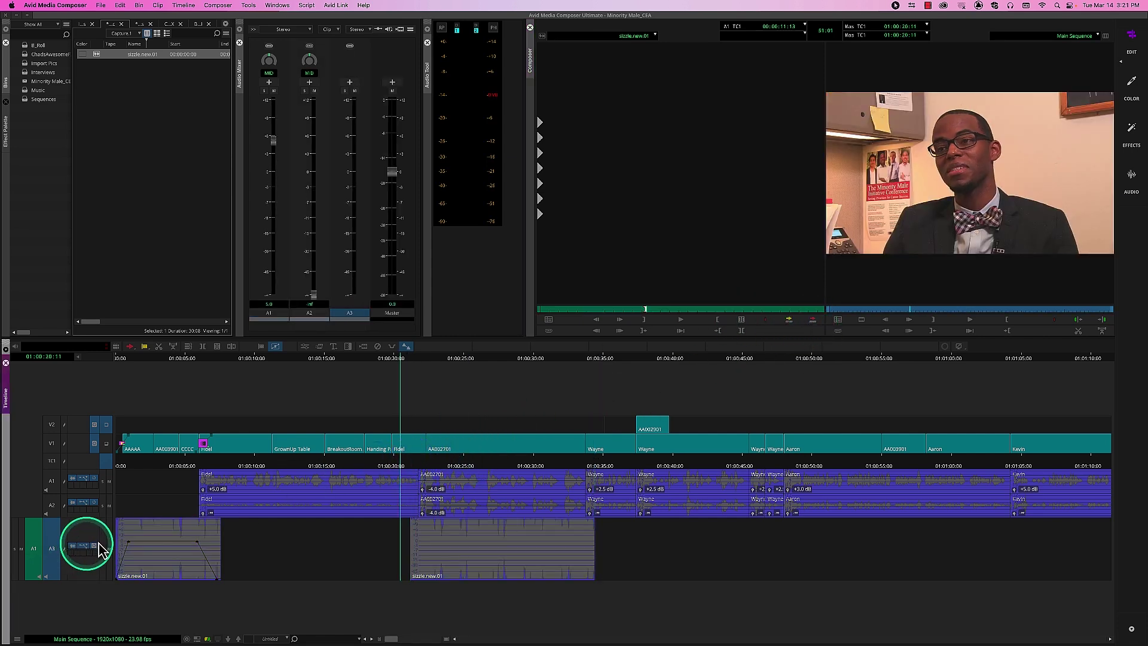
key("space")
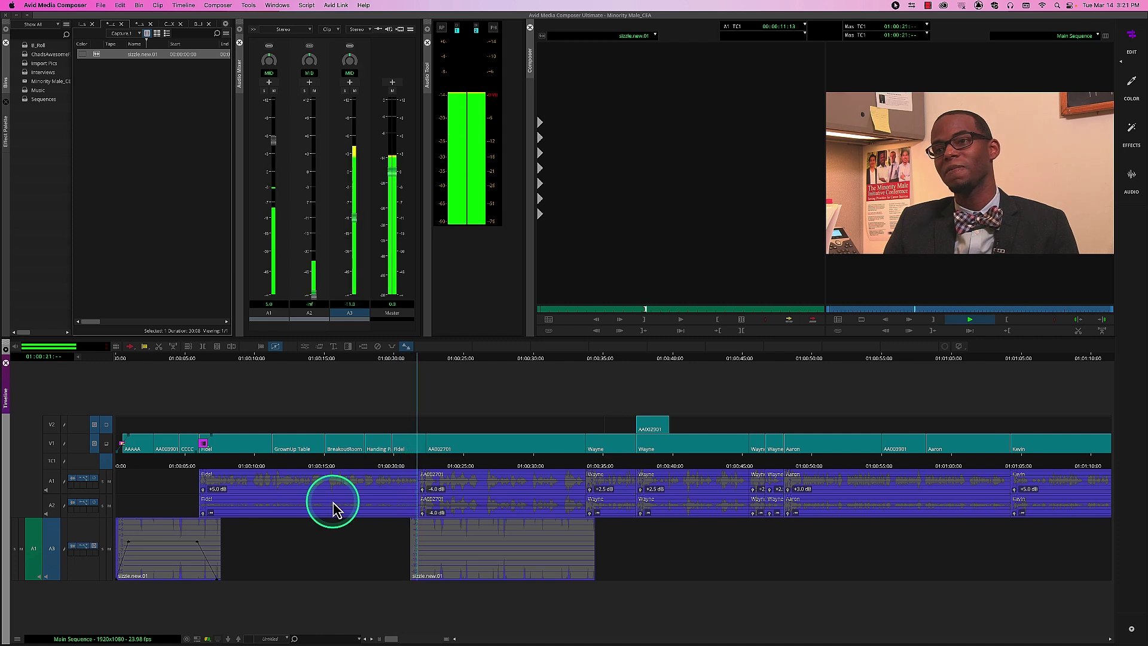
key("space")
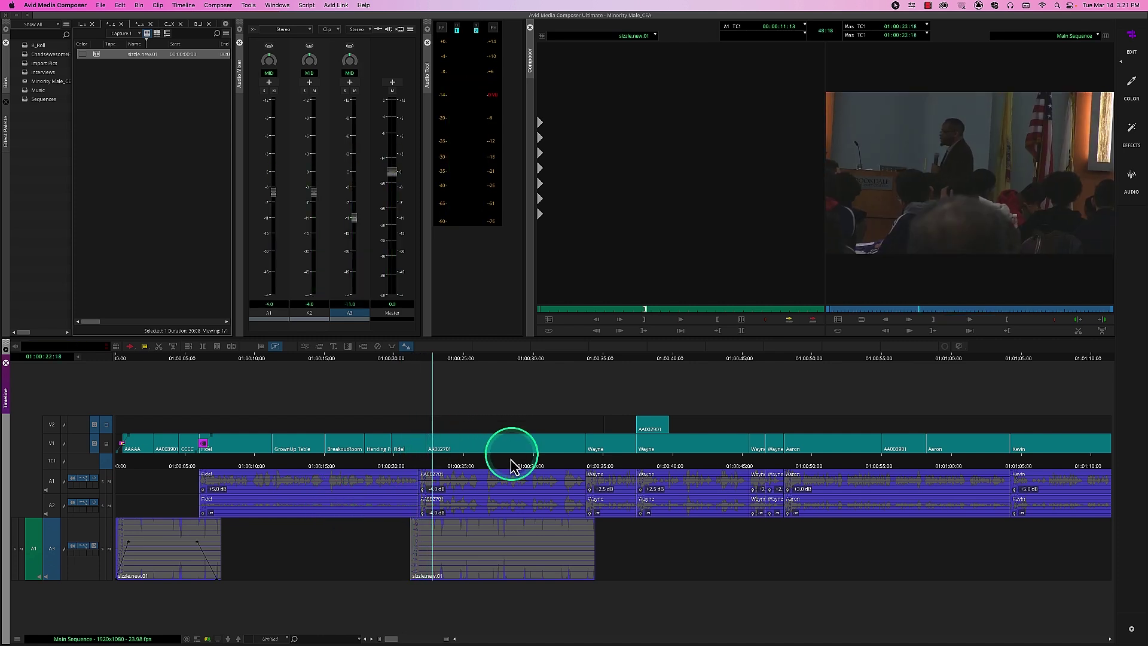
Step: Display clip gain on A3 and check the source music's level in the audio mixer against the clips in the sequence
left_click(86, 546)
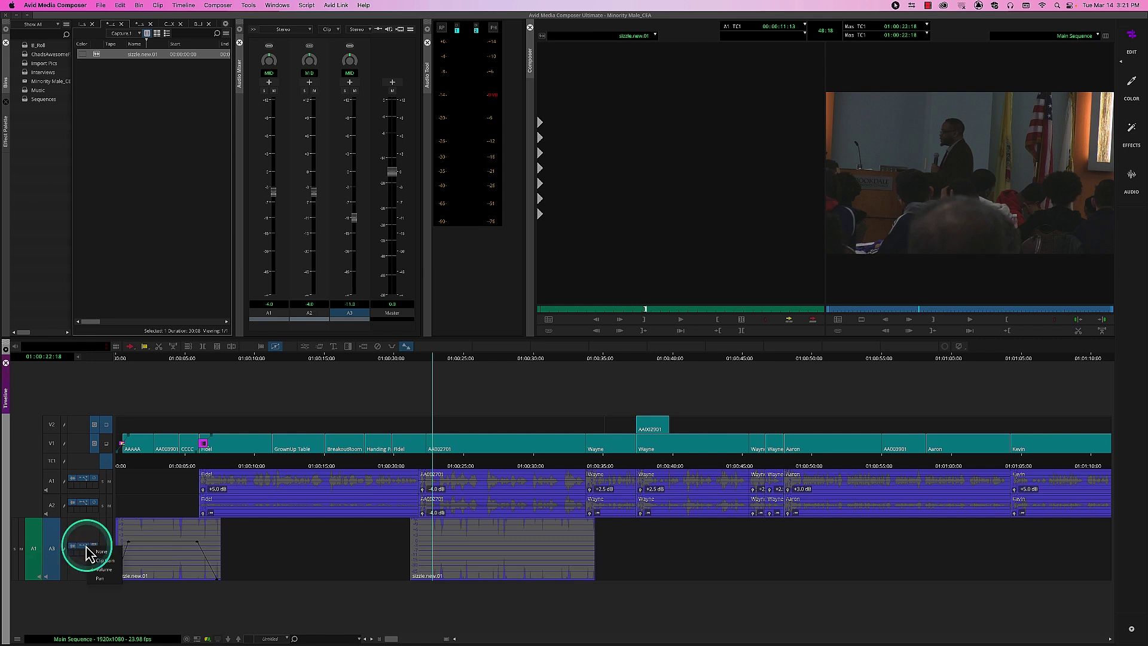
left_click(103, 560)
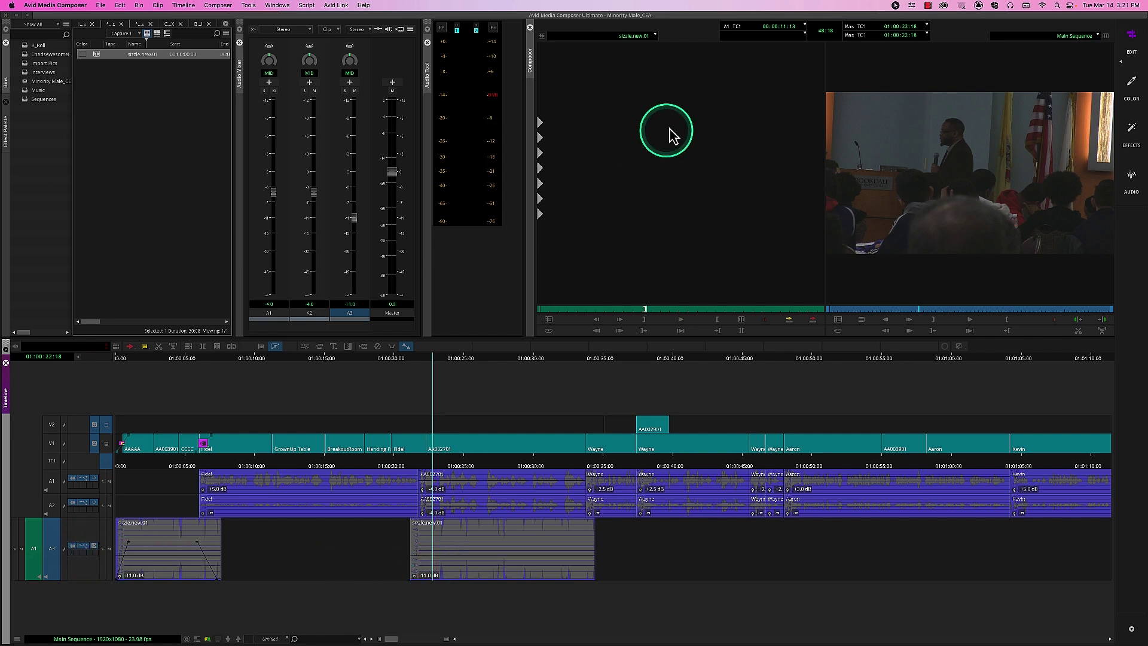
left_click(670, 130)
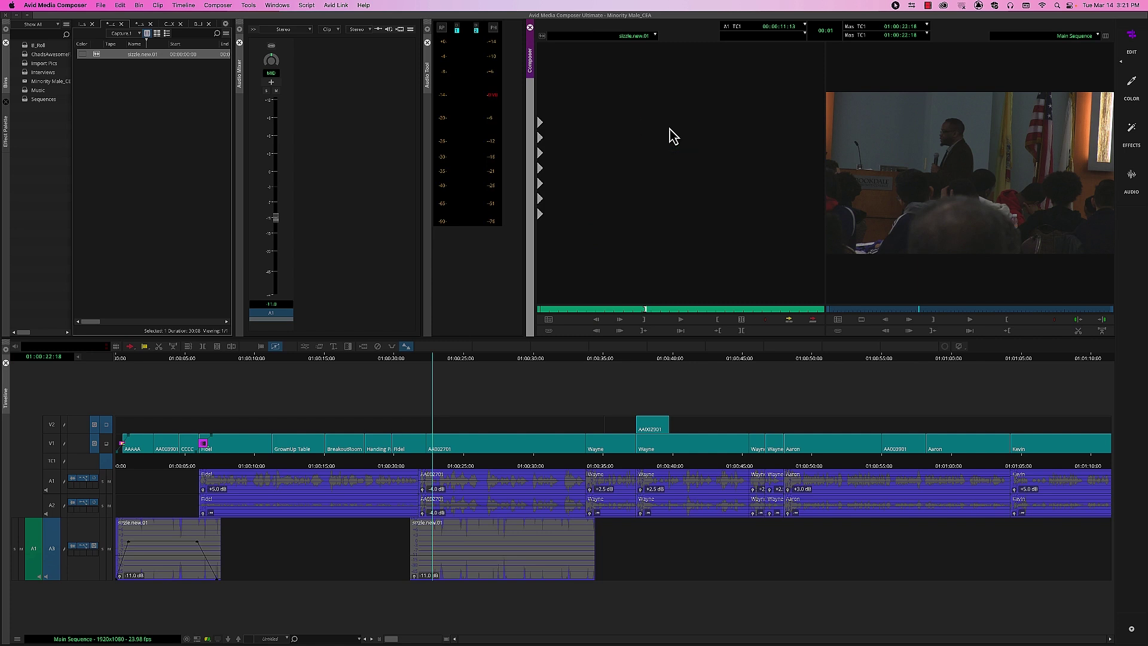
left_click(607, 308)
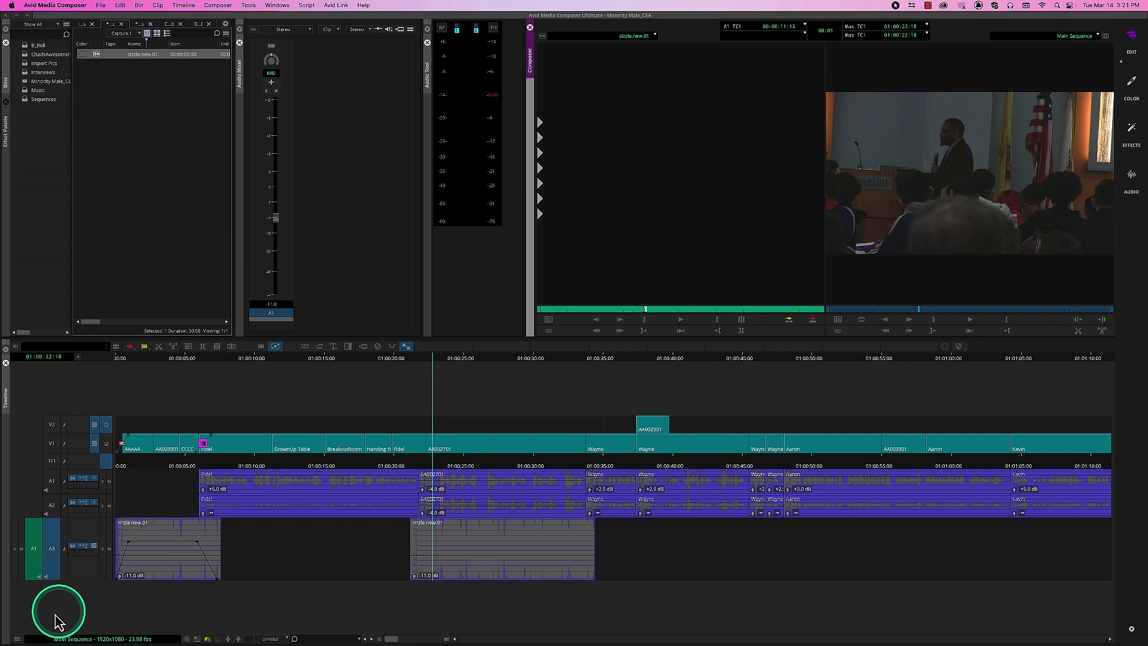
Step: Hide the waveforms on A3 and switch the track's display from clip gain to Volume
left_click(73, 547)
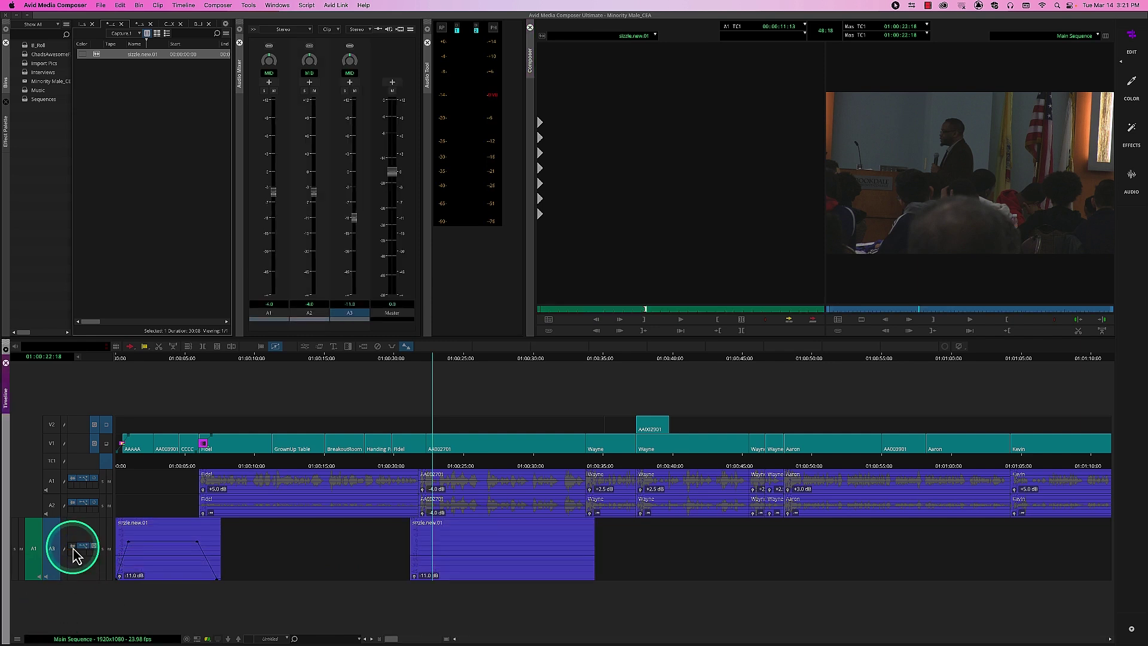
left_click(81, 545)
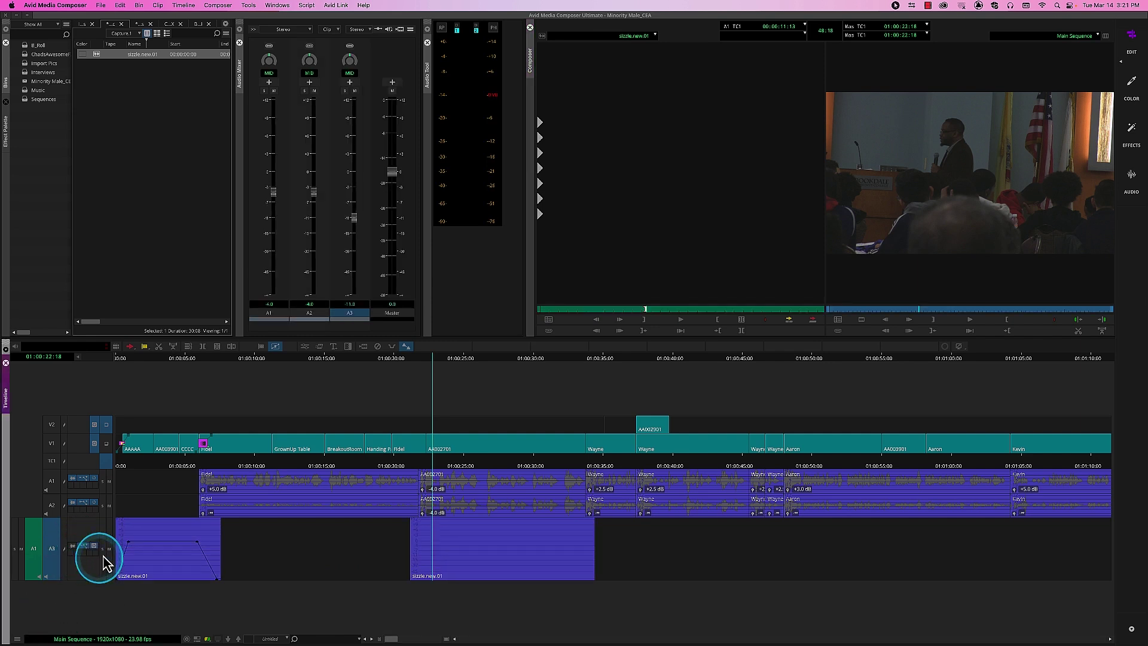
left_click(80, 545)
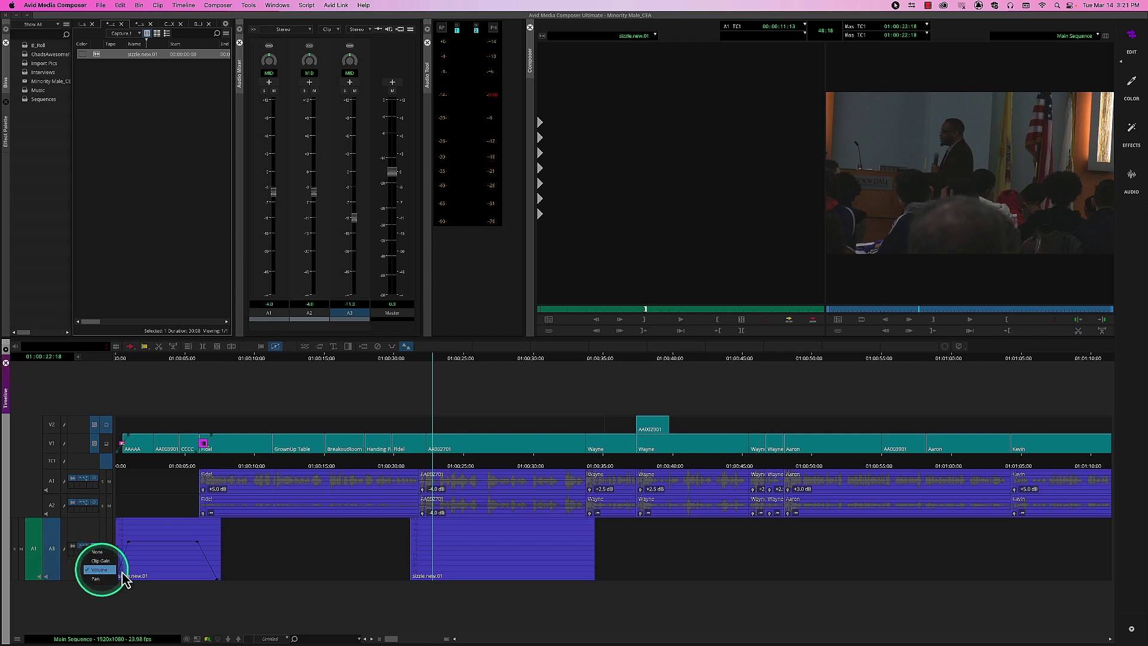
Step: Try adding a volume keyframe at 01:00:21:23 near the start of the second A3 music clip, and undo it
left_click(422, 464)
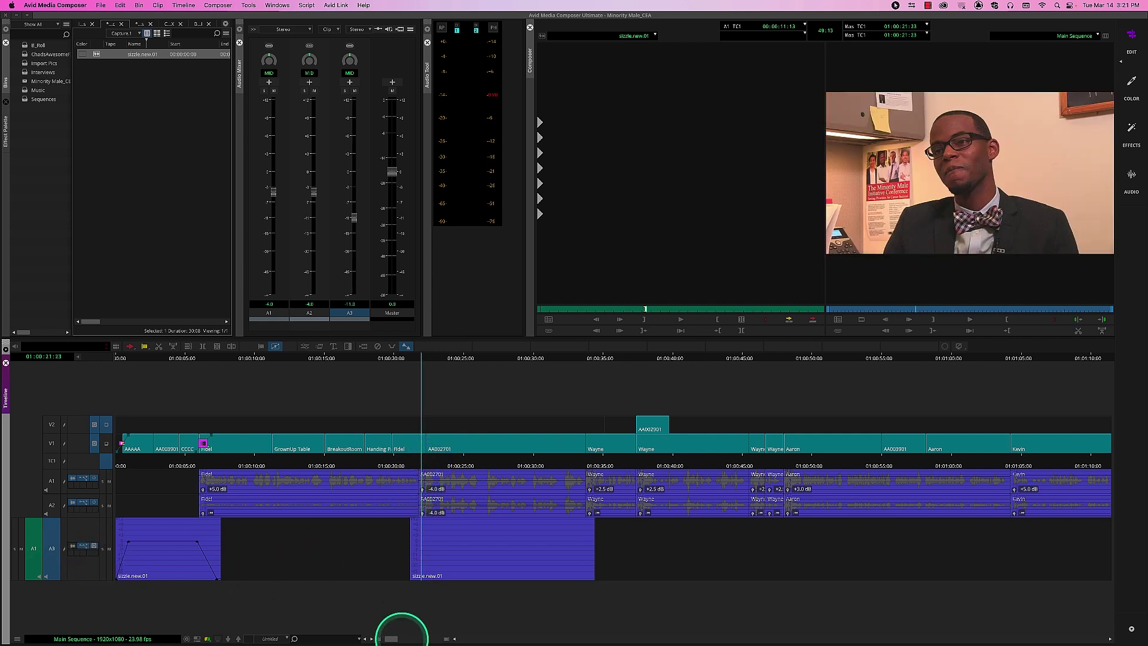
left_click_drag(393, 639, 416, 639)
left_click(616, 477)
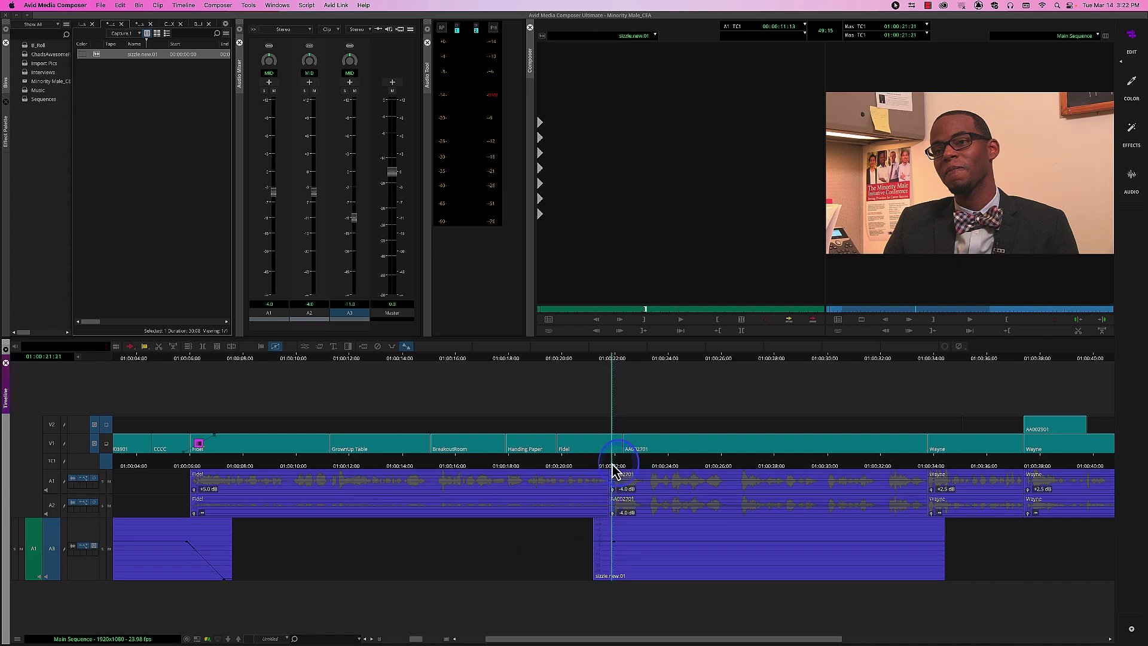
left_click_drag(612, 464, 598, 466)
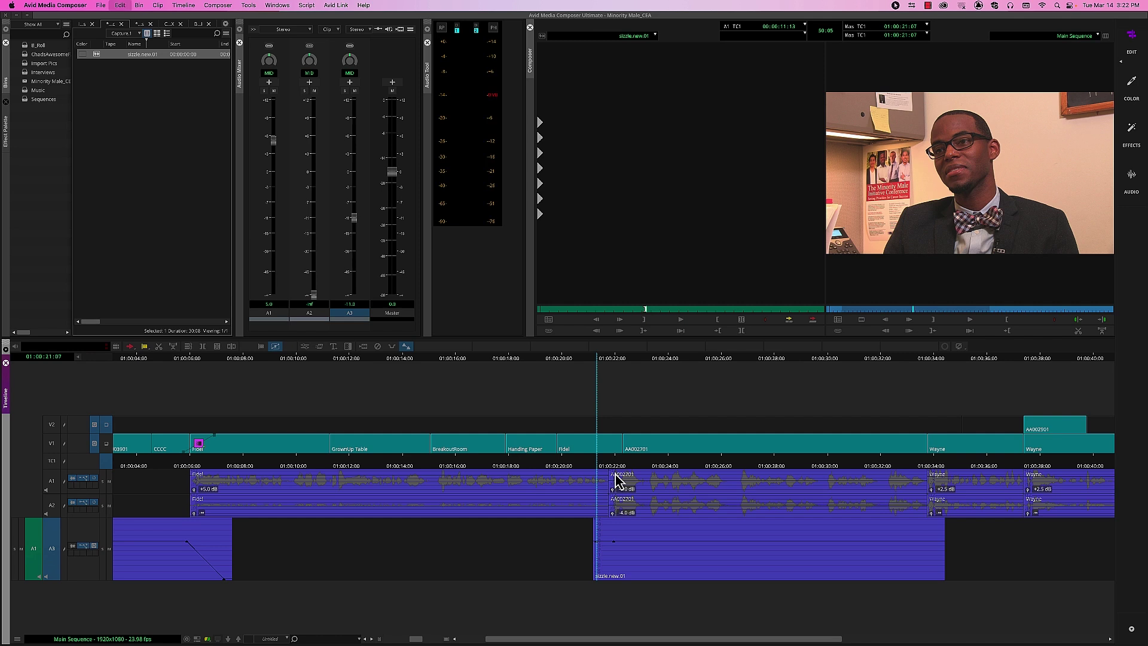
left_click(616, 478)
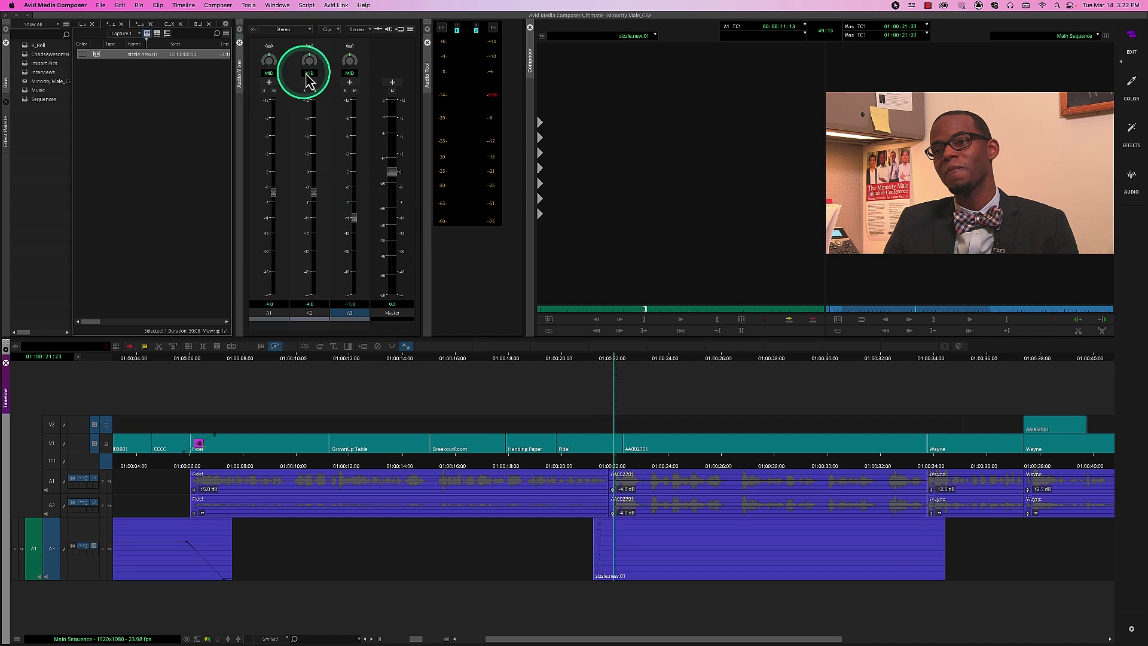
left_click(328, 30)
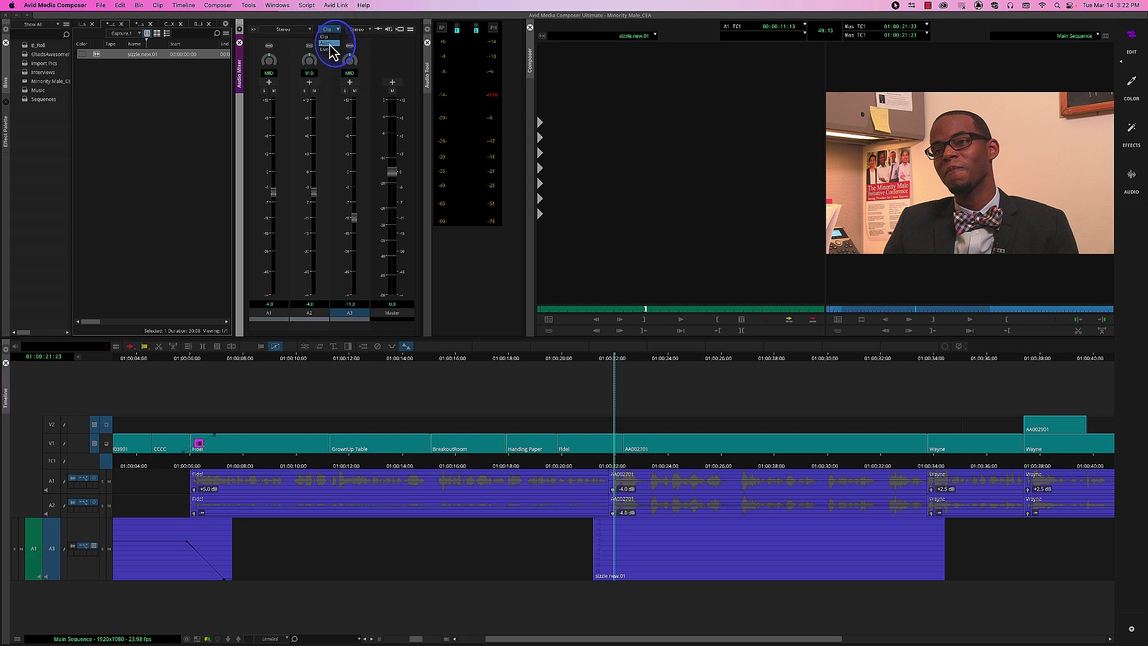
left_click(329, 44)
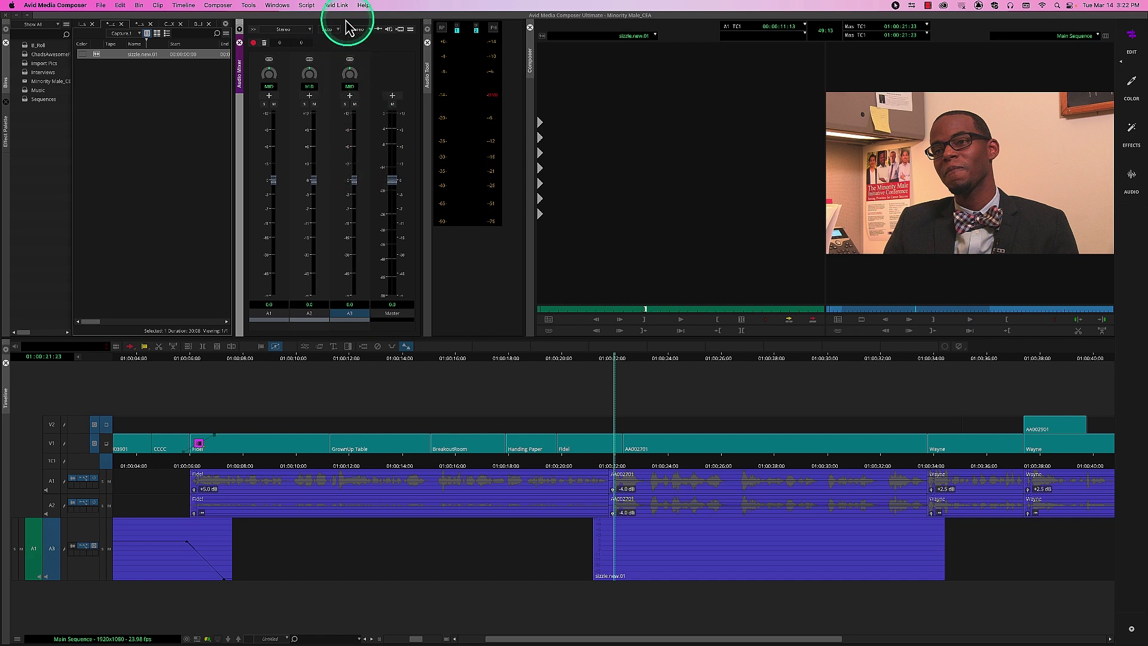
left_click(329, 28)
left_click(332, 37)
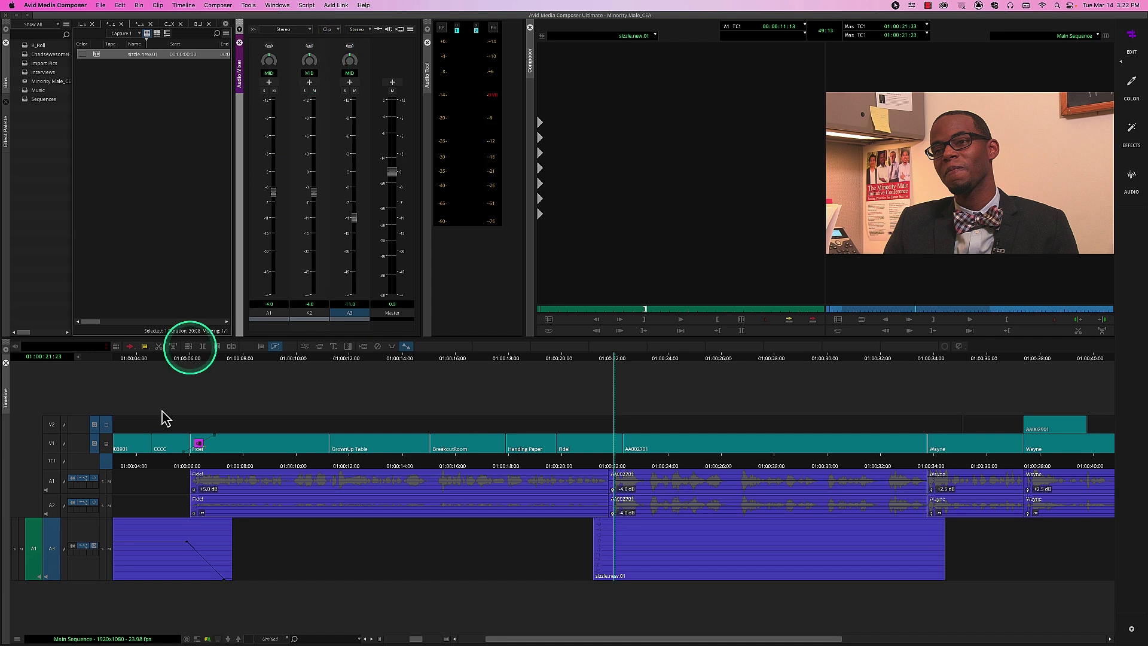
left_click(84, 546)
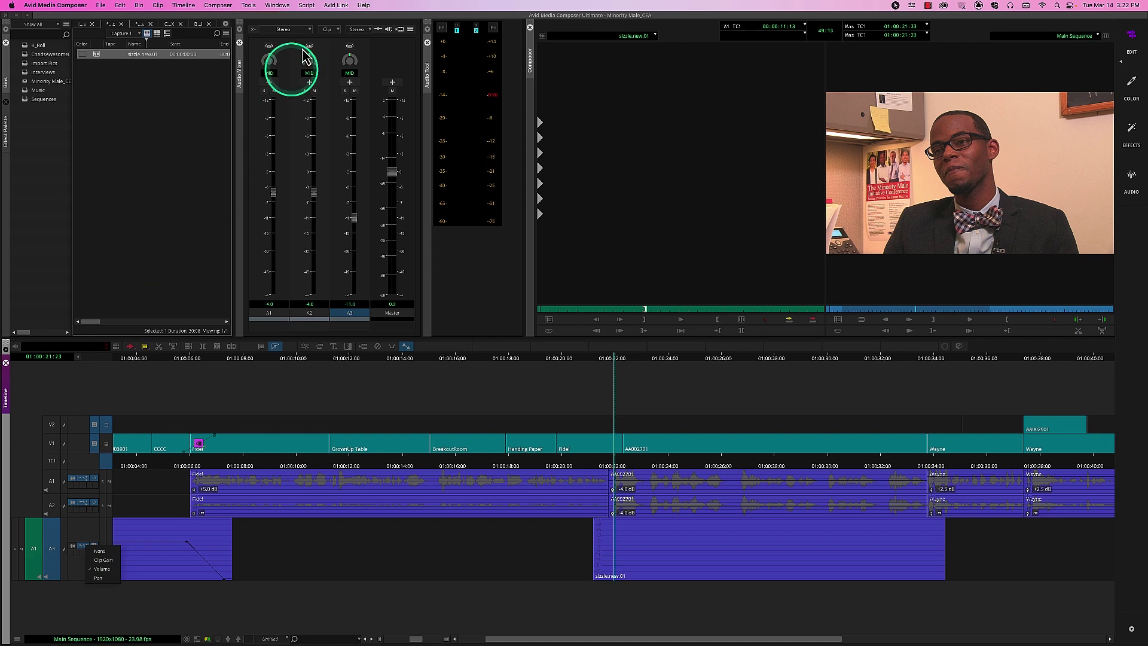
Step: Switch the audio mixer from Clip to Auto mode
left_click(327, 30)
left_click(327, 29)
left_click(328, 44)
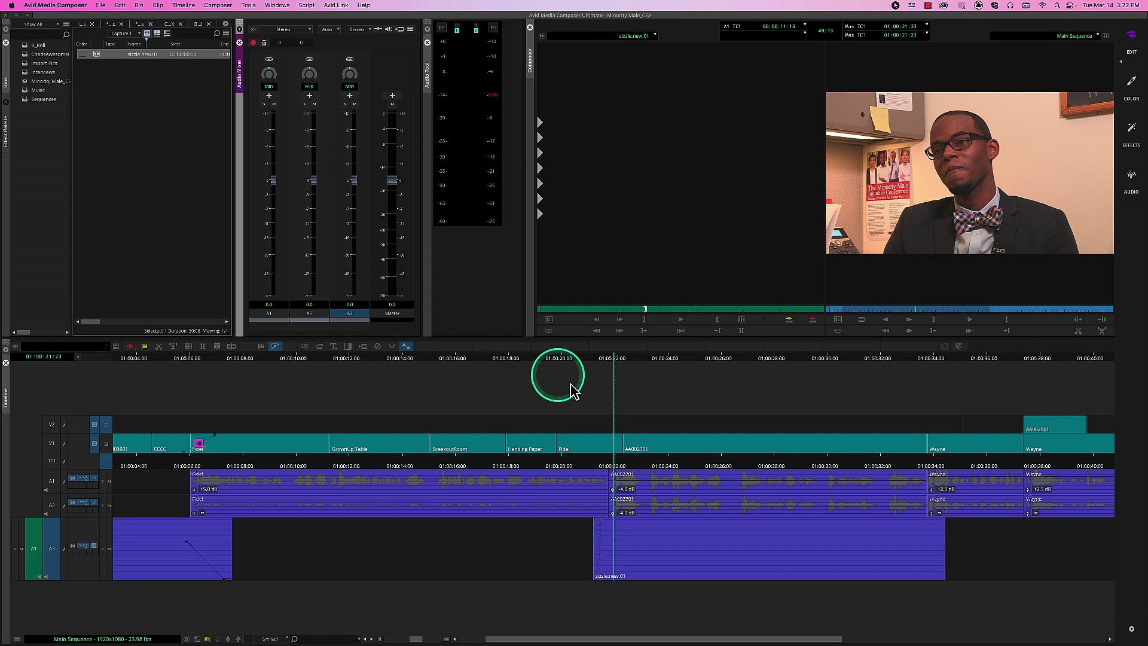
Step: Add a volume keyframe at 0 dB on the second A3 music clip at 01:00:21:22, using the mixer's track level
left_click(615, 359)
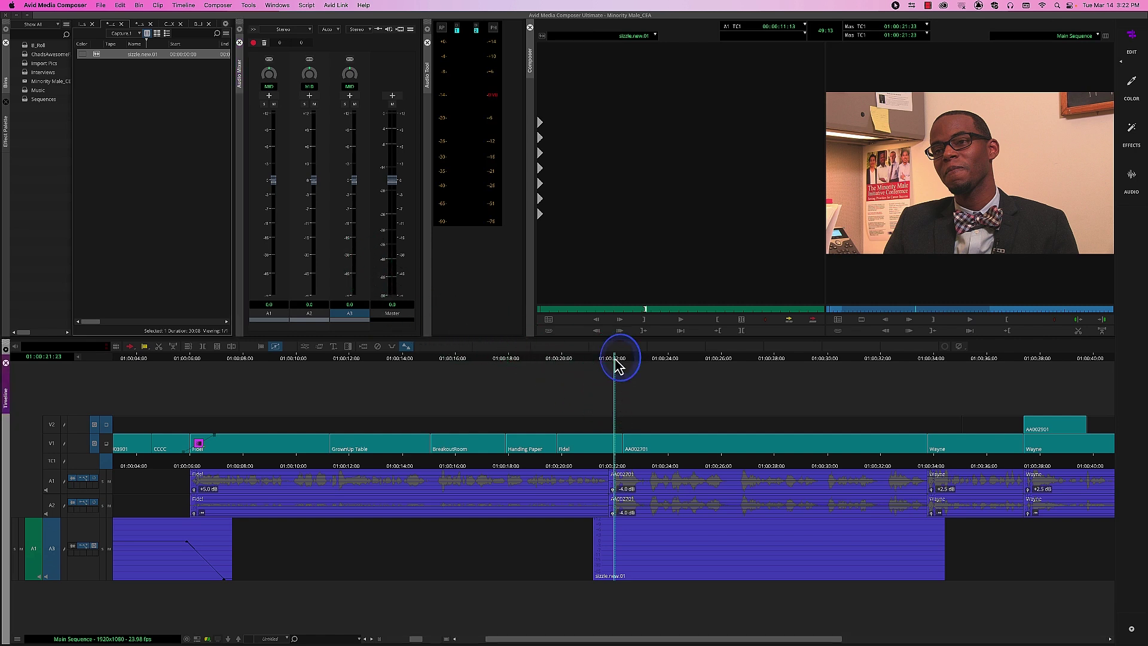
left_click(354, 181)
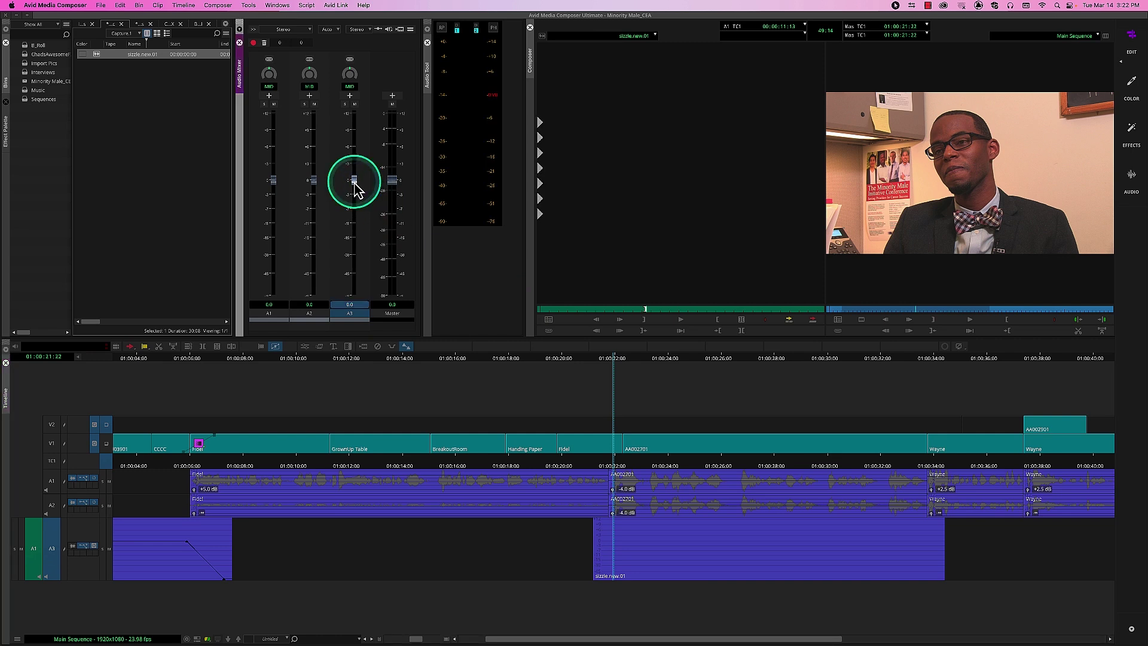
left_click_drag(354, 181, 356, 195)
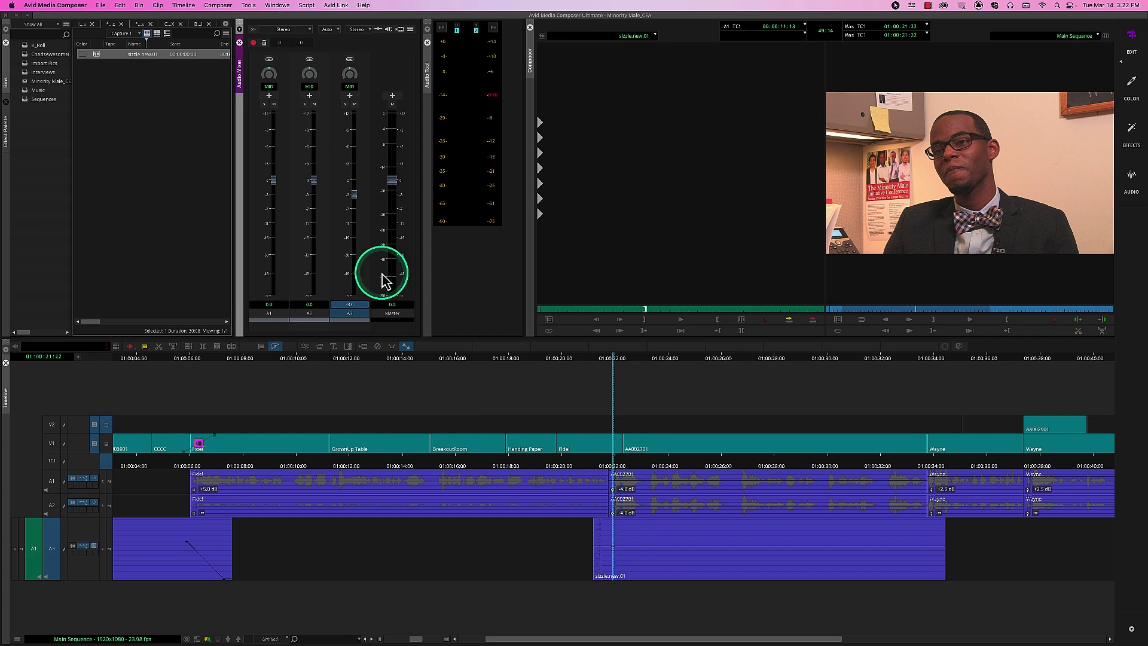
left_click(355, 195, "alt")
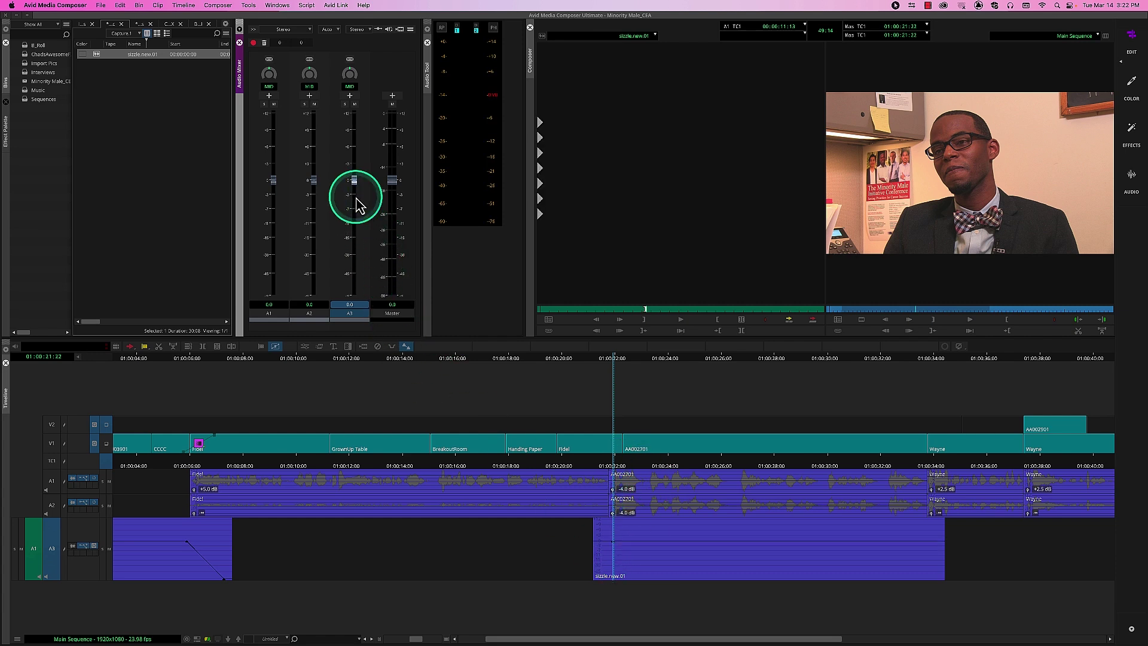
Step: Add a silent (-inf) volume keyframe at 01:00:21:06 on the second A3 music clip and play back the fade-in
left_click_drag(609, 354, 597, 359)
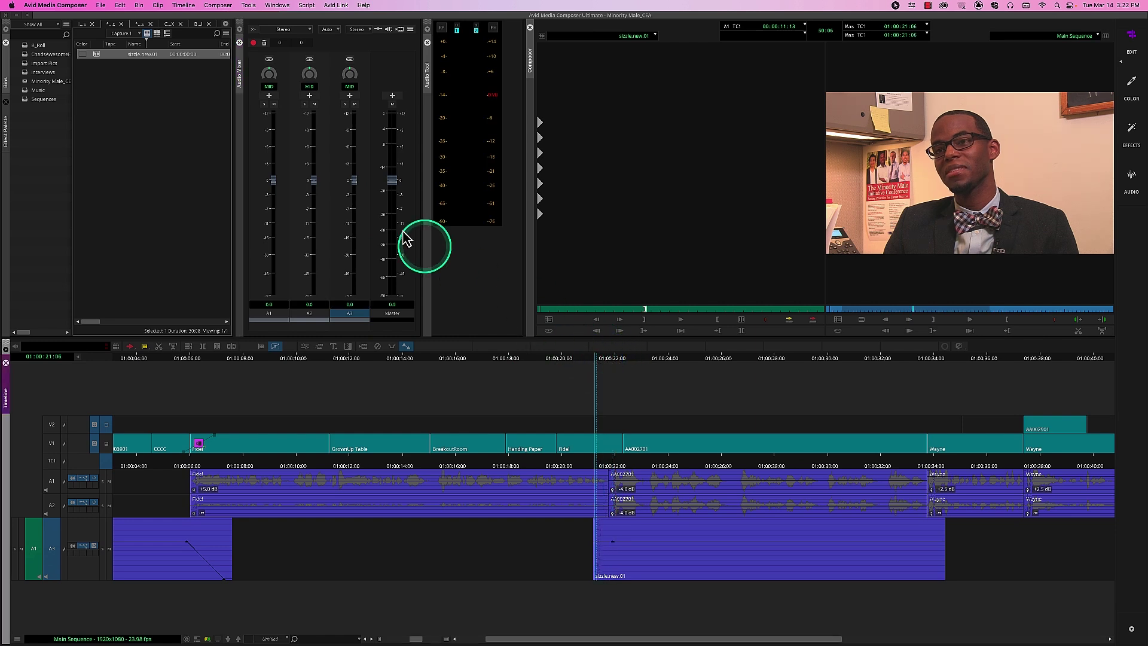
left_click(354, 182)
left_click_drag(352, 246, 360, 340)
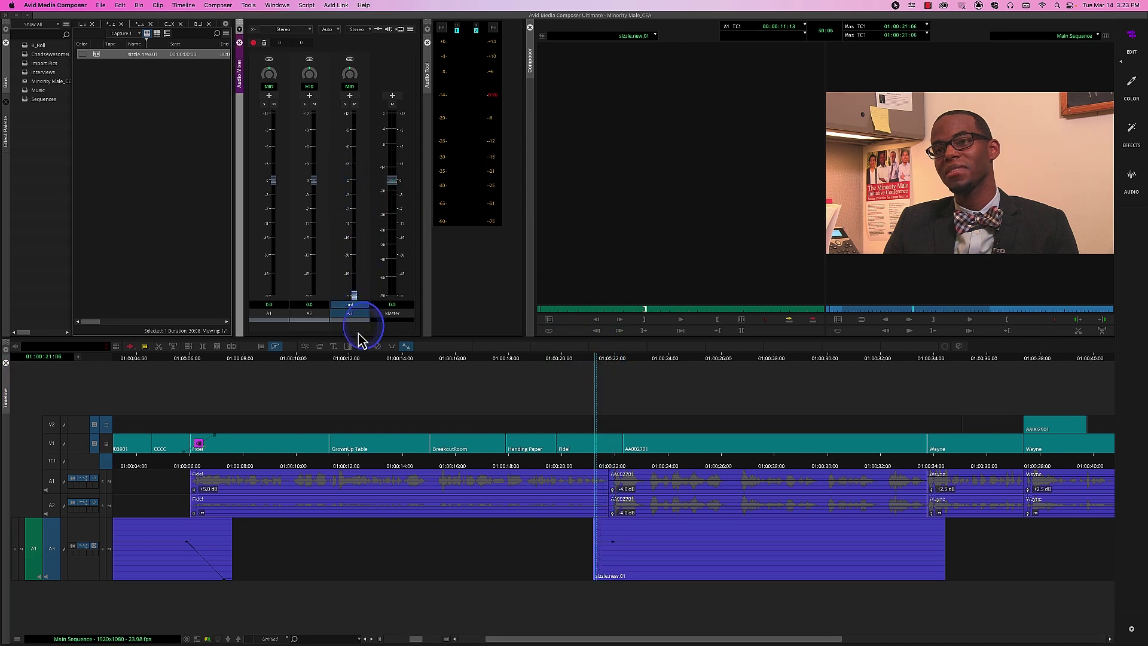
left_click(363, 347)
left_click(404, 348)
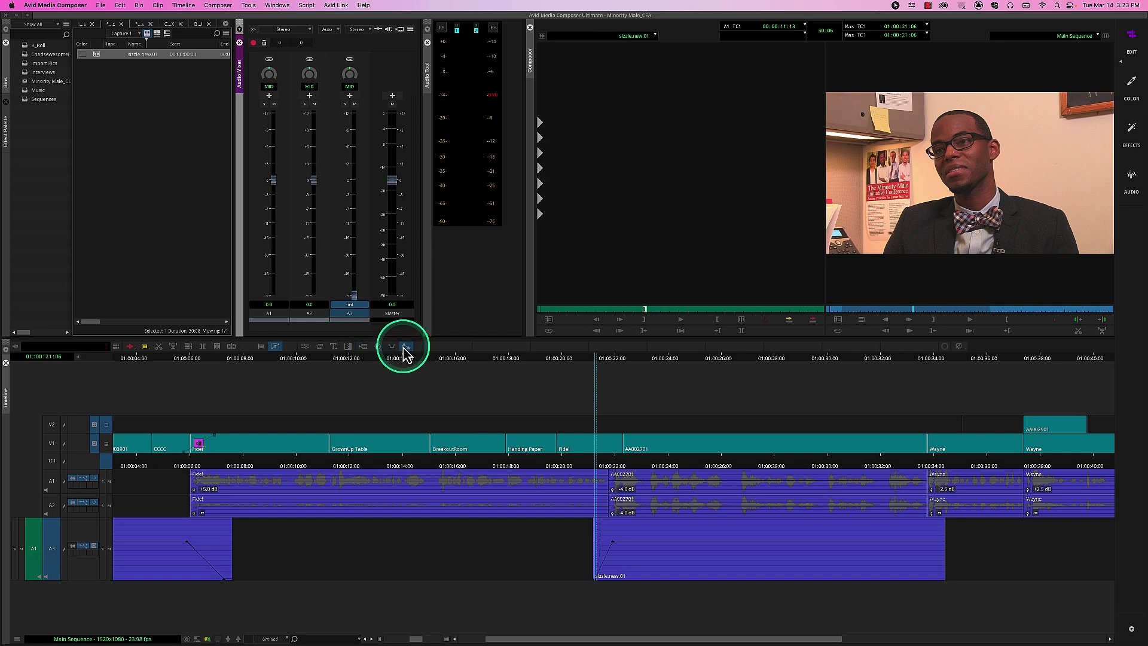
key("space")
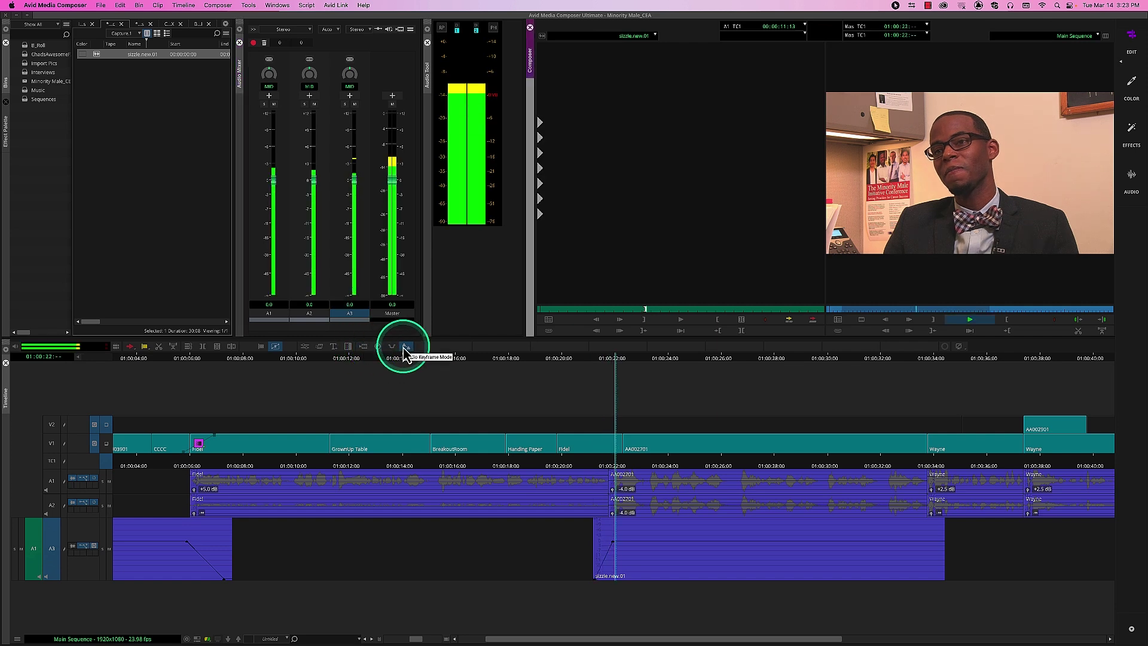
key("space")
Step: Fade out the second A3 music clip with a volume keyframe at 0 dB at 01:00:33:12 and one at -inf at 01:00:34:06
left_click_drag(899, 467, 922, 469)
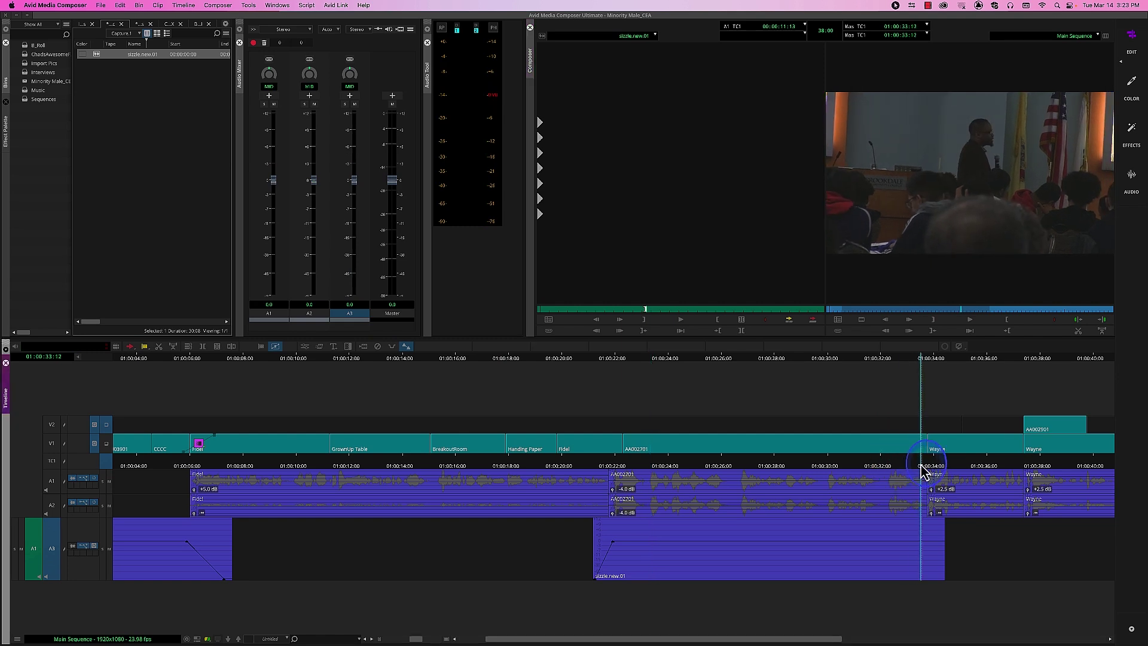
left_click(353, 181)
left_click_drag(354, 181, 354, 184)
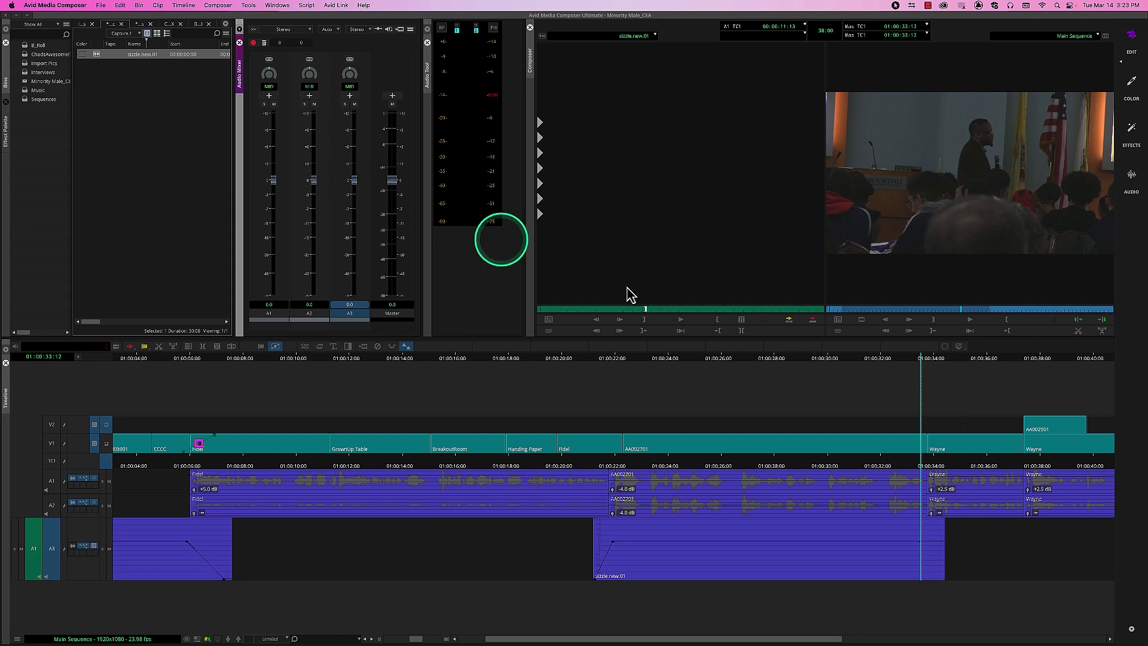
mouse_move(943, 384)
left_mouse_down()
mouse_move(930, 359)
mouse_move(941, 362)
left_mouse_up()
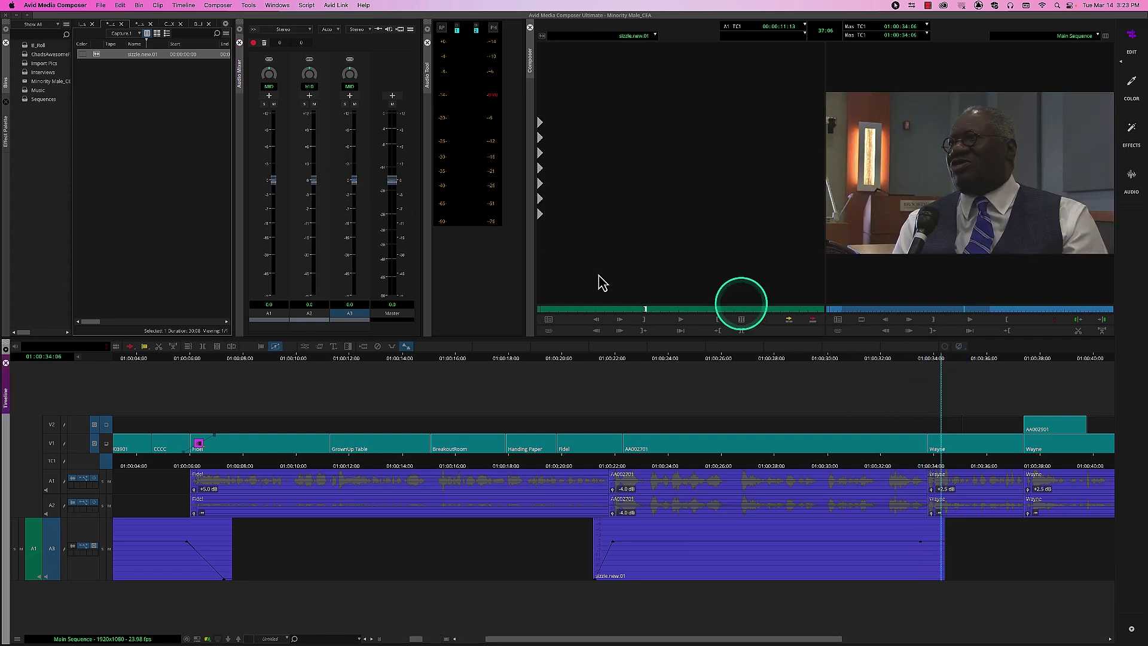
left_click_drag(355, 183, 363, 311)
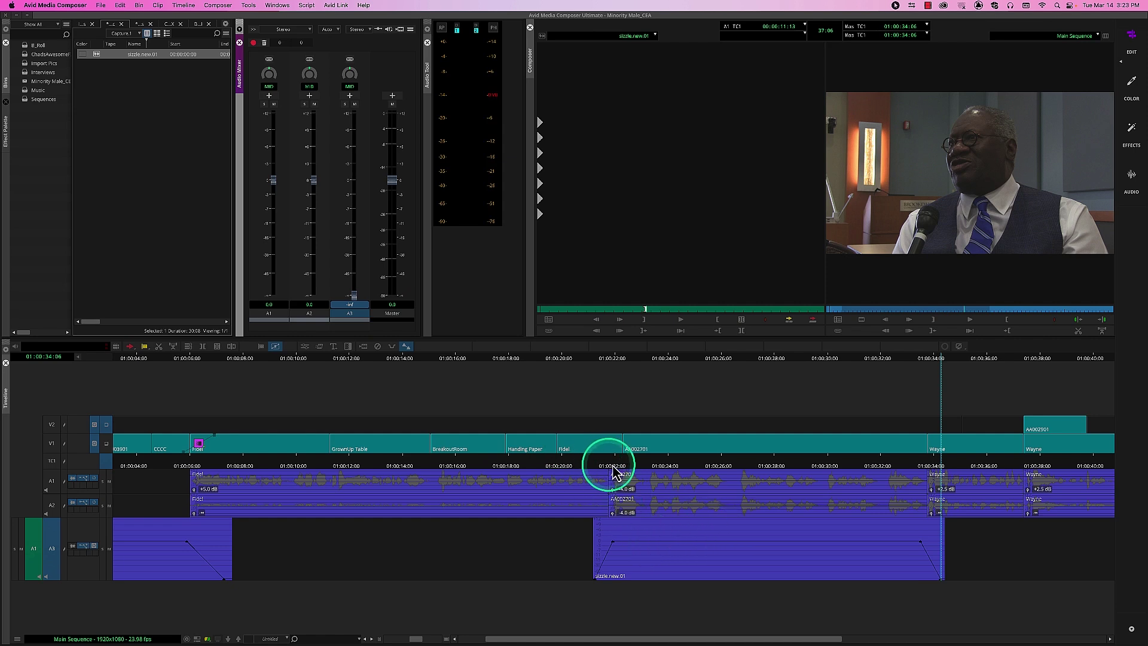
Step: Play back the second music clip's fade-in from 01:00:20:21 and watch the levels under the interview
left_click_drag(609, 471, 587, 468)
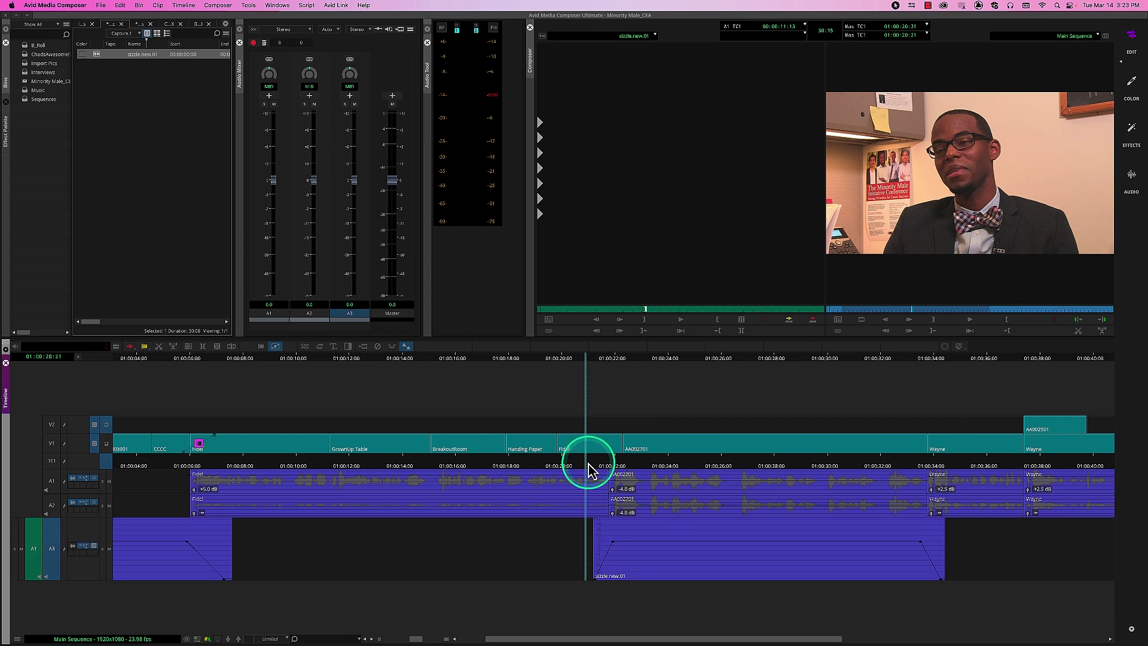
key("space")
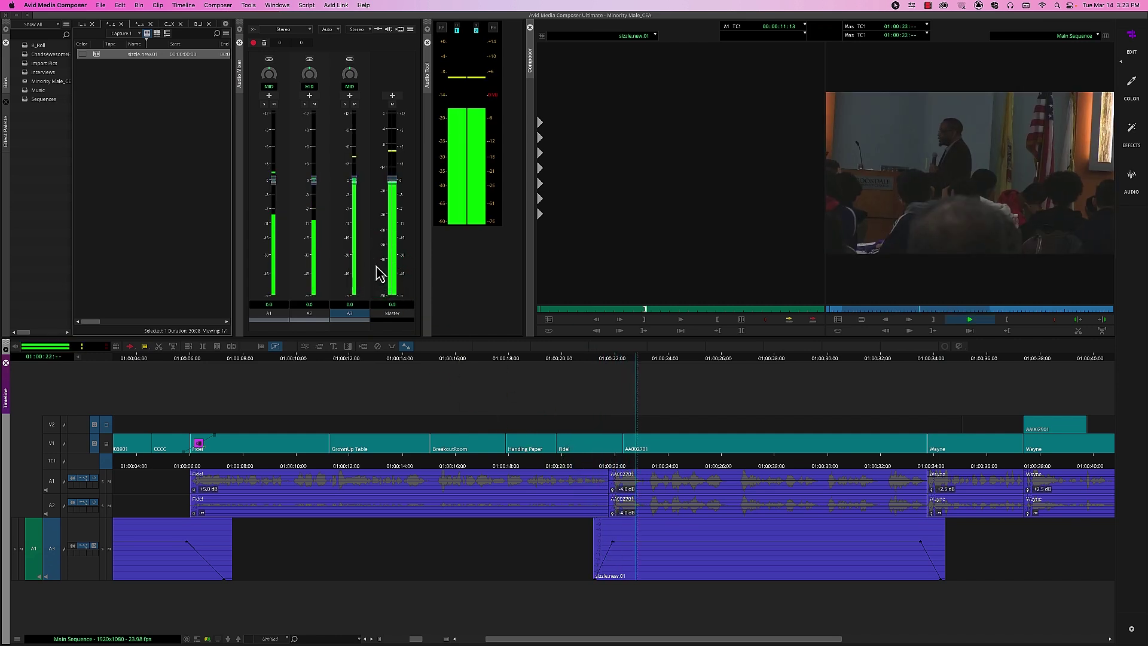
key("space")
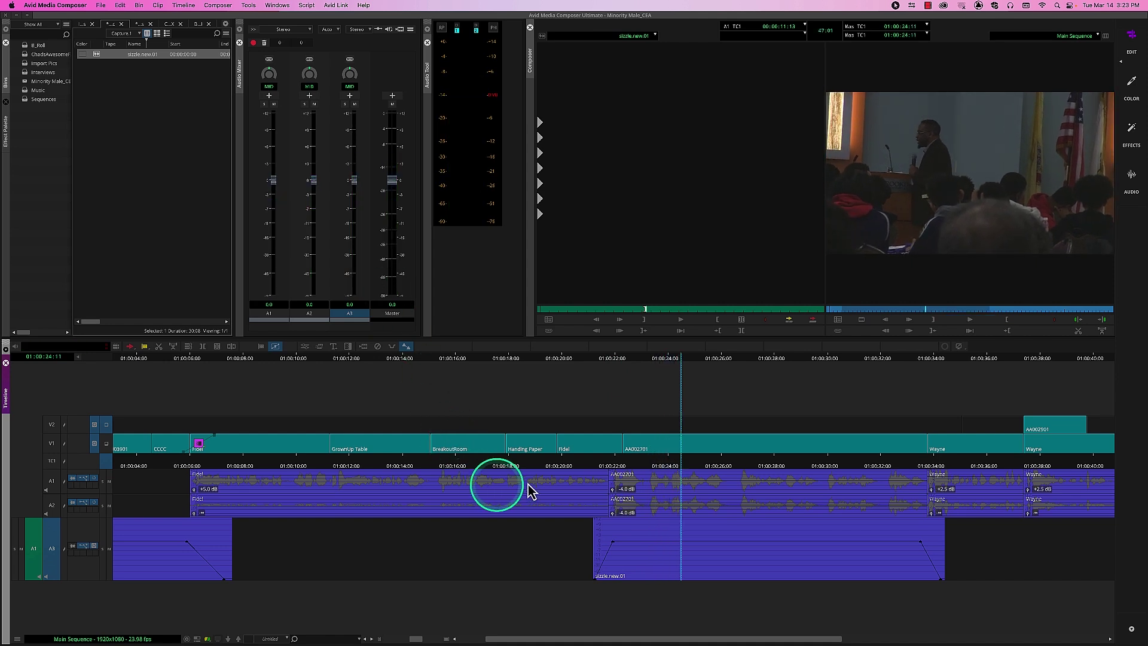
Step: Lower the two inner volume keyframes of the second A3 music clip, at 01:00:21:22 and 01:00:33:12, together to -7.0 dB
left_click(614, 548)
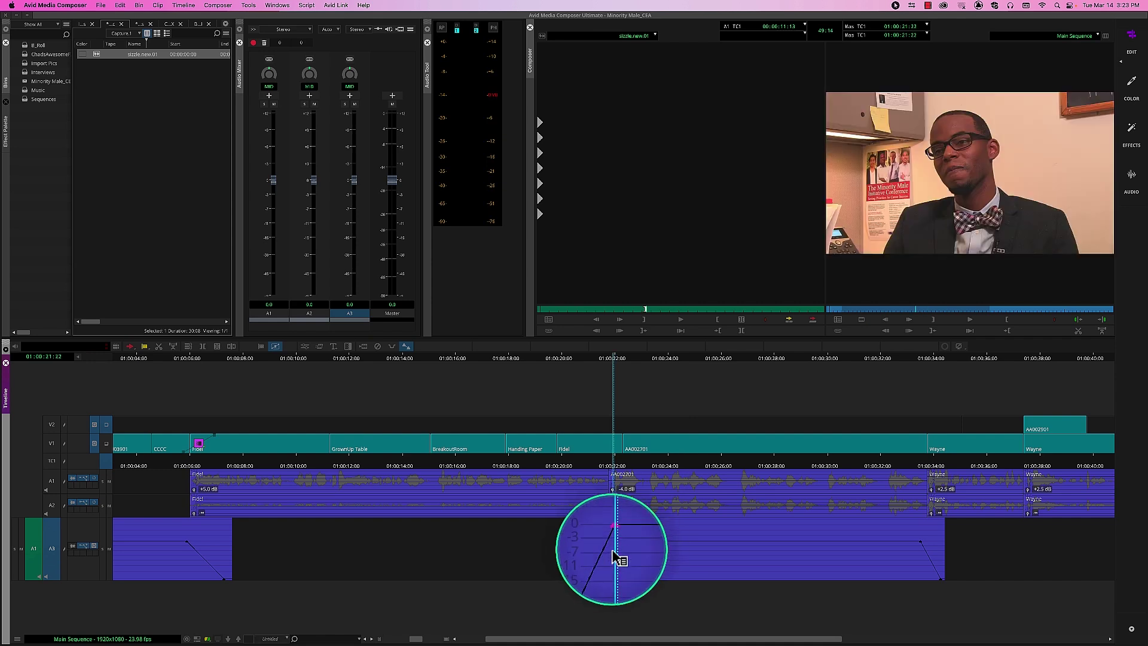
left_click(922, 549)
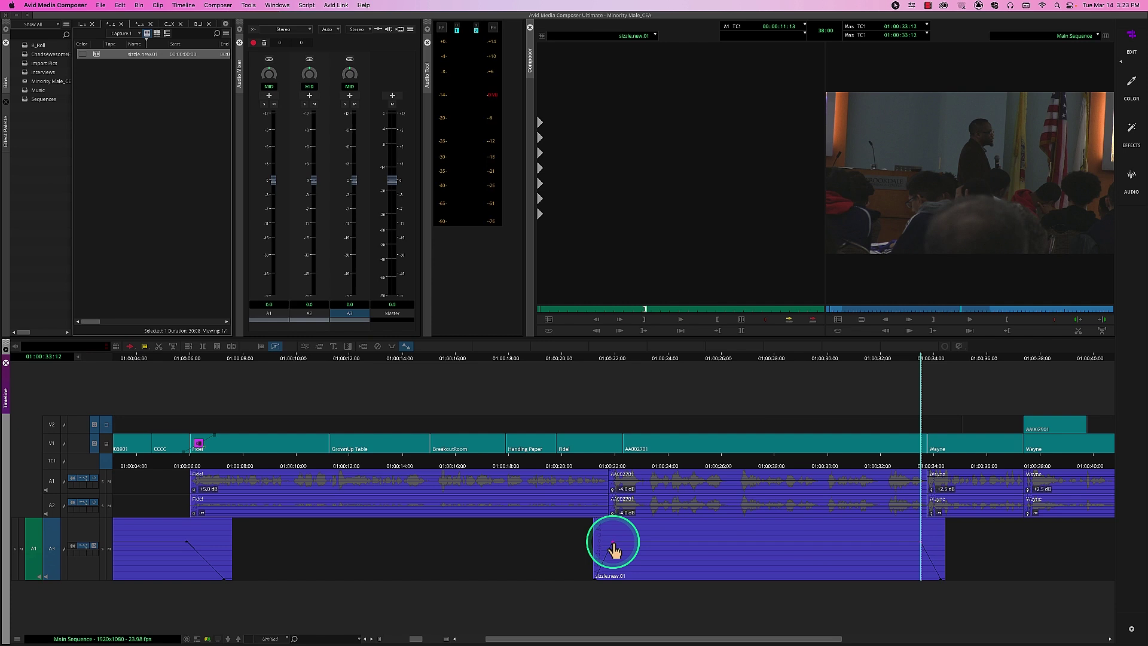
left_click_drag(613, 545, 614, 562)
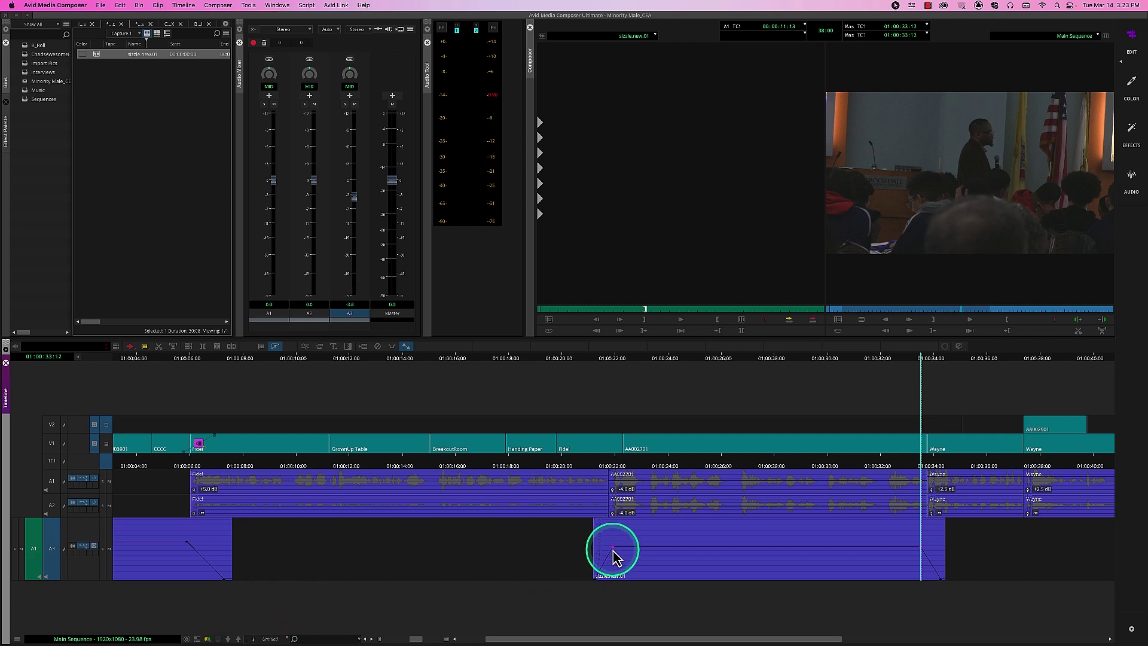
left_click_drag(615, 558, 615, 553)
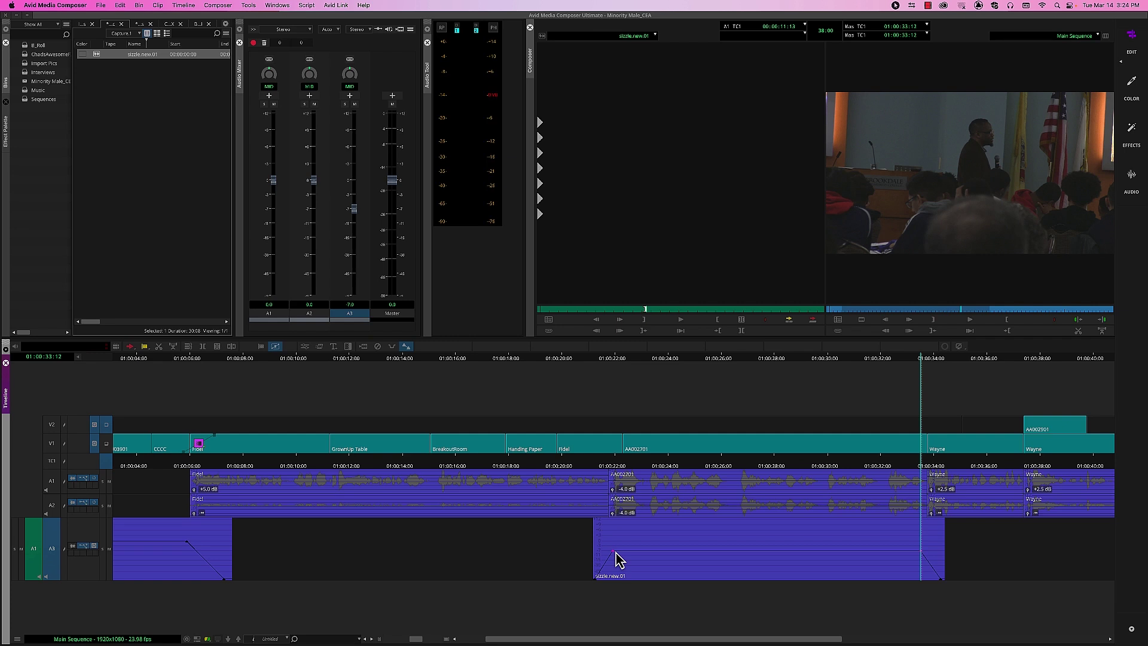
Step: Check the lowered music level by playing back from 01:00:20:05 through the start of the second clip
left_click_drag(610, 474, 568, 466)
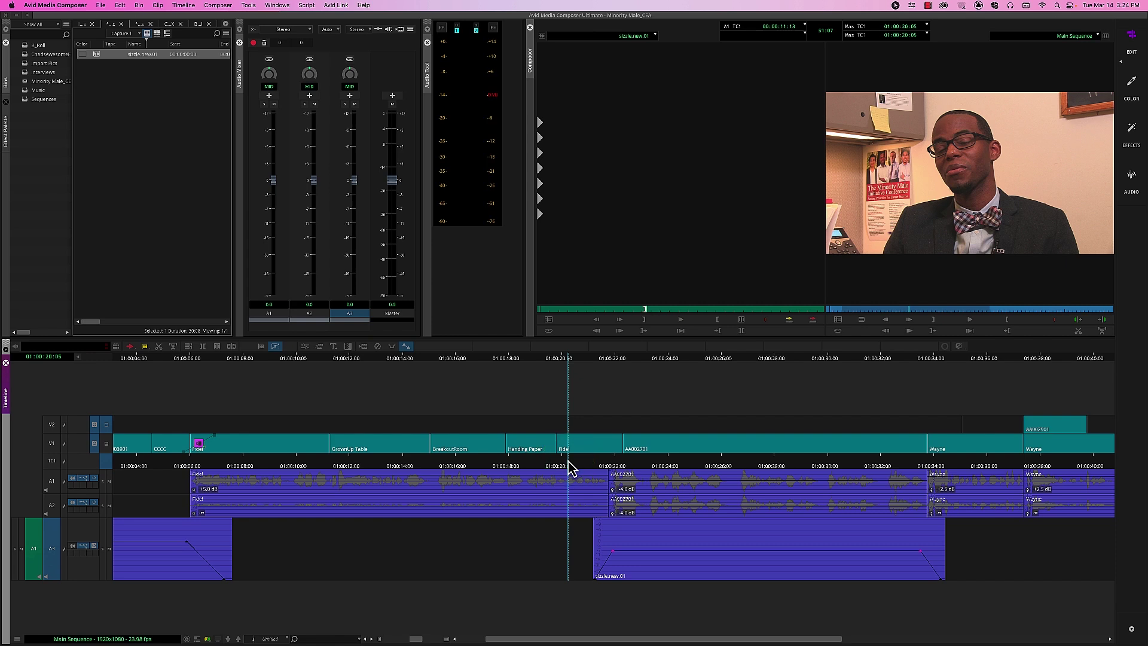
key("space")
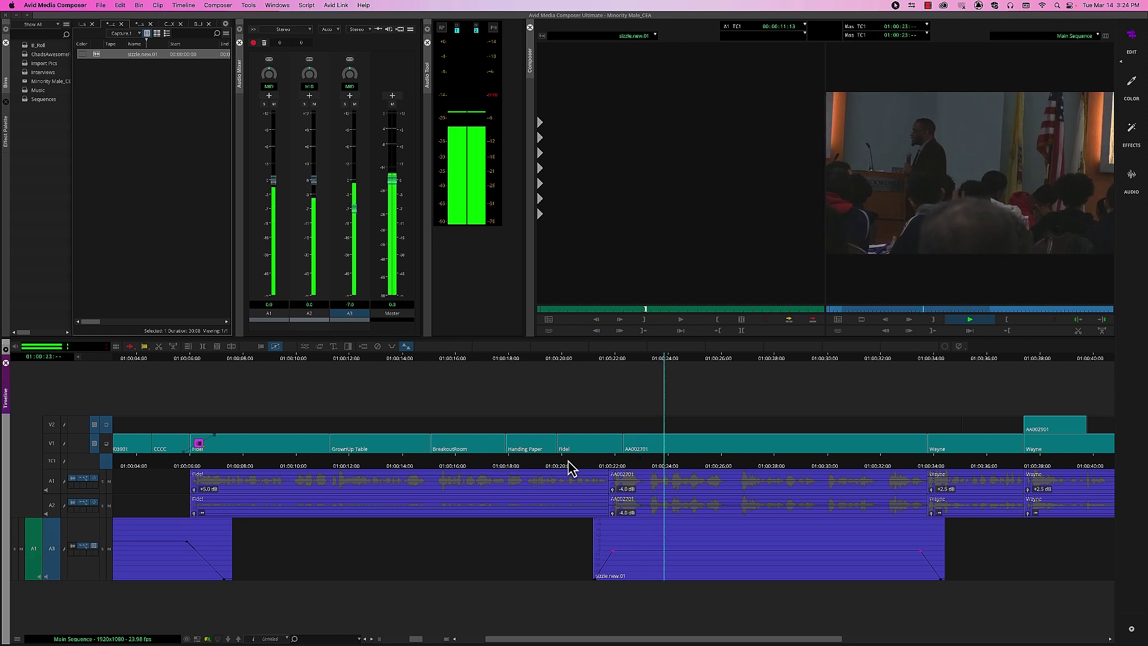
key("space")
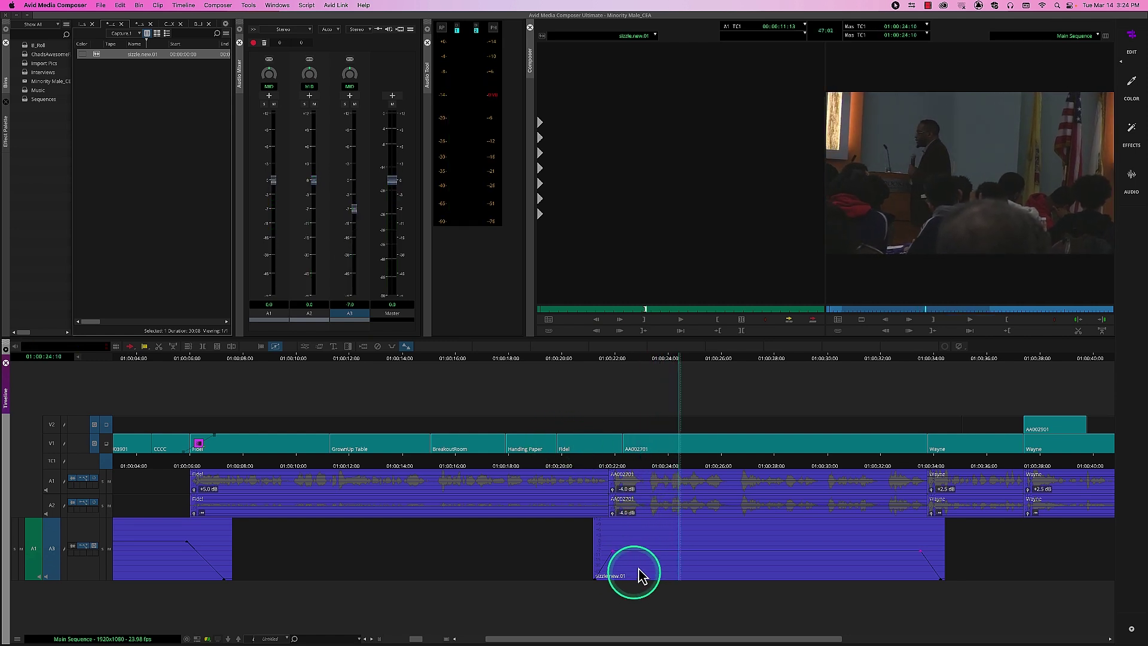
Step: Compare the first music clip's level around 01:00:04:00 with the second clip's level, playing the second from 01:00:20:15
left_click(579, 468)
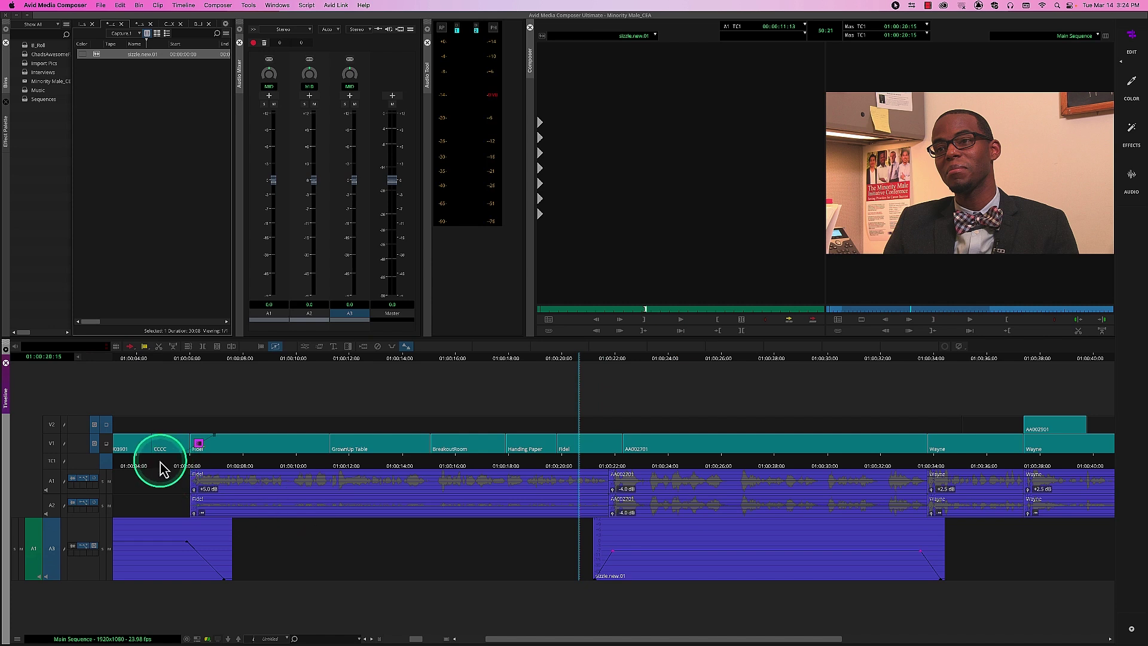
left_click(128, 468)
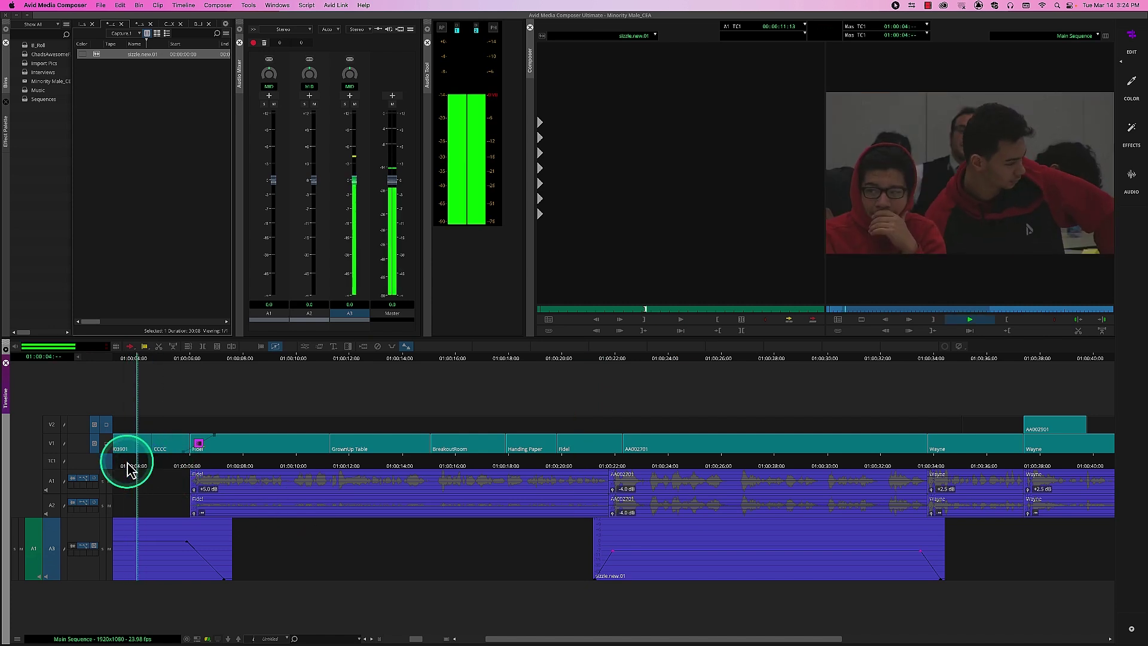
key("space")
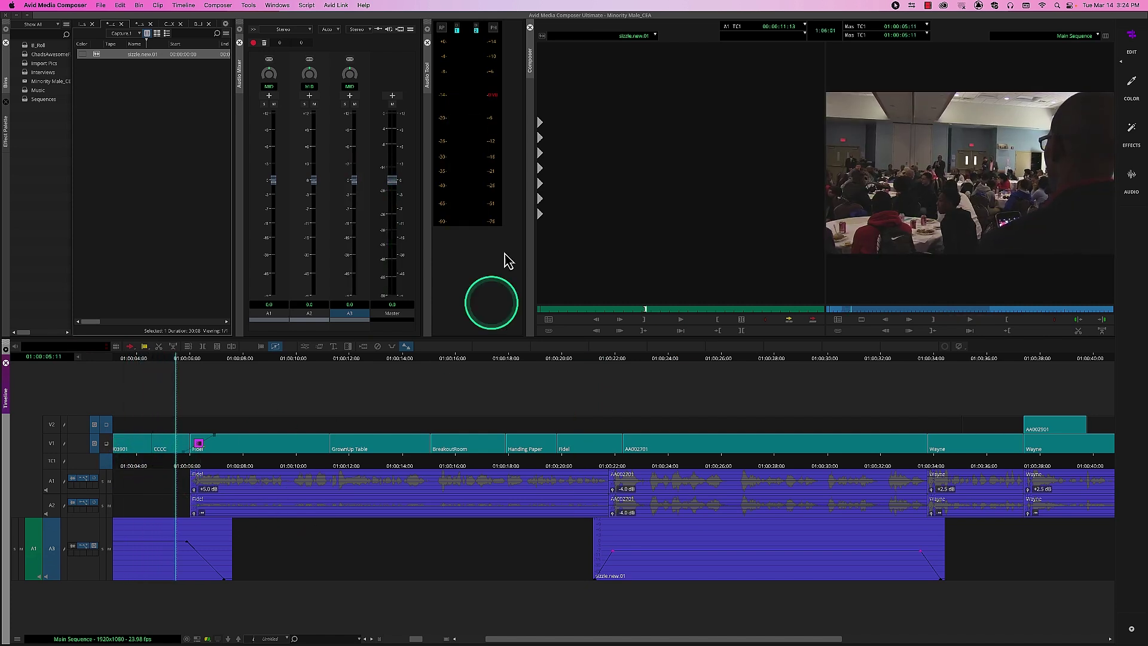
left_click(578, 473)
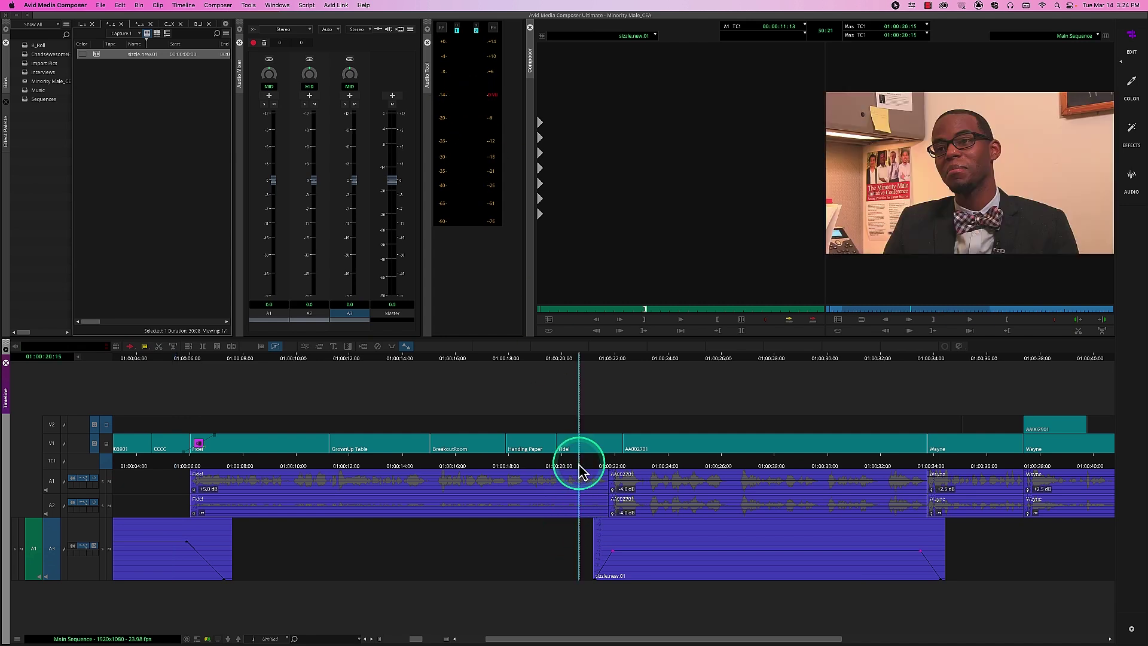
key("space")
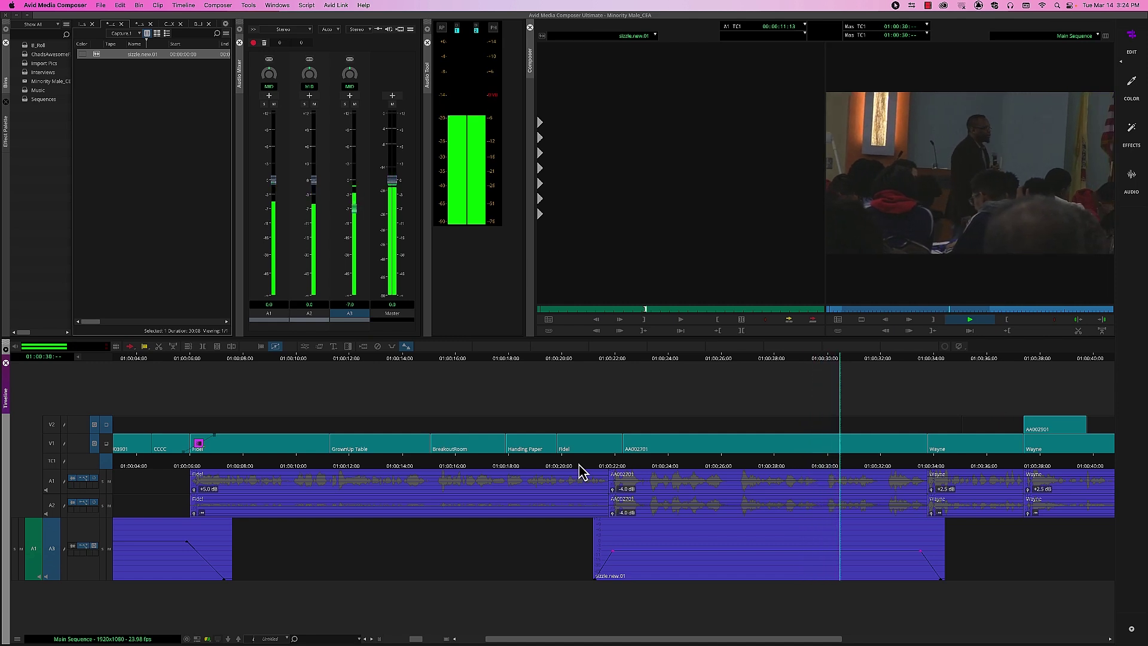
key("space")
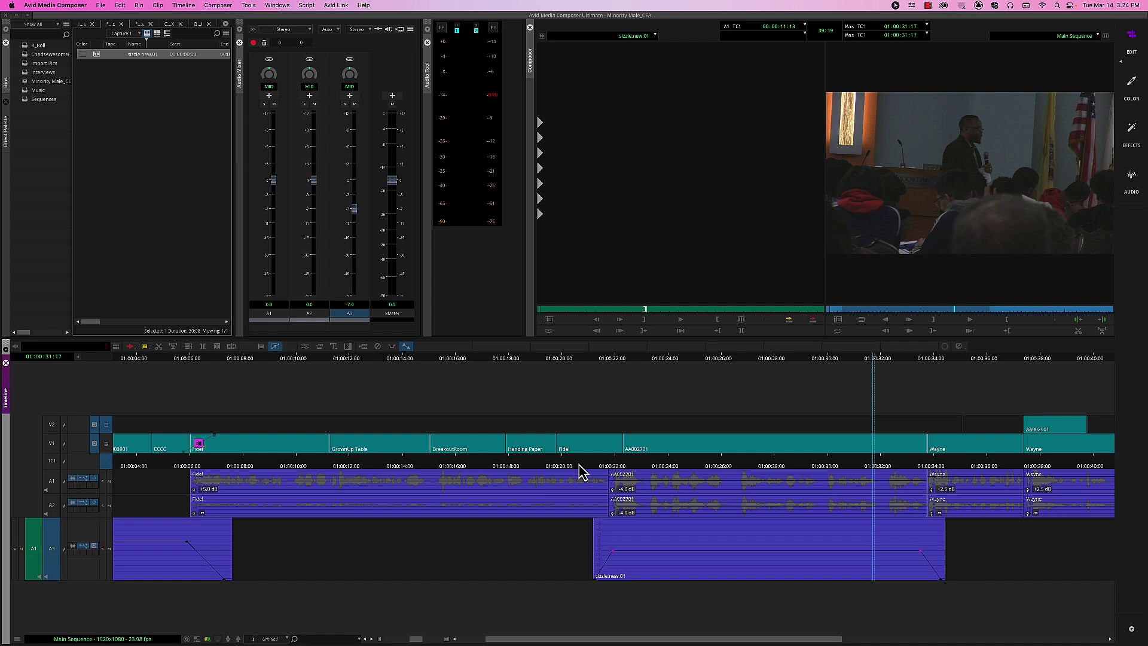
Step: Play back the A1 interview from 01:00:10:11 and watch its level in the gap between the two music clips
mouse_move(613, 568)
left_mouse_down()
mouse_move(605, 536)
mouse_move(629, 545)
left_mouse_up()
left_click(310, 466)
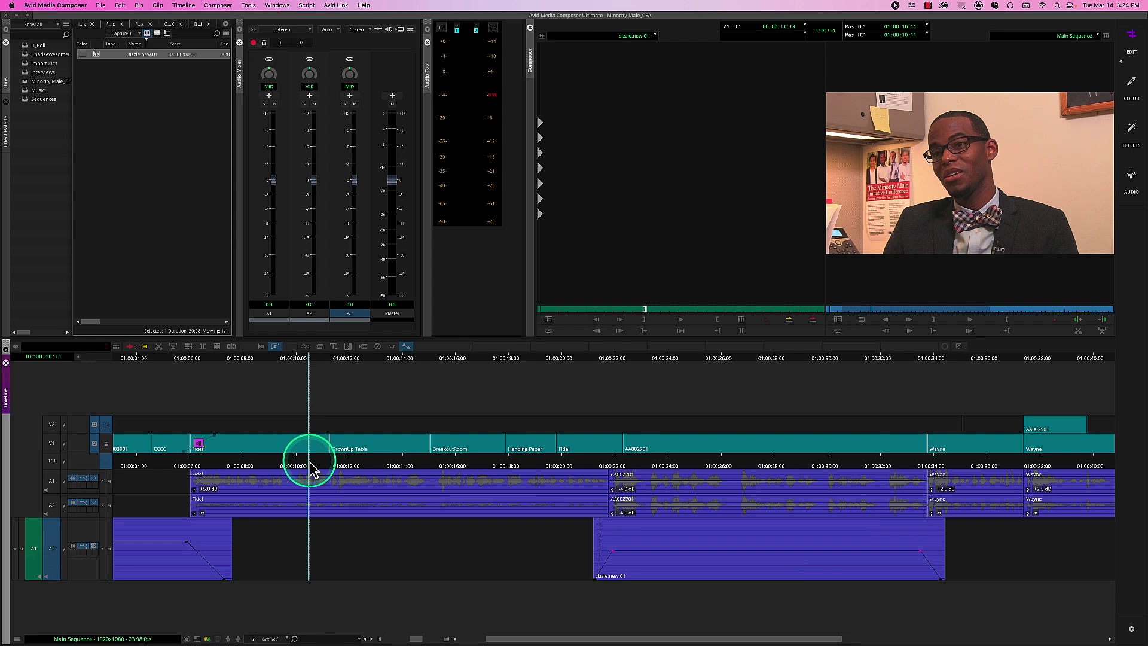
key("space")
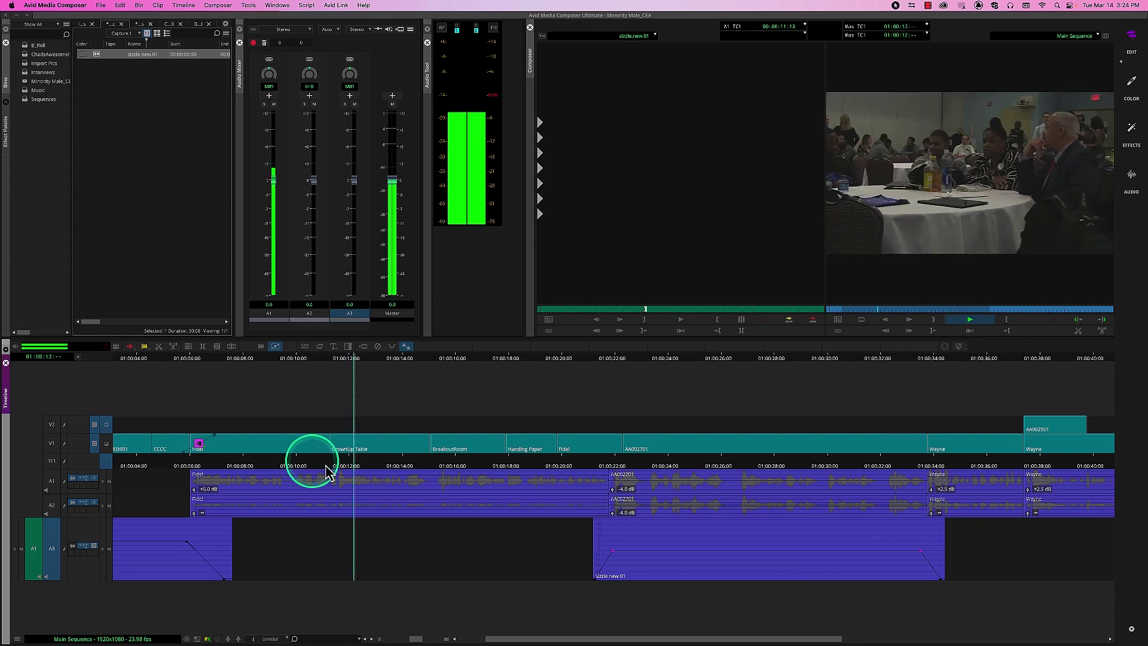
key("space")
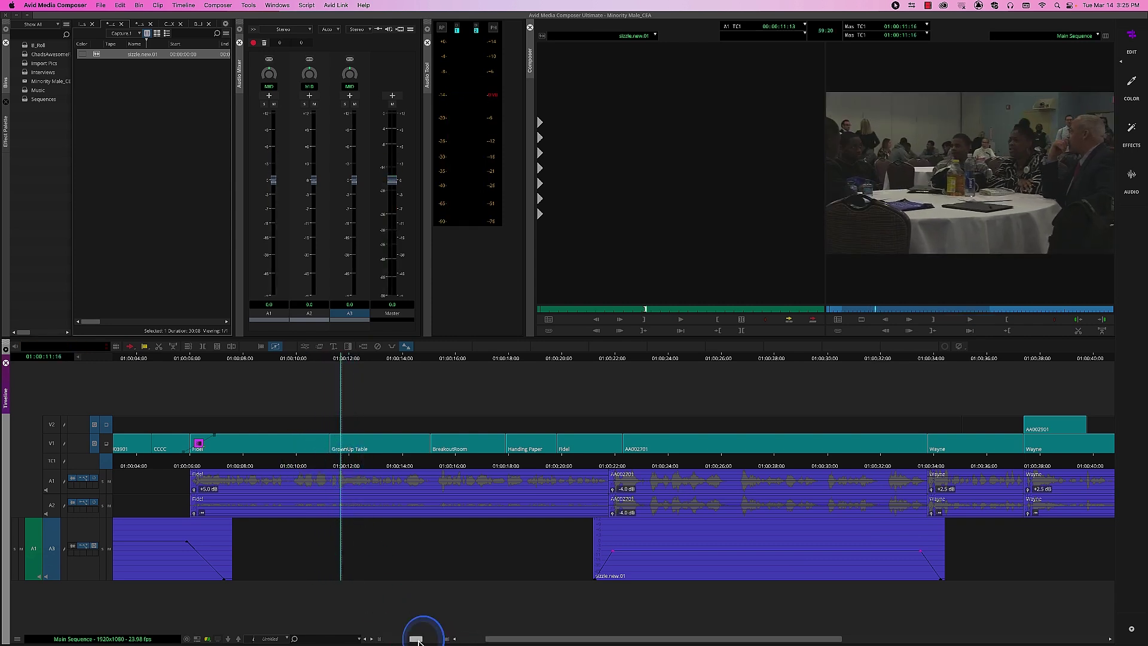
Step: Turn off the clip gain display on track A1
left_click_drag(417, 639, 428, 639)
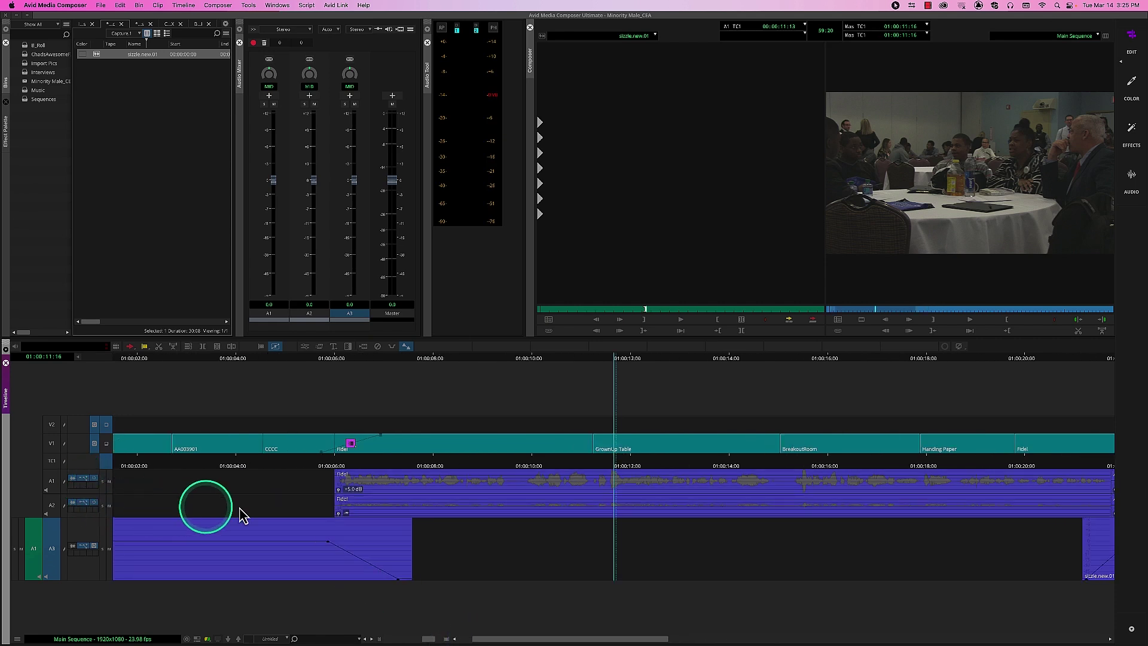
left_click(84, 479)
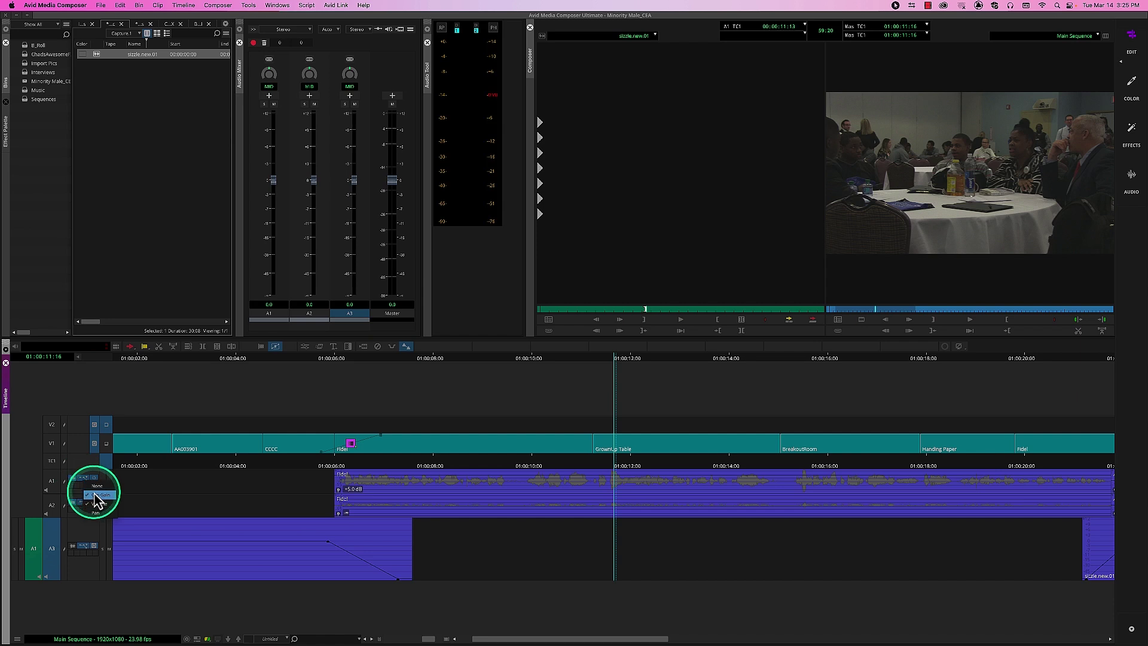
left_click(95, 495)
Step: Add A1 volume keyframes at 01:00:11:11 and 01:00:11:23 with a lowered one between them over the loud peak
left_click(601, 466)
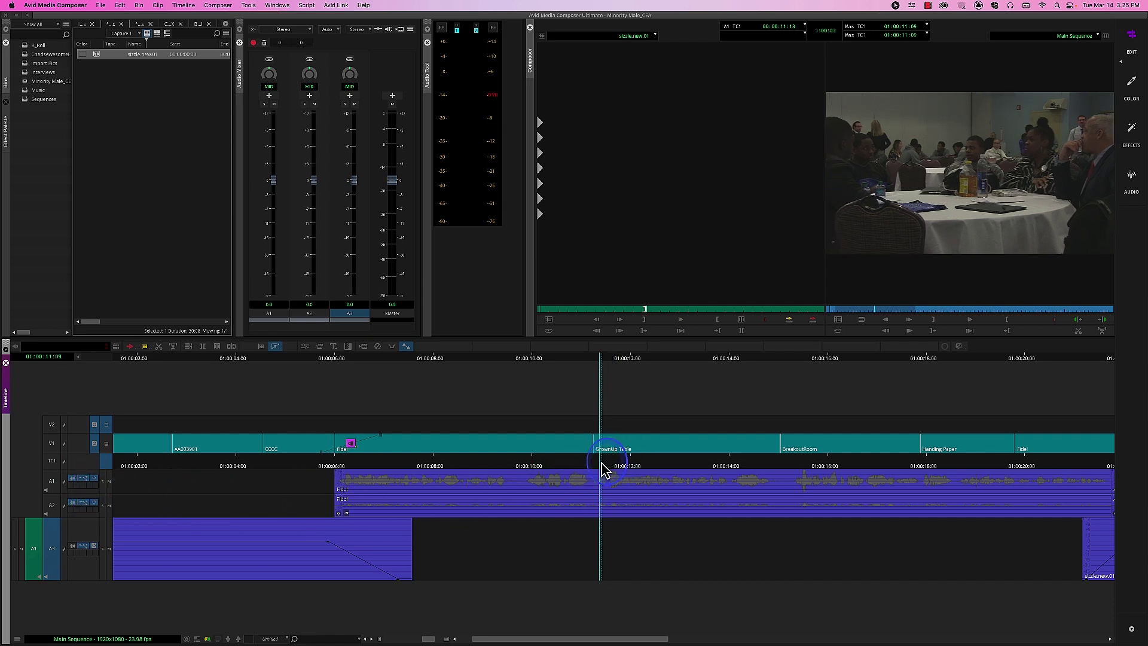
left_click(57, 481)
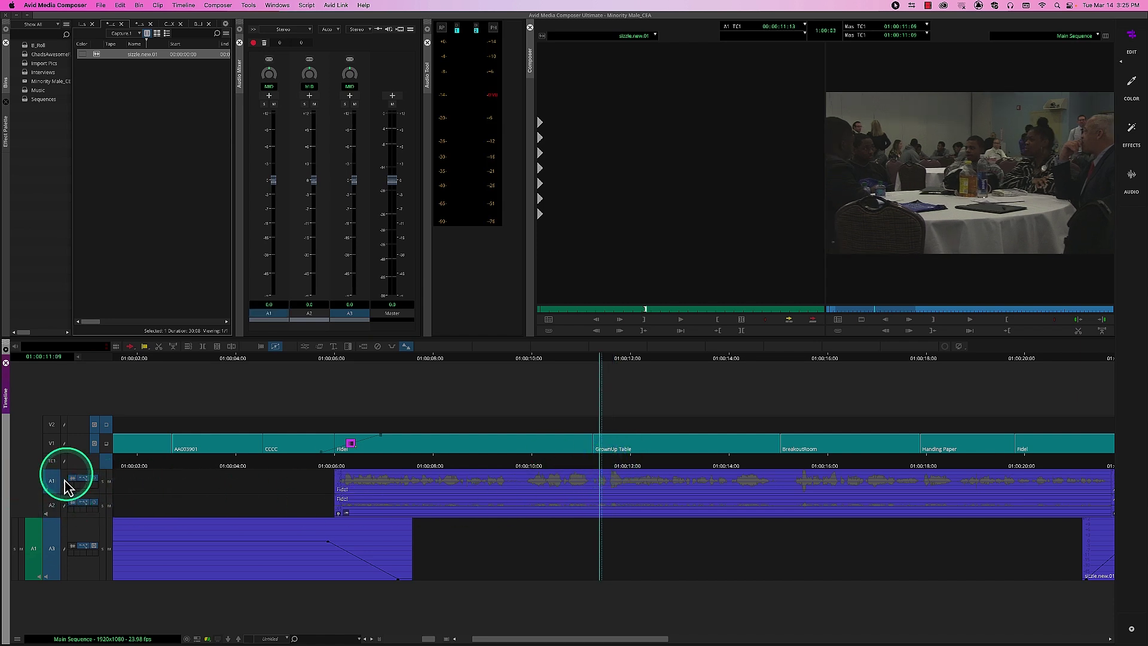
left_click(605, 466)
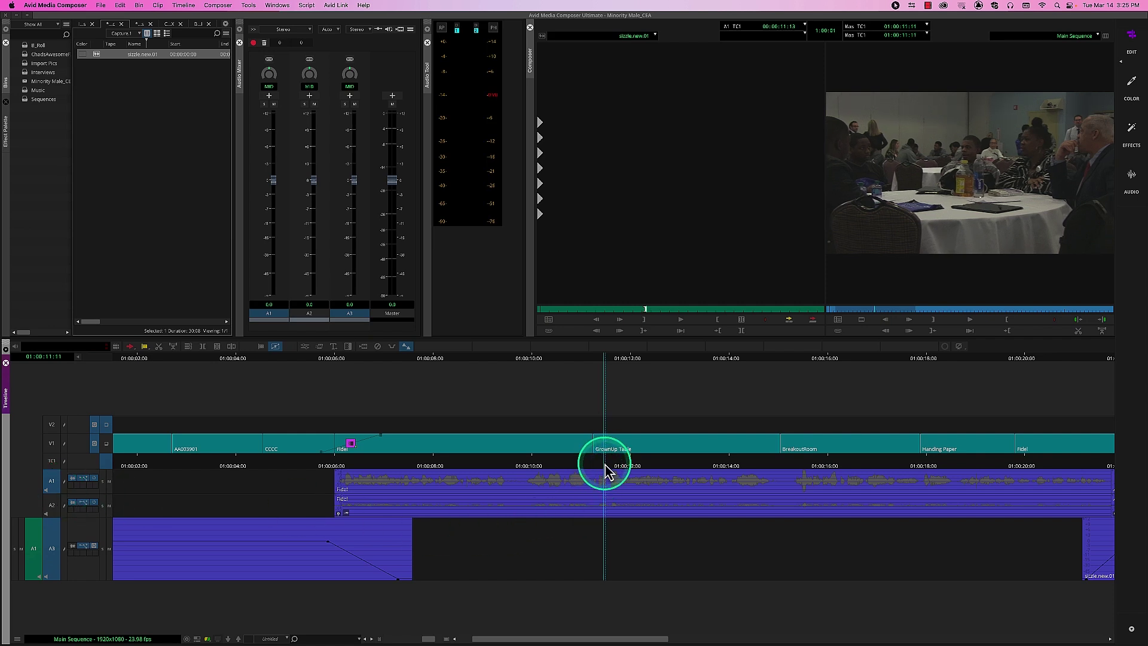
left_click_drag(605, 470, 629, 470)
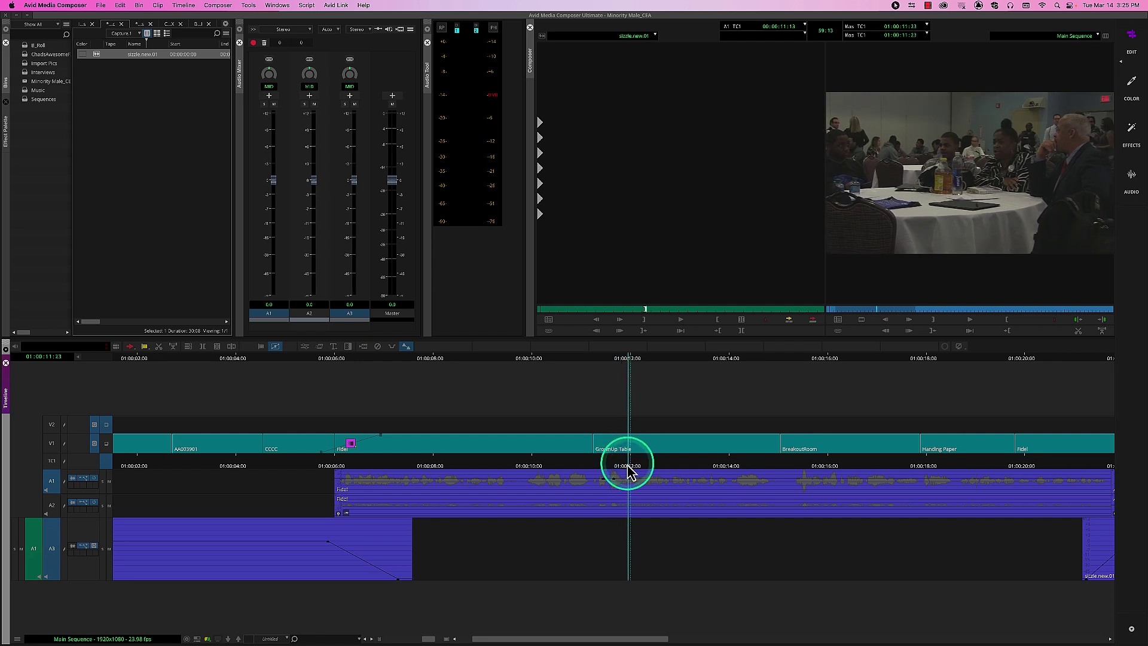
left_click(616, 486)
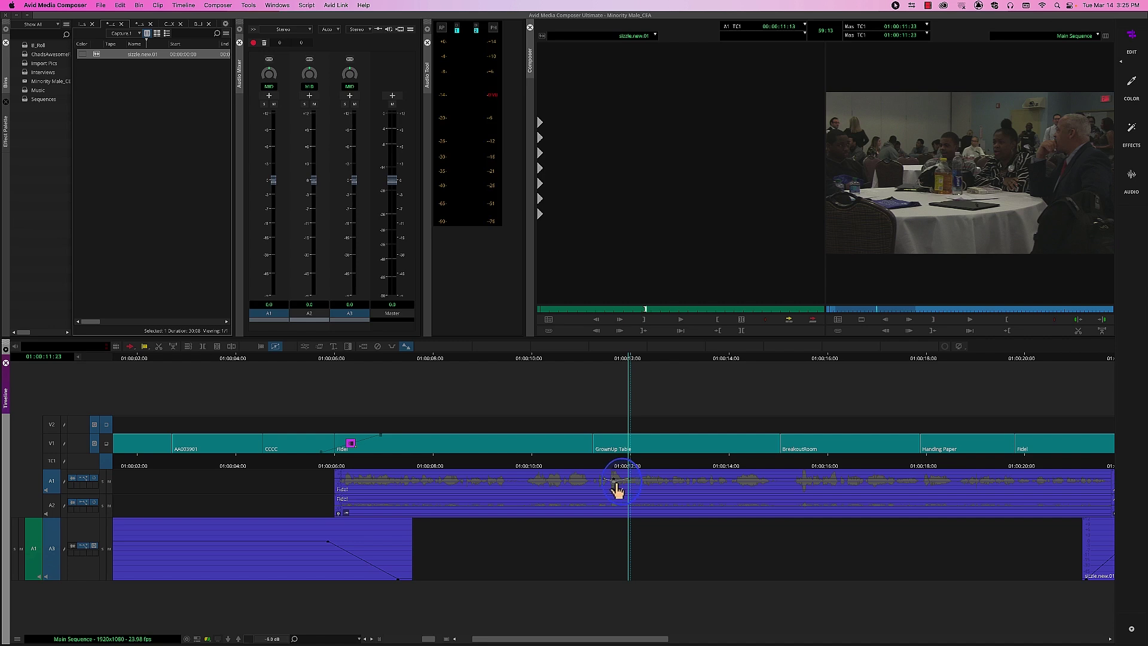
Step: Play back the A1 volume dip twice from 01:00:10:19 and listen to the level change
left_click(572, 470)
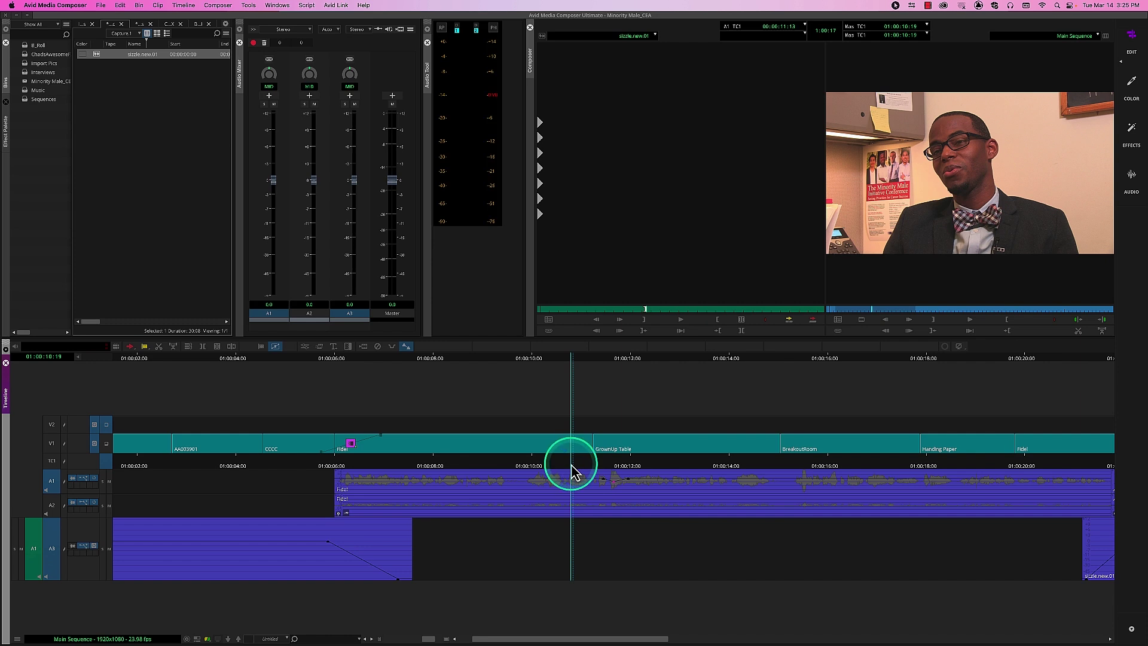
key("space")
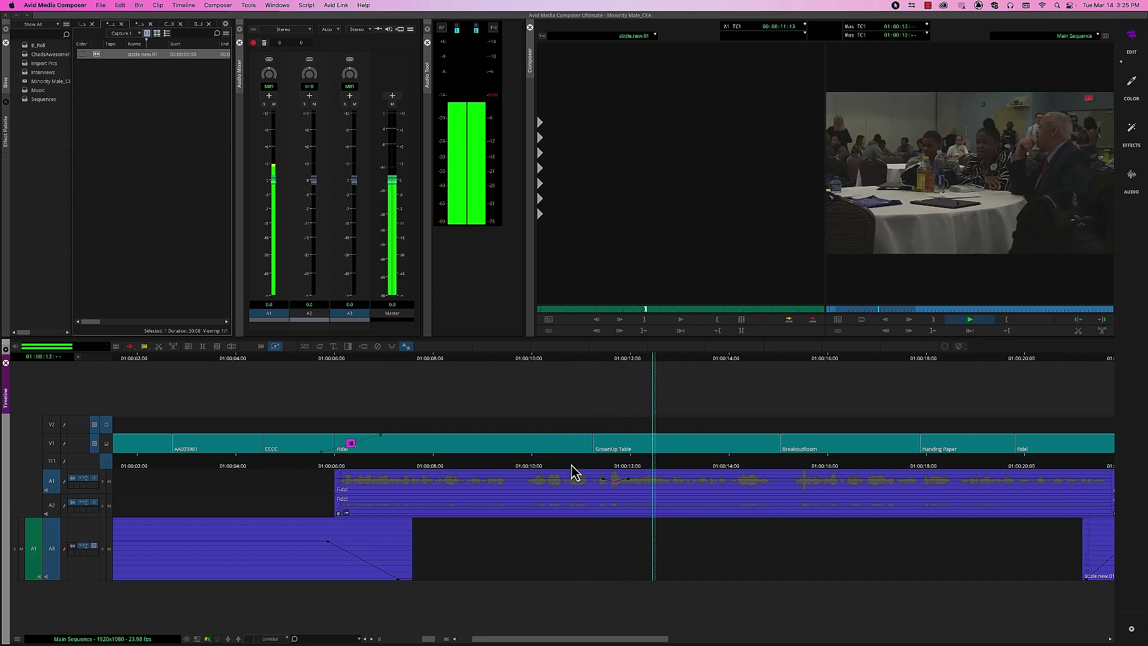
key("space")
left_click(572, 468)
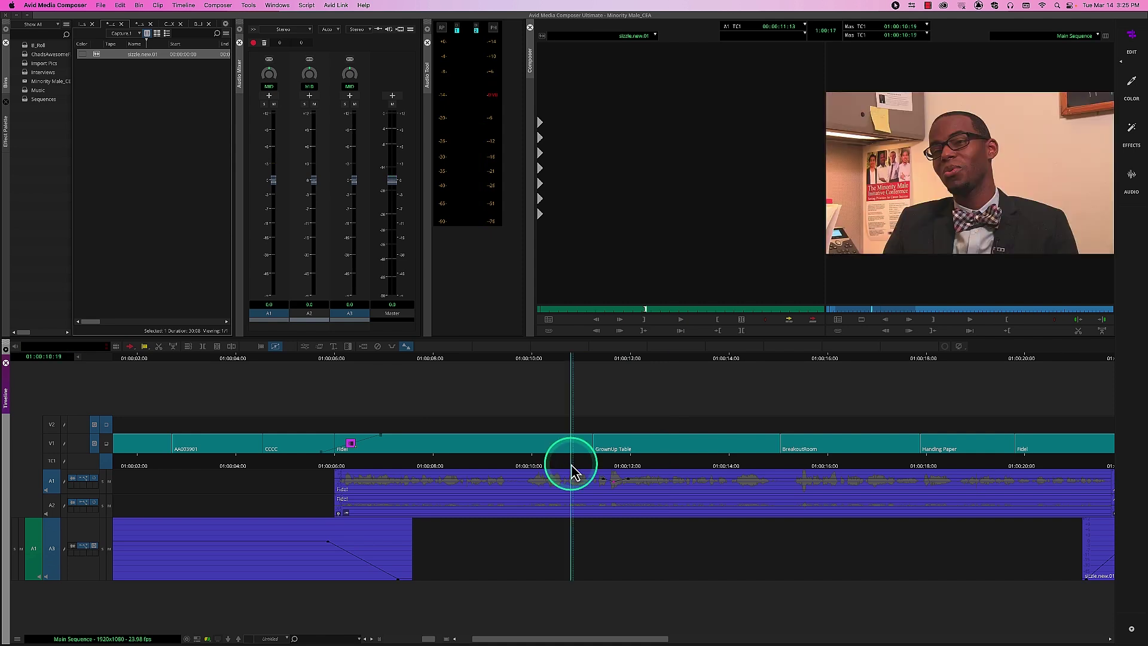
key("space")
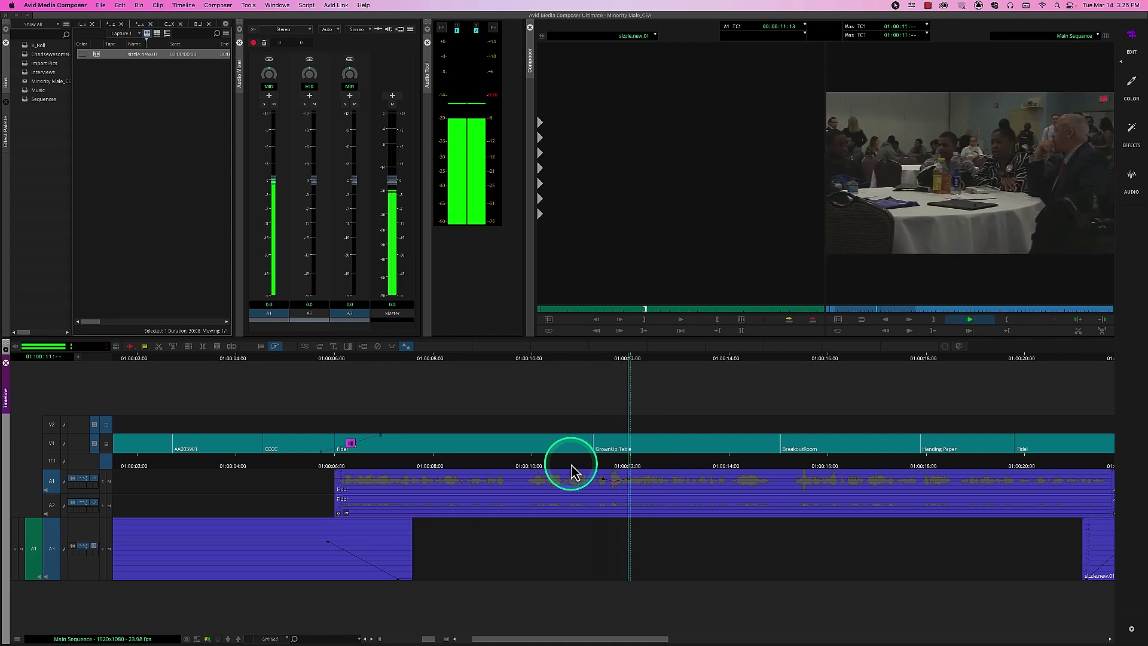
key("space")
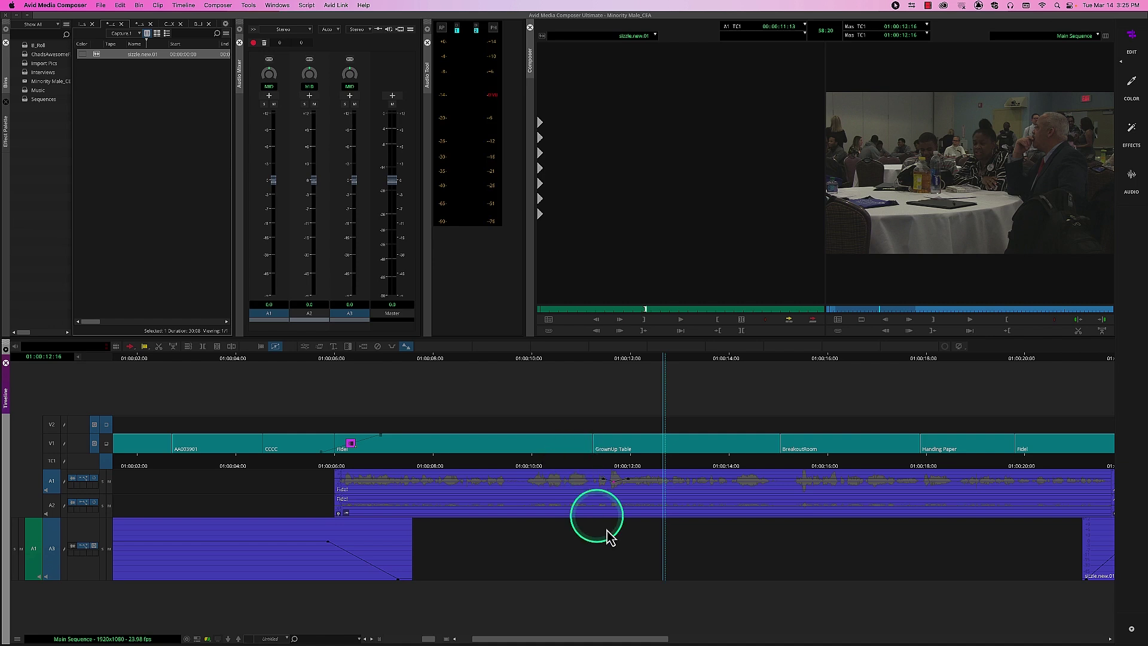
Step: Lower the middle keyframe of the A1 dip further and play it back from 01:00:09:18
left_click_drag(614, 487, 615, 490)
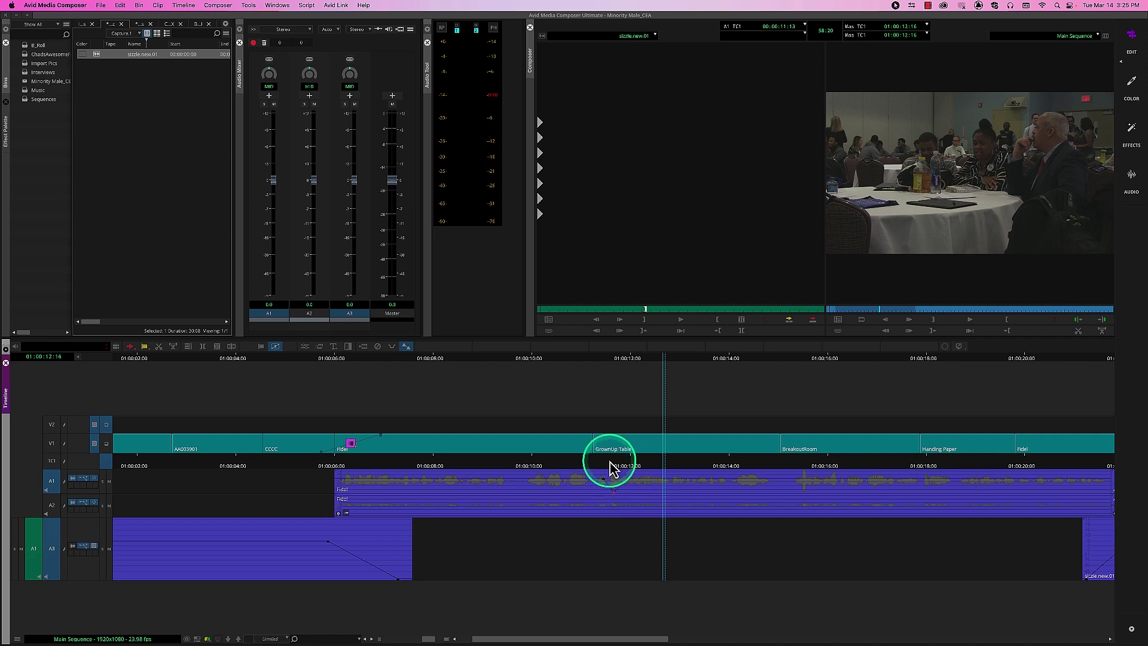
left_click(565, 466)
left_click(521, 476)
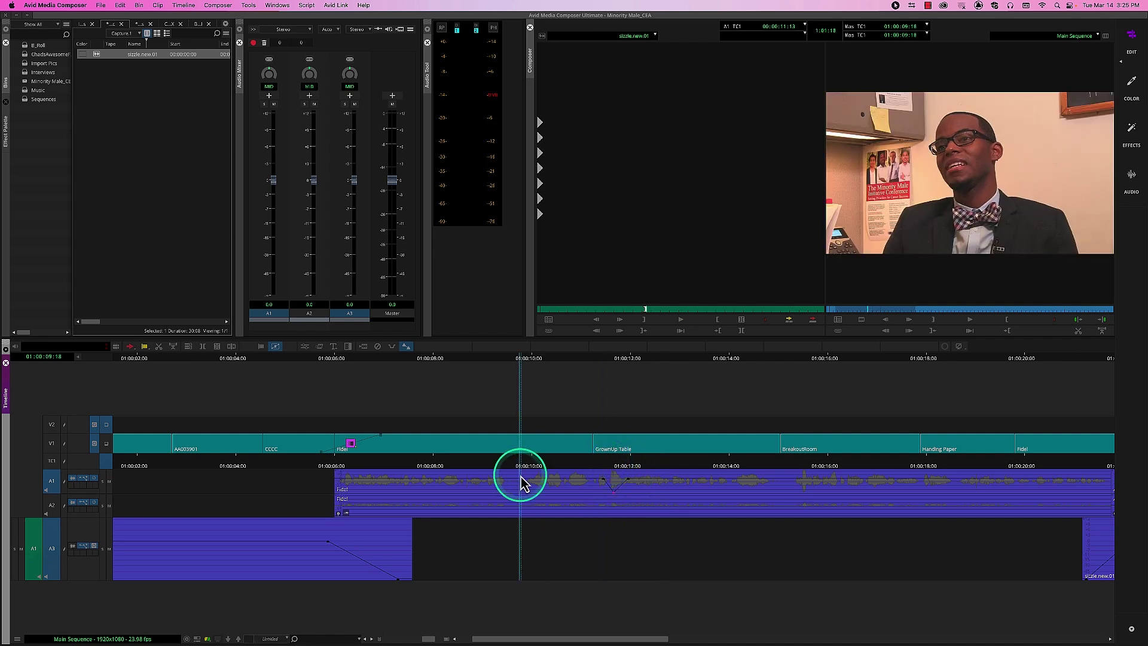
key("space")
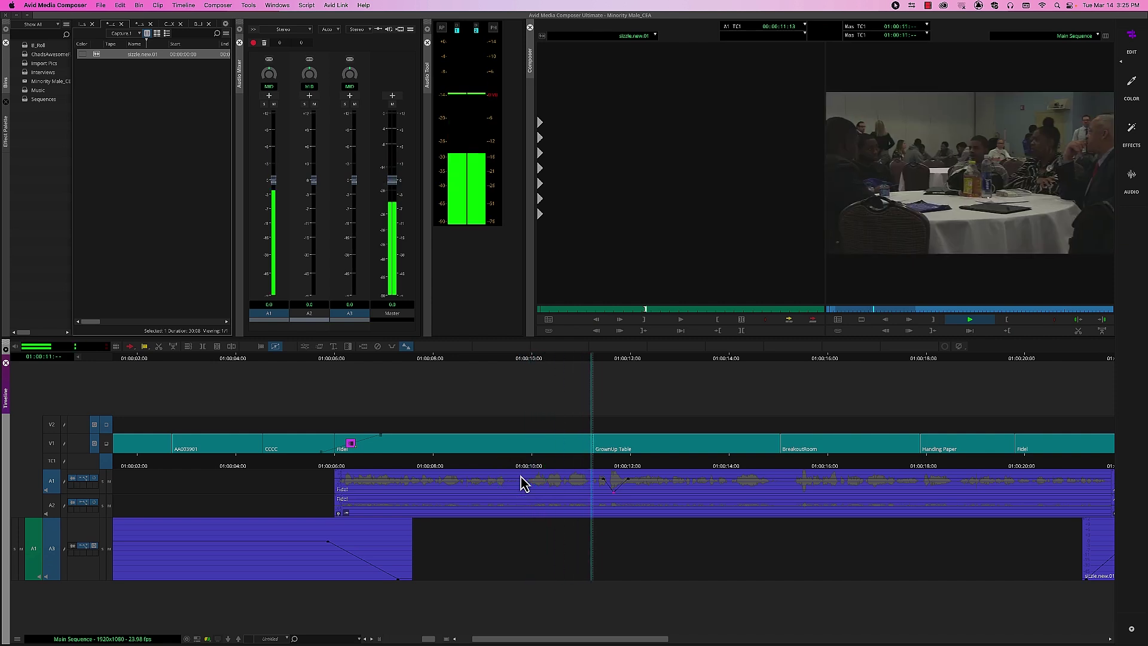
key("space")
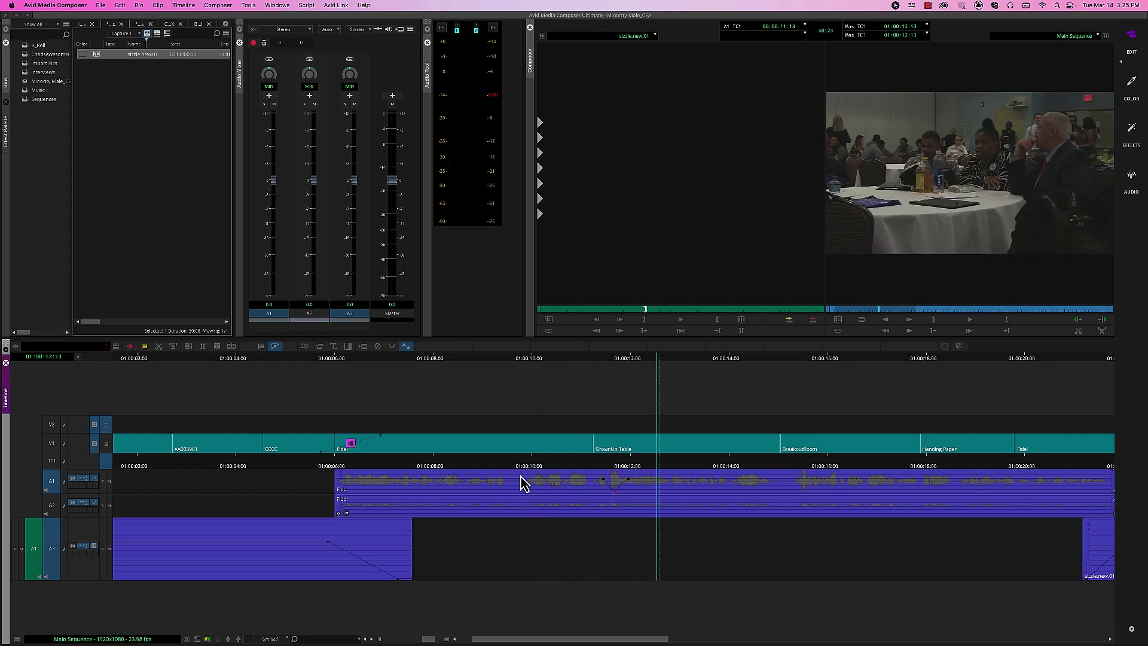
Step: Flatten the A1 dip to silence with an extra keyframe at 01:00:11:20, and play the section back
left_click(623, 470)
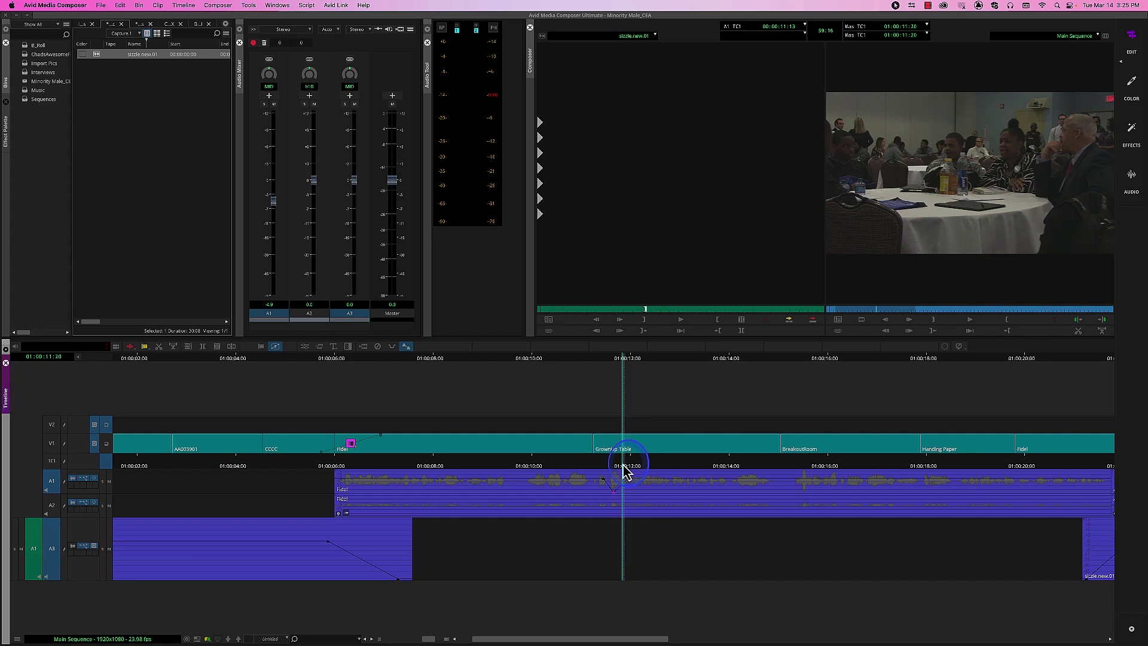
left_click_drag(620, 472, 619, 502)
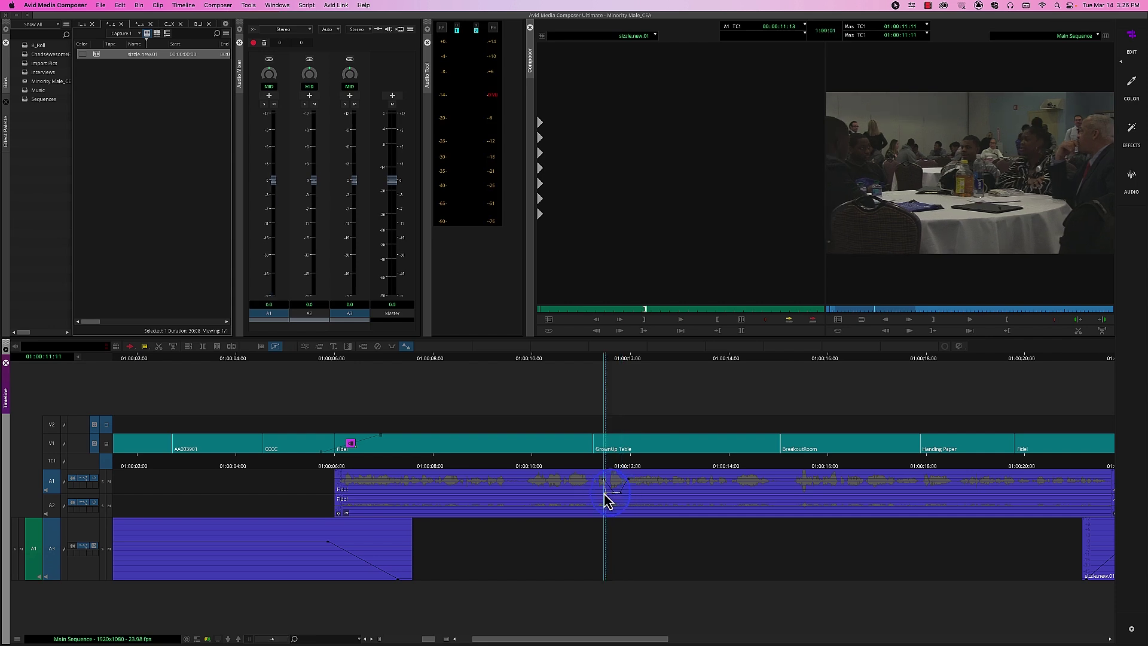
left_click_drag(605, 461, 559, 470)
key("space")
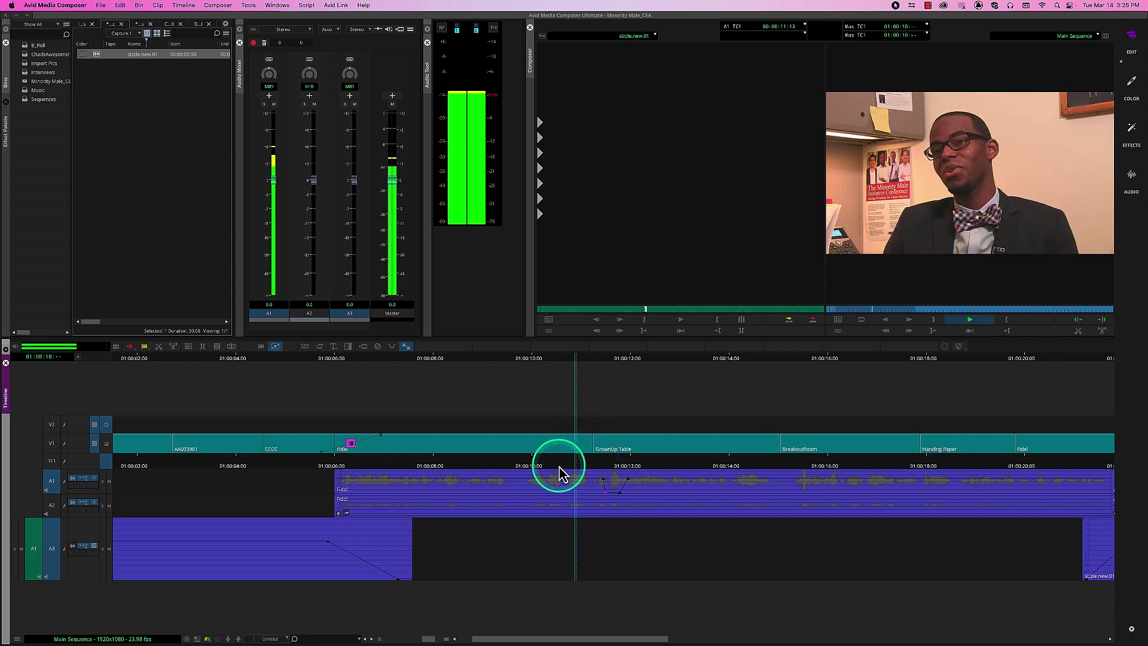
key("space")
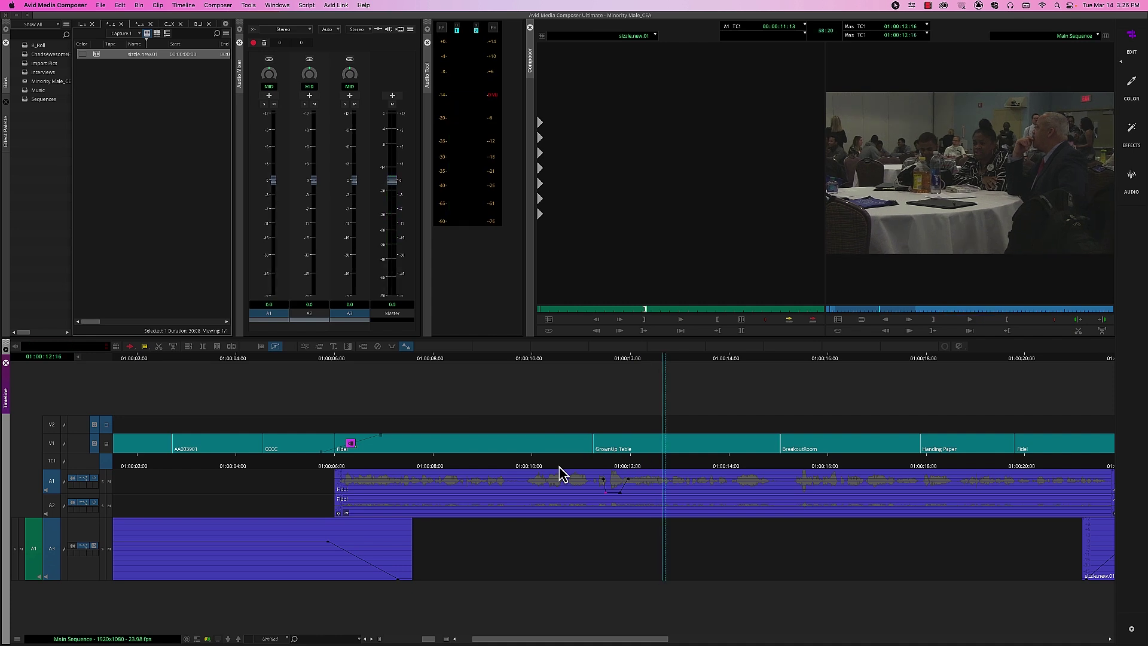
Step: Replay the silenced part of the A1 interview from further back and park inside the dip at 01:00:11:12
left_click(583, 463)
key("space")
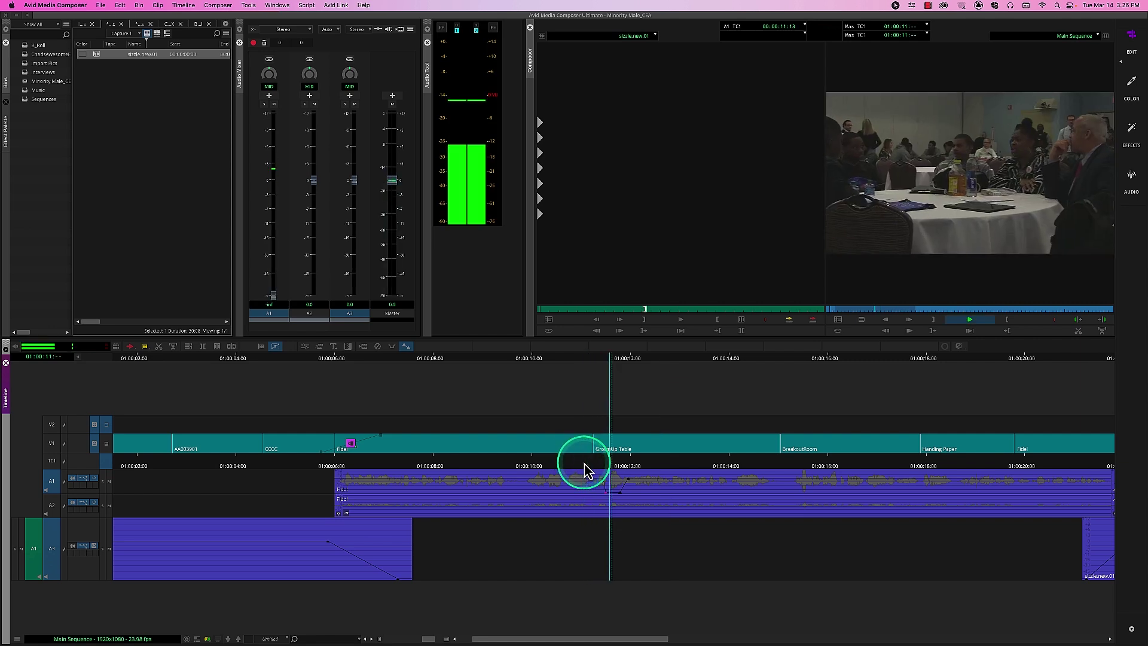
left_click(461, 465)
key("space")
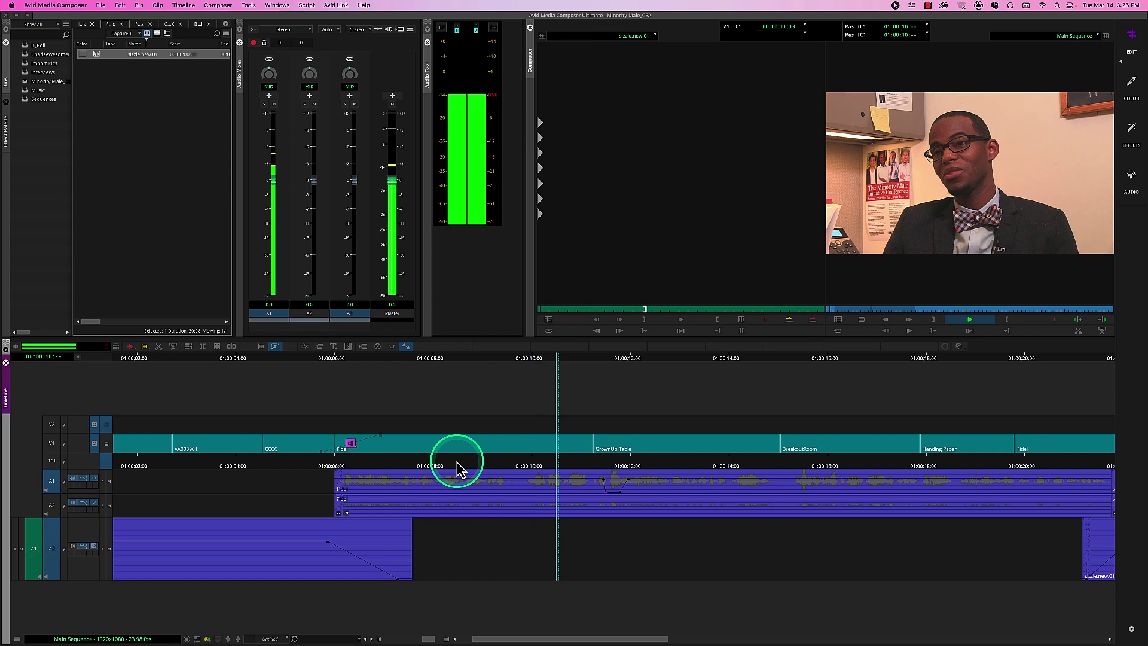
left_click(577, 500)
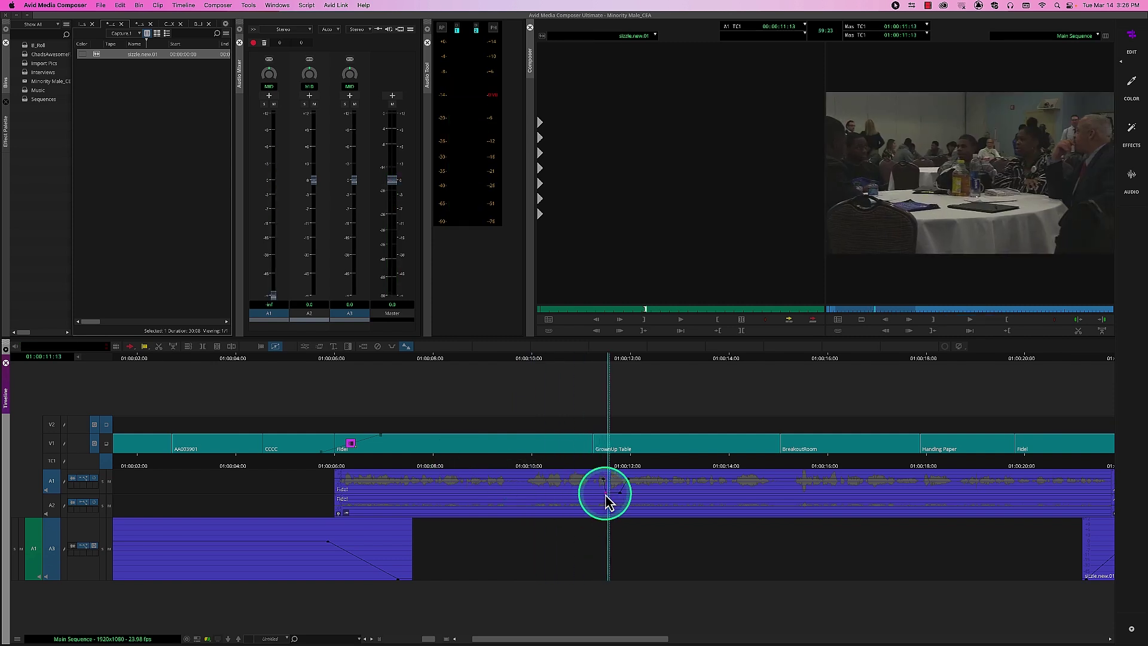
left_click(607, 500)
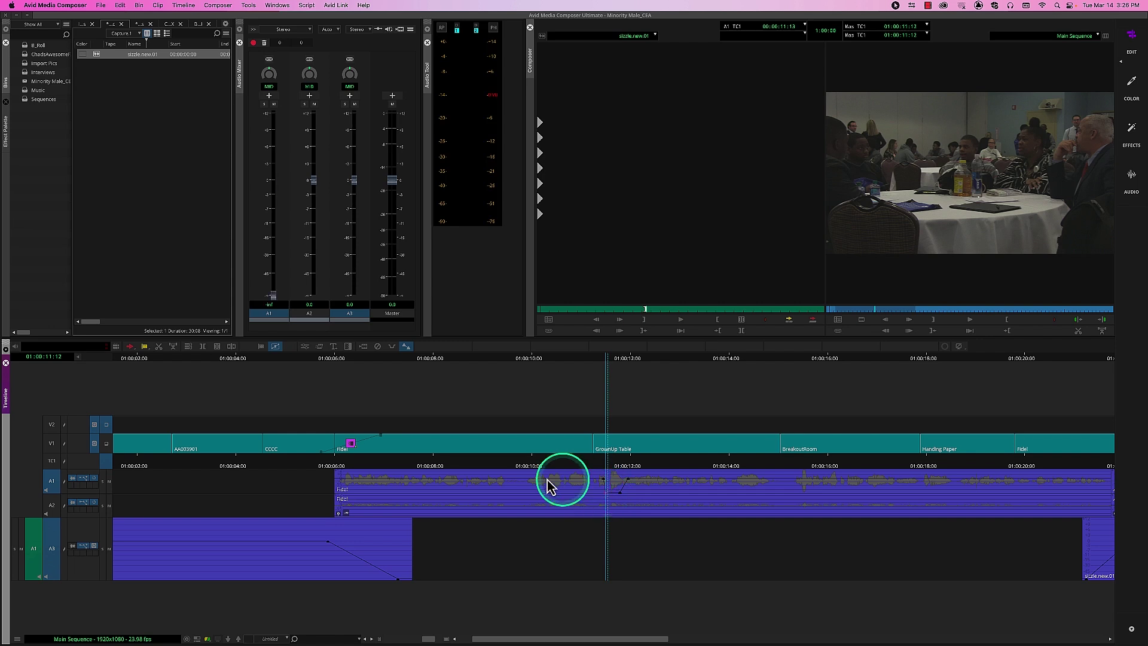
Step: Mark the range from 01:00:10:18 to 01:00:12:17, delete the A1 volume keyframes inside it, and clear the marks
left_click(571, 466)
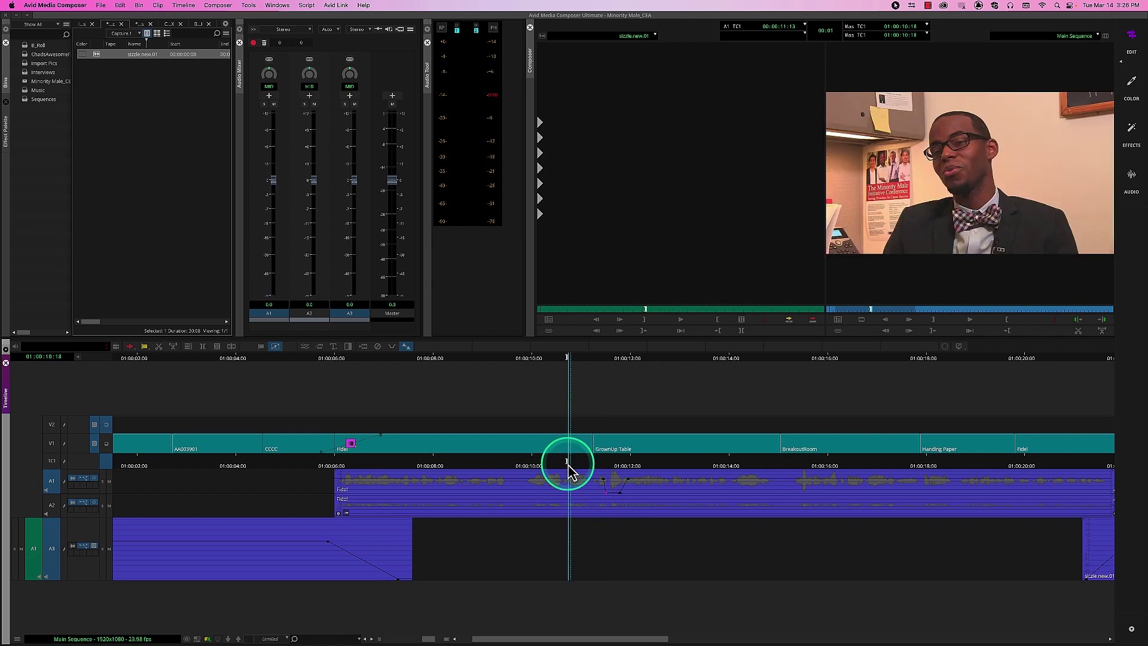
left_click(662, 465)
key("i")
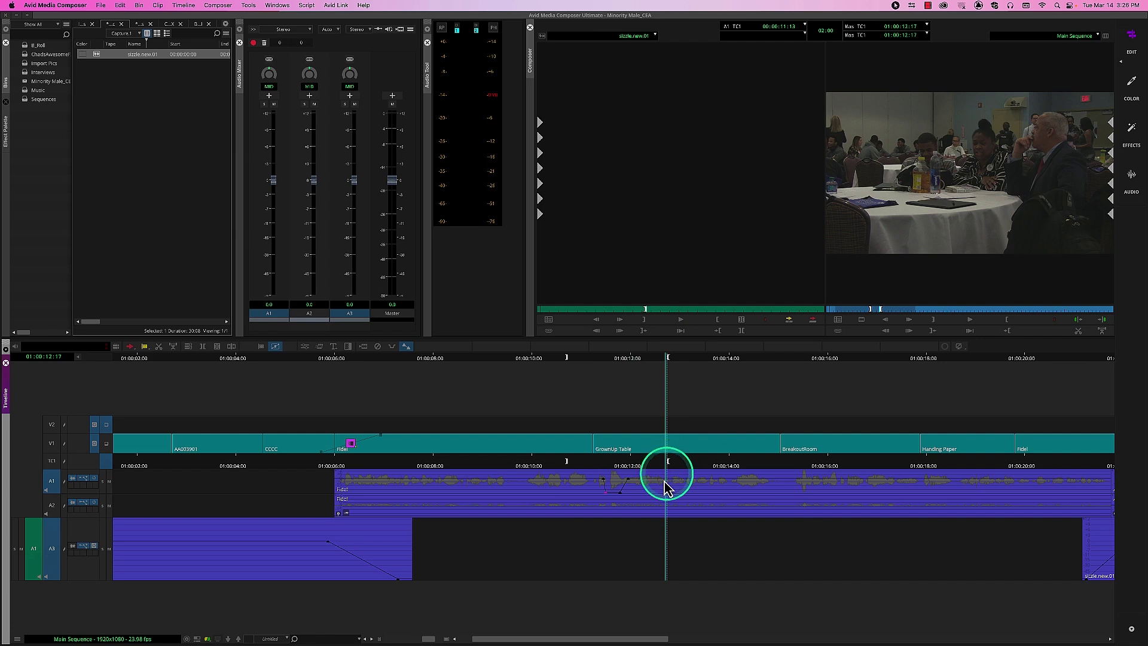
left_click(605, 488)
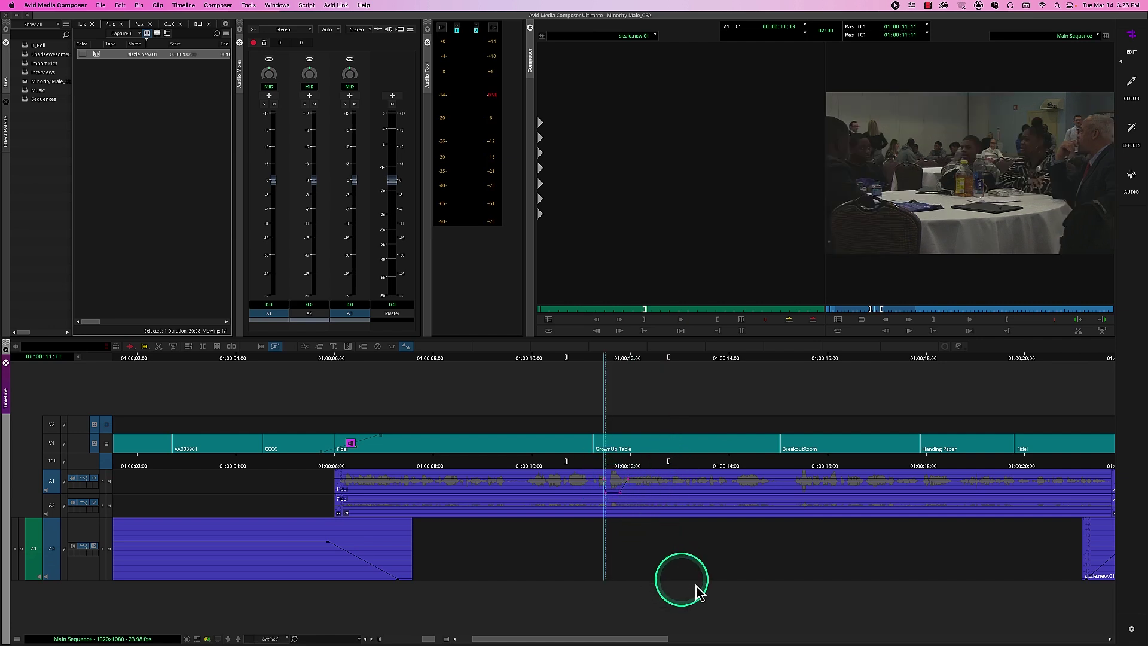
left_click(702, 465)
left_click(659, 489)
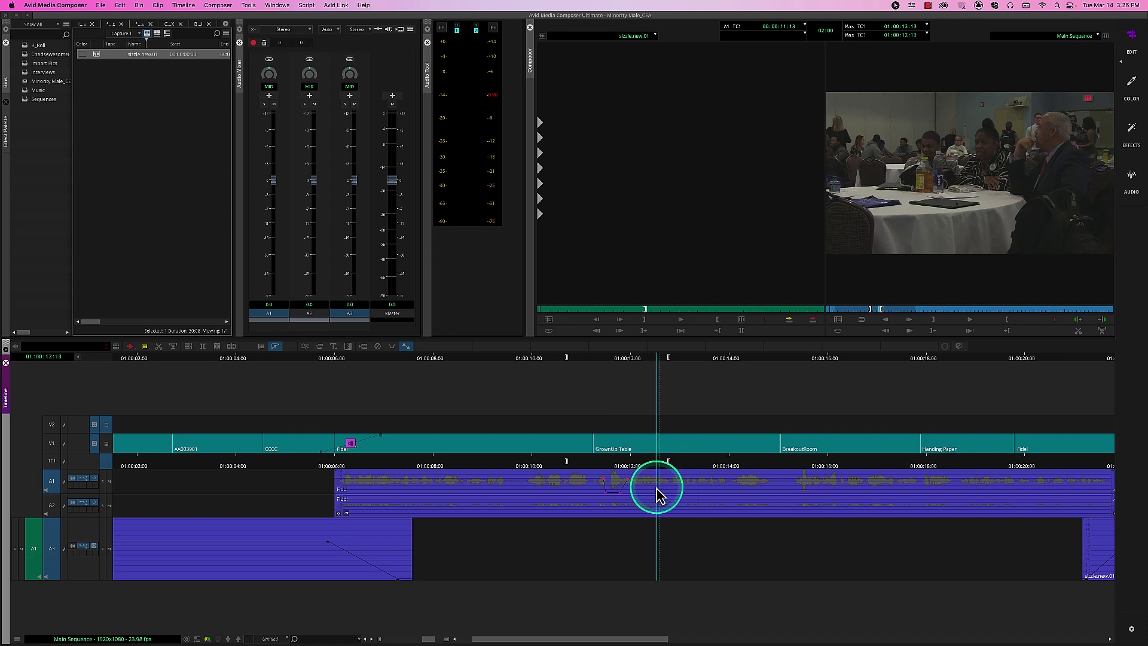
left_click(694, 469)
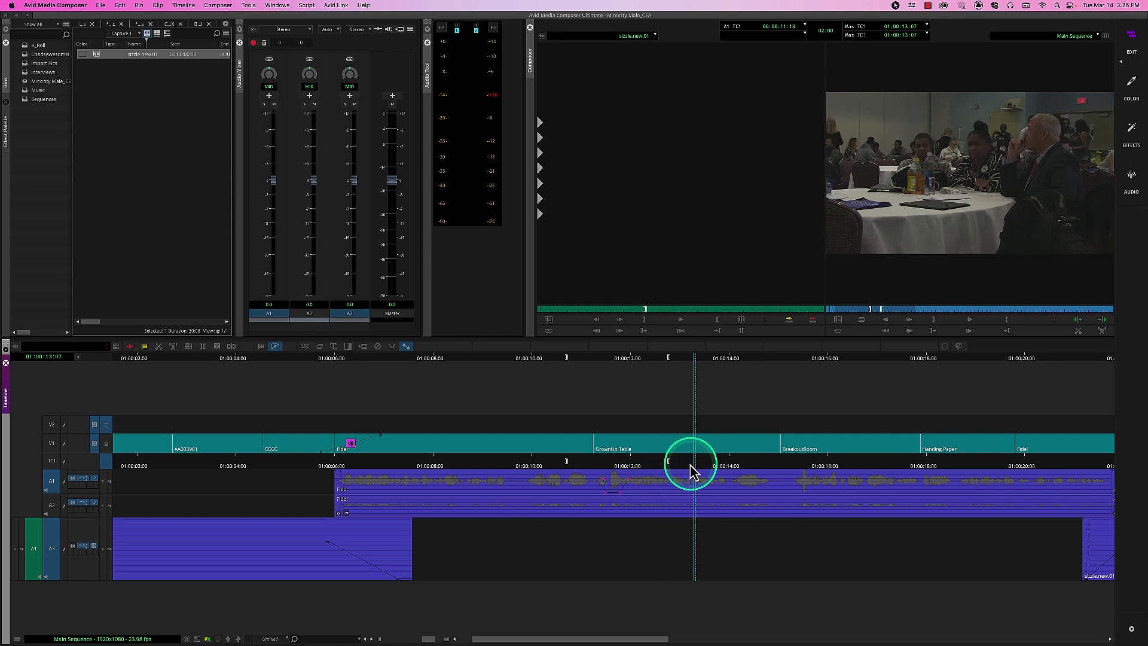
left_click(631, 487)
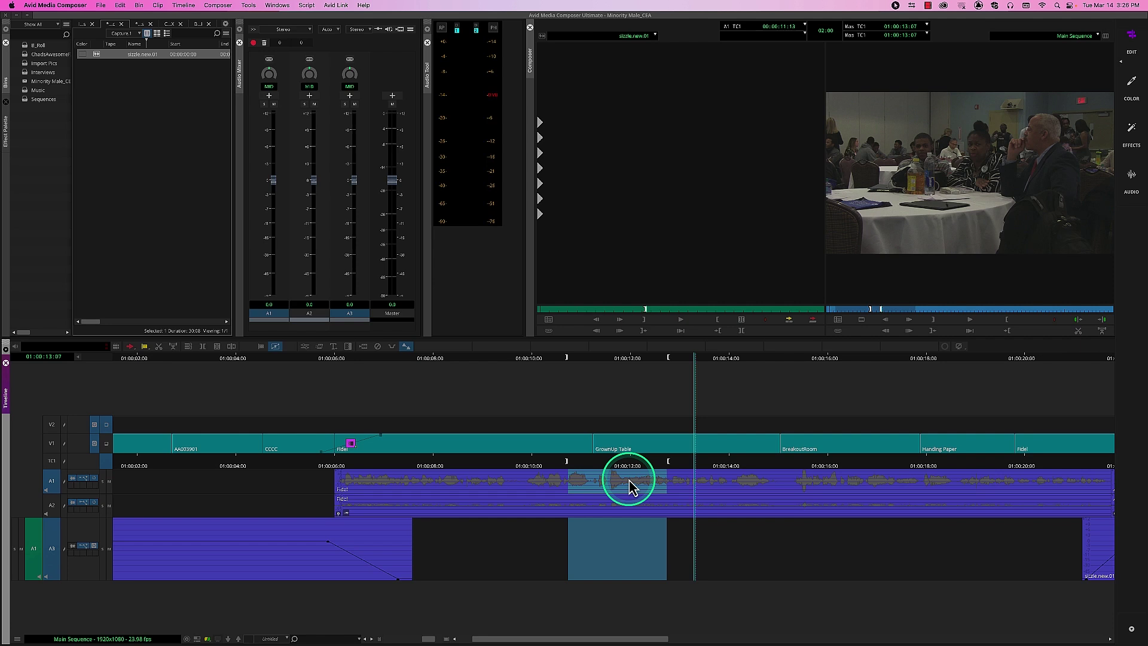
left_click(634, 485)
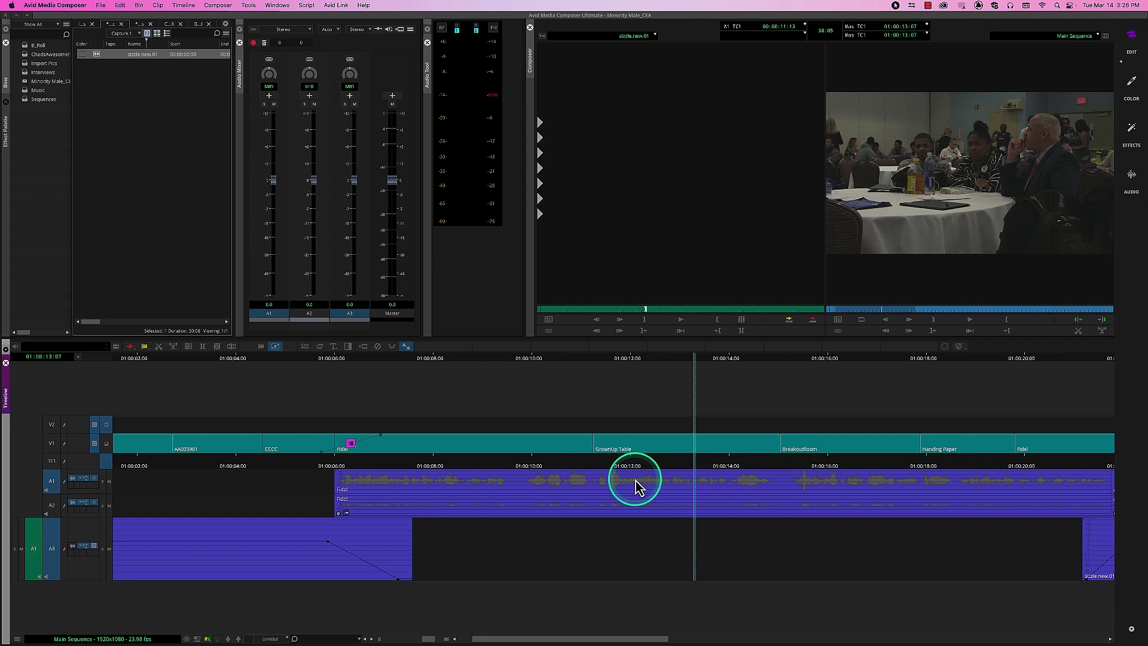
Step: View the wider sequence and park at 01:00:21:07, near the start of the second music clip
left_click(492, 545)
left_click_drag(432, 639, 389, 638)
left_click(435, 479)
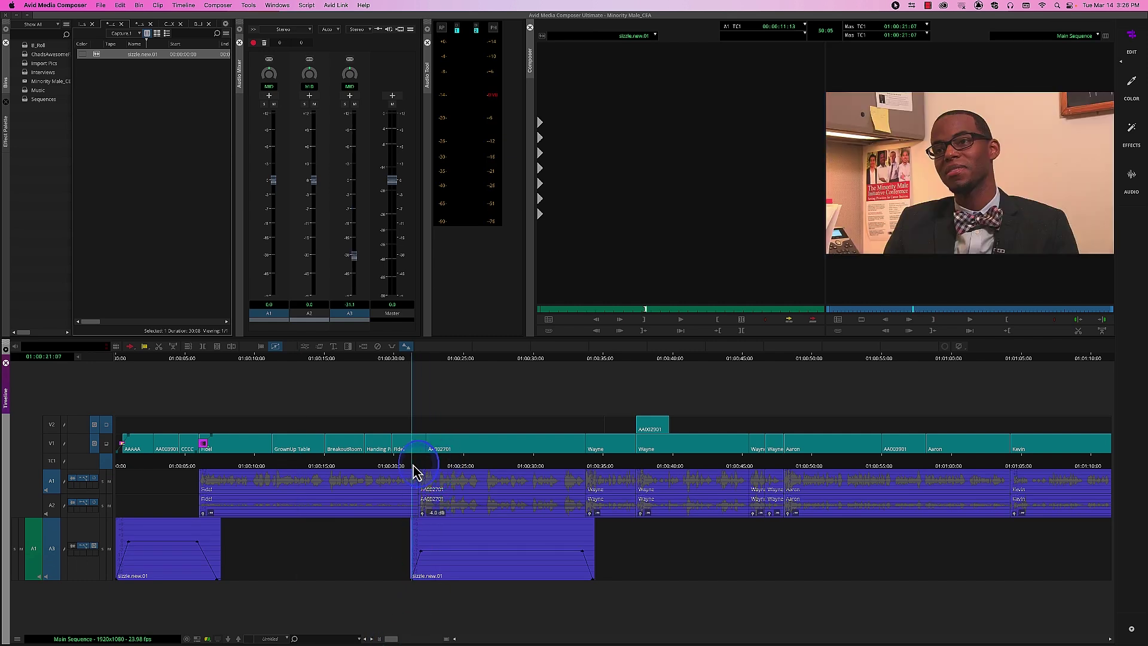
Step: Mark the range from just before the second A3 music clip to 01:00:35:07 and delete the A3 volume keyframes inside it
left_click(416, 469)
left_click(416, 471)
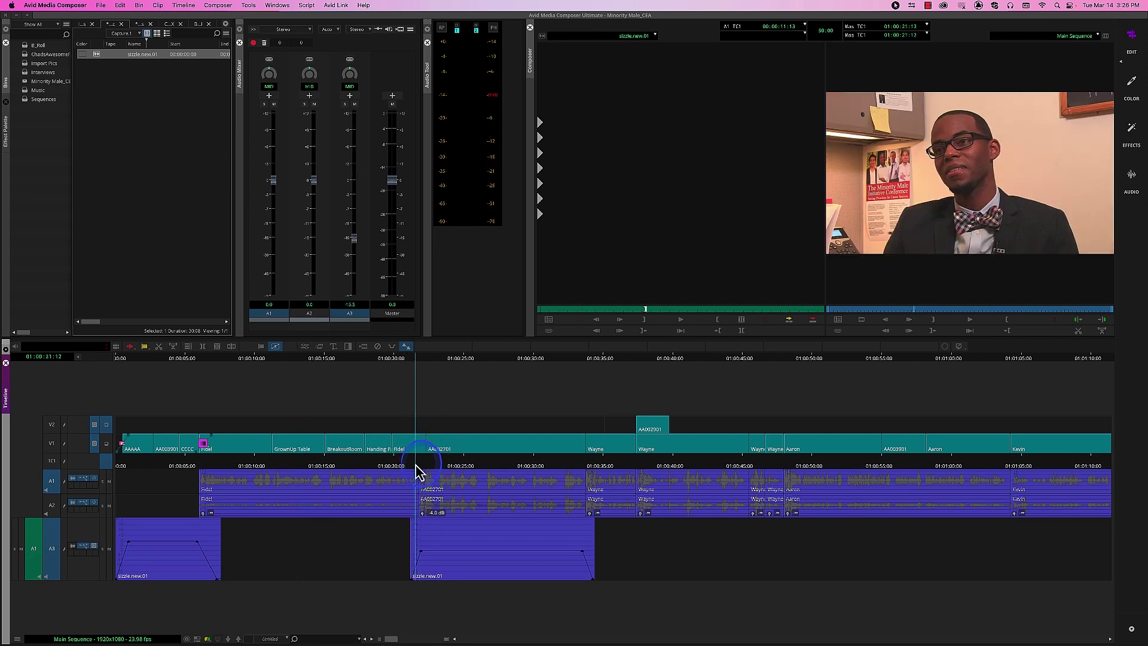
left_click_drag(410, 473, 605, 500)
key("o")
left_click(584, 555)
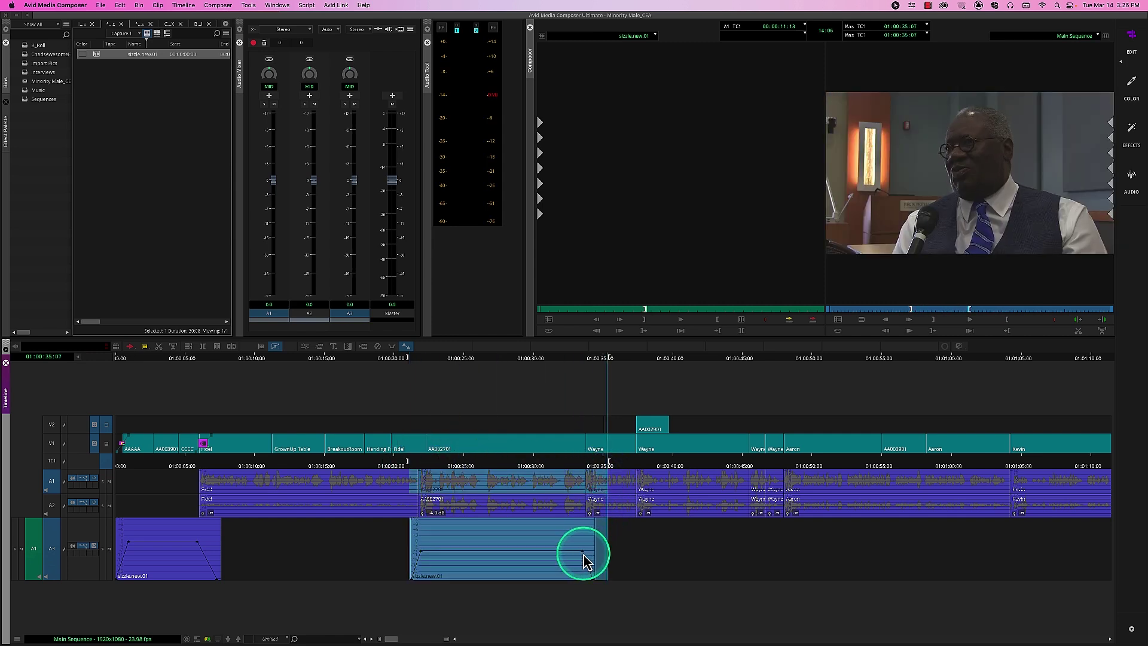
left_click(583, 561)
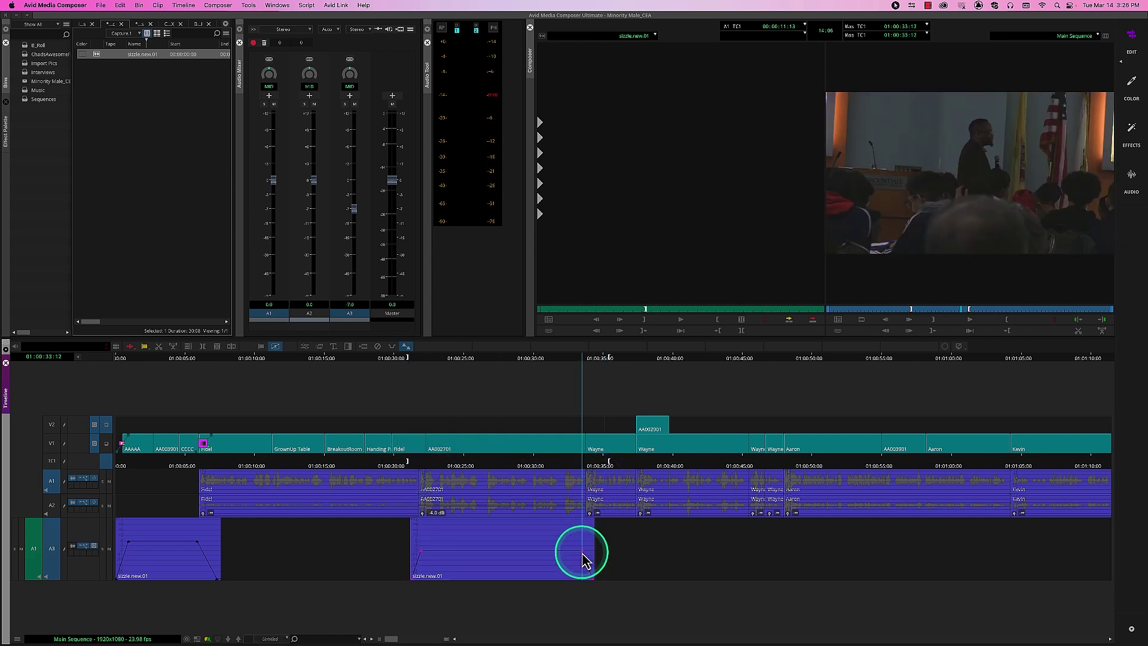
left_click_drag(525, 475, 480, 472)
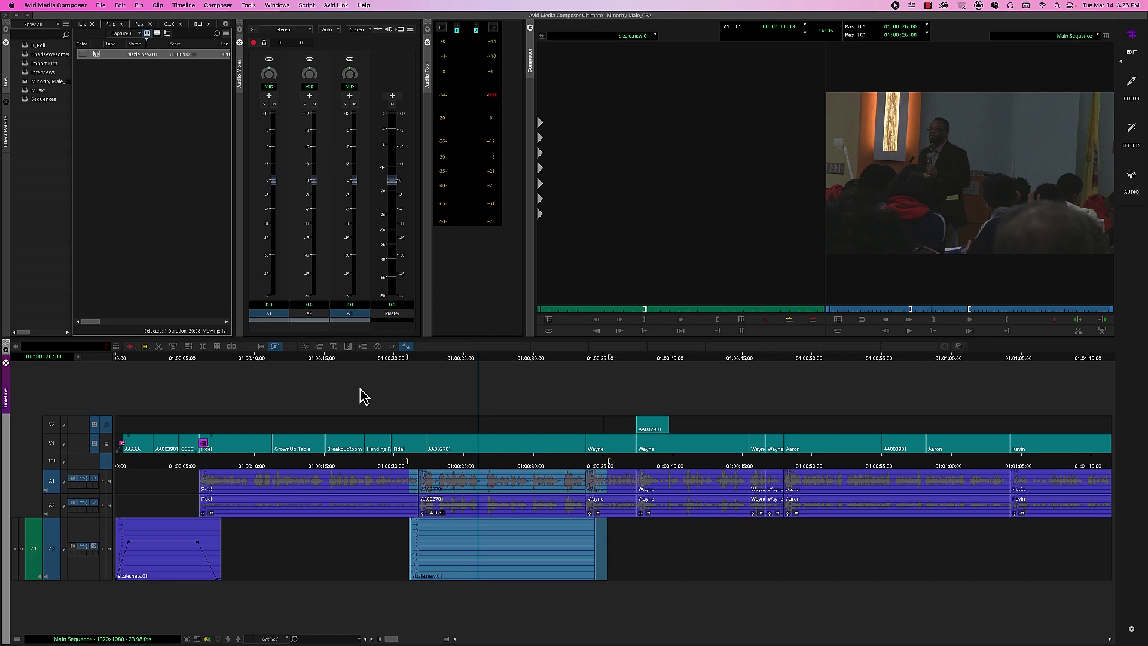
Step: Record live volume automation on A3 across the marked range, riding the A3 fader up and down during playback
left_click_drag(430, 458, 417, 473)
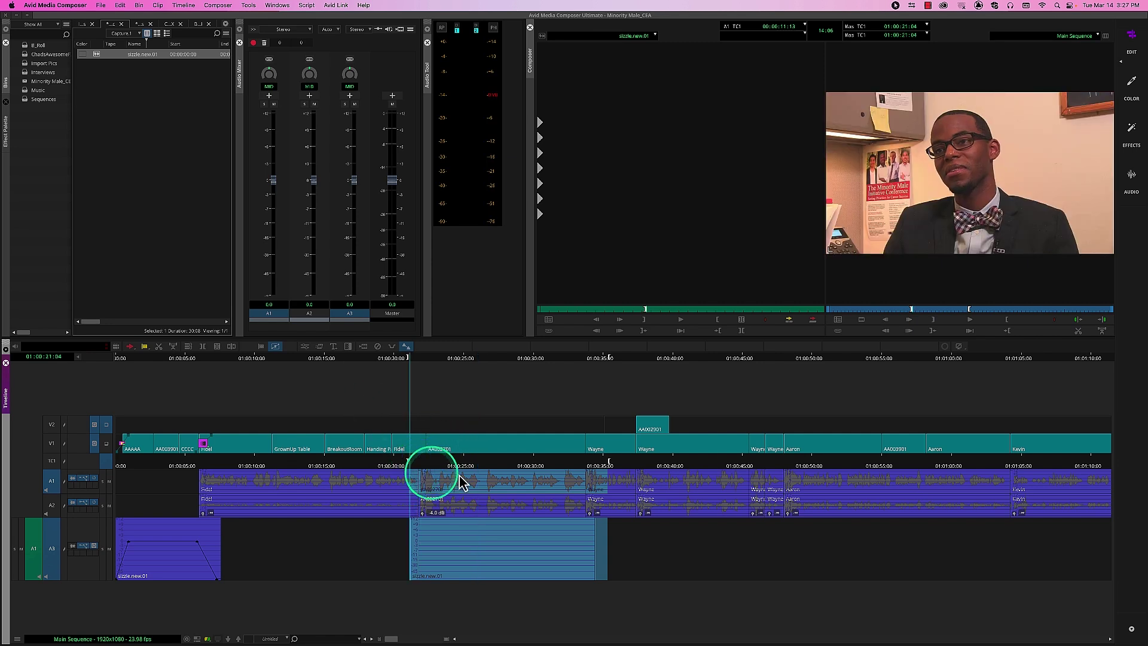
left_click(337, 30)
left_click(335, 44)
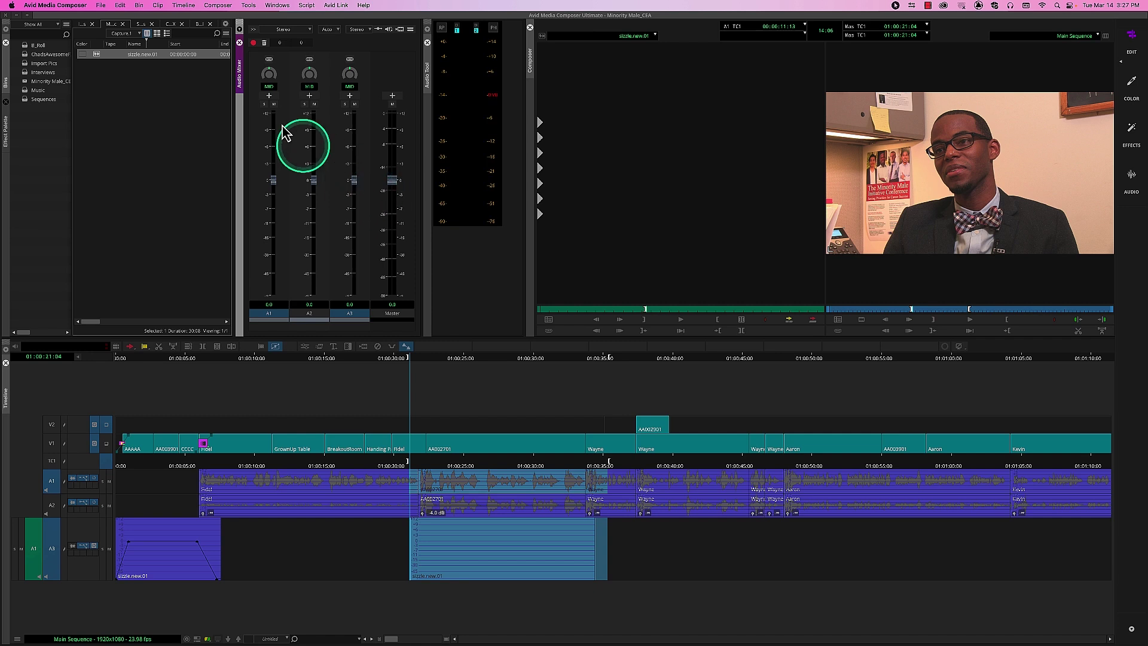
left_click(254, 43)
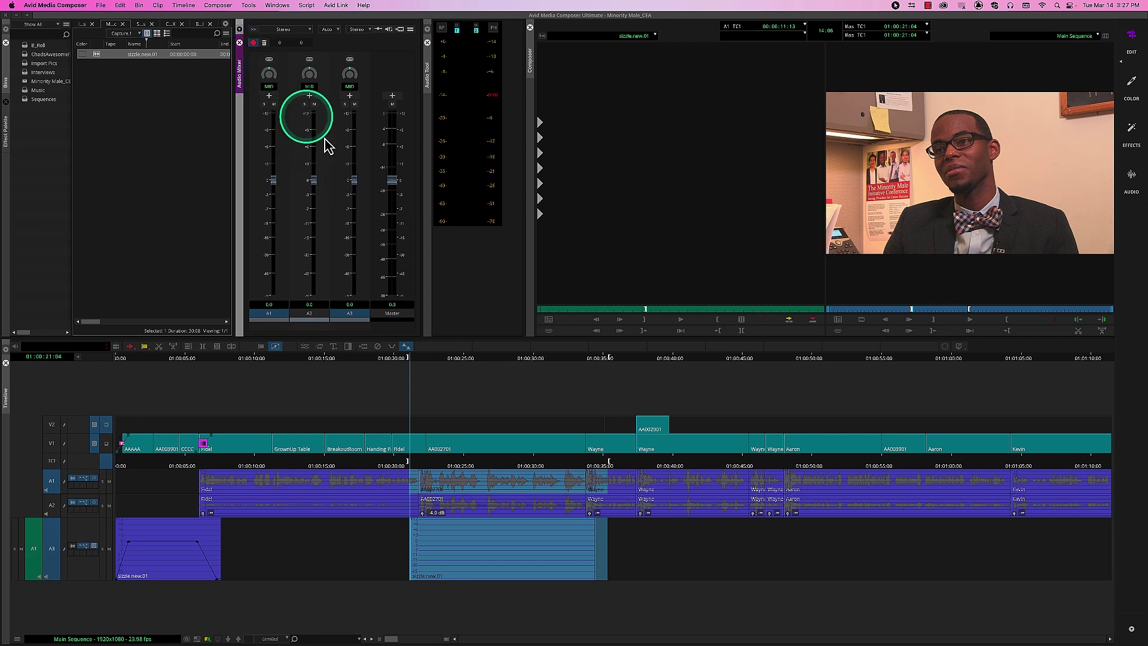
mouse_move(356, 185)
left_mouse_down()
mouse_move(354, 259)
mouse_move(357, 149)
mouse_move(366, 274)
mouse_move(367, 197)
left_mouse_up()
mouse_move(368, 244)
left_mouse_down()
mouse_move(353, 133)
mouse_move(357, 258)
mouse_move(356, 154)
mouse_move(359, 242)
left_mouse_up()
key("space")
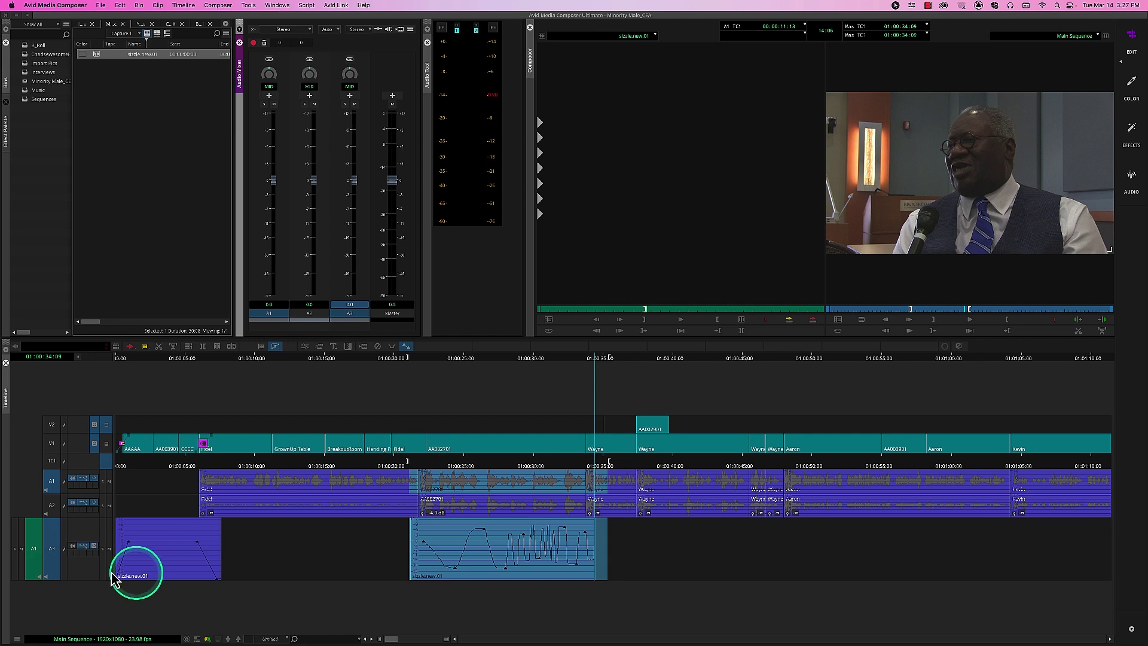
Step: Solo A3 and play the recorded fader moves from 01:00:21:12
left_click(102, 548)
left_click_drag(445, 466, 416, 467)
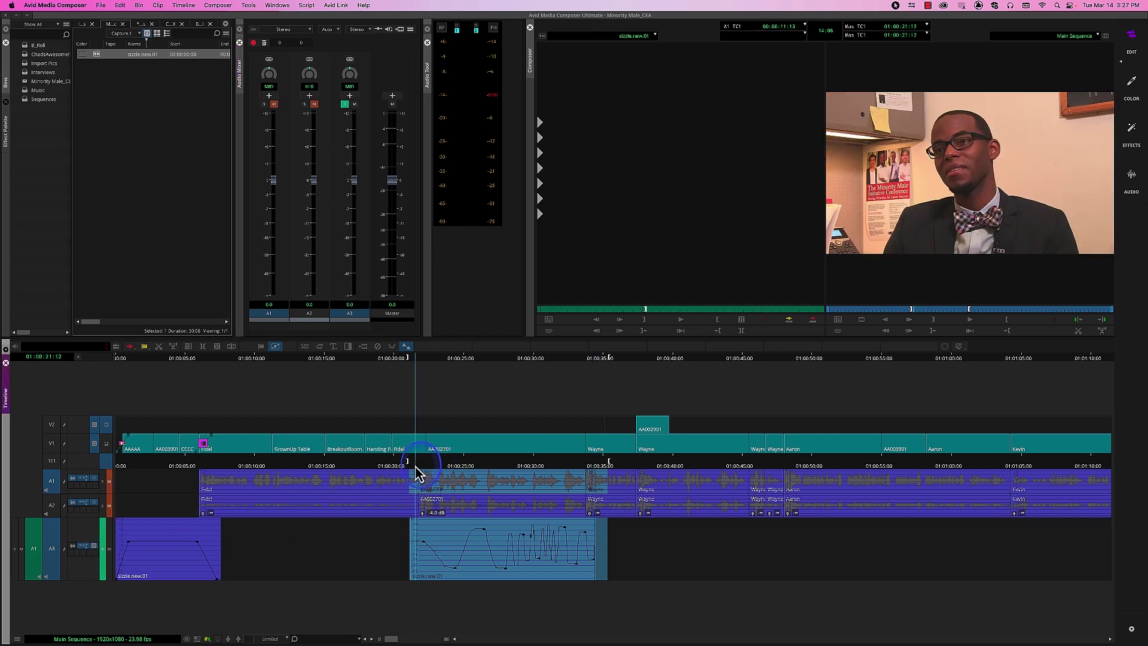
key("space")
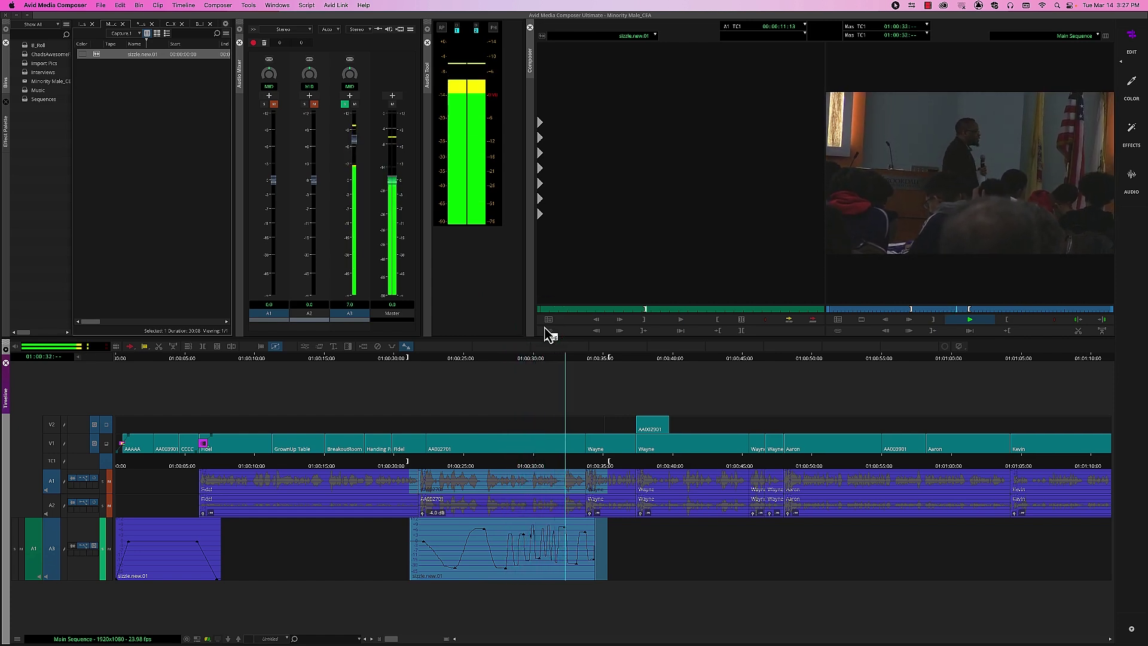
key("space")
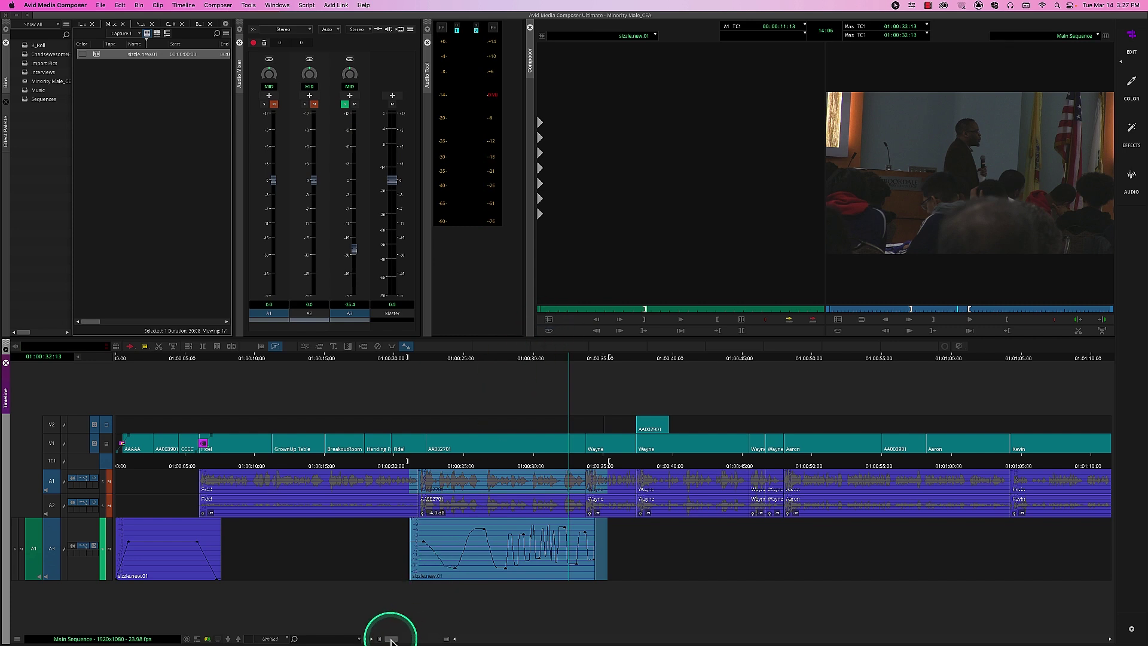
Step: Delete all the recorded A3 volume keyframes in the marked range and clear the marks
left_click_drag(392, 639, 437, 640)
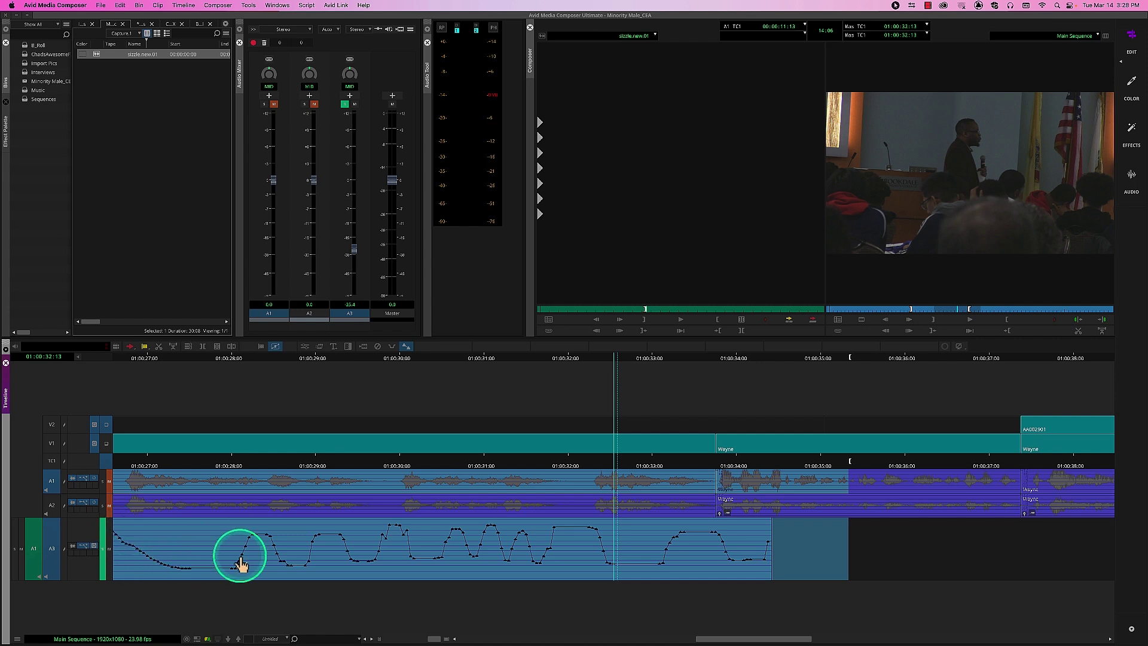
left_click(315, 541)
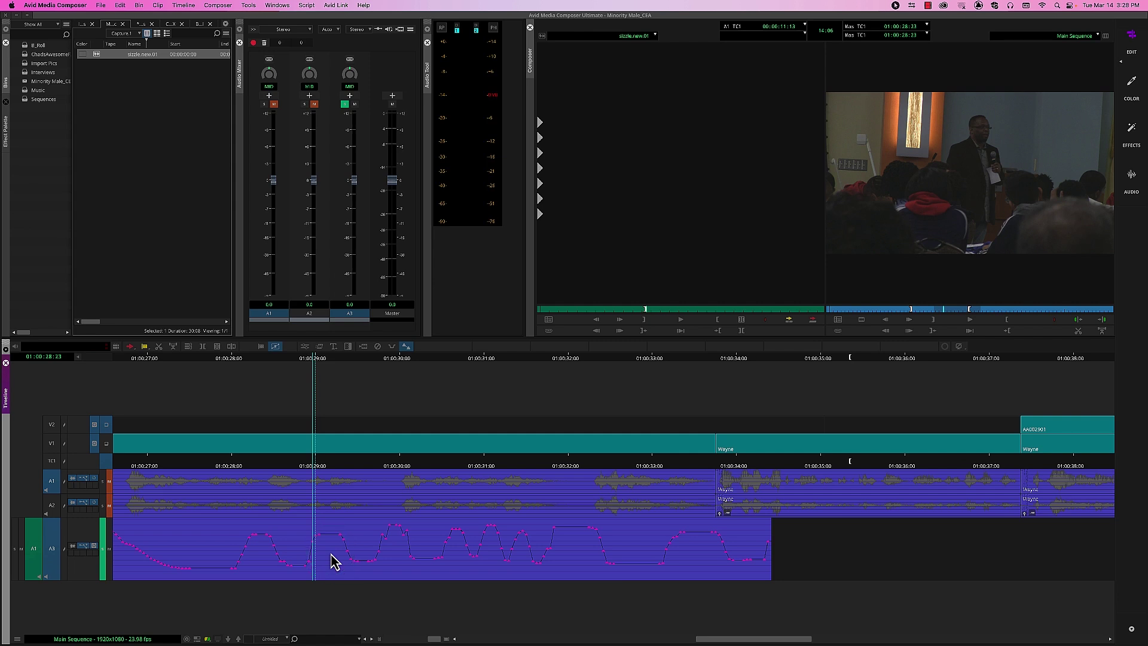
key("Delete")
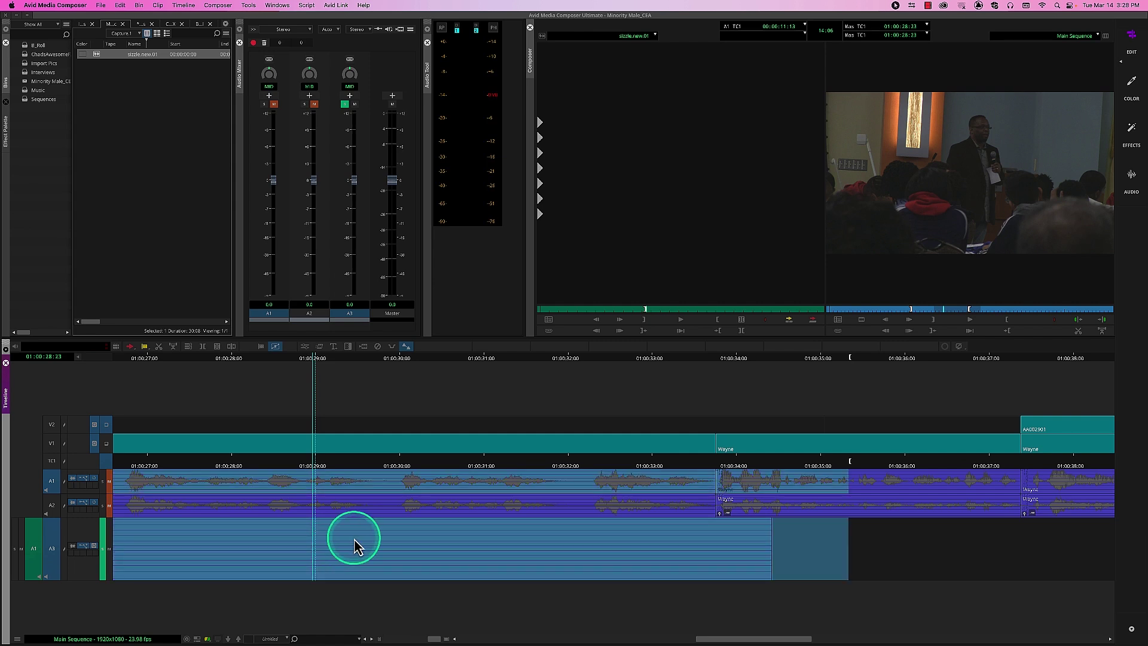
left_click_drag(434, 638, 407, 639)
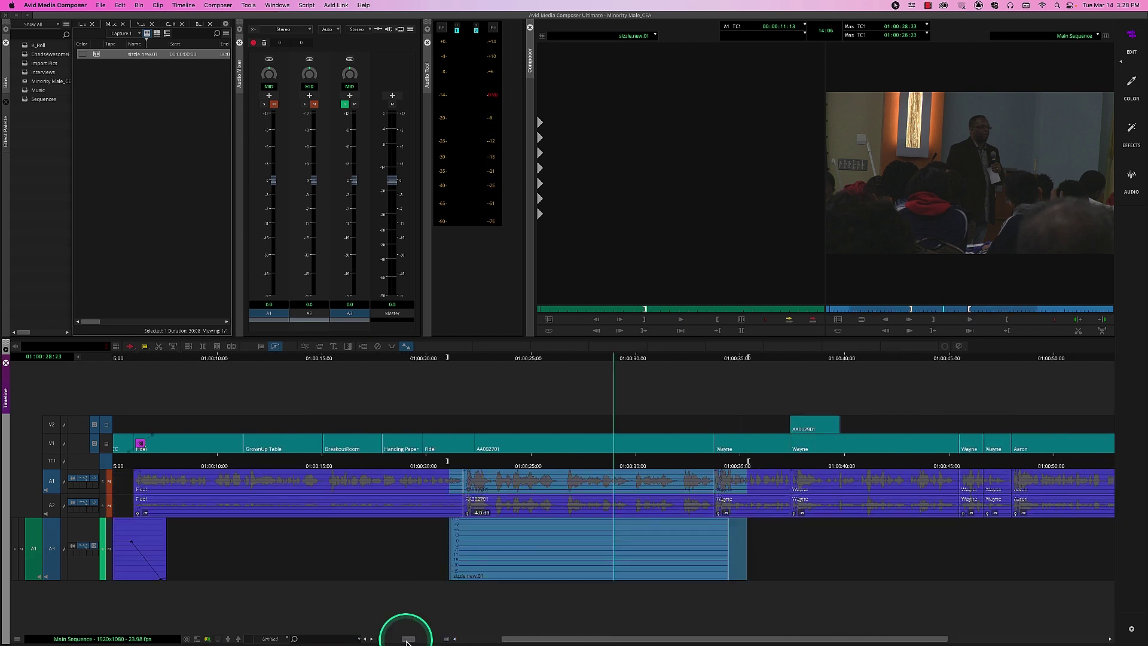
left_click(506, 467)
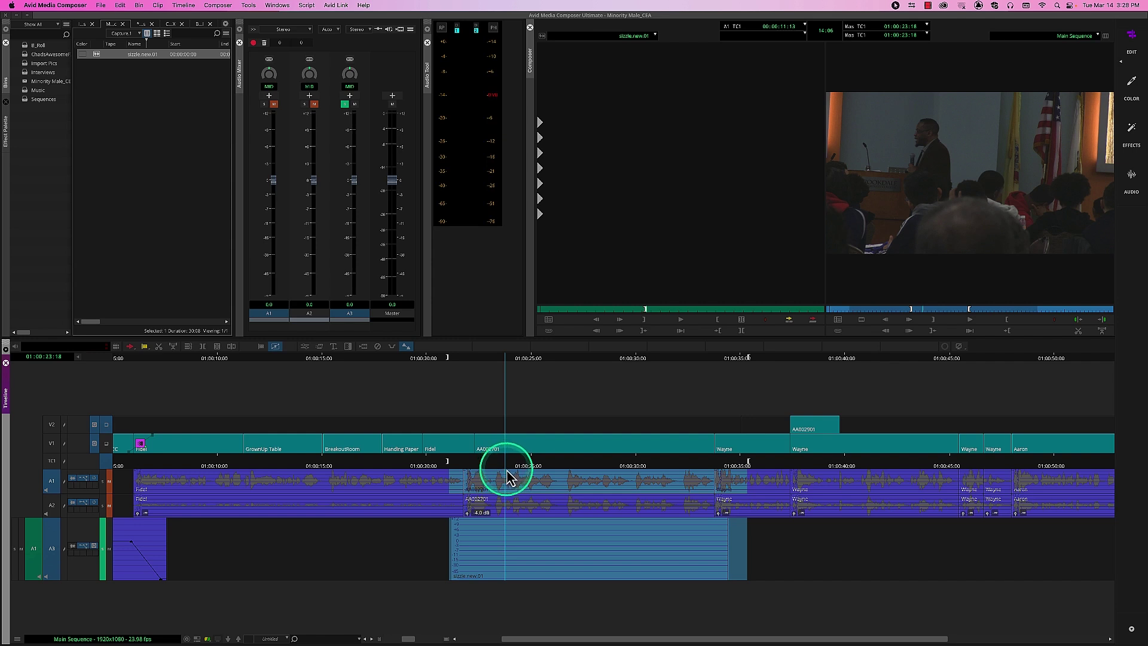
left_click_drag(505, 472, 475, 474)
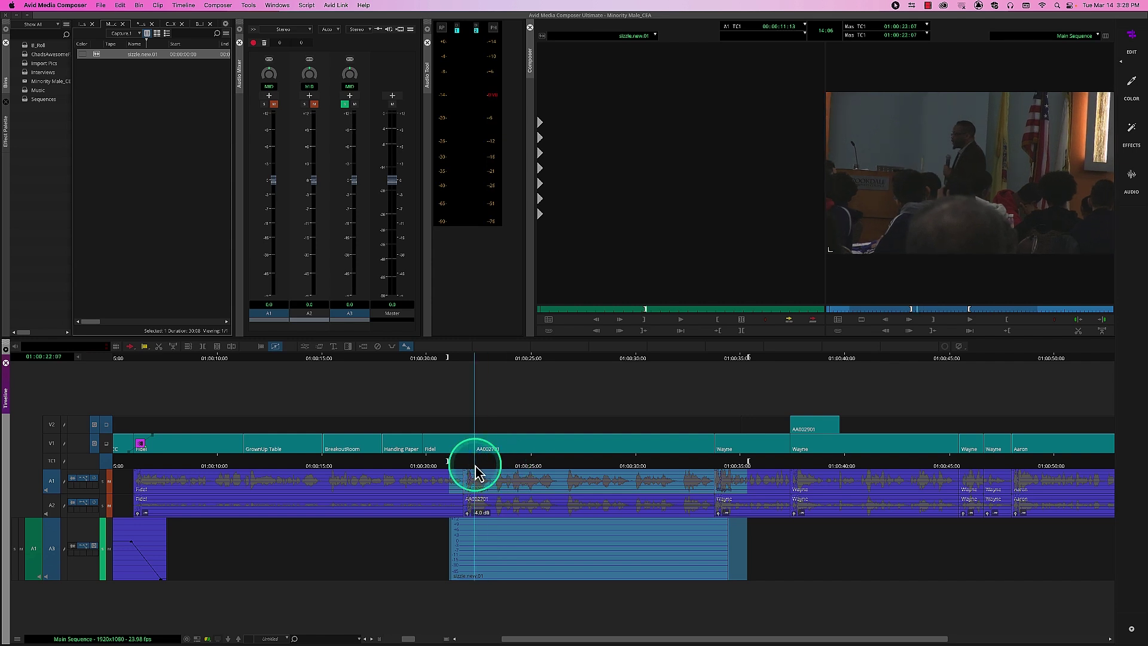
left_click(477, 471)
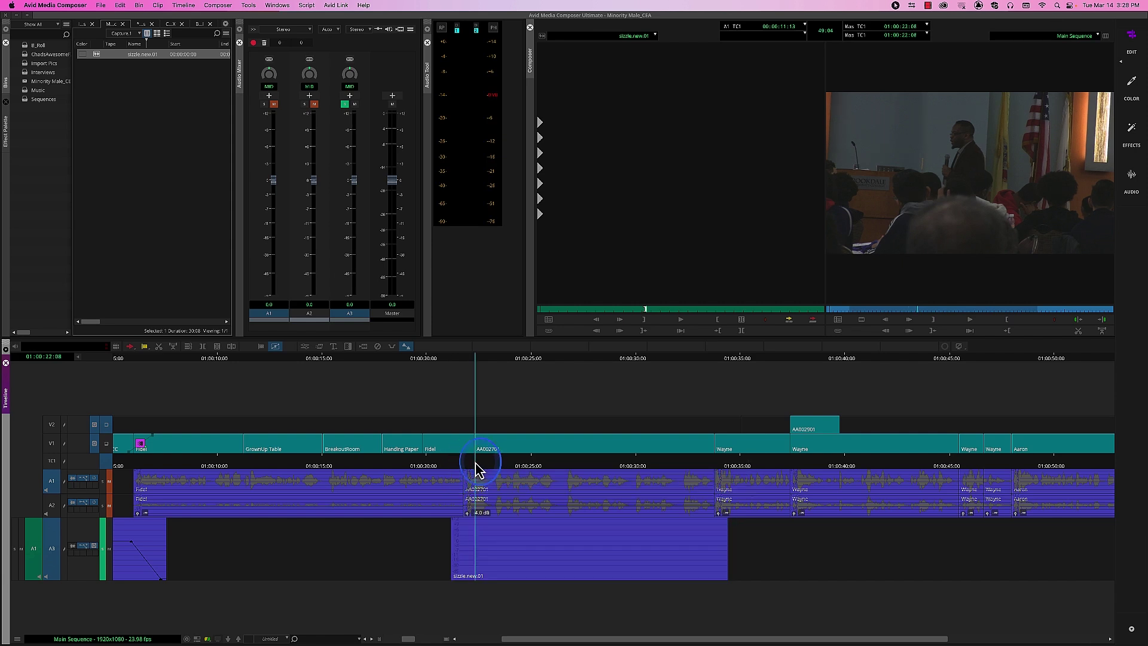
key("apostrophe")
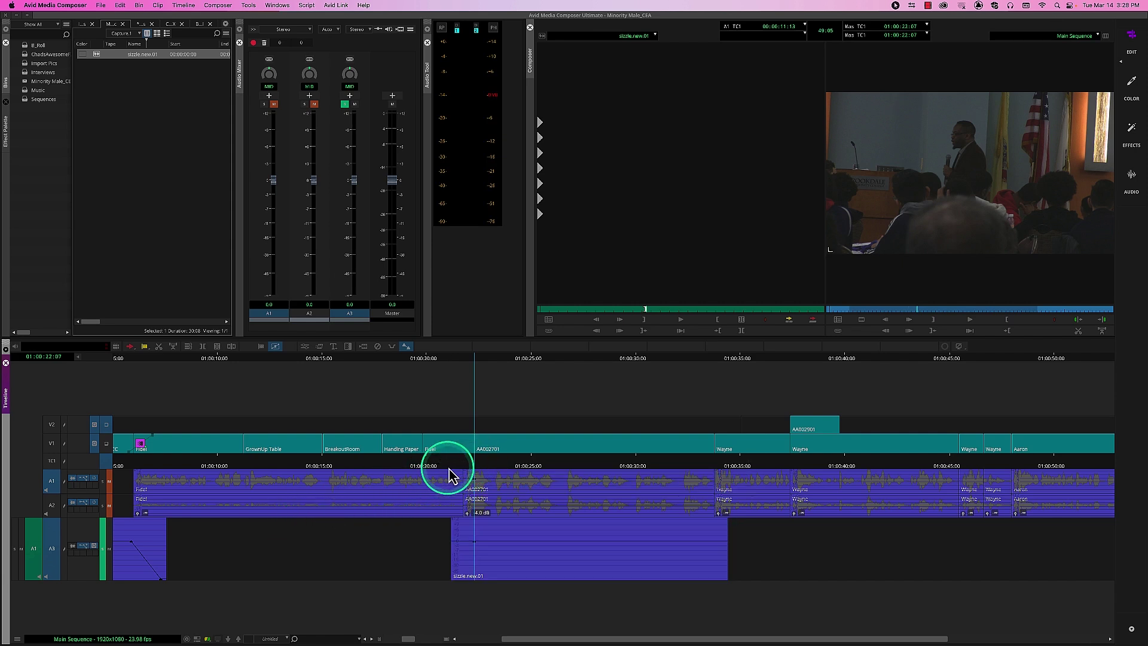
left_click_drag(460, 467, 458, 471)
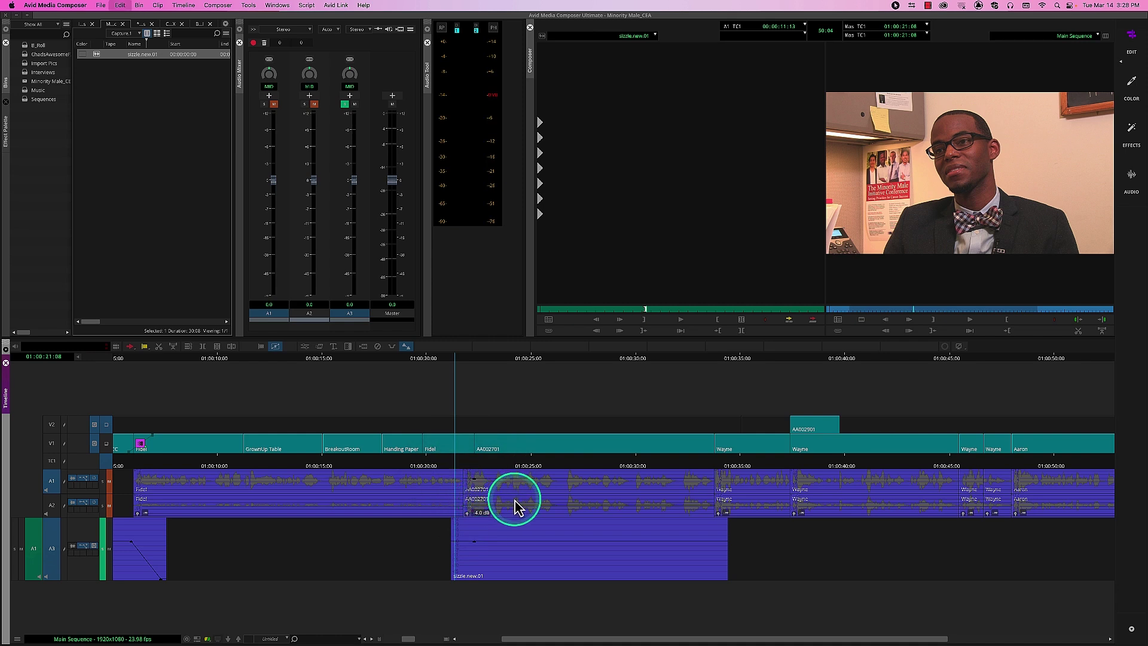
key("s")
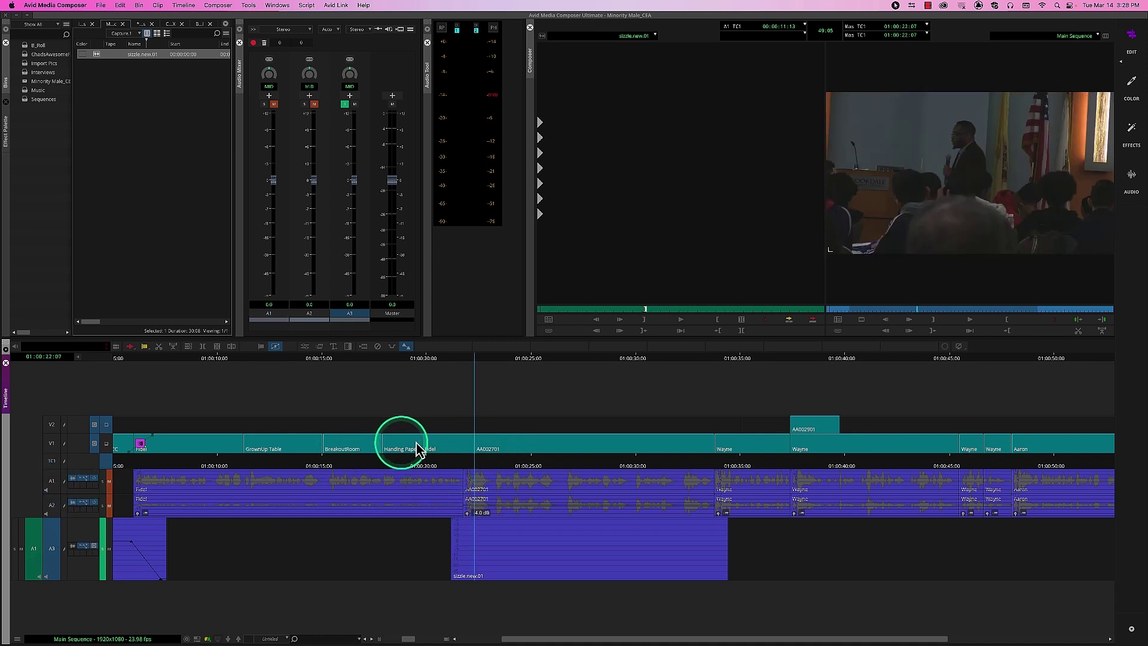
Step: Keyframe the second A3 music clip to rise from silence at 01:00:21:08 to -7 dB at 01:00:22:04 and fade to silence at 01:00:34:06
left_click(473, 465)
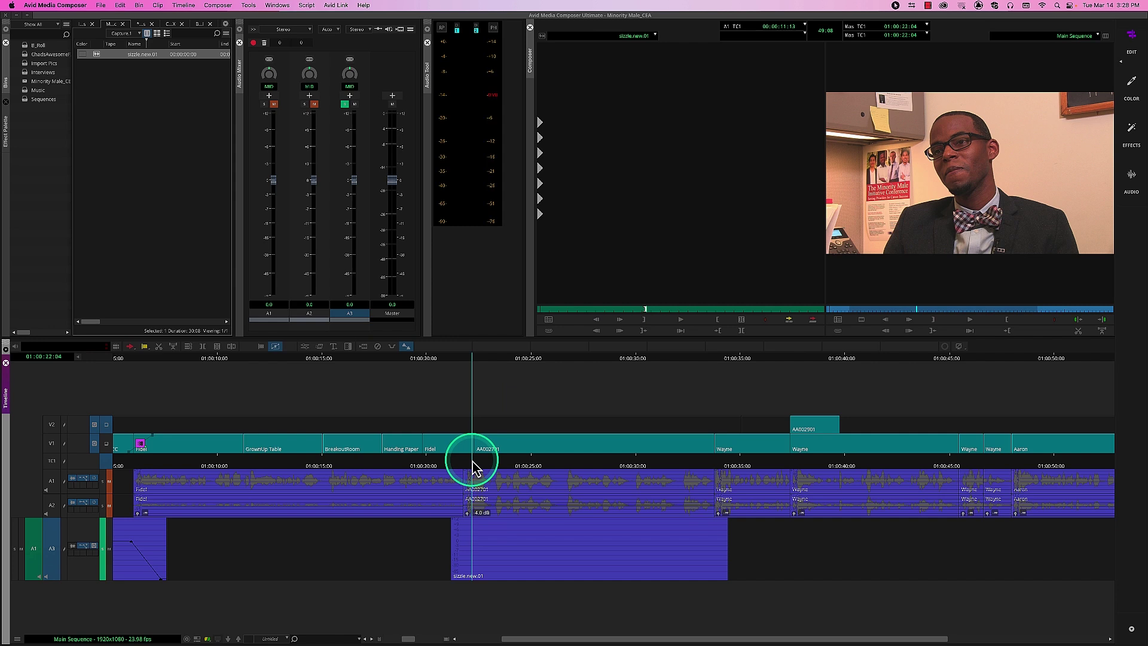
left_click_drag(473, 465, 458, 471)
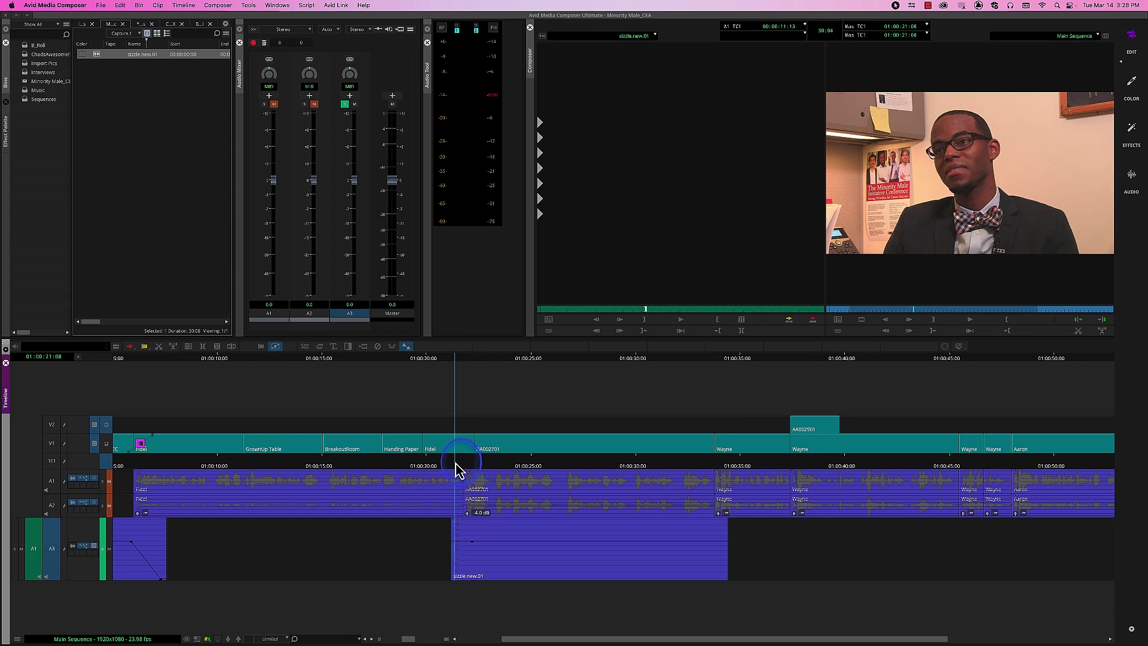
left_click(457, 545)
left_click_drag(454, 549, 456, 557)
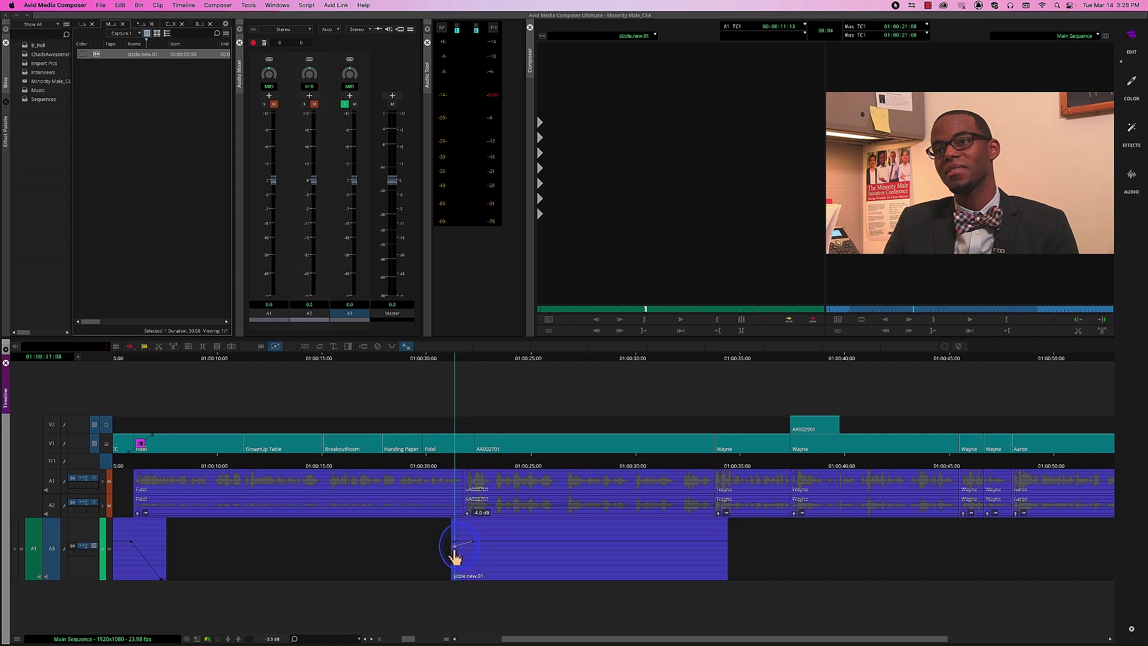
left_click(473, 546)
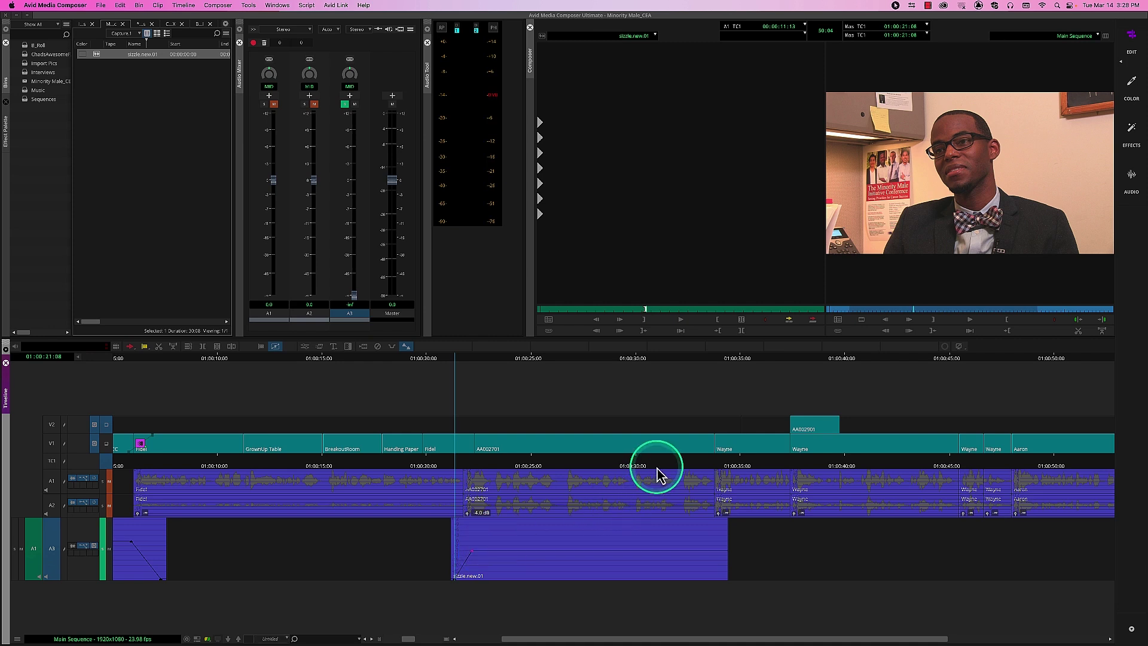
left_click(688, 474)
left_click_drag(691, 474, 727, 559)
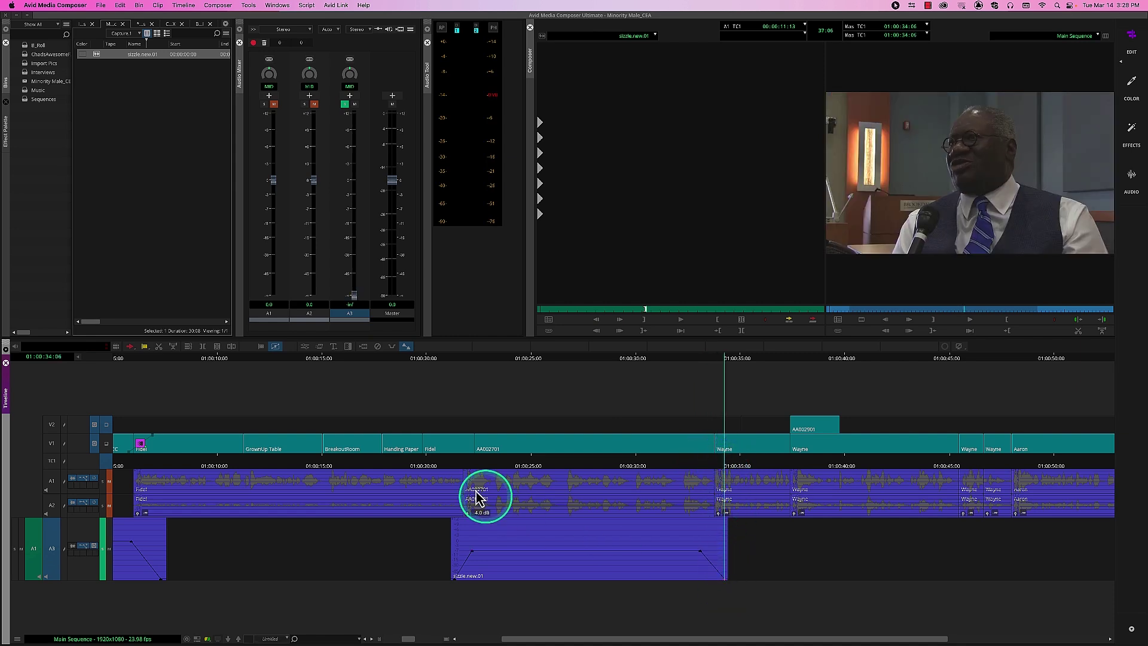
Step: Play the soloed A3 fade-in, turn off the A3 solo, and replay the second music section with all tracks audible
left_click_drag(442, 466, 435, 472)
key("space")
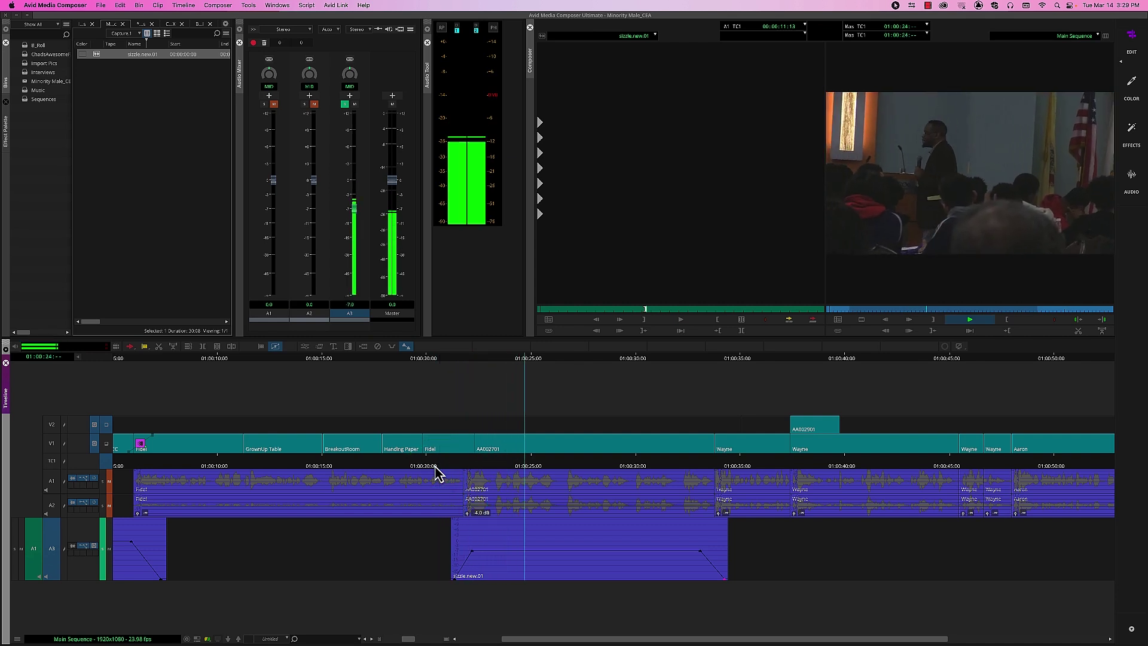
key("space")
left_click(103, 548)
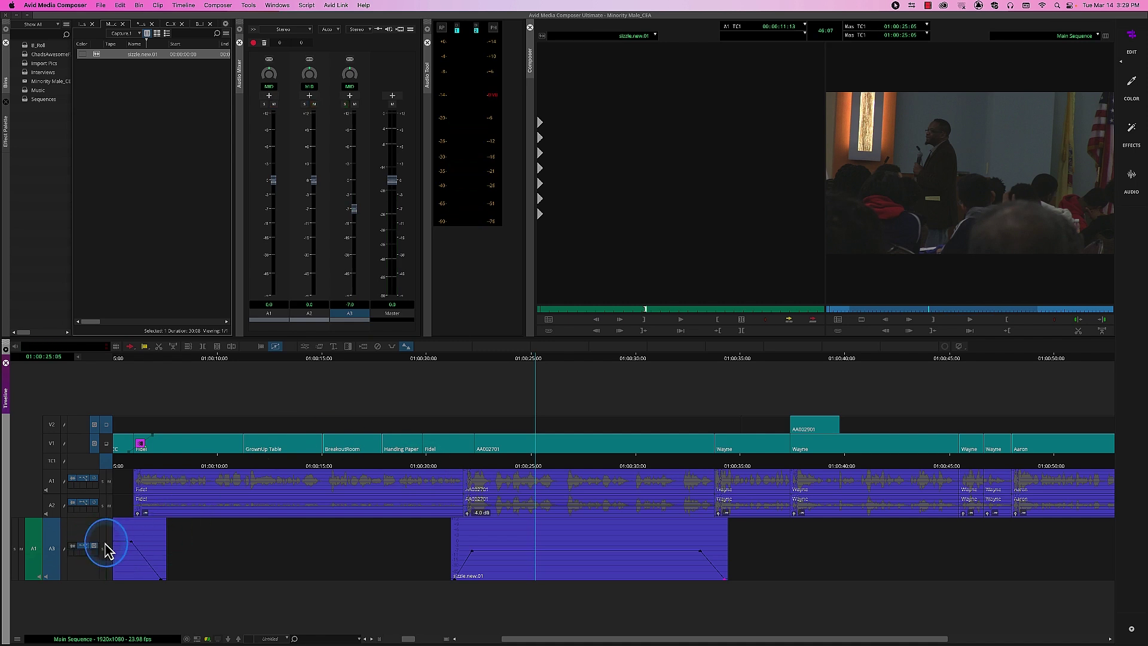
left_click(449, 466)
key("space")
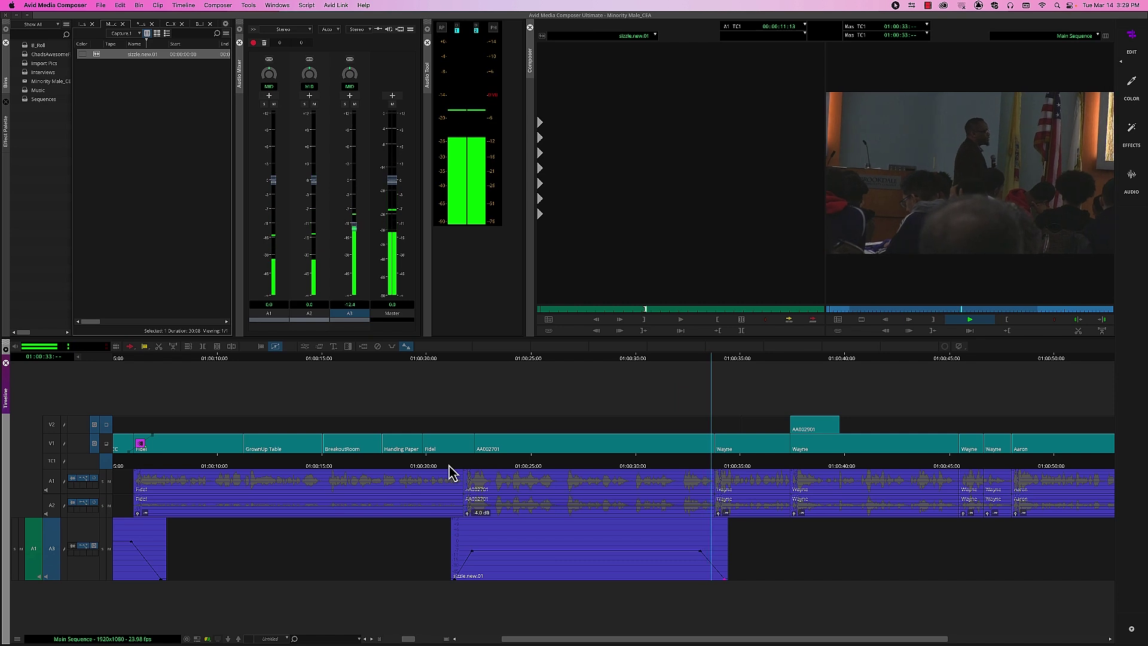
key("space")
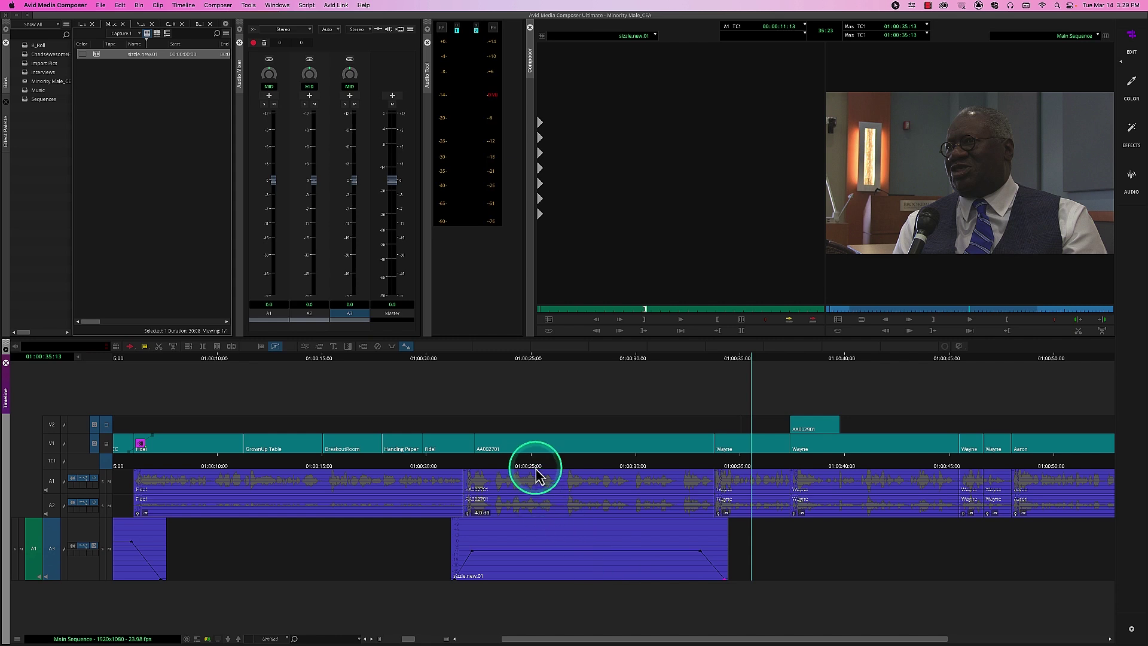
Step: Show the audio clip effects in the Effect Palette and park at 01:00:24:09 inside the second music section
left_click(511, 469)
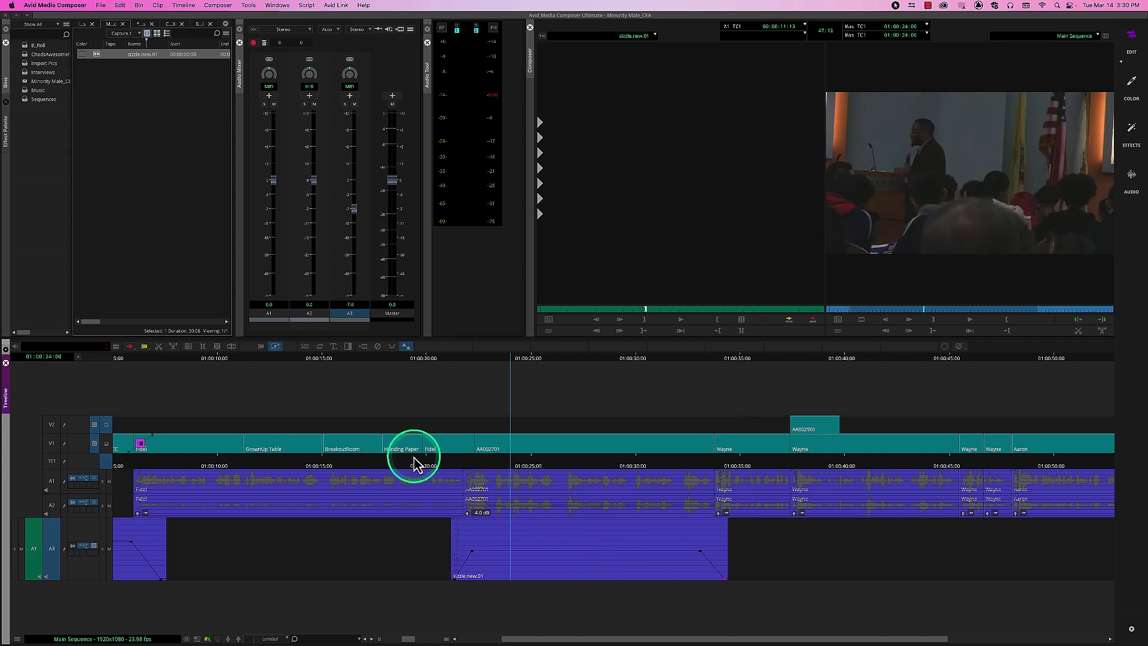
left_click(7, 134)
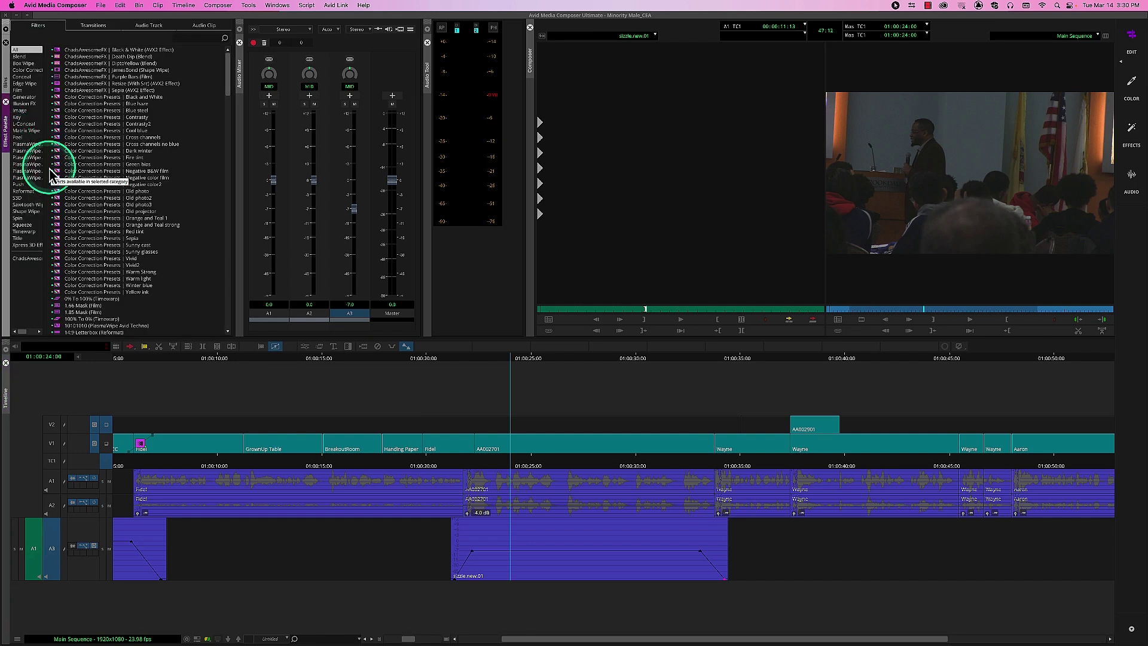
left_click(203, 28)
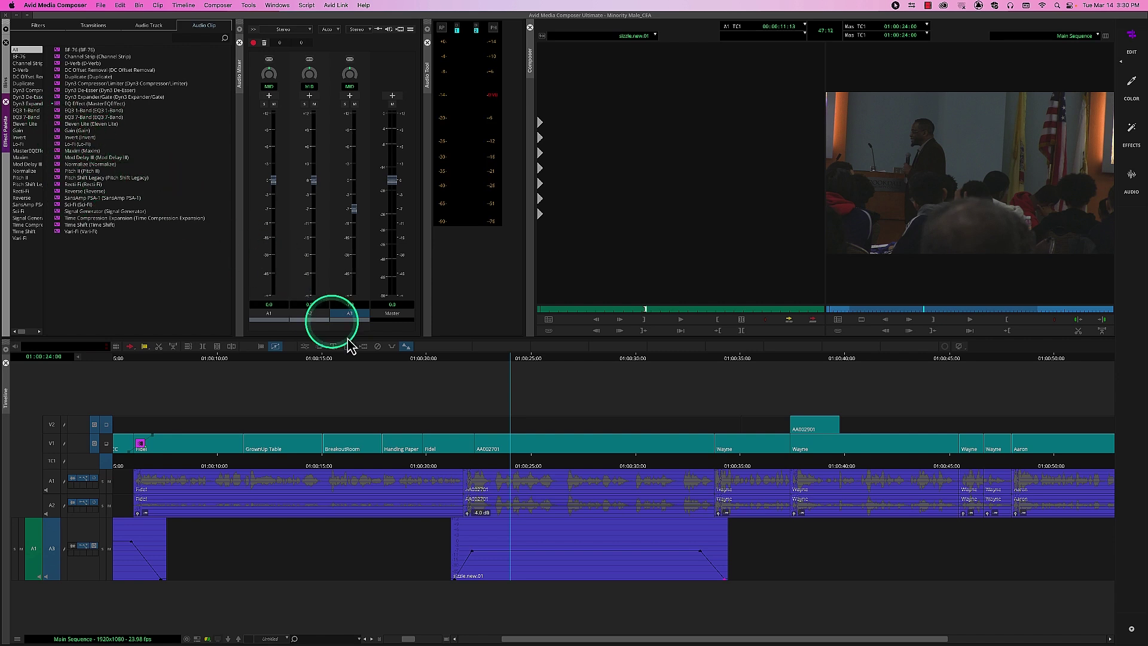
left_click(520, 466)
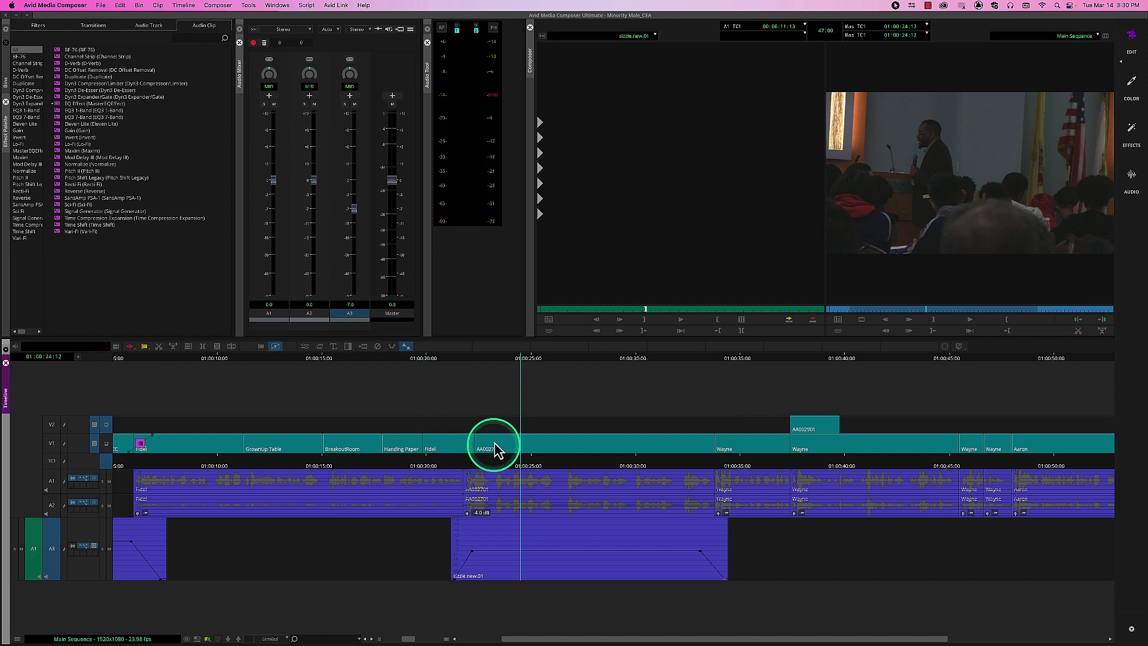
left_click(519, 460)
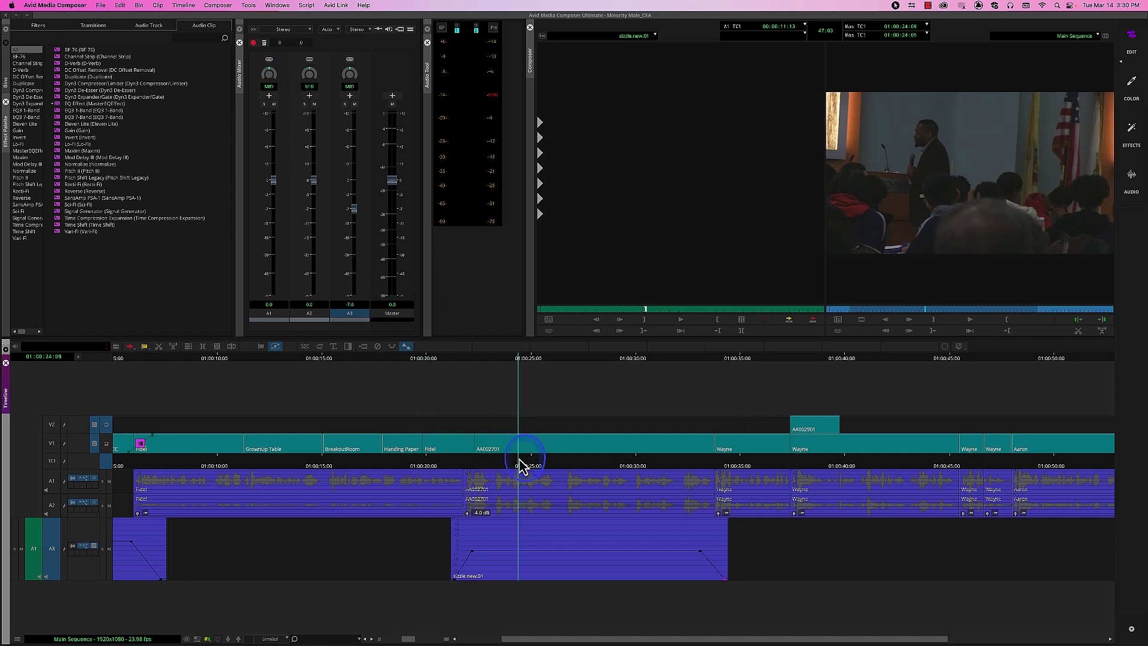
Step: Solo A3, boost the second music clip's low band at 240 Hz with Audio EQ, and play it
left_click(102, 548)
left_click(249, 7)
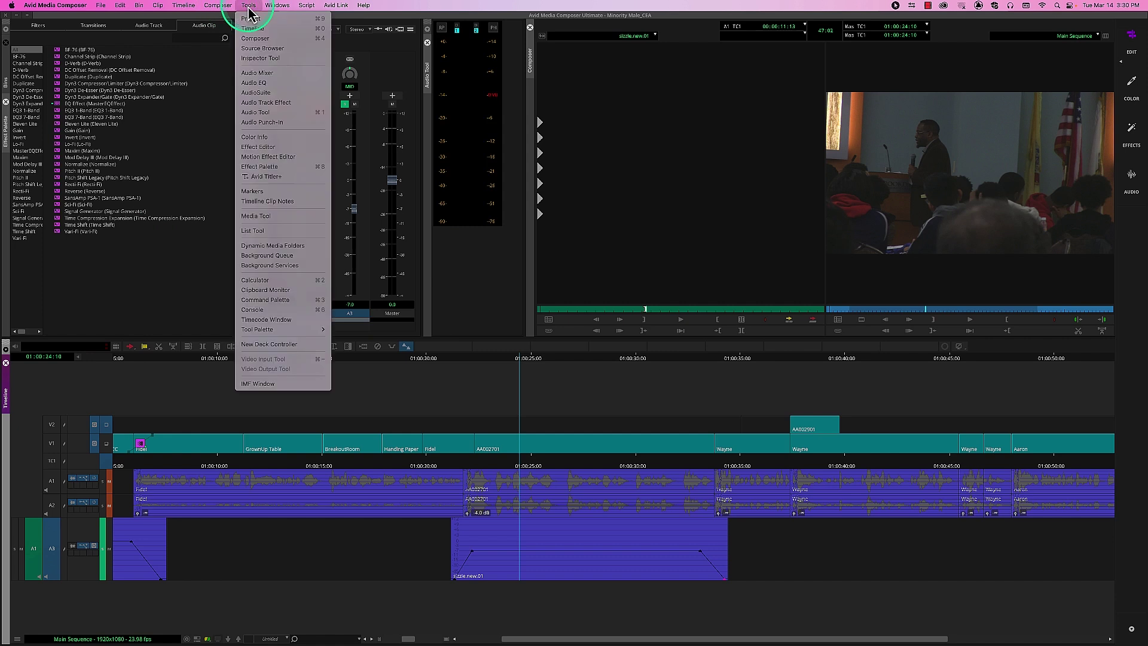
left_click(288, 84)
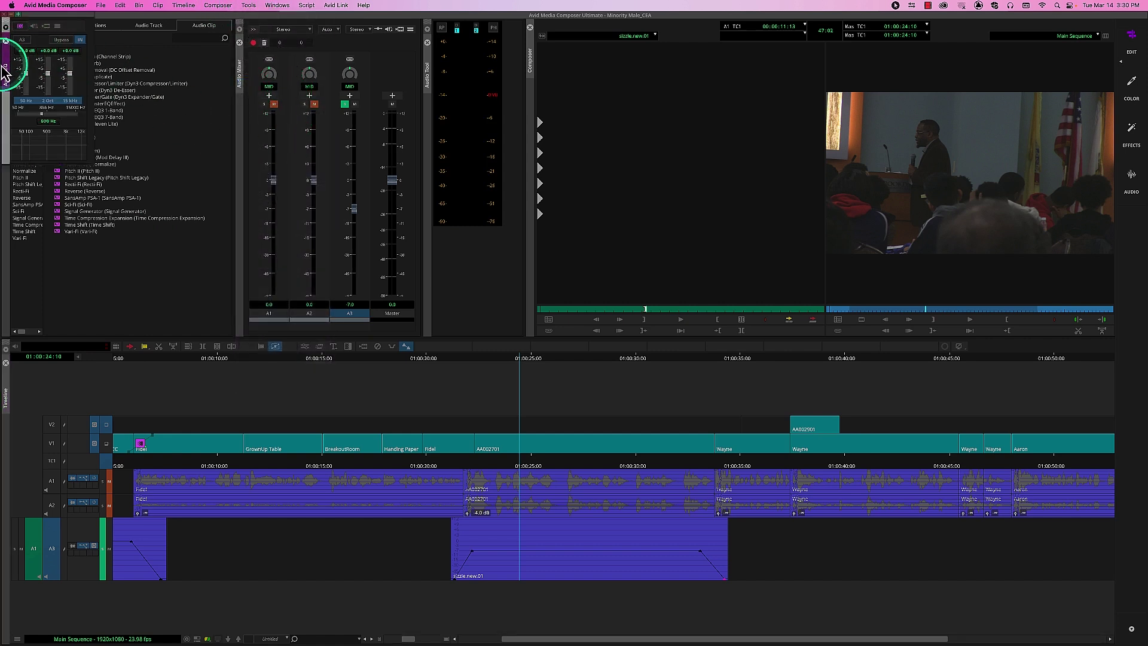
left_click_drag(7, 75, 510, 216)
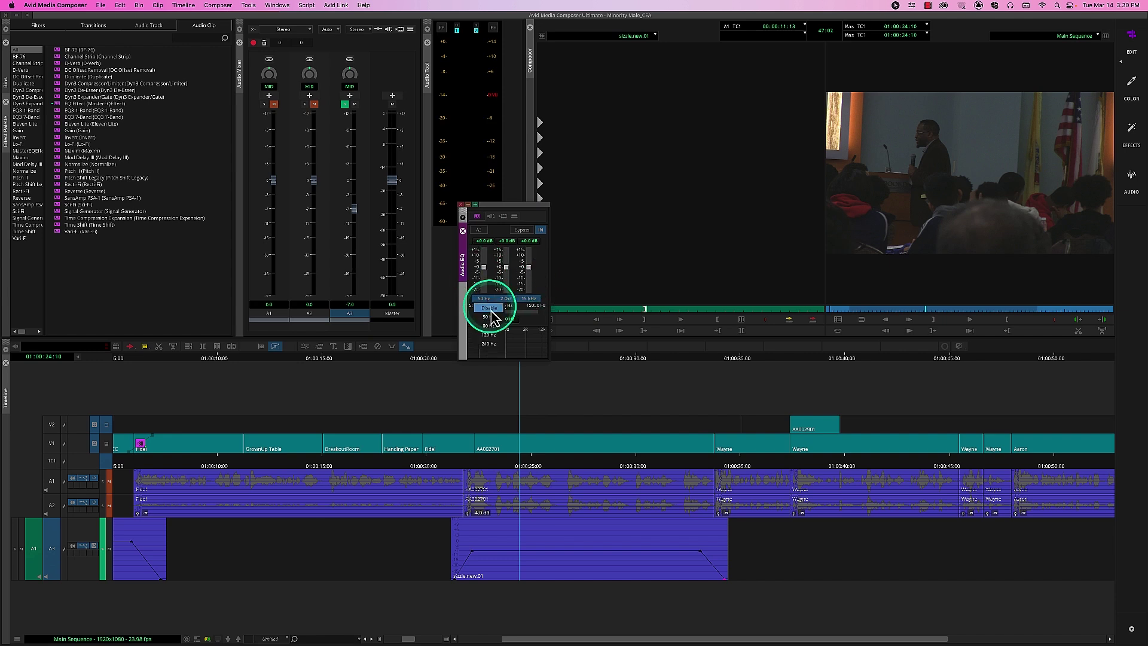
left_click(501, 352)
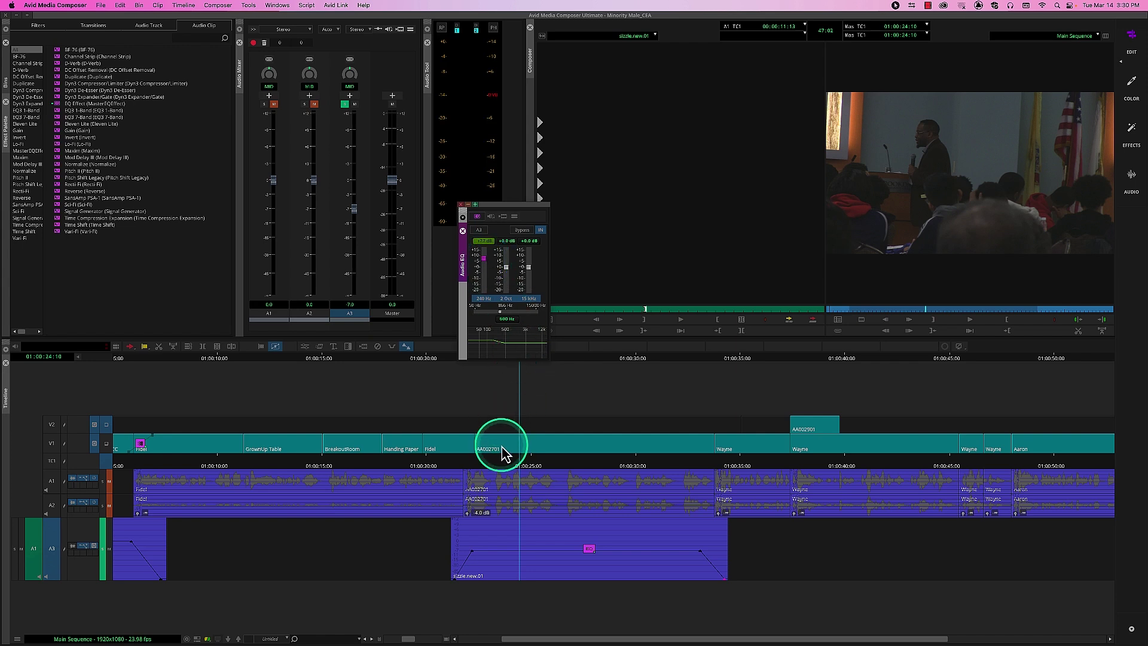
left_click(489, 466)
key("space")
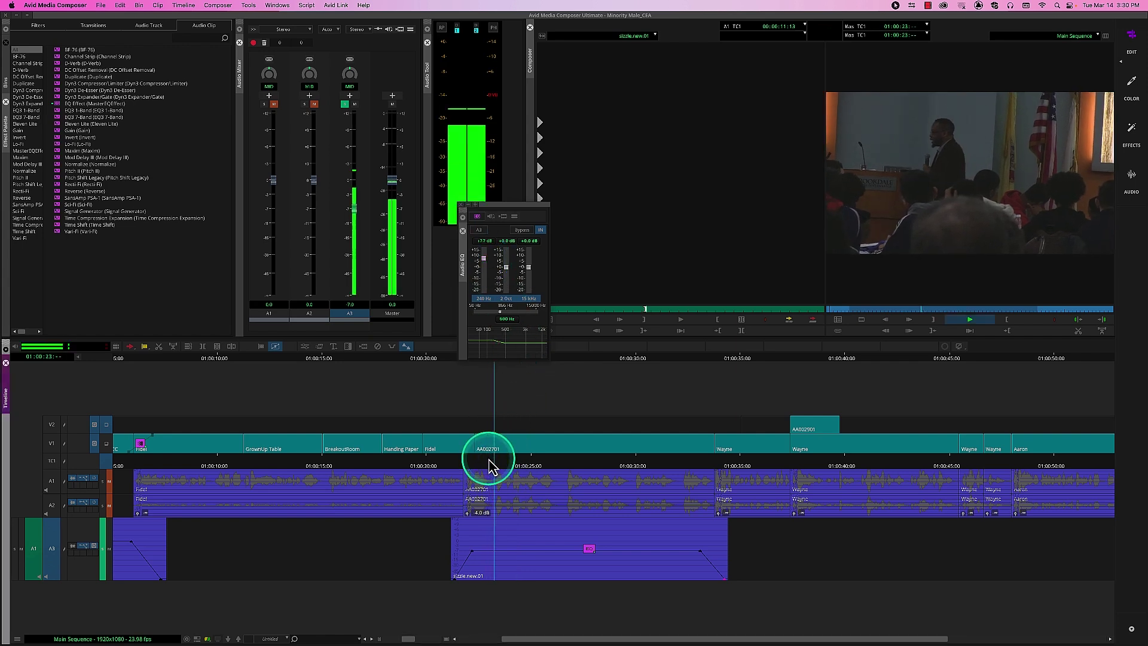
Step: Play the A3 music with its low EQ band raised to about +13 dB, then with the band cut to -20 dB
left_click_drag(485, 267, 486, 254)
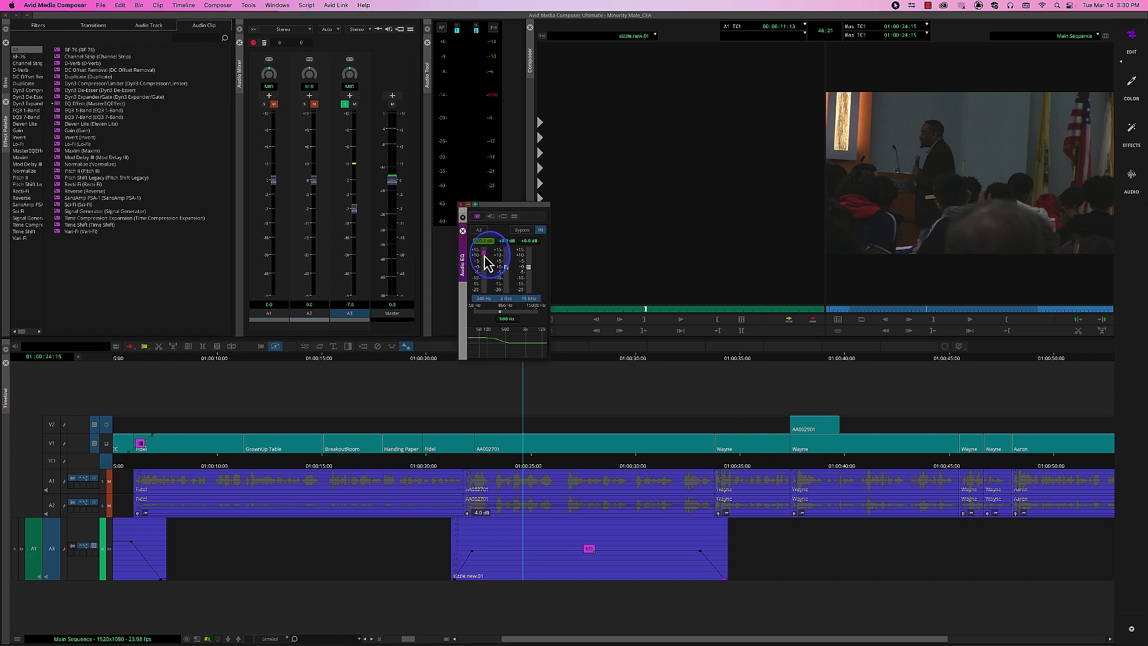
key("space")
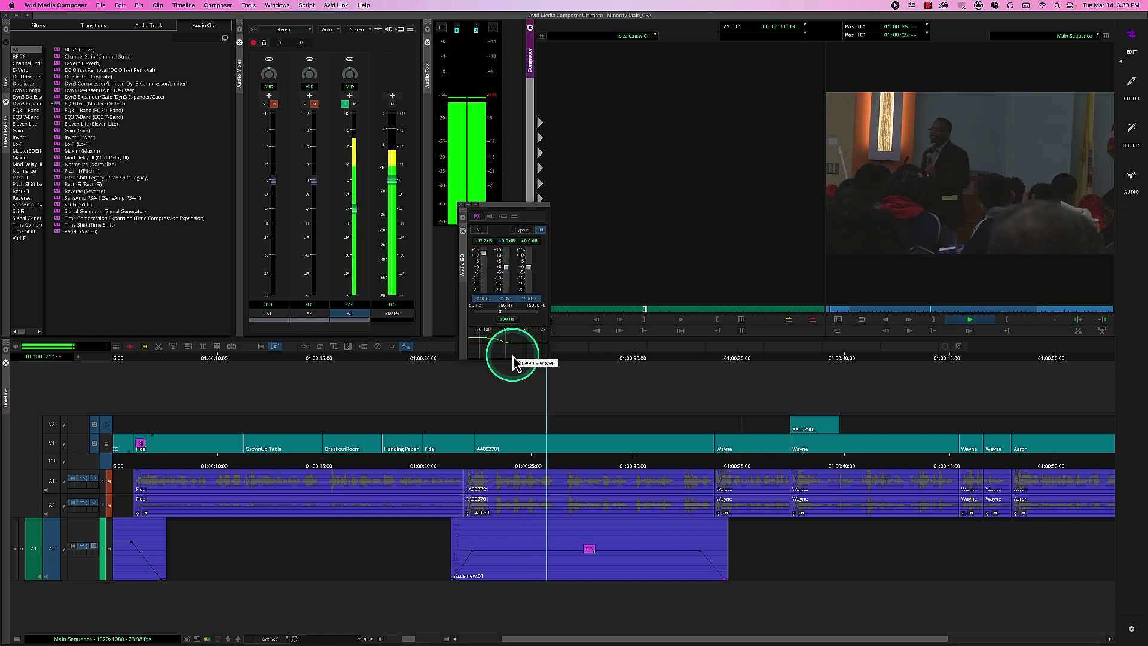
key("space")
left_click(484, 255)
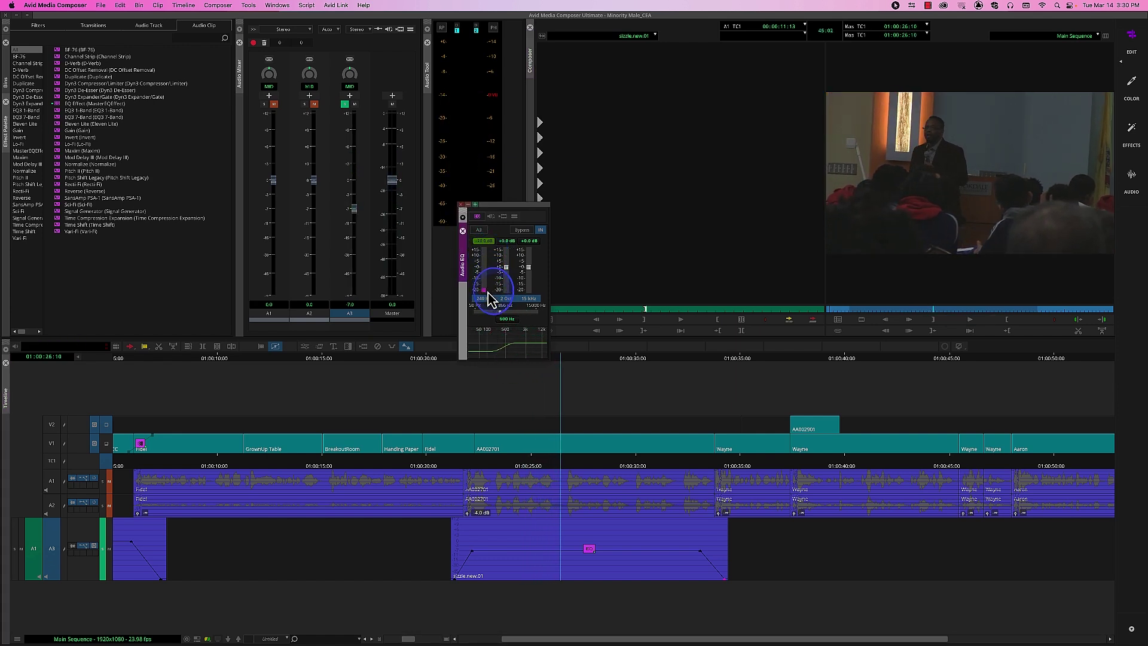
key("space")
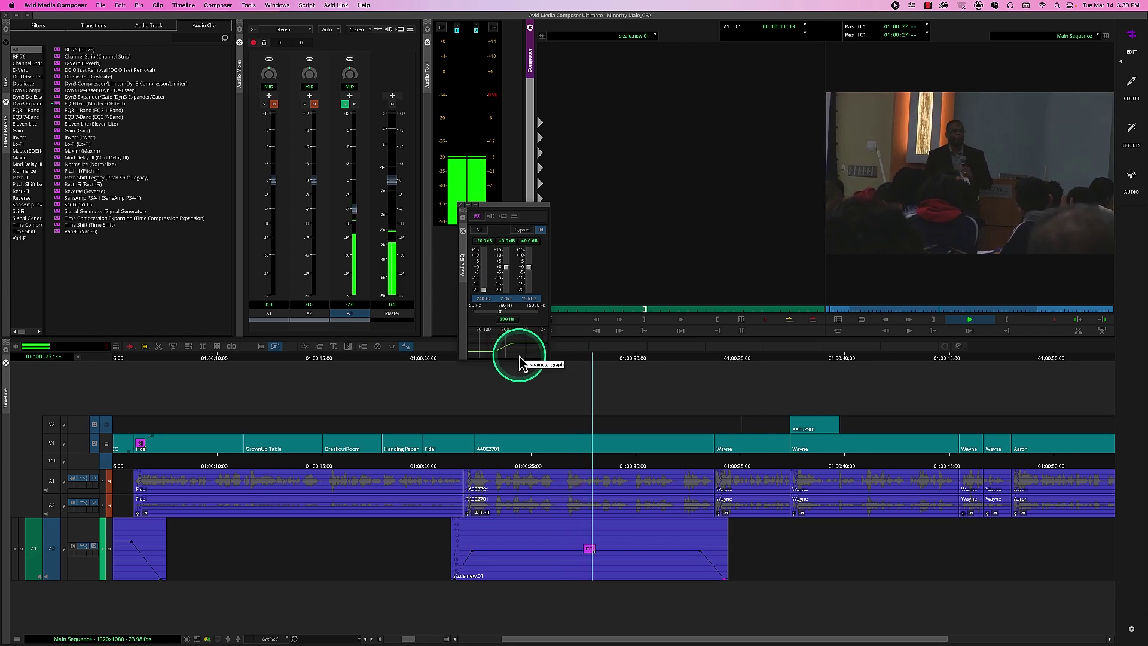
key("space")
Step: Set the A3 music clip's low EQ band to -14.7 dB and its high band to about +13 dB, and play the music
left_click_drag(483, 288, 484, 258)
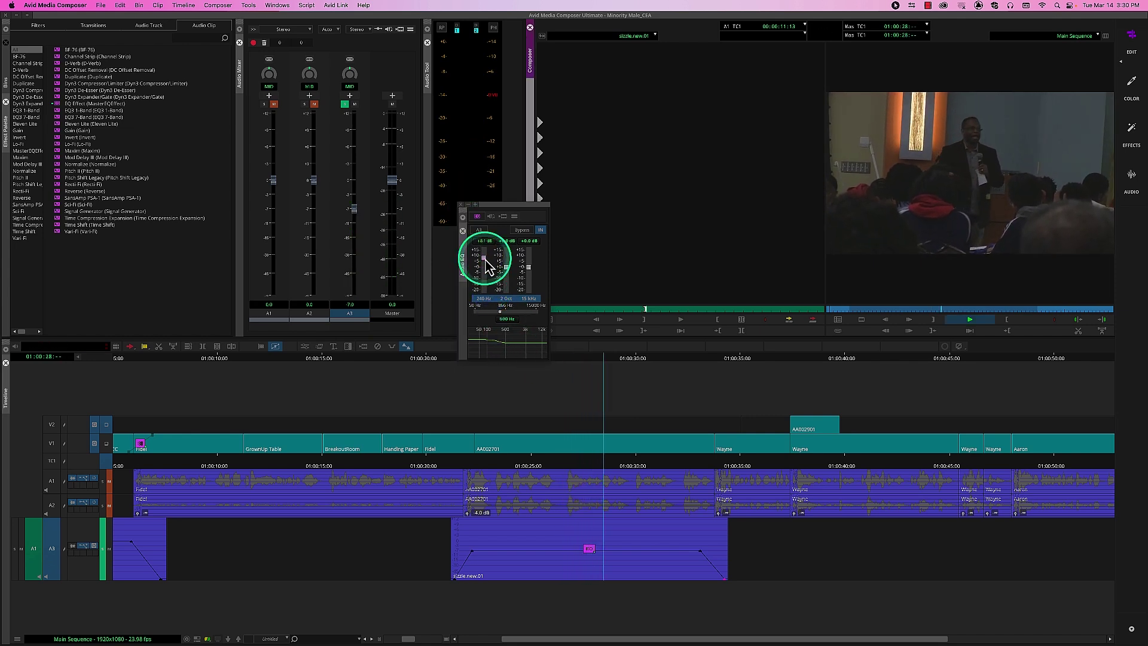
key("space")
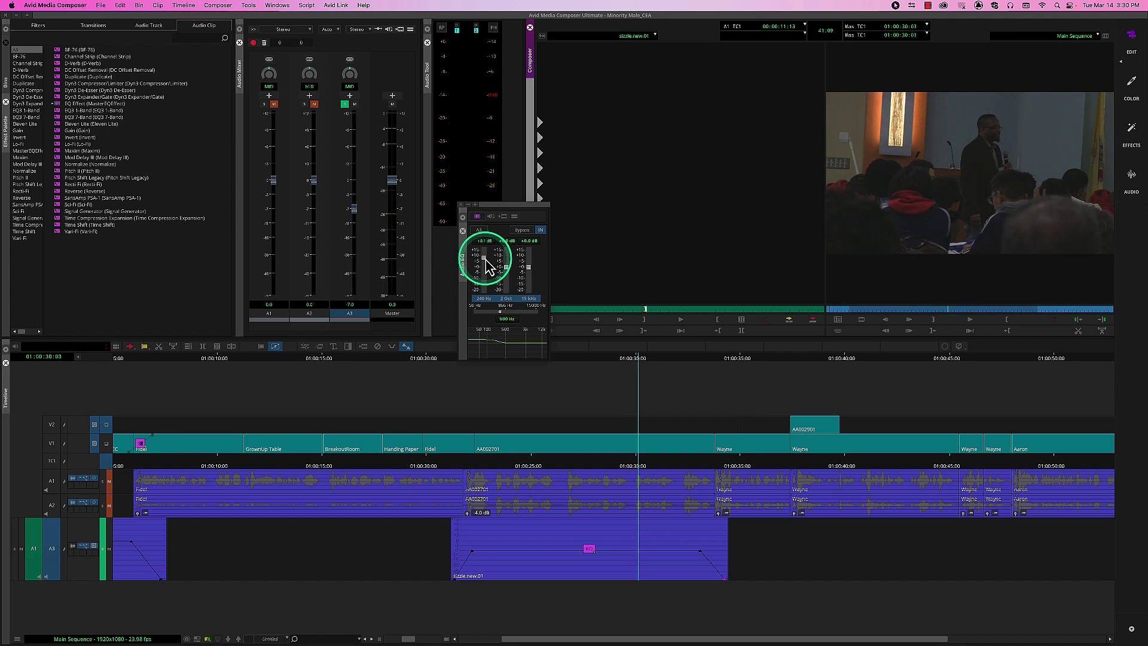
left_click_drag(485, 259, 530, 256)
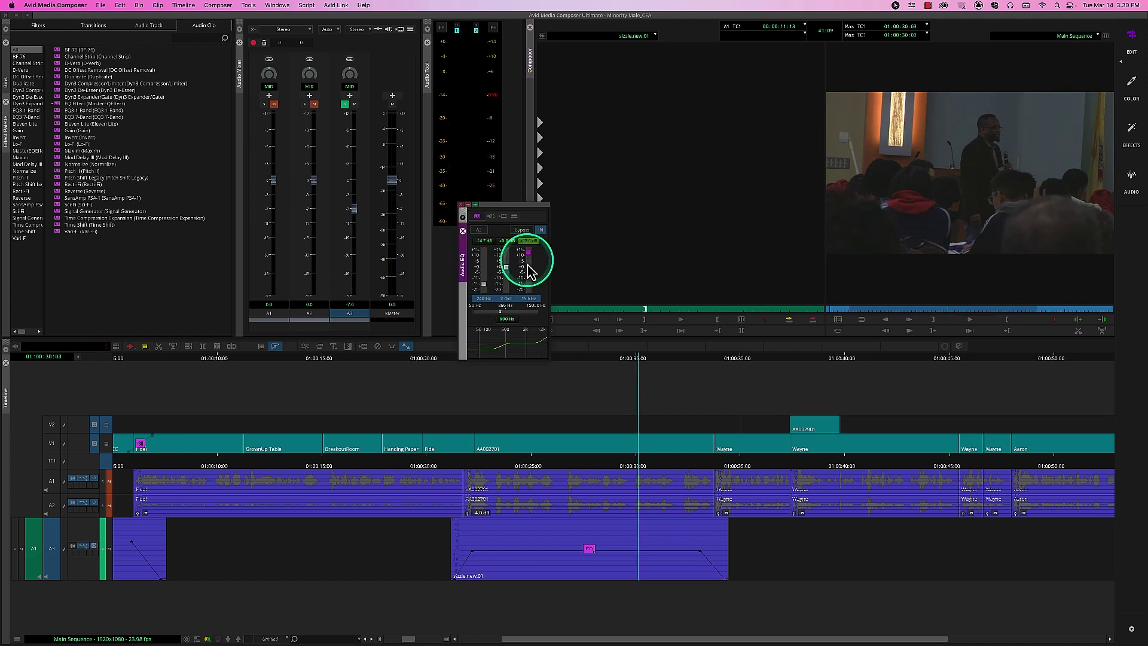
key("space")
left_click(505, 466)
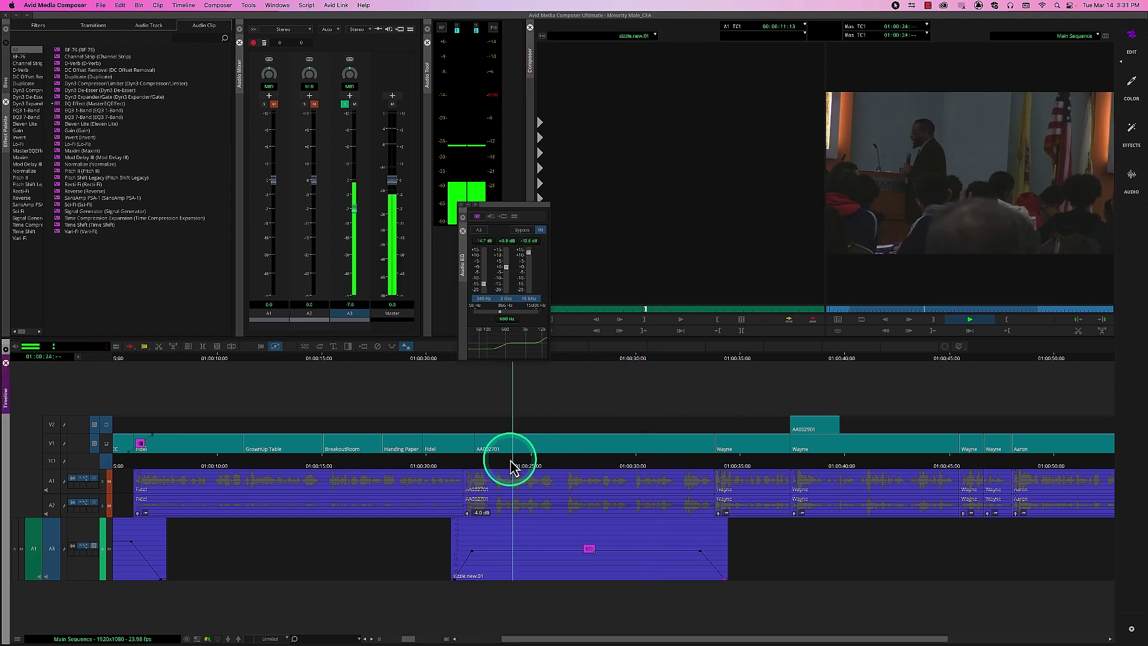
key("space")
Step: Close the Audio EQ tool and replace the A3 music clip's EQ with the D-Verb effect
left_click(463, 230)
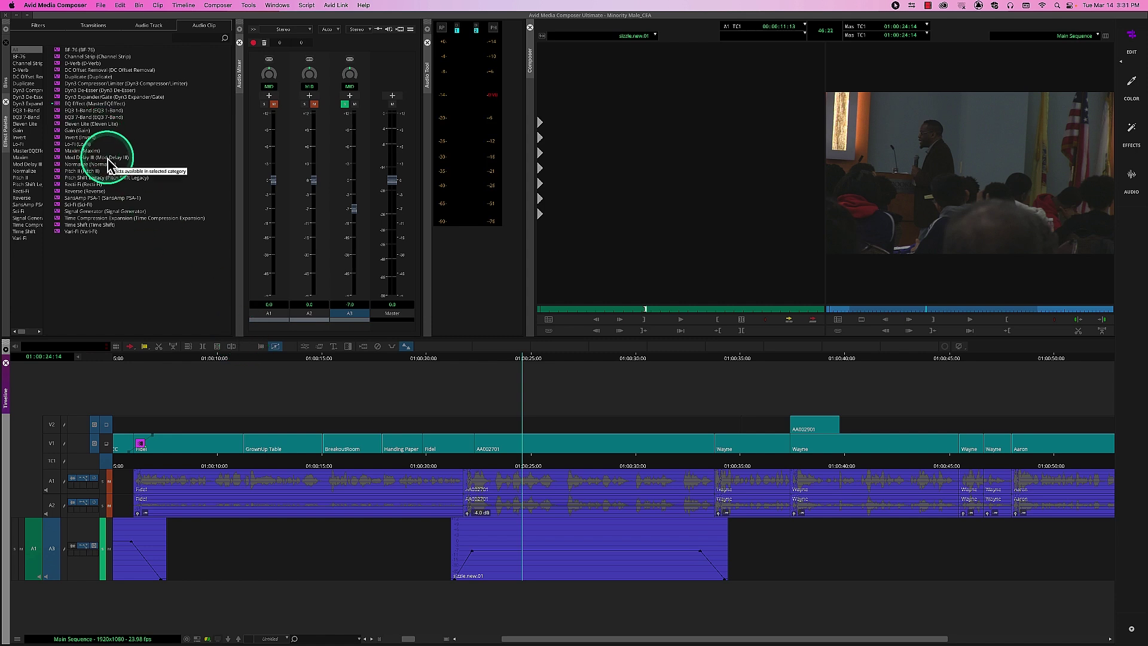
left_click(75, 64)
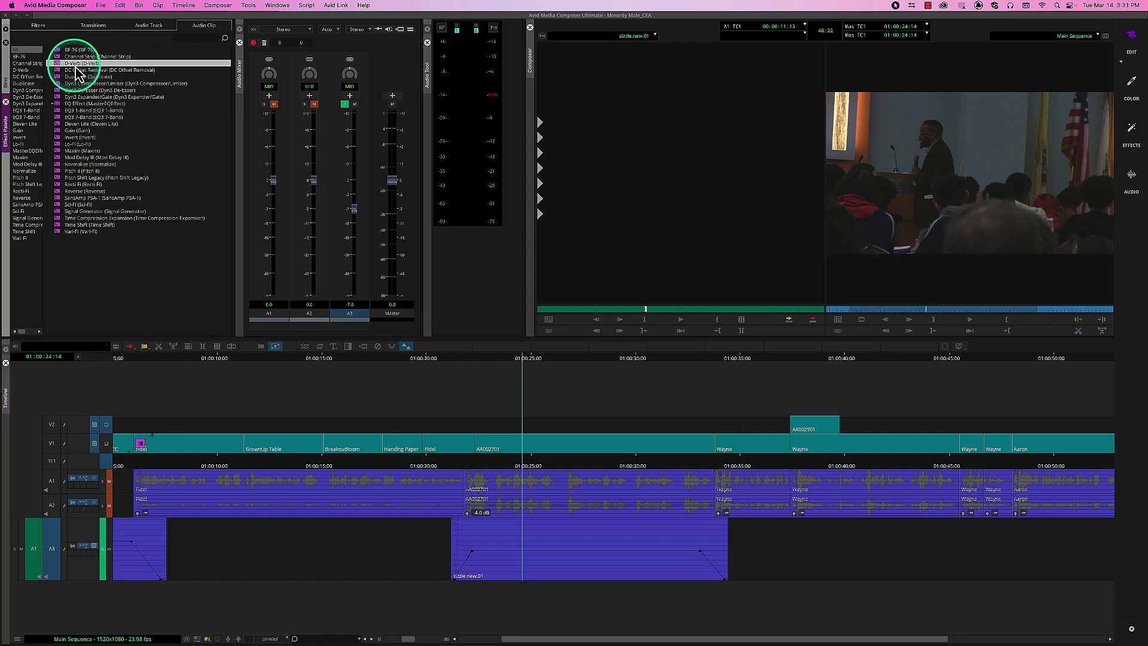
left_click_drag(228, 230, 535, 531)
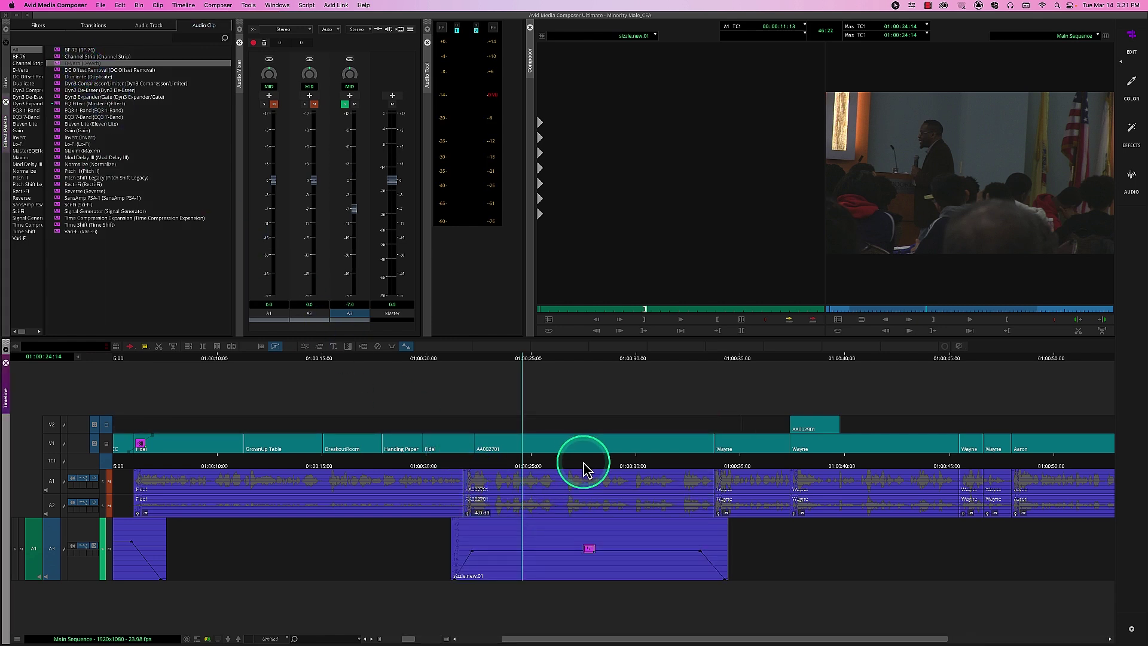
left_click(516, 463)
Step: Show the AudioSuite tool and open the D-Verb settings for the A3 music clip beside the composer
left_click(276, 58)
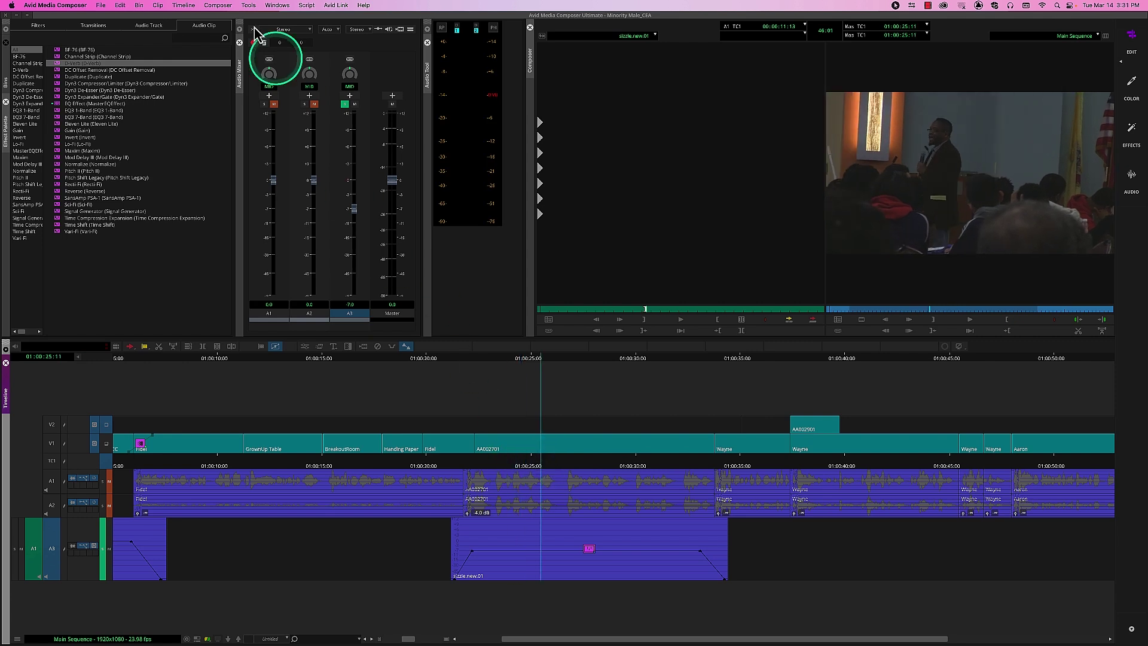
left_click(249, 12)
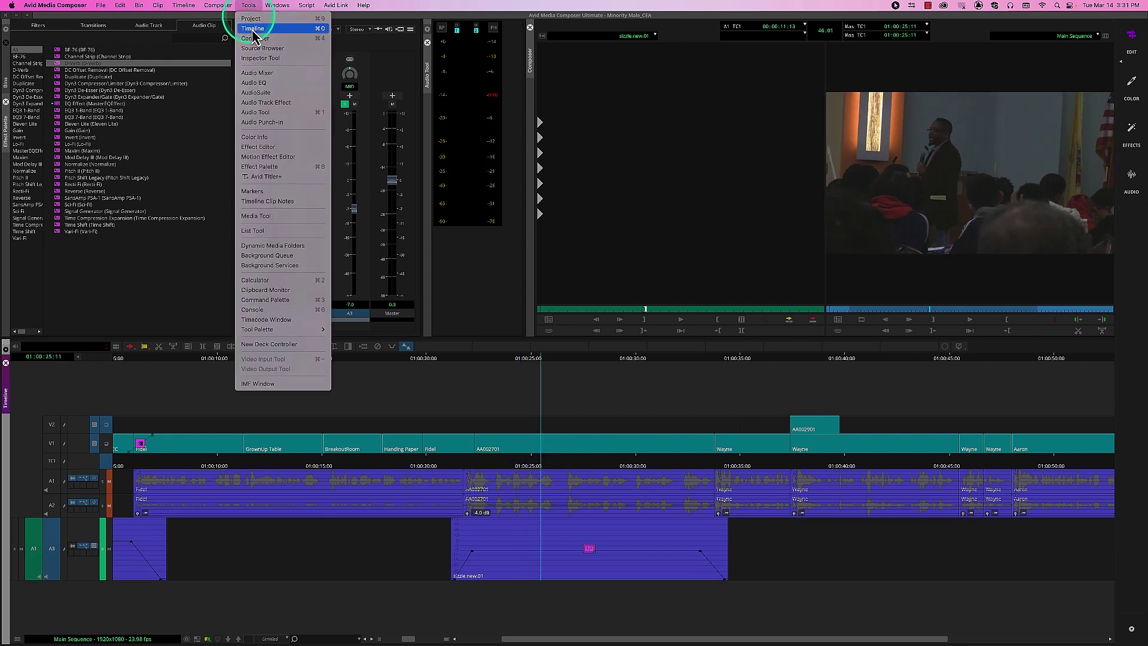
left_click(275, 94)
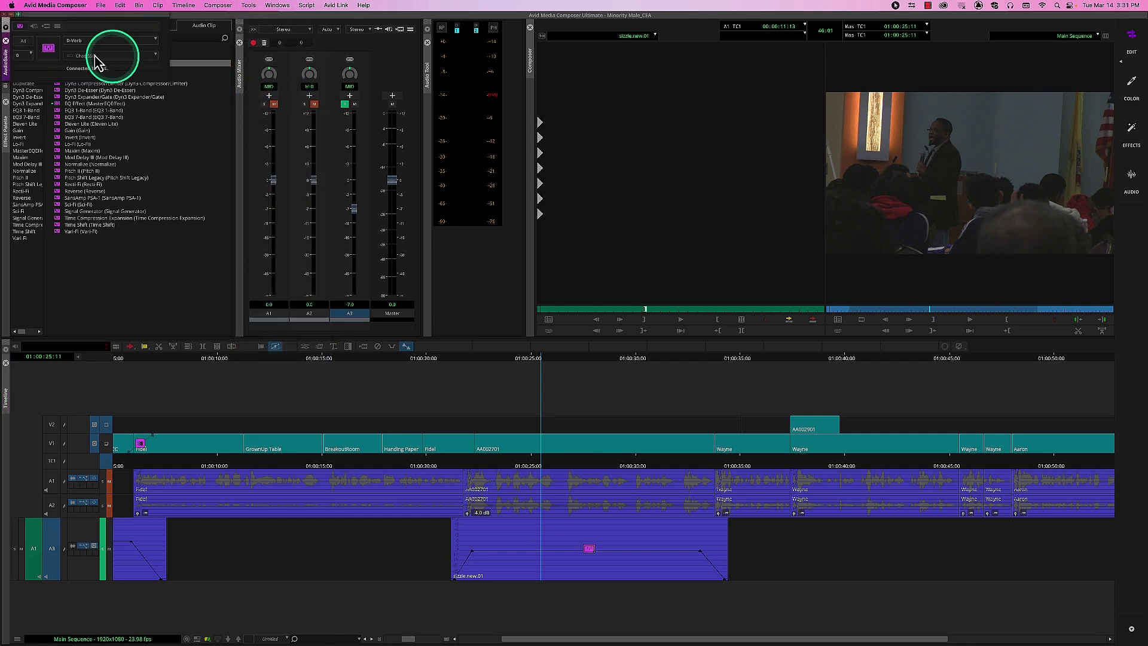
left_click_drag(7, 63, 464, 306)
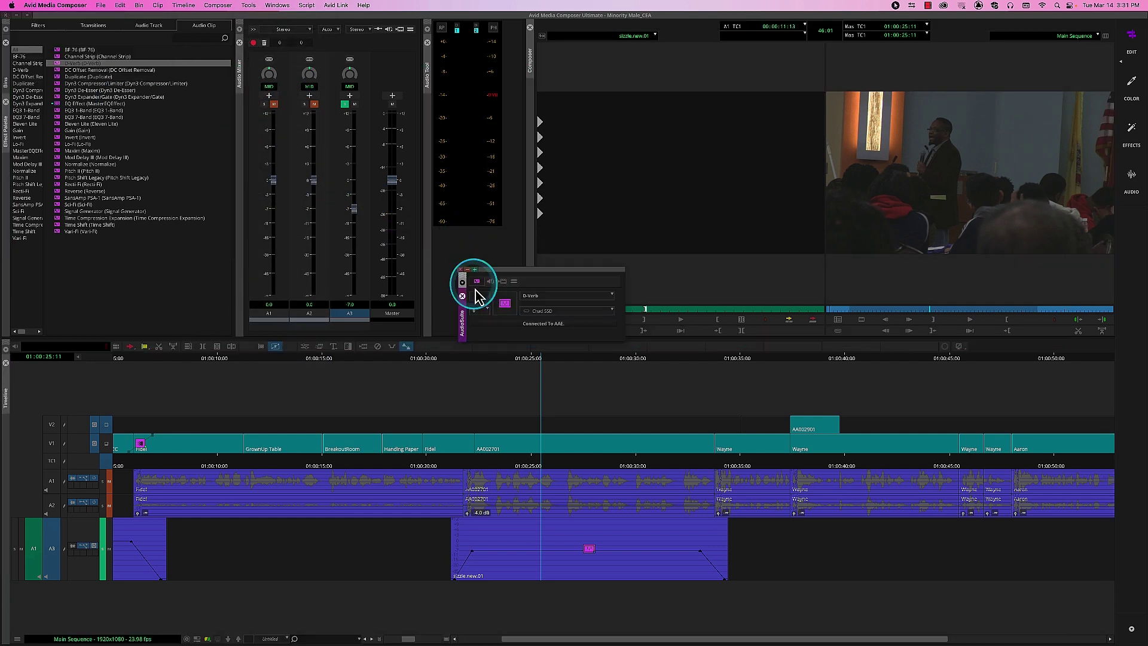
left_click(508, 306)
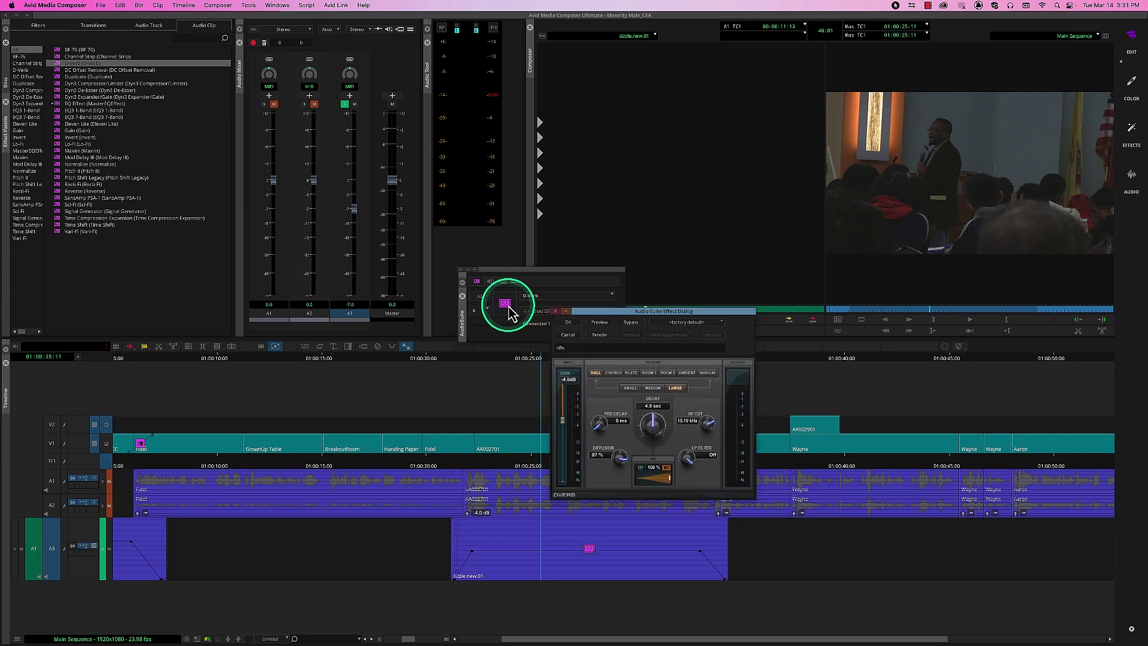
left_click_drag(616, 314, 553, 158)
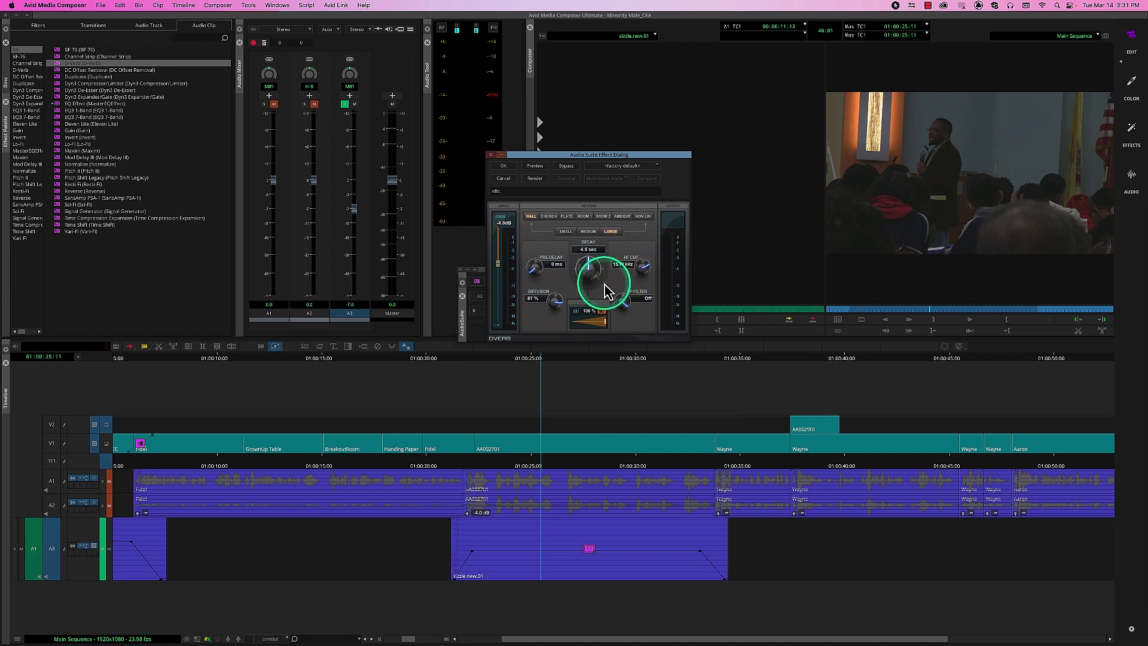
Step: Preview the Hall reverb on the A3 music clip, lower its mix to 41 %, and stop the preview
left_click(535, 167)
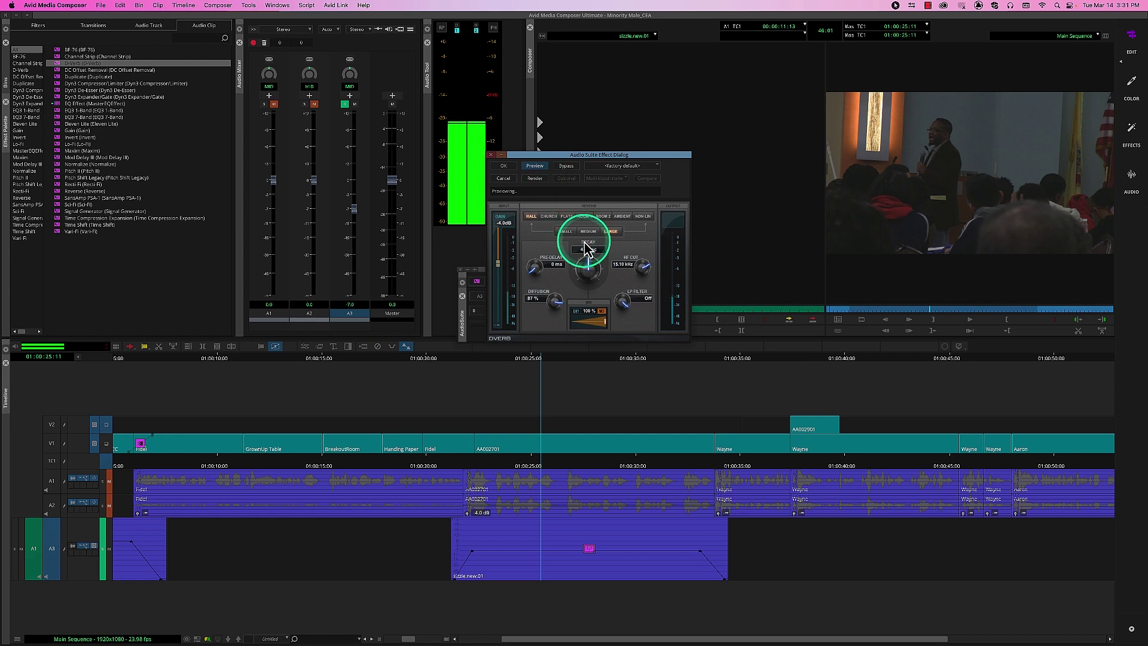
left_click(537, 220)
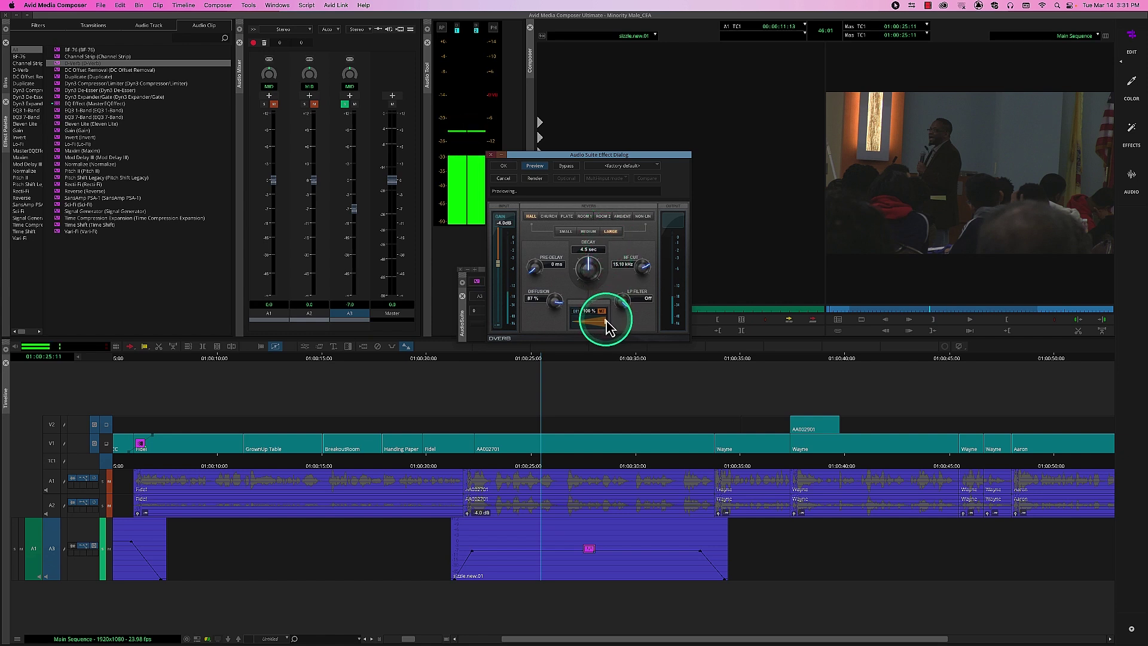
left_click_drag(605, 323, 592, 330)
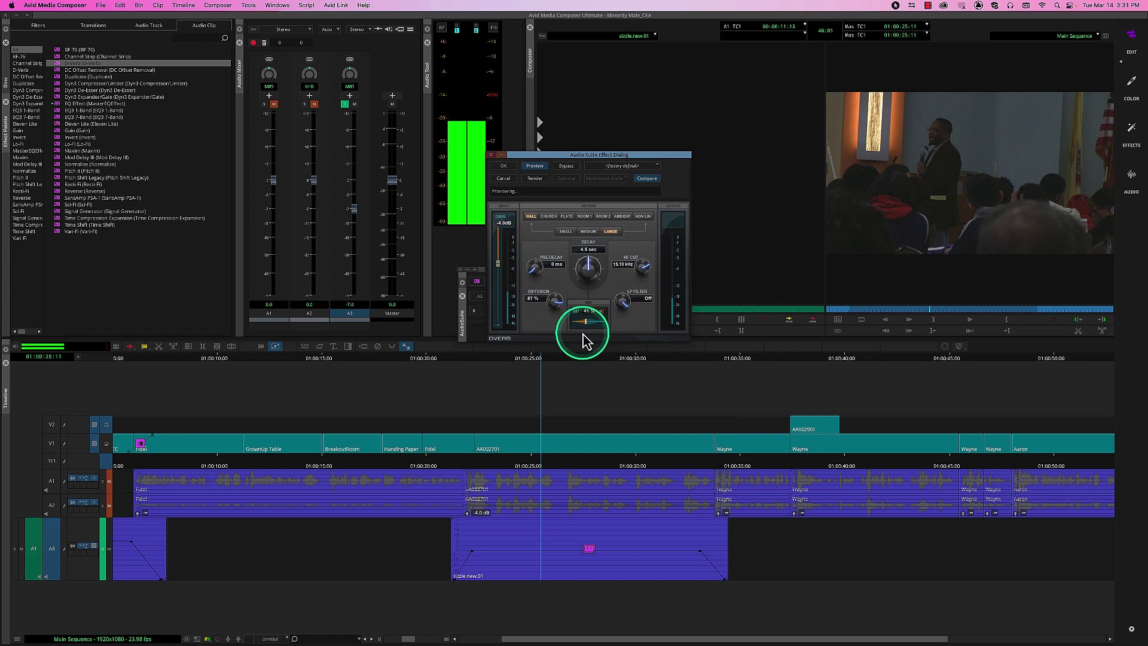
left_click(503, 179)
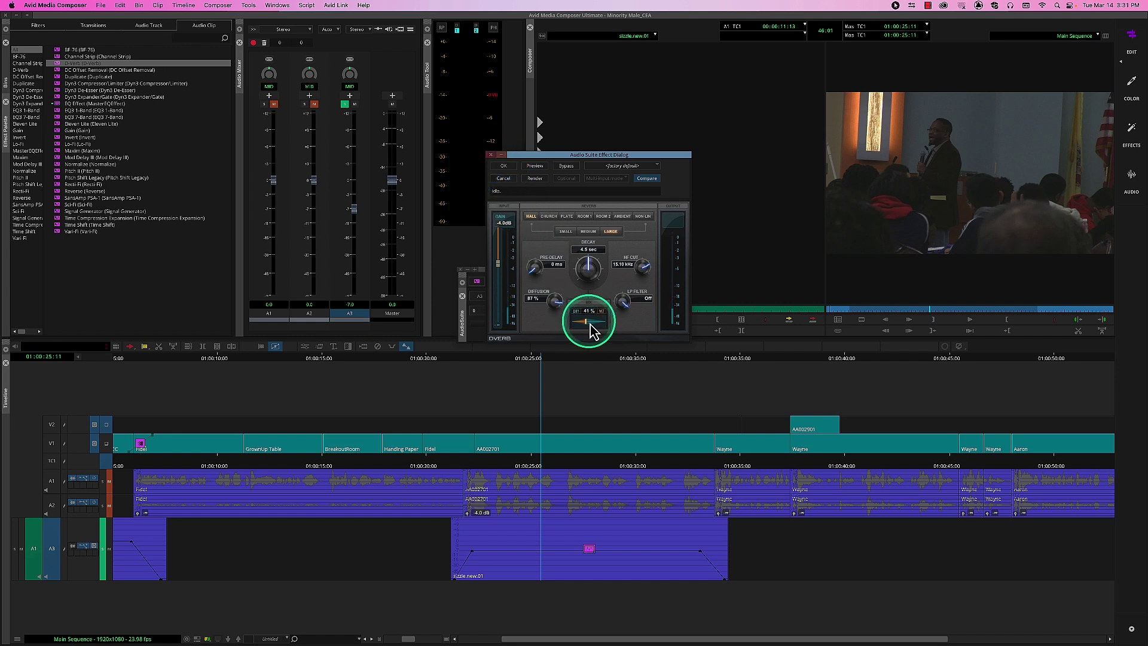
Step: Close the D-Verb settings and the AudioSuite tool, and remove the D-Verb effect from the A3 music clip
left_click(492, 161)
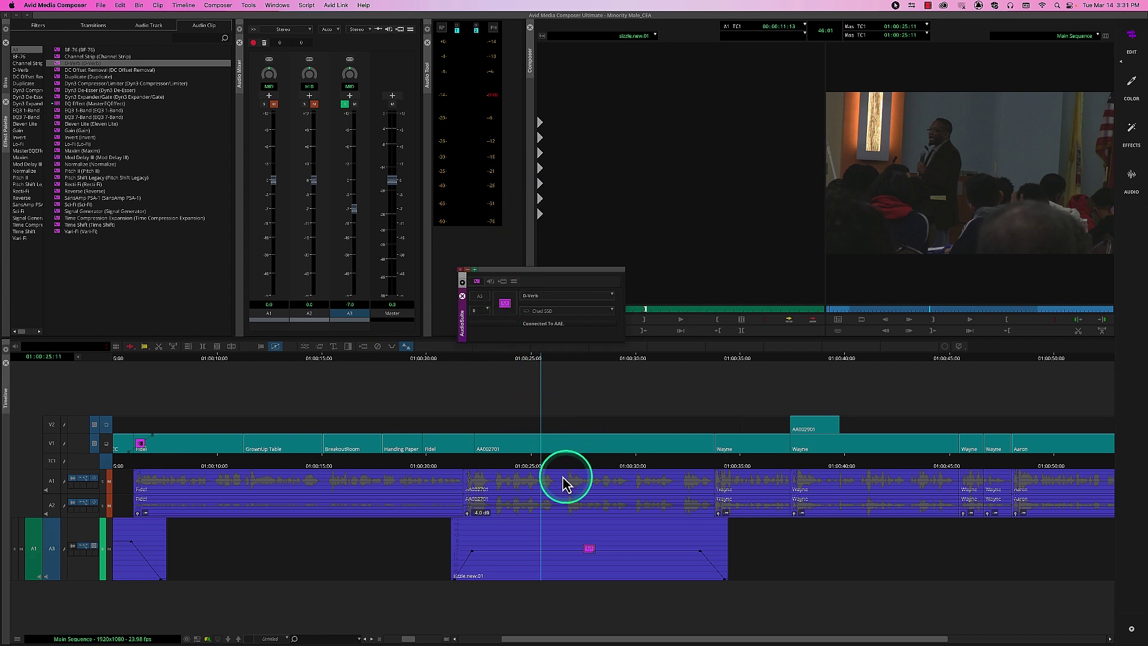
left_click_drag(545, 476, 553, 474)
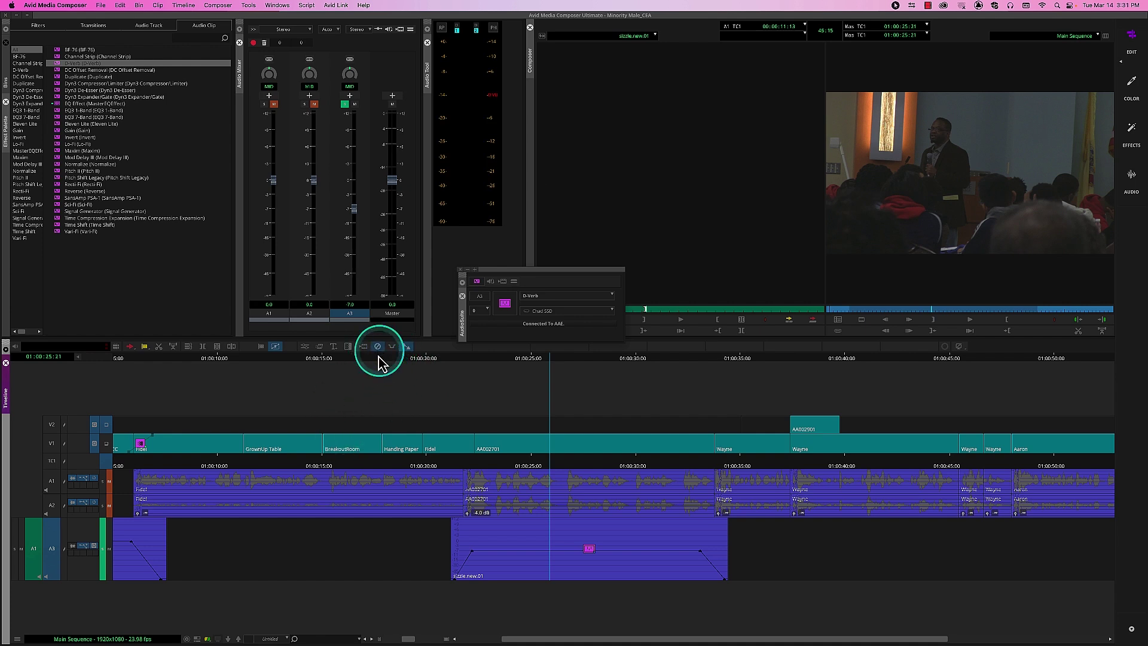
left_click(462, 296)
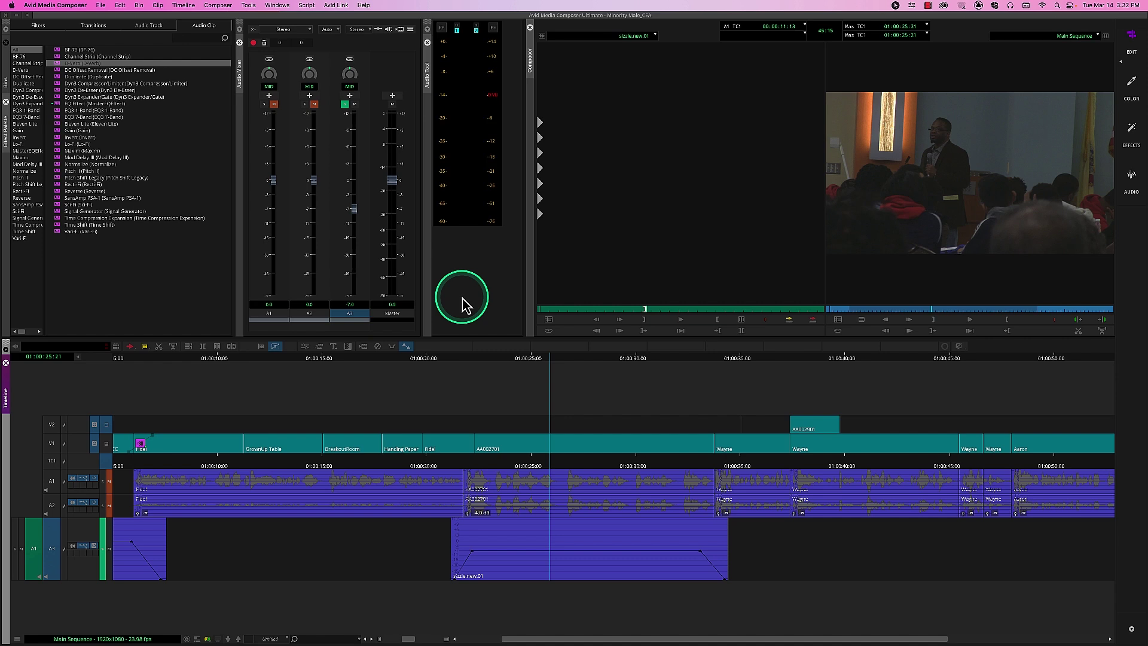
Step: Show the clip gain values on track A1 and play from the start of the AA002701 clip
left_click(497, 467)
left_click(495, 482)
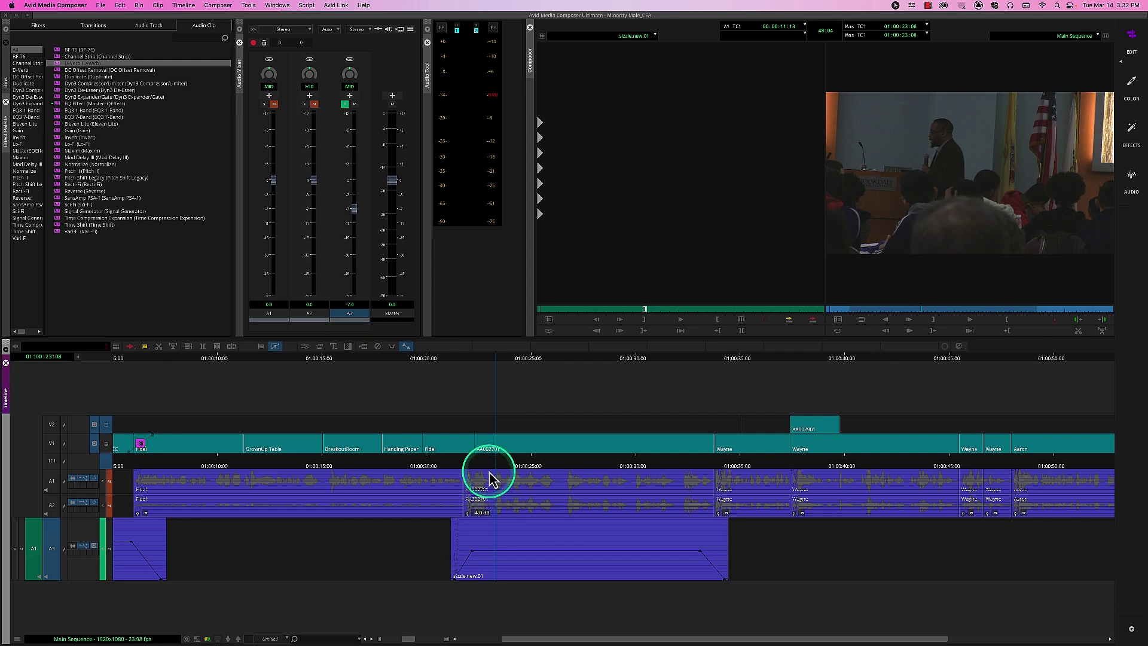
left_click(74, 477)
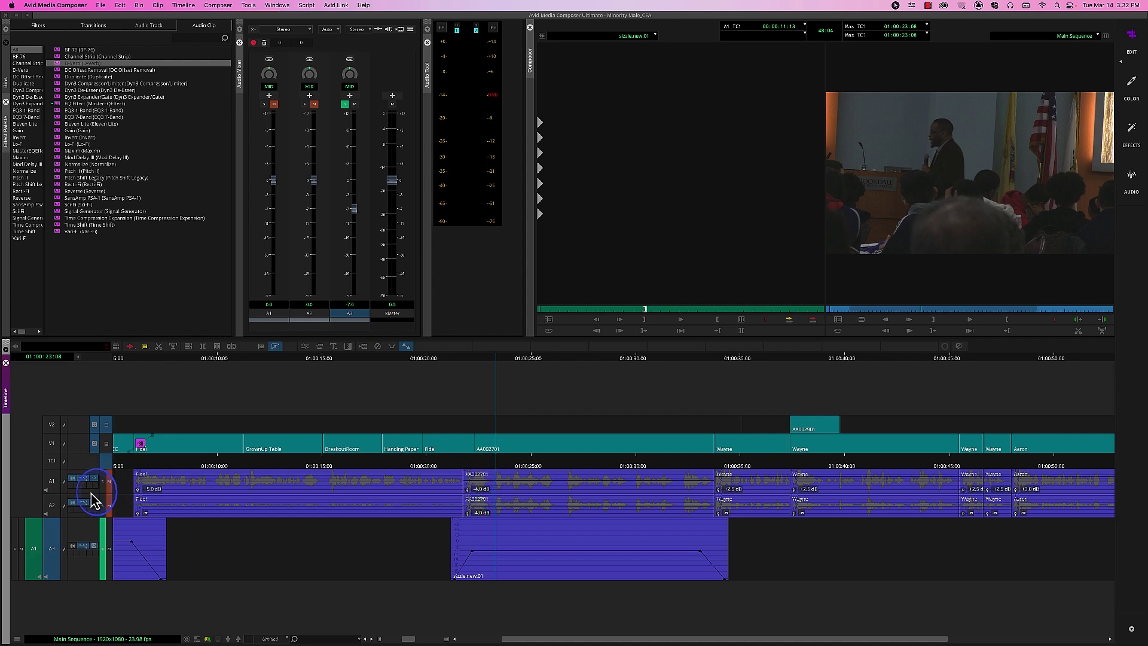
left_click(482, 466)
key("space")
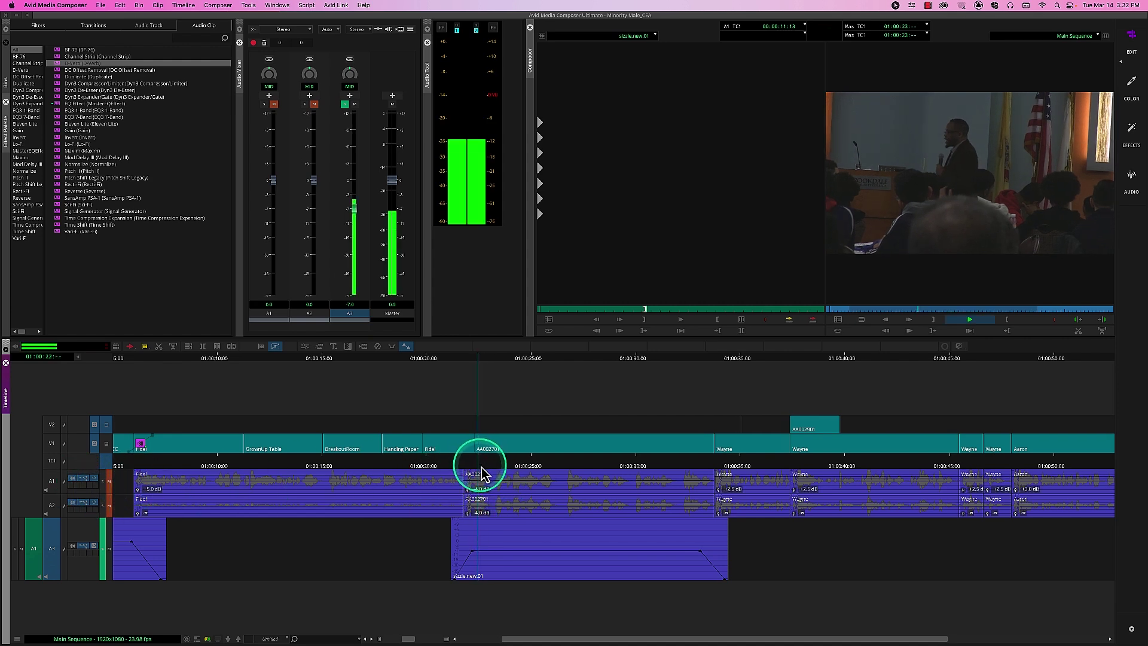
Step: Turn off the A3 solo, solo A1 and A2 instead, and play the AA002701 clip's sound from near its start
left_click(103, 548)
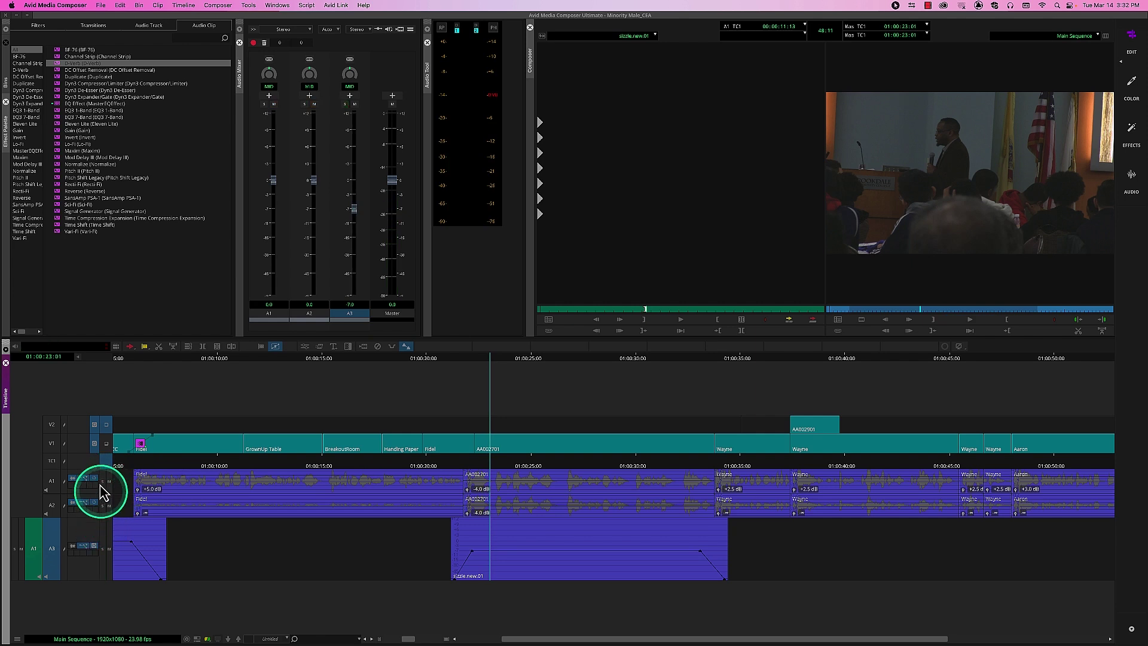
left_click(103, 482)
left_click(103, 505)
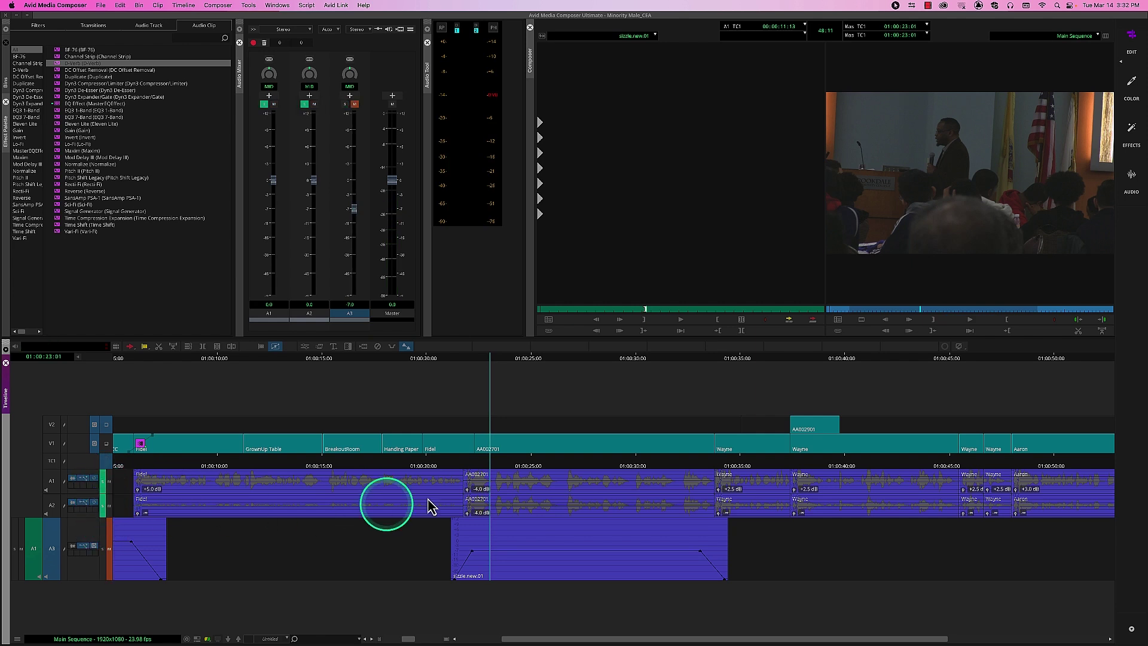
left_click(482, 465)
key("space")
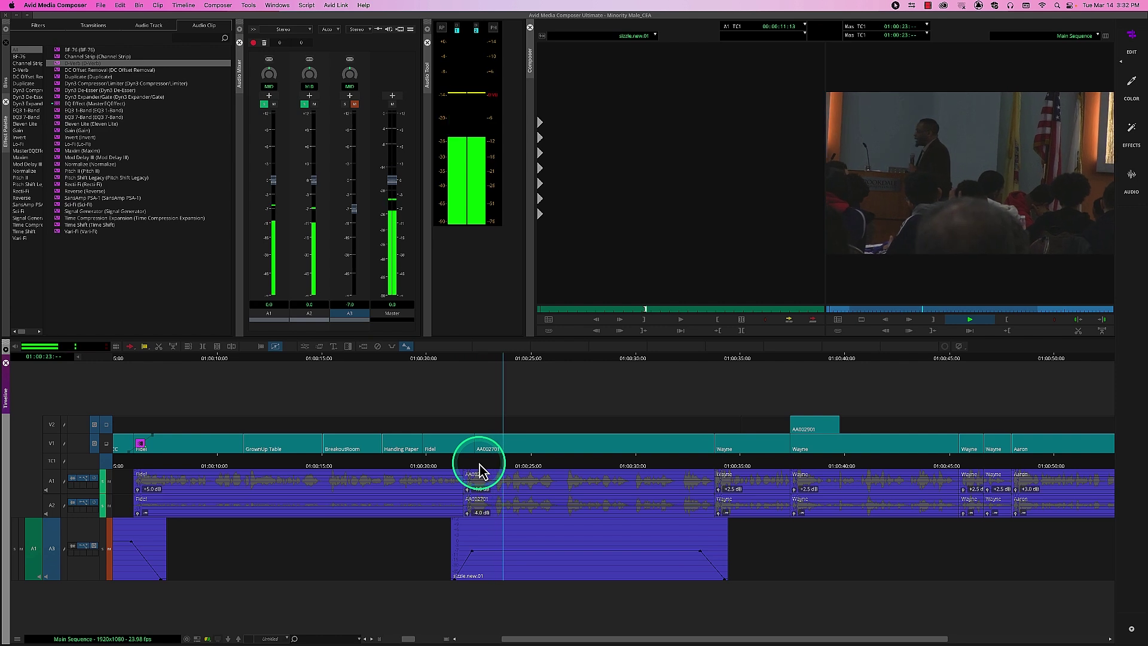
Step: Pan track A1 fully left (L100) and A2 fully right (R100), and play the AA002701 clip from near its start
key("space")
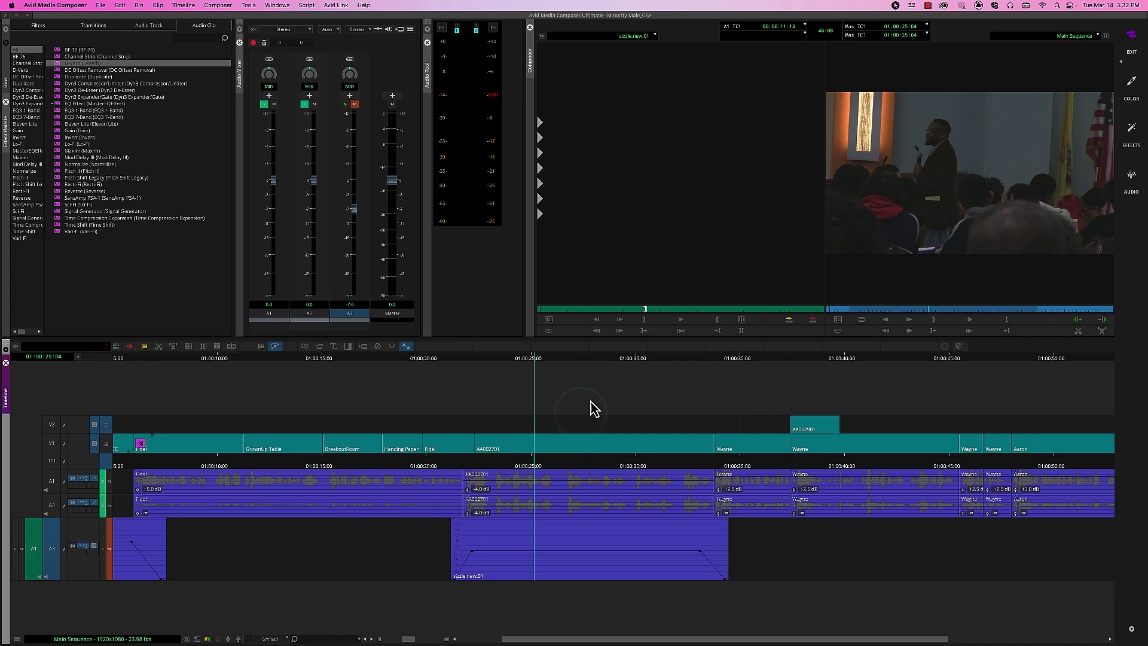
left_click(269, 75)
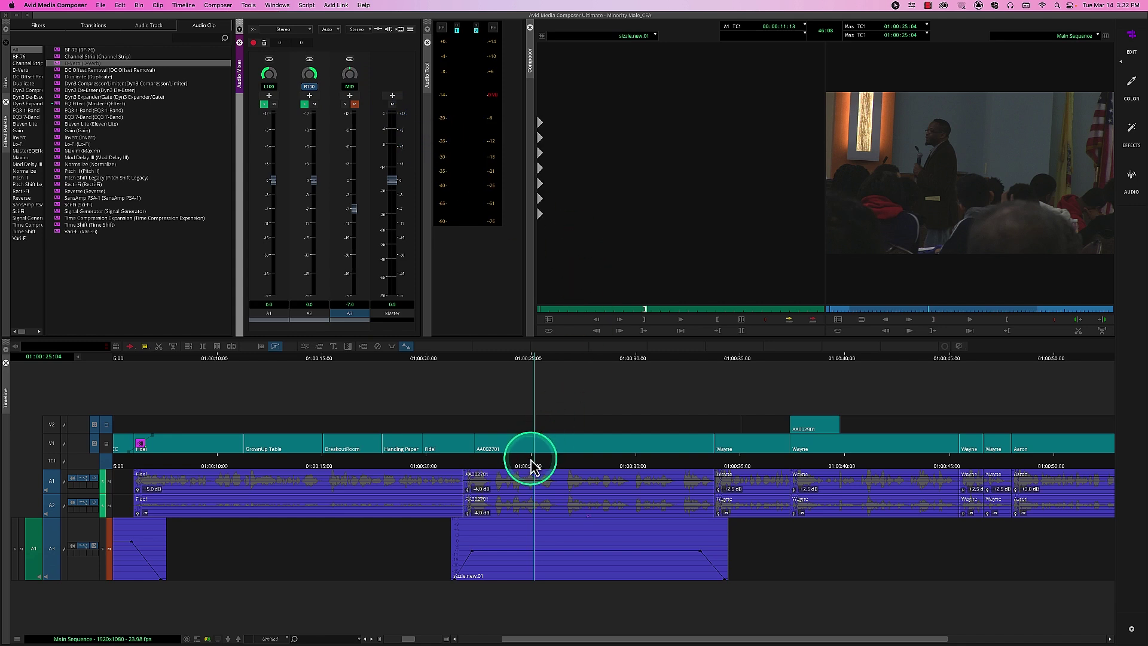
left_click(490, 467)
key("space")
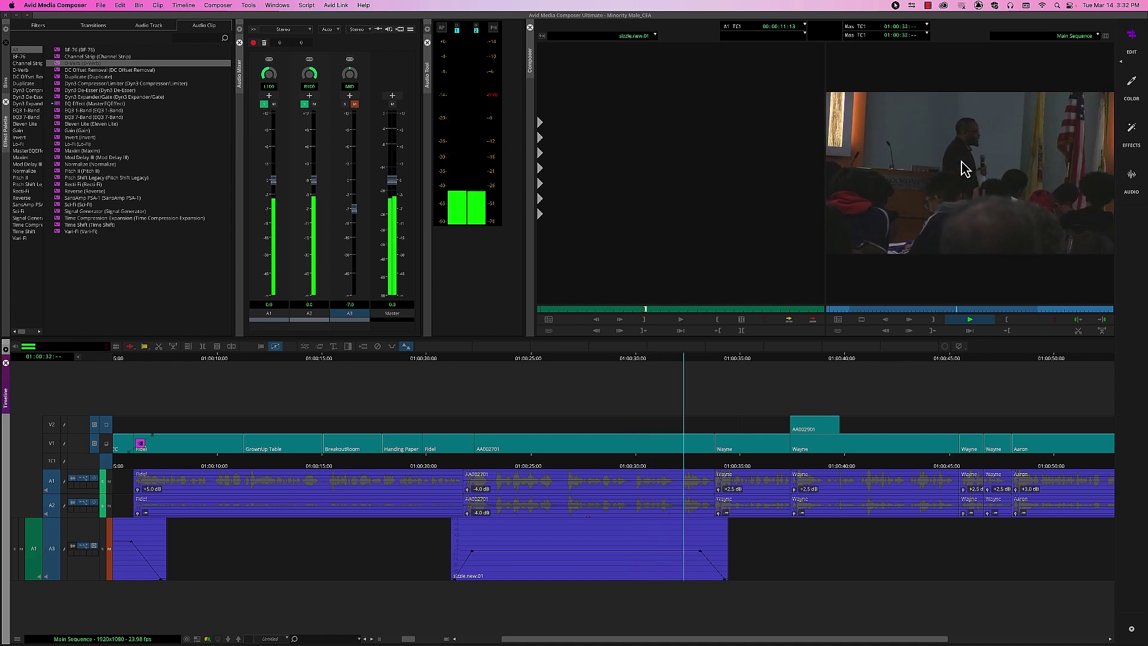
key("space")
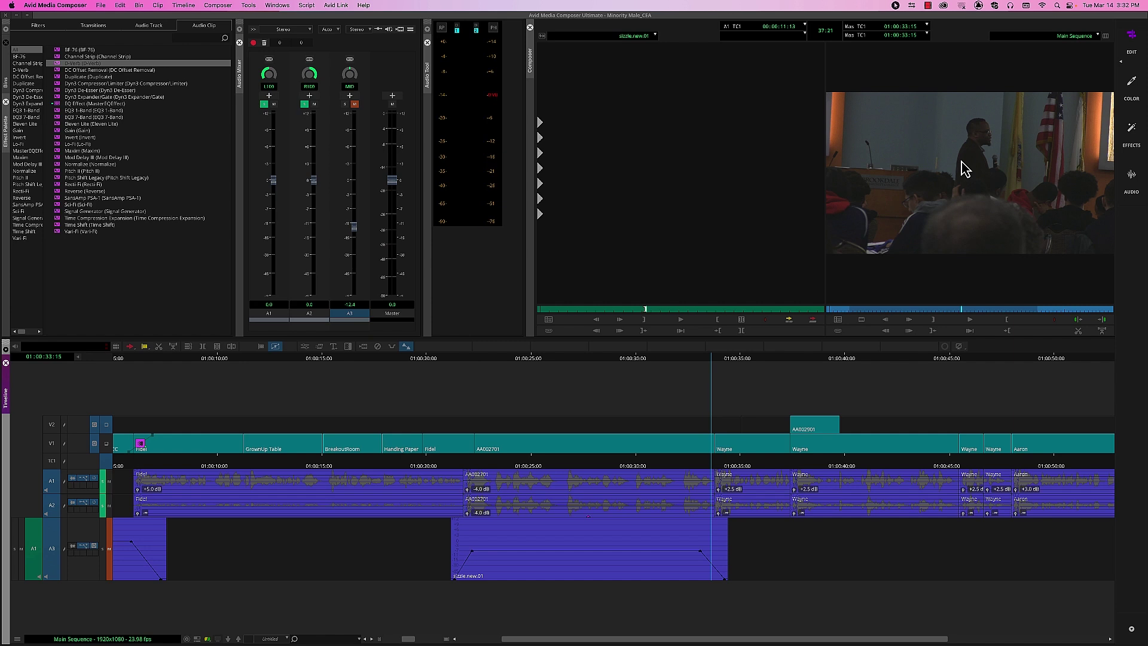
Step: Check the default pan options for mono tracks in the user's Audio settings, and close the settings
key("super+equal")
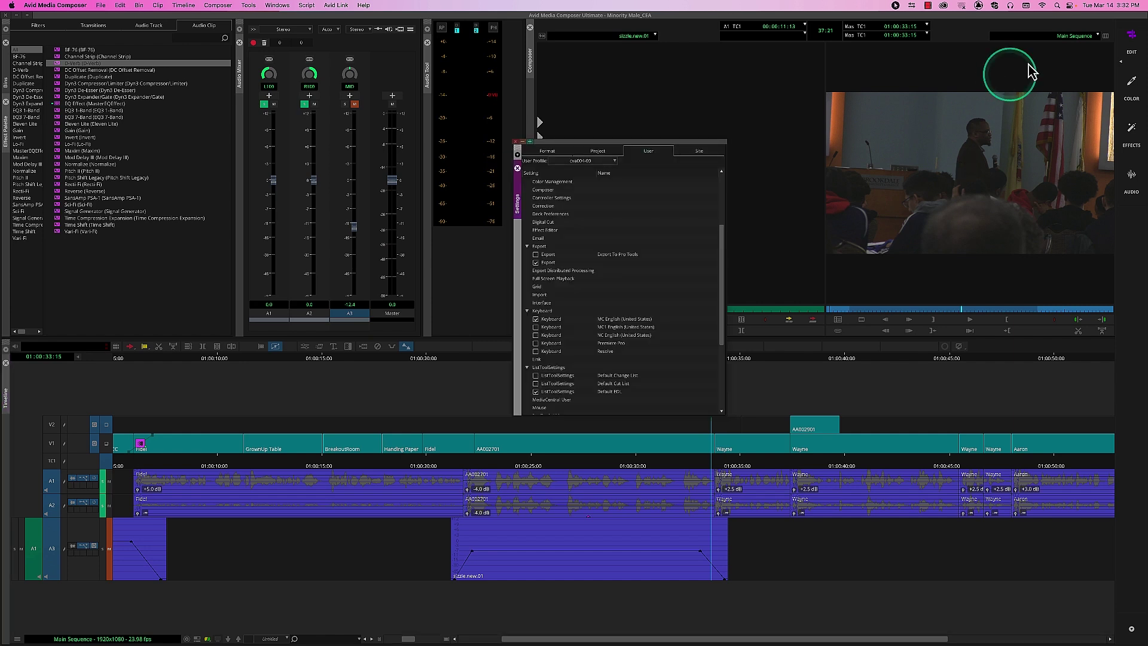
scroll(557, 245, "up", 4)
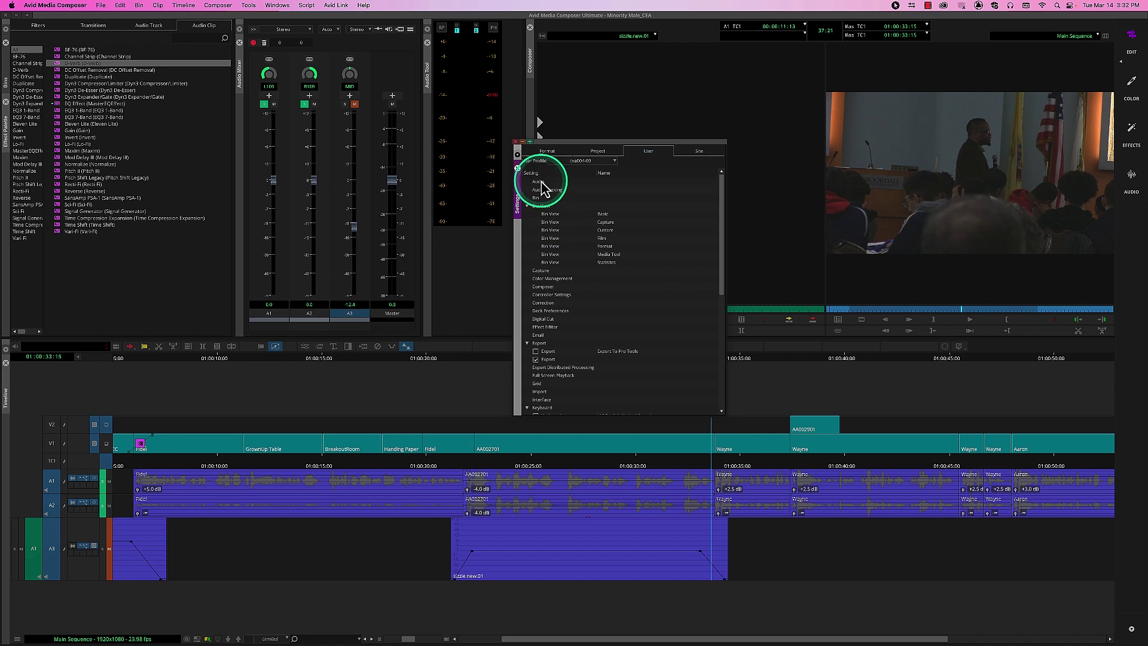
double_click(539, 182)
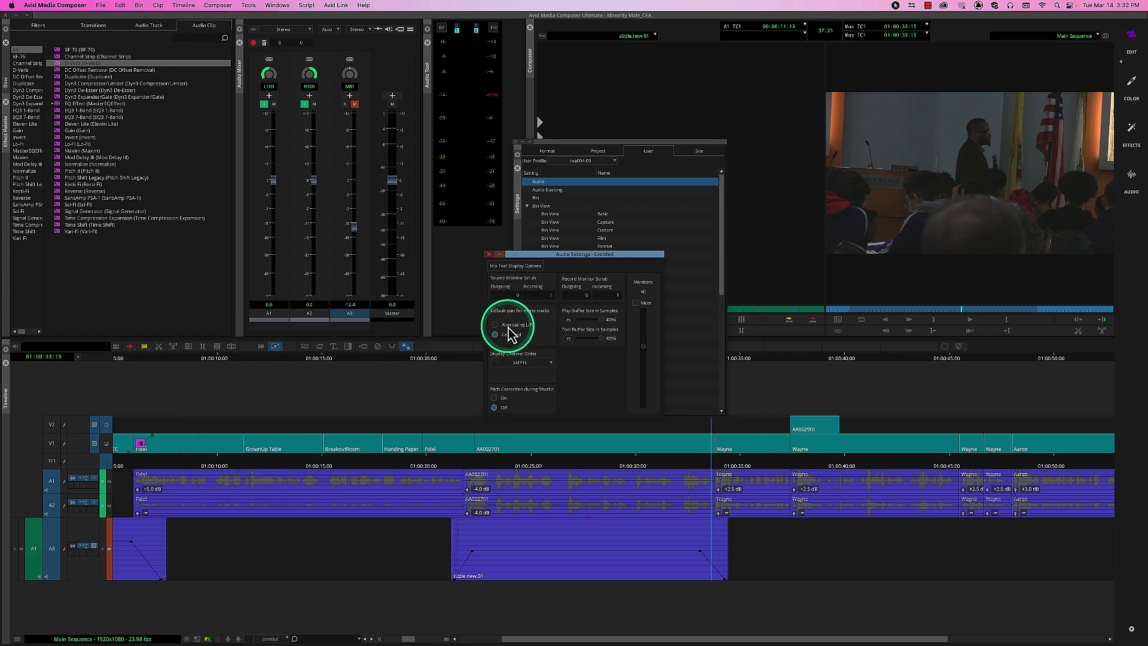
left_click(507, 325)
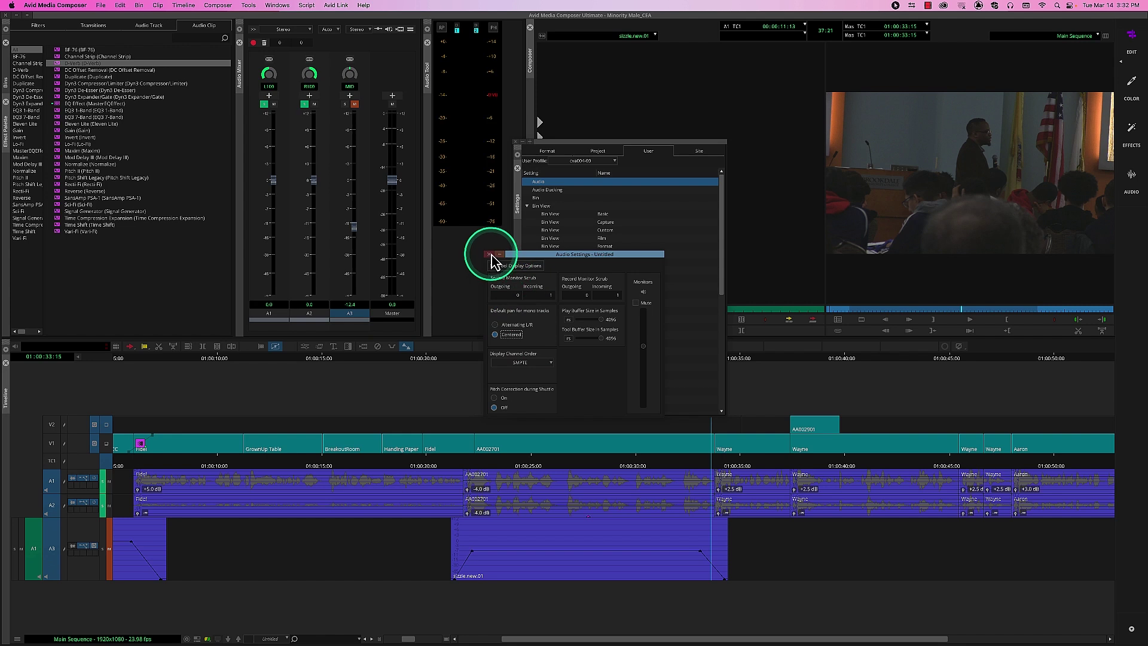
left_click(489, 254)
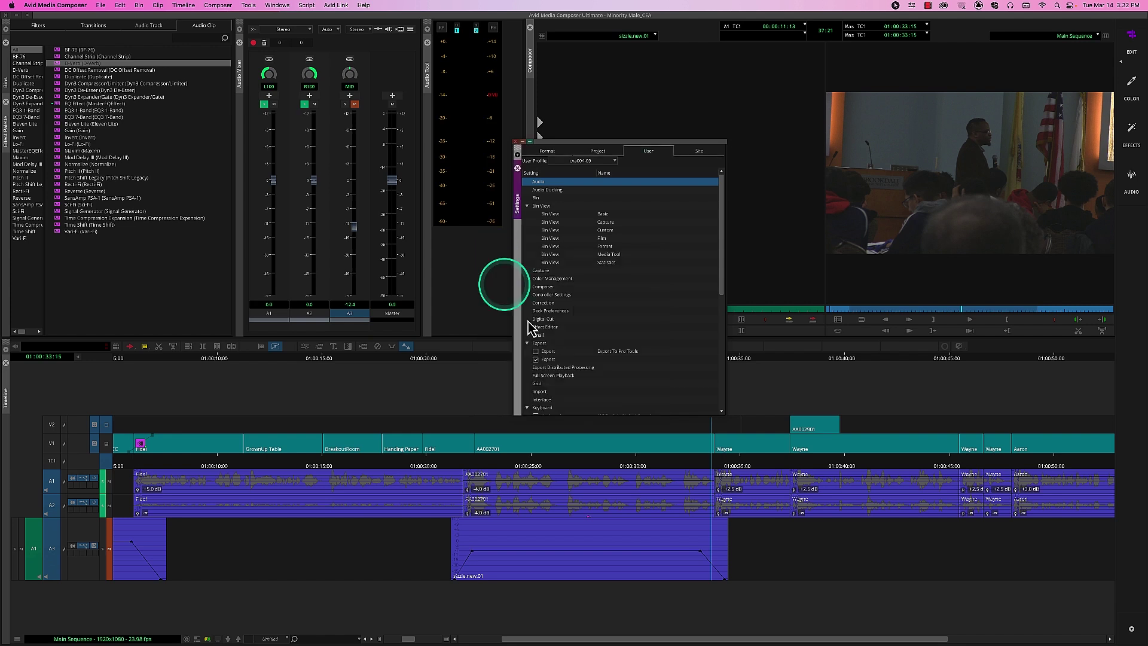
left_click(516, 142)
Step: Listen to the panned A1 and A2 sound near the start of the AA002701 clip and again further into it
left_click_drag(565, 468, 513, 471)
key("space")
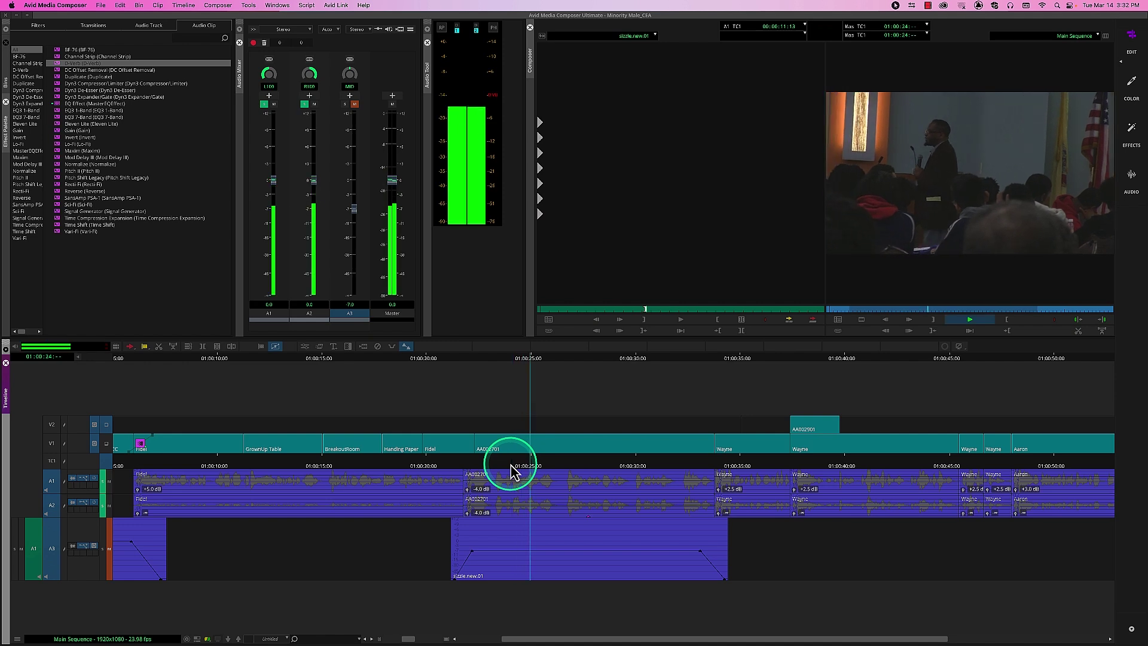
key("space")
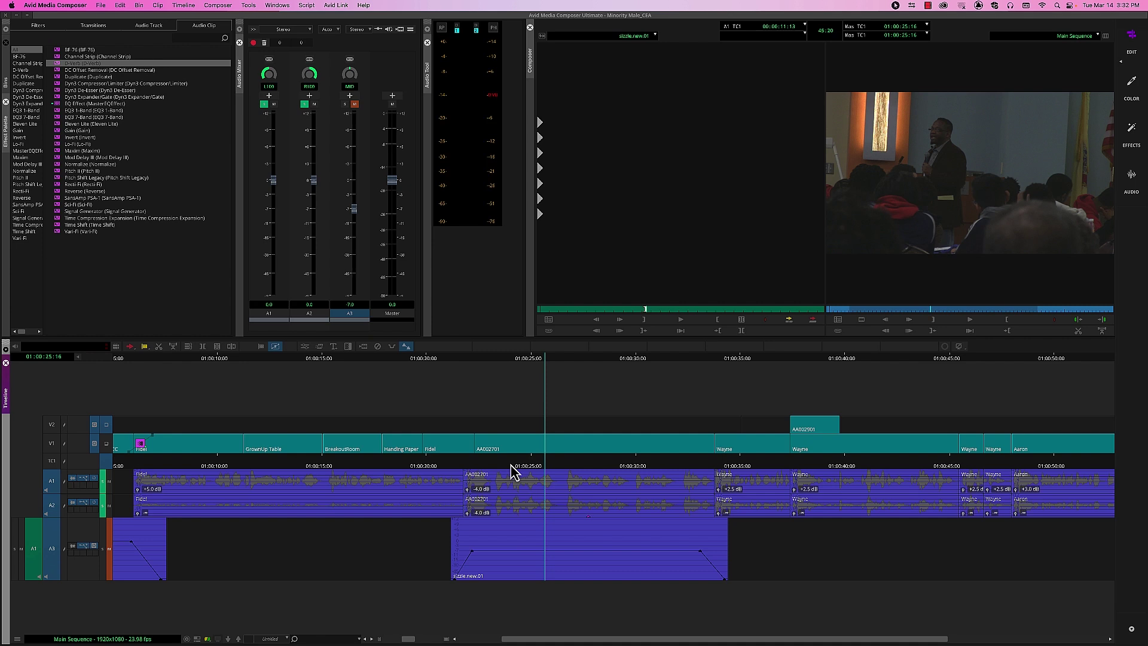
left_click_drag(512, 473, 569, 465)
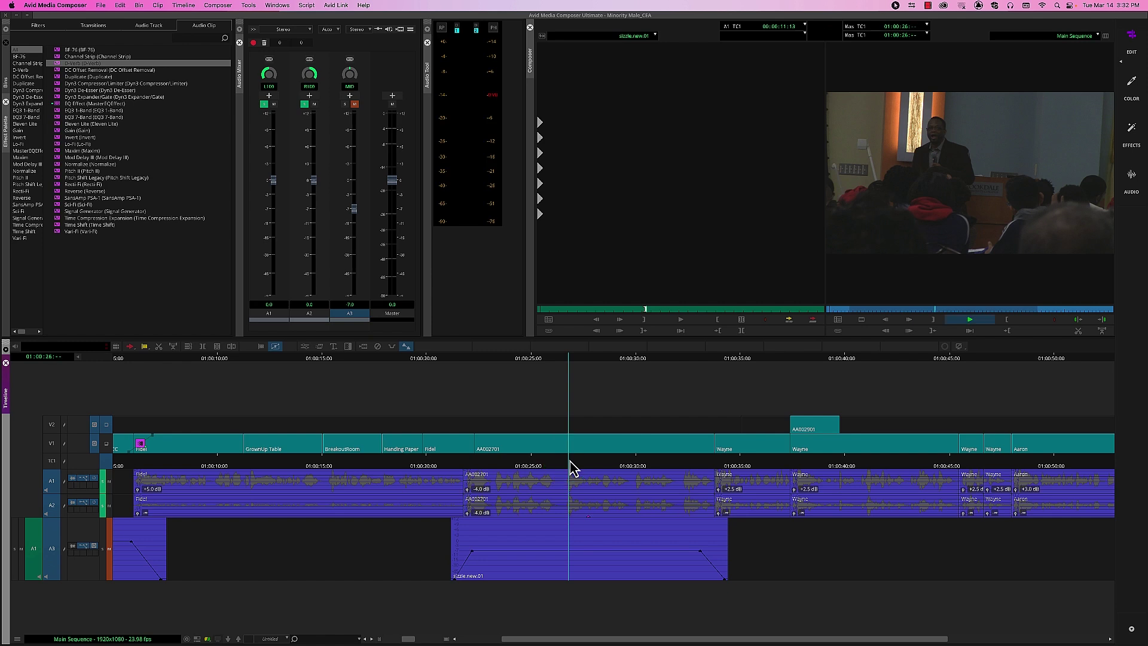
key("space")
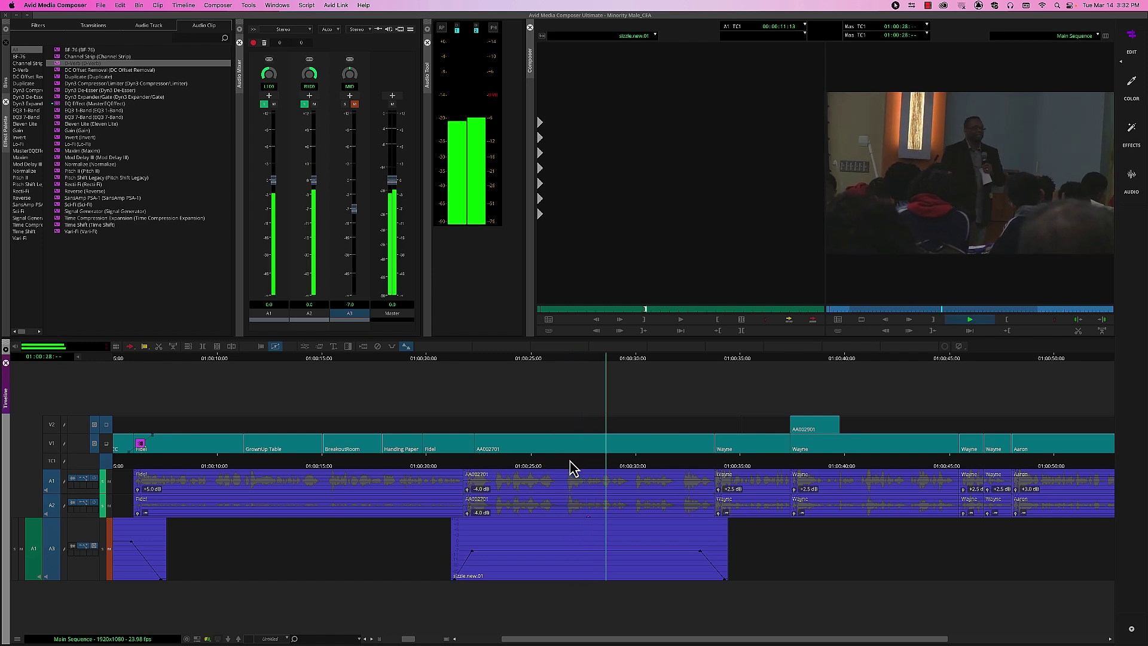
key("space")
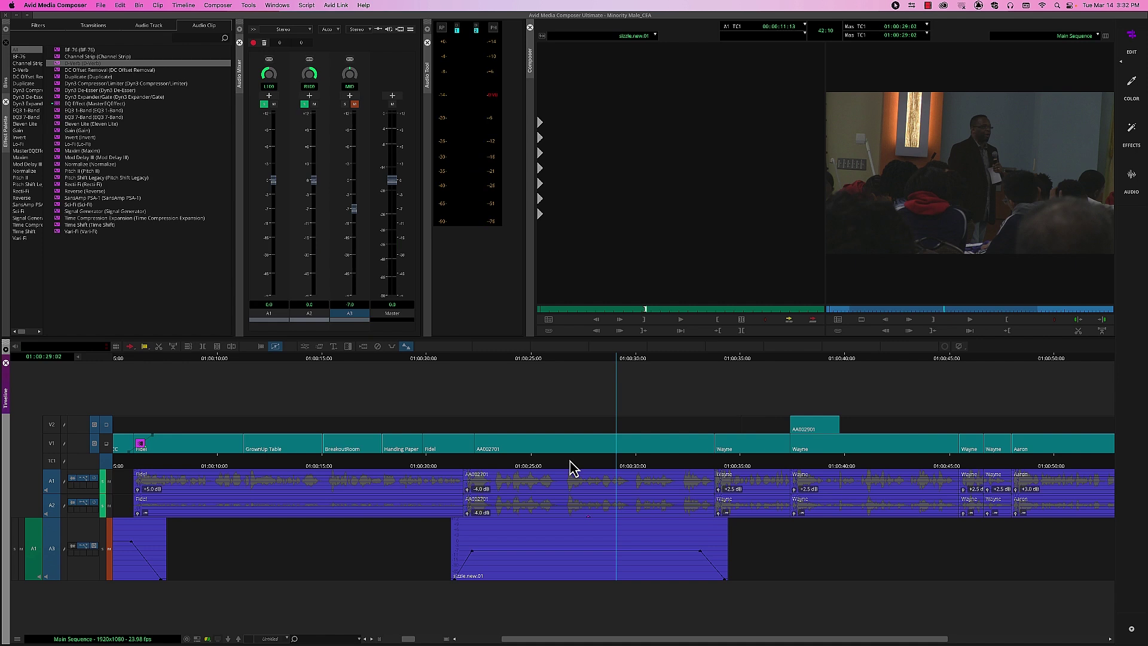
left_click(308, 76)
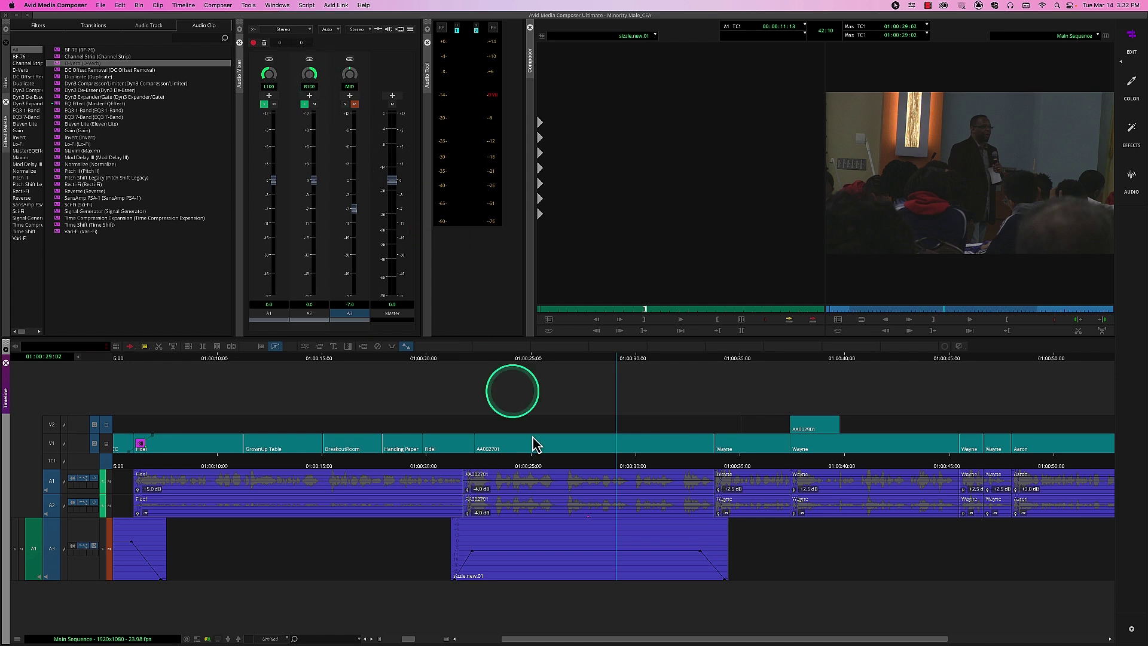
Step: Place the playhead near the start of the AA002701 clip and switch the Audio Mixer to Clip mode
left_click_drag(541, 464, 505, 465)
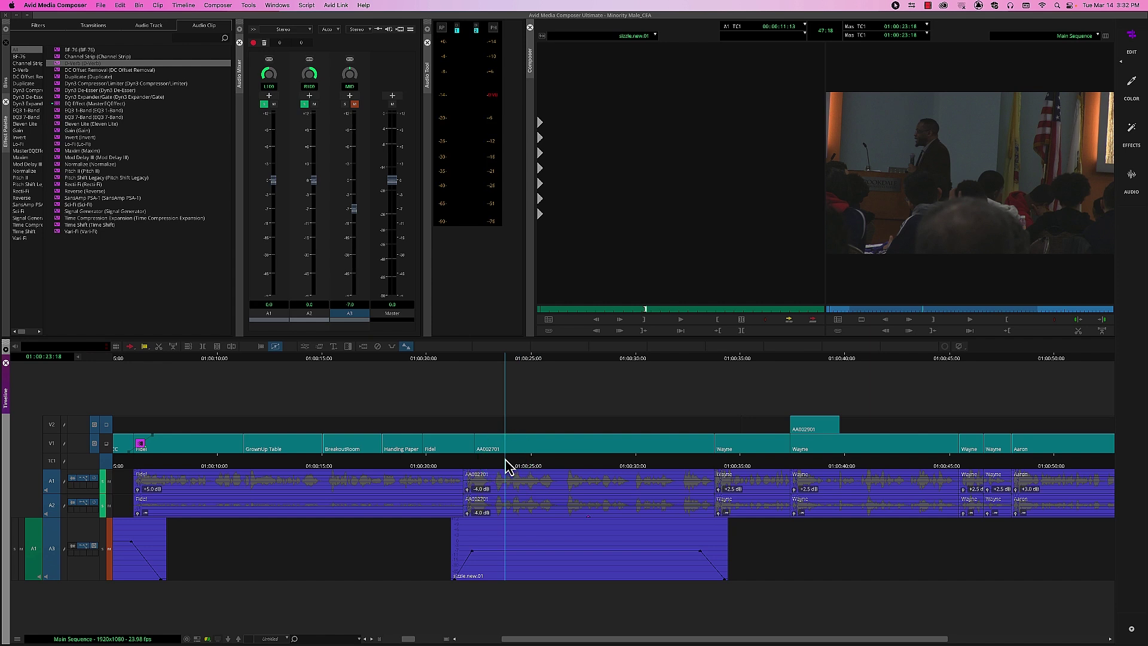
left_click(507, 466)
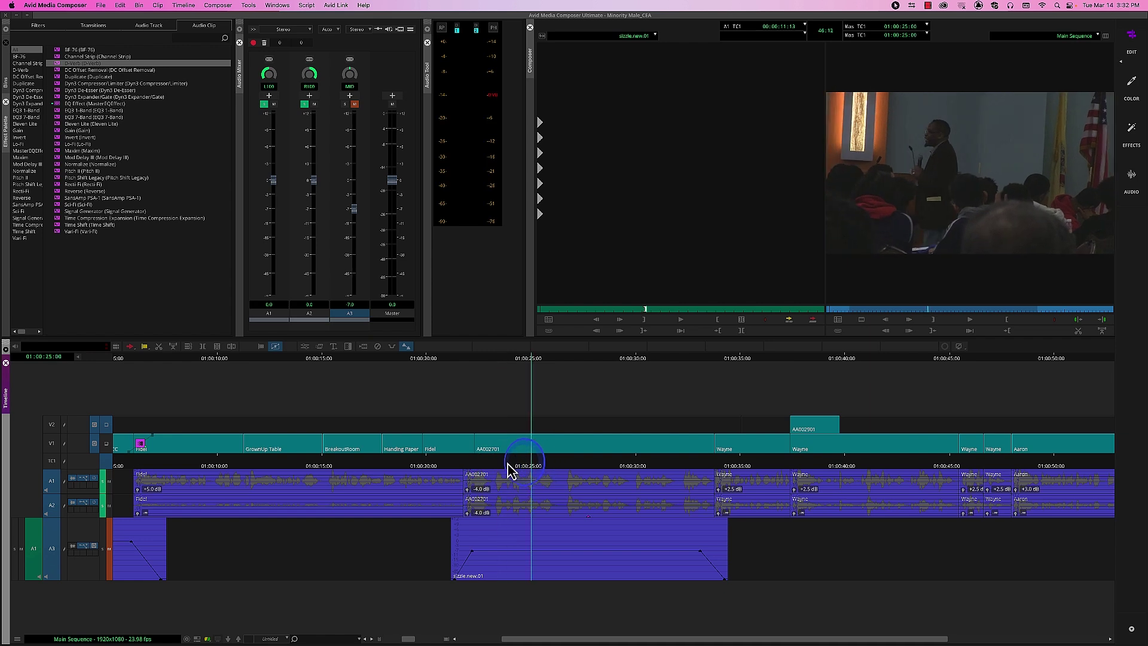
left_click_drag(508, 471, 506, 470)
left_click(330, 30)
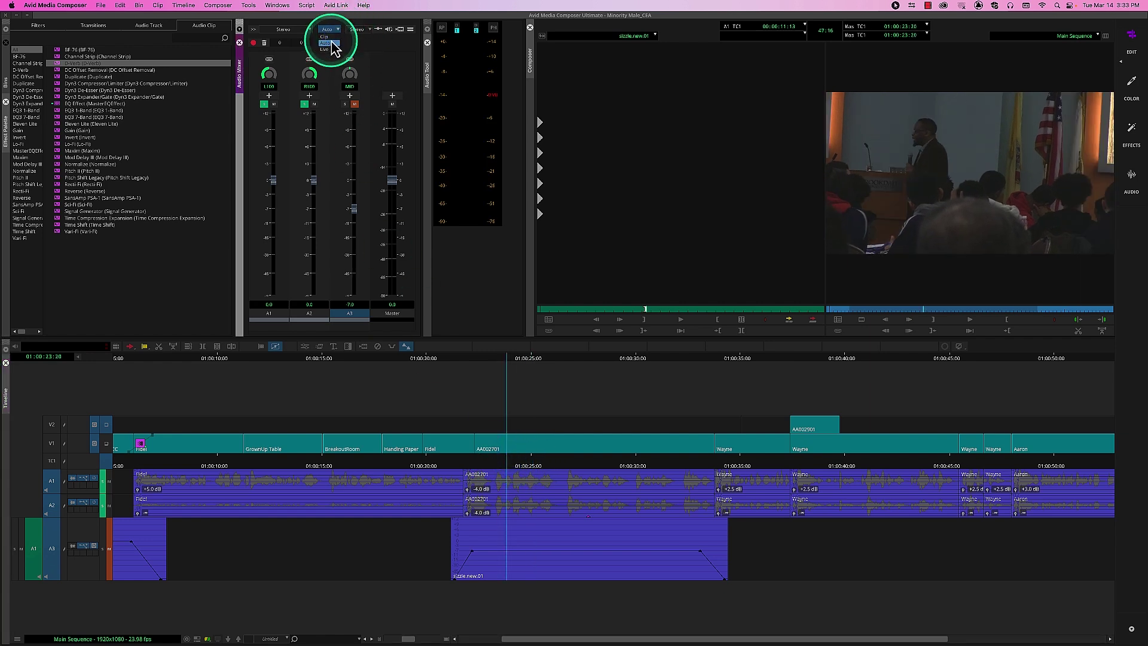
left_click(325, 37)
left_click(513, 467)
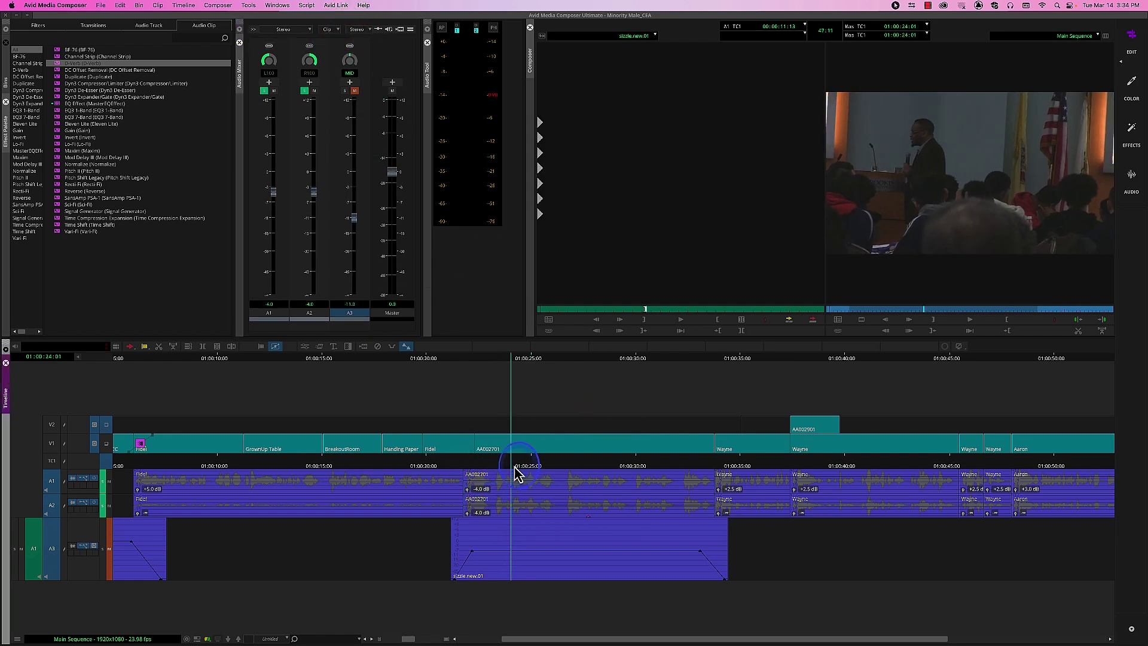
Step: Adjust the clip gain on tracks A1, A2 and A3 globally by 2 dB, and undo the adjustment
left_click(411, 29)
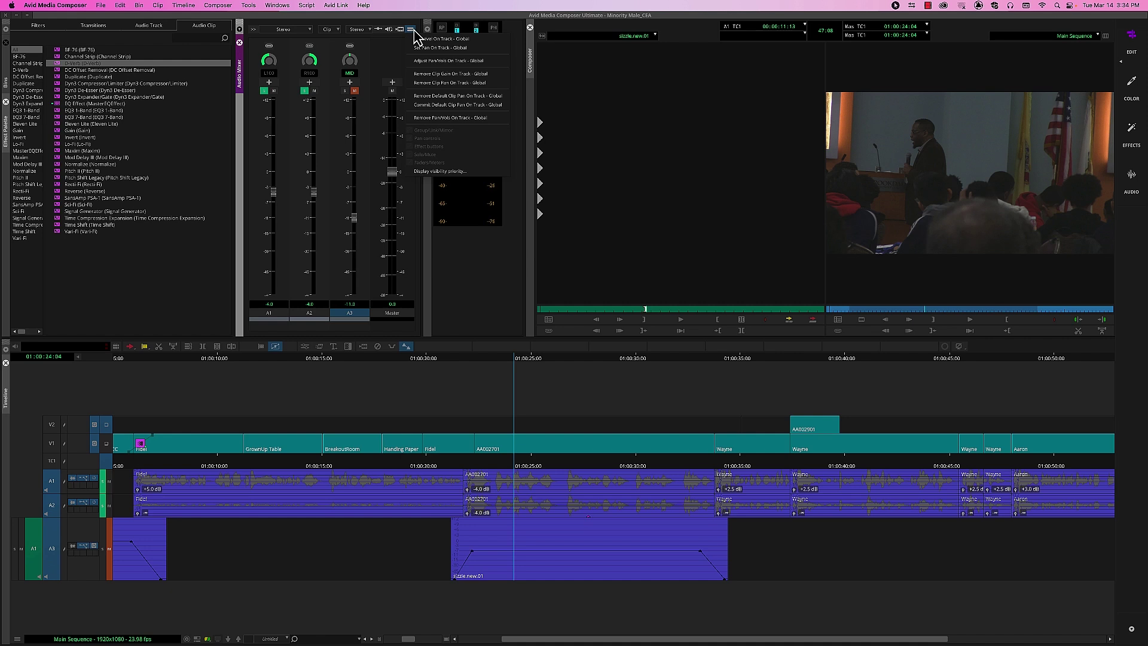
left_click(500, 249)
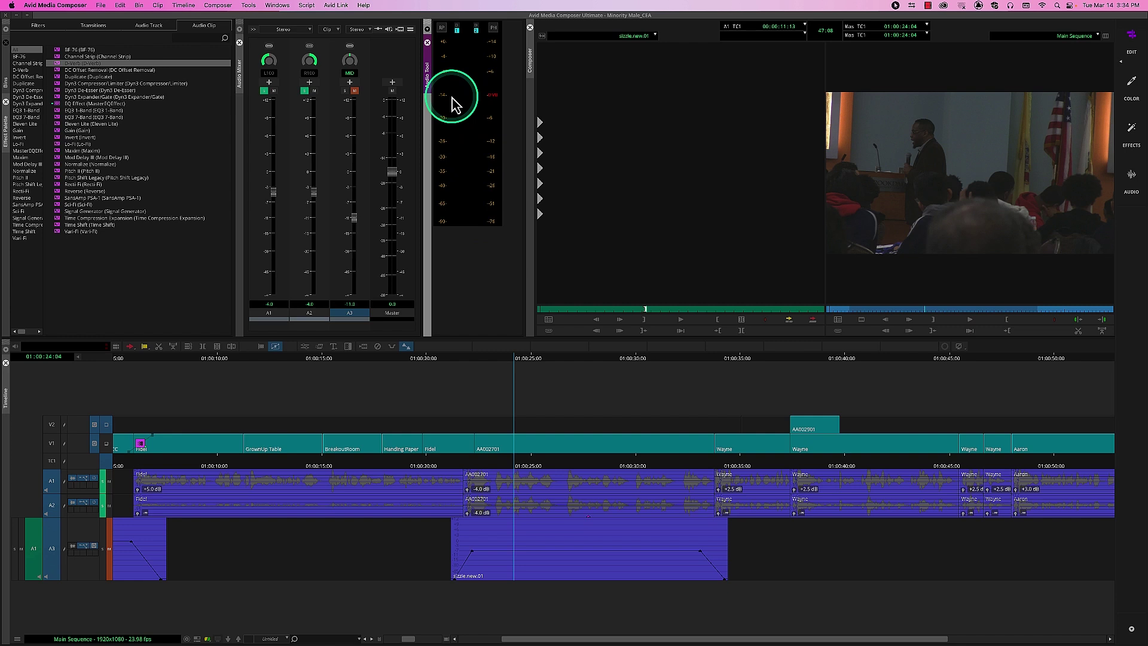
left_click(410, 30)
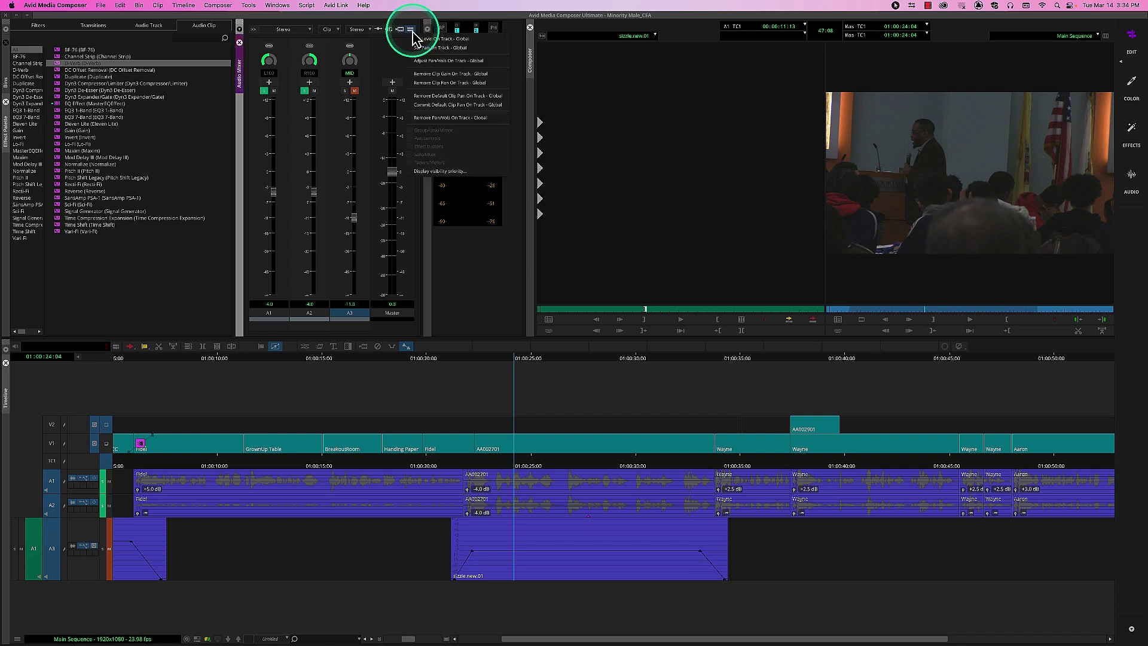
left_click(455, 62)
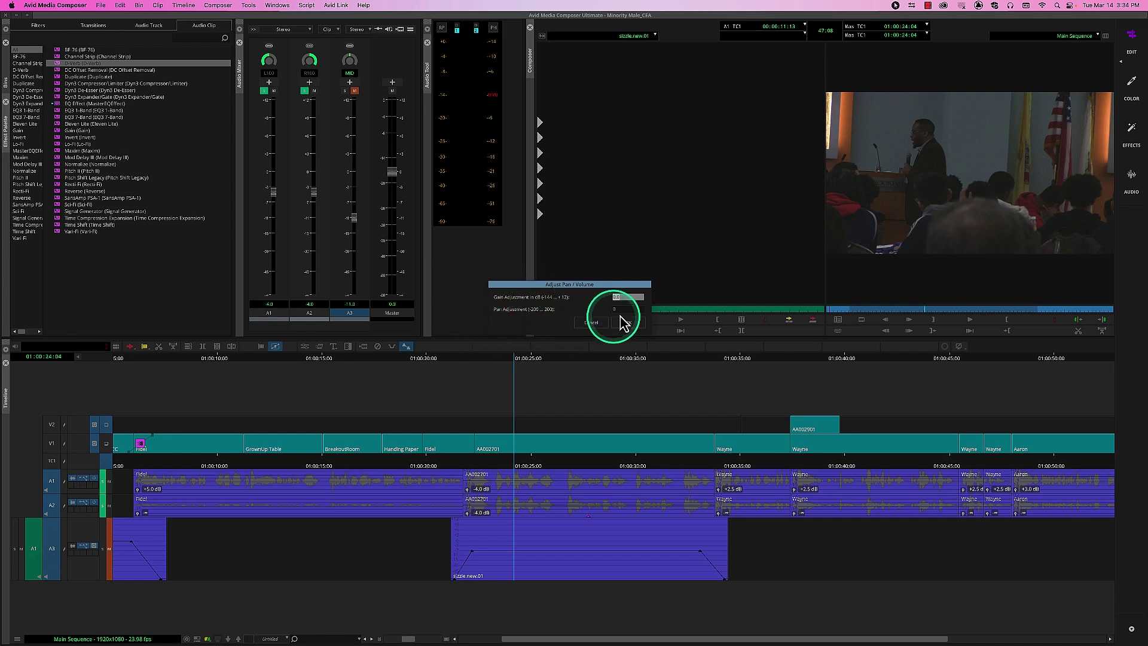
type("2")
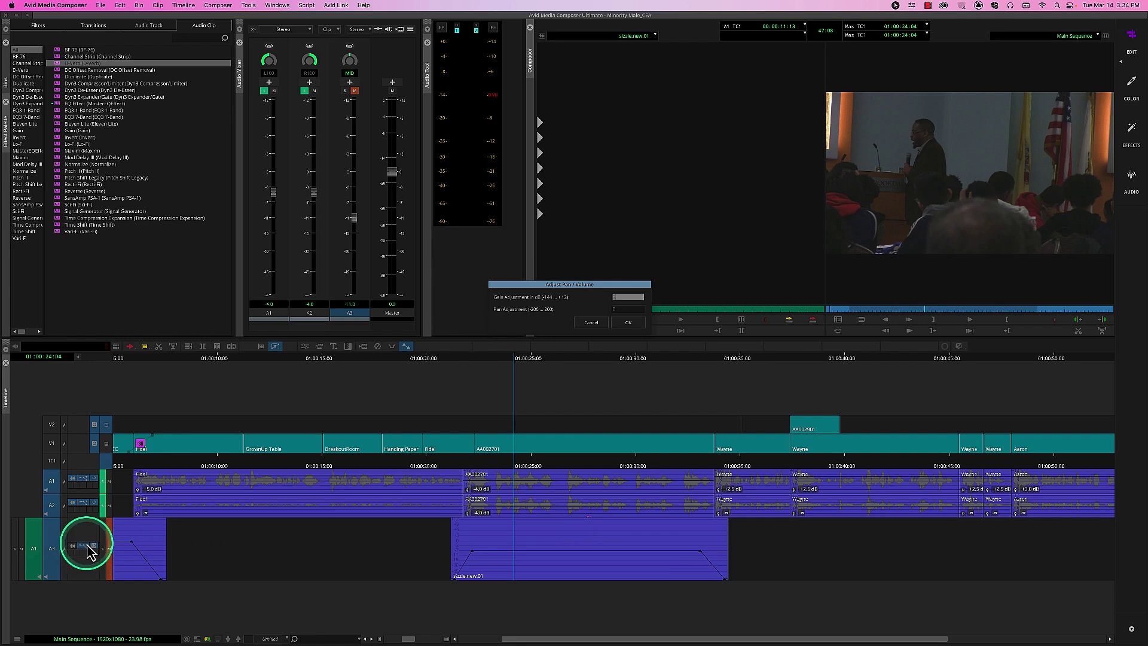
left_click(627, 326)
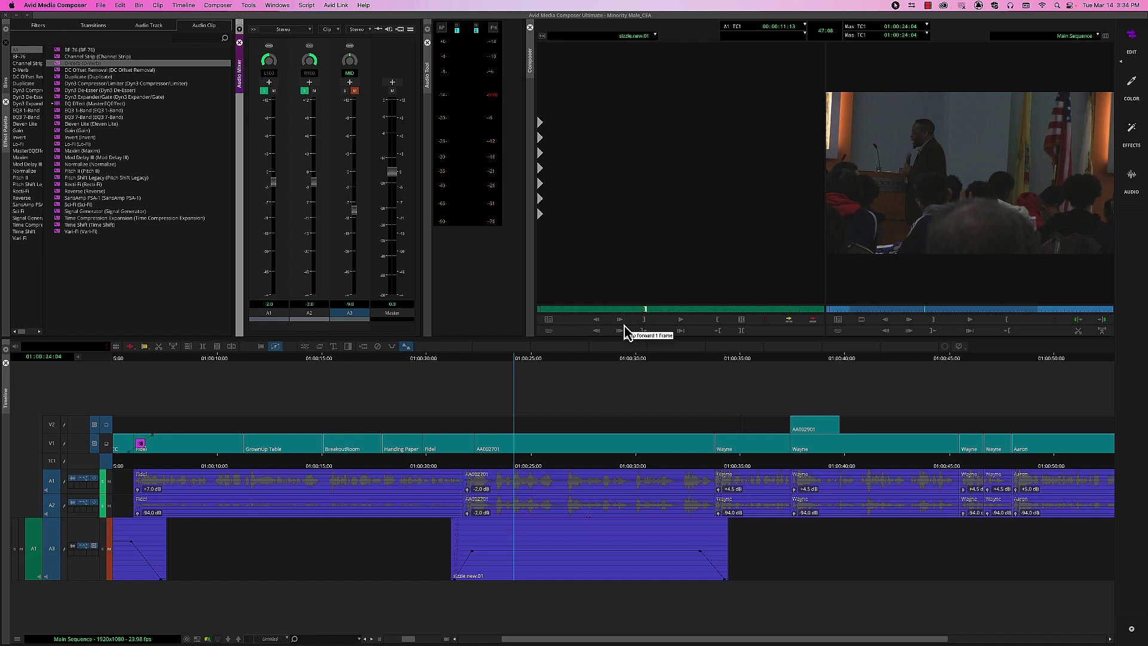
key("super+z")
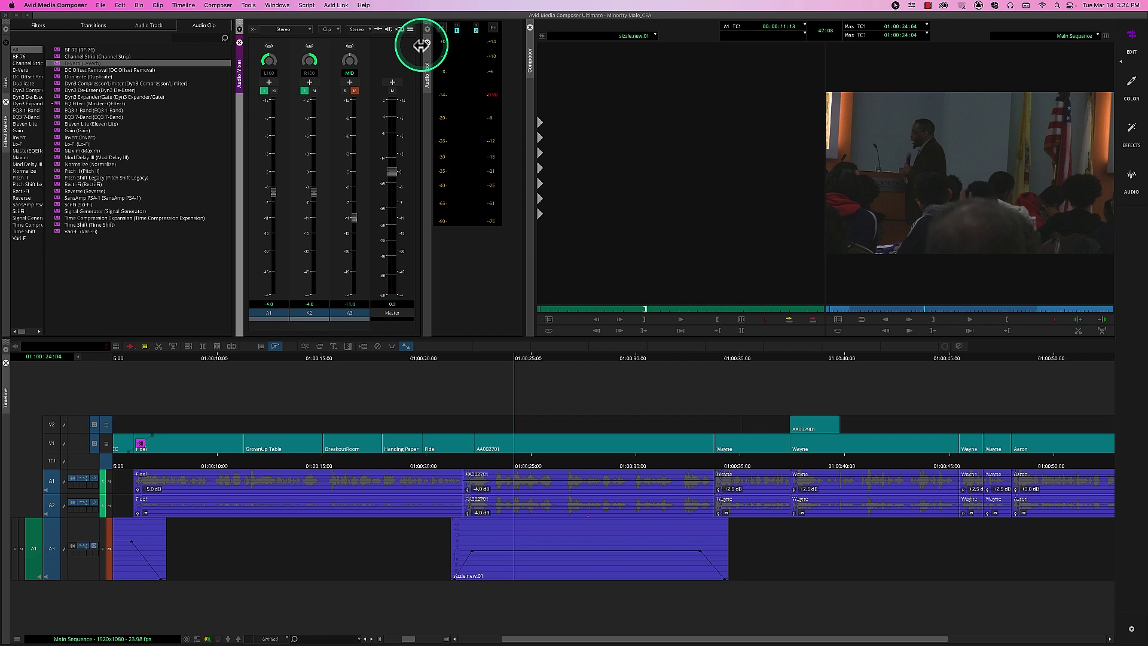
left_click(410, 29)
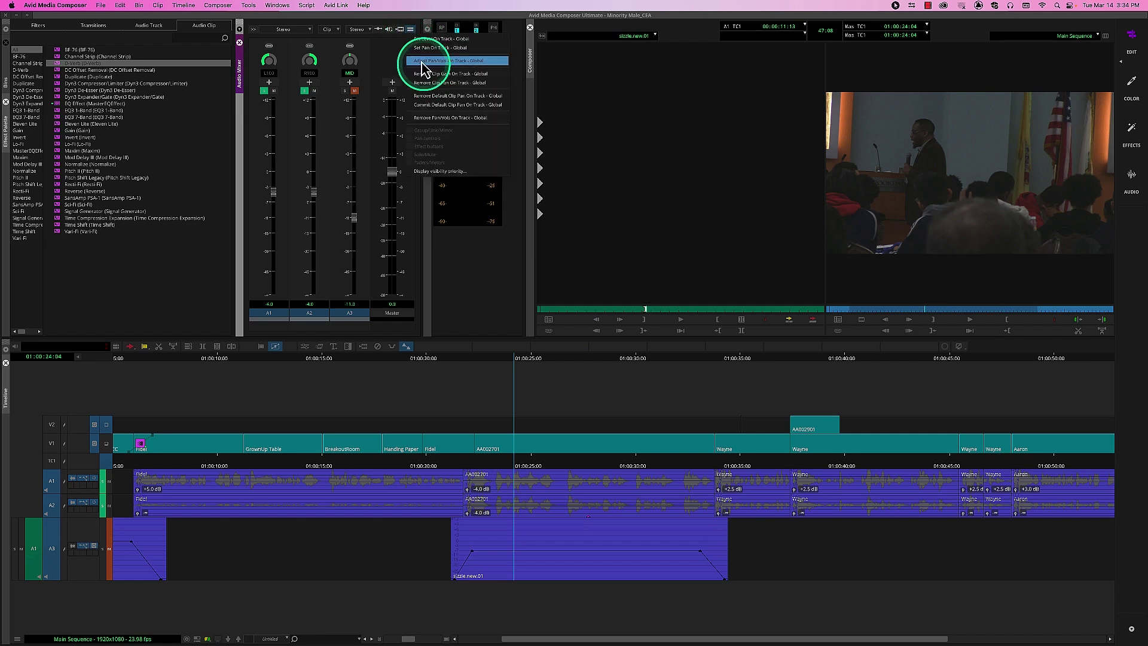
left_click(397, 50)
left_click(494, 28)
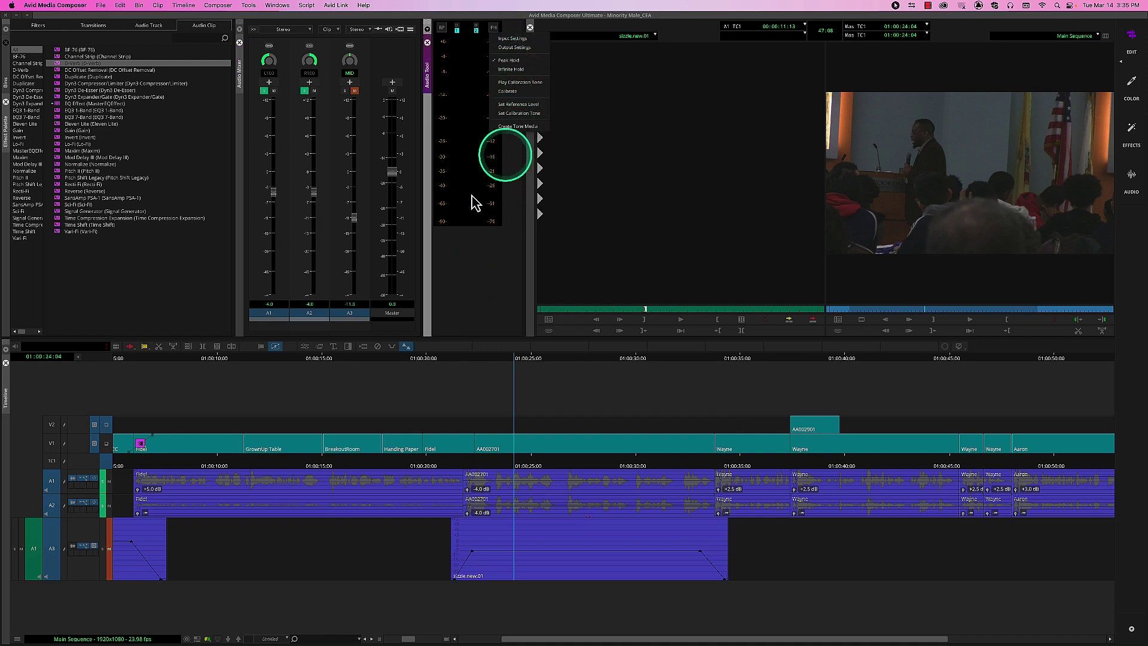
left_click(482, 258)
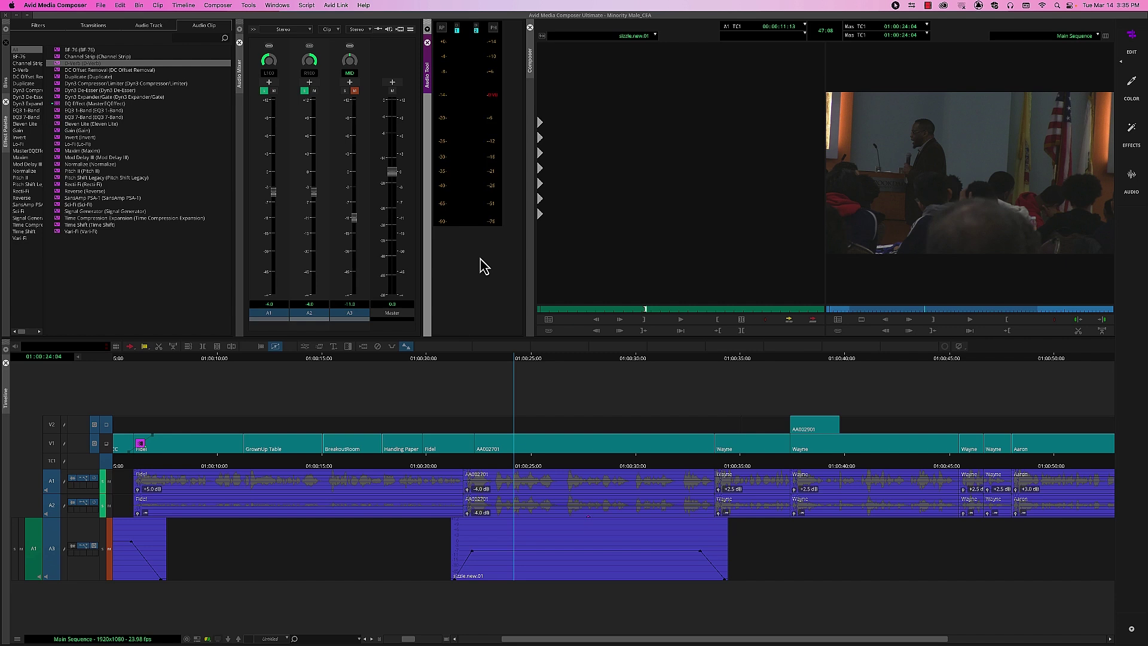
left_click(486, 235)
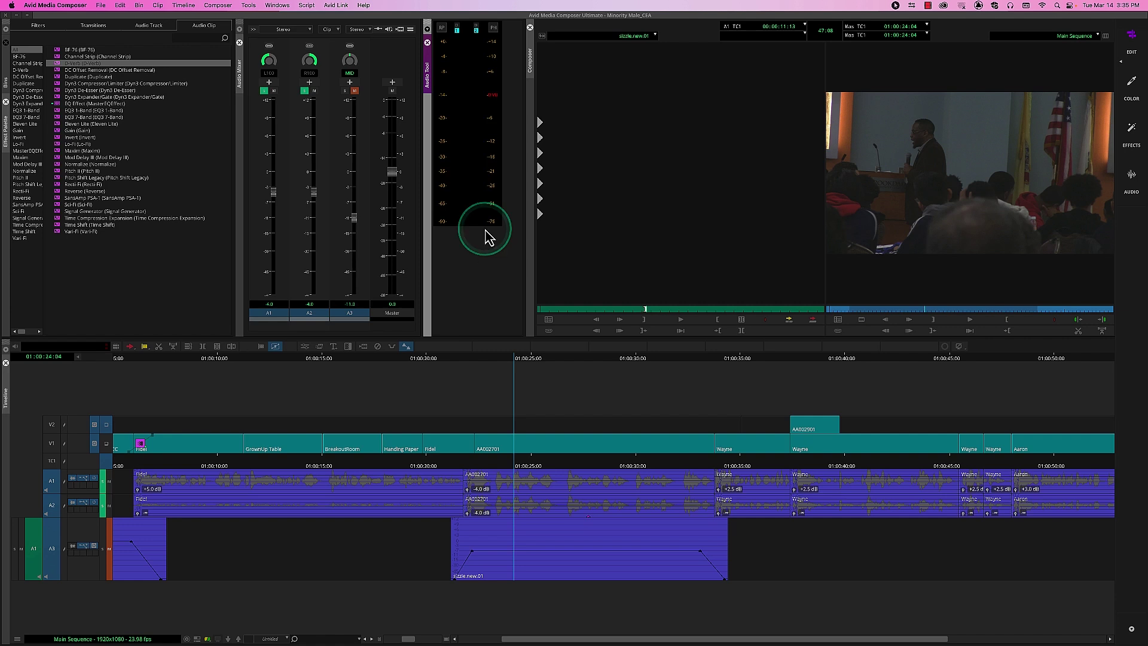